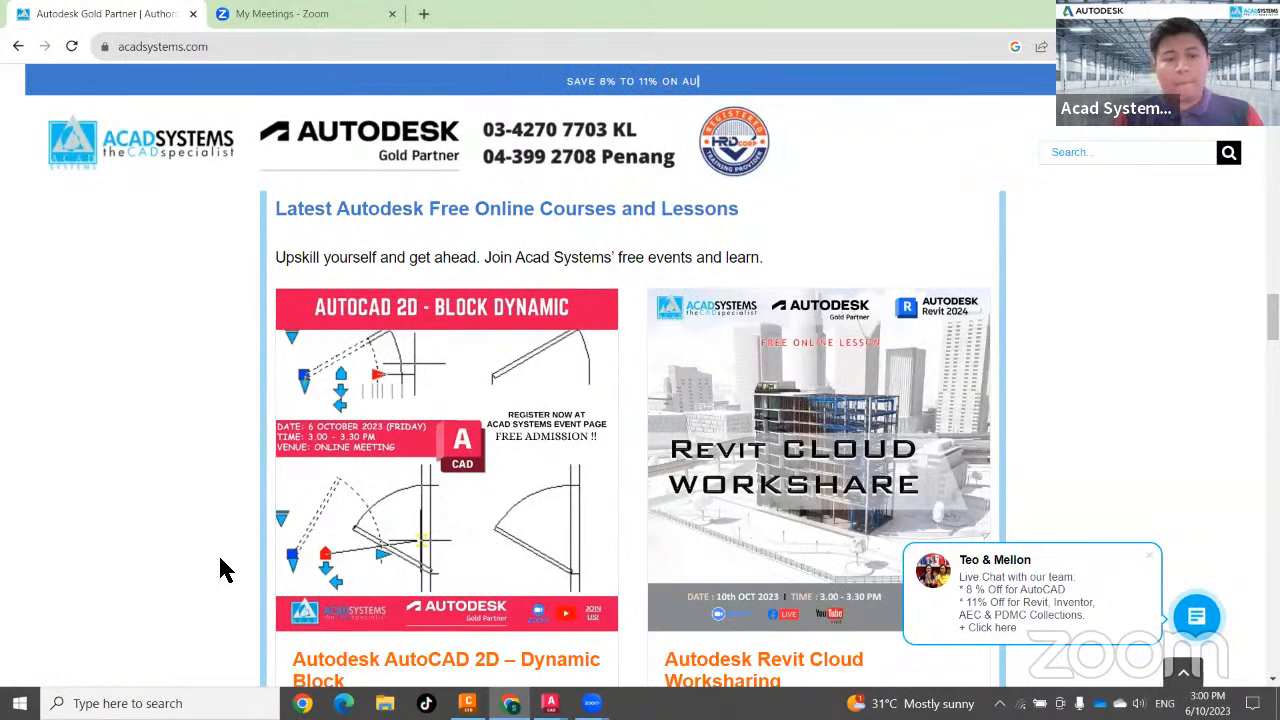
Open the Autodesk AutoCAD 2D – Dynamic Block event page and read through its lesson outline and event details.
{"action": "scroll", "coordinate": [220, 568], "scroll_direction": "down", "scroll_amount": 2}
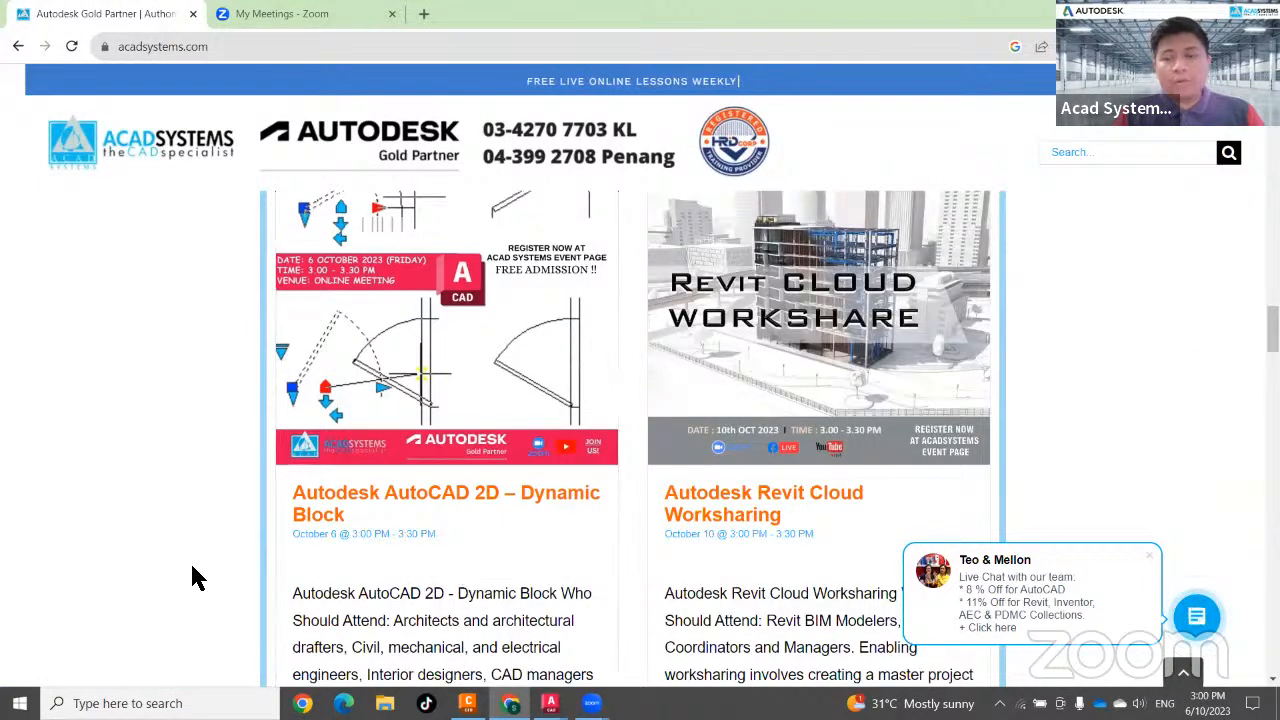
{"action": "left_click", "coordinate": [314, 515]}
{"action": "scroll", "coordinate": [288, 594], "scroll_direction": "down", "scroll_amount": 6}
{"action": "scroll", "coordinate": [288, 594], "scroll_direction": "down", "scroll_amount": 2}
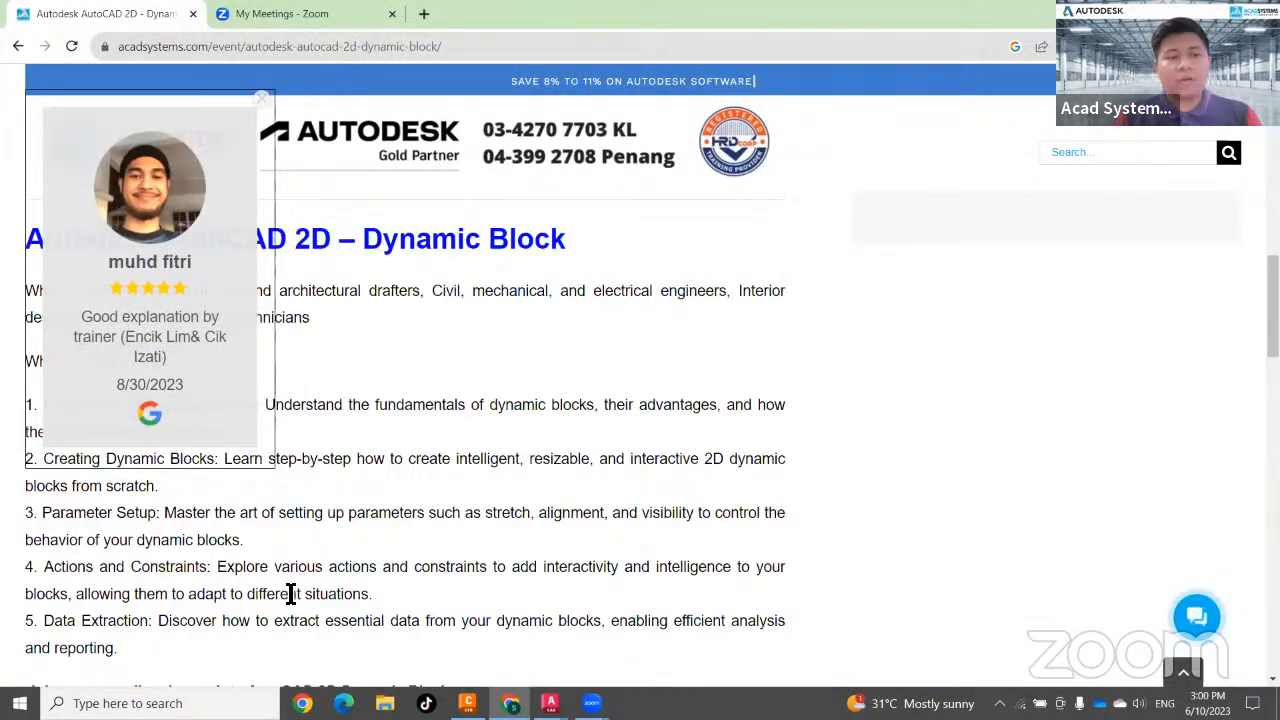
{"action": "scroll", "coordinate": [640, 148], "scroll_direction": "up", "scroll_amount": 1}
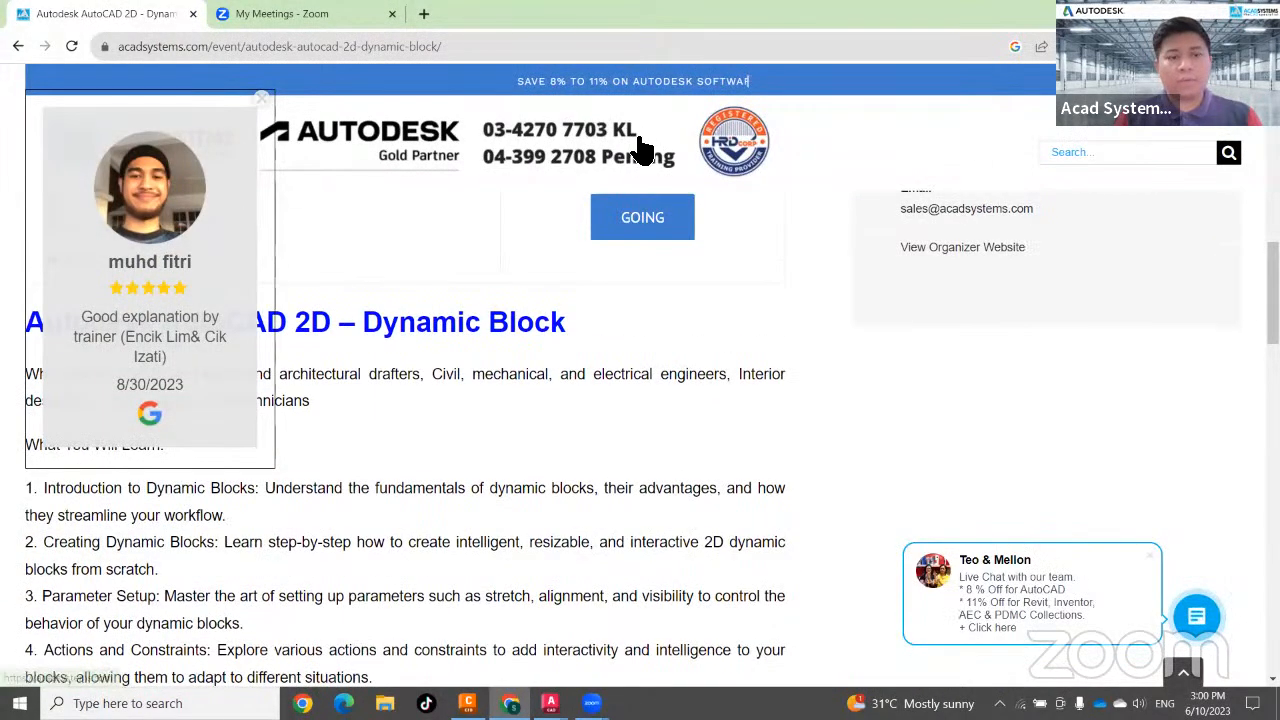
{"action": "scroll", "coordinate": [344, 524], "scroll_direction": "down", "scroll_amount": 2}
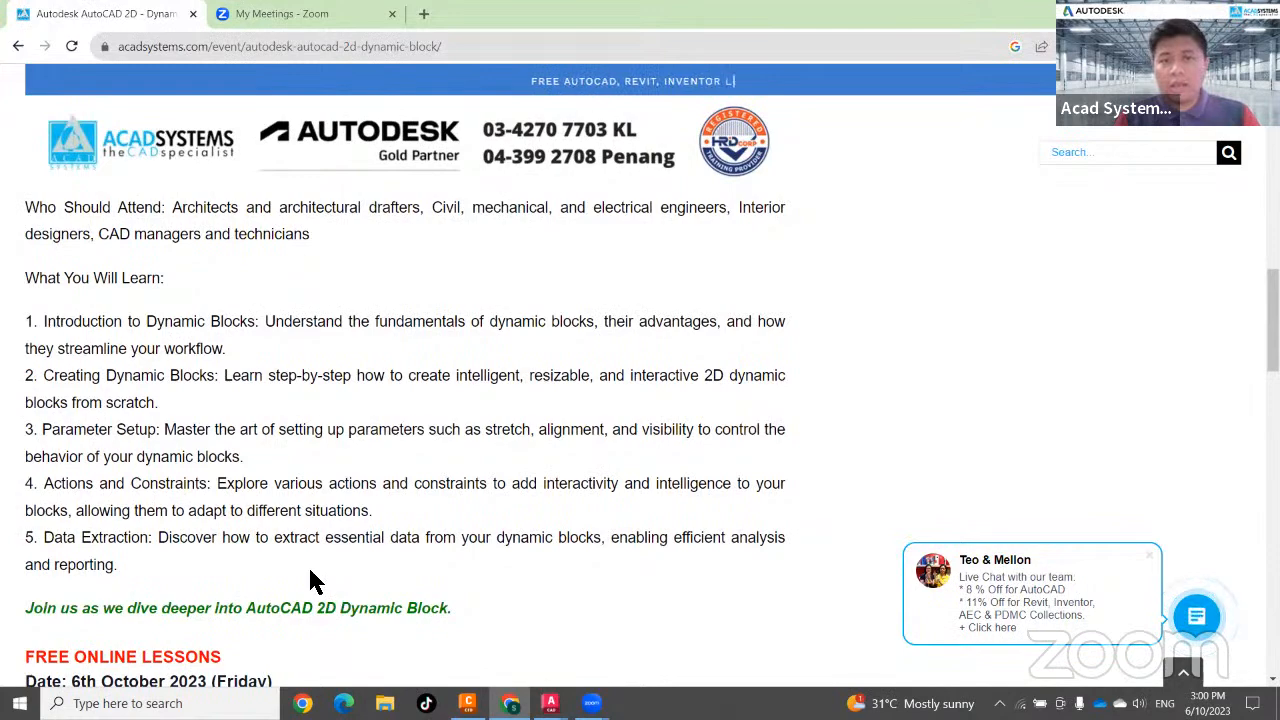
{"action": "scroll", "coordinate": [294, 540], "scroll_direction": "up", "scroll_amount": 3}
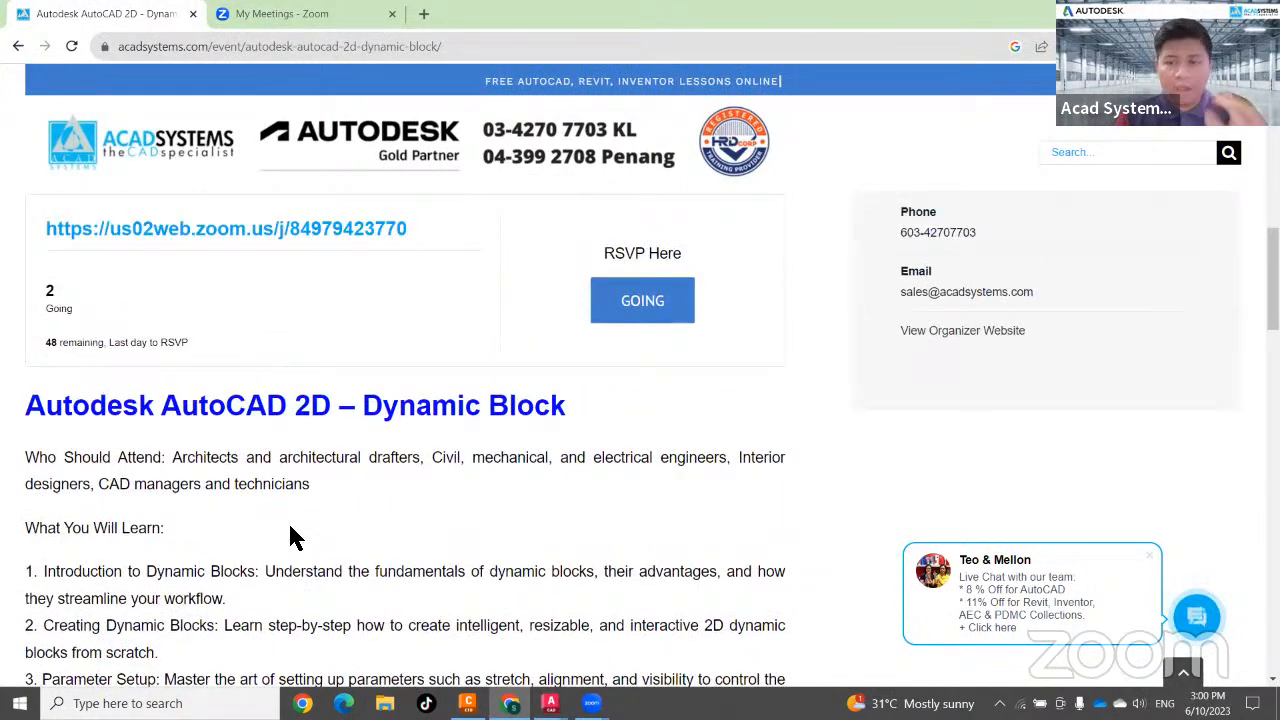
{"action": "scroll", "coordinate": [290, 537], "scroll_direction": "up", "scroll_amount": 5}
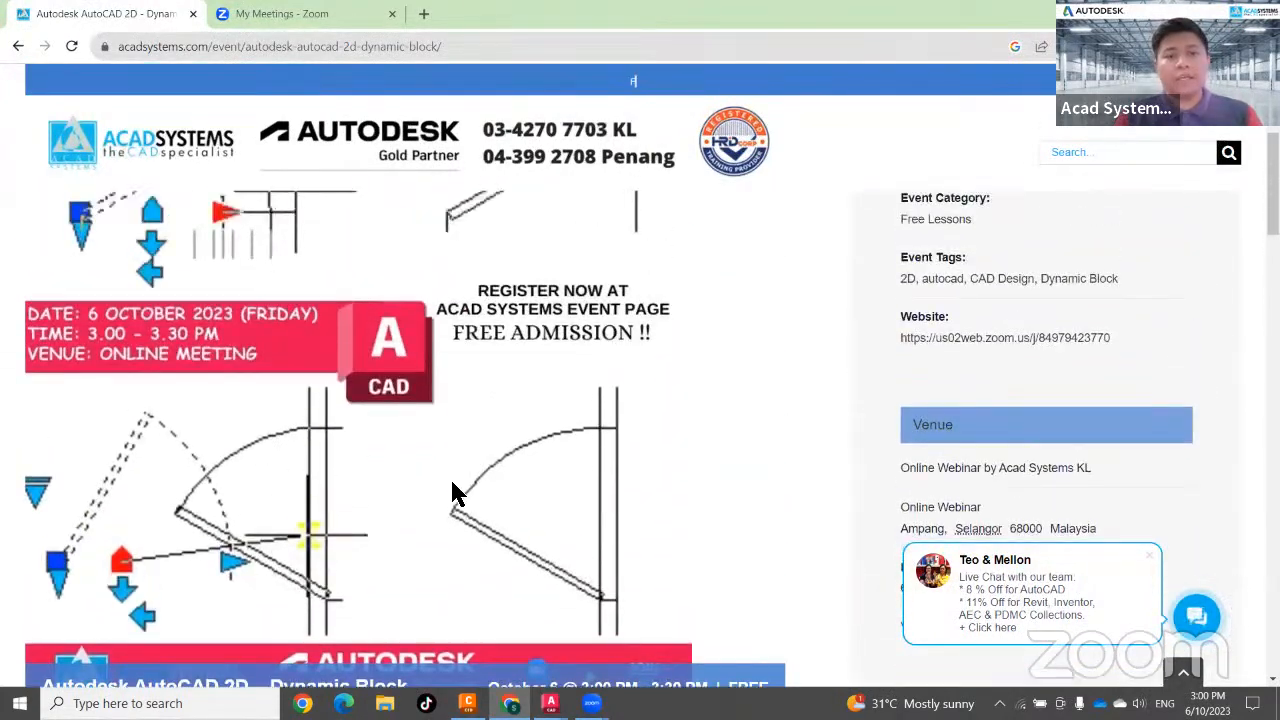
Switch to AutoCAD's M_ARCH-Challenge-CHP06 drawing and show both floor plans in full.
{"action": "mouse_move", "coordinate": [550, 703]}
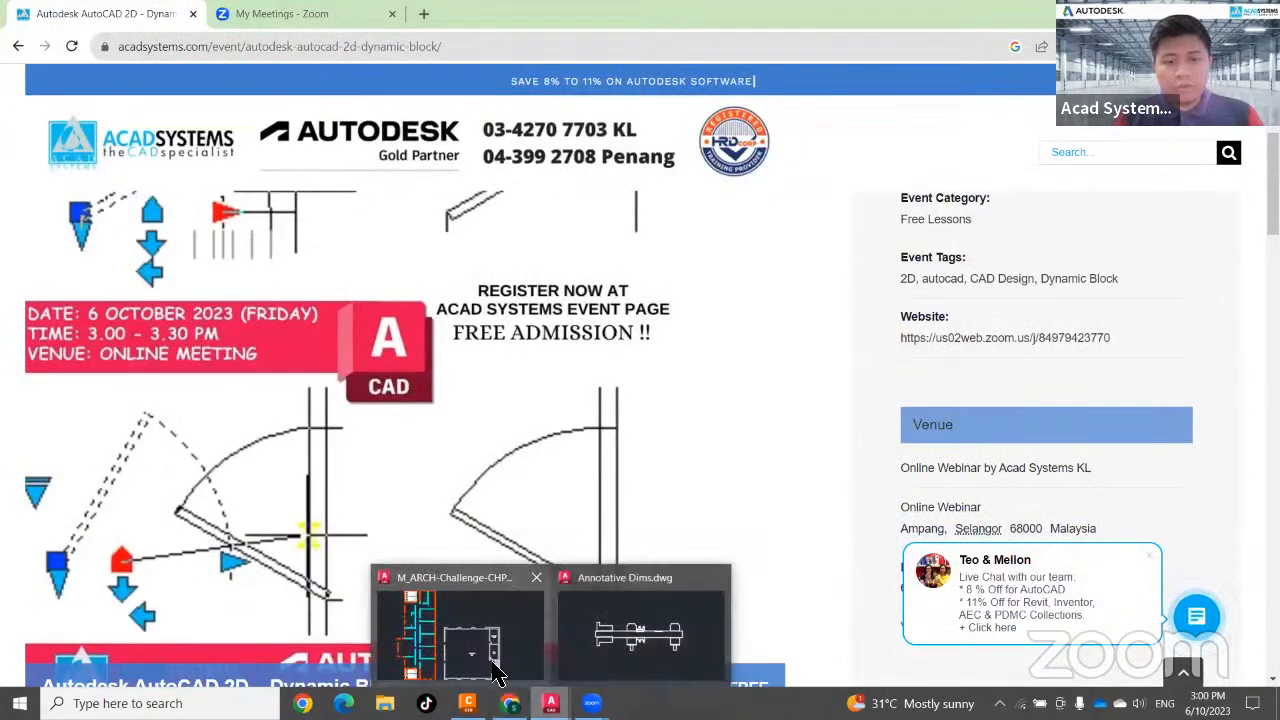
{"action": "left_click", "coordinate": [497, 670]}
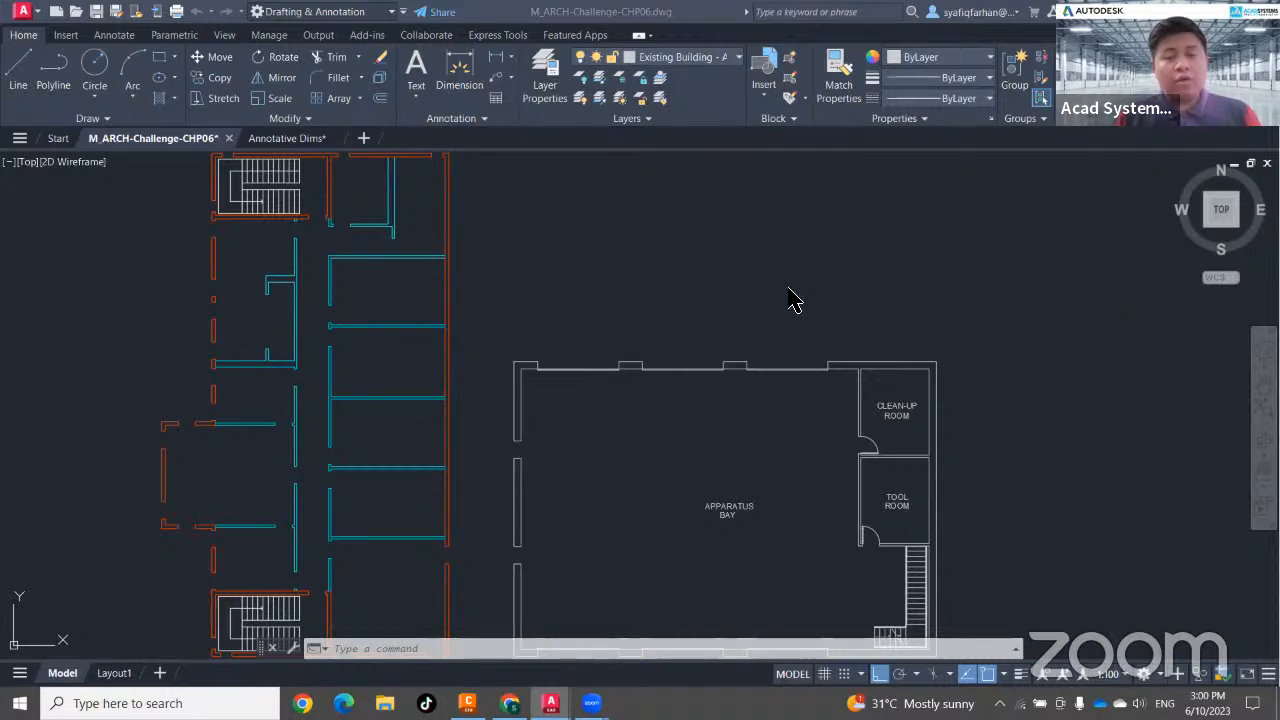
{"action": "scroll", "coordinate": [788, 296], "scroll_direction": "down", "scroll_amount": 5}
{"action": "scroll", "coordinate": [811, 343], "scroll_direction": "up", "scroll_amount": 5}
{"action": "scroll", "coordinate": [840, 332], "scroll_direction": "down", "scroll_amount": 3}
{"action": "scroll", "coordinate": [814, 391], "scroll_direction": "up", "scroll_amount": 3}
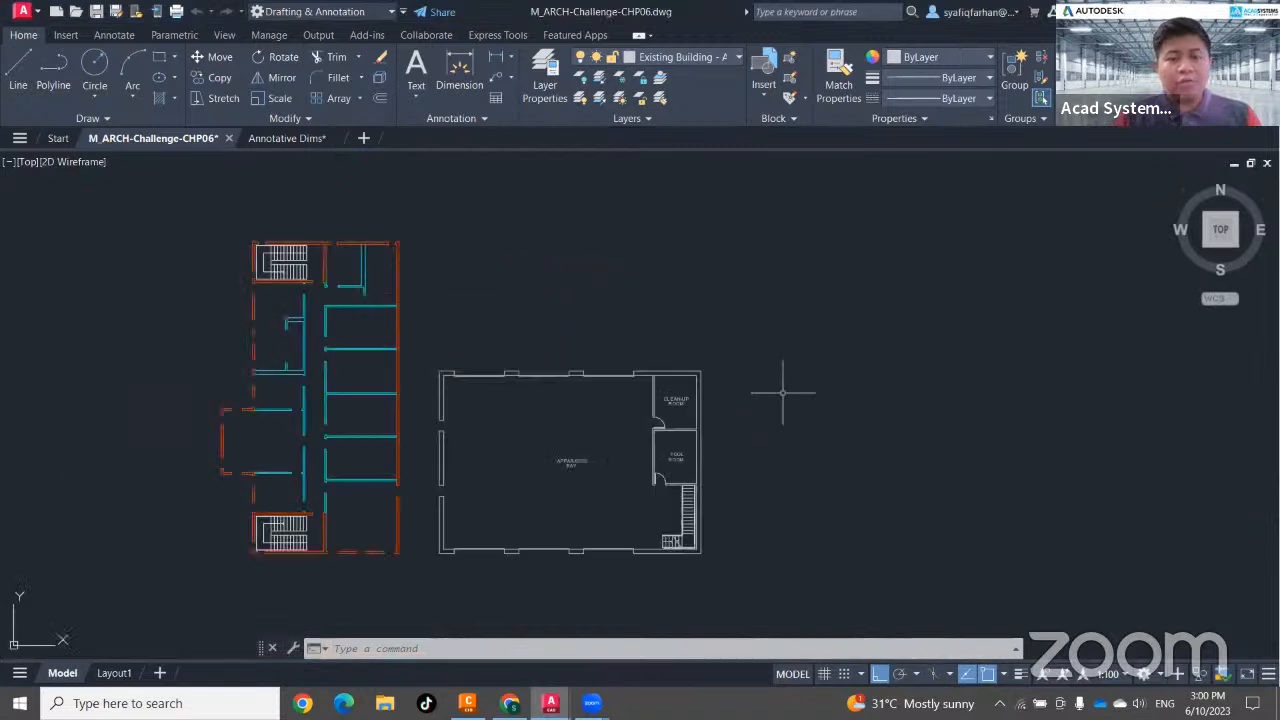
{"action": "middle_click_drag", "start_coordinate": [805, 364], "coordinate": [795, 358]}
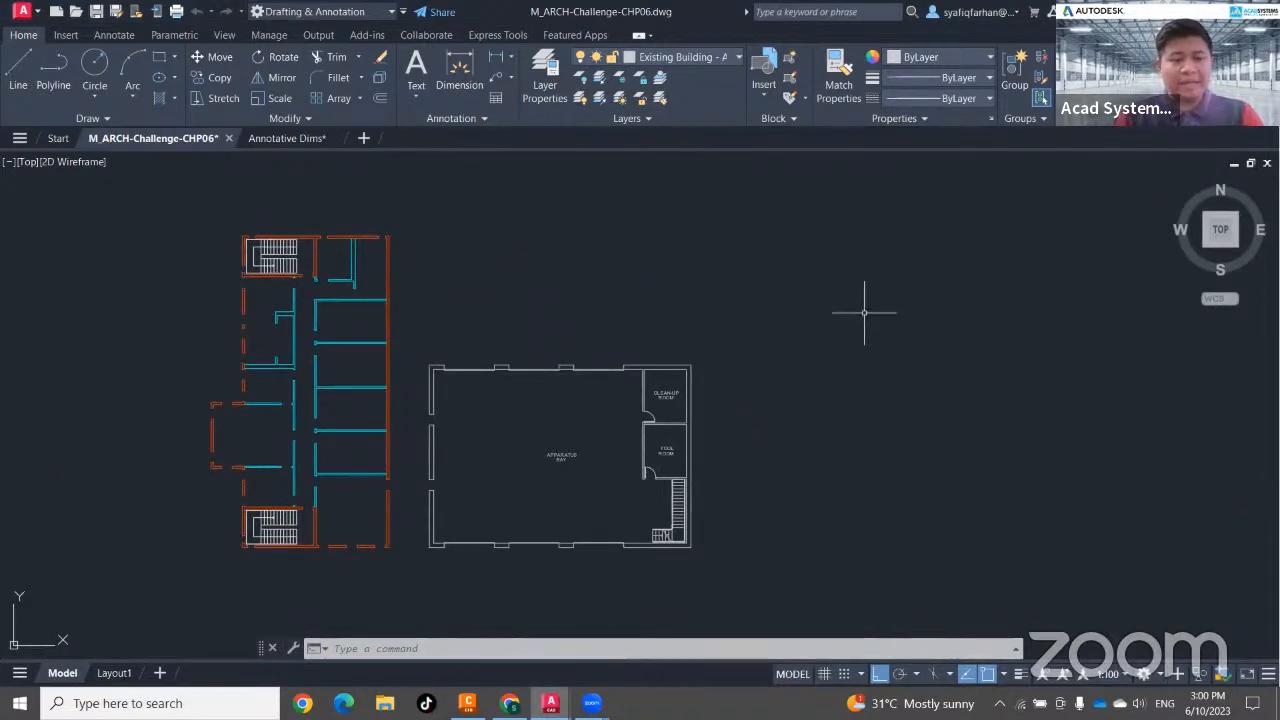
Show the tool palettes with the TOOLPALETTES command and place them inside the drawing area beside the floor plans.
{"action": "type", "text": "To"}
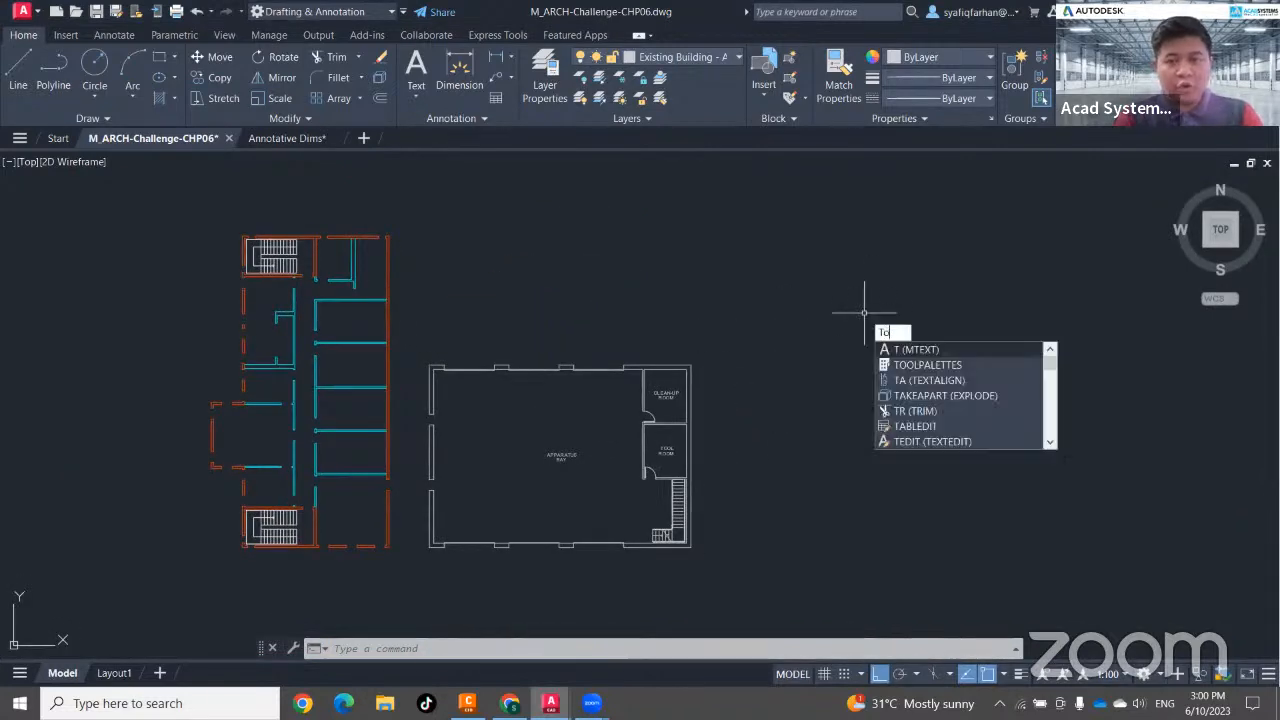
{"action": "type", "text": "olp"}
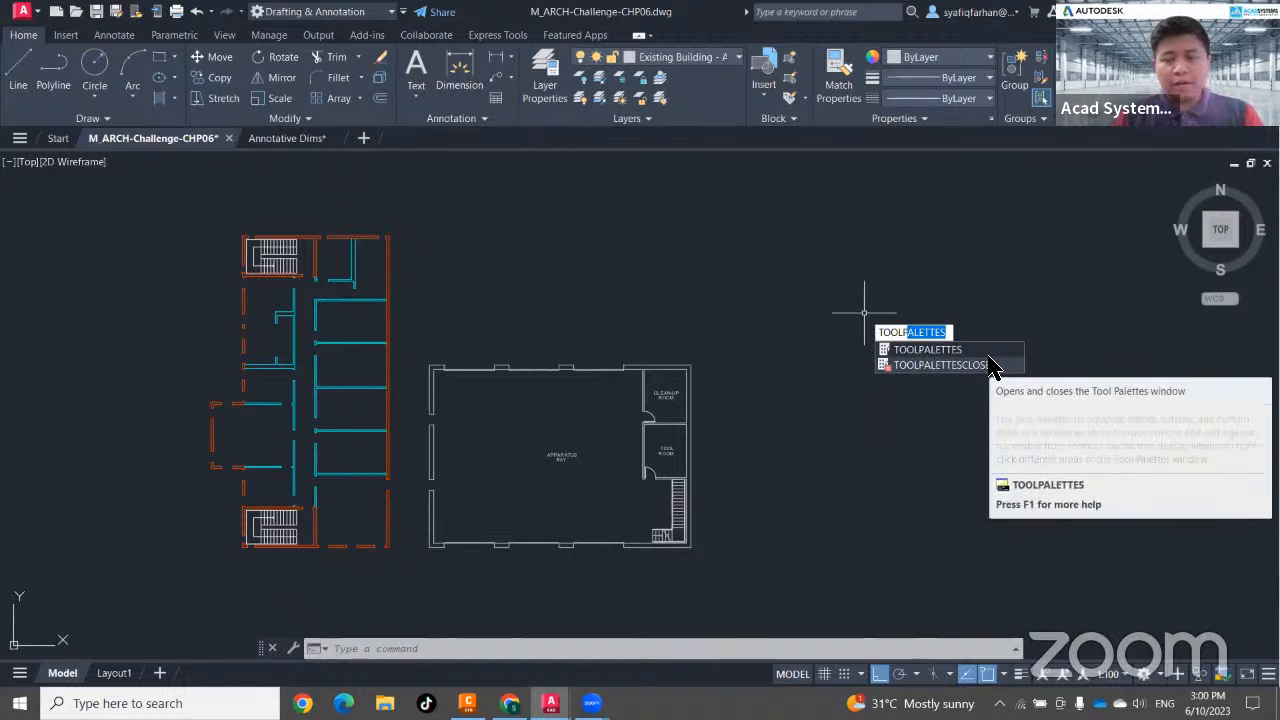
{"action": "key", "text": "Return"}
{"action": "left_click_drag", "start_coordinate": [1204, 350], "coordinate": [1078, 364]}
Examine the sample tools in the Modeling, Constraints, Mechanical, ACAD, Electrical, Civil, Structural, Hatches and Architectural palettes, ending on Mechanical.
{"action": "left_click", "coordinate": [936, 190]}
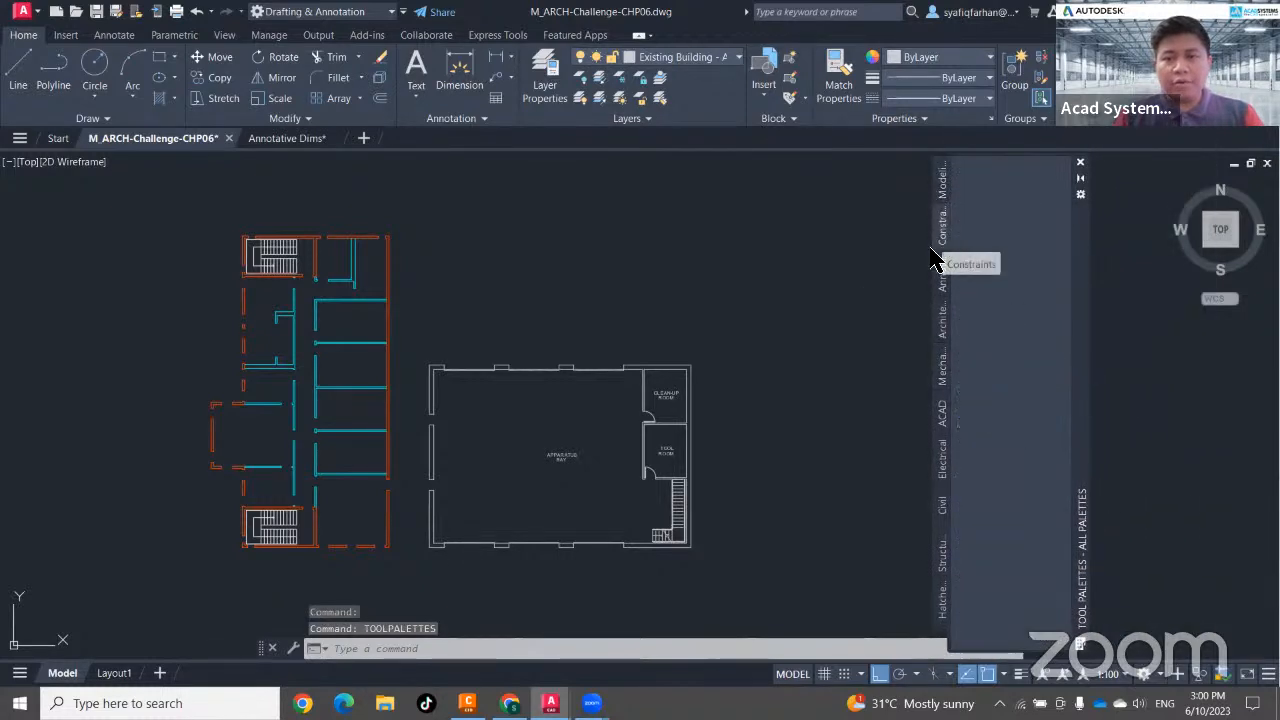
{"action": "left_click", "coordinate": [942, 238]}
{"action": "left_click", "coordinate": [943, 337]}
{"action": "left_click", "coordinate": [937, 371]}
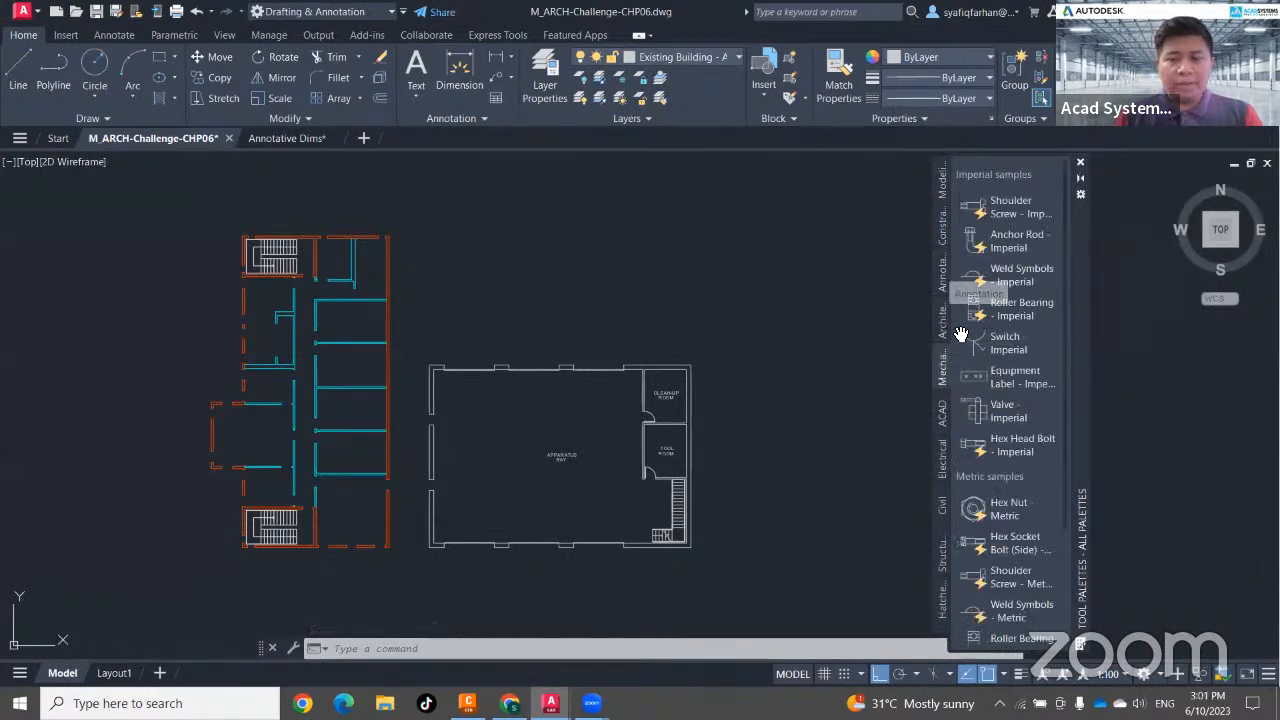
{"action": "left_click", "coordinate": [944, 425]}
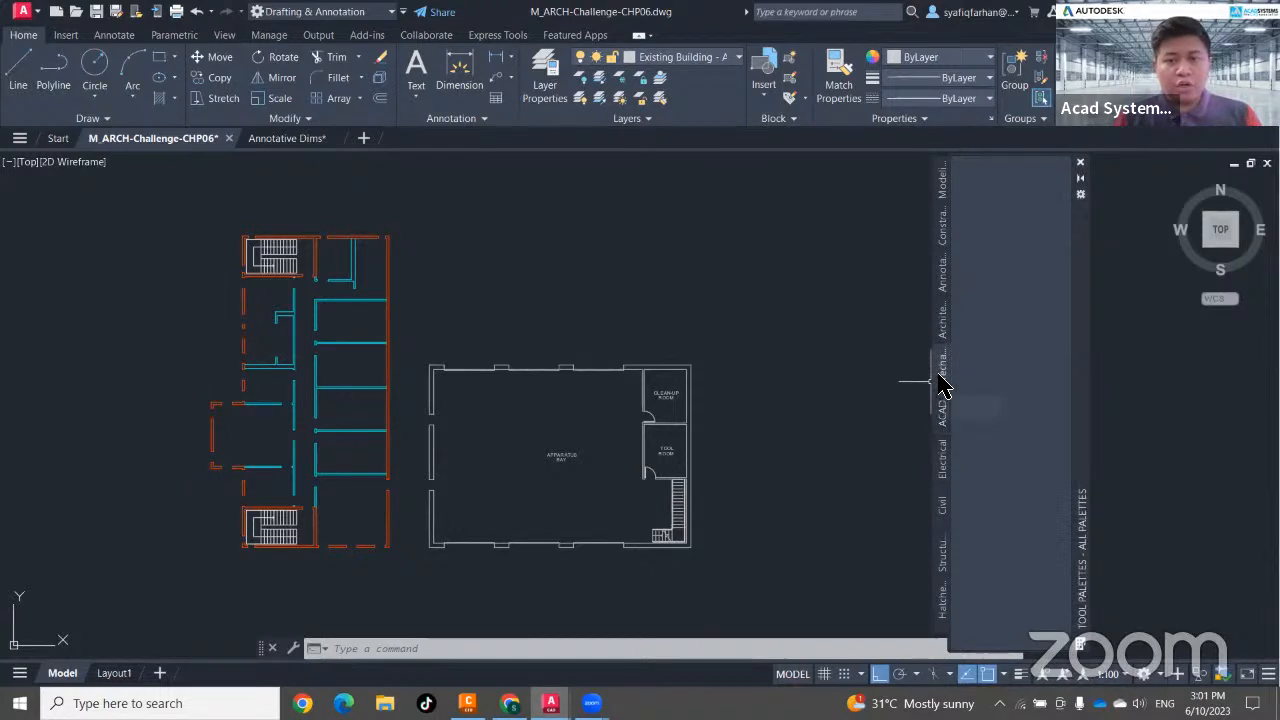
{"action": "left_click", "coordinate": [942, 376]}
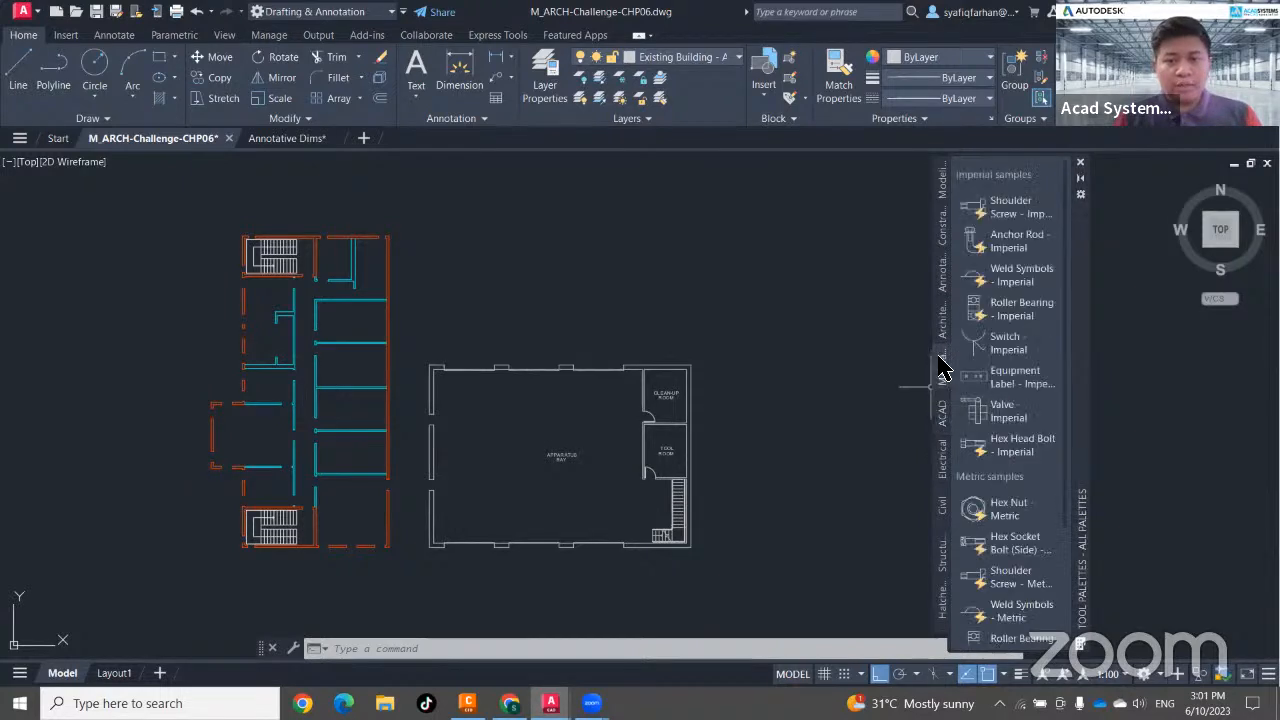
{"action": "left_click", "coordinate": [942, 470]}
{"action": "left_click", "coordinate": [942, 506]}
{"action": "left_click", "coordinate": [943, 558]}
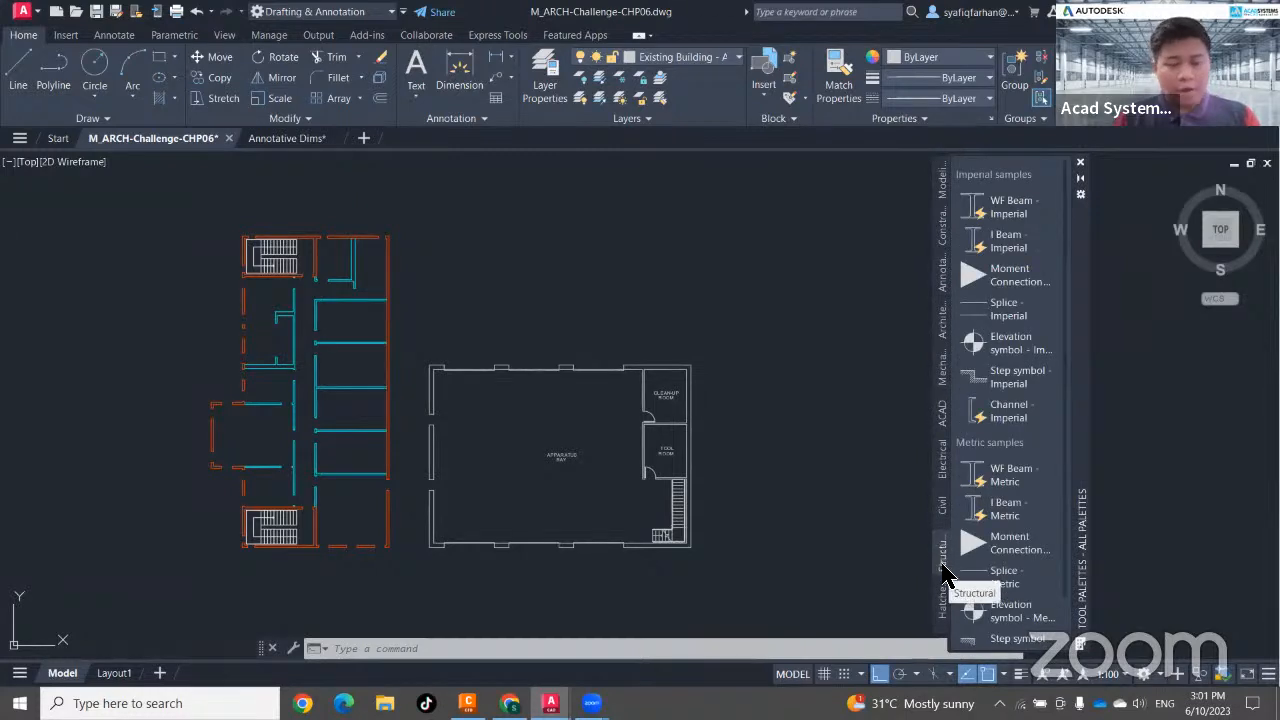
{"action": "left_click", "coordinate": [942, 592]}
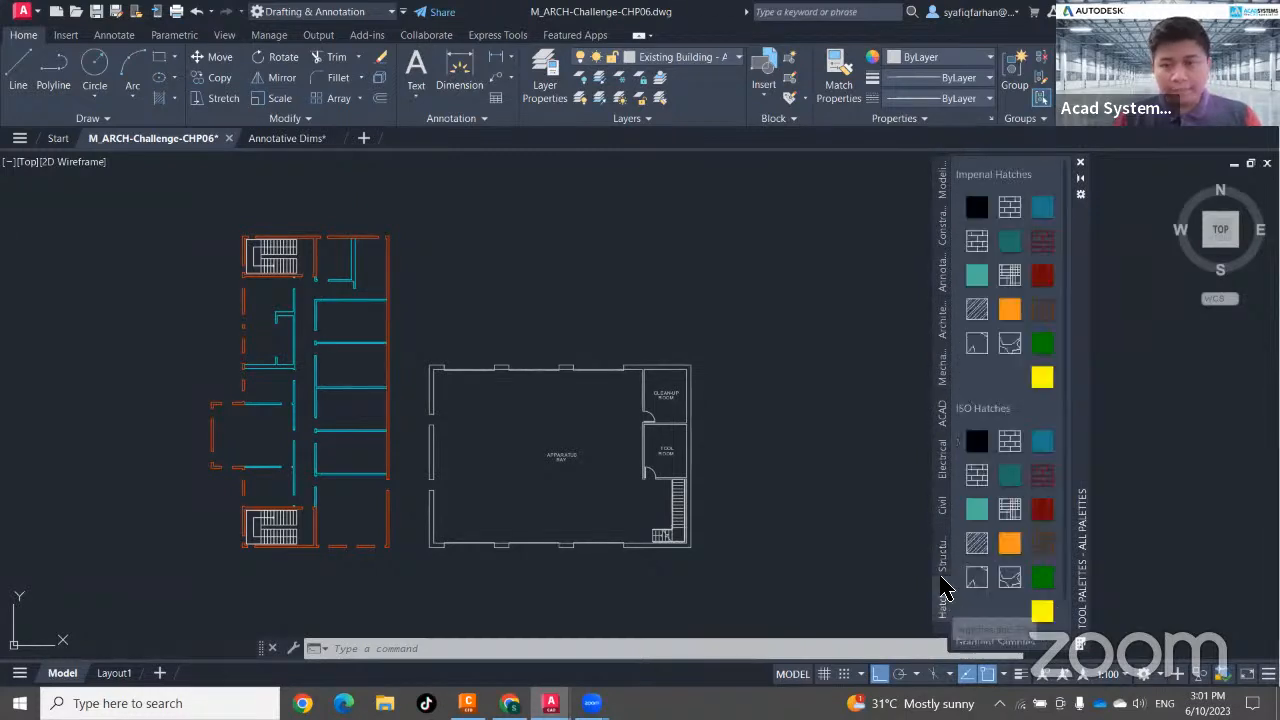
{"action": "left_click", "coordinate": [942, 330]}
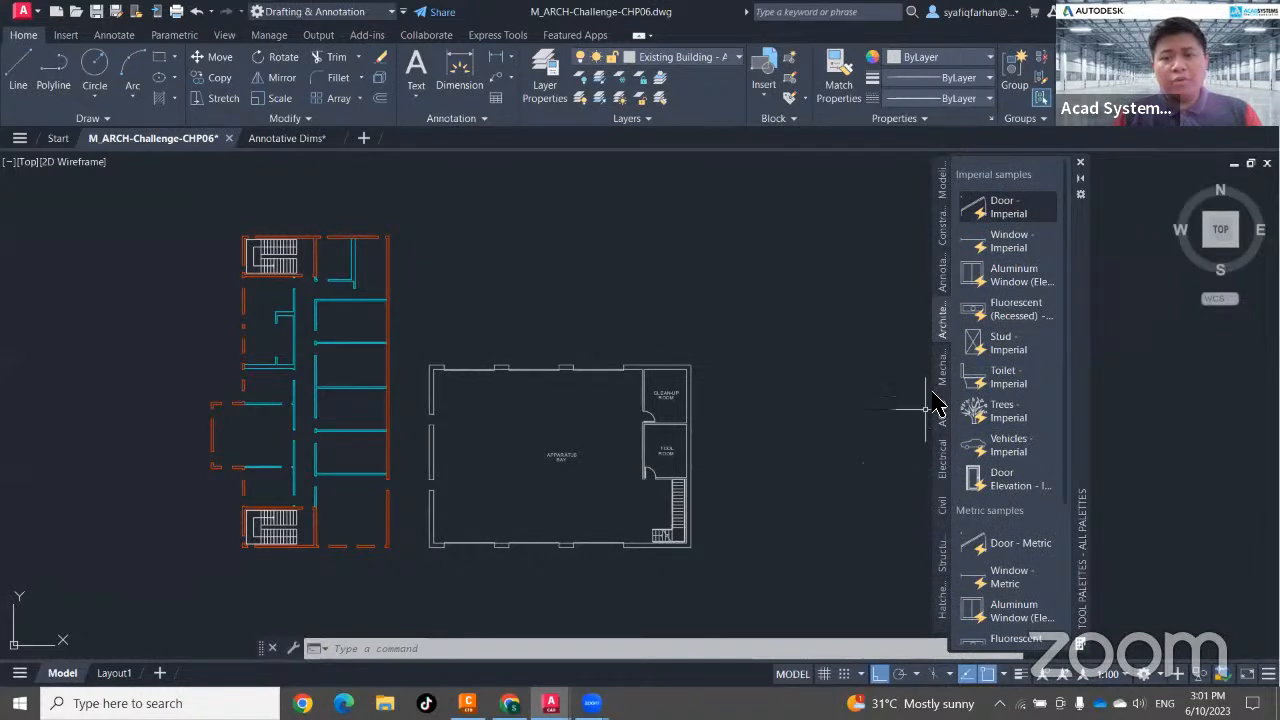
{"action": "left_click", "coordinate": [943, 372]}
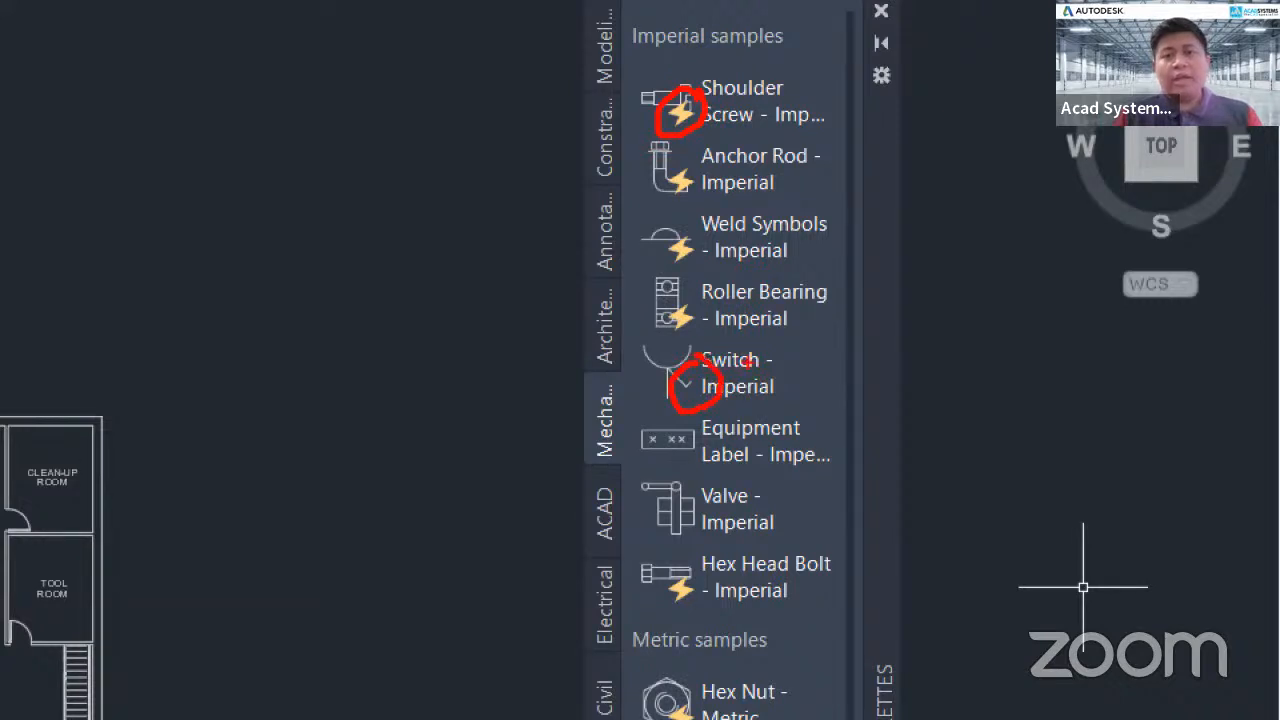
Annotate the Shoulder Screw tool with an arrow and "dymanic block", mark the Switch tool as "block", and clear the markup.
{"action": "left_click_drag", "start_coordinate": [497, 110], "coordinate": [621, 103]}
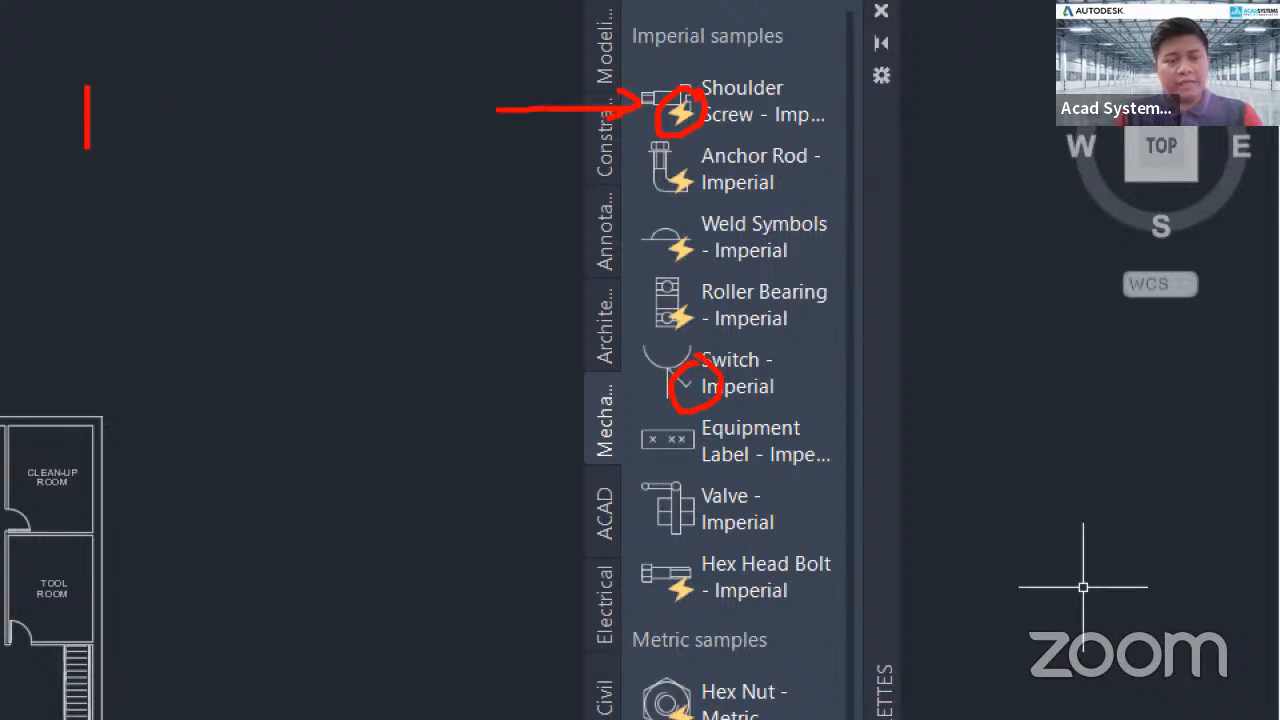
{"action": "type", "text": "dymanic"}
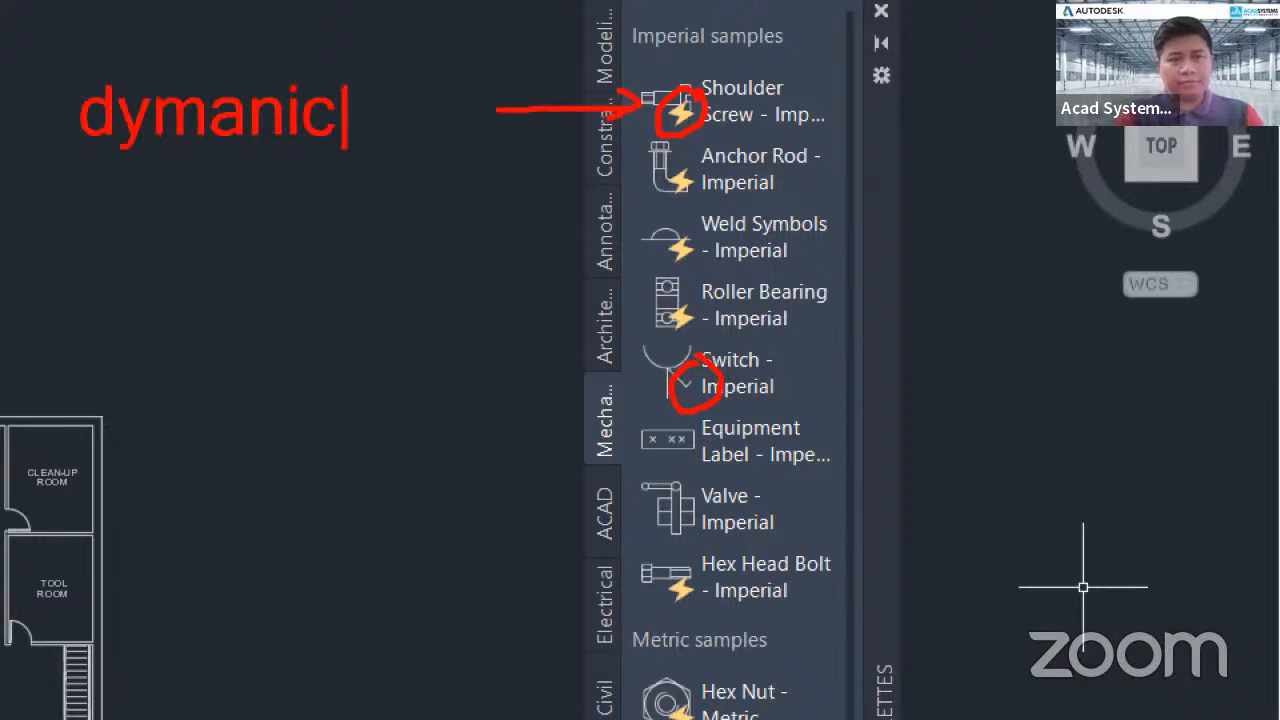
{"action": "key", "text": "Return"}
{"action": "type", "text": "block"}
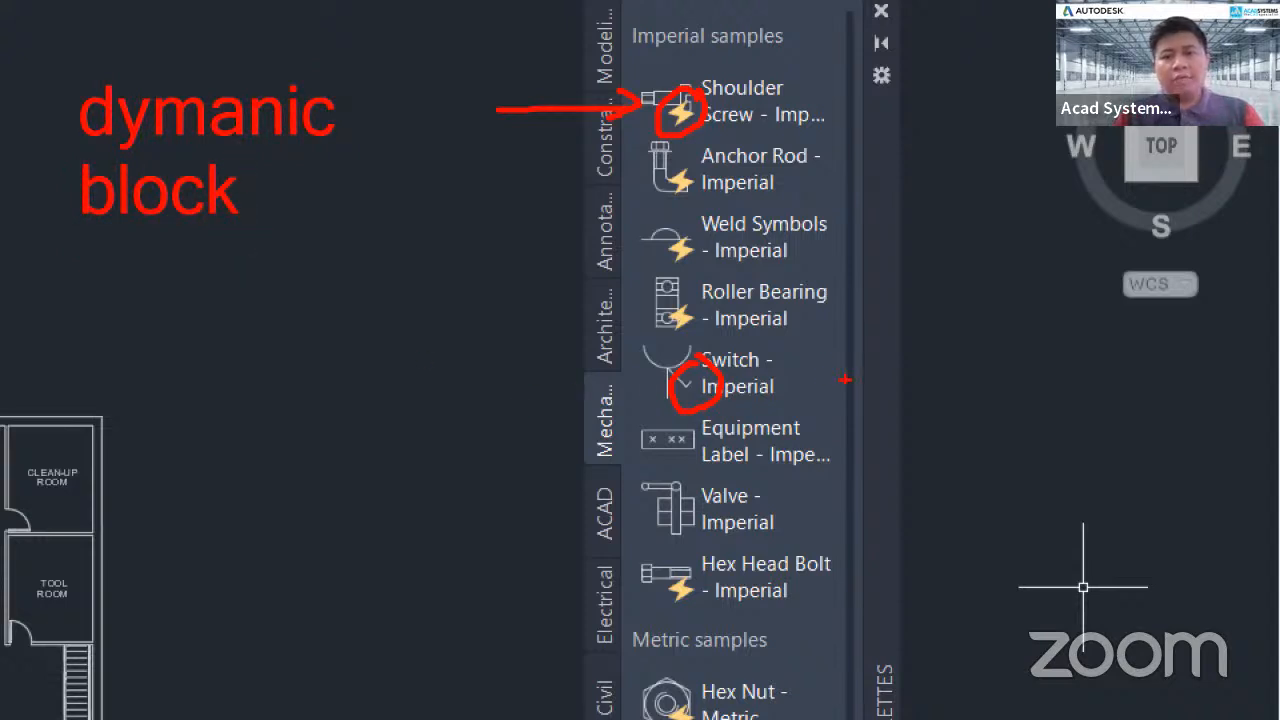
{"action": "left_click_drag", "start_coordinate": [805, 370], "coordinate": [950, 371]}
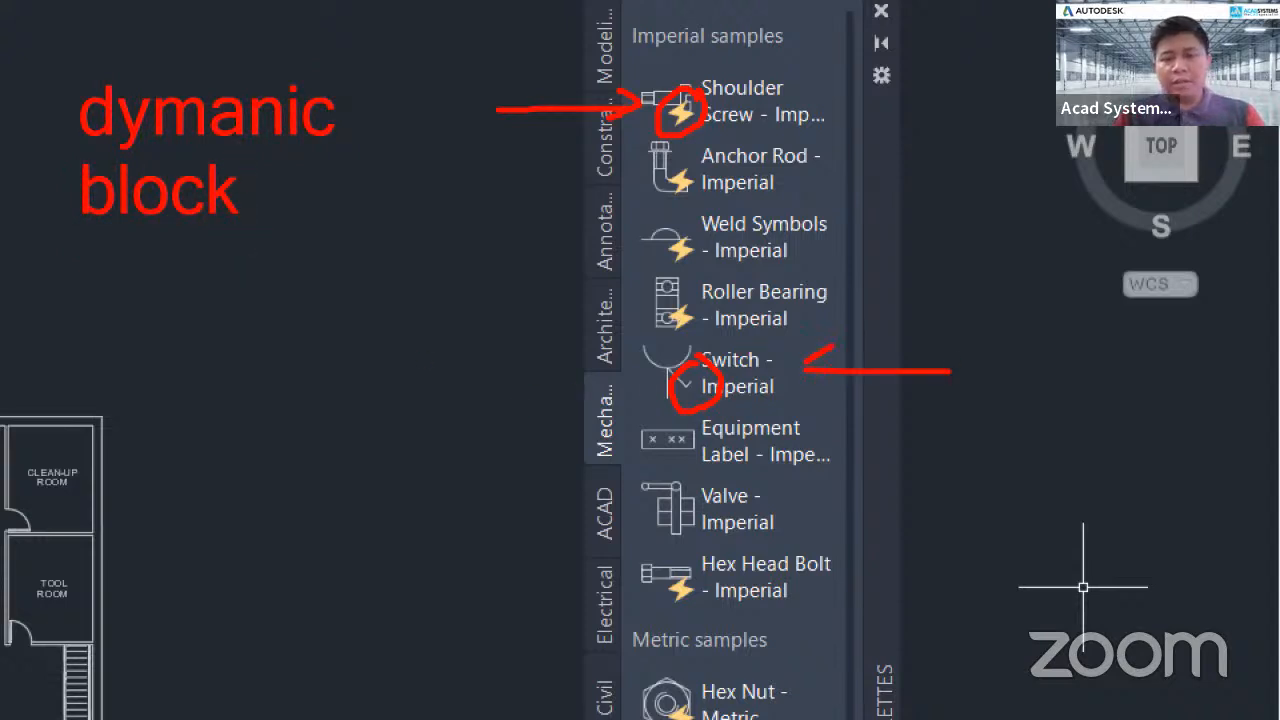
{"action": "type", "text": "block"}
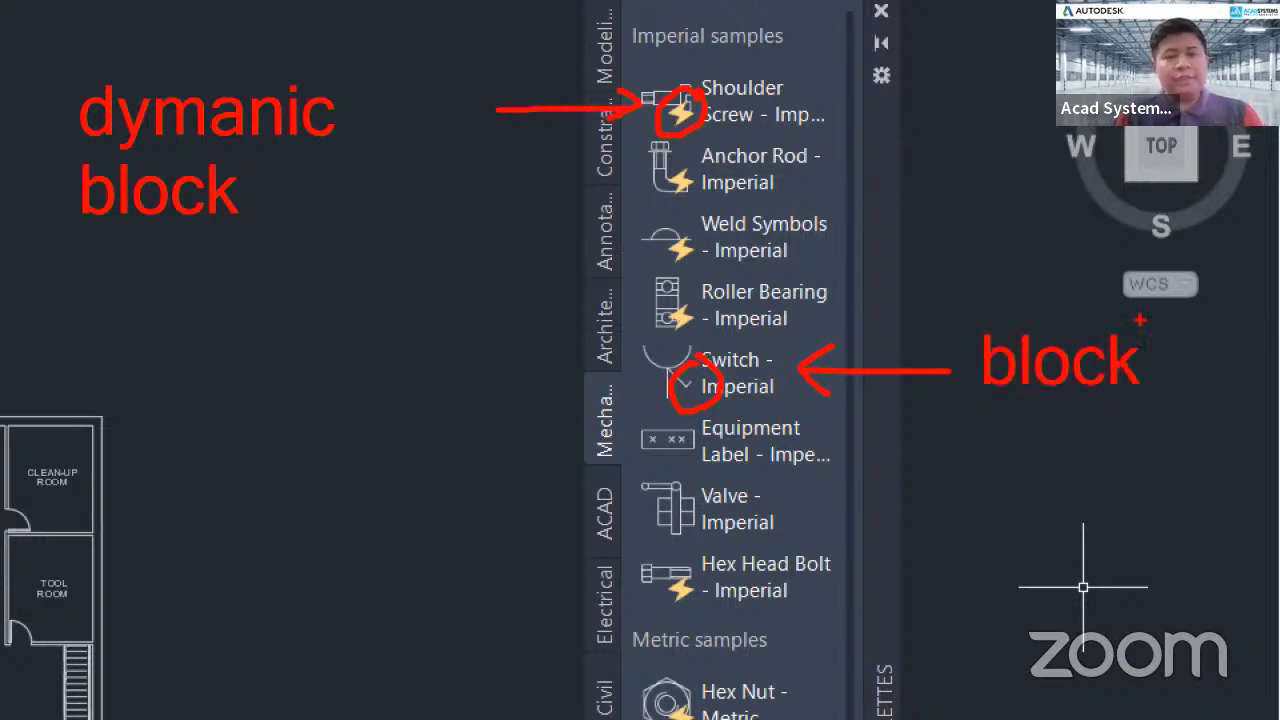
{"action": "key", "text": "Escape"}
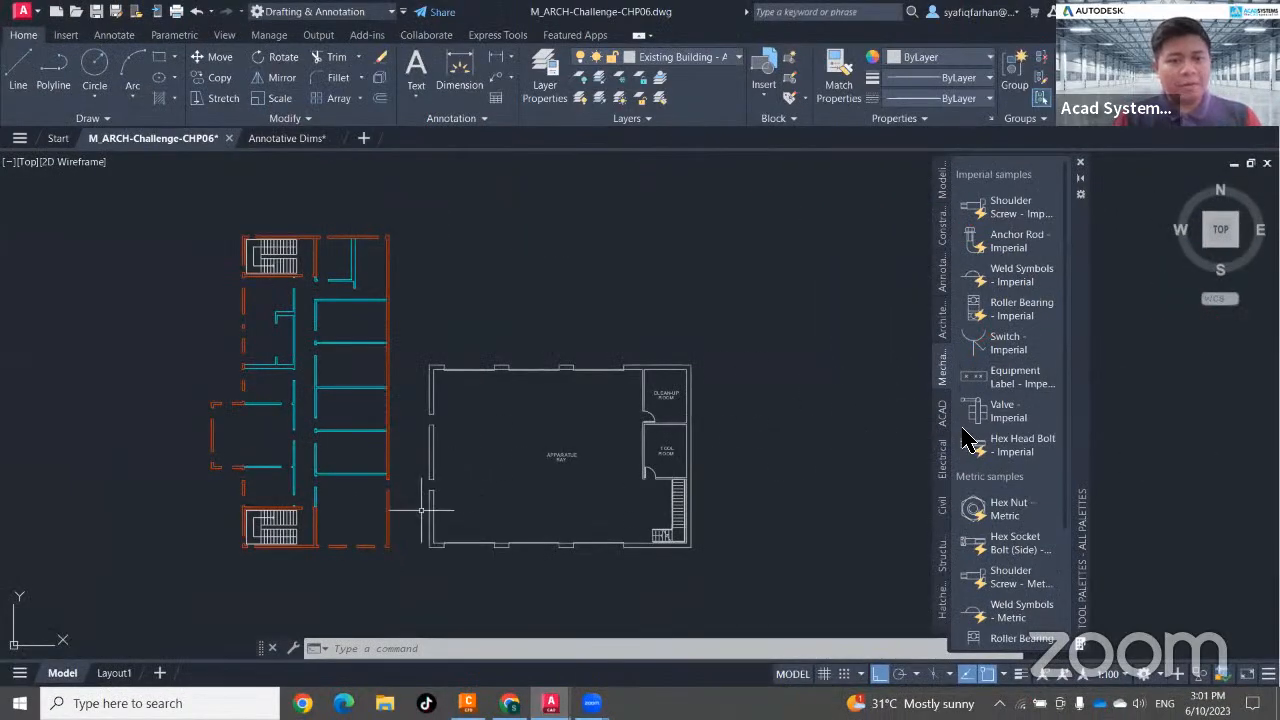
Insert the Door - Metric block from the Architectural palette at the orange wall's end corner, beside the opening above the lower staircase.
{"action": "scroll", "coordinate": [421, 510], "scroll_direction": "up", "scroll_amount": 1}
{"action": "scroll", "coordinate": [426, 490], "scroll_direction": "up", "scroll_amount": 3}
{"action": "scroll", "coordinate": [437, 467], "scroll_direction": "up", "scroll_amount": 4}
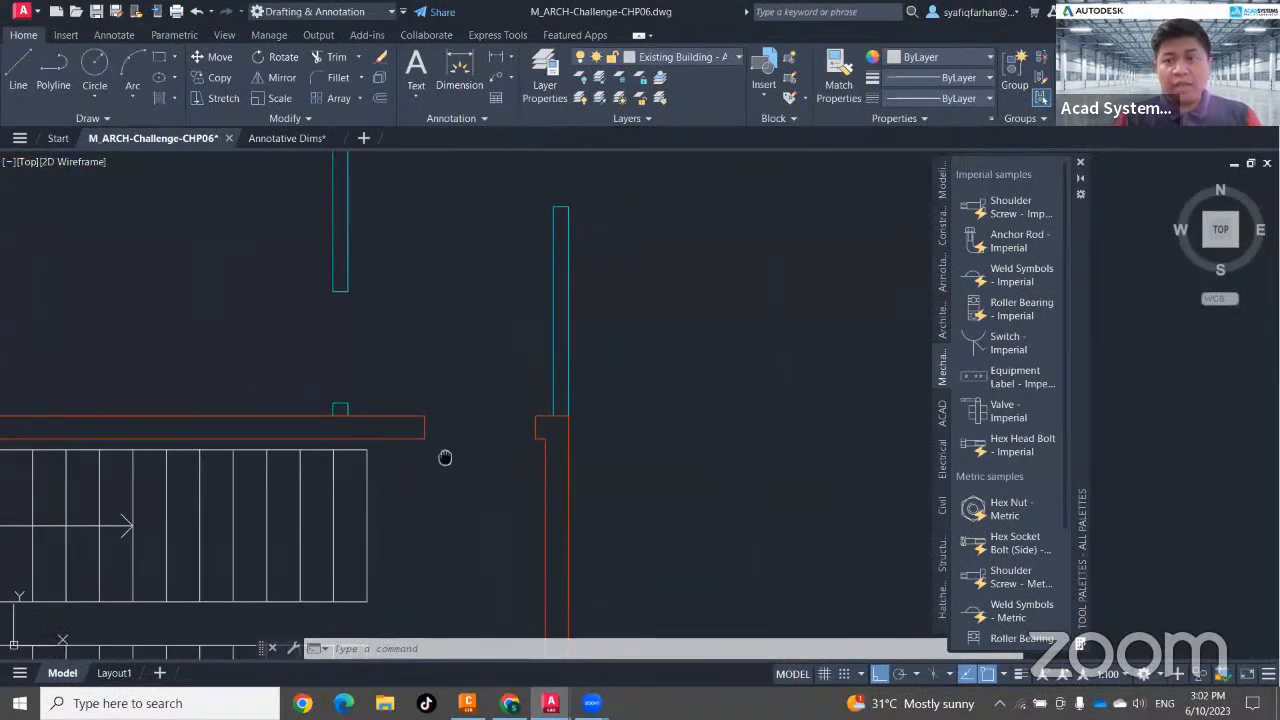
{"action": "middle_click_drag", "start_coordinate": [445, 457], "coordinate": [464, 472]}
{"action": "left_click", "coordinate": [935, 331]}
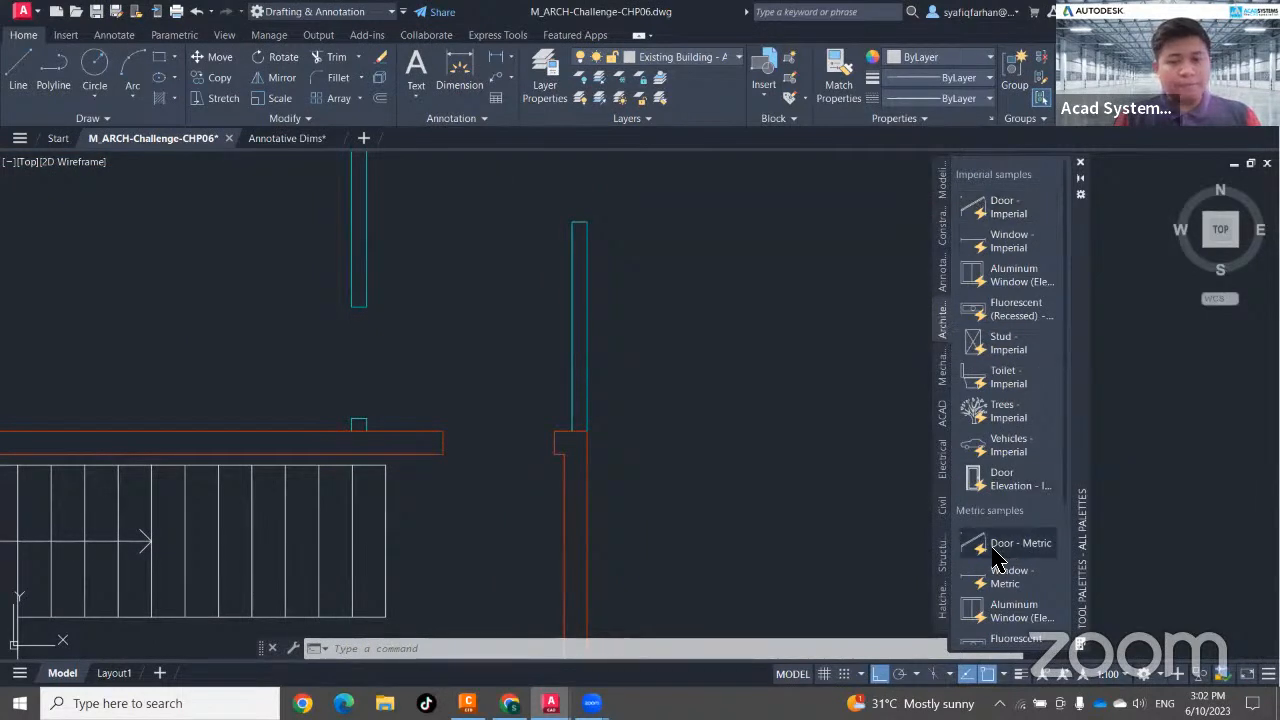
{"action": "left_click", "coordinate": [995, 548]}
{"action": "scroll", "coordinate": [434, 437], "scroll_direction": "up", "scroll_amount": 3}
{"action": "scroll", "coordinate": [428, 447], "scroll_direction": "down", "scroll_amount": 1}
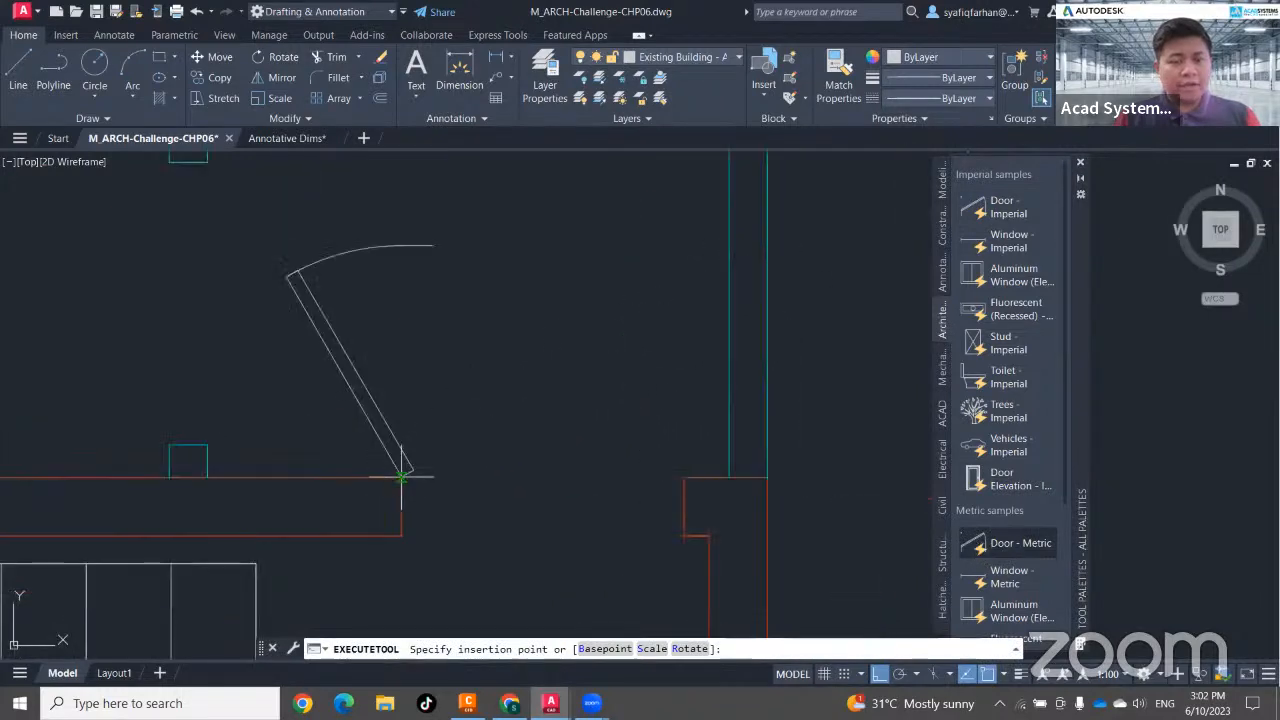
{"action": "left_click", "coordinate": [401, 477]}
Rotate the metric door about its insertion point at the wall corner so it spans the opening.
{"action": "left_click", "coordinate": [434, 423]}
{"action": "left_click", "coordinate": [229, 400]}
{"action": "type", "text": "ro"}
{"action": "key", "text": "Return"}
{"action": "left_click", "coordinate": [401, 475]}
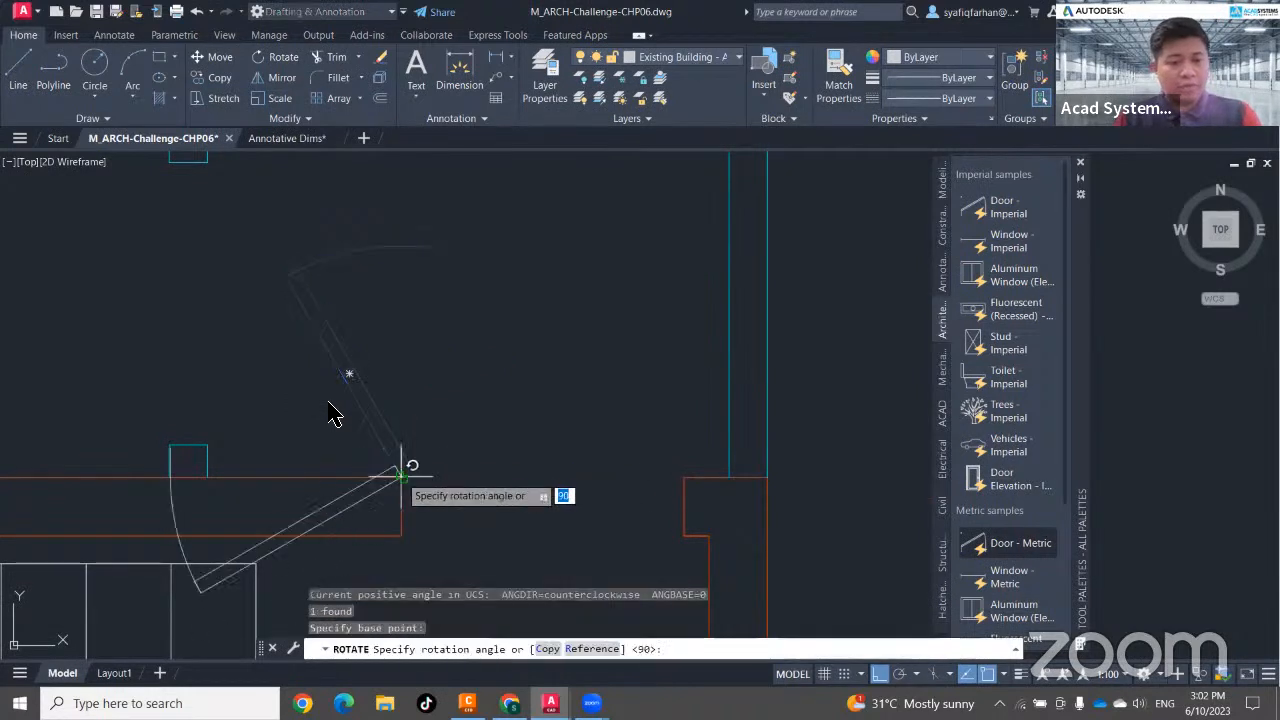
{"action": "left_click", "coordinate": [397, 566]}
Select the rotated metric door and try to change its opening width by stretching its size grip.
{"action": "left_click", "coordinate": [659, 408]}
{"action": "left_click", "coordinate": [584, 445]}
{"action": "middle_click_drag", "start_coordinate": [597, 503], "coordinate": [578, 457]}
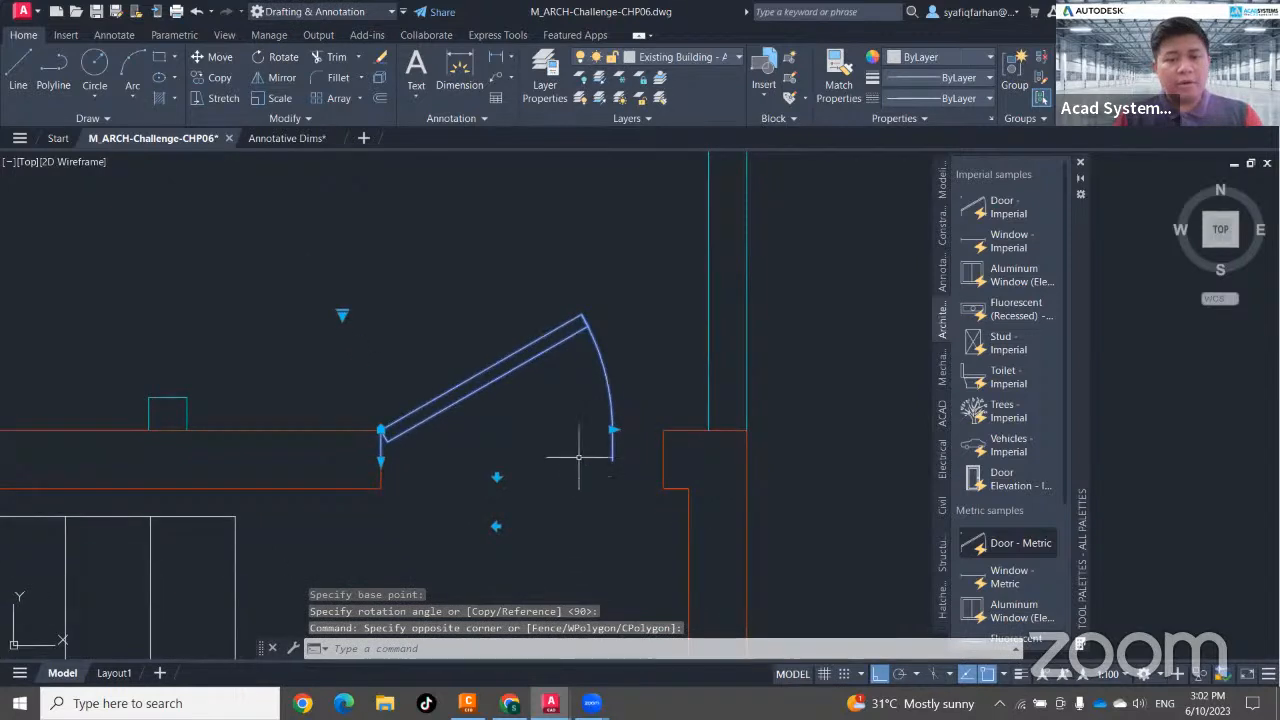
{"action": "left_click", "coordinate": [613, 430]}
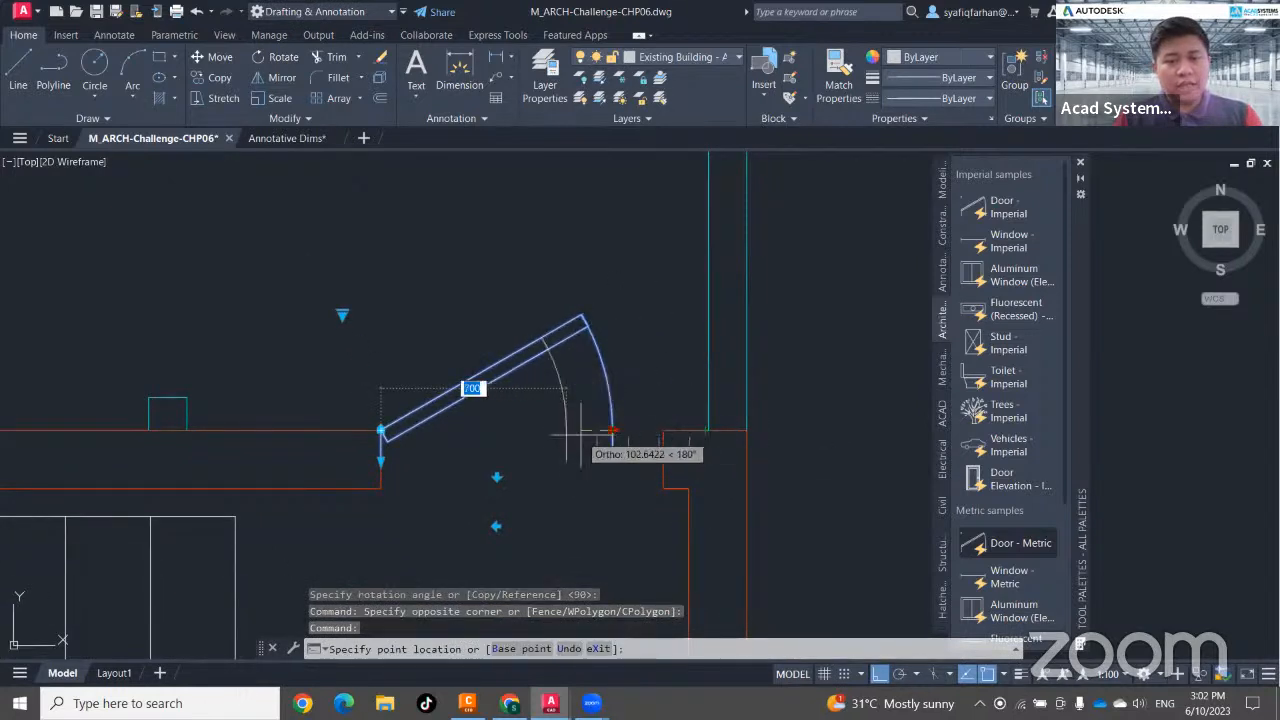
{"action": "key", "text": "Escape"}
Delete the metric door from the wall opening.
{"action": "left_click", "coordinate": [471, 337]}
{"action": "left_click", "coordinate": [475, 336]}
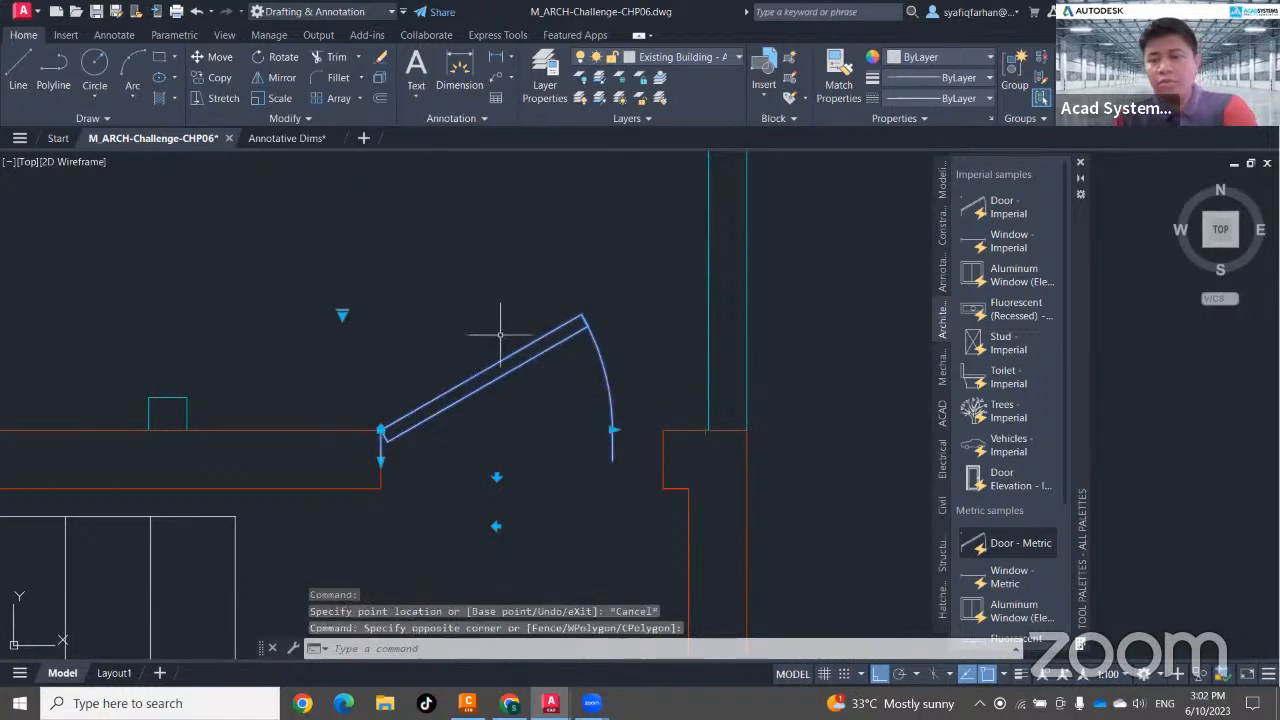
{"action": "key", "text": "Delete"}
Insert the Door - Imperial block at the orange wall's end corner and rotate it about that corner to span the opening.
{"action": "left_click", "coordinate": [1000, 210]}
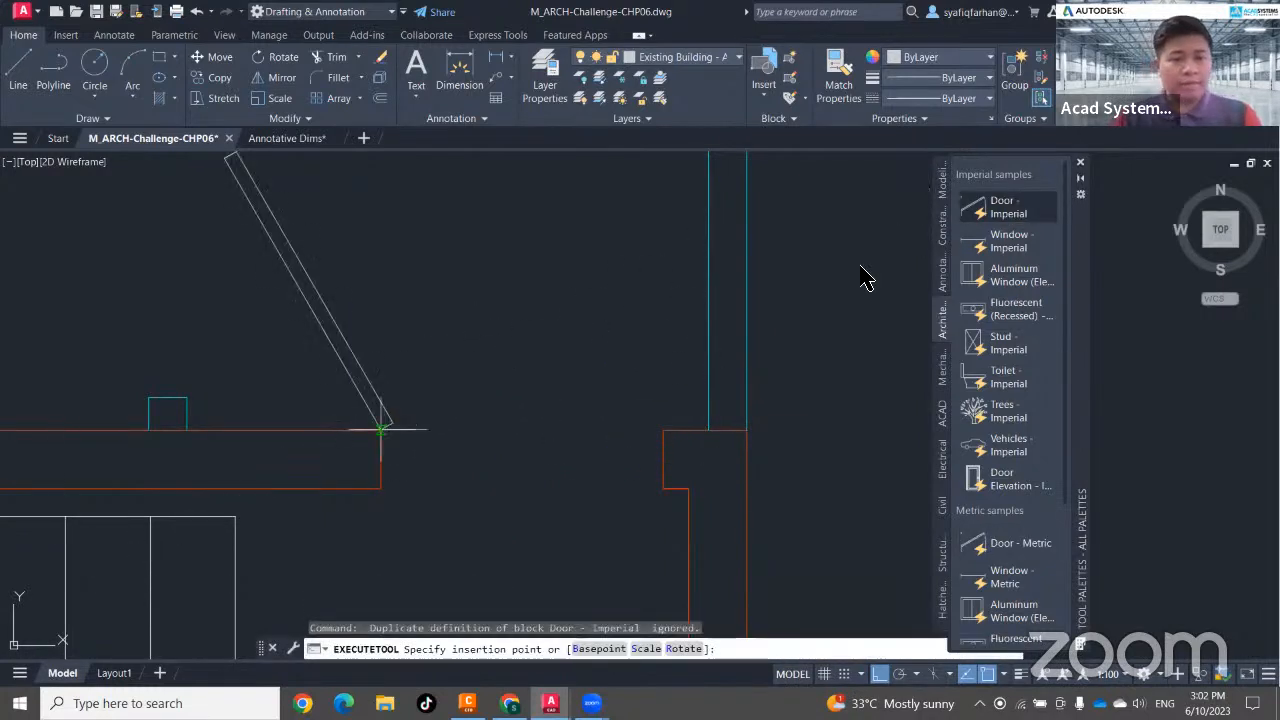
{"action": "left_click", "coordinate": [381, 430]}
{"action": "left_click", "coordinate": [430, 372]}
{"action": "left_click", "coordinate": [217, 377]}
{"action": "type", "text": "ro"}
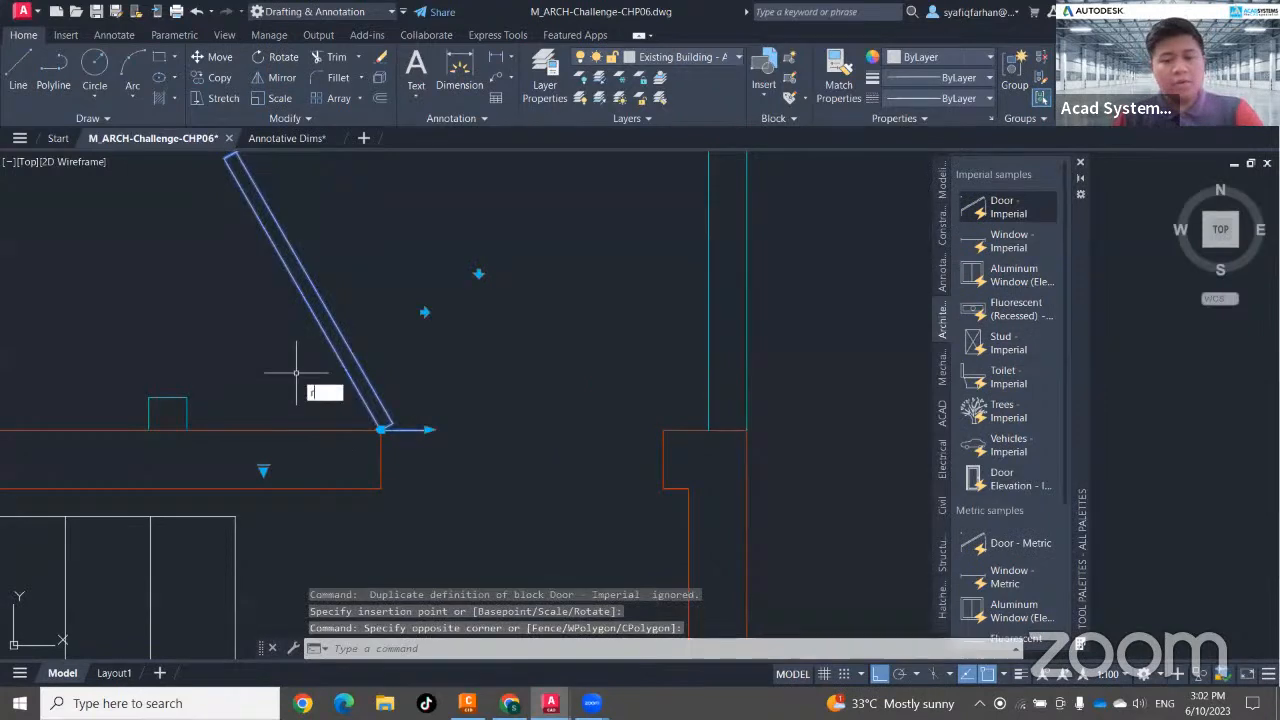
{"action": "key", "text": "Return"}
{"action": "left_click", "coordinate": [381, 430]}
{"action": "key", "text": "Escape"}
{"action": "key", "text": "Escape"}
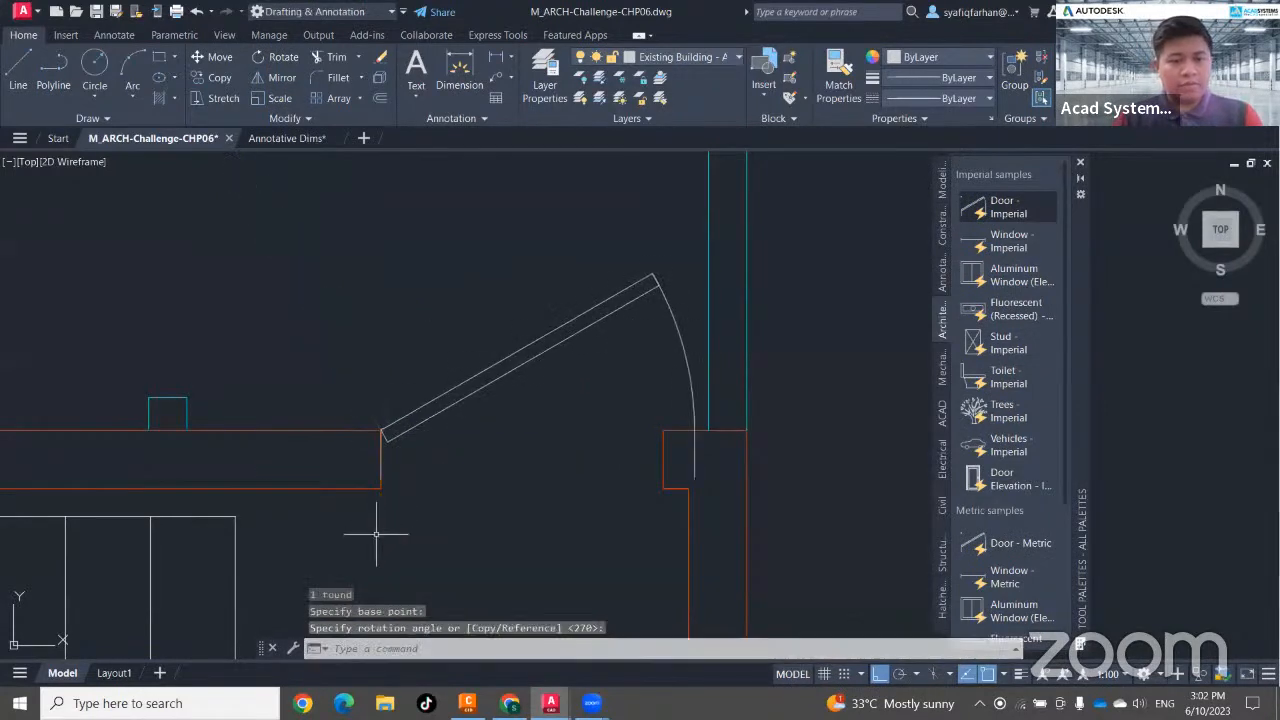
Set the imperial door's leaf fully open, perpendicular to the wall, and stretch its width to the opening's opposite corner.
{"action": "left_click", "coordinate": [685, 306]}
{"action": "left_click", "coordinate": [648, 331]}
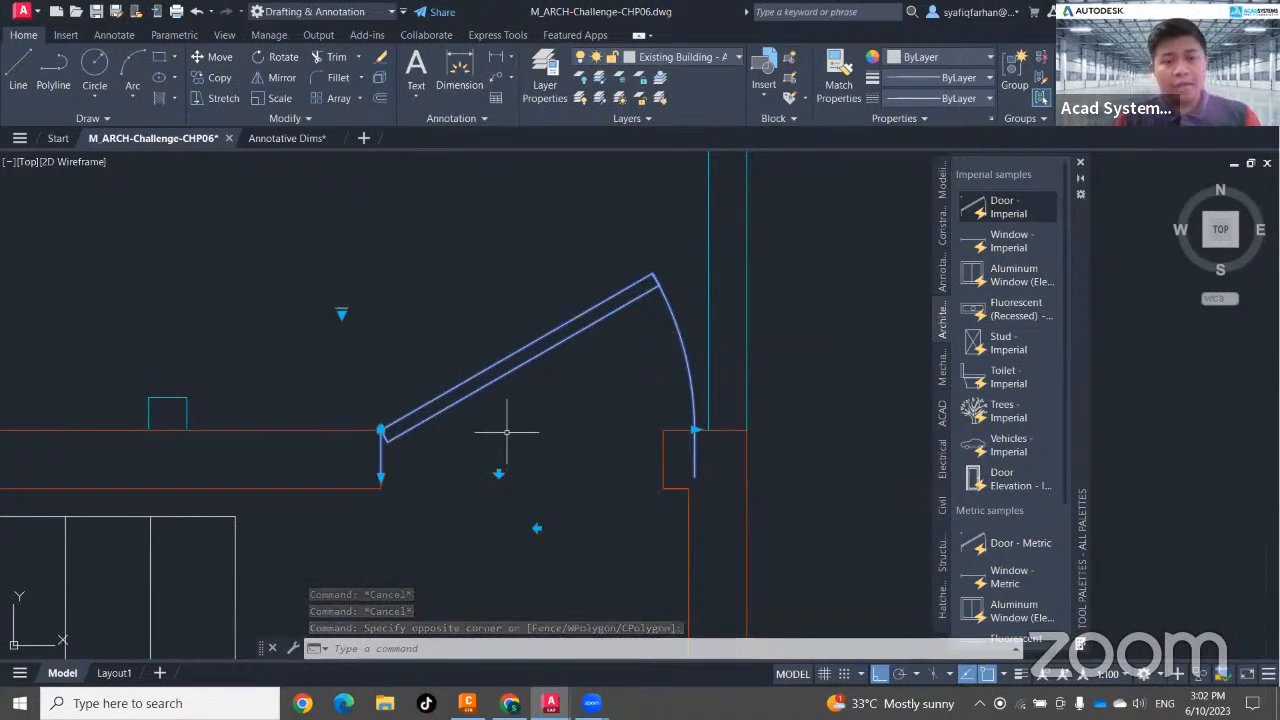
{"action": "left_click", "coordinate": [341, 313]}
{"action": "left_click", "coordinate": [375, 338]}
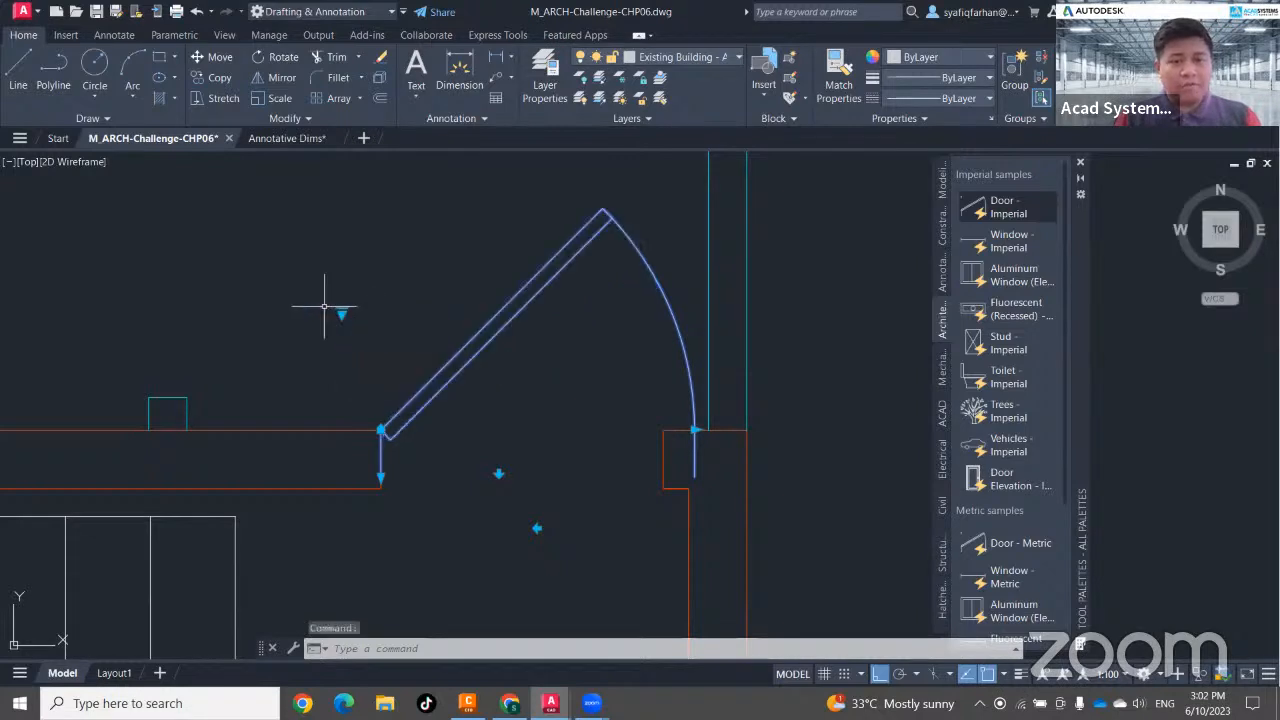
{"action": "left_click", "coordinate": [341, 313]}
{"action": "left_click", "coordinate": [385, 354]}
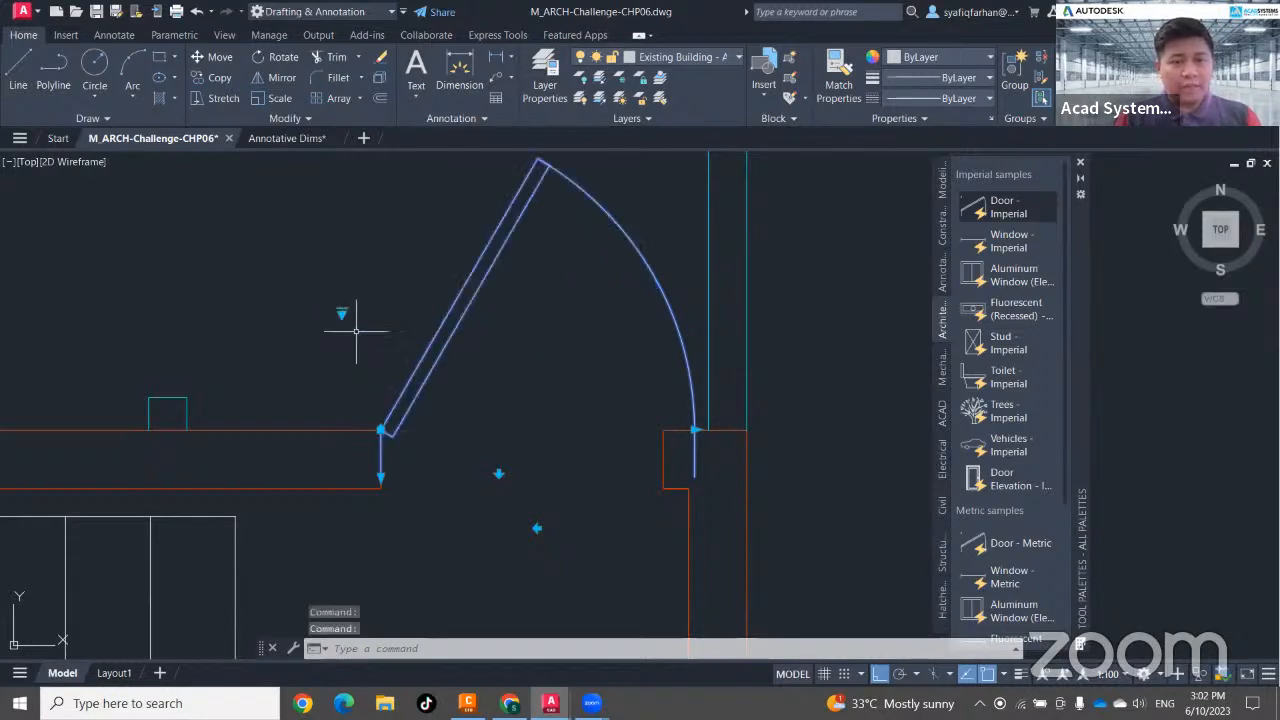
{"action": "left_click", "coordinate": [341, 313]}
{"action": "left_click", "coordinate": [373, 369]}
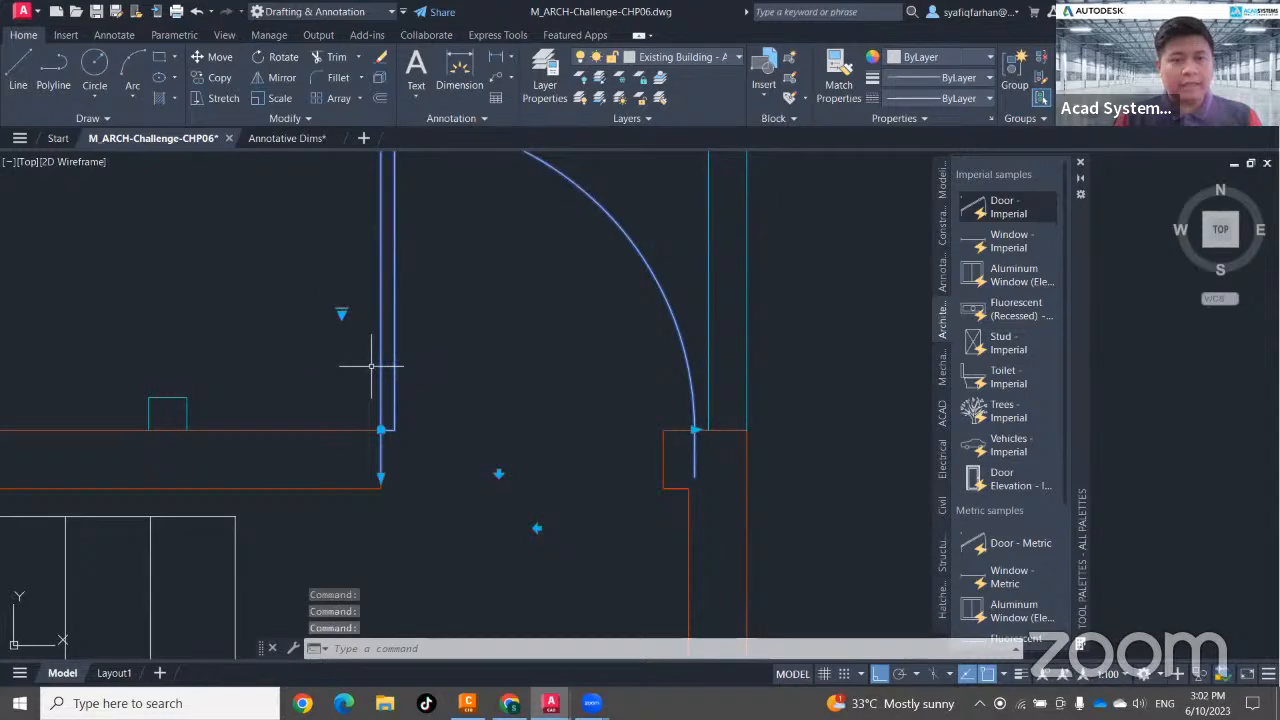
{"action": "left_click", "coordinate": [693, 430]}
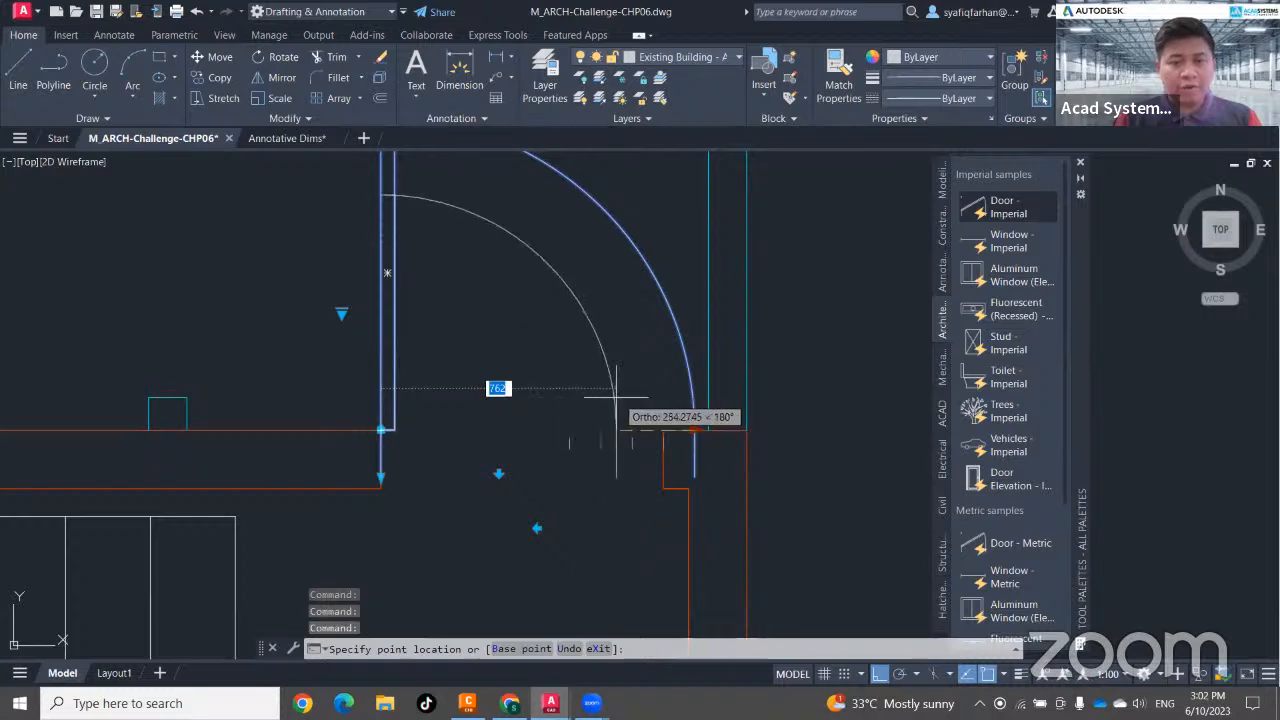
{"action": "left_click", "coordinate": [661, 424]}
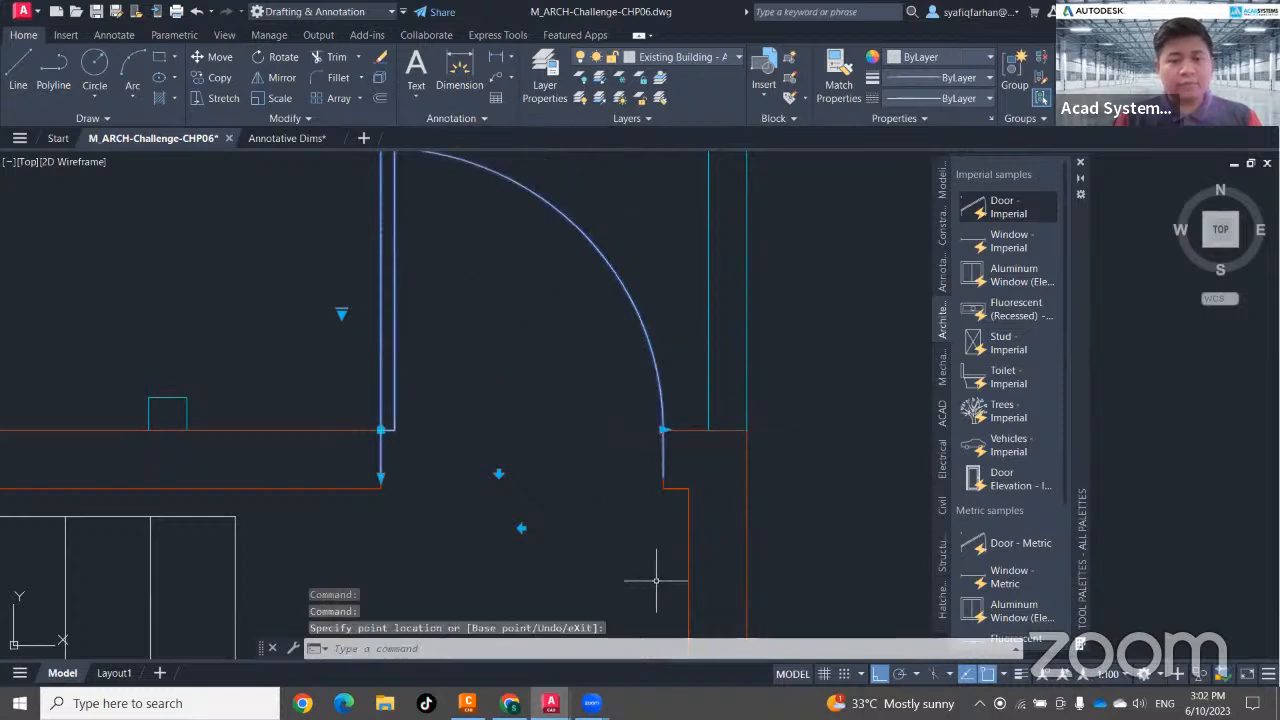
Flip the imperial door's swing across the wall and back, and flip its hinge to the opposite jamb.
{"action": "left_click", "coordinate": [499, 473]}
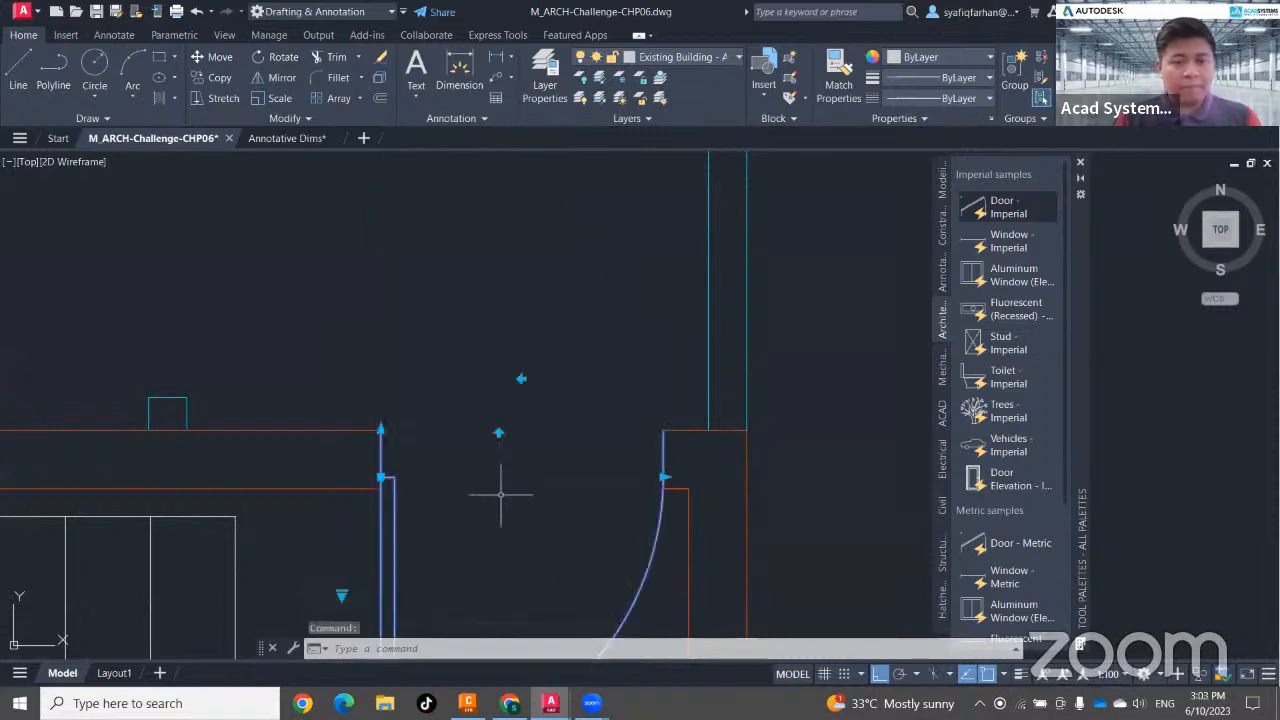
{"action": "left_click", "coordinate": [500, 434]}
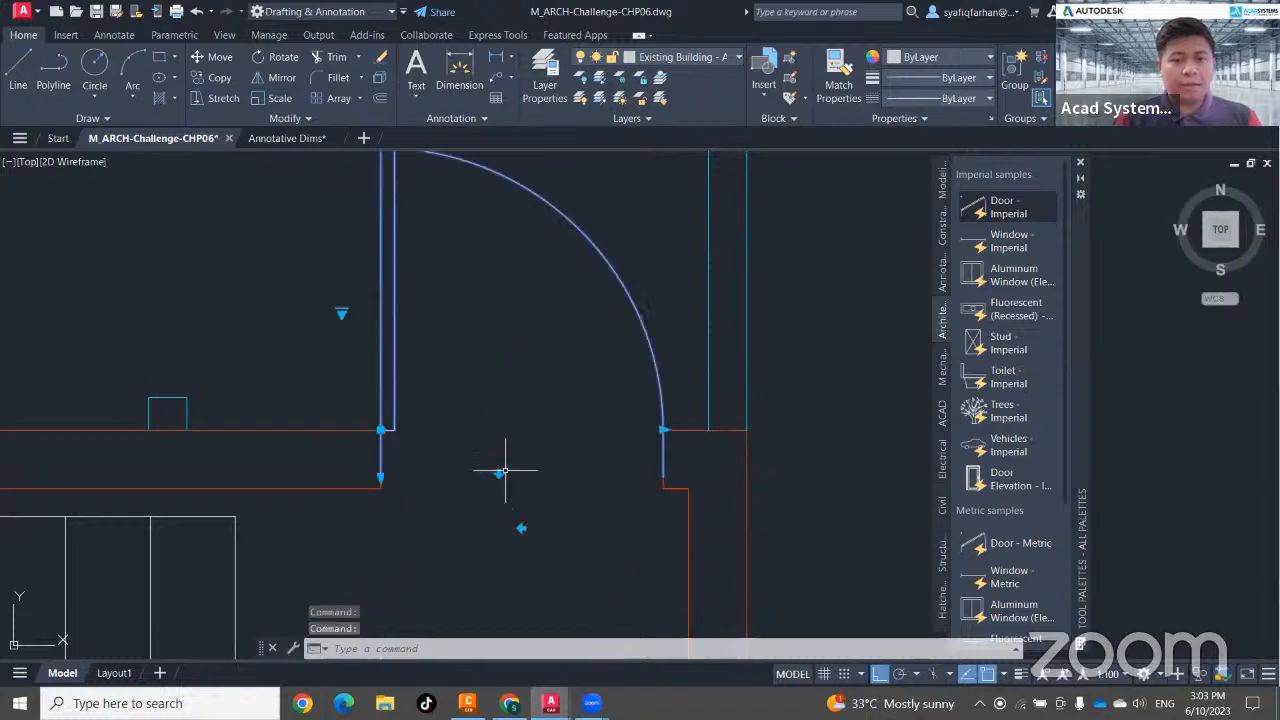
{"action": "left_click", "coordinate": [522, 528]}
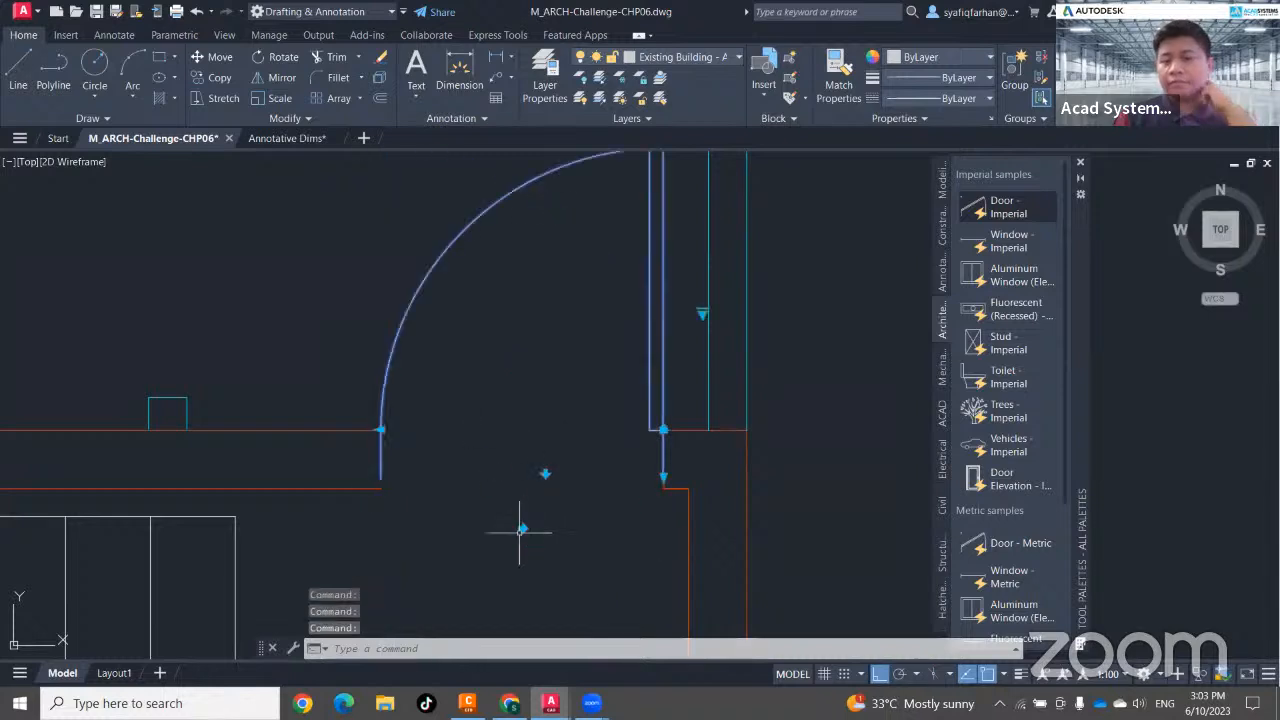
{"action": "scroll", "coordinate": [646, 558], "scroll_direction": "down", "scroll_amount": 4}
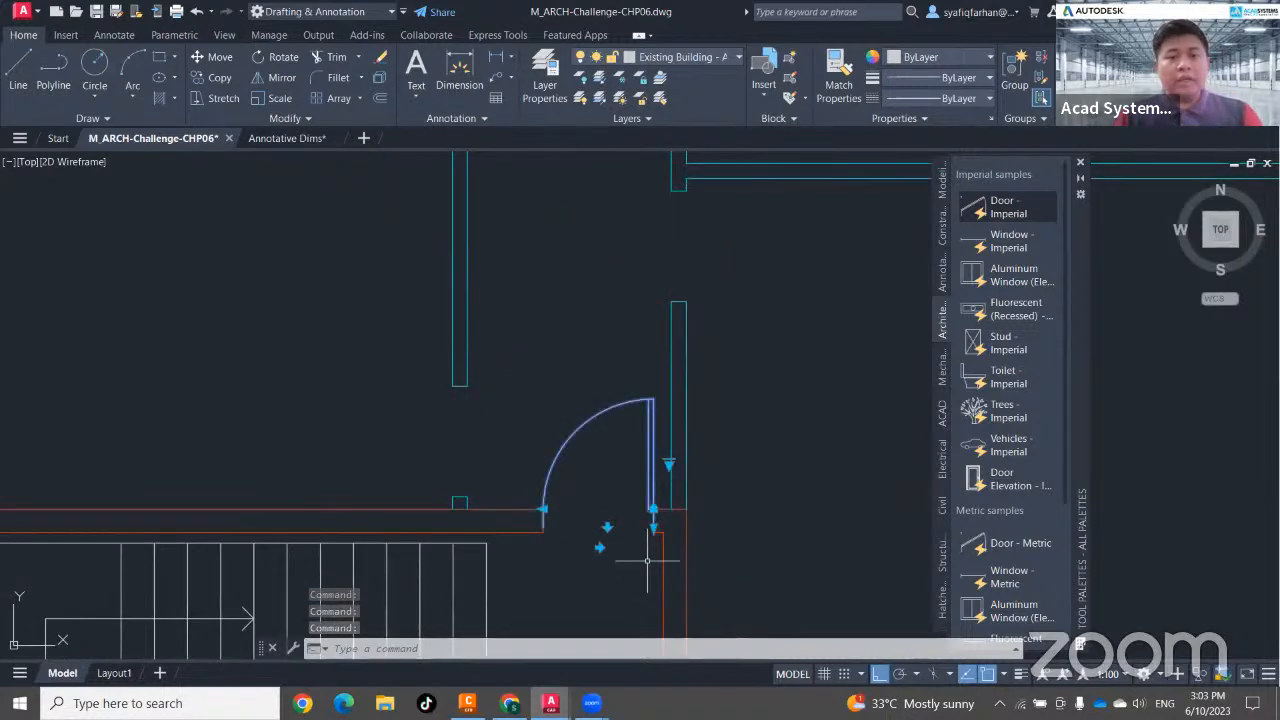
{"action": "key", "text": "Escape"}
{"action": "scroll", "coordinate": [646, 560], "scroll_direction": "up", "scroll_amount": 2}
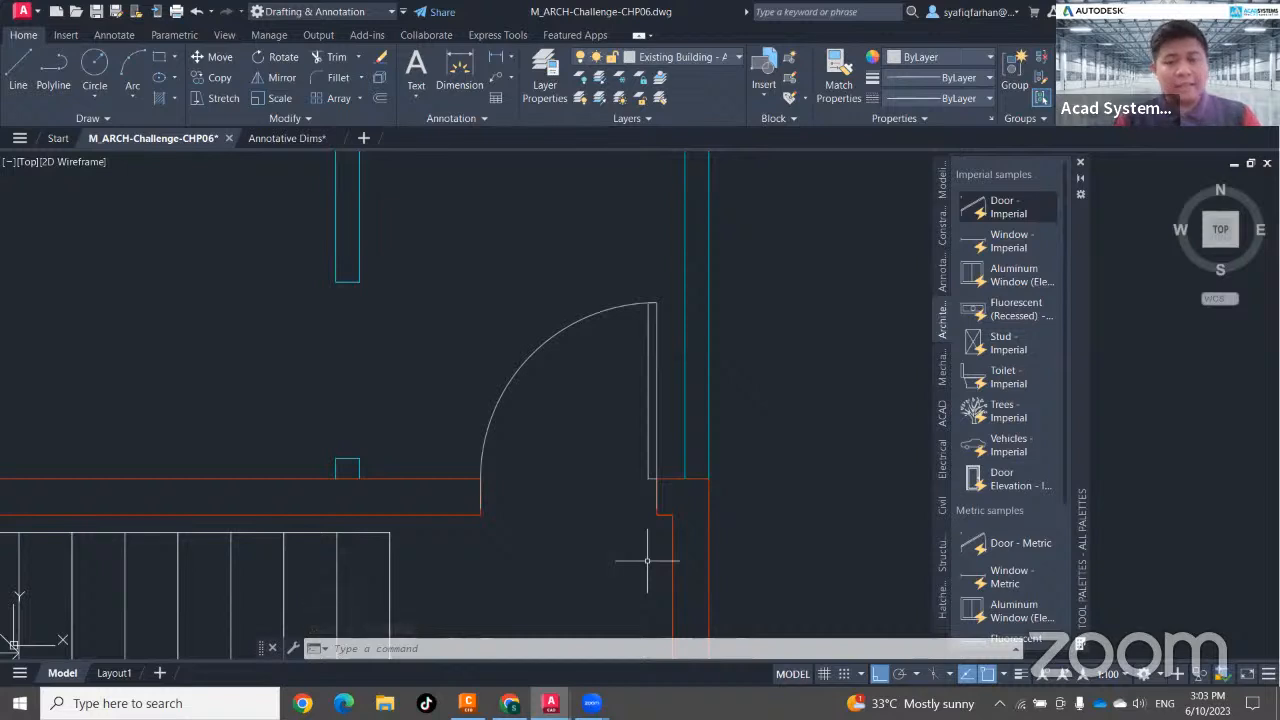
{"action": "left_click", "coordinate": [558, 476]}
{"action": "left_click", "coordinate": [500, 289]}
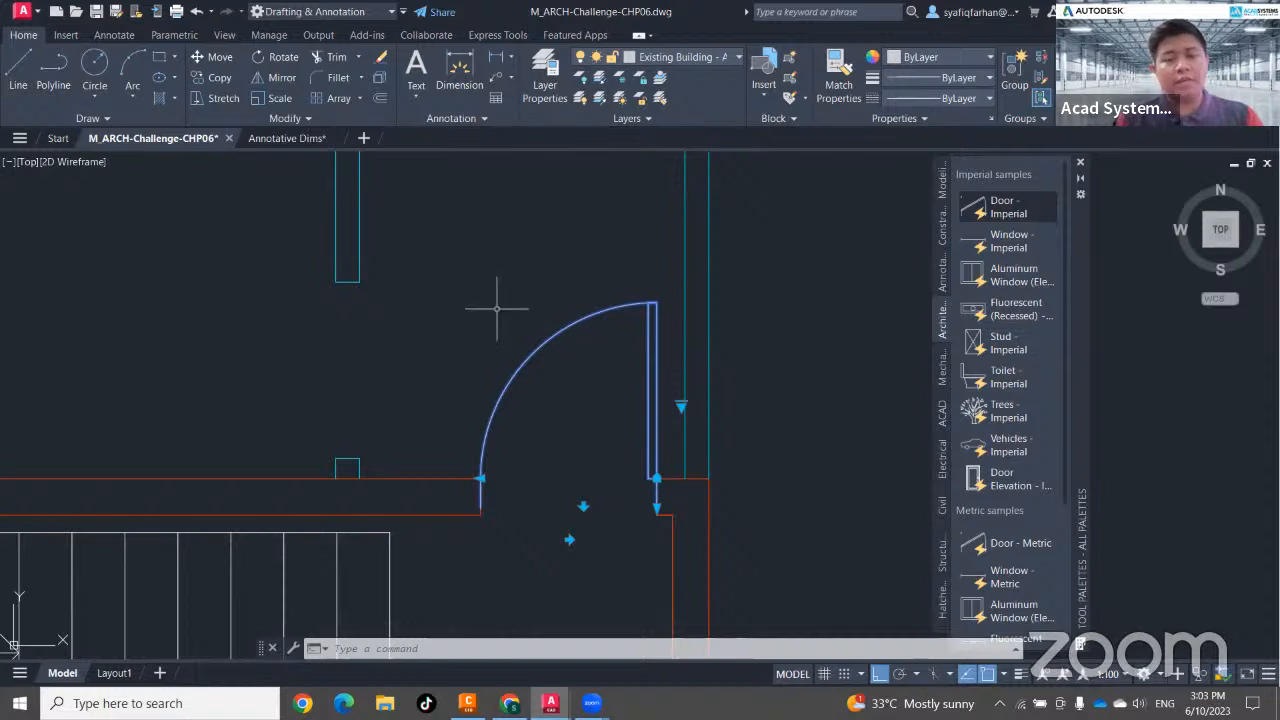
{"action": "key", "text": "Escape"}
{"action": "scroll", "coordinate": [505, 340], "scroll_direction": "down", "scroll_amount": 4}
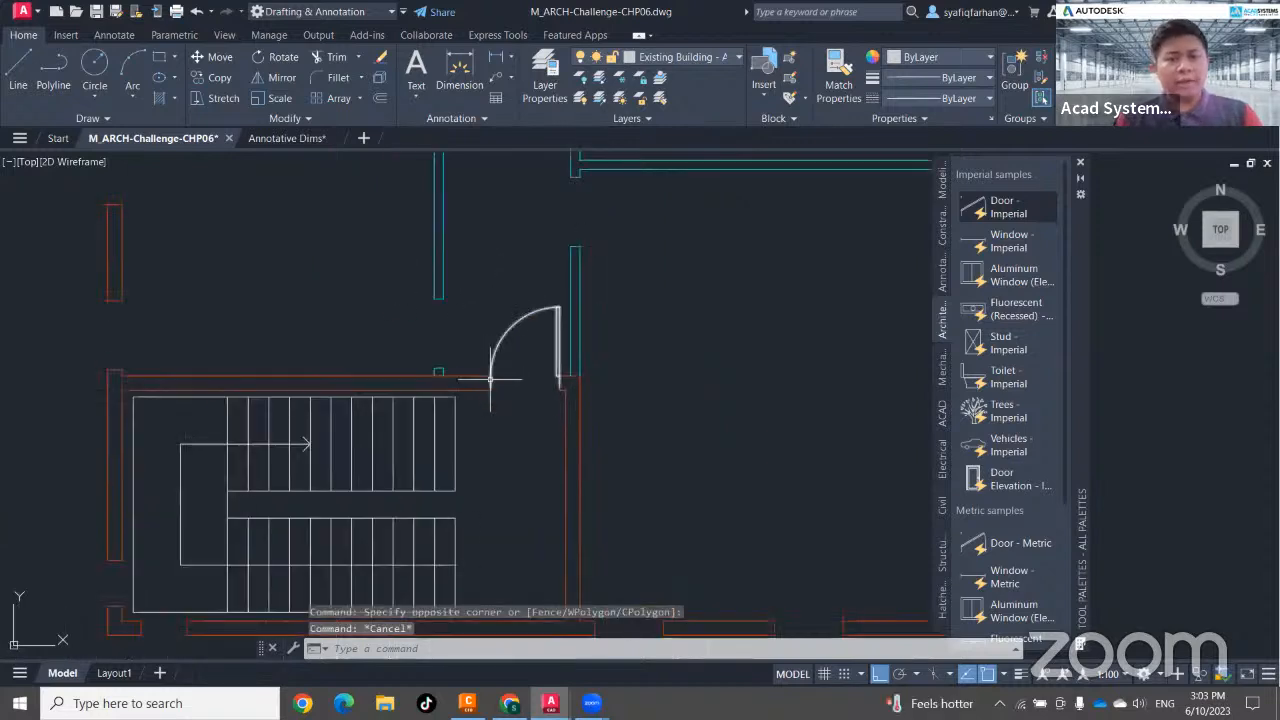
{"action": "scroll", "coordinate": [548, 363], "scroll_direction": "up", "scroll_amount": 2}
{"action": "scroll", "coordinate": [548, 363], "scroll_direction": "up", "scroll_amount": 1}
{"action": "scroll", "coordinate": [509, 397], "scroll_direction": "up", "scroll_amount": 2}
{"action": "left_click", "coordinate": [557, 351]}
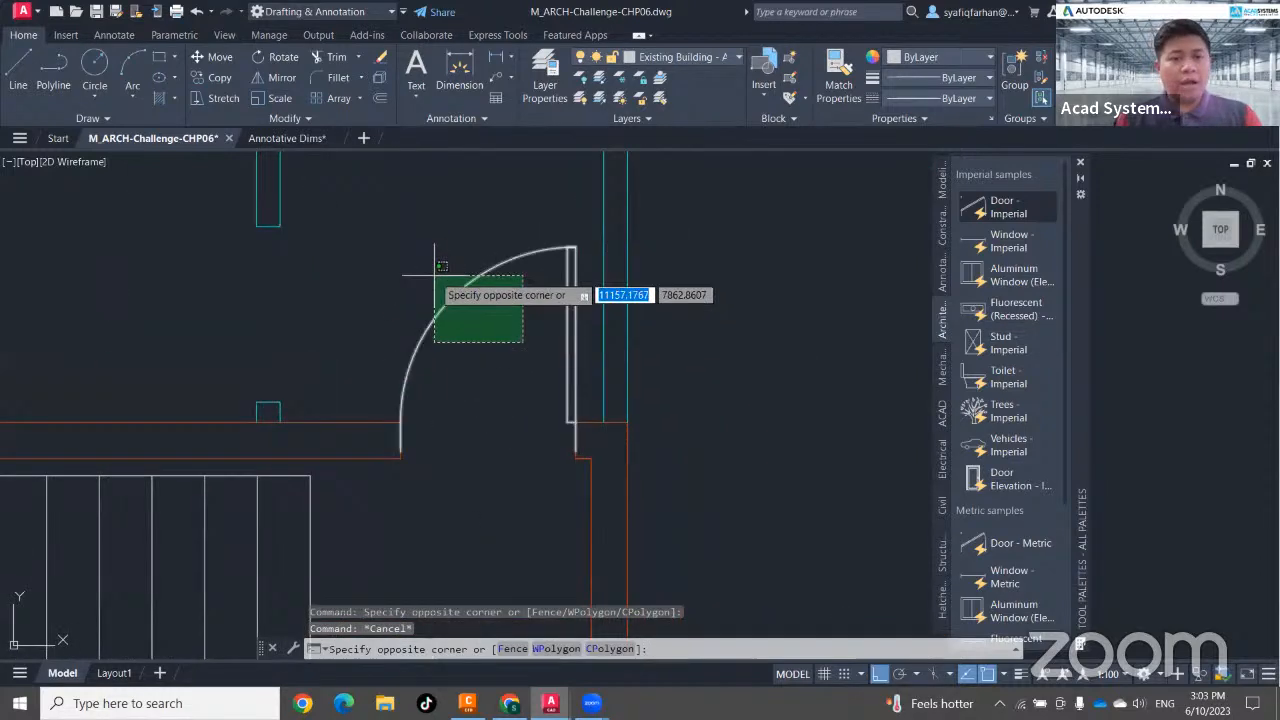
{"action": "left_click", "coordinate": [434, 274]}
{"action": "key", "text": "Escape"}
Draw a line across the wall end at the first opening east of the staircase in the lower orange wall.
{"action": "middle_click_drag", "start_coordinate": [694, 480], "coordinate": [143, 451]}
{"action": "mouse_move", "coordinate": [286, 443]}
{"action": "middle_mouse_down"}
{"action": "mouse_move", "coordinate": [363, 449]}
{"action": "mouse_move", "coordinate": [363, 435]}
{"action": "middle_mouse_up"}
{"action": "middle_click_drag", "start_coordinate": [326, 446], "coordinate": [399, 446]}
{"action": "mouse_move", "coordinate": [146, 417]}
{"action": "middle_mouse_down"}
{"action": "mouse_move", "coordinate": [441, 282]}
{"action": "mouse_move", "coordinate": [436, 345]}
{"action": "middle_mouse_up"}
{"action": "scroll", "coordinate": [436, 346], "scroll_direction": "down", "scroll_amount": 5}
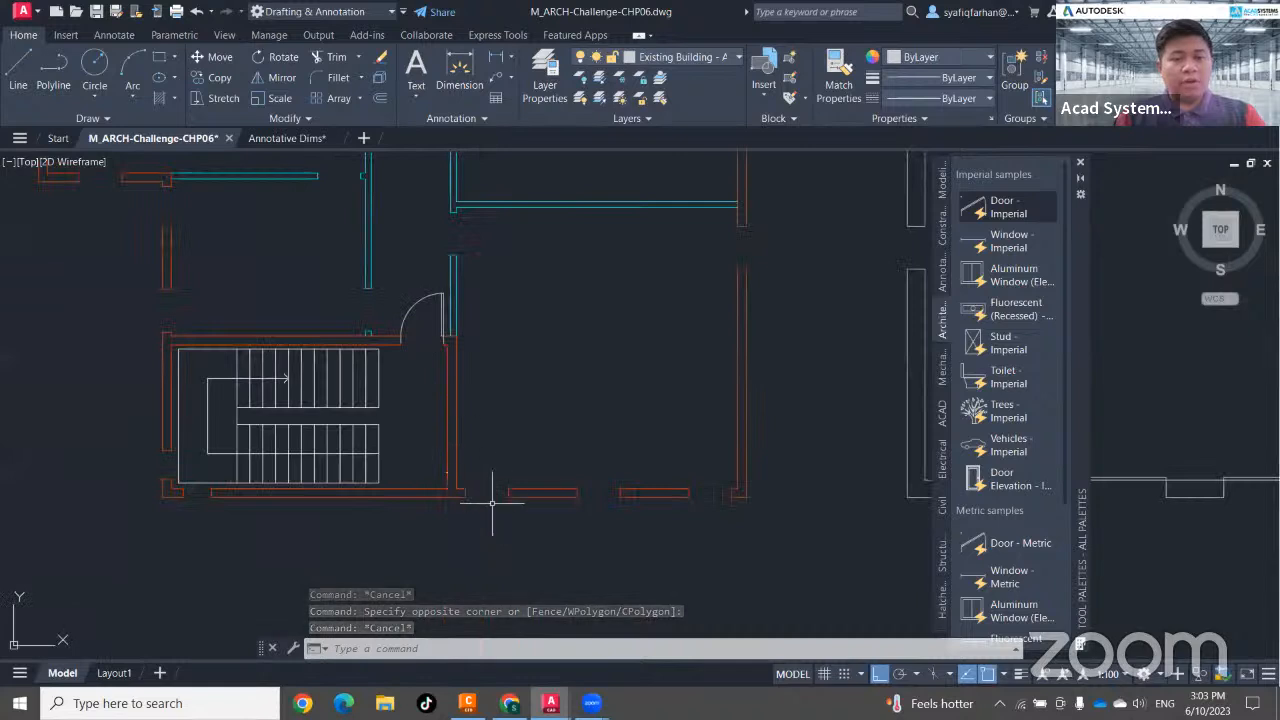
{"action": "scroll", "coordinate": [488, 490], "scroll_direction": "up", "scroll_amount": 2}
{"action": "middle_click_drag", "start_coordinate": [482, 489], "coordinate": [366, 469]}
{"action": "scroll", "coordinate": [420, 481], "scroll_direction": "up", "scroll_amount": 2}
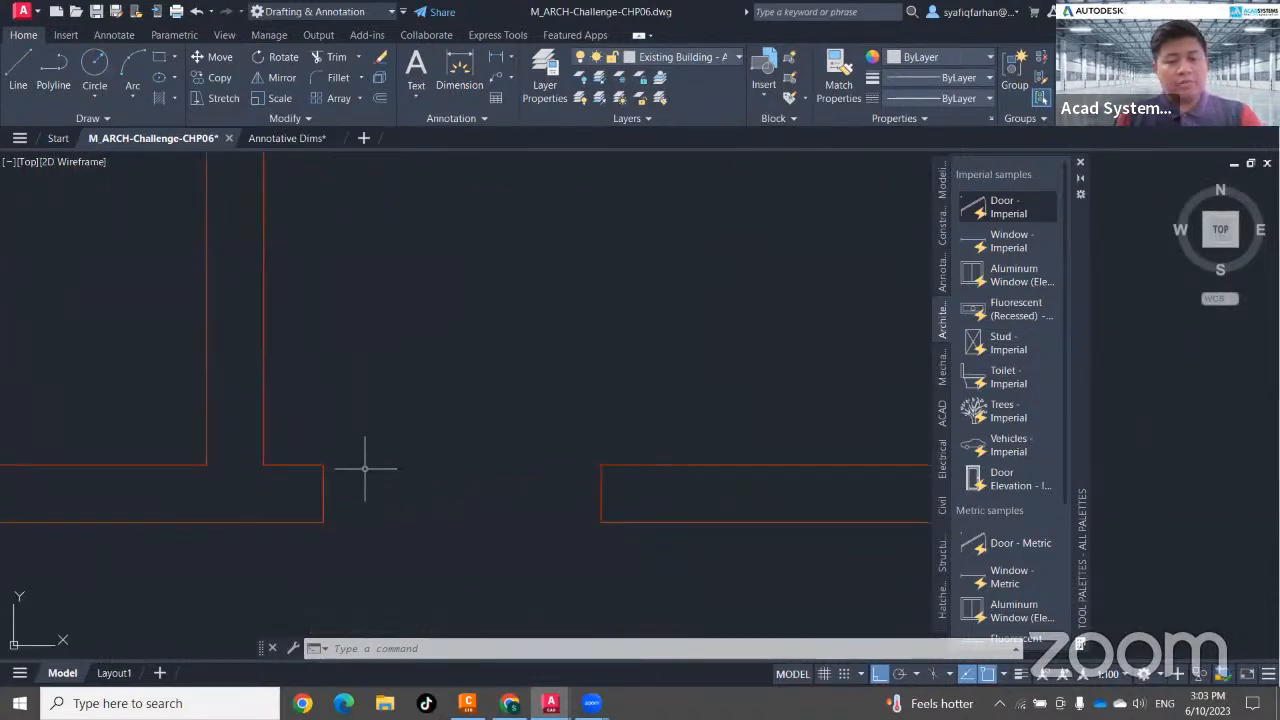
{"action": "type", "text": "l"}
{"action": "key", "text": "Return"}
{"action": "left_click", "coordinate": [323, 521]}
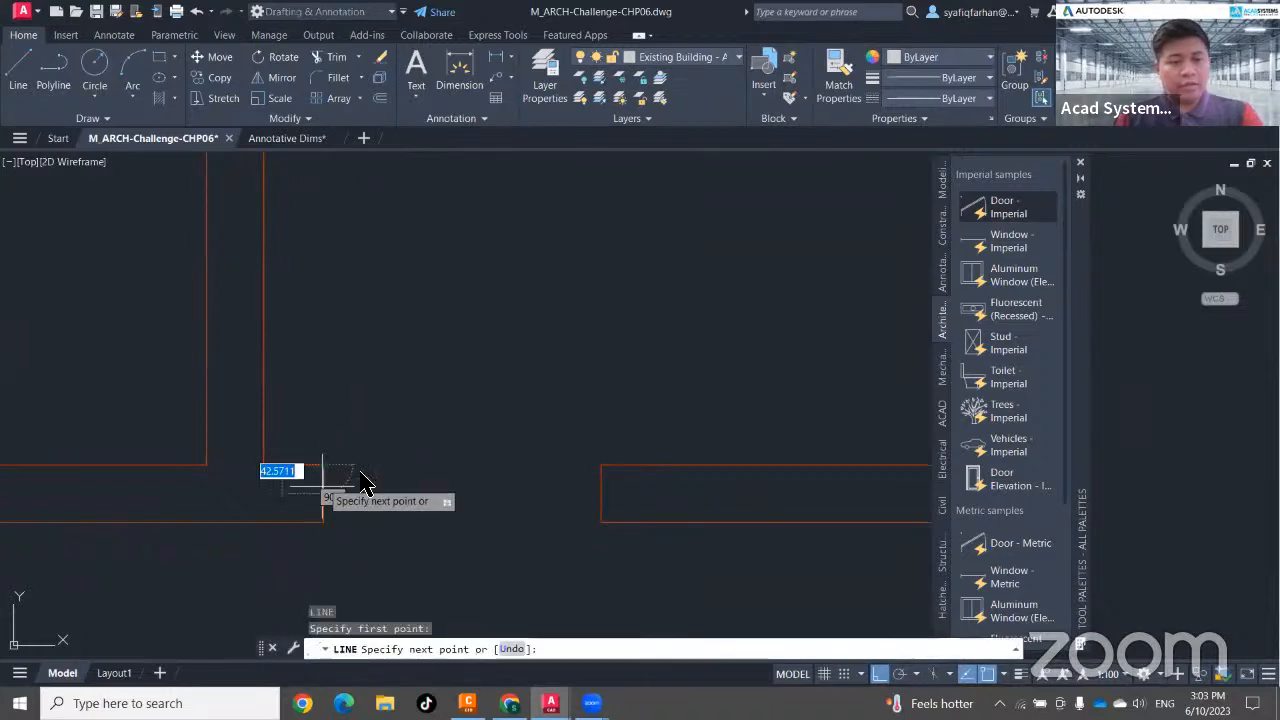
{"action": "left_click", "coordinate": [363, 483]}
{"action": "key", "text": "Escape"}
{"action": "key", "text": "Return"}
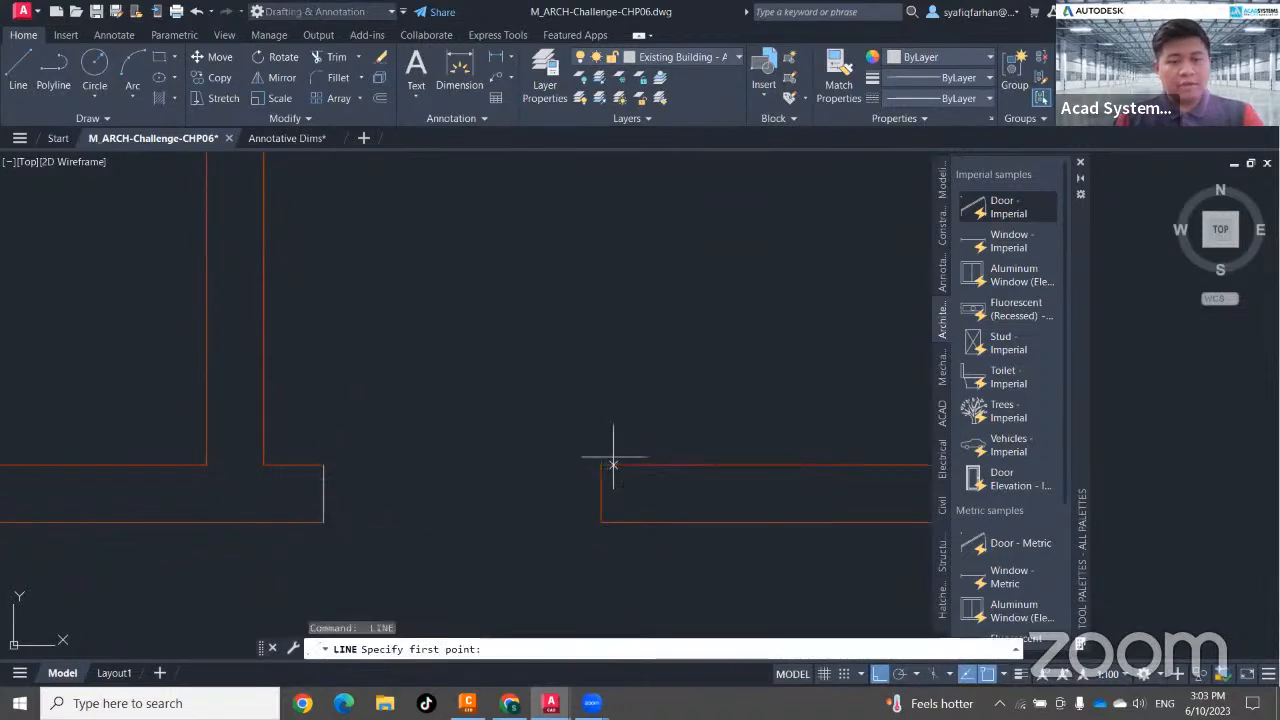
{"action": "key", "text": "Escape"}
{"action": "key", "text": "Escape"}
Shorten the new jamb line to about 128 units by moving its lower endpoint up along the wall end.
{"action": "left_click", "coordinate": [324, 481]}
{"action": "scroll", "coordinate": [323, 500], "scroll_direction": "up", "scroll_amount": 4}
{"action": "left_click", "coordinate": [333, 549]}
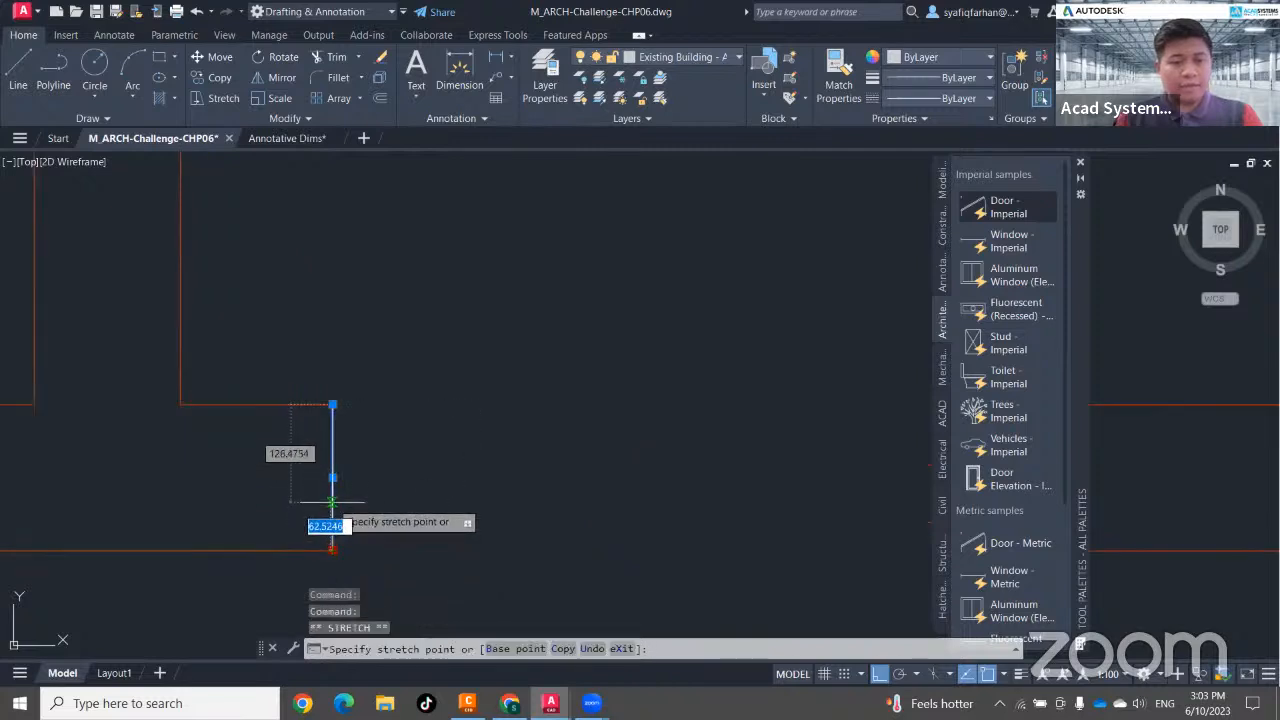
{"action": "key", "text": "Escape"}
{"action": "scroll", "coordinate": [457, 406], "scroll_direction": "down", "scroll_amount": 4}
{"action": "key", "text": "Escape"}
{"action": "scroll", "coordinate": [366, 526], "scroll_direction": "up", "scroll_amount": 2}
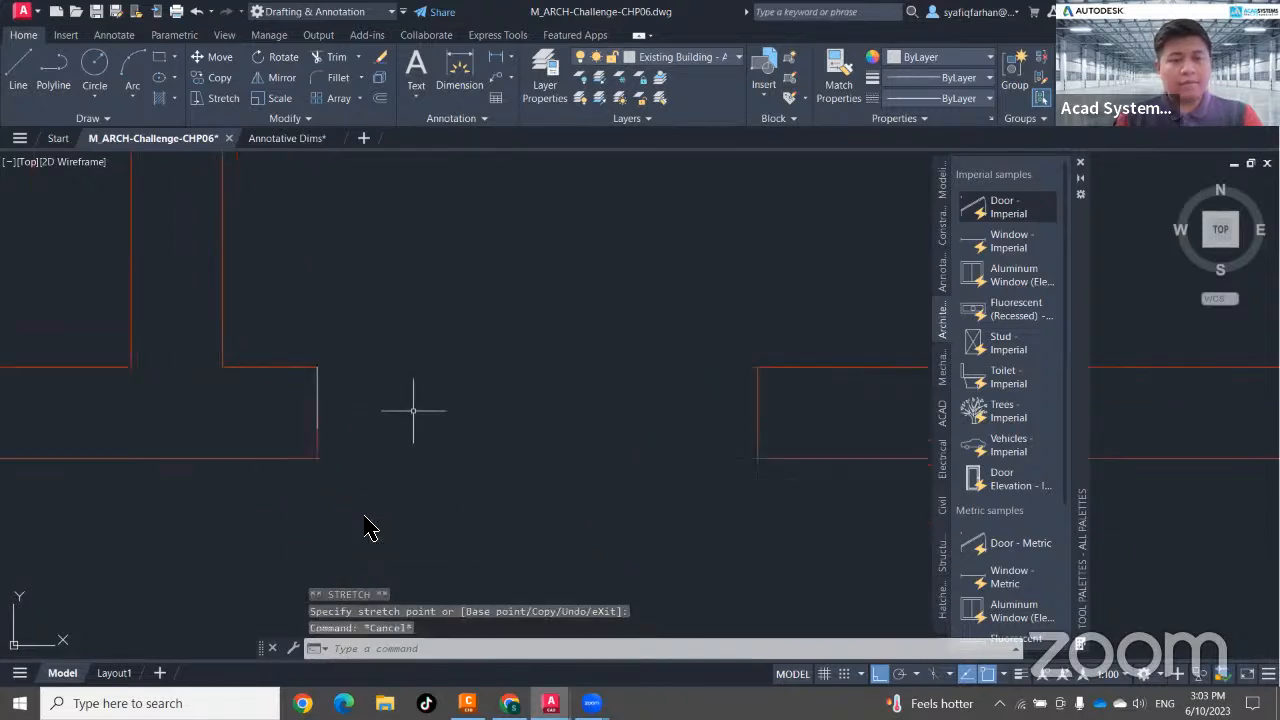
Draw a narrow upright rectangle as the door leaf, starting from the upper corner of the wall end at the opening.
{"action": "scroll", "coordinate": [366, 430], "scroll_direction": "down", "scroll_amount": 4}
{"action": "mouse_move", "coordinate": [367, 437]}
{"action": "middle_mouse_down"}
{"action": "mouse_move", "coordinate": [483, 514]}
{"action": "mouse_move", "coordinate": [457, 551]}
{"action": "middle_mouse_up"}
{"action": "type", "text": "rec"}
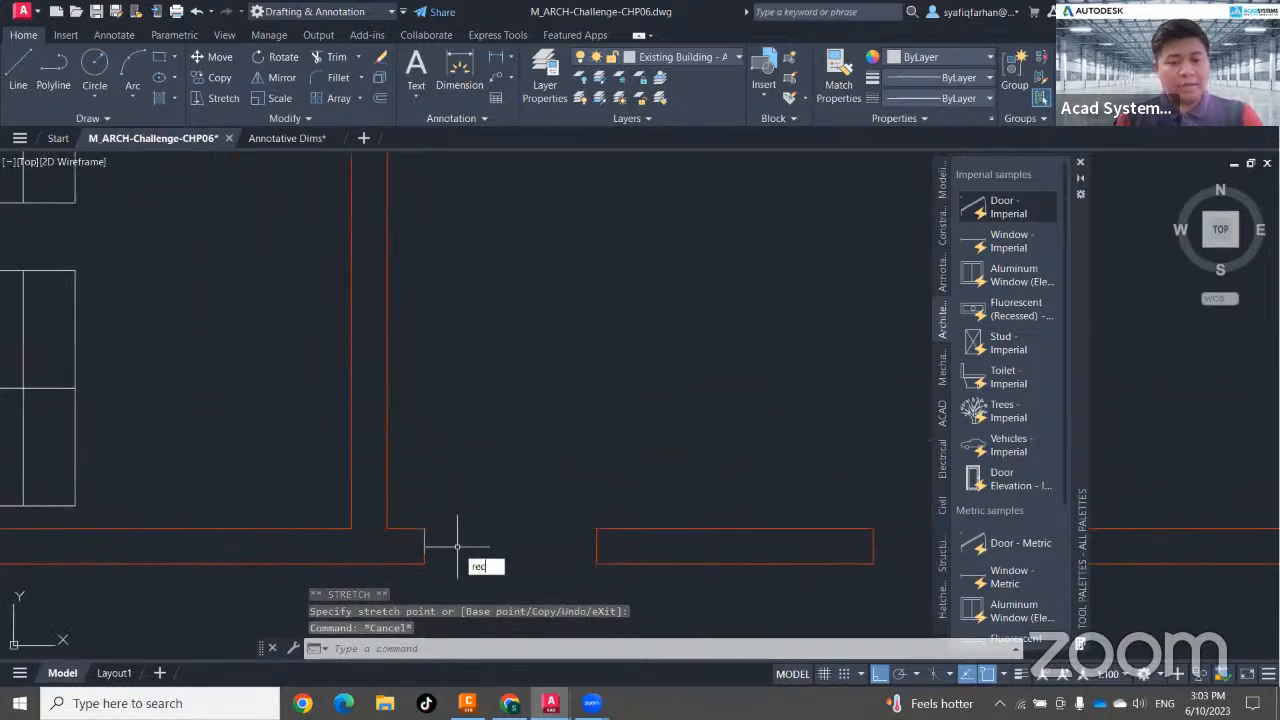
{"action": "key", "text": "Return"}
{"action": "scroll", "coordinate": [425, 530], "scroll_direction": "up", "scroll_amount": 2}
{"action": "left_click", "coordinate": [415, 521]}
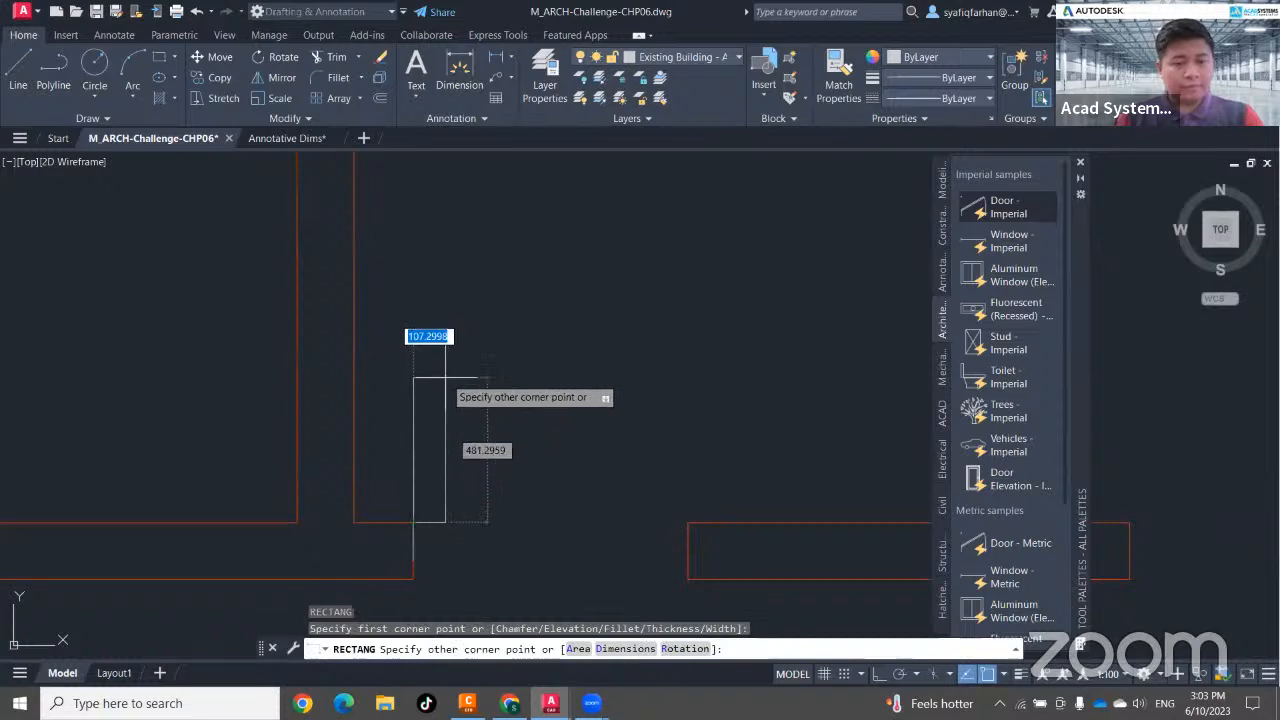
{"action": "left_click", "coordinate": [432, 258]}
{"action": "left_click", "coordinate": [432, 258]}
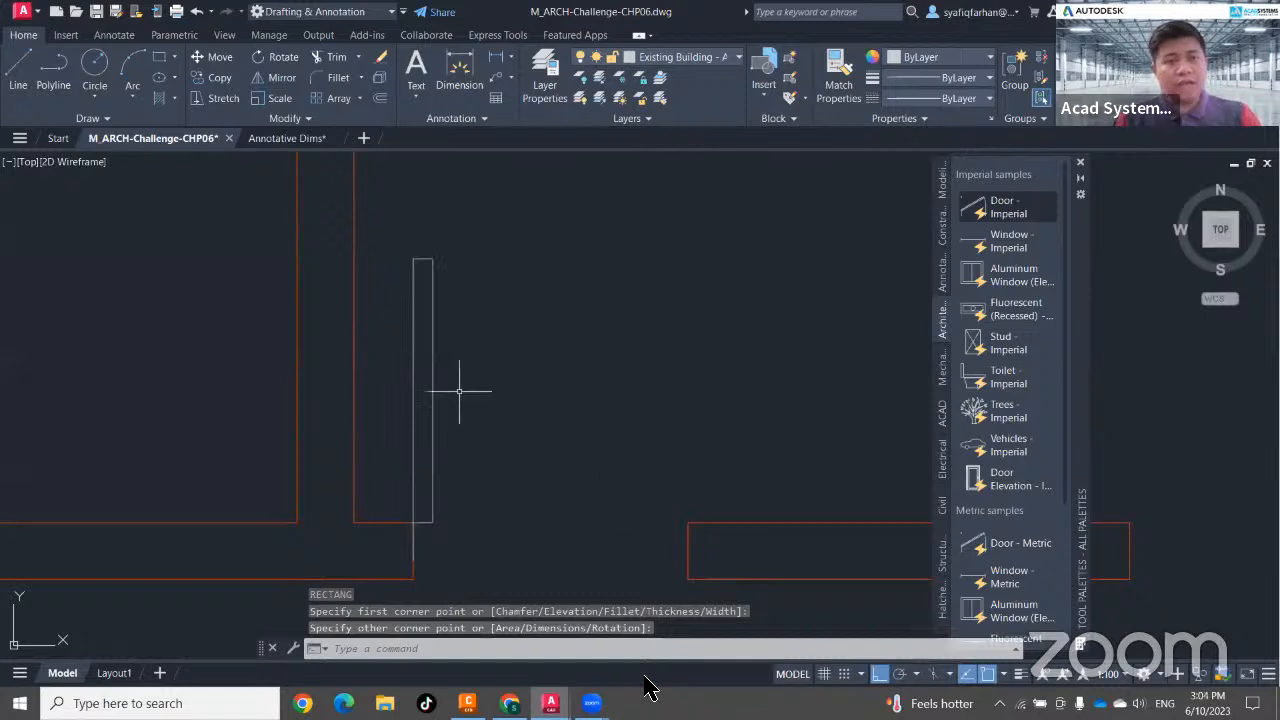
Draw a clockwise quarter-circle Start, Center, End arc from the leaf's upper outer corner, centred on its lower outer corner, to the wall's upper edge.
{"action": "left_click", "coordinate": [133, 97]}
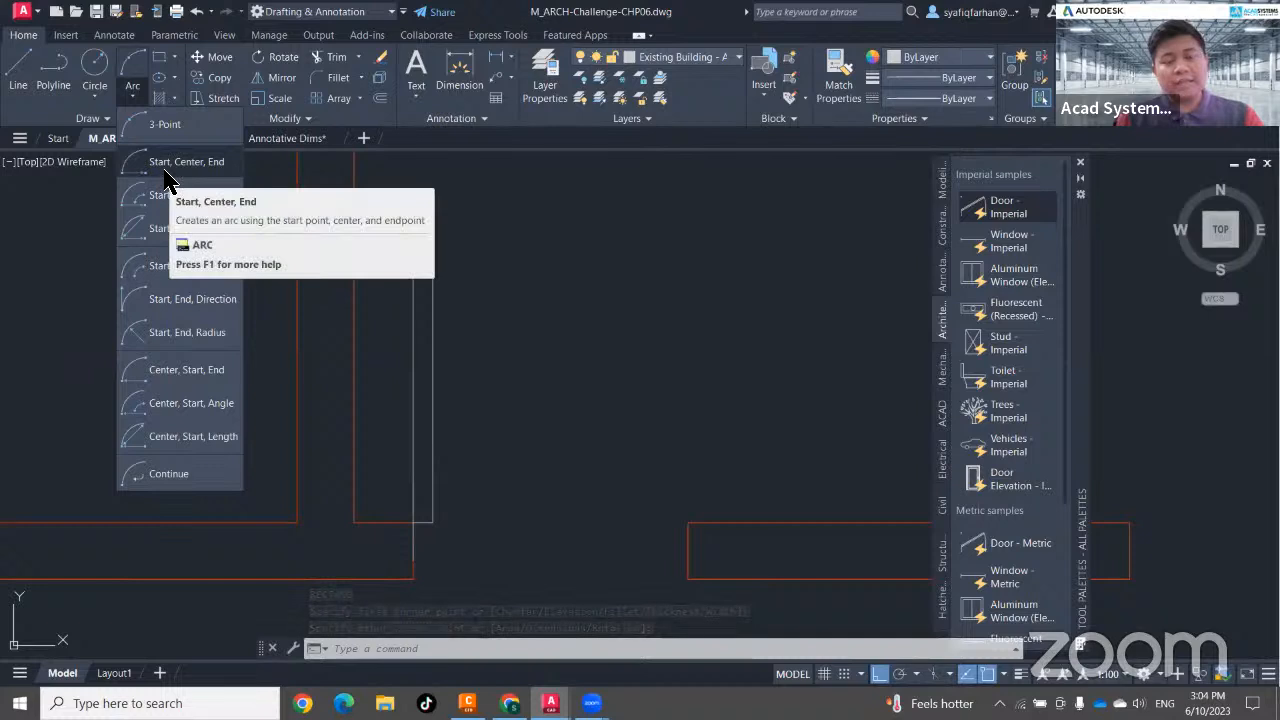
{"action": "left_click", "coordinate": [167, 176]}
{"action": "left_click", "coordinate": [432, 259]}
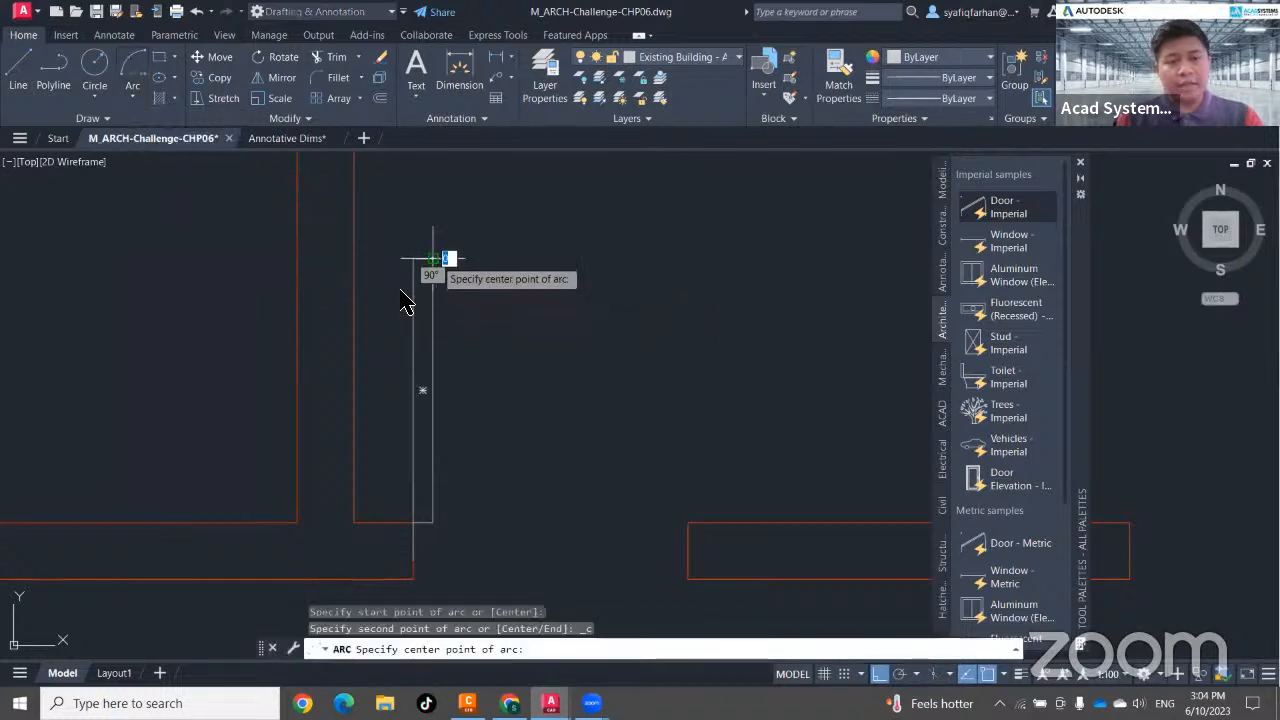
{"action": "left_click", "coordinate": [432, 521]}
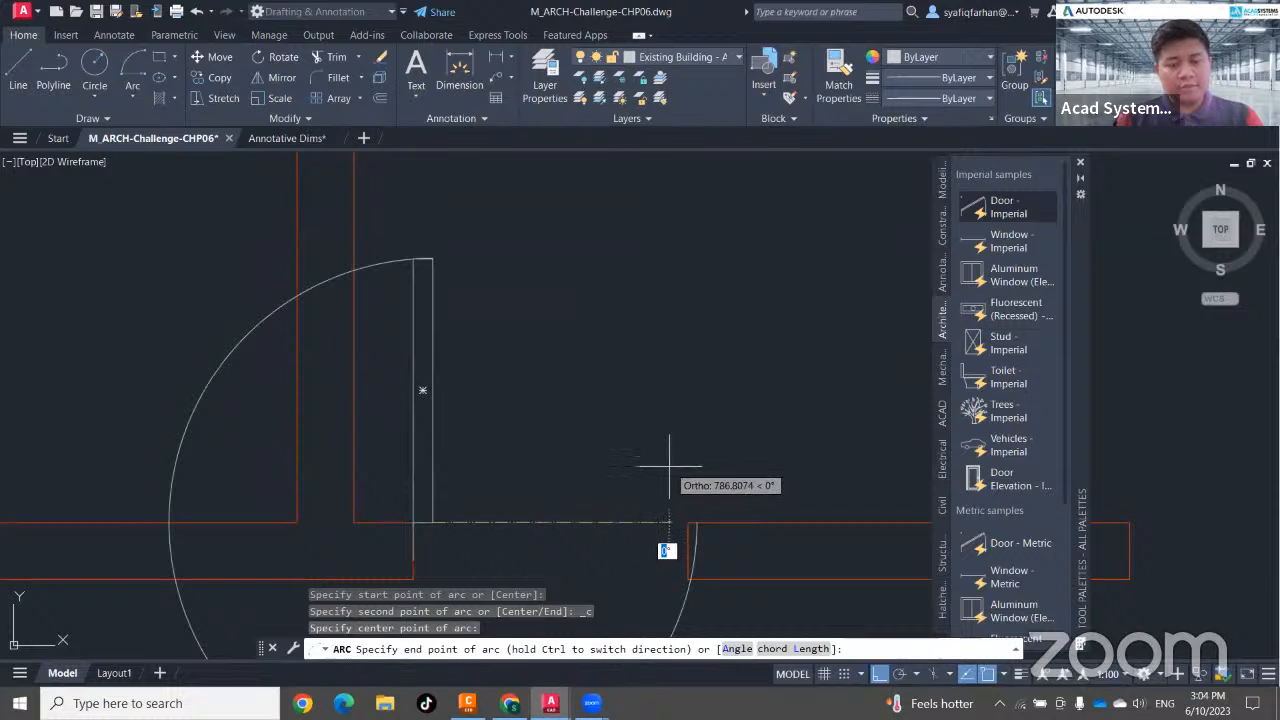
{"action": "key", "text": "ctrl"}
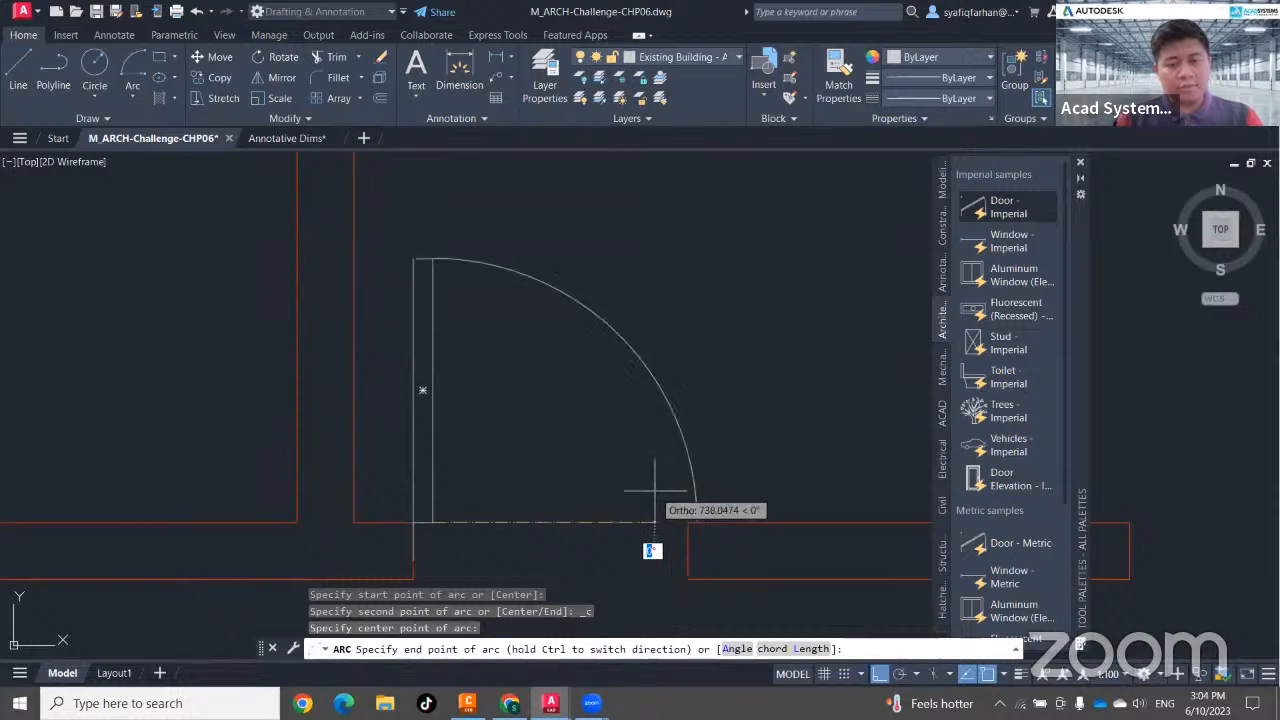
{"action": "left_click", "coordinate": [697, 521]}
{"action": "key", "text": "Escape"}
{"action": "key", "text": "Escape"}
{"action": "key", "text": "Escape"}
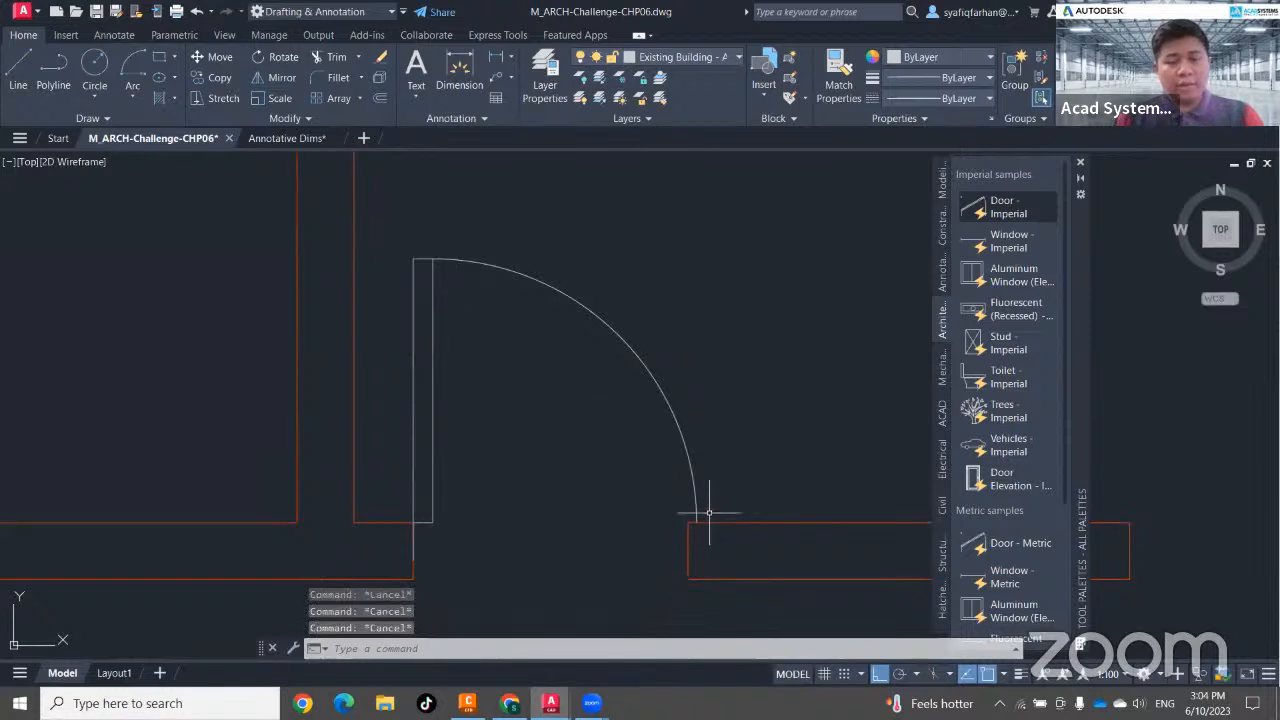
Move the swing arc horizontally so its lower end meets the upper corner of the opposite wall end.
{"action": "left_click", "coordinate": [610, 391]}
{"action": "left_click", "coordinate": [532, 275]}
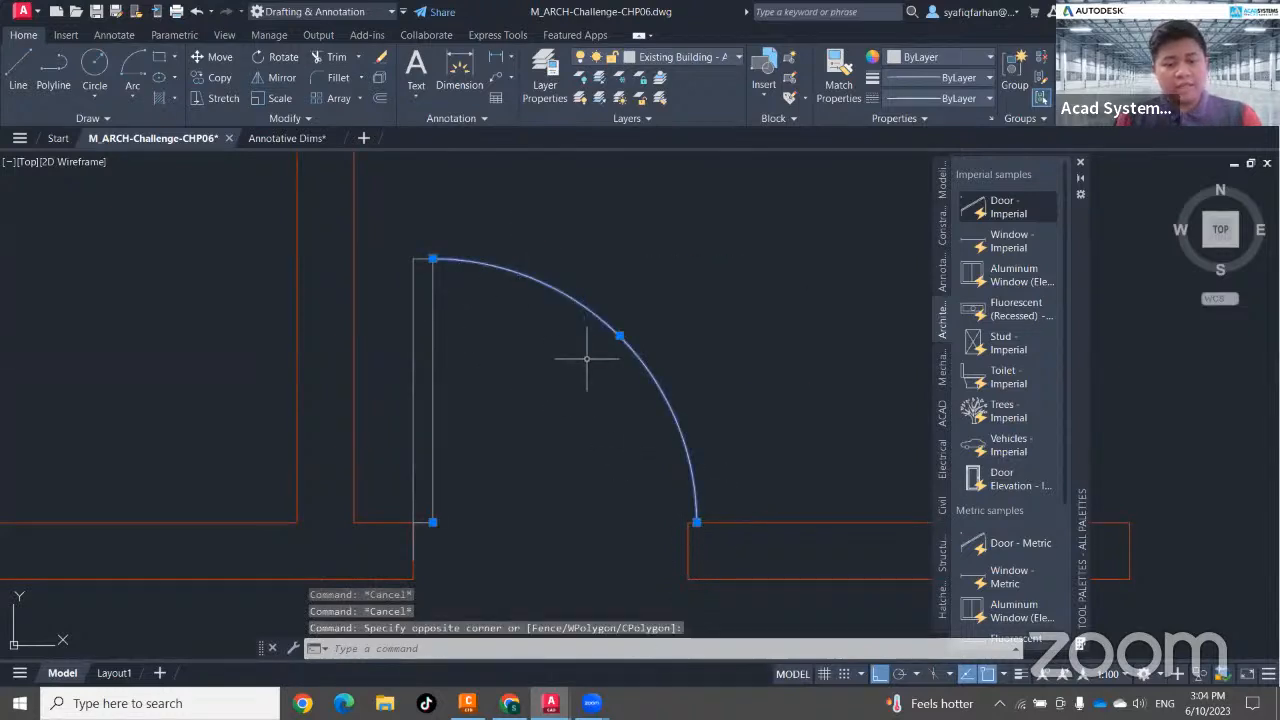
{"action": "type", "text": "m"}
{"action": "key", "text": "Return"}
{"action": "scroll", "coordinate": [614, 443], "scroll_direction": "up", "scroll_amount": 4}
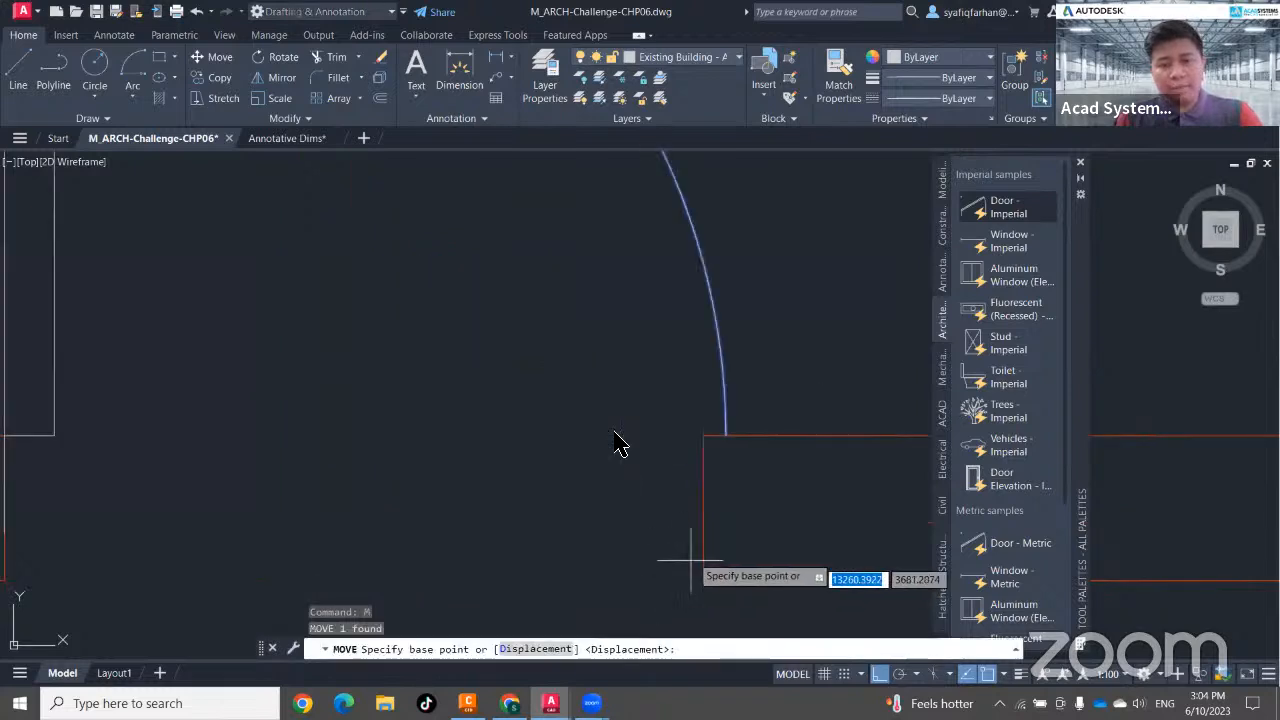
{"action": "left_click", "coordinate": [729, 438]}
{"action": "key", "text": "Escape"}
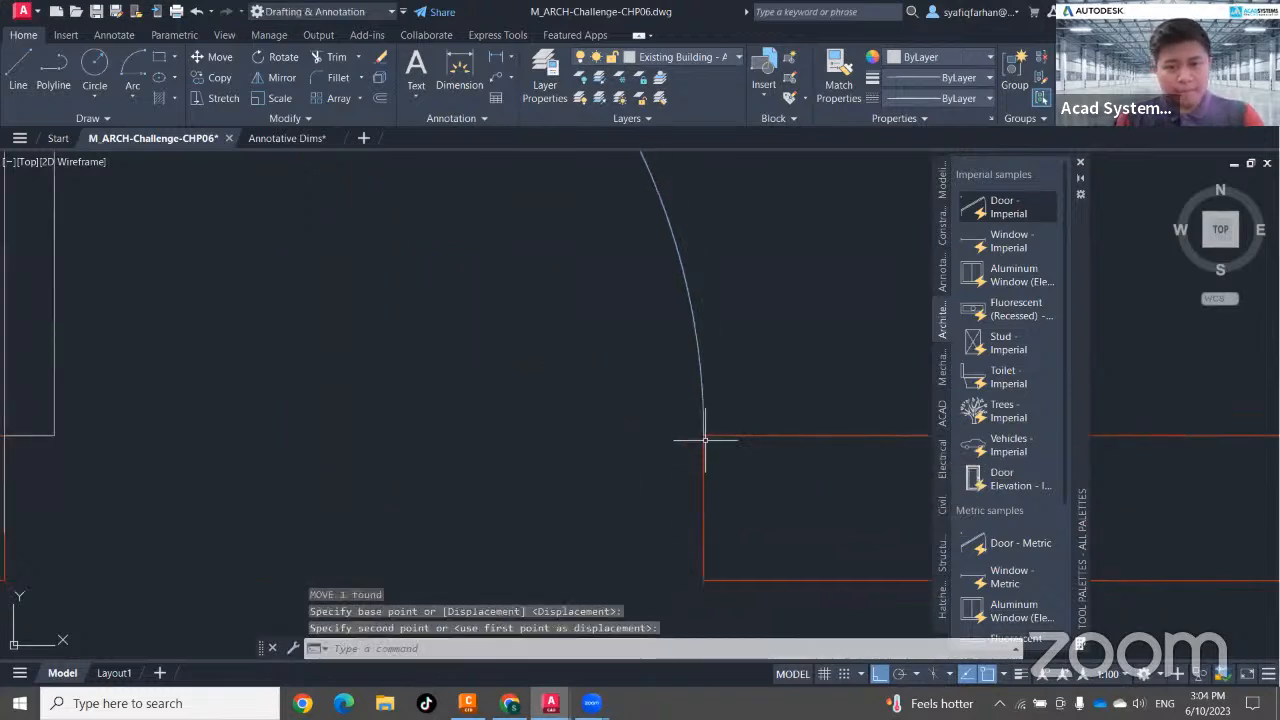
{"action": "scroll", "coordinate": [694, 434], "scroll_direction": "down", "scroll_amount": 3}
{"action": "scroll", "coordinate": [500, 449], "scroll_direction": "down", "scroll_amount": 2}
{"action": "scroll", "coordinate": [391, 309], "scroll_direction": "up", "scroll_amount": 10}
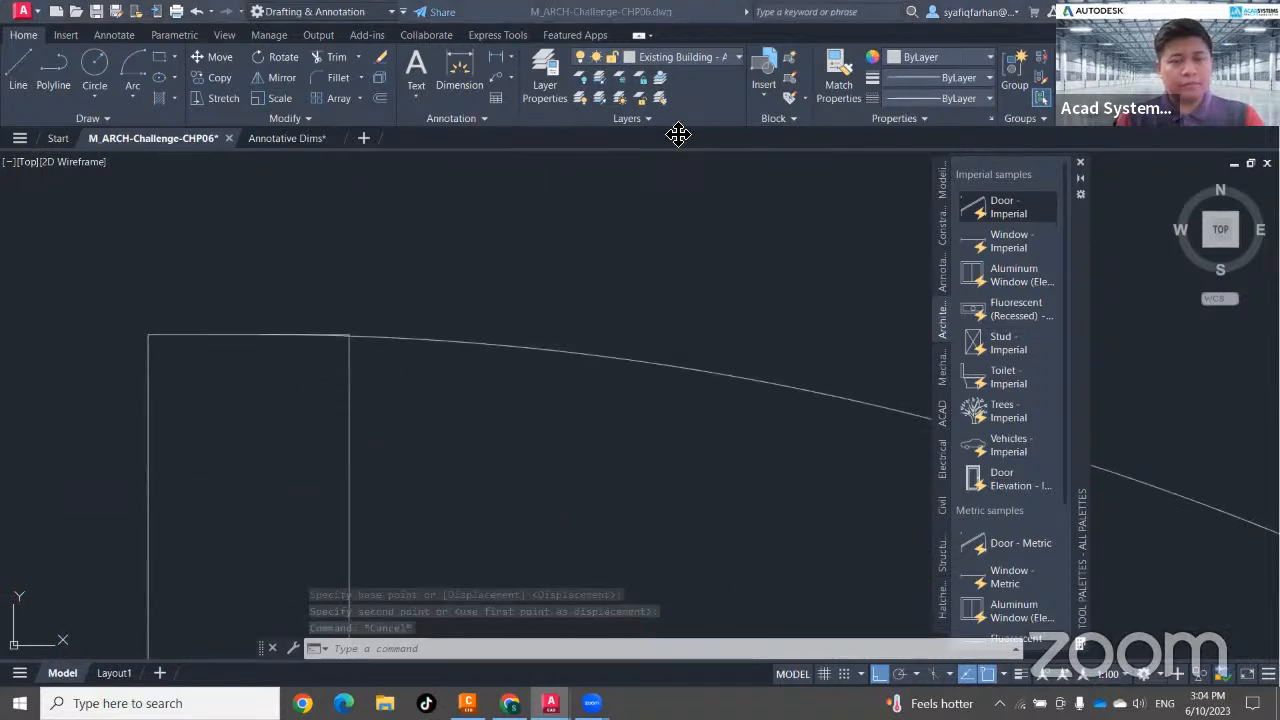
Trim off the short piece of the swing arc that overlaps the upper end of the door leaf.
{"action": "scroll", "coordinate": [364, 320], "scroll_direction": "up", "scroll_amount": 5}
{"action": "middle_click_drag", "start_coordinate": [356, 435], "coordinate": [471, 403]}
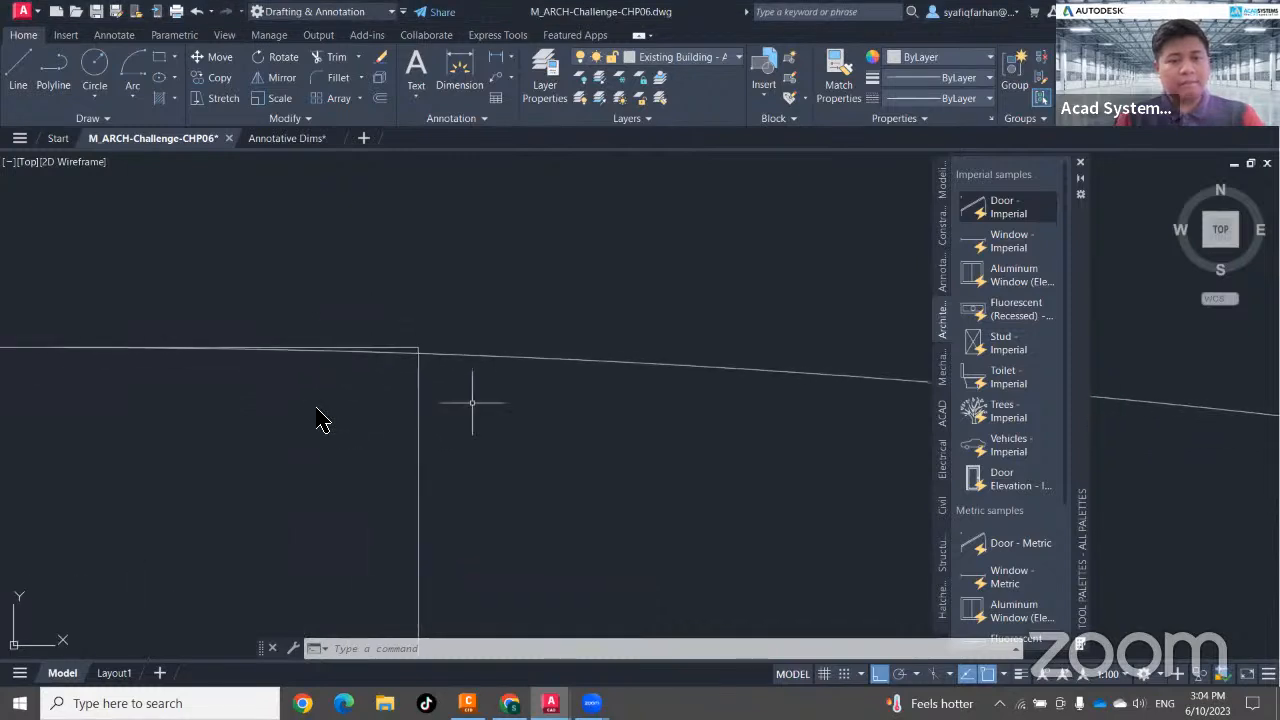
{"action": "key", "text": "Escape"}
{"action": "key", "text": "Escape"}
{"action": "type", "text": "tr"}
{"action": "key", "text": "Return"}
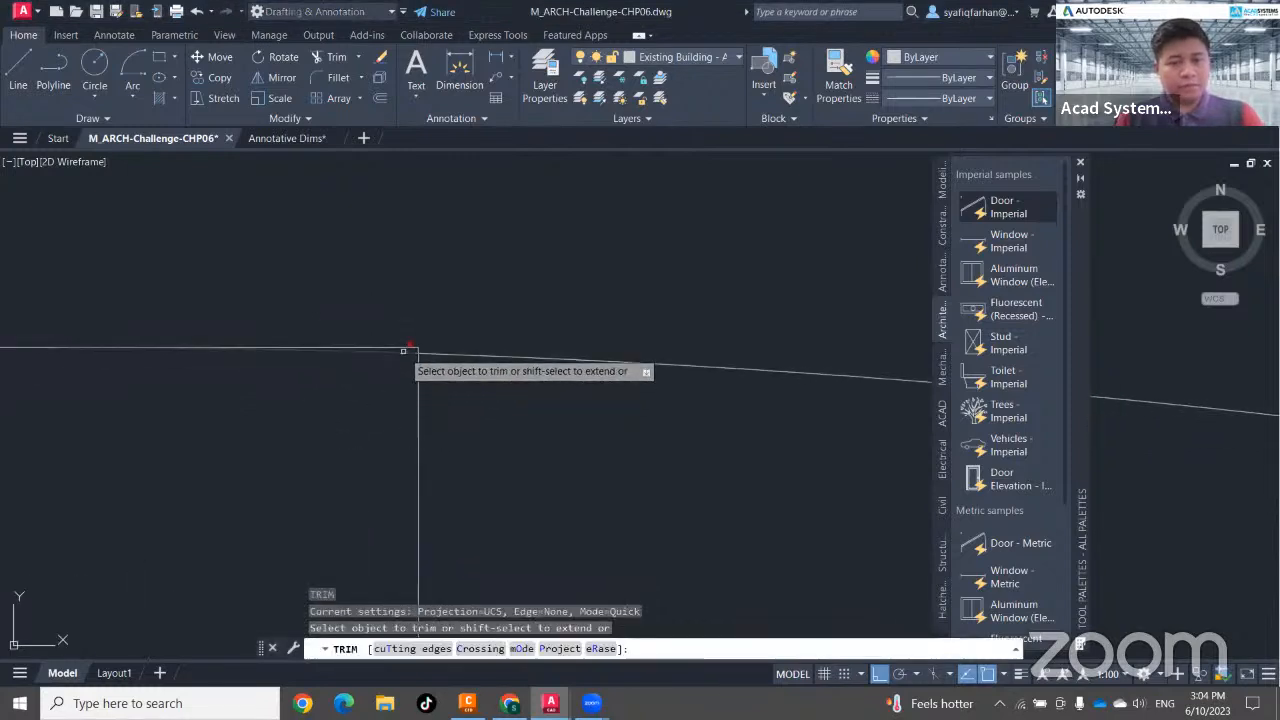
{"action": "key", "text": "Escape"}
Draw a vertical jamb line about 128 units long down the opposite wall end from the swing arc's lower end.
{"action": "scroll", "coordinate": [454, 438], "scroll_direction": "down", "scroll_amount": 6}
{"action": "middle_click_drag", "start_coordinate": [503, 508], "coordinate": [499, 272]}
{"action": "scroll", "coordinate": [500, 340], "scroll_direction": "down", "scroll_amount": 3}
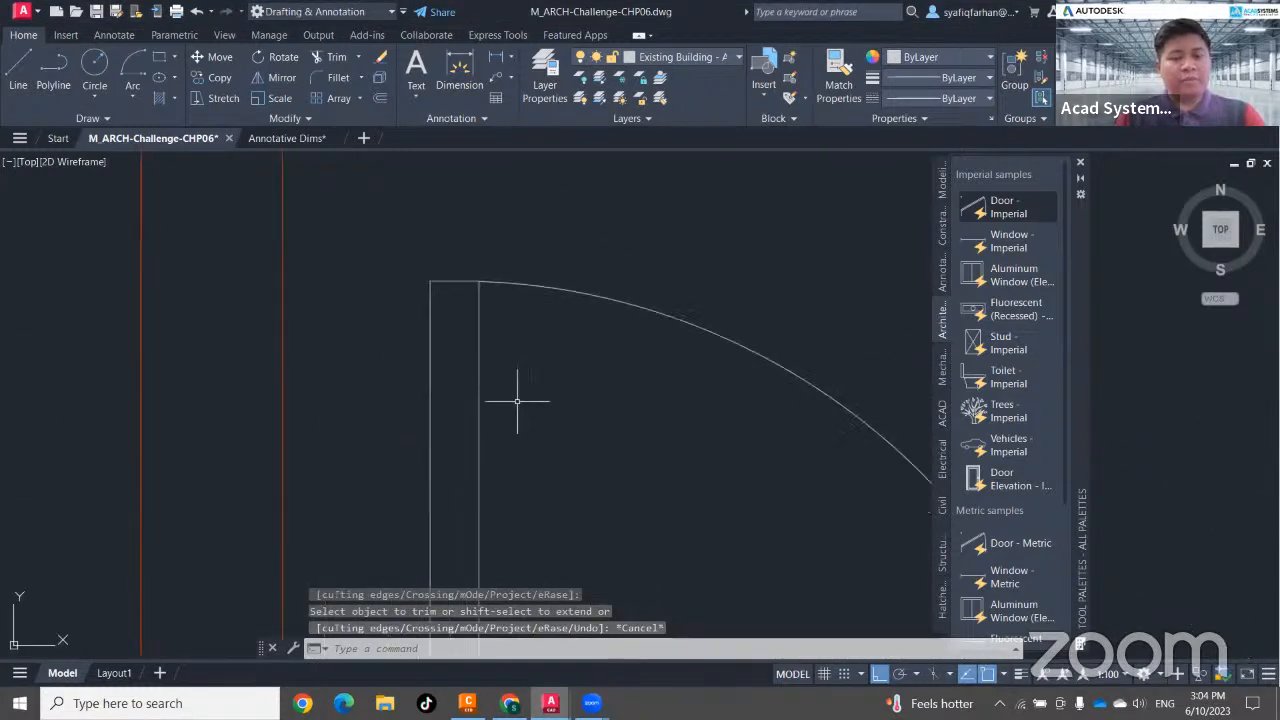
{"action": "middle_click_drag", "start_coordinate": [532, 442], "coordinate": [467, 204]}
{"action": "scroll", "coordinate": [603, 420], "scroll_direction": "down", "scroll_amount": 2}
{"action": "scroll", "coordinate": [614, 429], "scroll_direction": "up", "scroll_amount": 1}
{"action": "type", "text": "l"}
{"action": "key", "text": "Return"}
{"action": "left_click", "coordinate": [623, 400]}
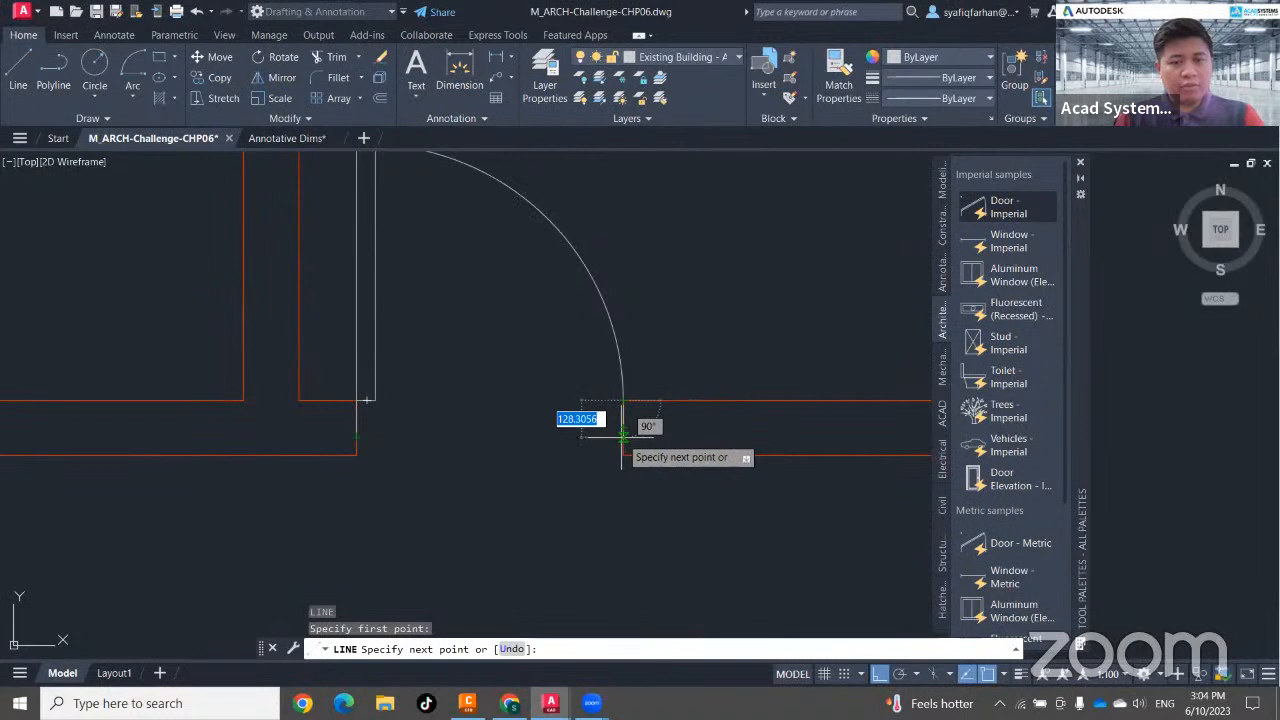
{"action": "key", "text": "Escape"}
{"action": "key", "text": "Escape"}
Start a block definition from the door leaf, swing arc and both jamb lines, naming it Door Dynamic.
{"action": "scroll", "coordinate": [550, 480], "scroll_direction": "up", "scroll_amount": 1}
{"action": "left_click", "coordinate": [331, 181]}
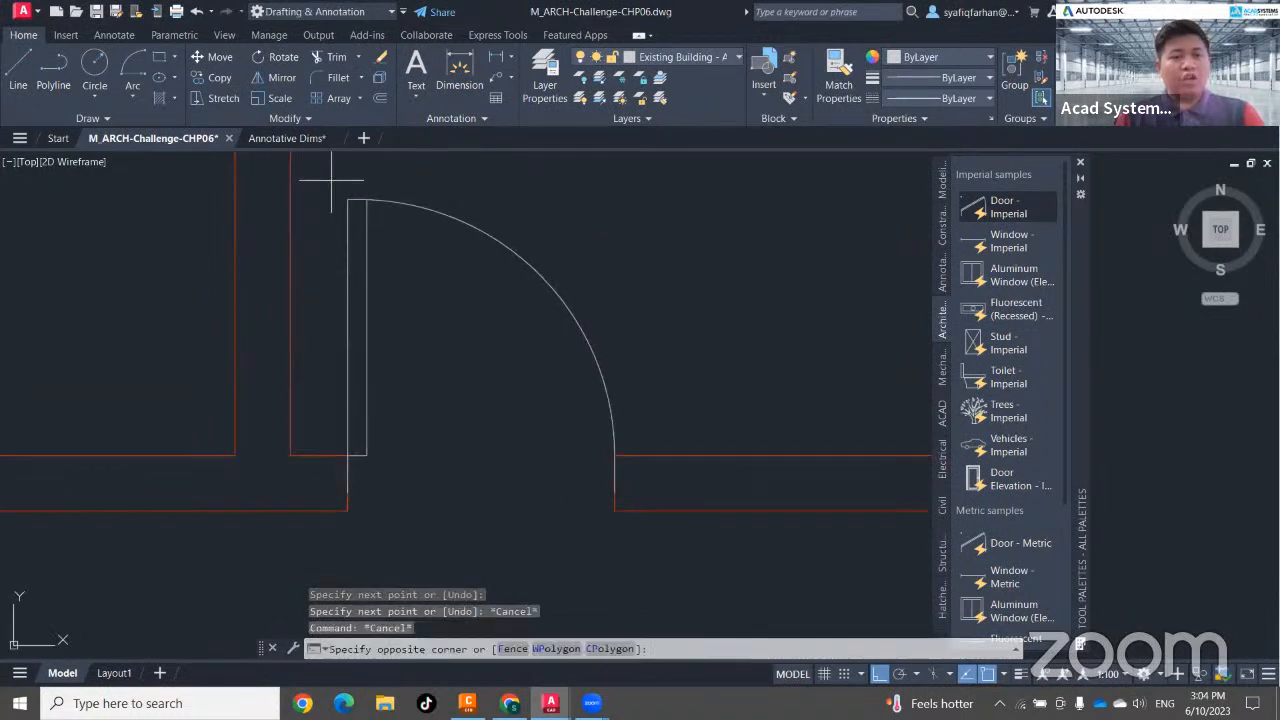
{"action": "left_click", "coordinate": [646, 501]}
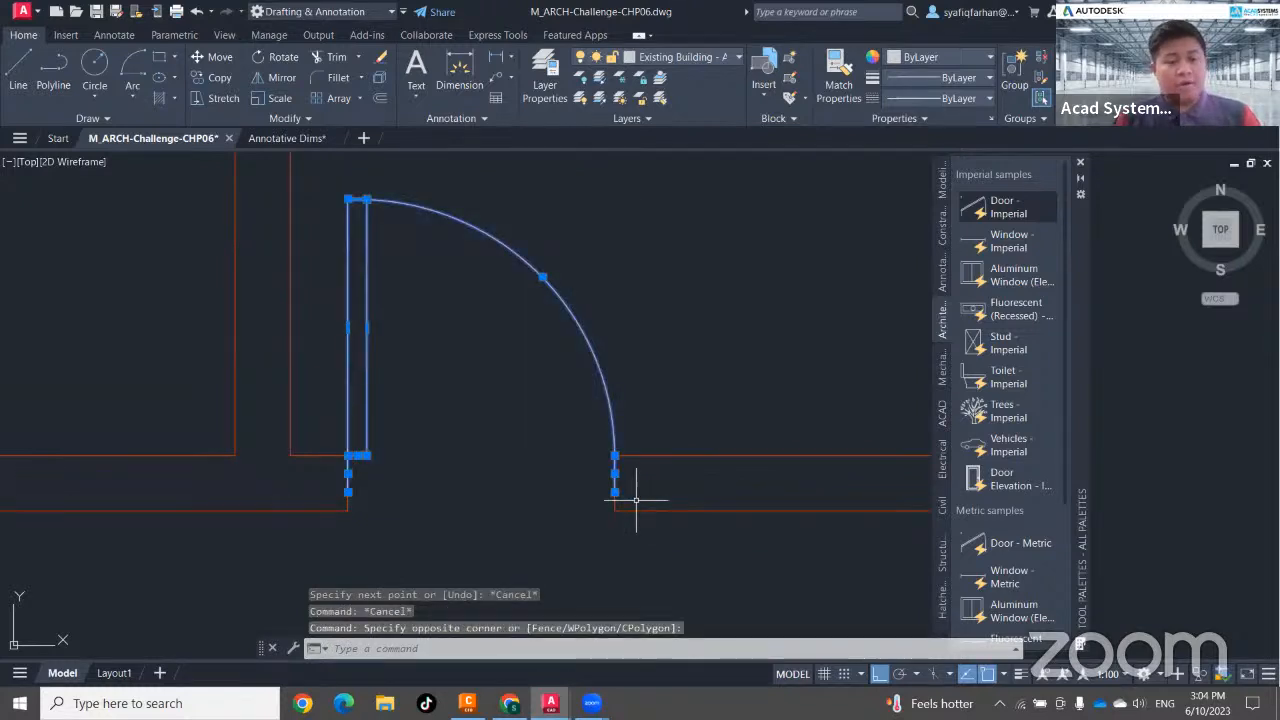
{"action": "type", "text": "b"}
{"action": "key", "text": "Return"}
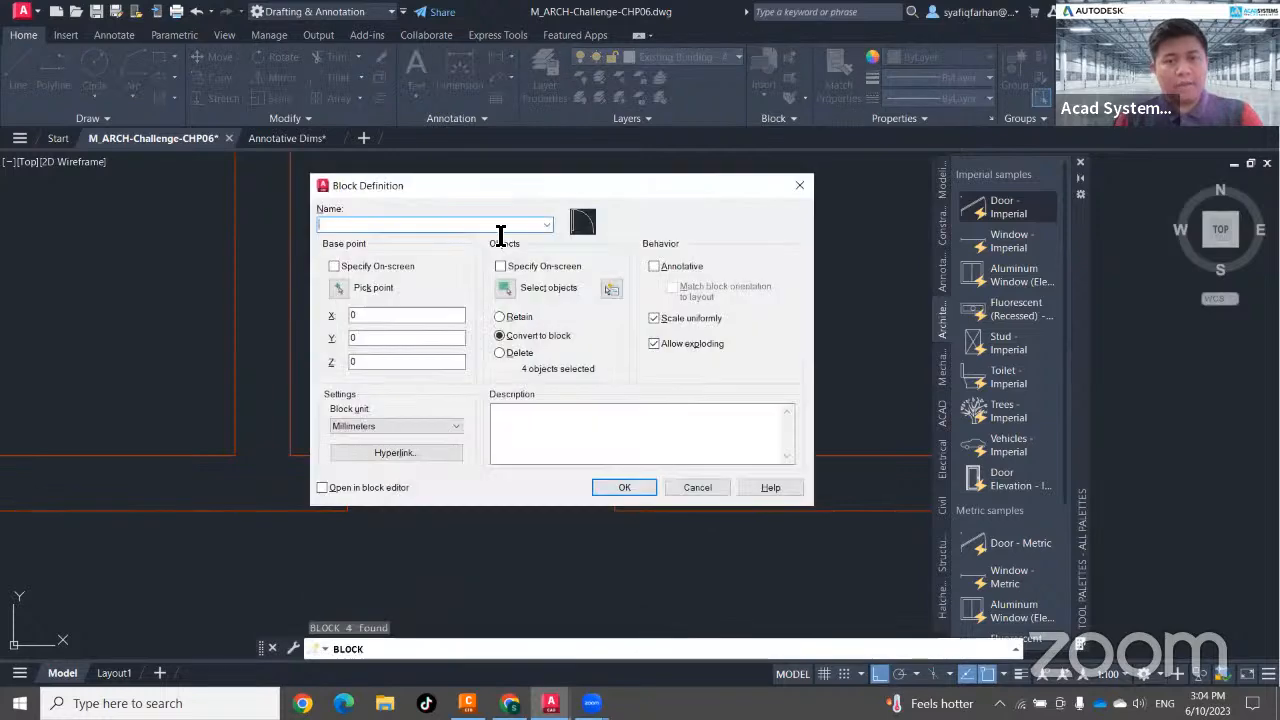
{"action": "left_click_drag", "start_coordinate": [516, 183], "coordinate": [720, 218]}
{"action": "type", "text": "Door Dyanamic"}
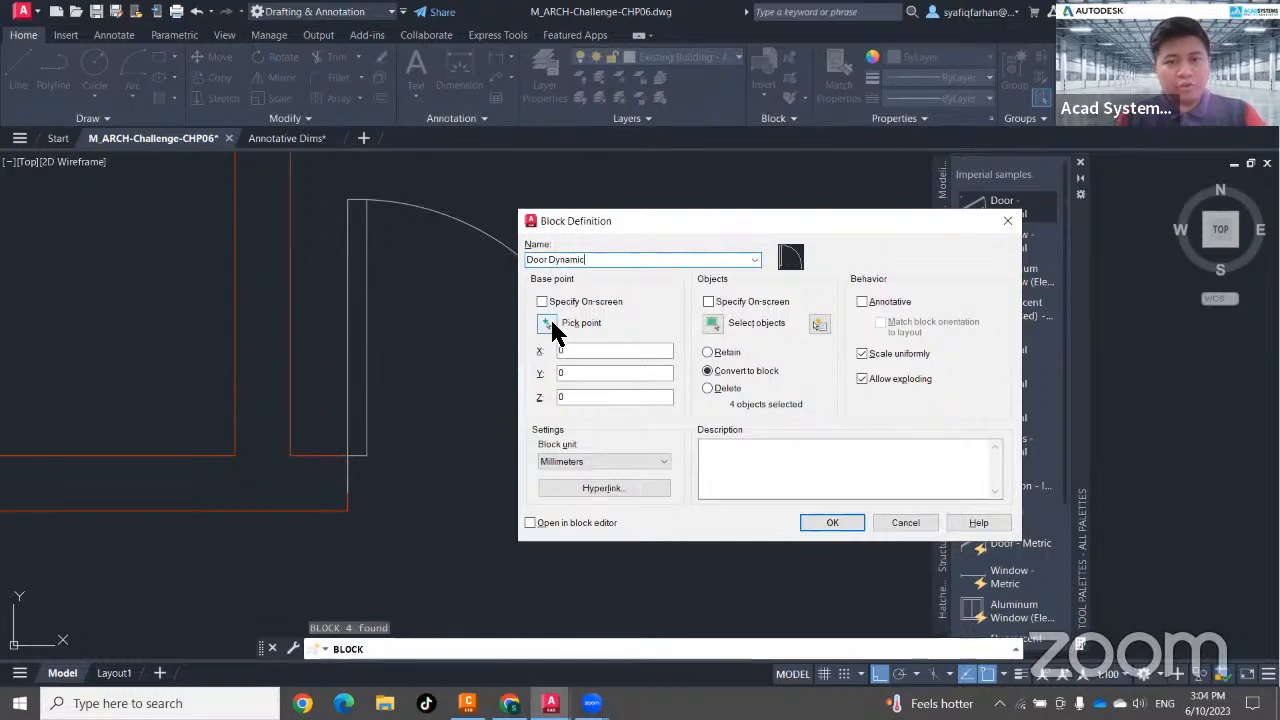
Set the block's base point at the leaf's lower outer corner and create the block, opening it in the block editor.
{"action": "left_click", "coordinate": [547, 323]}
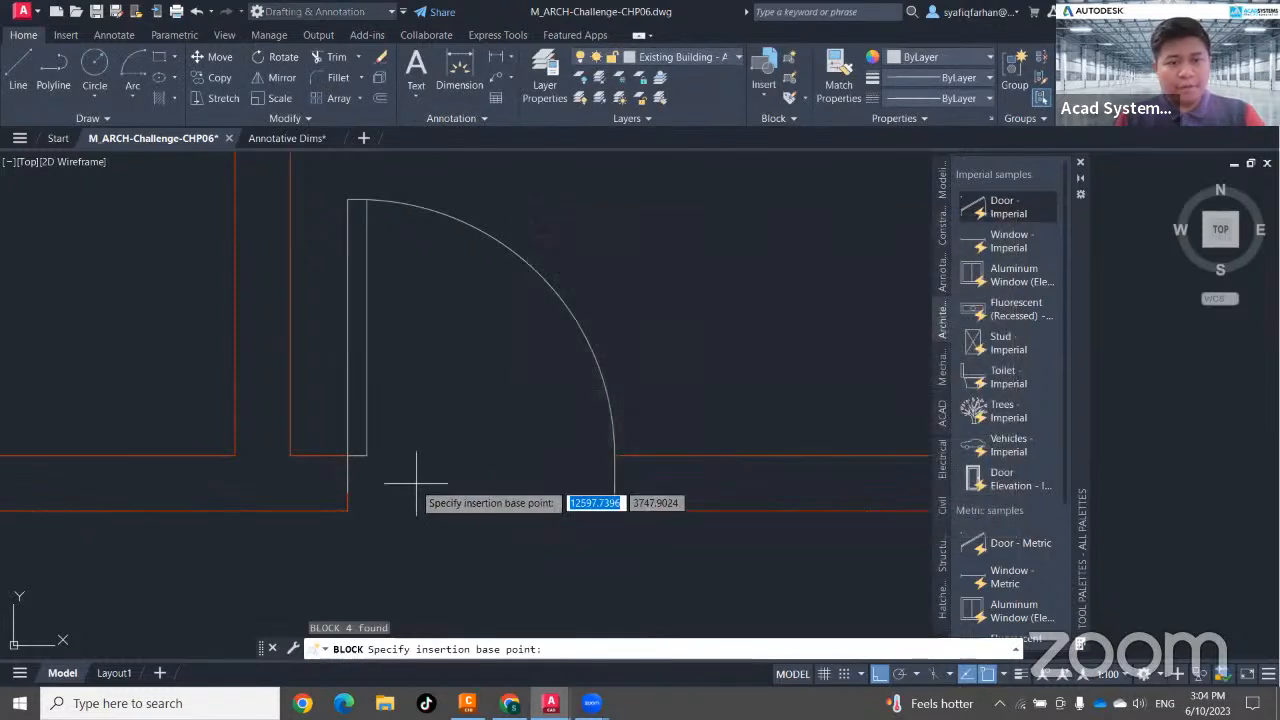
{"action": "left_click", "coordinate": [347, 456]}
{"action": "left_click", "coordinate": [531, 522]}
{"action": "left_click", "coordinate": [825, 525]}
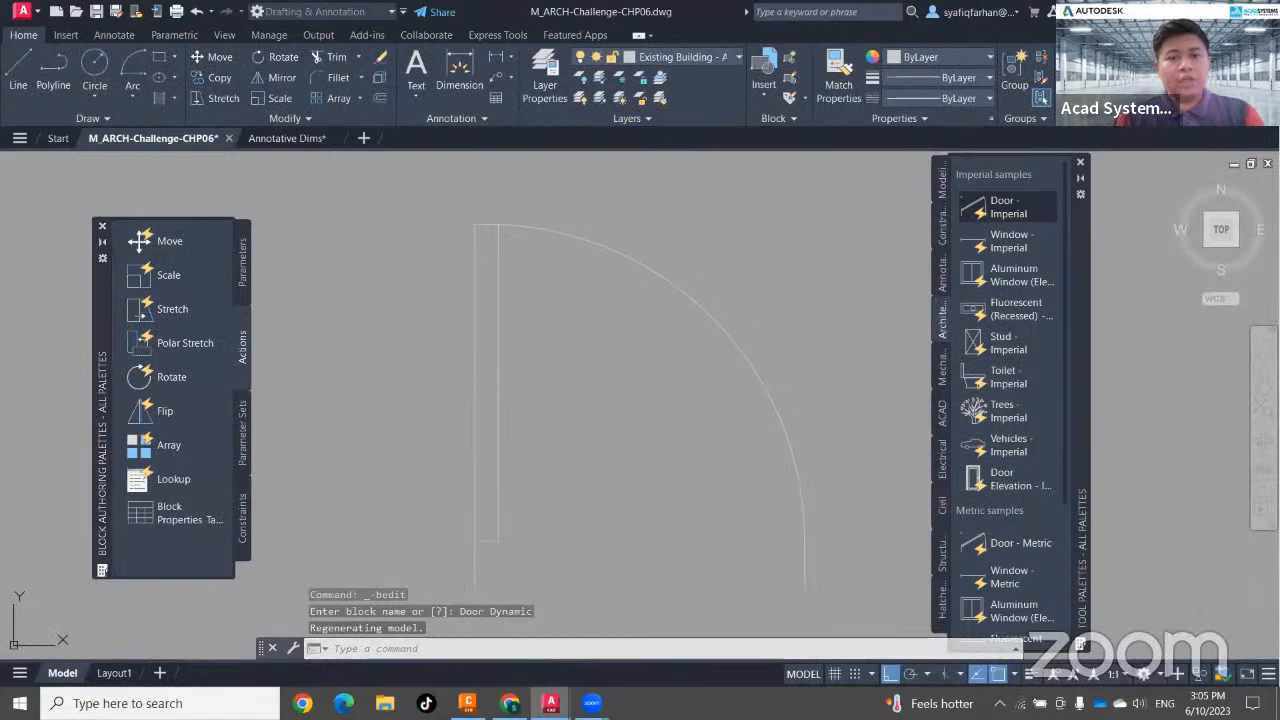
{"action": "left_click", "coordinate": [765, 410]}
{"action": "left_click", "coordinate": [417, 420]}
{"action": "key", "text": "Escape"}
{"action": "left_click", "coordinate": [714, 503]}
{"action": "key", "text": "Escape"}
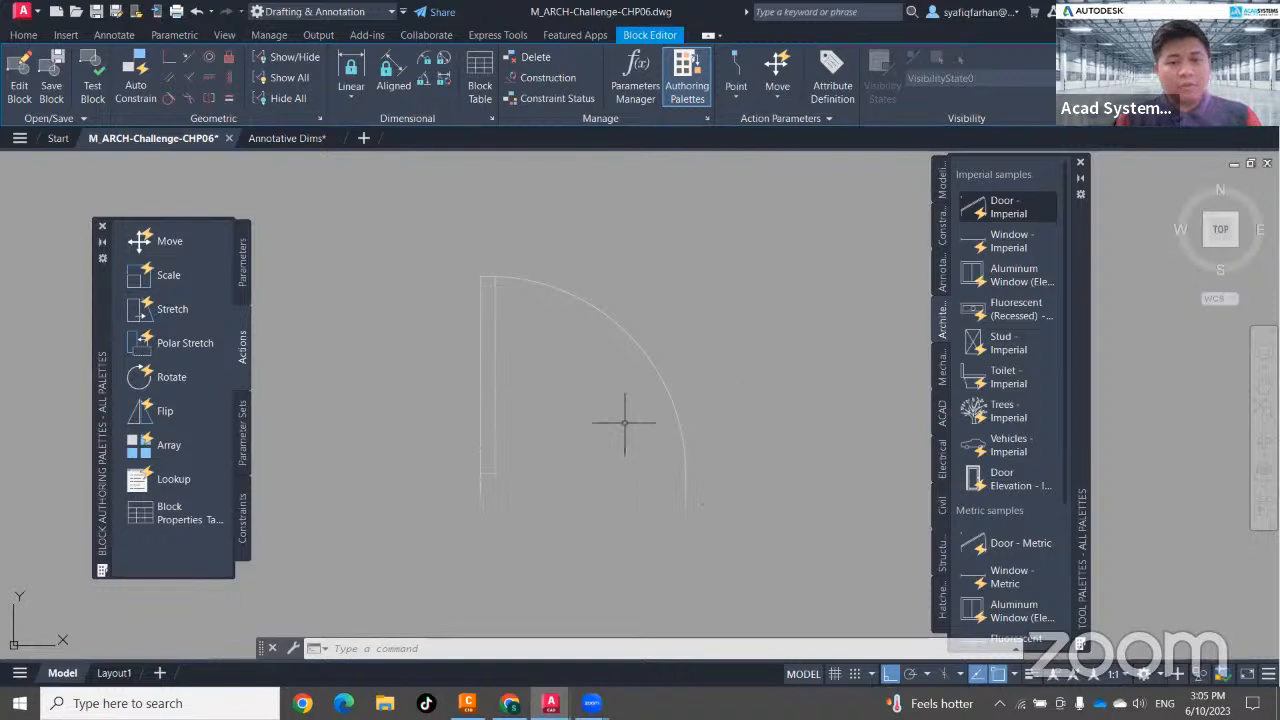
Rotate a copy of the door leaf to 270 degrees about its lower outer corner, forming a horizontal closed leaf.
{"action": "left_click", "coordinate": [515, 387]}
{"action": "left_click", "coordinate": [392, 328]}
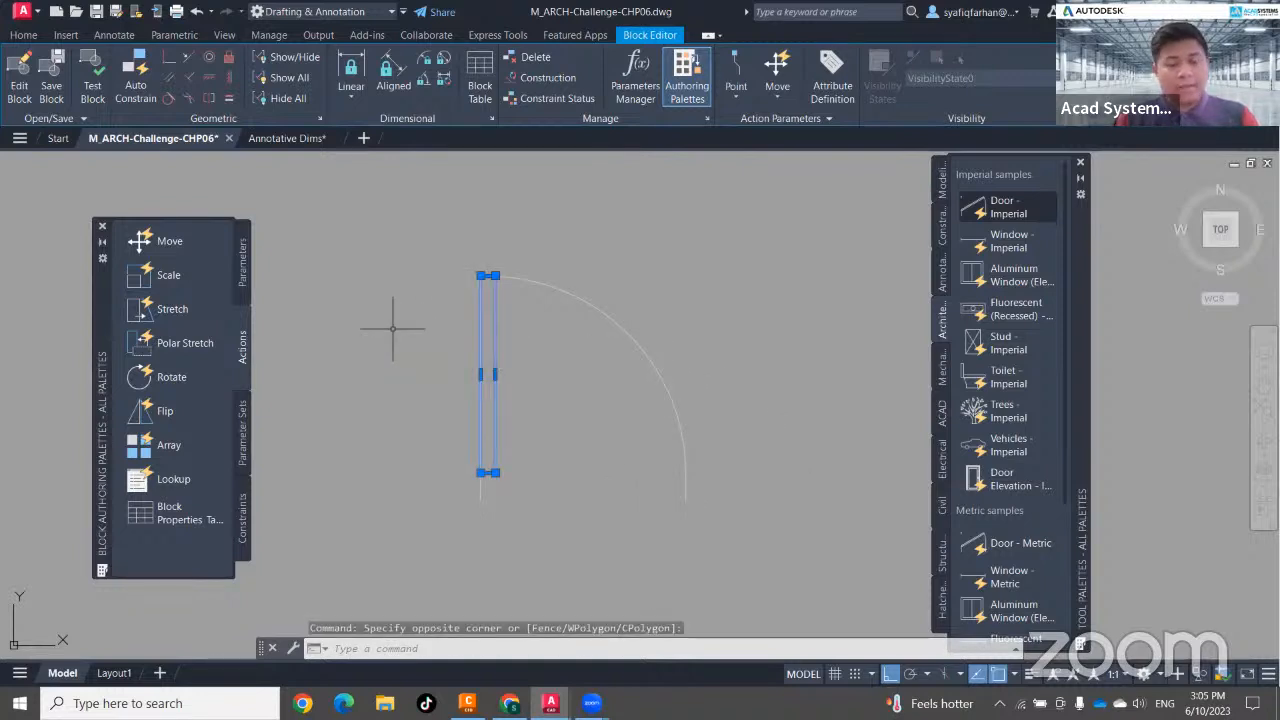
{"action": "type", "text": "ro"}
{"action": "key", "text": "Return"}
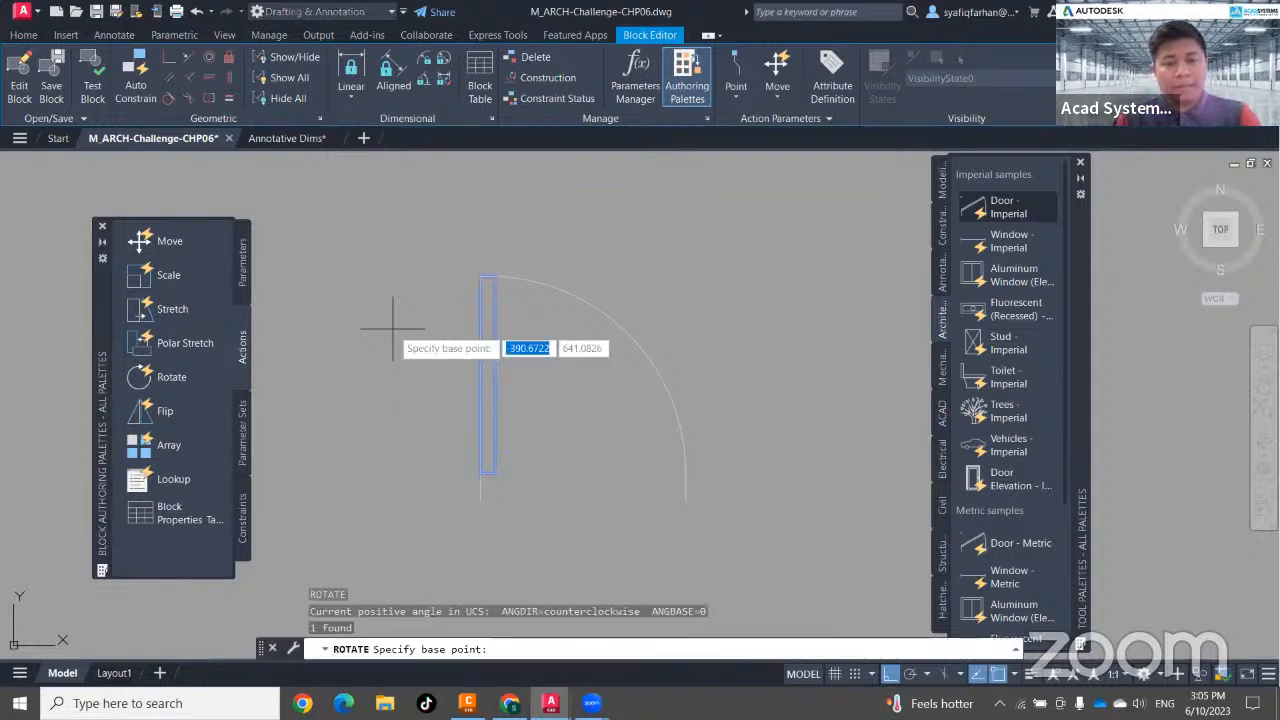
{"action": "left_click", "coordinate": [481, 471]}
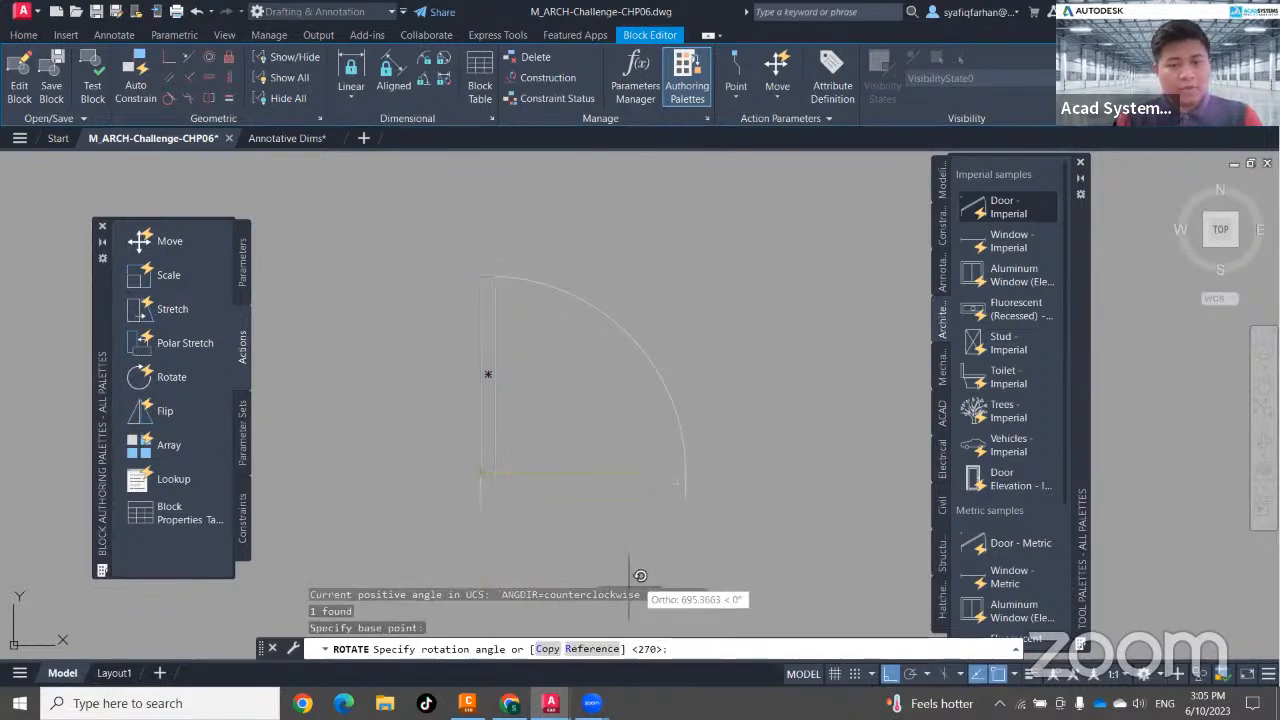
{"action": "left_click", "coordinate": [550, 649]}
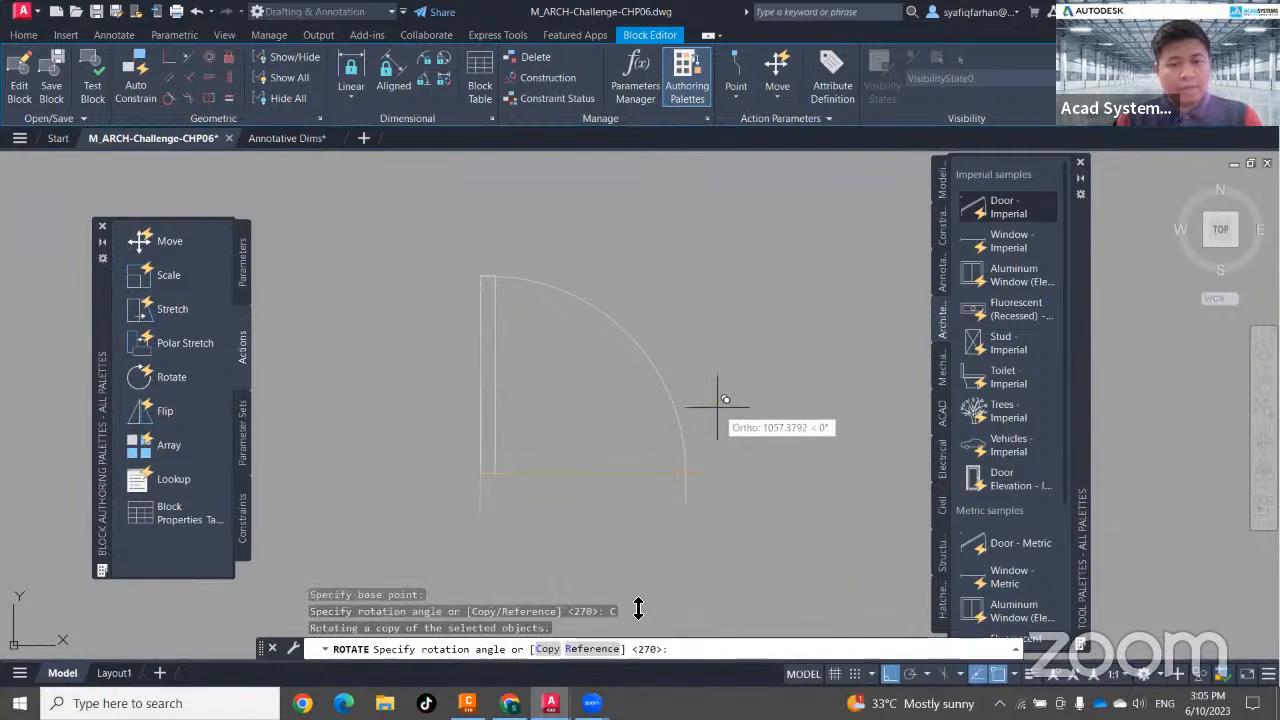
{"action": "left_click", "coordinate": [445, 540]}
Stretch the free end of the horizontal leaf horizontally to meet the jamb line below the swing arc.
{"action": "scroll", "coordinate": [667, 505], "scroll_direction": "up", "scroll_amount": 2}
{"action": "scroll", "coordinate": [681, 503], "scroll_direction": "up", "scroll_amount": 2}
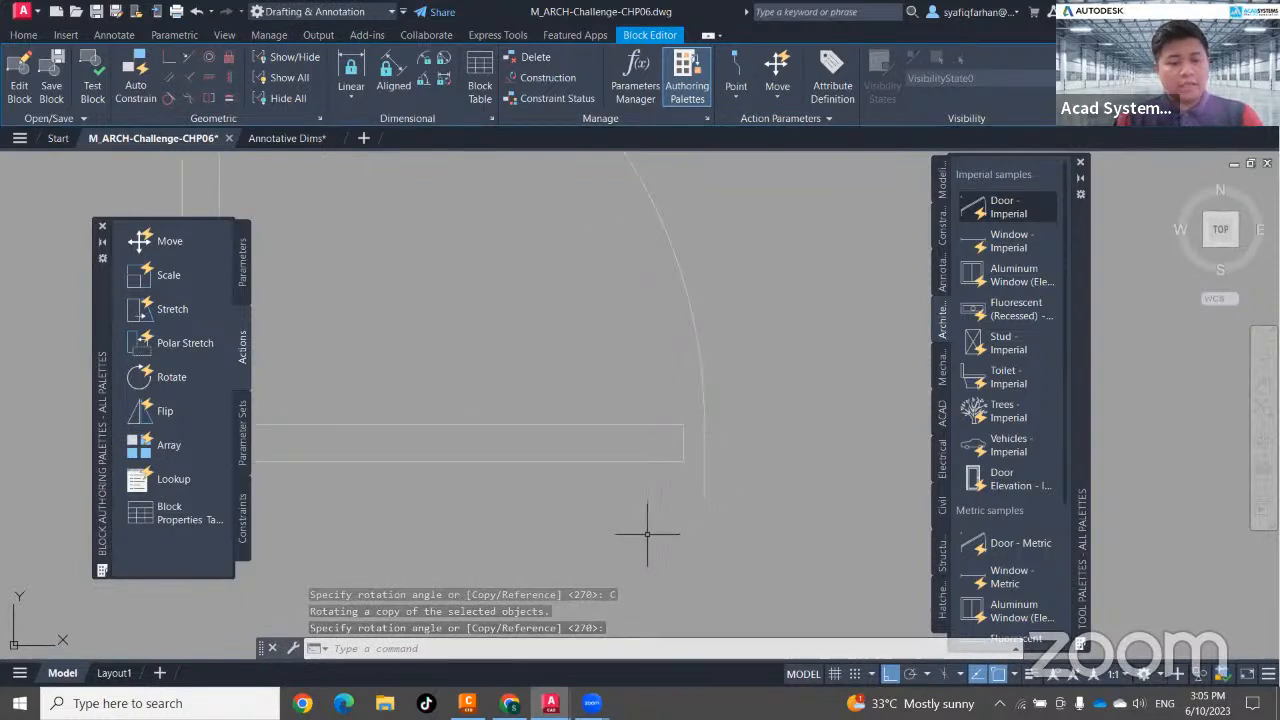
{"action": "middle_click_drag", "start_coordinate": [677, 503], "coordinate": [661, 548]}
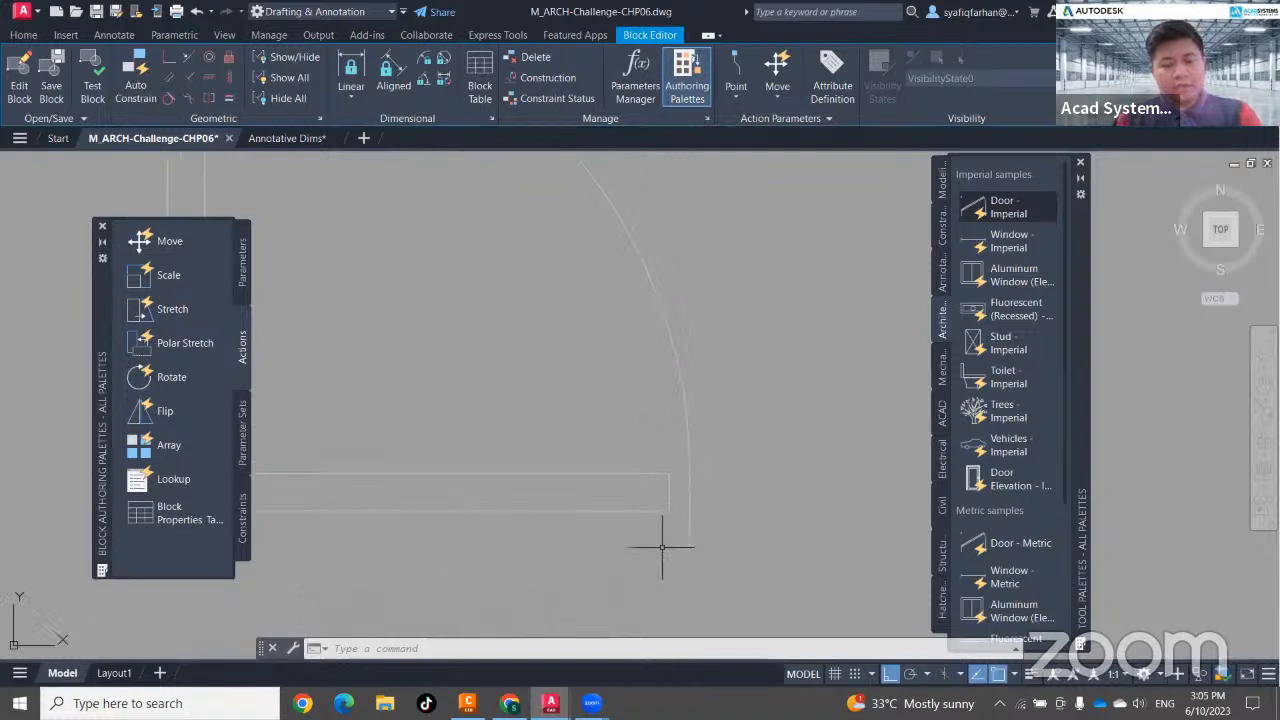
{"action": "key", "text": "Return"}
{"action": "left_click", "coordinate": [682, 533]}
{"action": "left_click", "coordinate": [655, 467]}
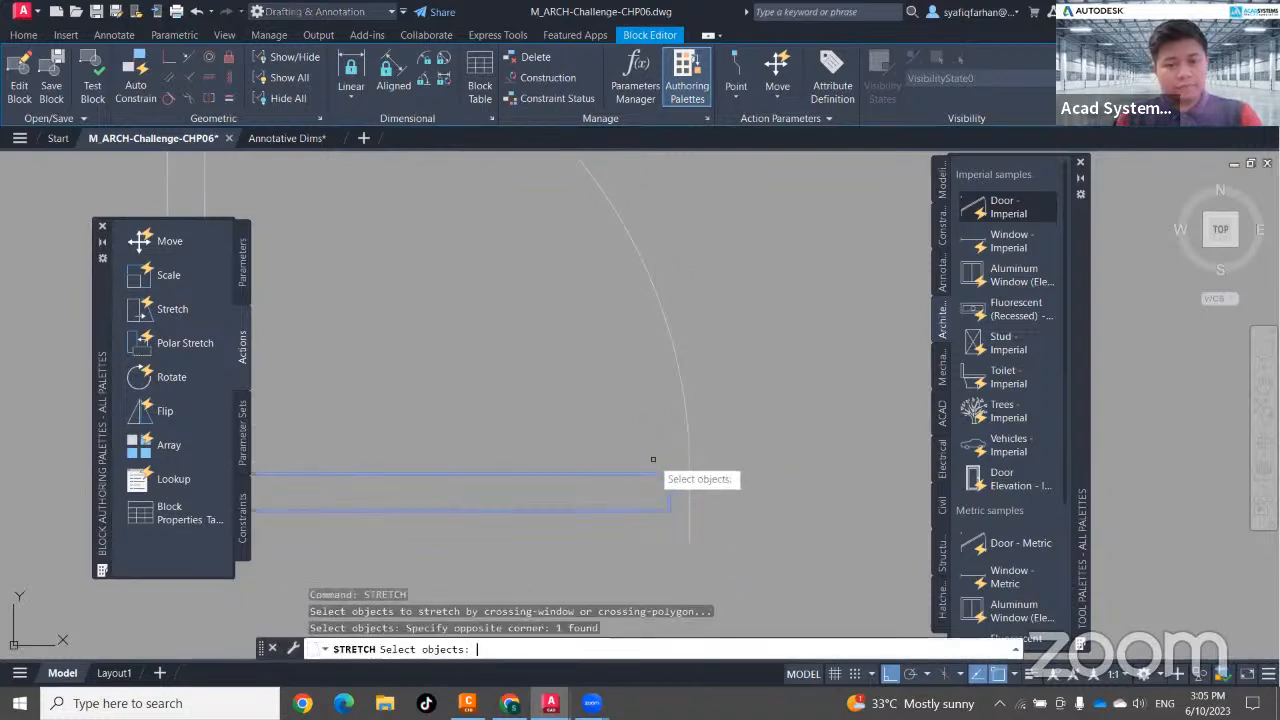
{"action": "key", "text": "Return"}
{"action": "left_click", "coordinate": [688, 518]}
{"action": "key", "text": "Escape"}
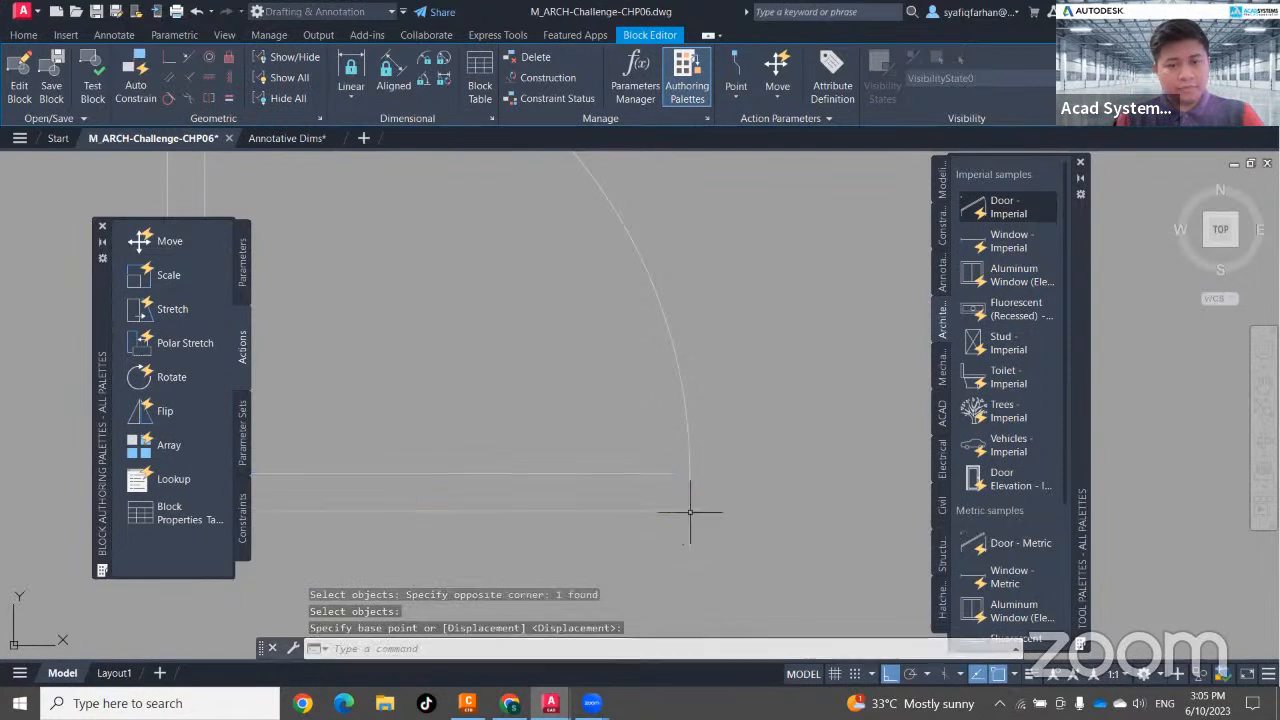
{"action": "scroll", "coordinate": [663, 547], "scroll_direction": "down", "scroll_amount": 4}
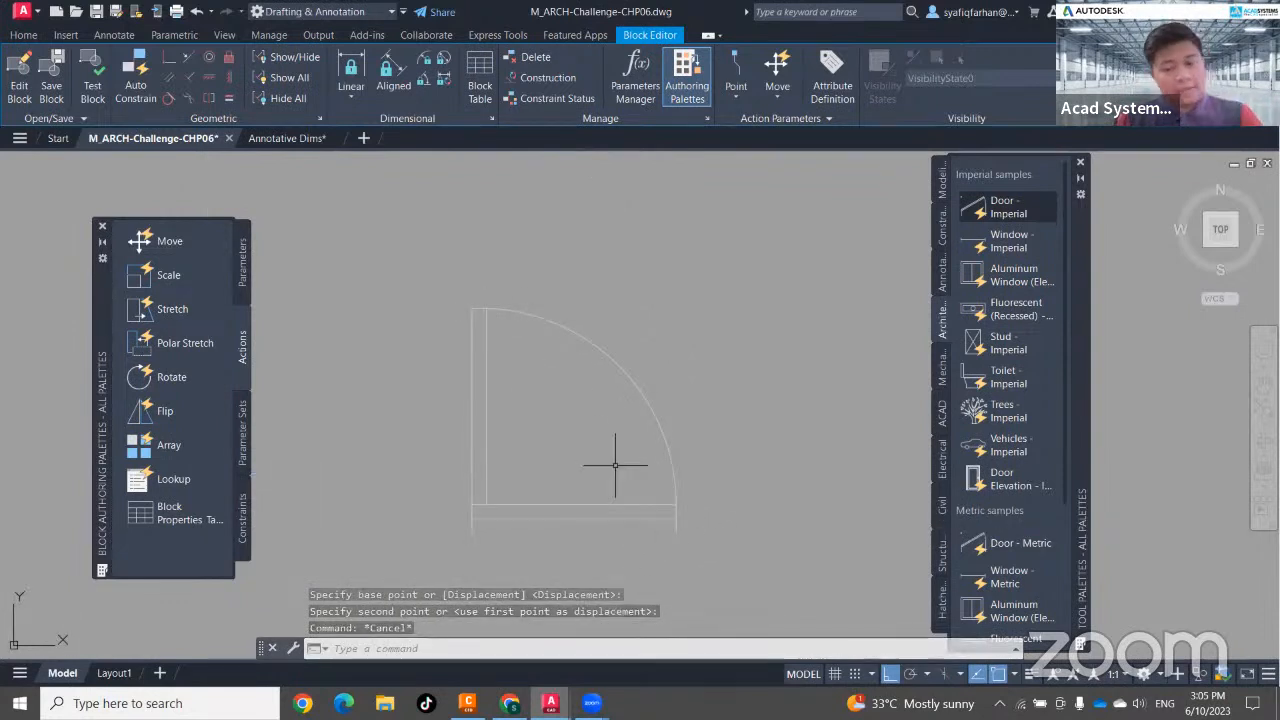
{"action": "middle_click_drag", "start_coordinate": [615, 466], "coordinate": [548, 433]}
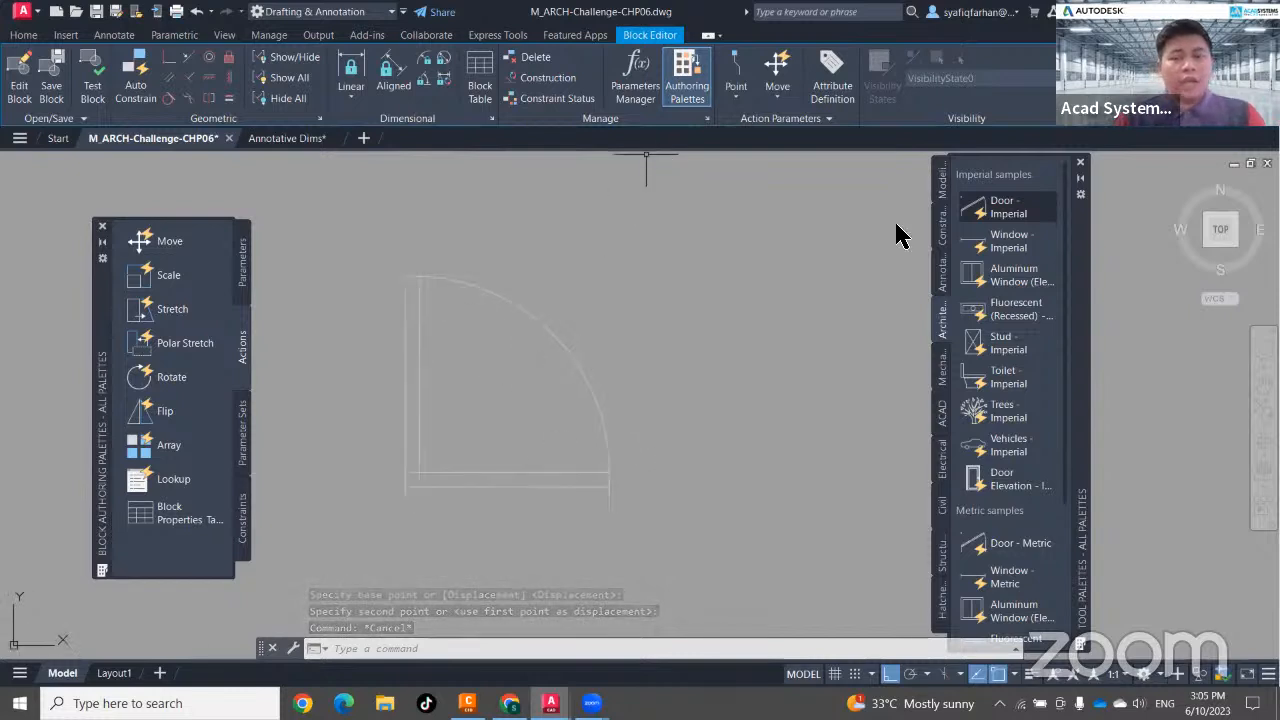
Move the tool palettes away from the door and the block authoring palettes next to it, closing and reopening the authoring palettes.
{"action": "left_click_drag", "start_coordinate": [1085, 287], "coordinate": [1210, 292]}
{"action": "mouse_move", "coordinate": [105, 308]}
{"action": "left_mouse_down"}
{"action": "mouse_move", "coordinate": [375, 337]}
{"action": "mouse_move", "coordinate": [646, 265]}
{"action": "left_mouse_up"}
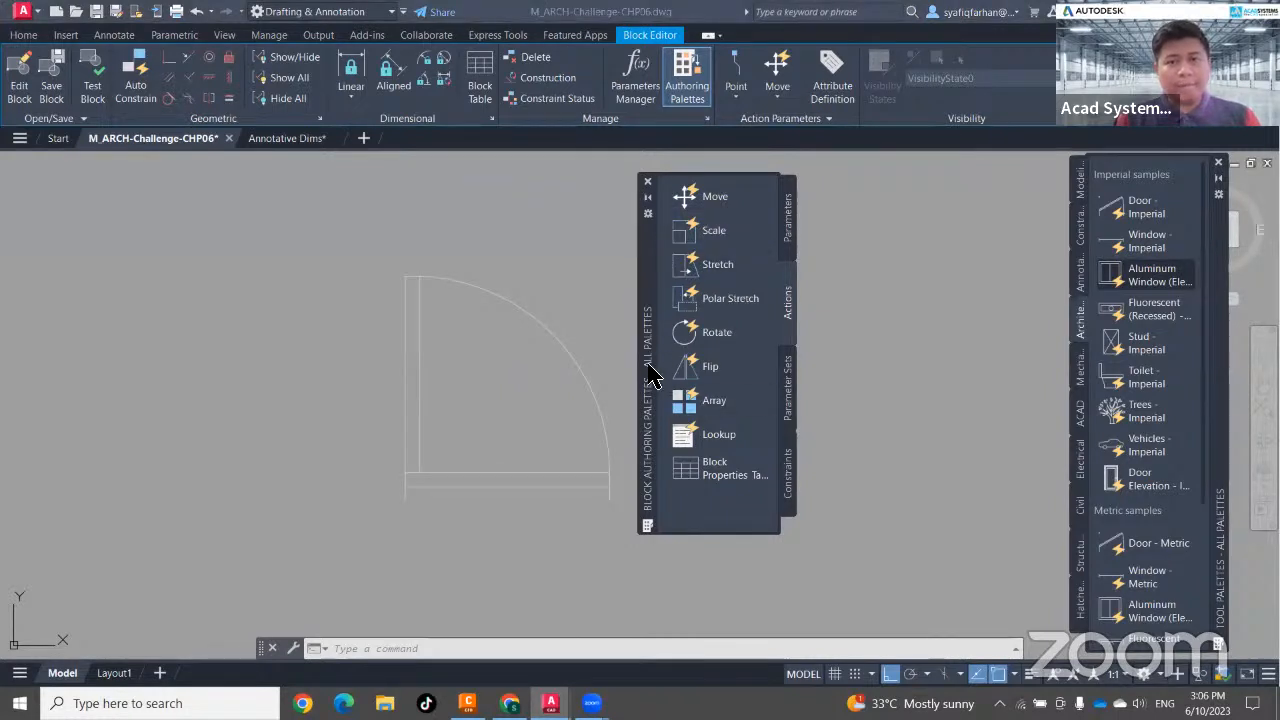
{"action": "left_click", "coordinate": [648, 184]}
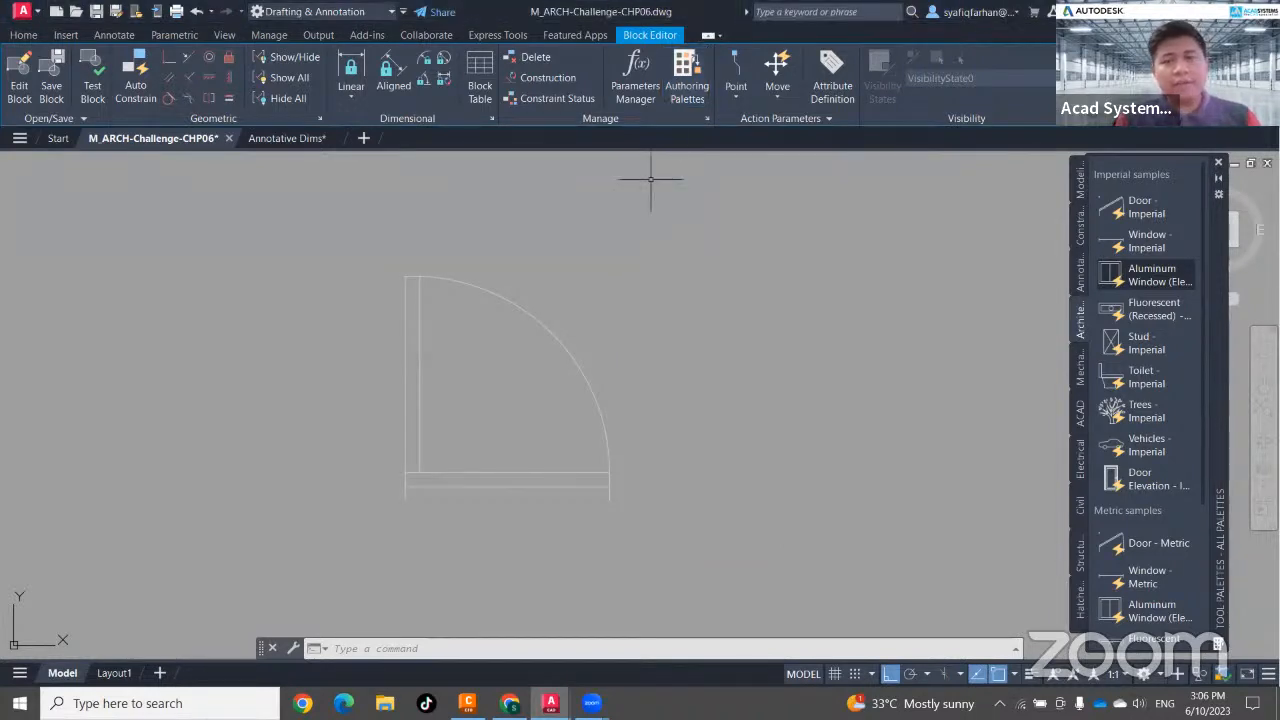
{"action": "left_click", "coordinate": [686, 86]}
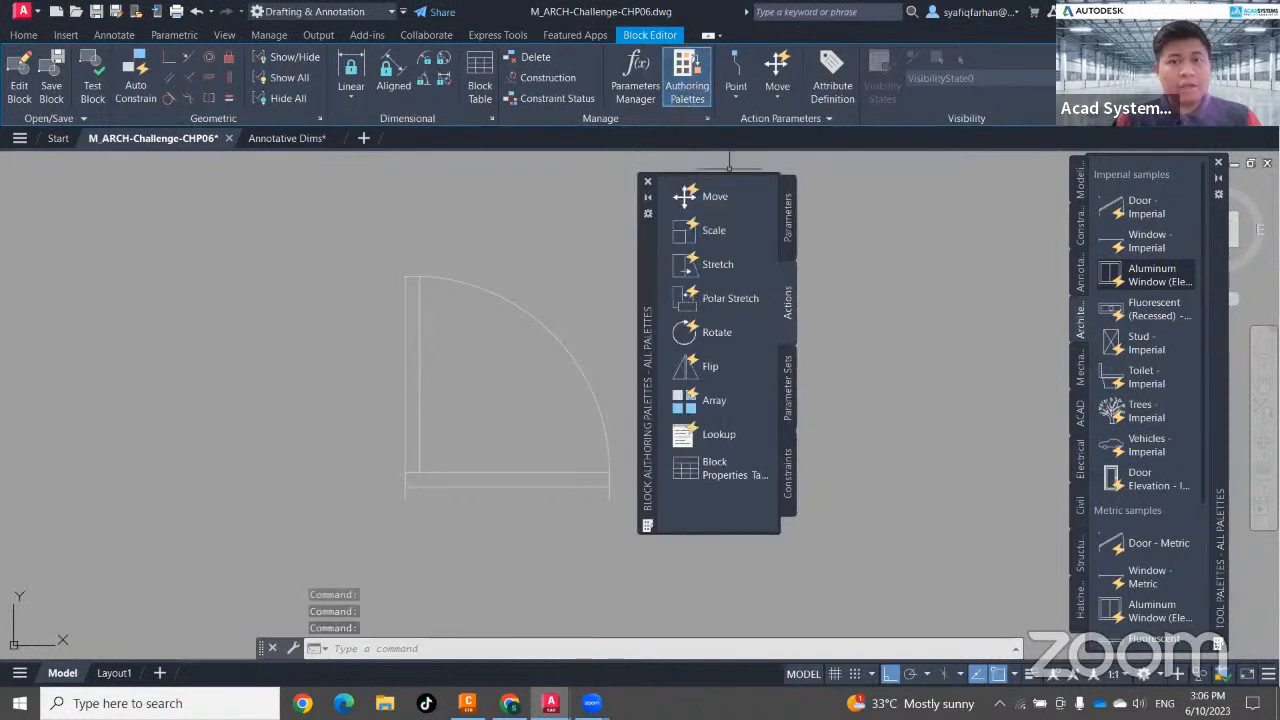
Place a visibility parameter beside the upright door leaf and rename it Door Angle.
{"action": "left_click", "coordinate": [789, 215]}
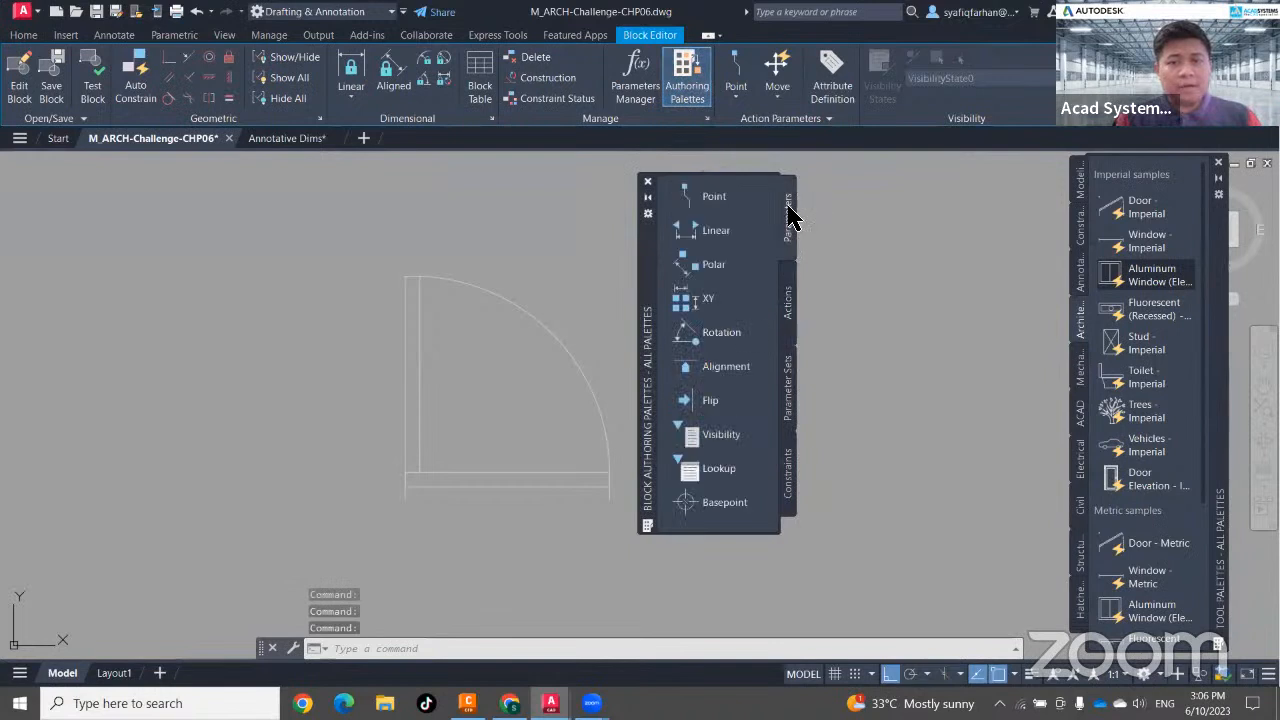
{"action": "left_click", "coordinate": [714, 440]}
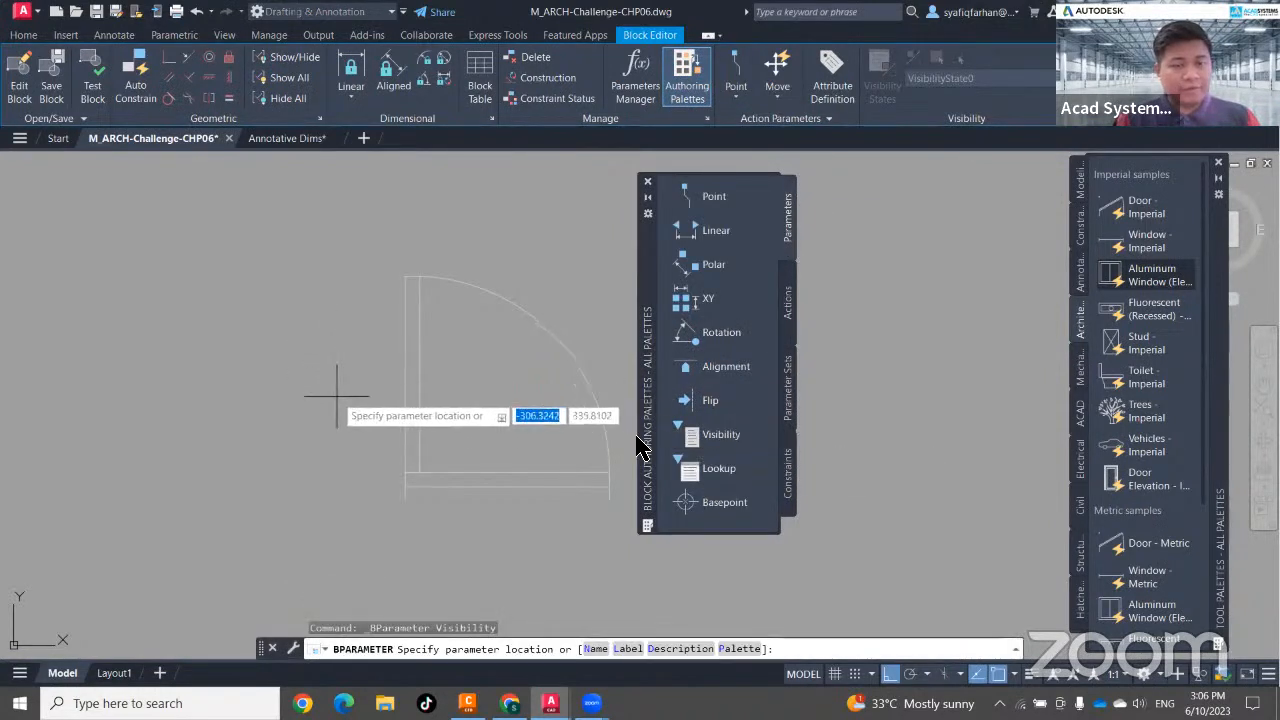
{"action": "left_click", "coordinate": [361, 330]}
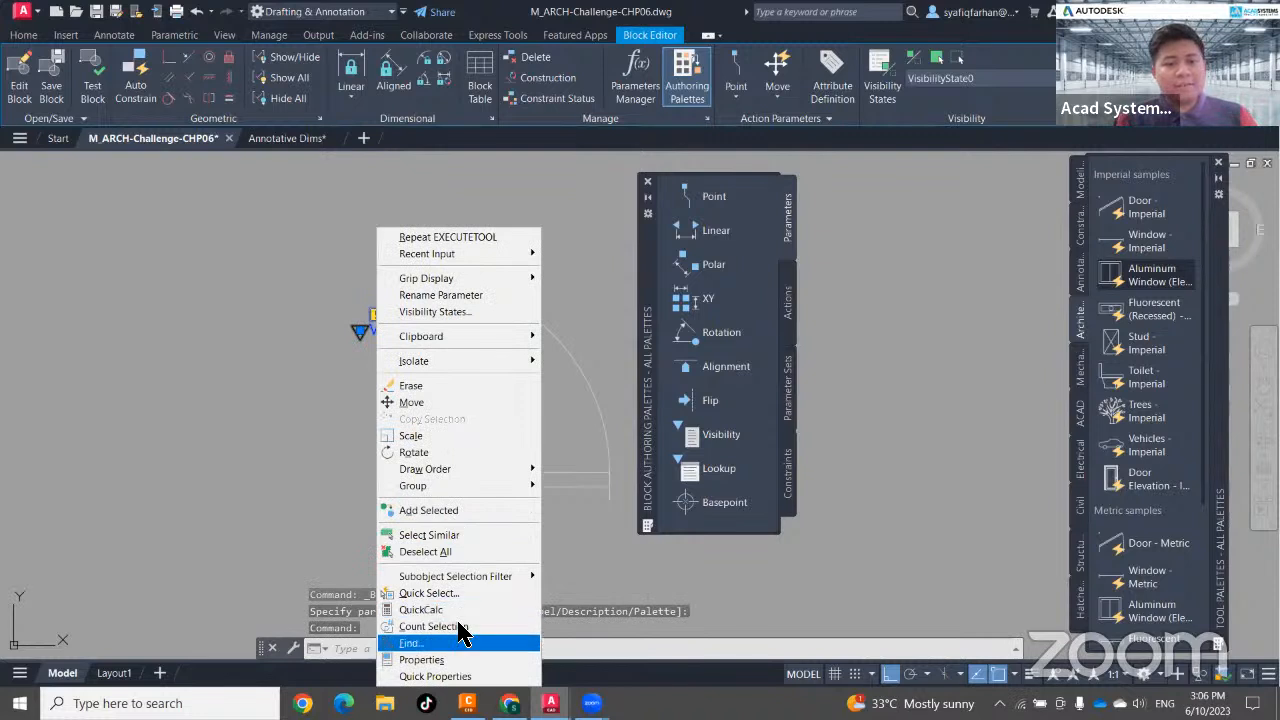
{"action": "left_click", "coordinate": [446, 298]}
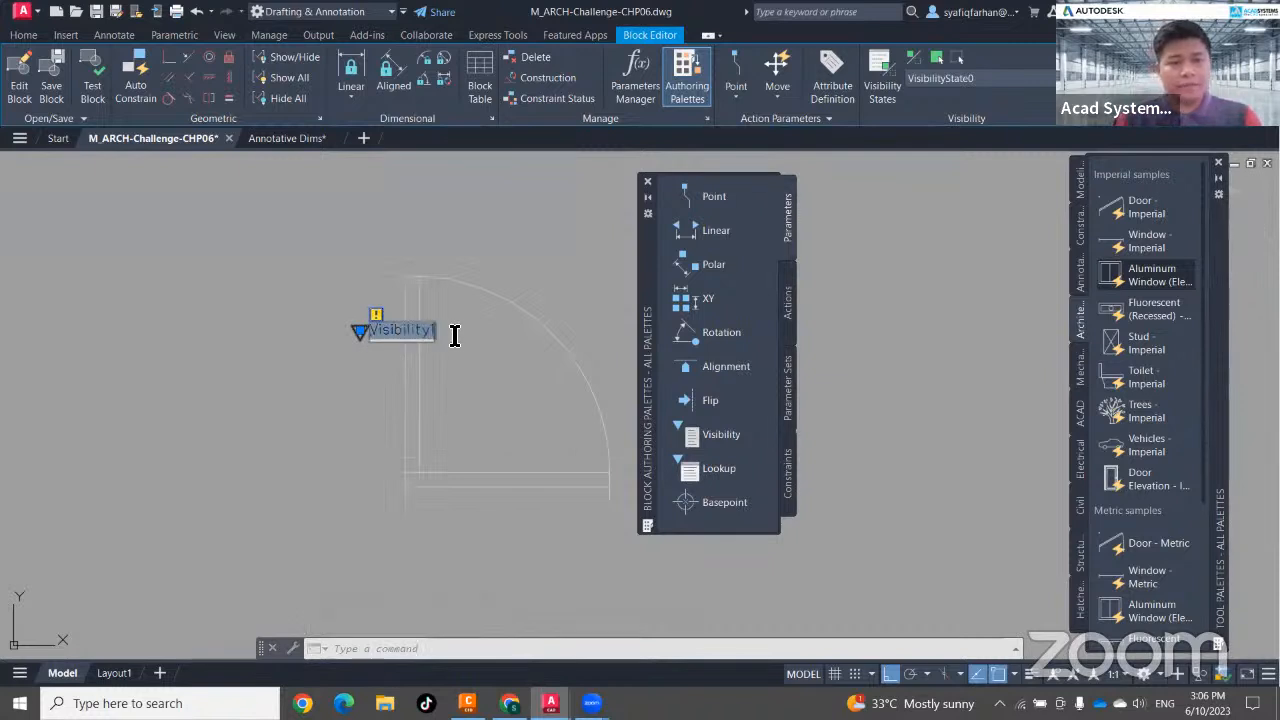
{"action": "type", "text": "Dor"}
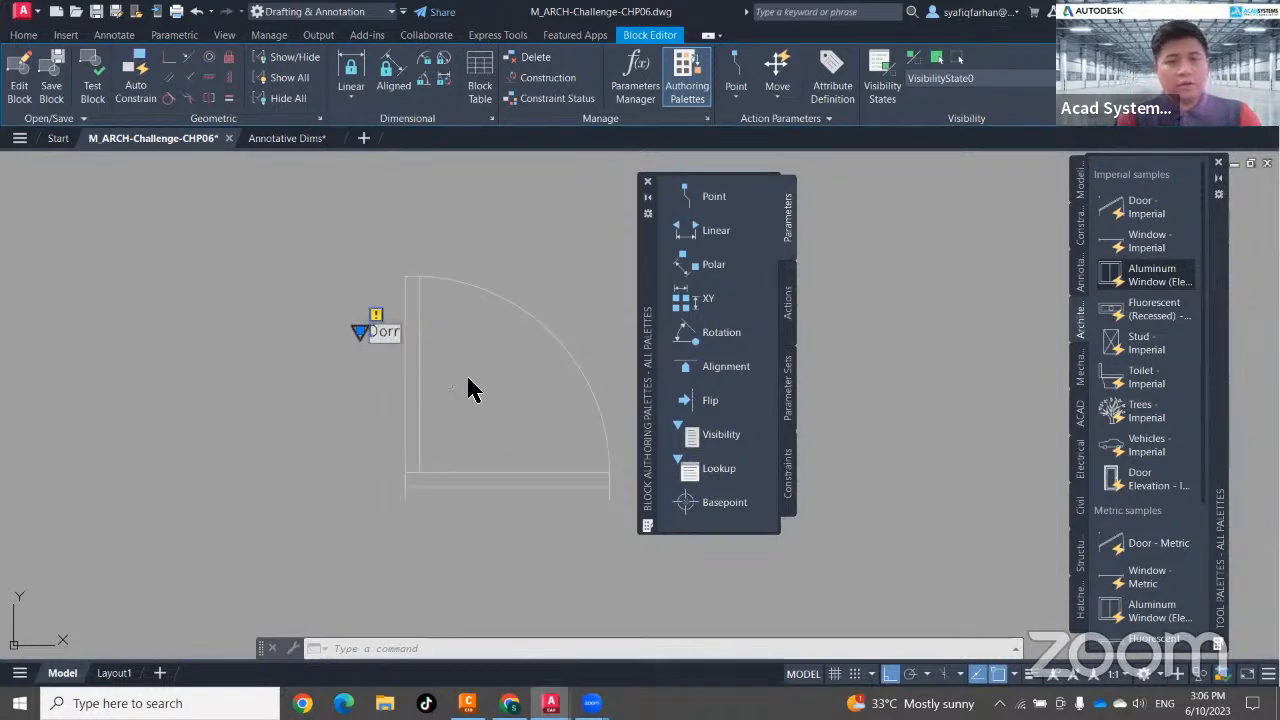
{"action": "type", "text": "r"}
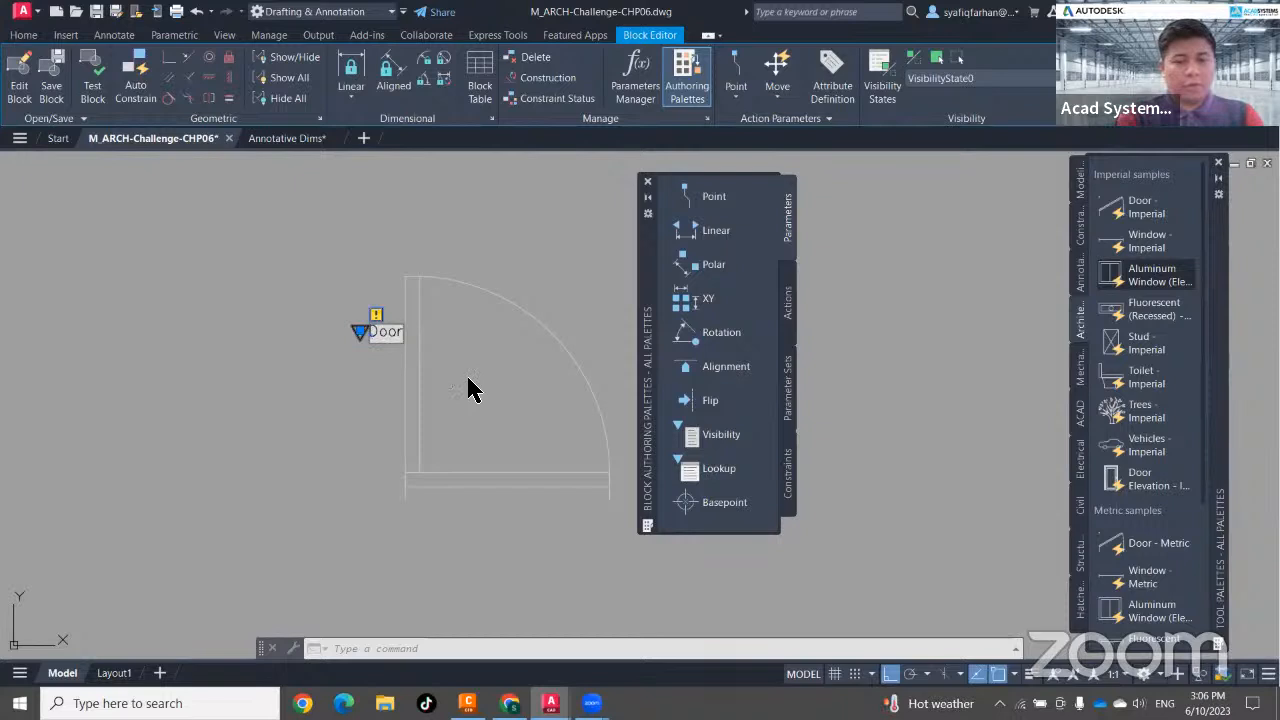
{"action": "type", "text": " Angl"}
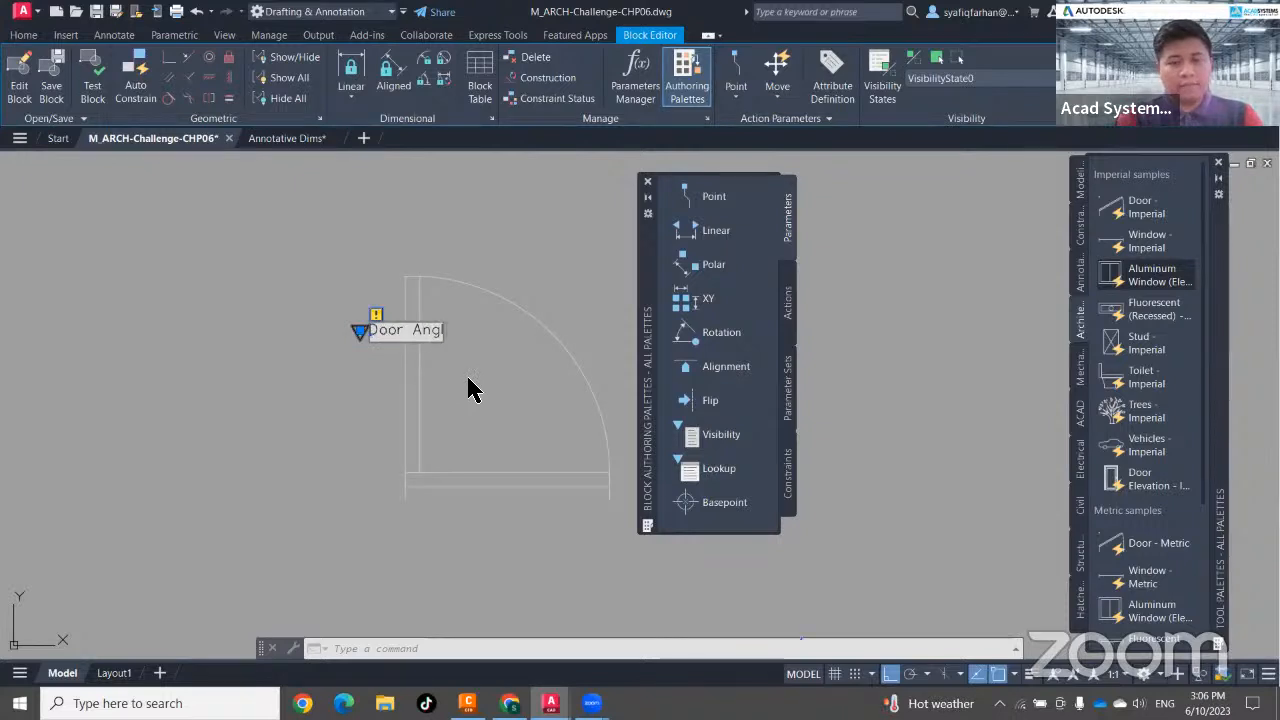
{"action": "type", "text": "e"}
{"action": "key", "text": "Return"}
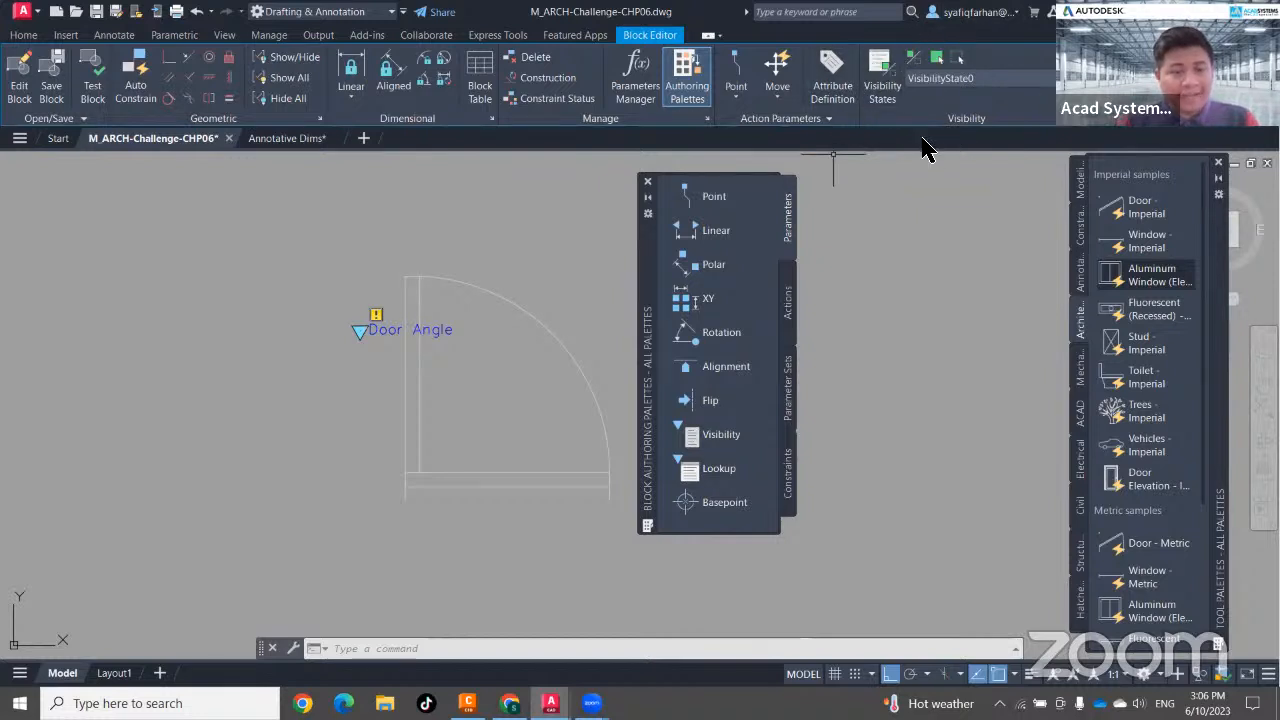
Move the block authoring palettes clear of the door, and rename the existing visibility state as Door Close.
{"action": "left_click_drag", "start_coordinate": [645, 340], "coordinate": [65, 360]}
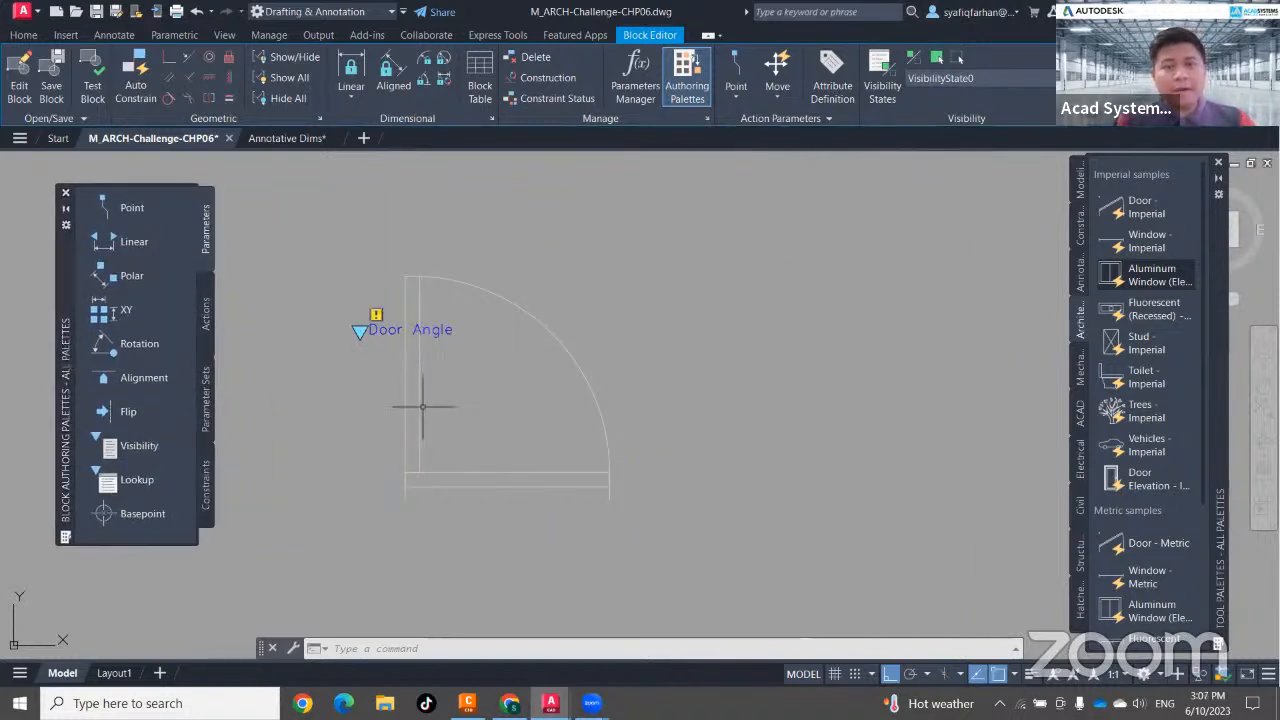
{"action": "left_click", "coordinate": [885, 90]}
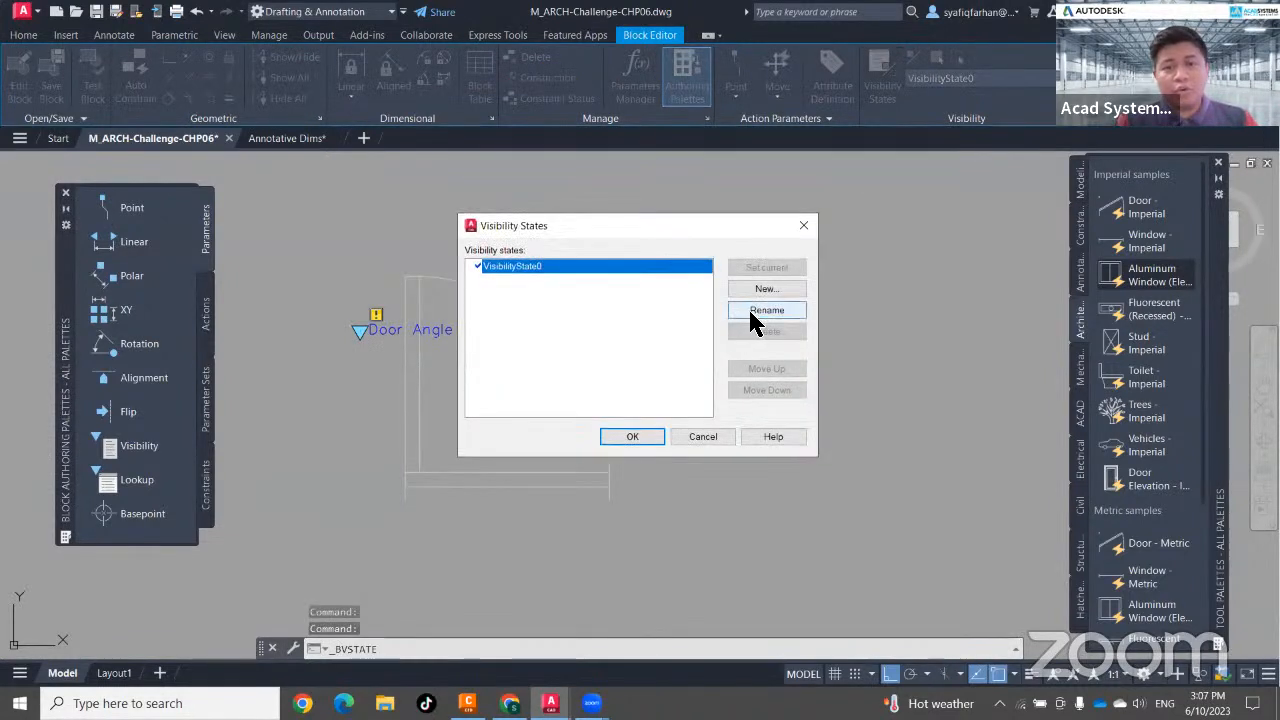
{"action": "left_click", "coordinate": [748, 309]}
{"action": "type", "text": "Door Clos"}
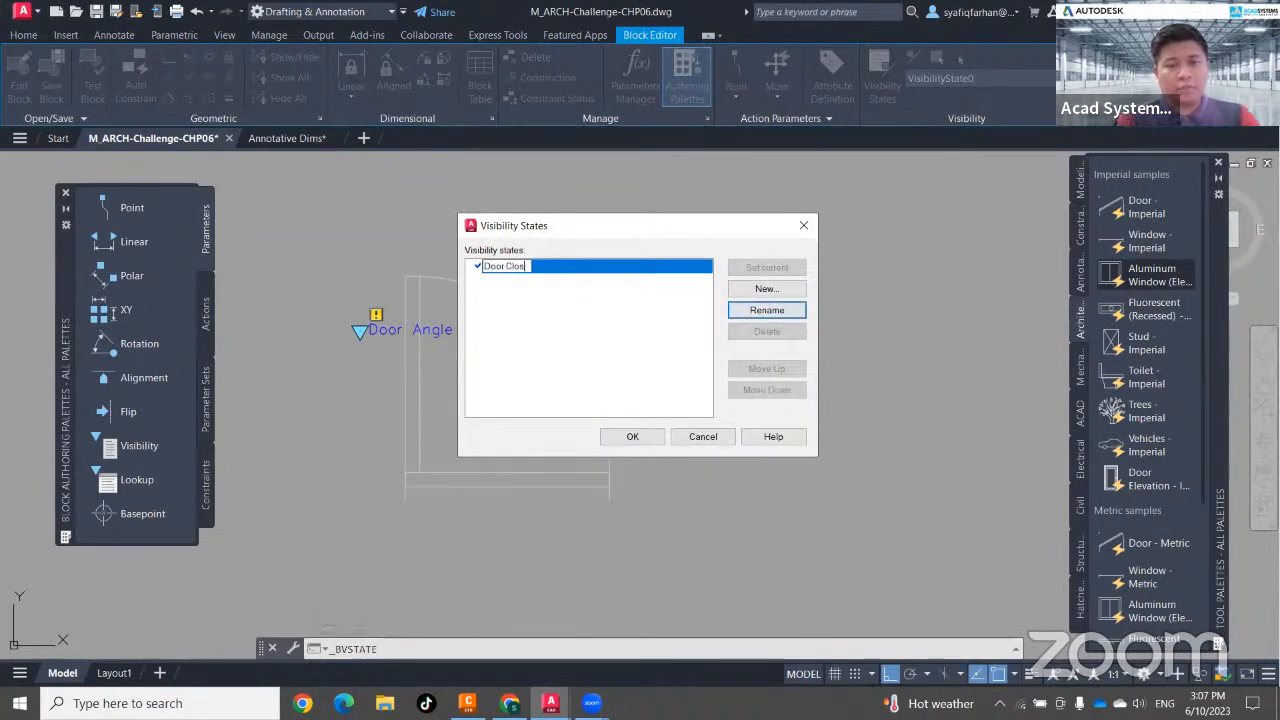
{"action": "type", "text": "e"}
{"action": "key", "text": "Return"}
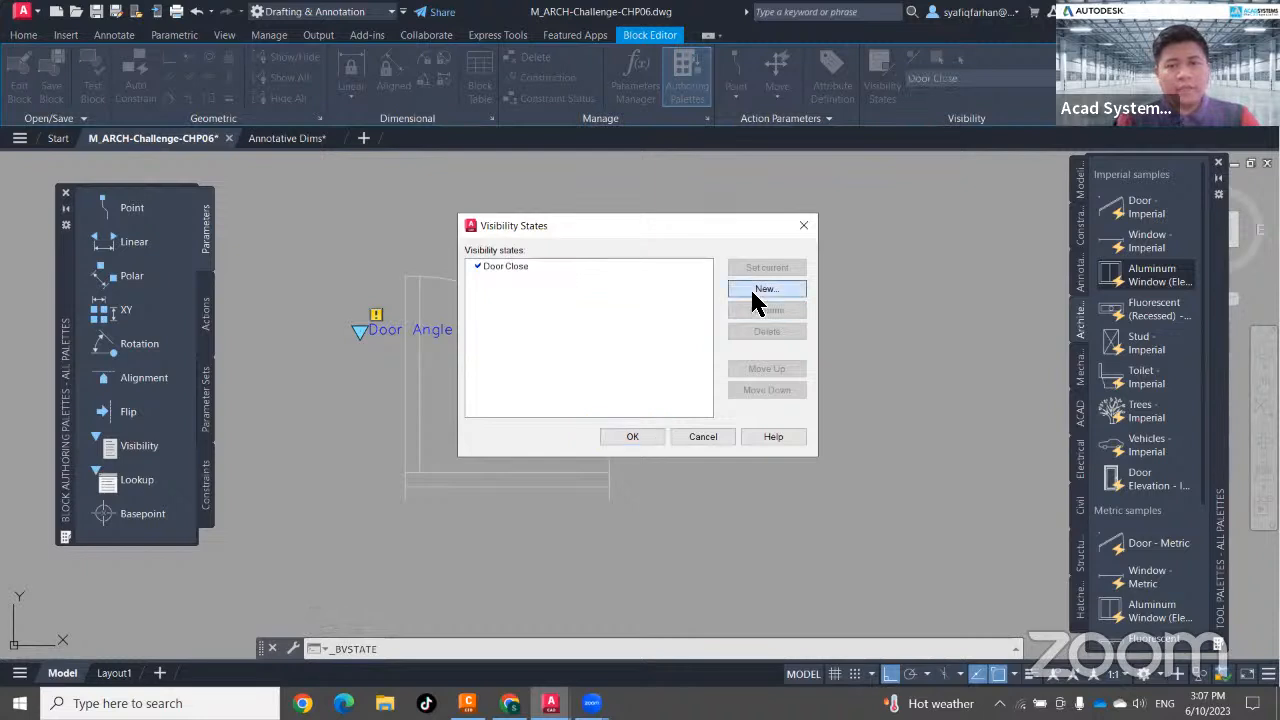
Add a visibility state named Door Open (90), leaving the visibility of existing objects unchanged in it.
{"action": "left_click", "coordinate": [766, 288]}
{"action": "type", "text": "Door Open (90"}
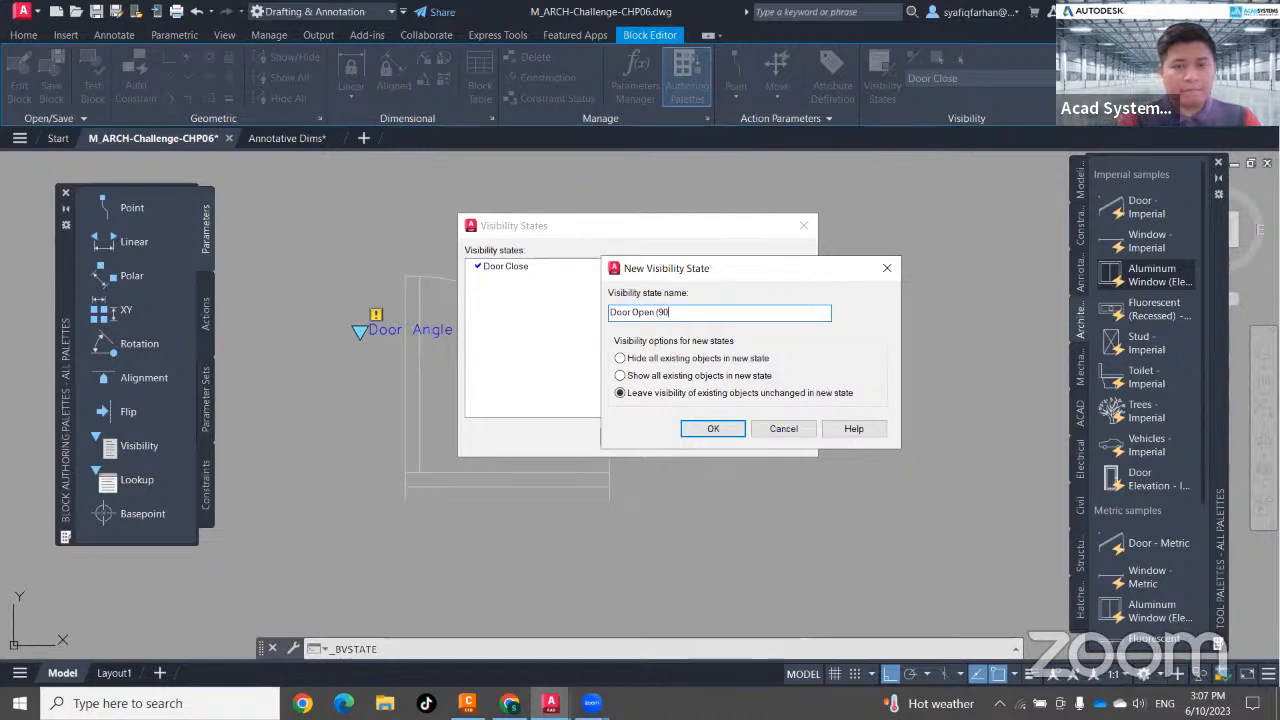
{"action": "type", "text": ")"}
{"action": "left_click", "coordinate": [703, 429]}
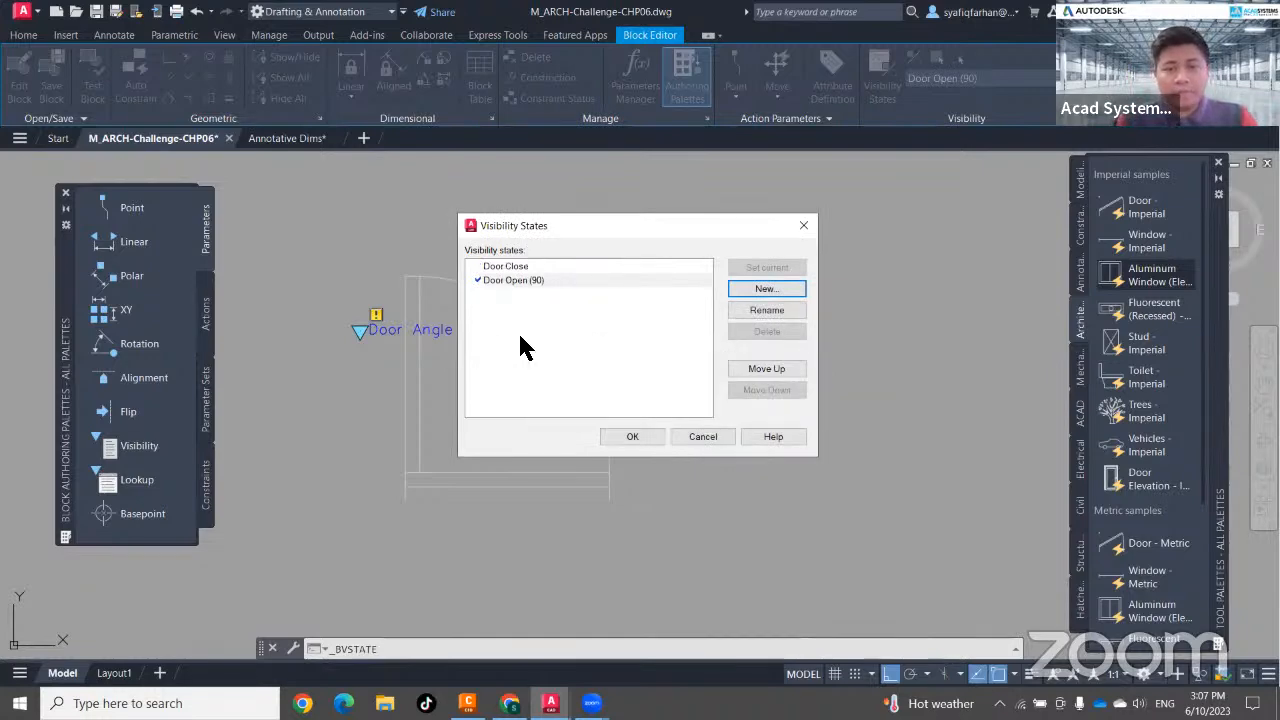
{"action": "left_click", "coordinate": [633, 436]}
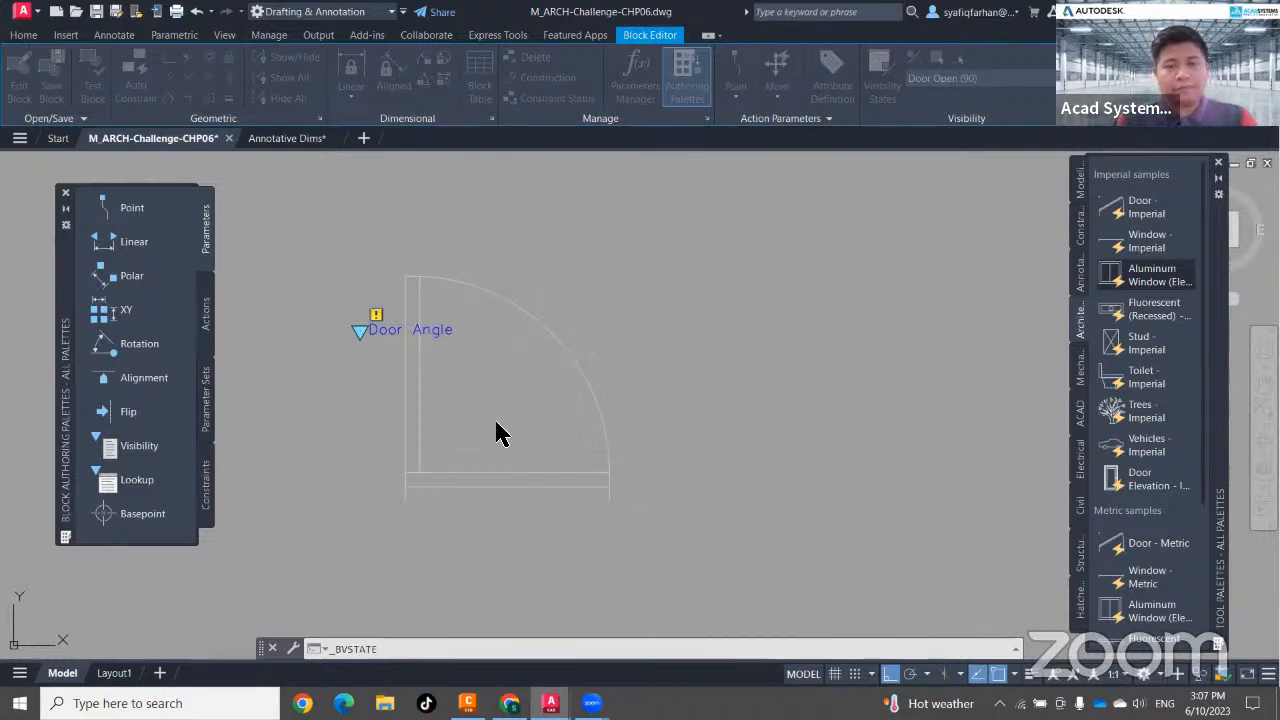
Make Door Close the current visibility state and hide the upright door leaf and swing arc in it.
{"action": "middle_click_drag", "start_coordinate": [518, 377], "coordinate": [538, 373]}
{"action": "left_click", "coordinate": [955, 80]}
{"action": "left_click", "coordinate": [952, 105]}
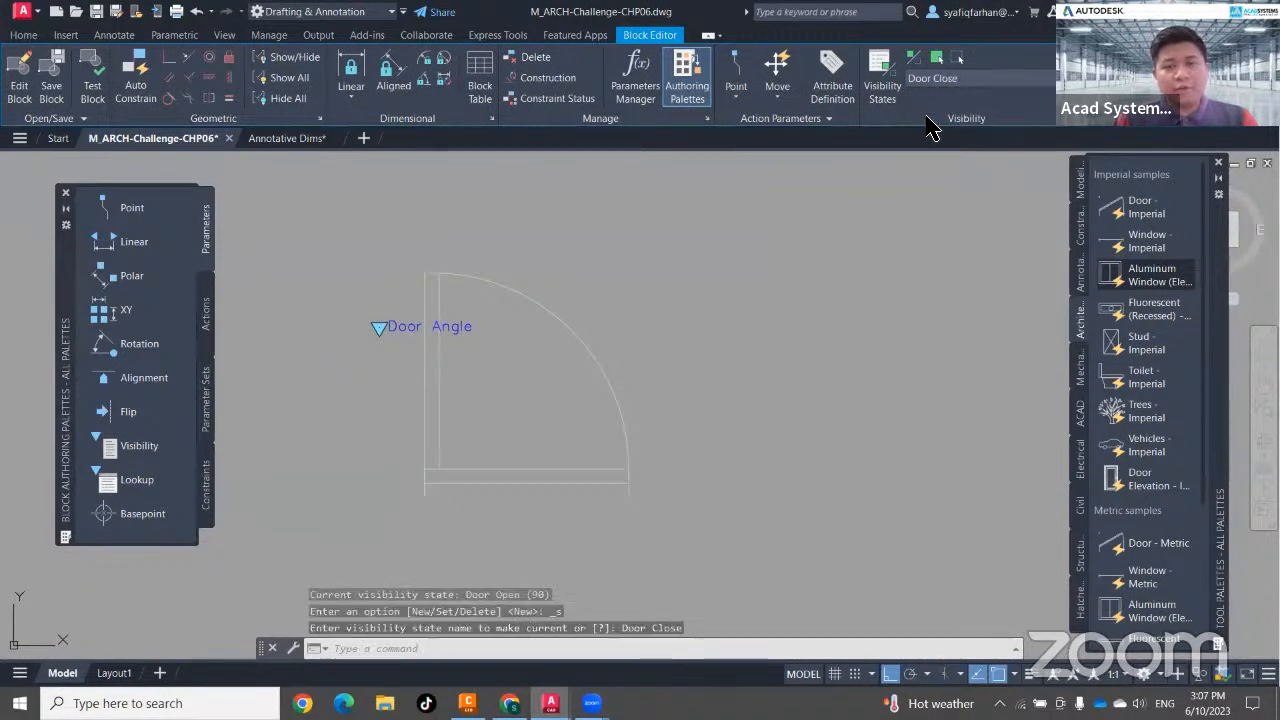
{"action": "left_click", "coordinate": [660, 390]}
{"action": "left_click", "coordinate": [534, 374]}
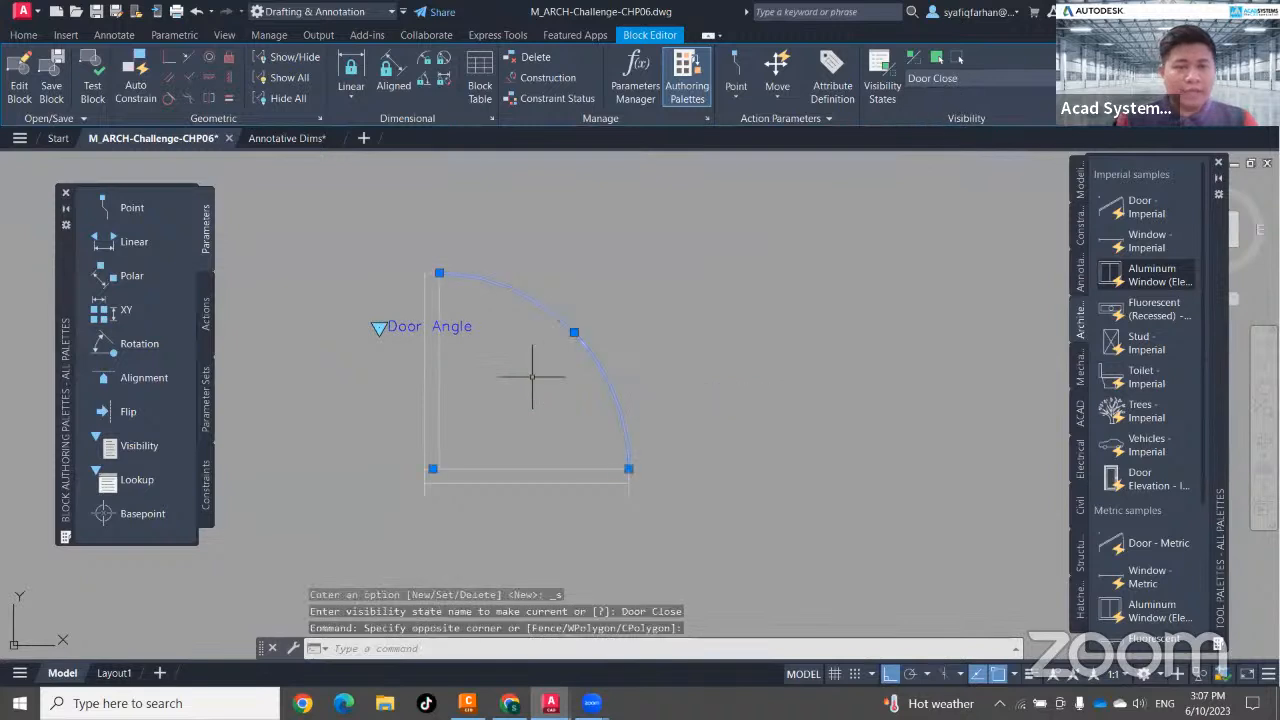
{"action": "left_click", "coordinate": [350, 390]}
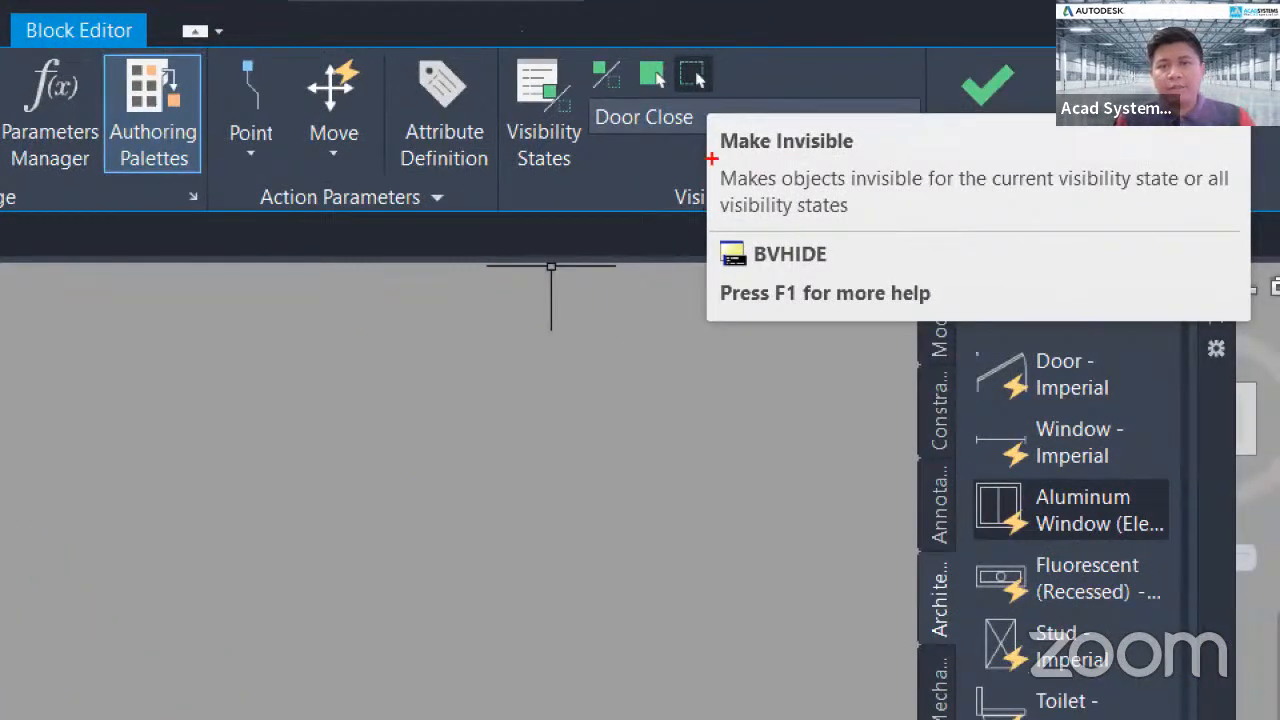
{"action": "left_click_drag", "start_coordinate": [711, 158], "coordinate": [798, 157]}
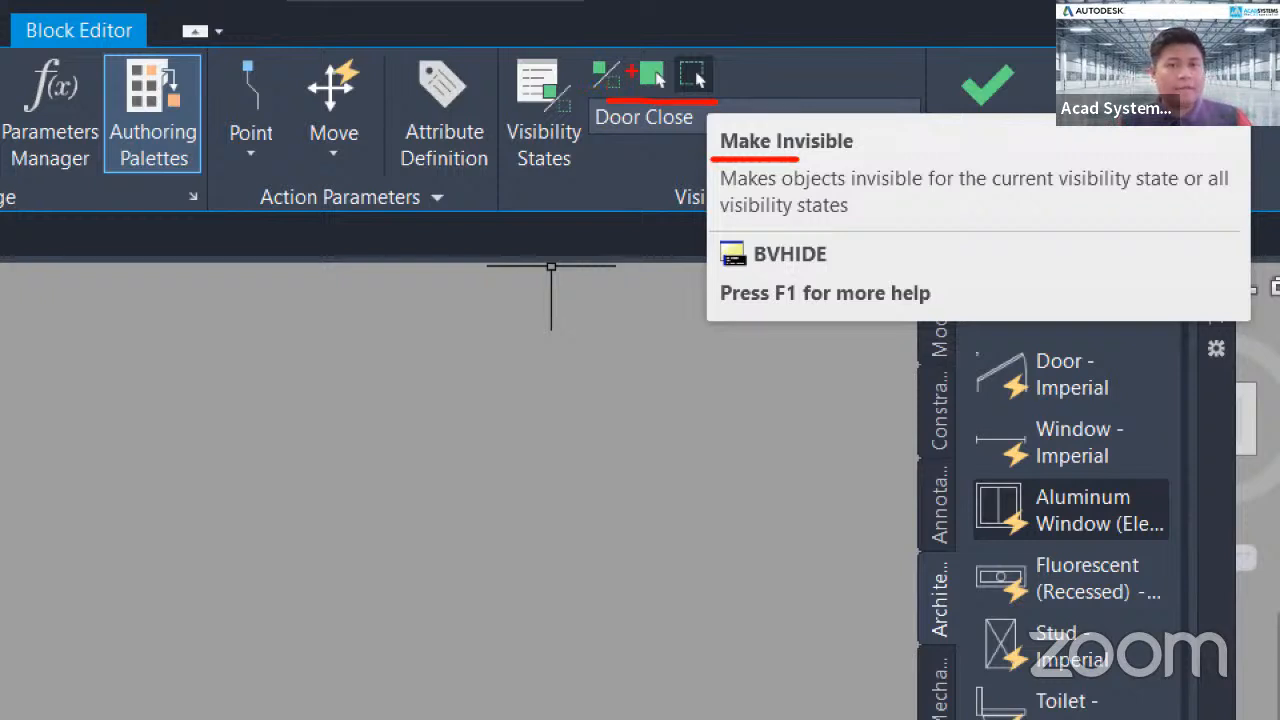
{"action": "left_click_drag", "start_coordinate": [675, 19], "coordinate": [660, 45]}
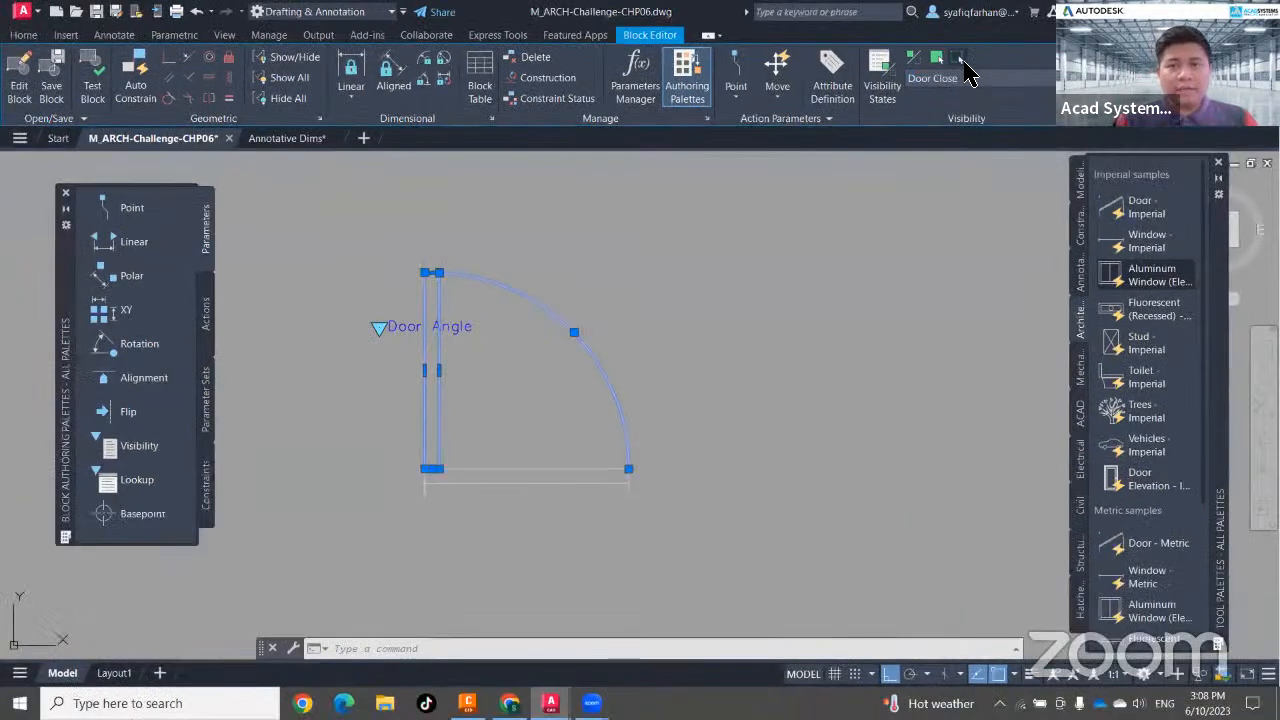
{"action": "left_click", "coordinate": [962, 62]}
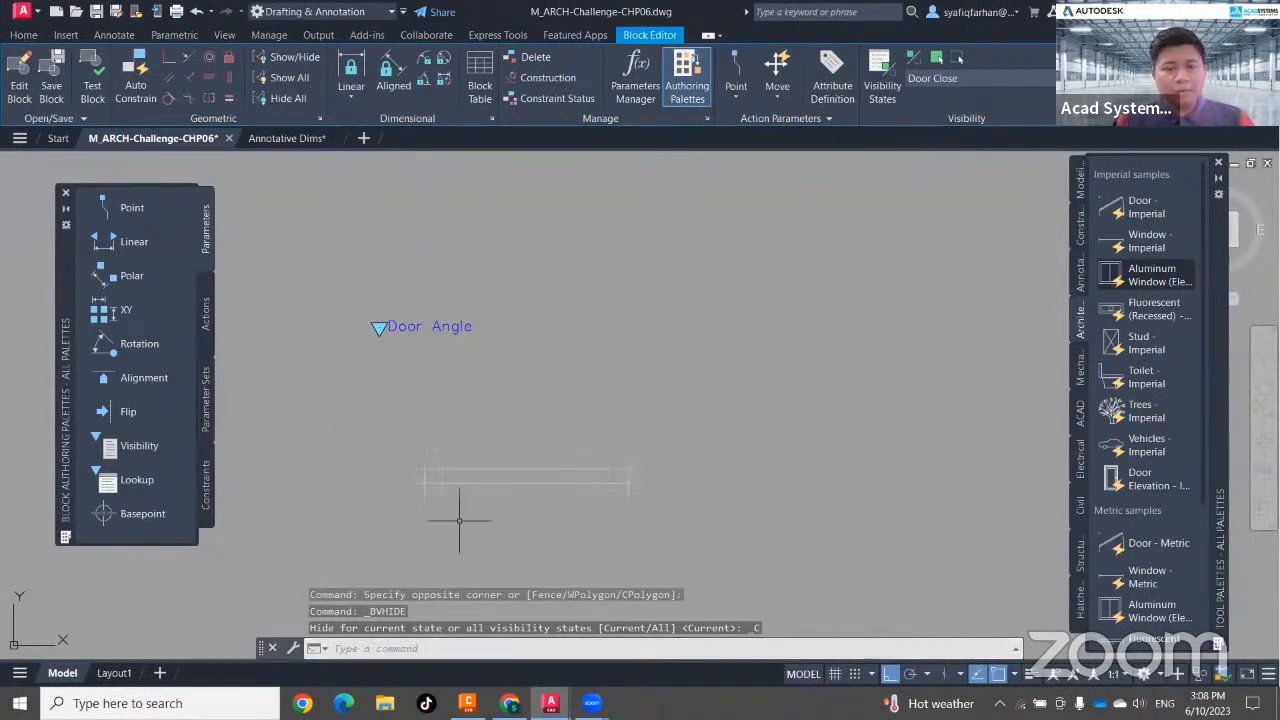
Make Door Open (90) the current visibility state and hide the horizontal closed leaf in it.
{"action": "left_click", "coordinate": [955, 79]}
{"action": "left_click", "coordinate": [945, 115]}
{"action": "left_click", "coordinate": [547, 476]}
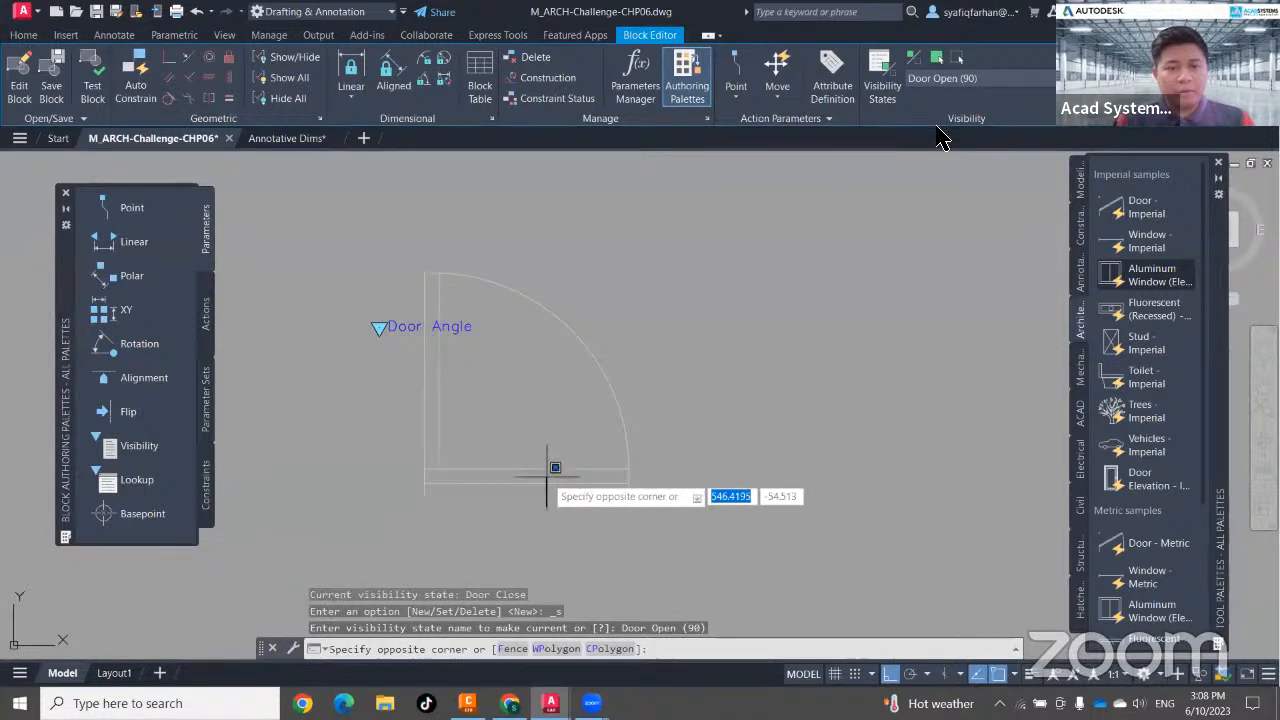
{"action": "left_click", "coordinate": [530, 445]}
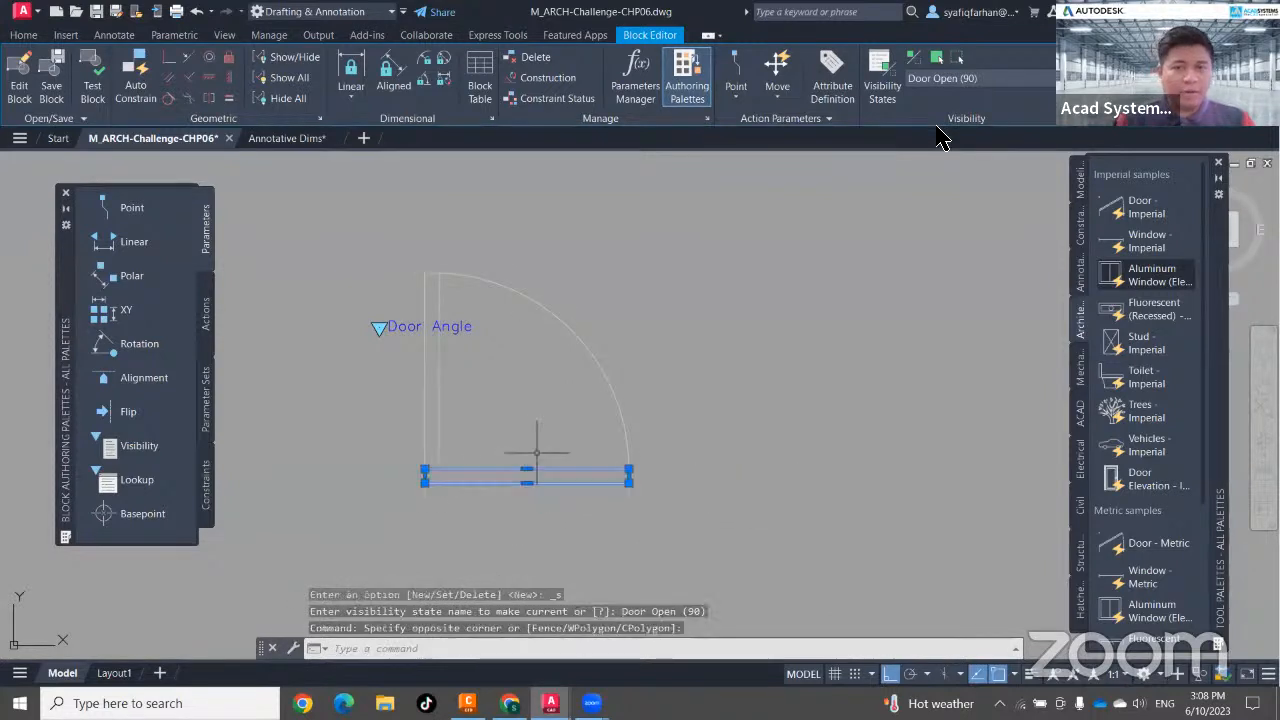
{"action": "left_click", "coordinate": [956, 60]}
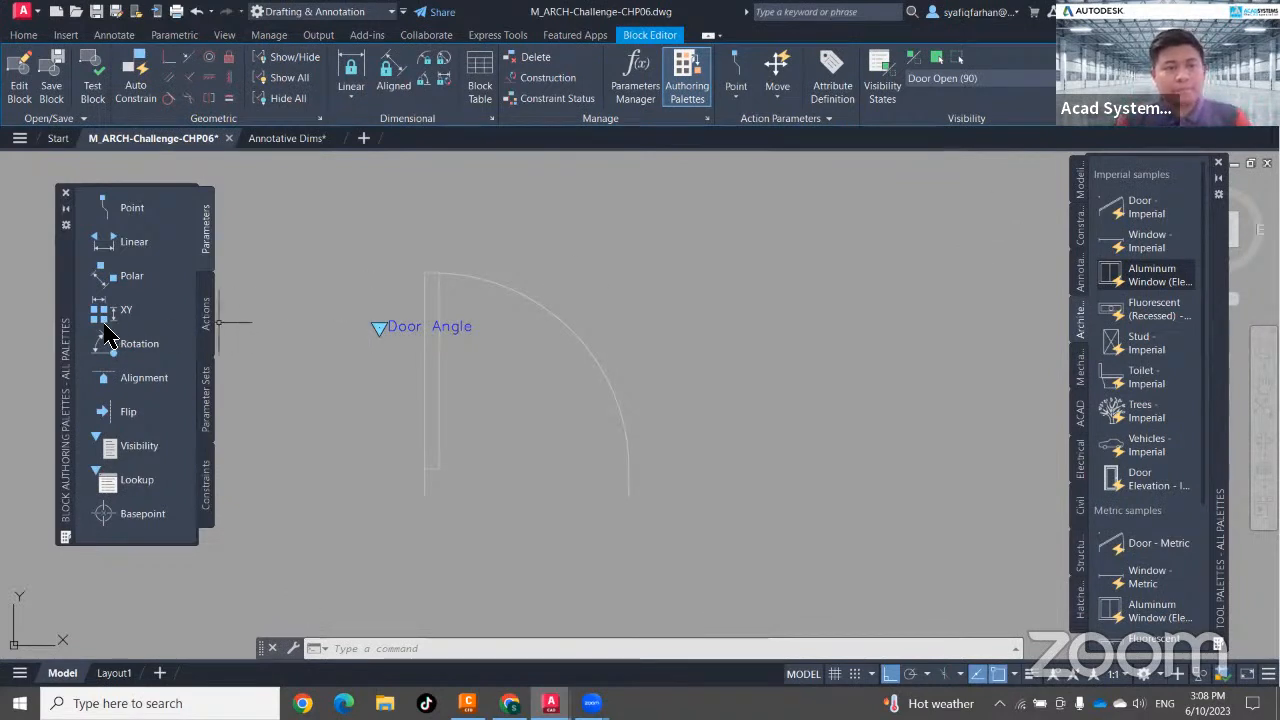
Close the Block Editor to return to the floor plan and dismiss the annotation scale notice.
{"action": "middle_click_drag", "start_coordinate": [661, 451], "coordinate": [726, 444]}
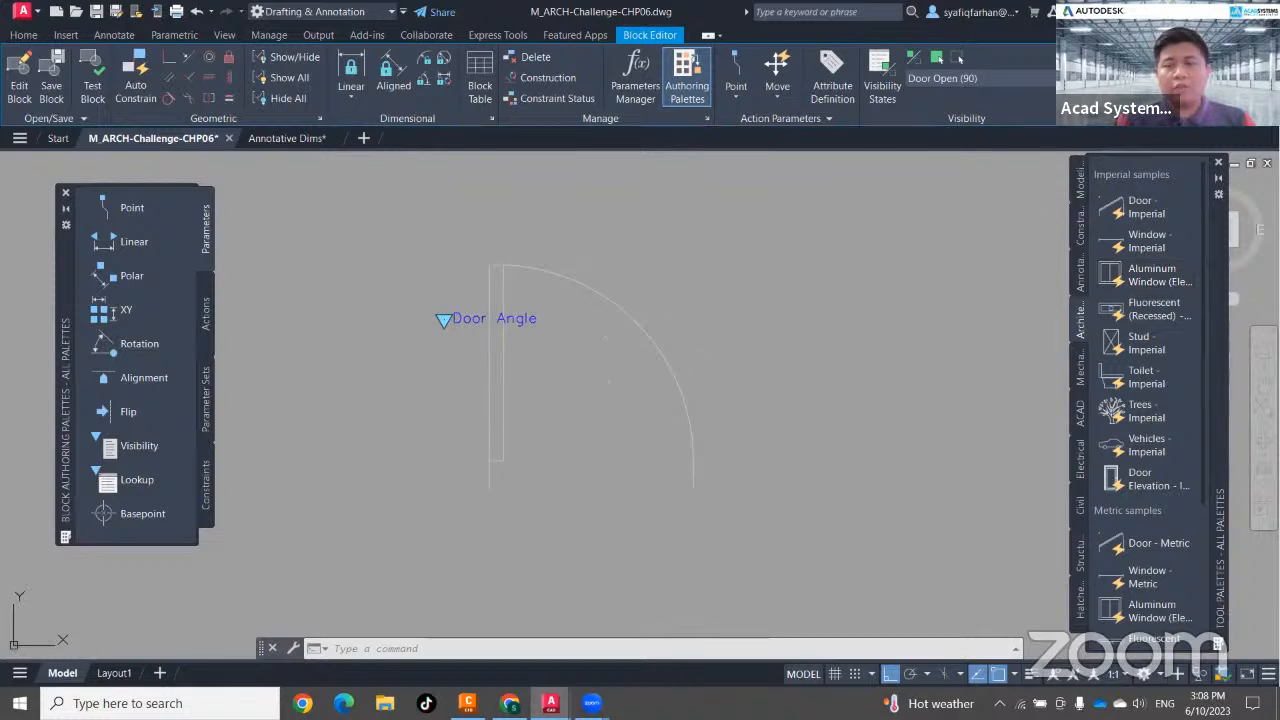
{"action": "left_click", "coordinate": [663, 327]}
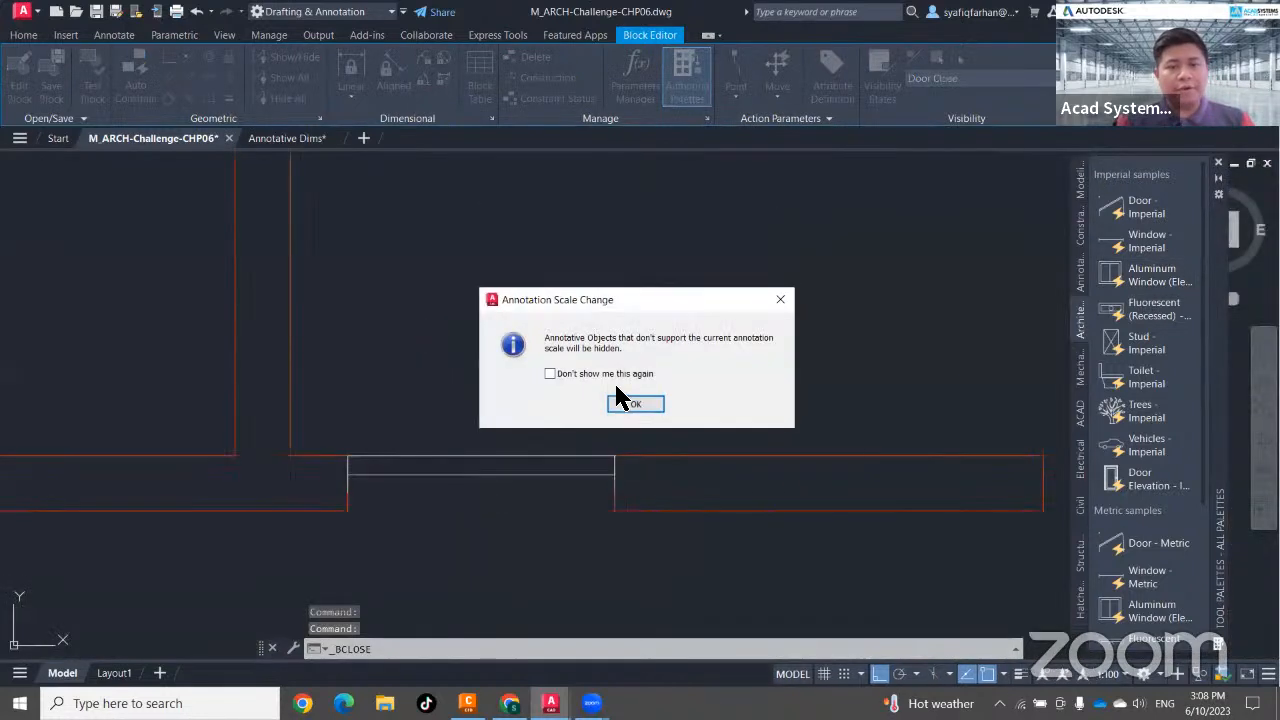
{"action": "left_click", "coordinate": [616, 404]}
Test the inserted door block by switching between Door Close and Door Open (90), ending on Door Open (90).
{"action": "left_click", "coordinate": [537, 456]}
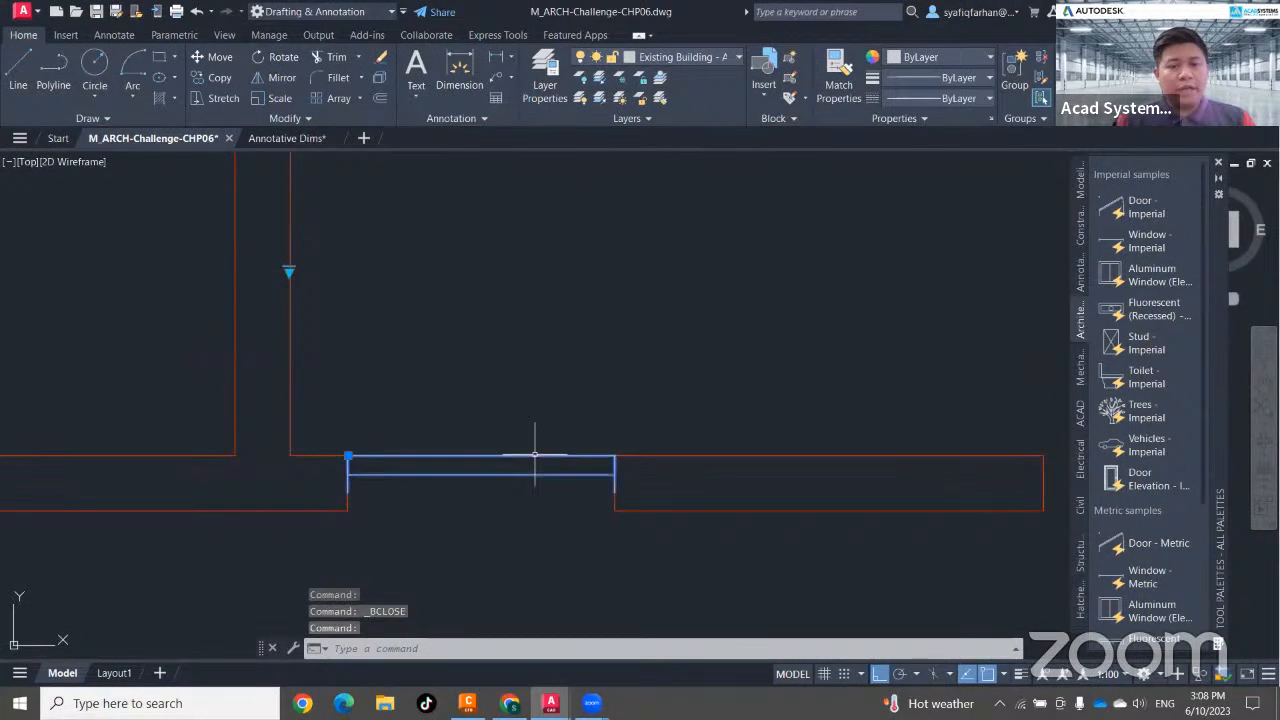
{"action": "left_click", "coordinate": [288, 272]}
{"action": "left_click", "coordinate": [318, 298]}
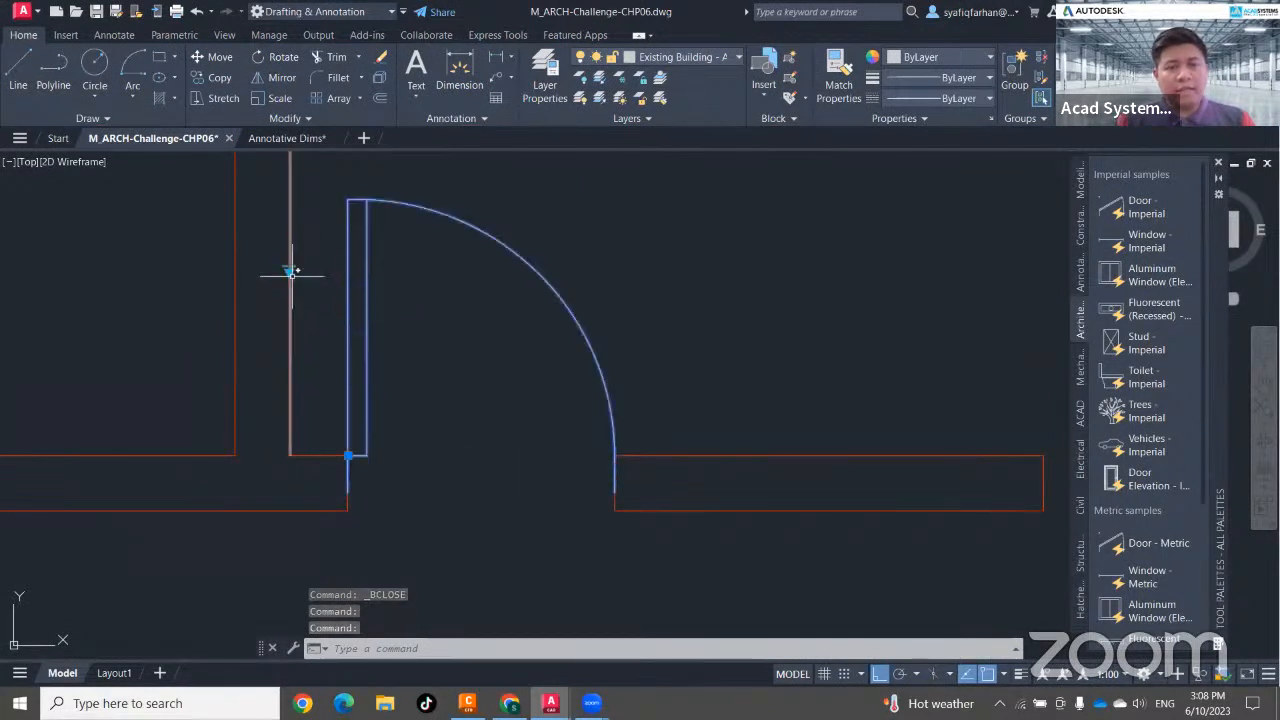
{"action": "left_click", "coordinate": [322, 282]}
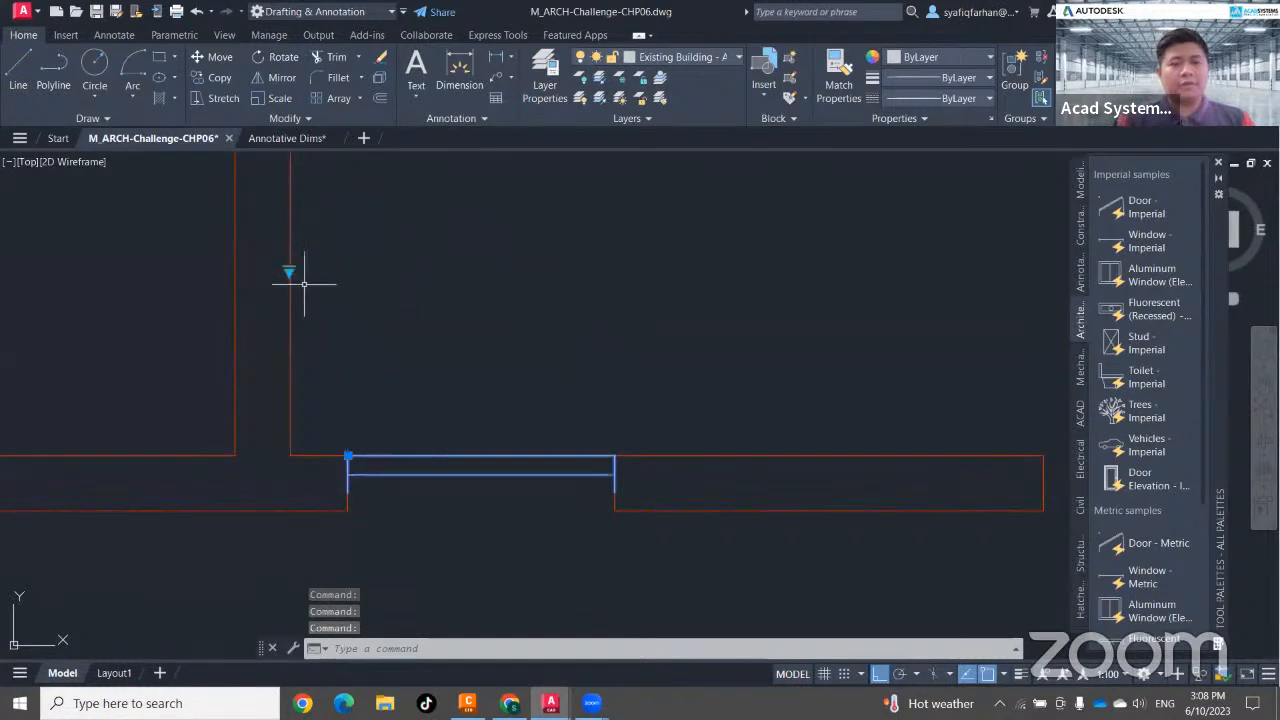
{"action": "left_click", "coordinate": [288, 270]}
{"action": "left_click", "coordinate": [314, 280]}
{"action": "left_click", "coordinate": [290, 271]}
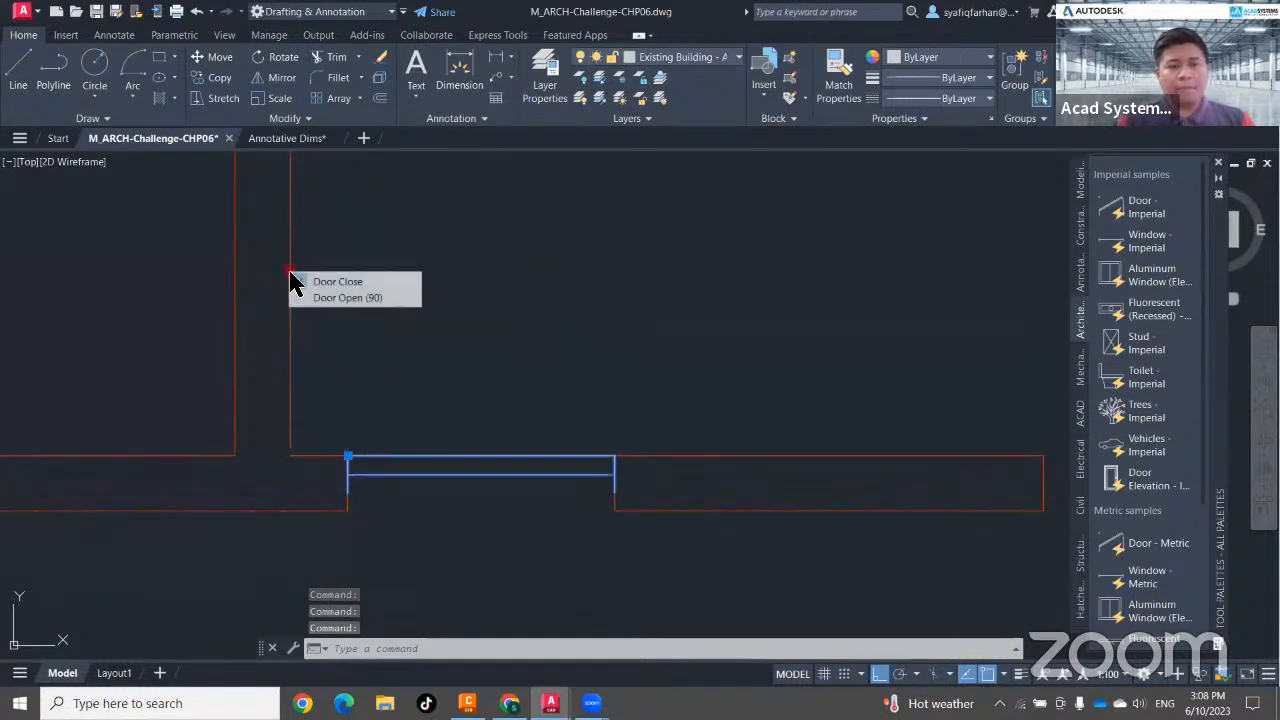
{"action": "left_click", "coordinate": [340, 297]}
{"action": "key", "text": "Escape"}
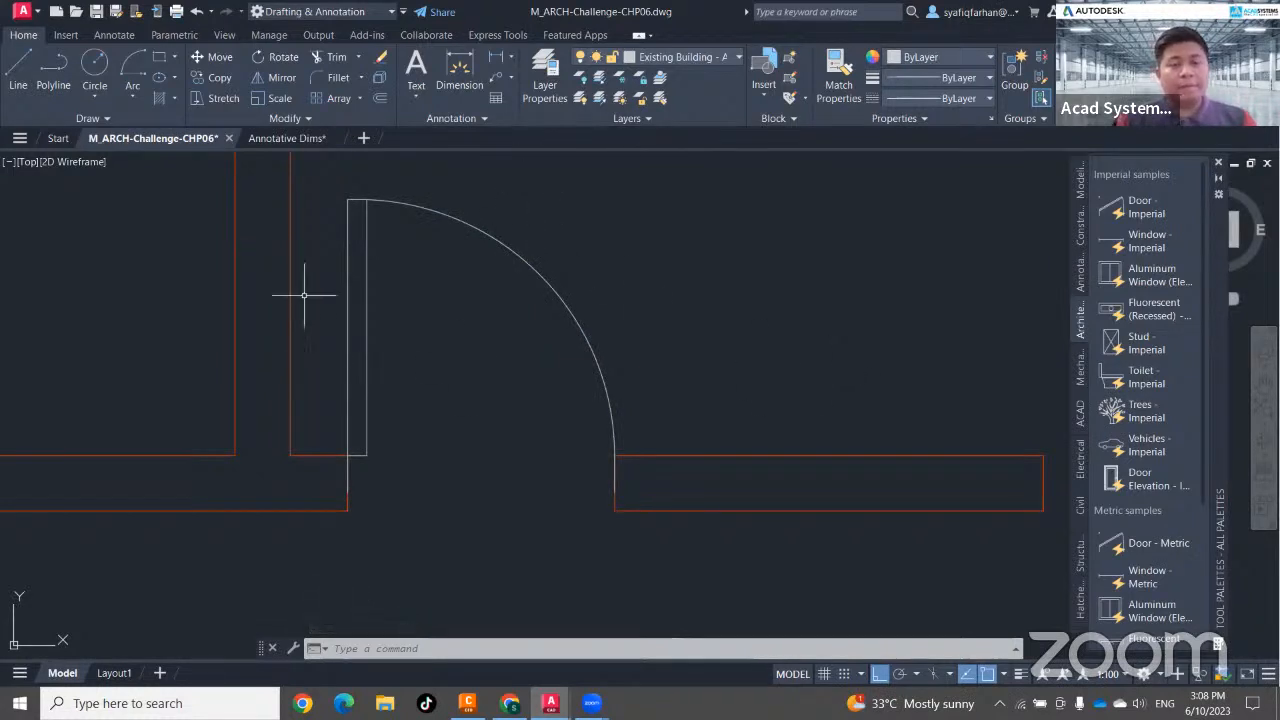
Reopen the door block in the Block Editor and turn on visibility mode to show hidden objects dimmed.
{"action": "left_click", "coordinate": [557, 251]}
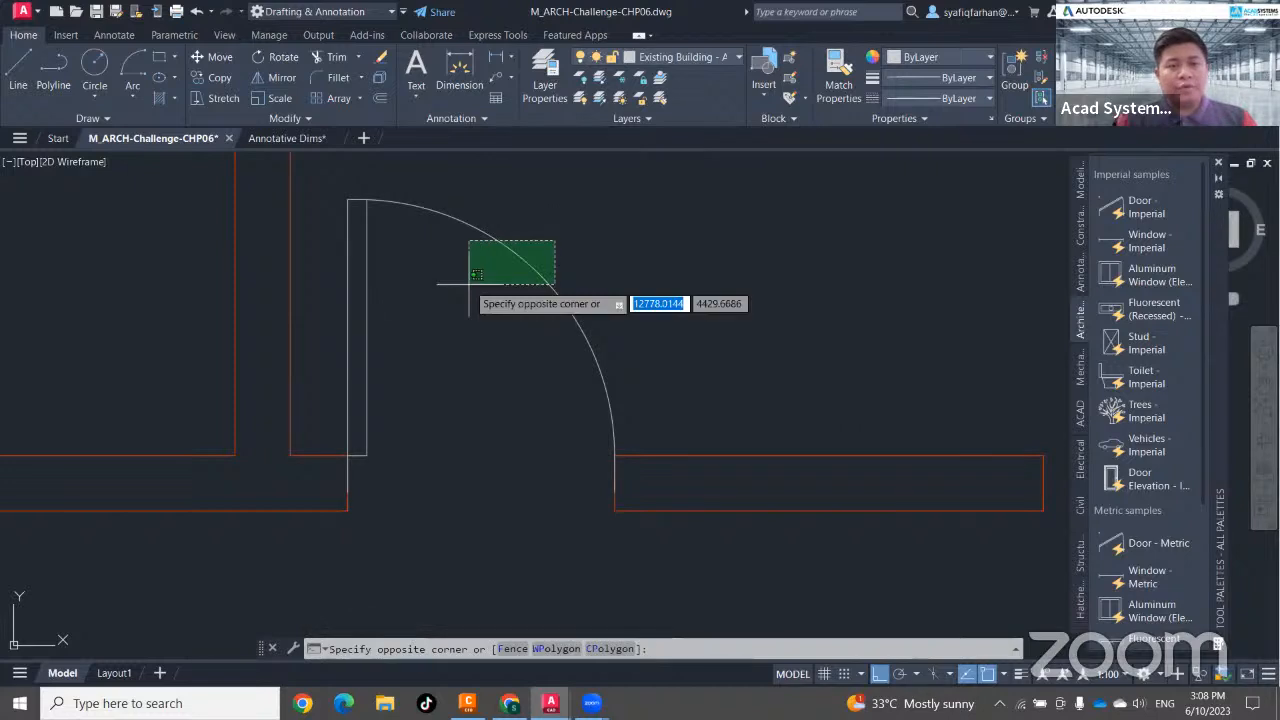
{"action": "left_click", "coordinate": [468, 284]}
{"action": "right_click", "coordinate": [470, 288]}
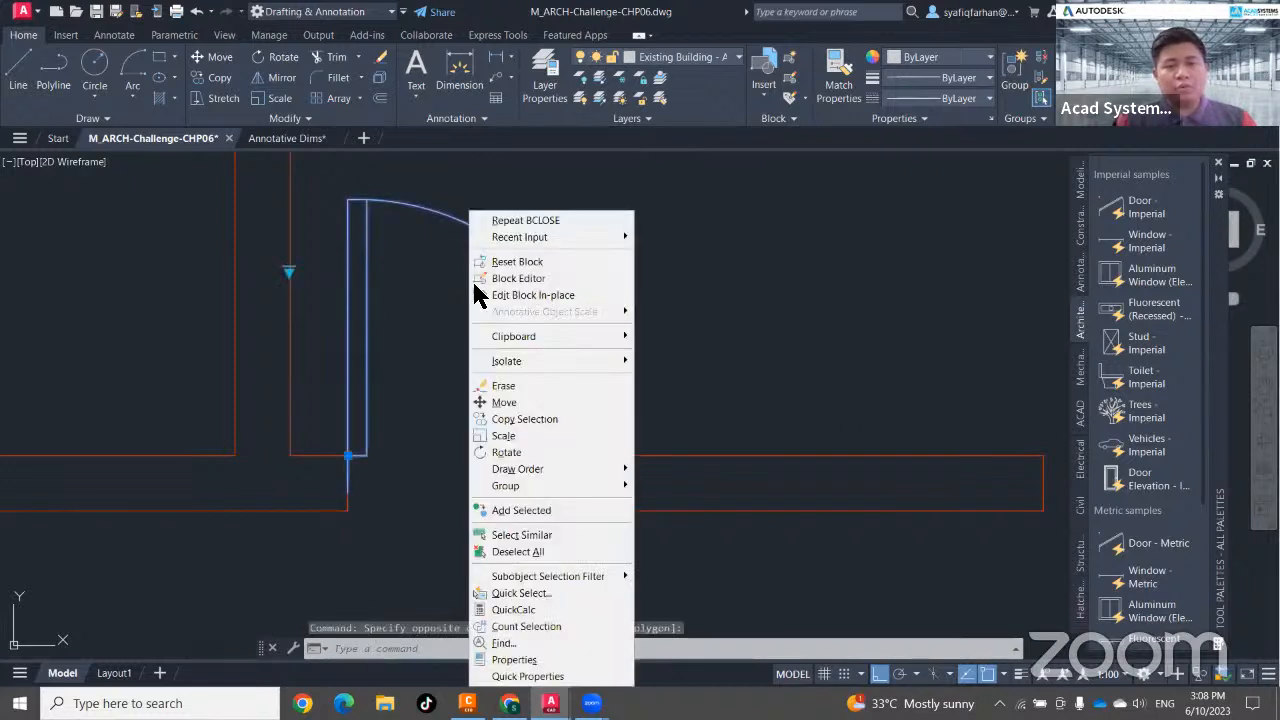
{"action": "left_click", "coordinate": [523, 277]}
{"action": "scroll", "coordinate": [690, 453], "scroll_direction": "down", "scroll_amount": 4}
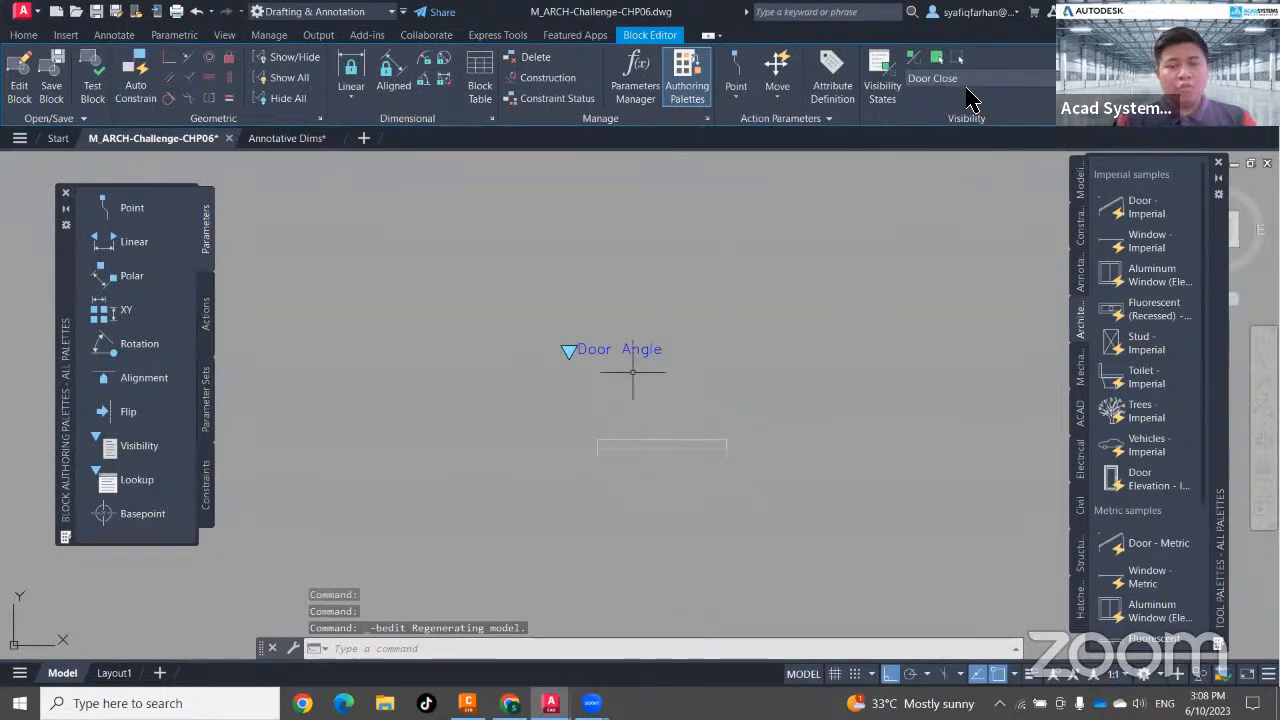
{"action": "scroll", "coordinate": [686, 462], "scroll_direction": "up", "scroll_amount": 2}
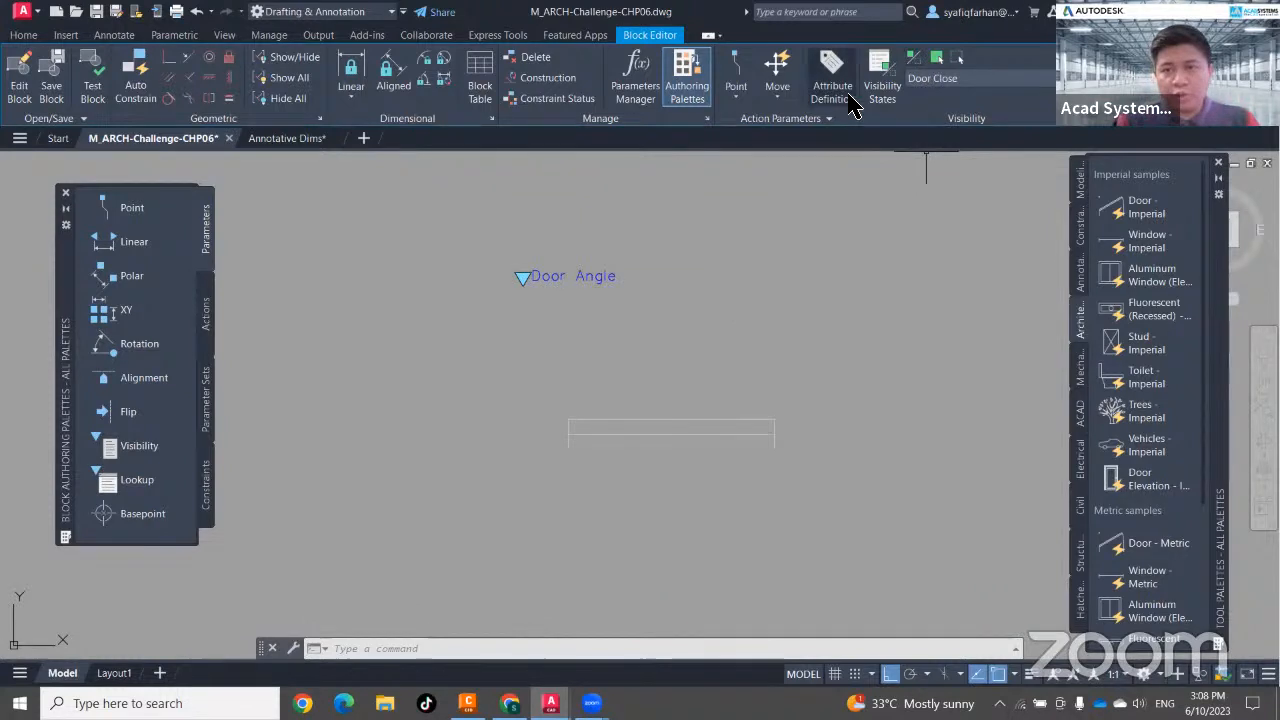
{"action": "left_click", "coordinate": [912, 58]}
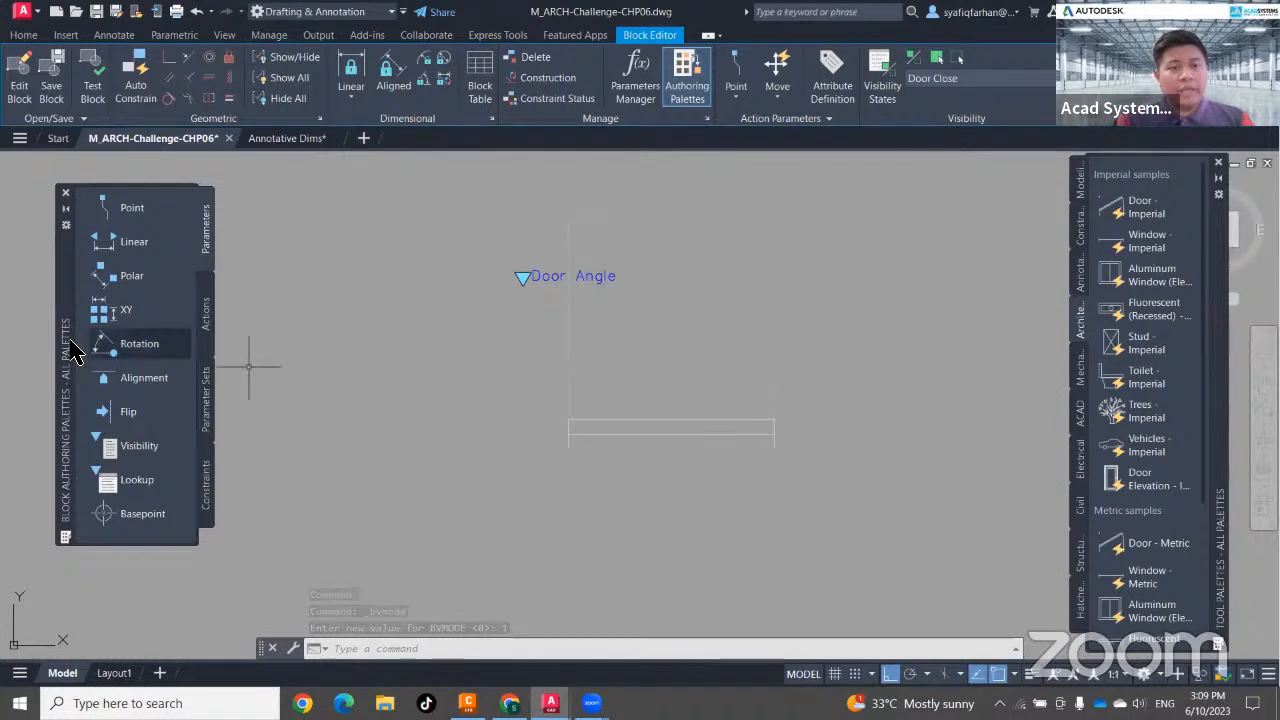
Add a flip parameter with a vertical reflection line through the horizontal leaf's midpoint and its label beside the line's upper end.
{"action": "left_click", "coordinate": [113, 420]}
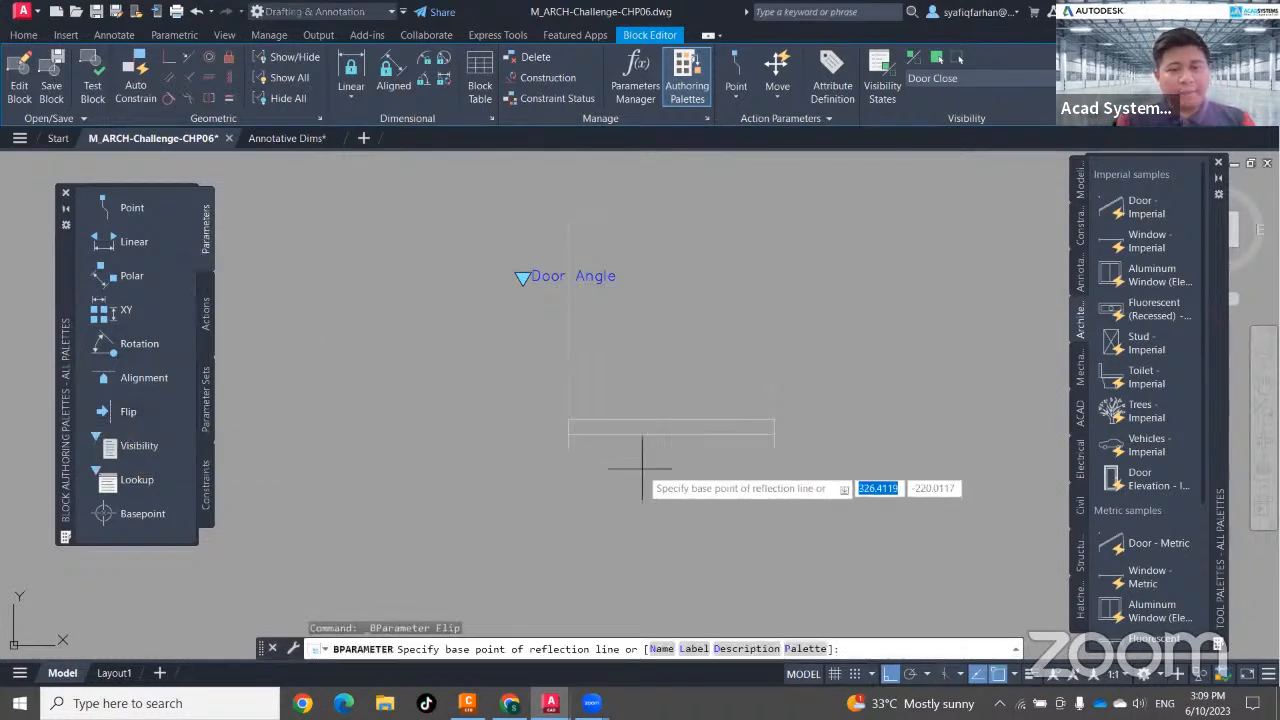
{"action": "left_click", "coordinate": [671, 421]}
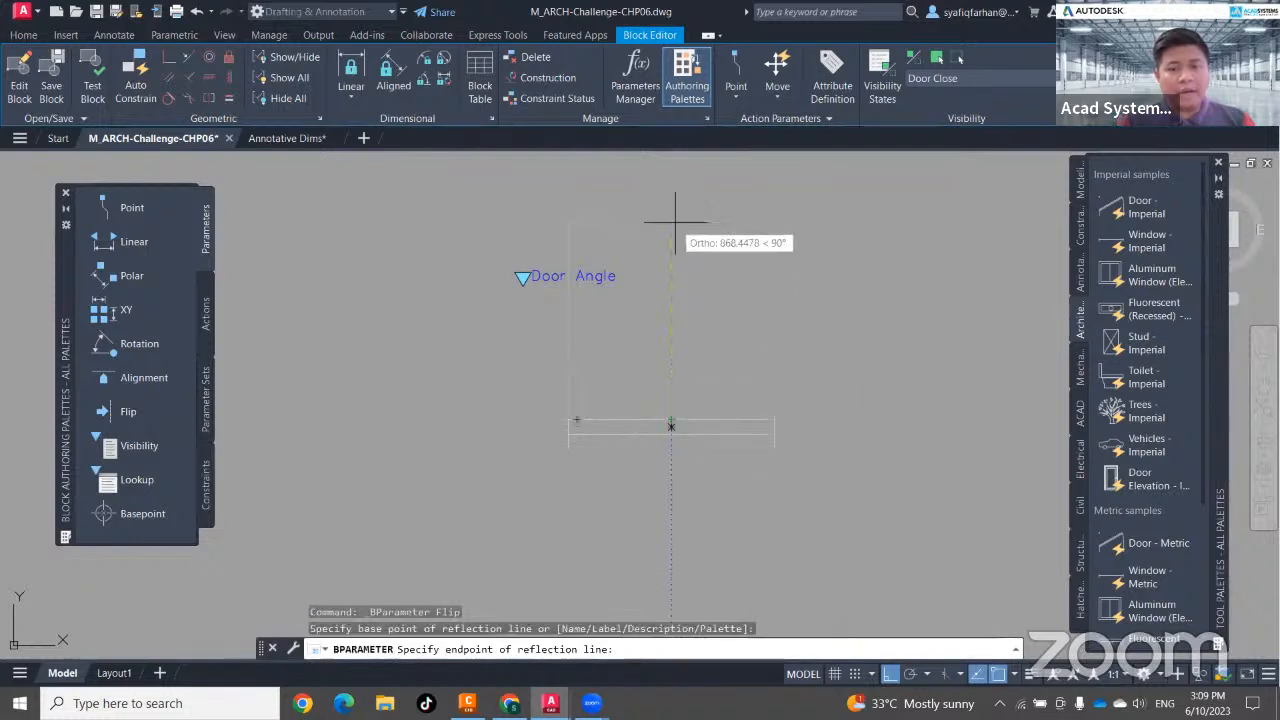
{"action": "left_click", "coordinate": [674, 195]}
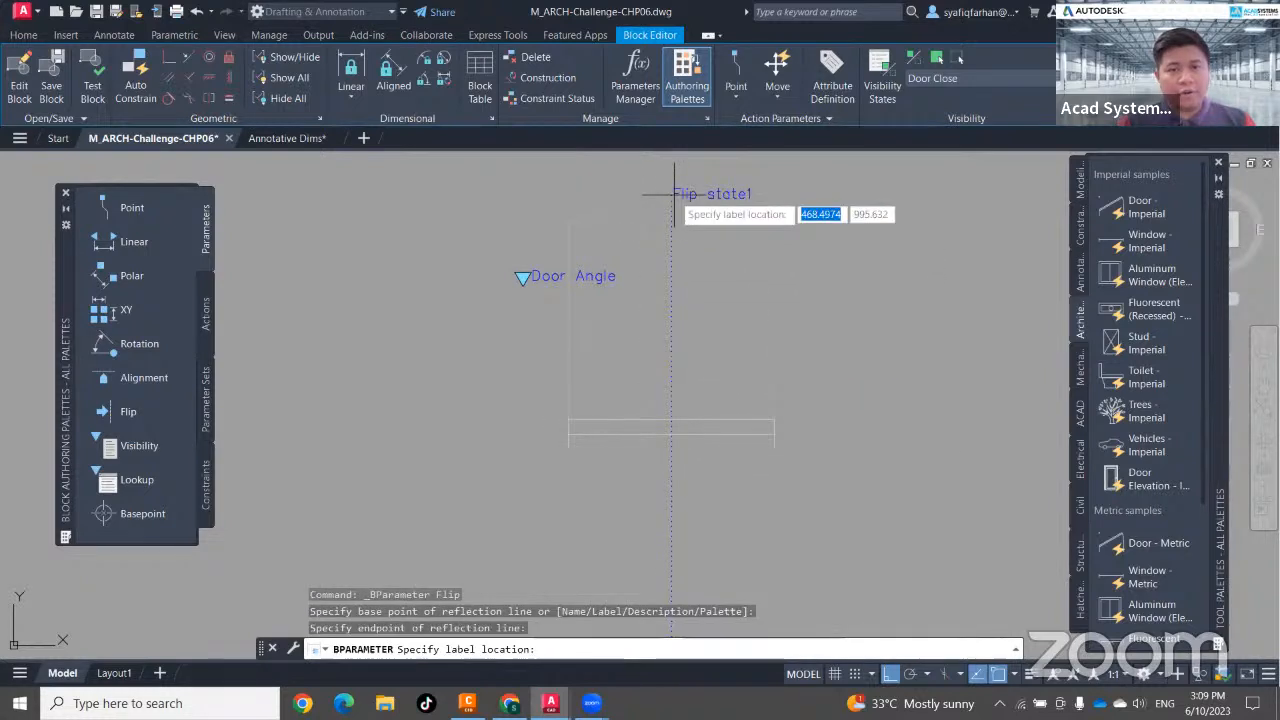
{"action": "left_click", "coordinate": [685, 208]}
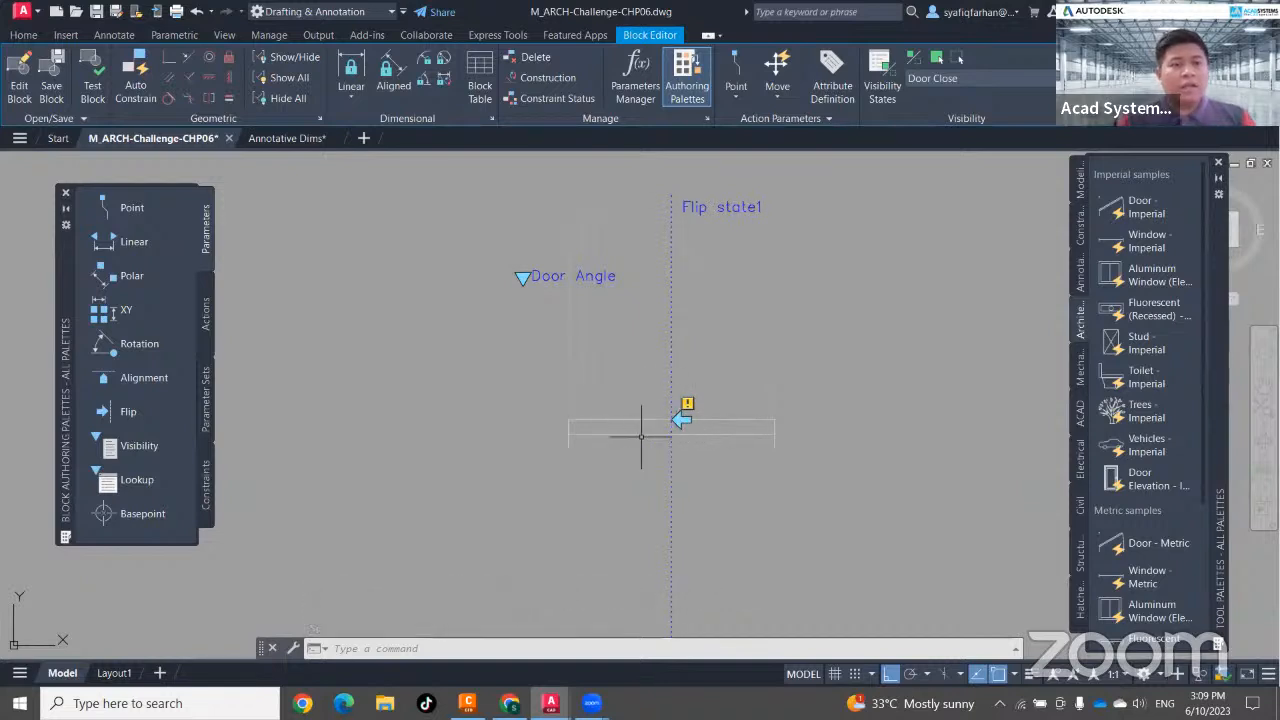
Add a flip action to the flip parameter with all the door geometry selected, and close the Block Editor saving the changes.
{"action": "left_click_drag", "start_coordinate": [66, 371], "coordinate": [249, 366]}
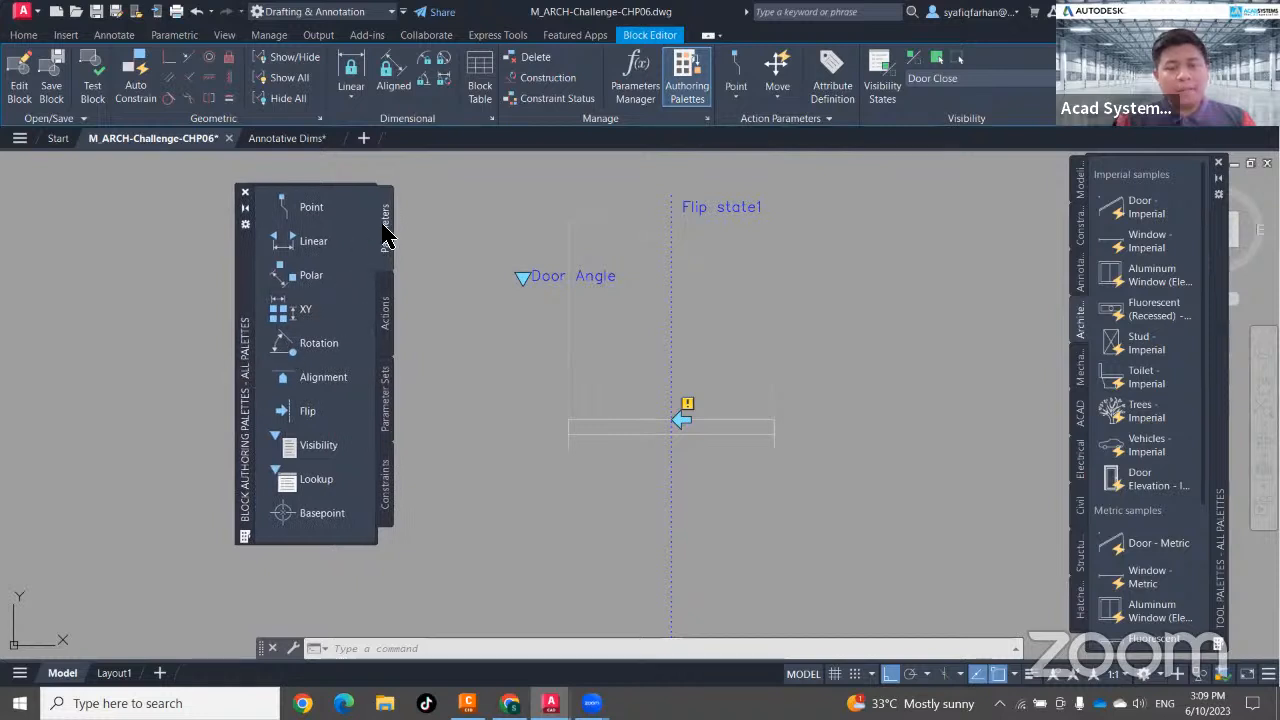
{"action": "left_click", "coordinate": [387, 316]}
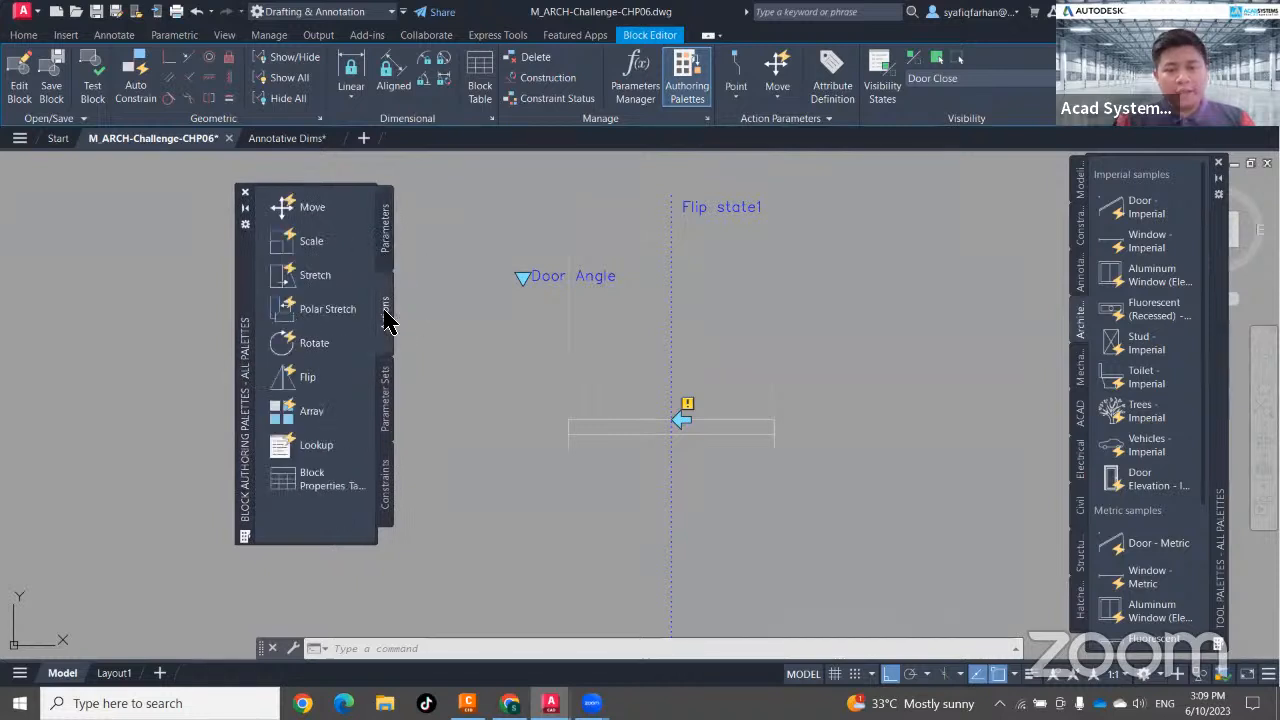
{"action": "left_click", "coordinate": [305, 382]}
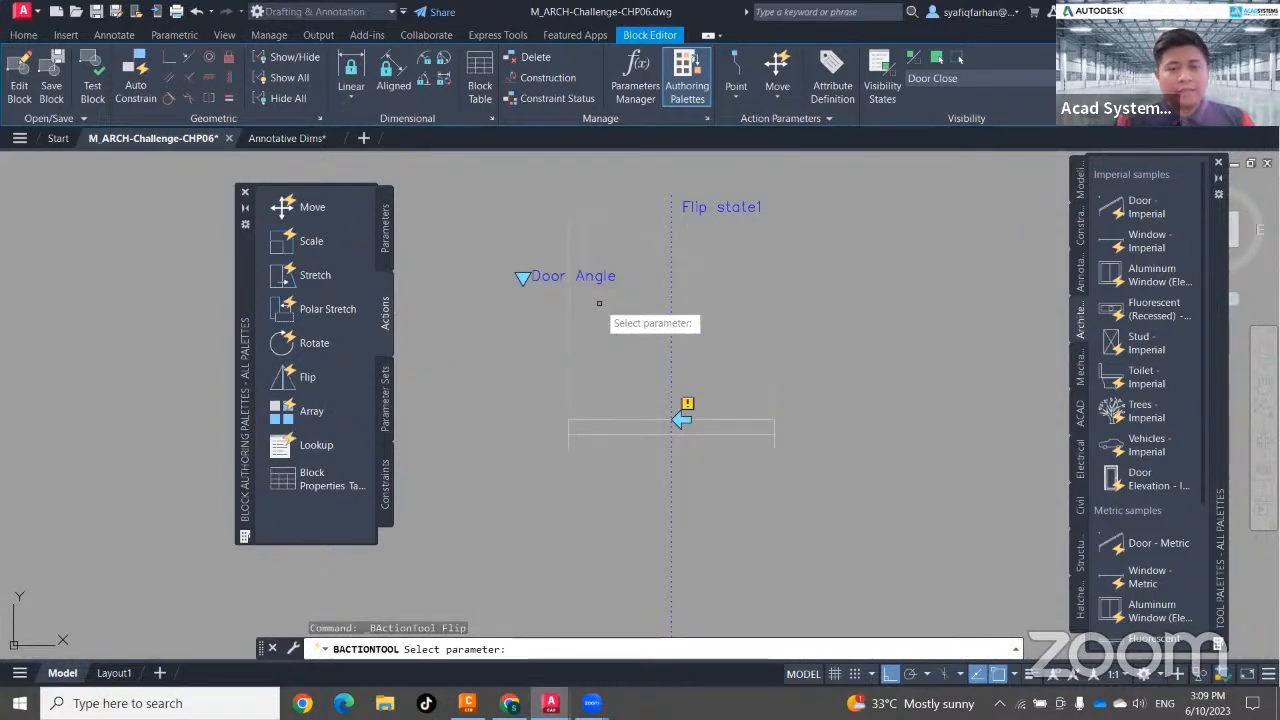
{"action": "left_click", "coordinate": [672, 308]}
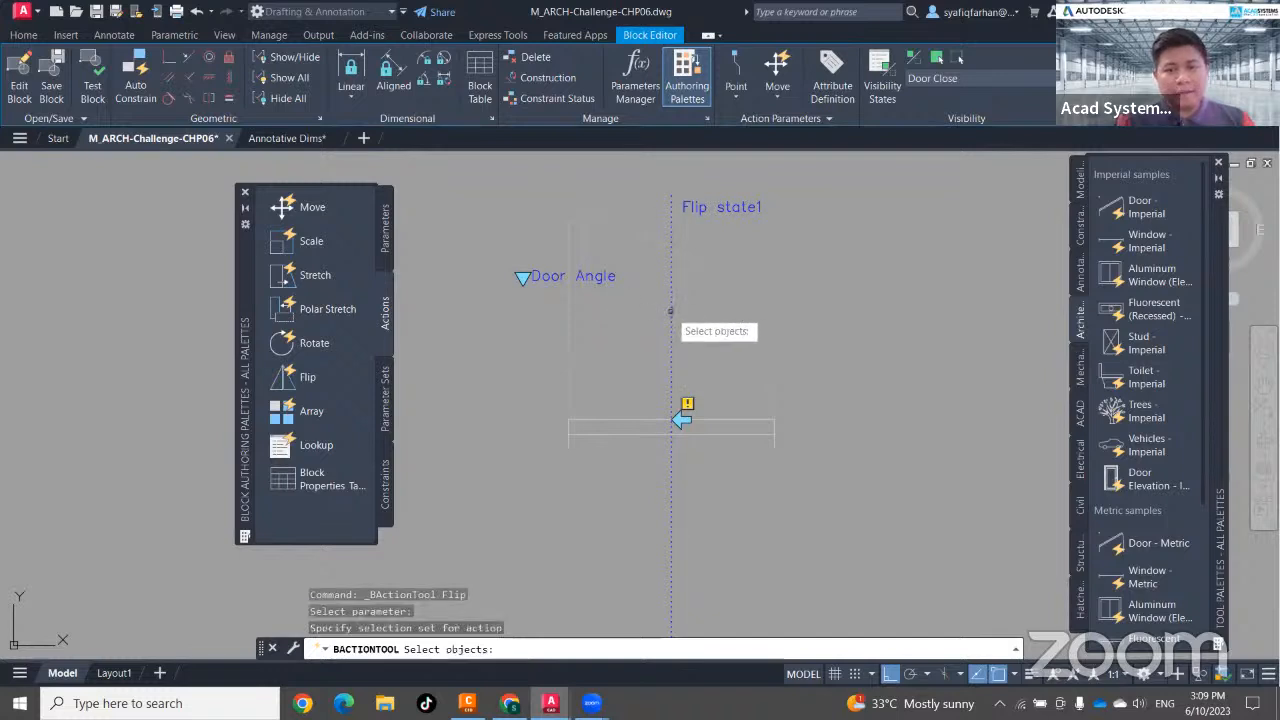
{"action": "left_click", "coordinate": [800, 474]}
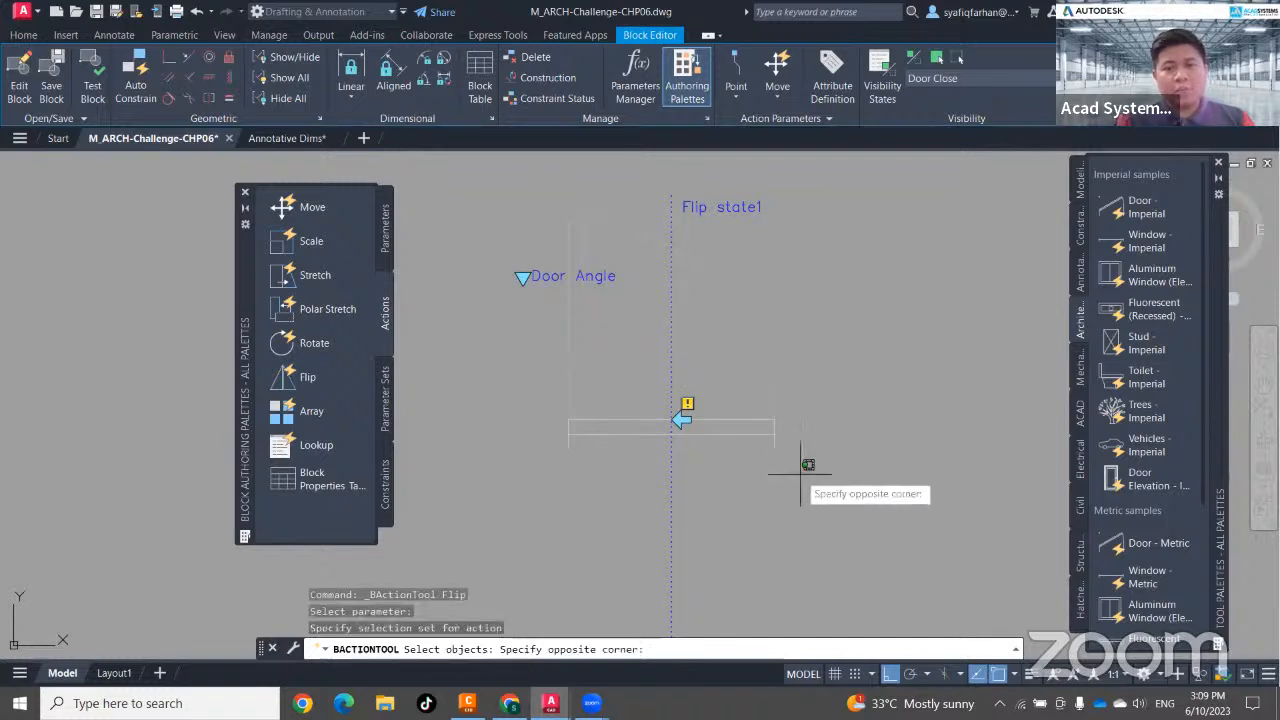
{"action": "left_click", "coordinate": [521, 195]}
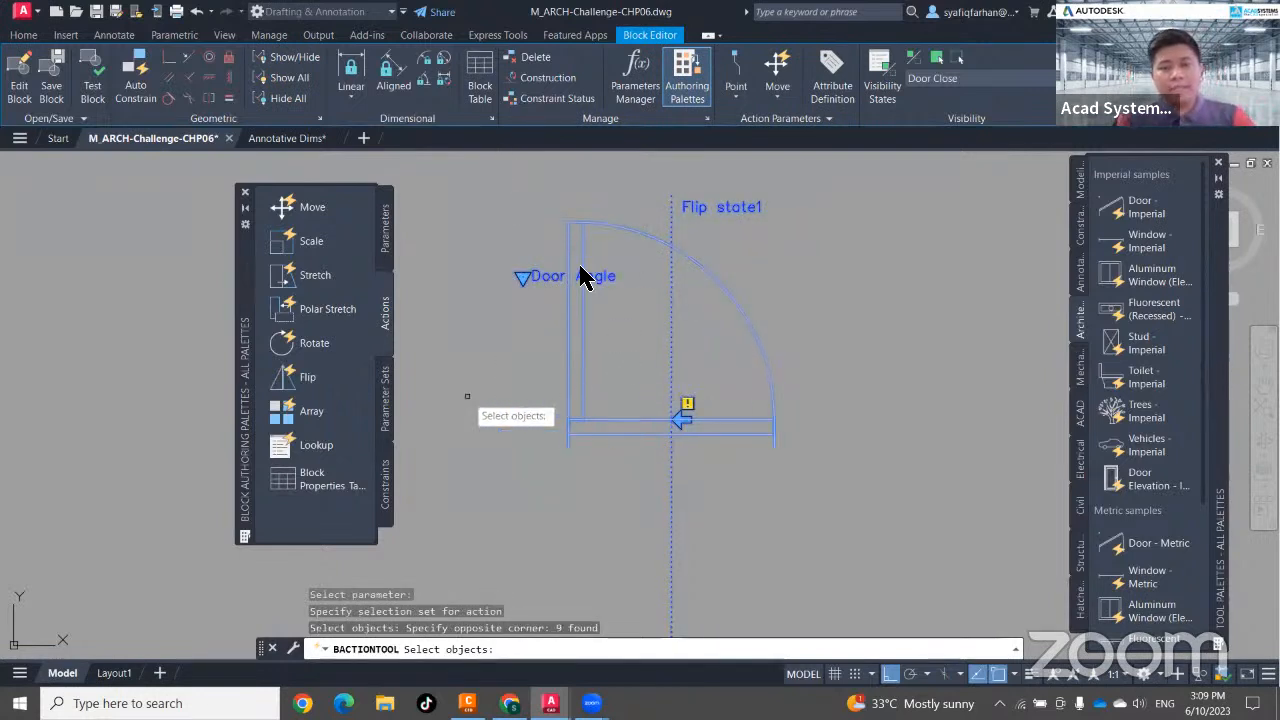
{"action": "key", "text": "Return"}
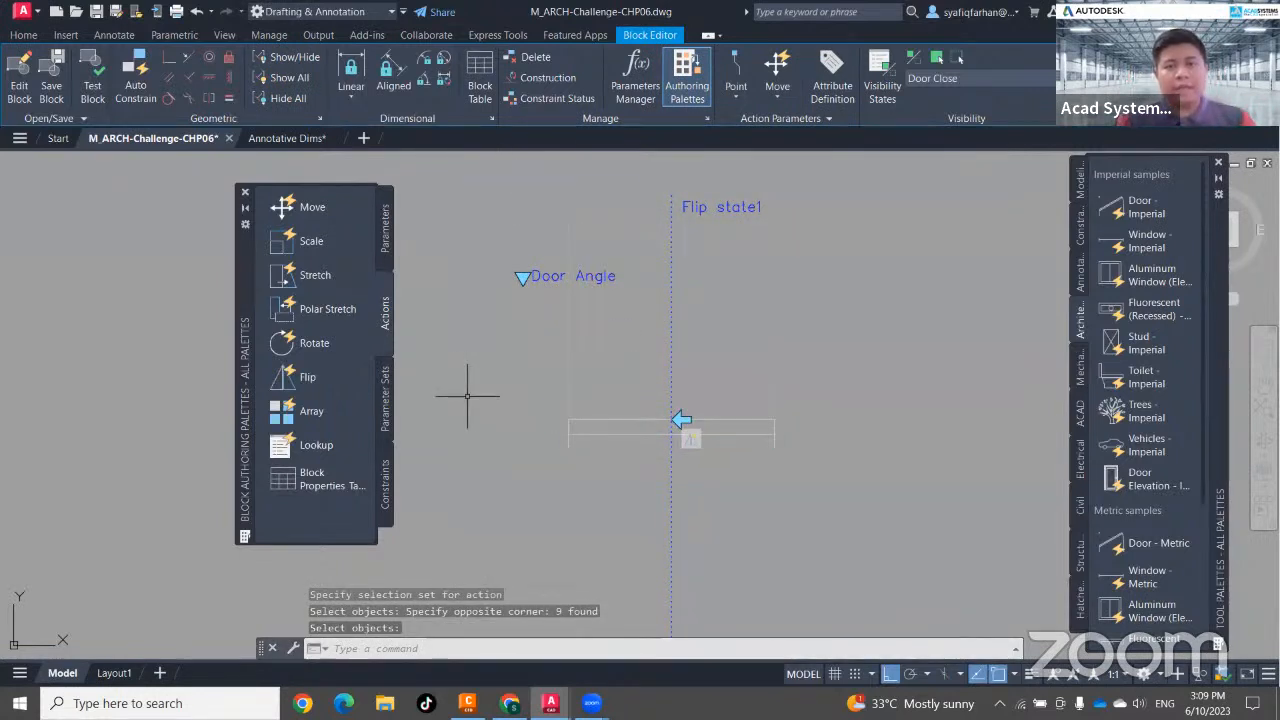
{"action": "left_click", "coordinate": [1082, 78]}
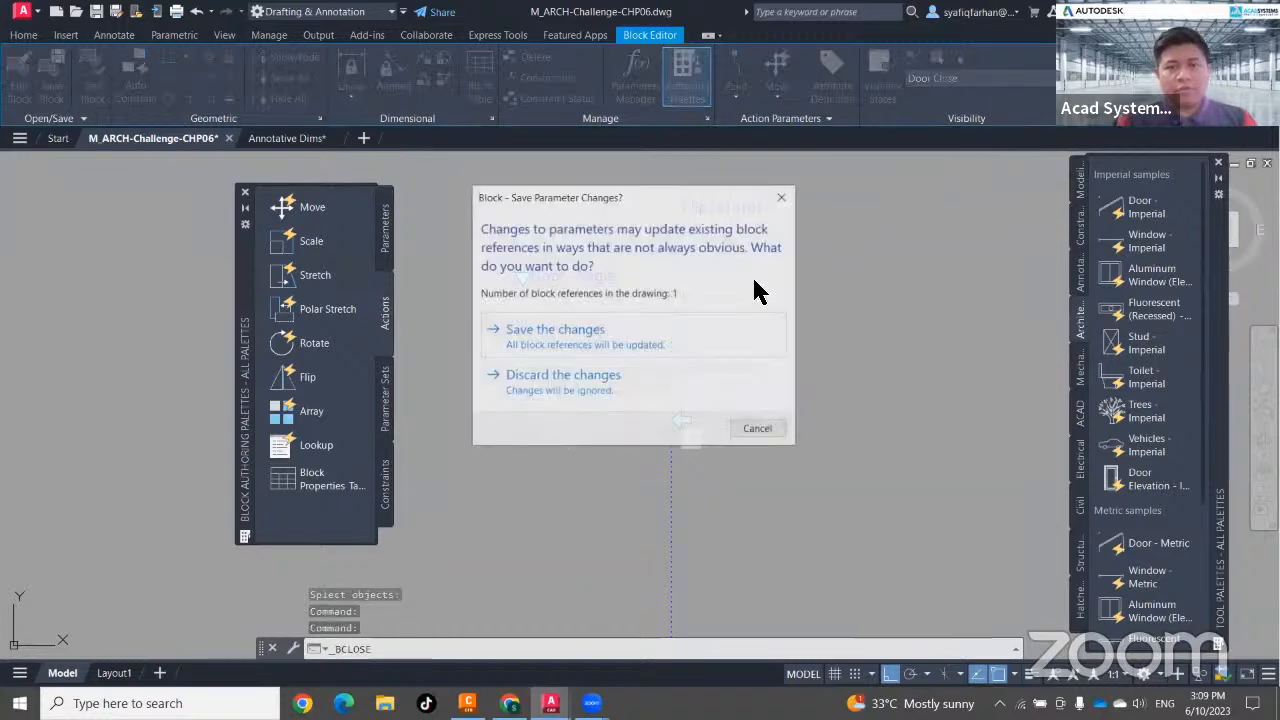
{"action": "left_click", "coordinate": [657, 331]}
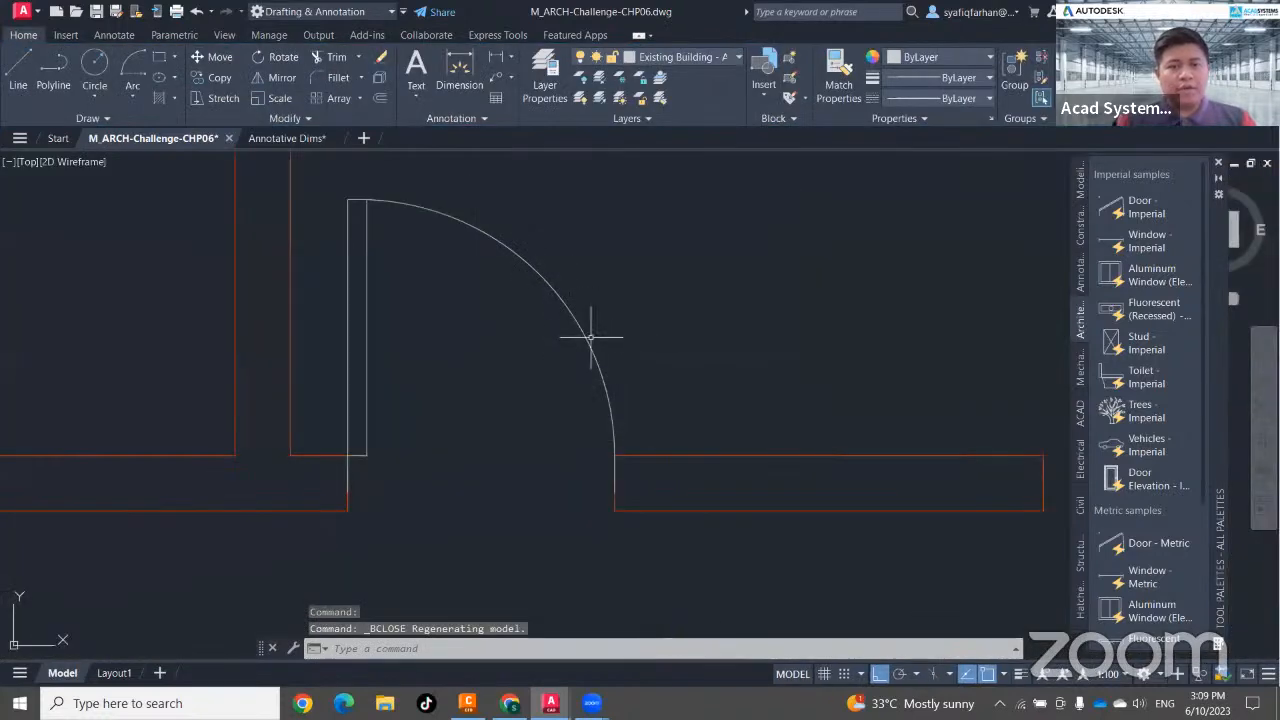
Check the inserted door's Door Close and Door Open (90) states for the flip control, ending on Door Open (90).
{"action": "left_click", "coordinate": [588, 337]}
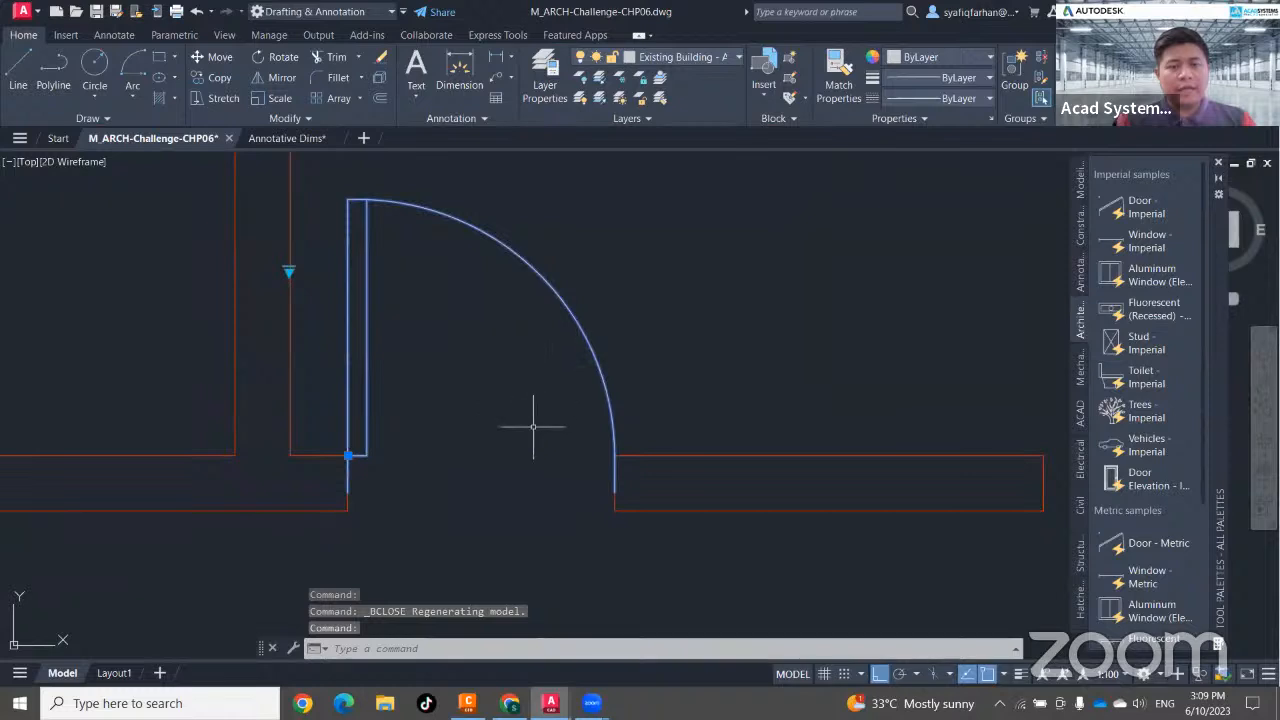
{"action": "left_click", "coordinate": [288, 271]}
{"action": "left_click", "coordinate": [341, 297]}
{"action": "left_click", "coordinate": [288, 271]}
{"action": "left_click", "coordinate": [336, 296]}
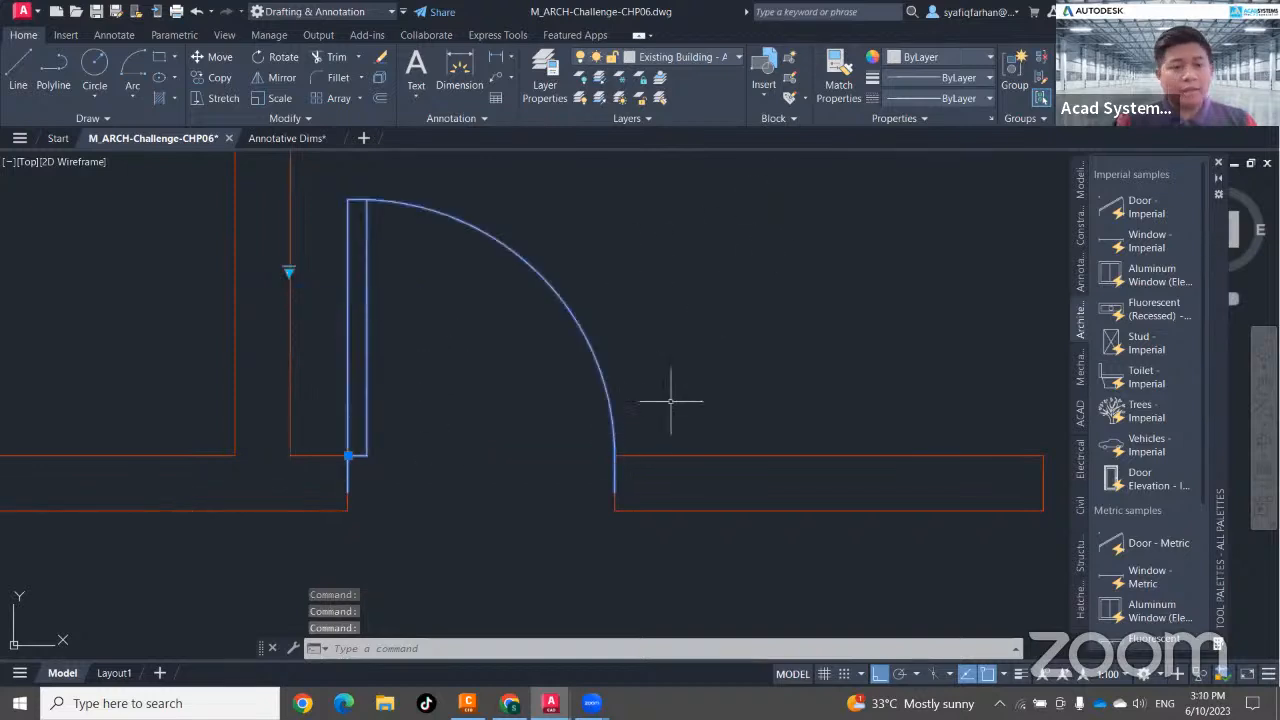
Reopen the door block, make the flip parameter visible in the Door Open (90) state, and close the Block Editor saving the changes.
{"action": "right_click", "coordinate": [560, 300]}
{"action": "left_click", "coordinate": [620, 276]}
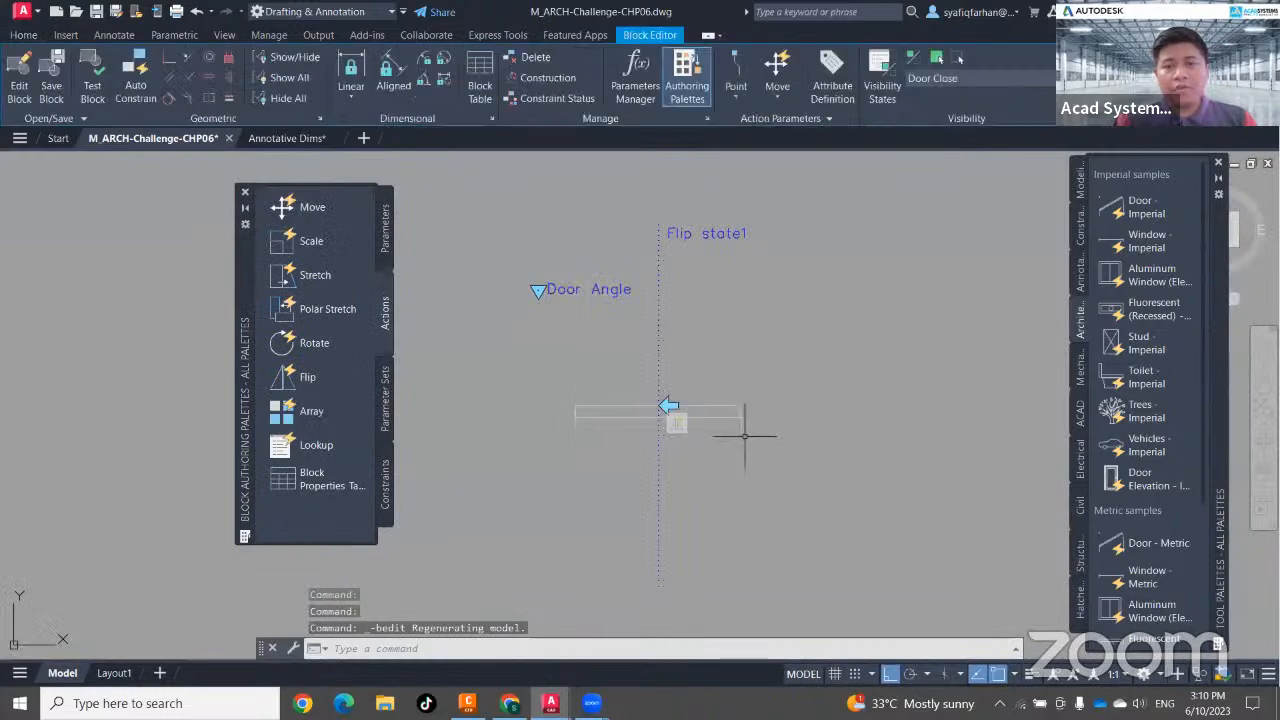
{"action": "left_click", "coordinate": [934, 80]}
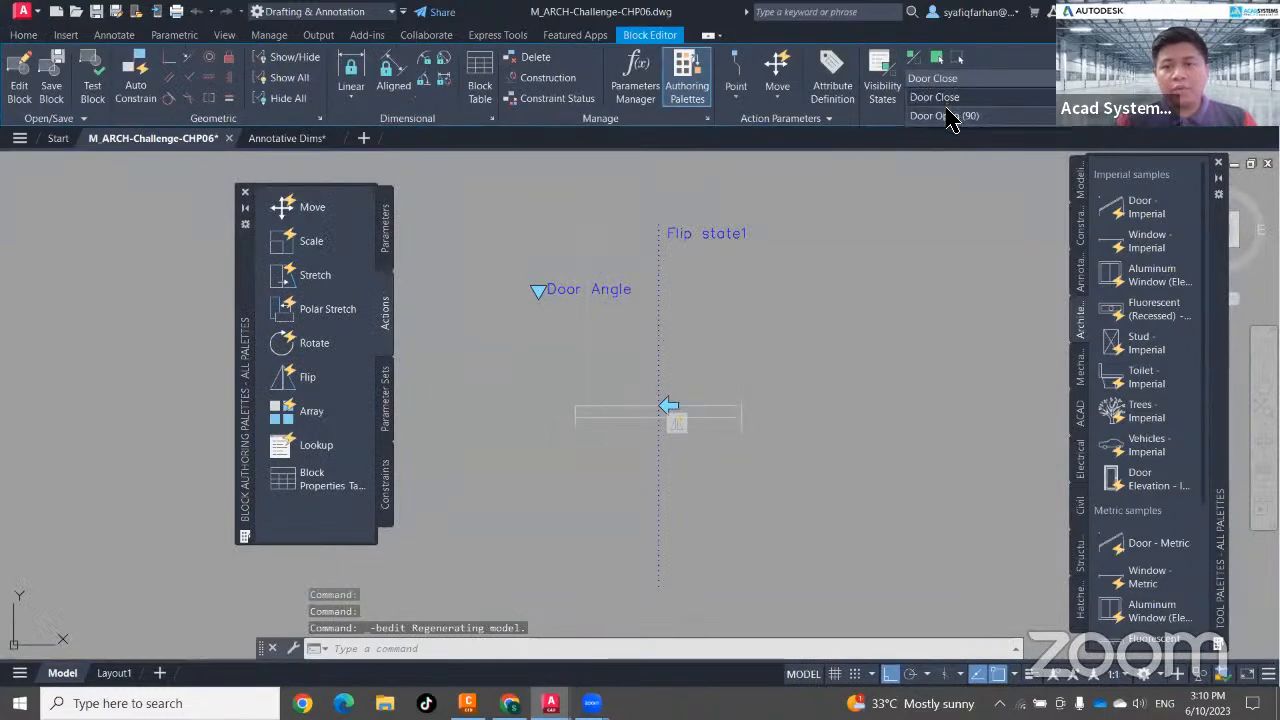
{"action": "left_click", "coordinate": [945, 116]}
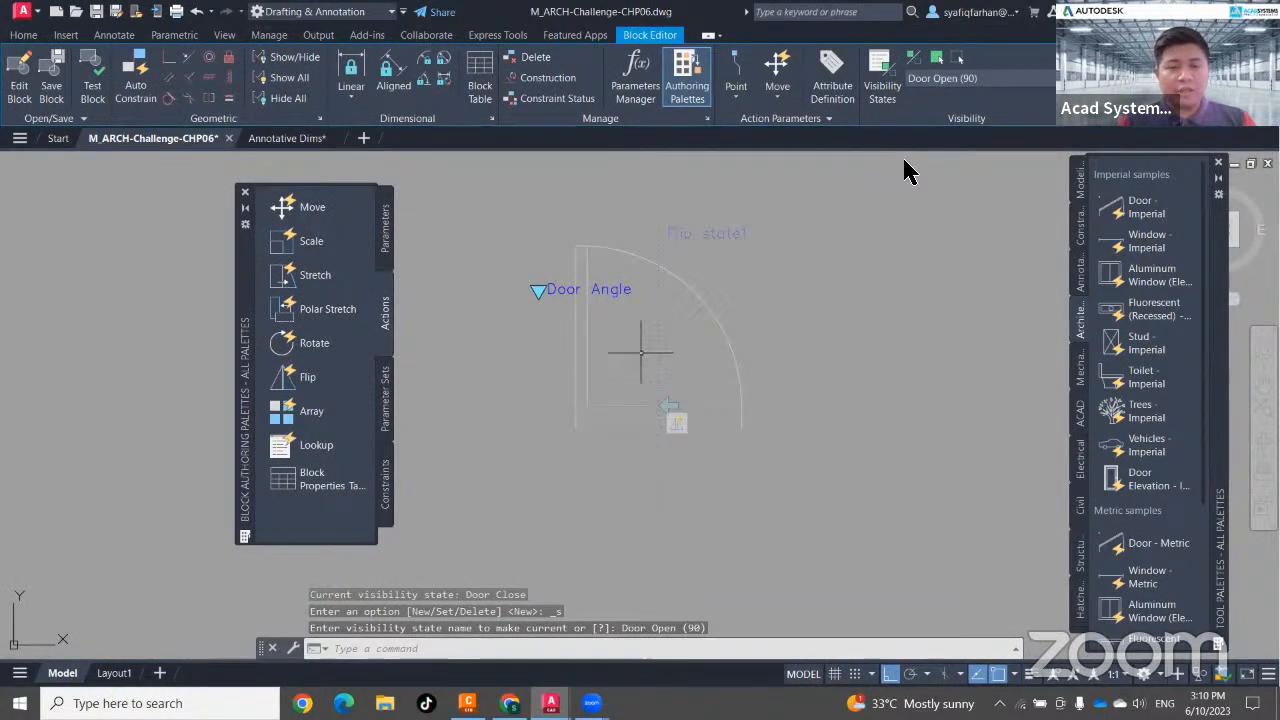
{"action": "left_click", "coordinate": [679, 361]}
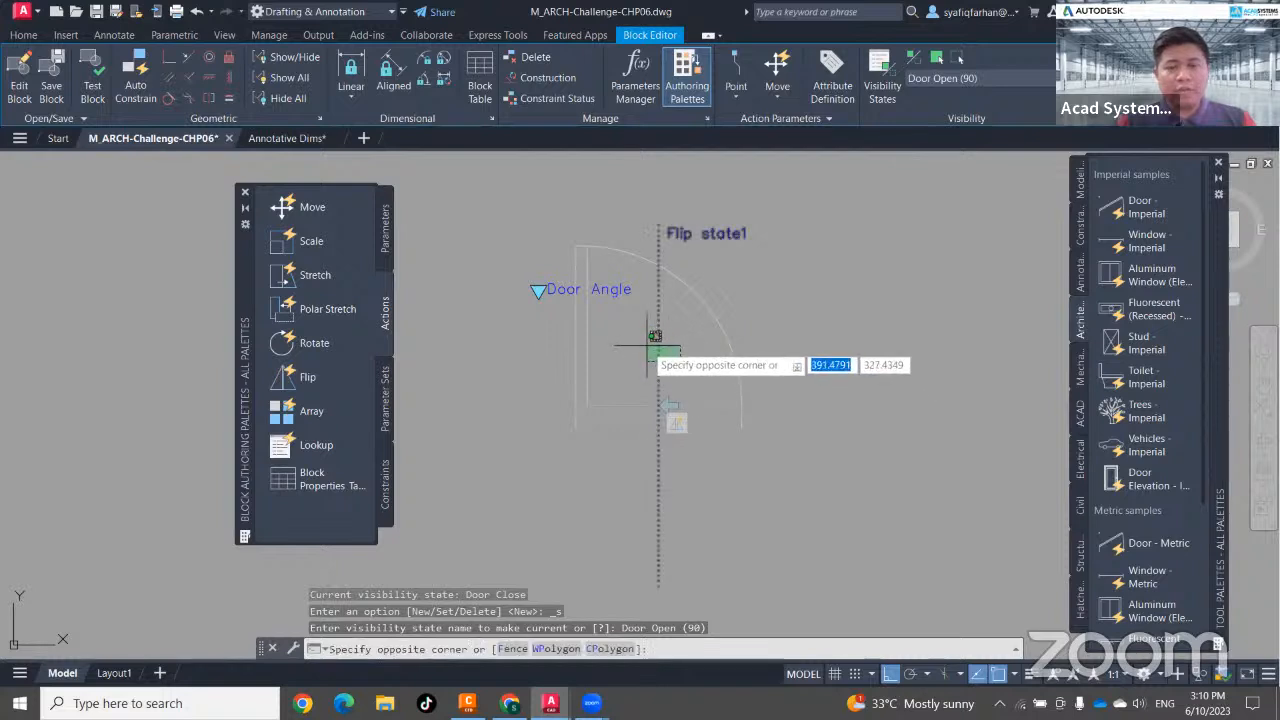
{"action": "left_click", "coordinate": [645, 372]}
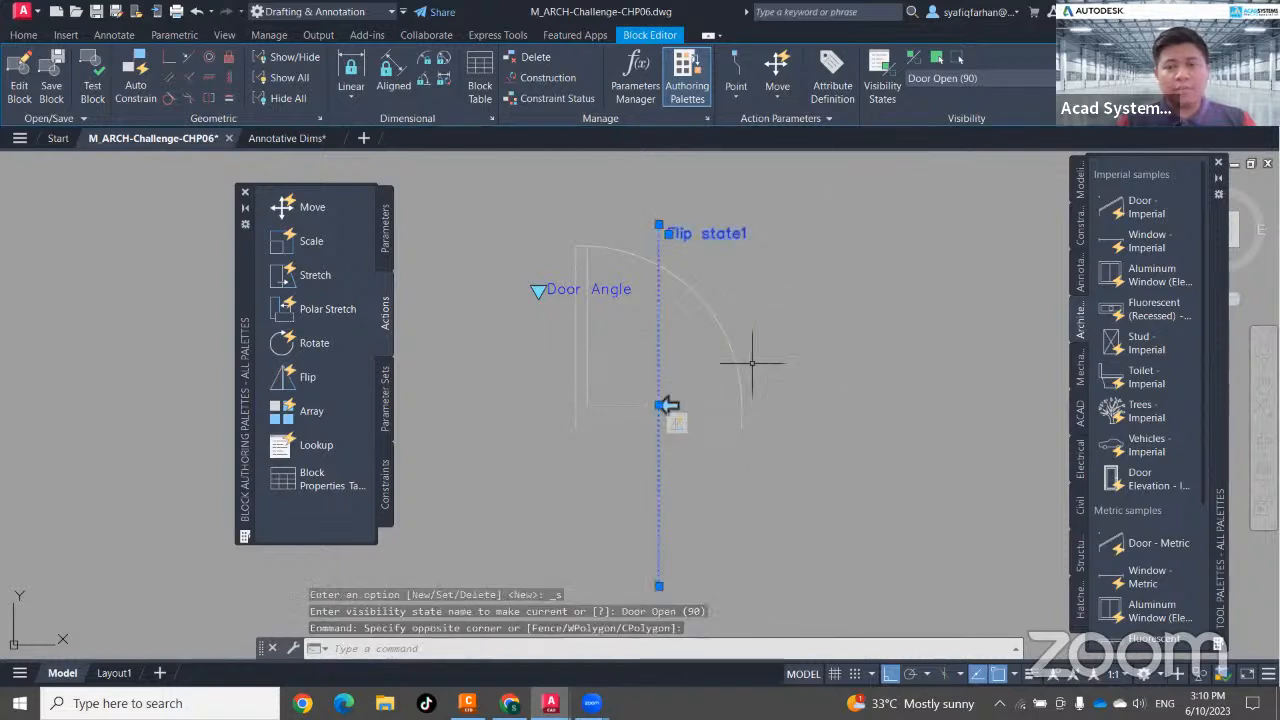
{"action": "left_click", "coordinate": [940, 60]}
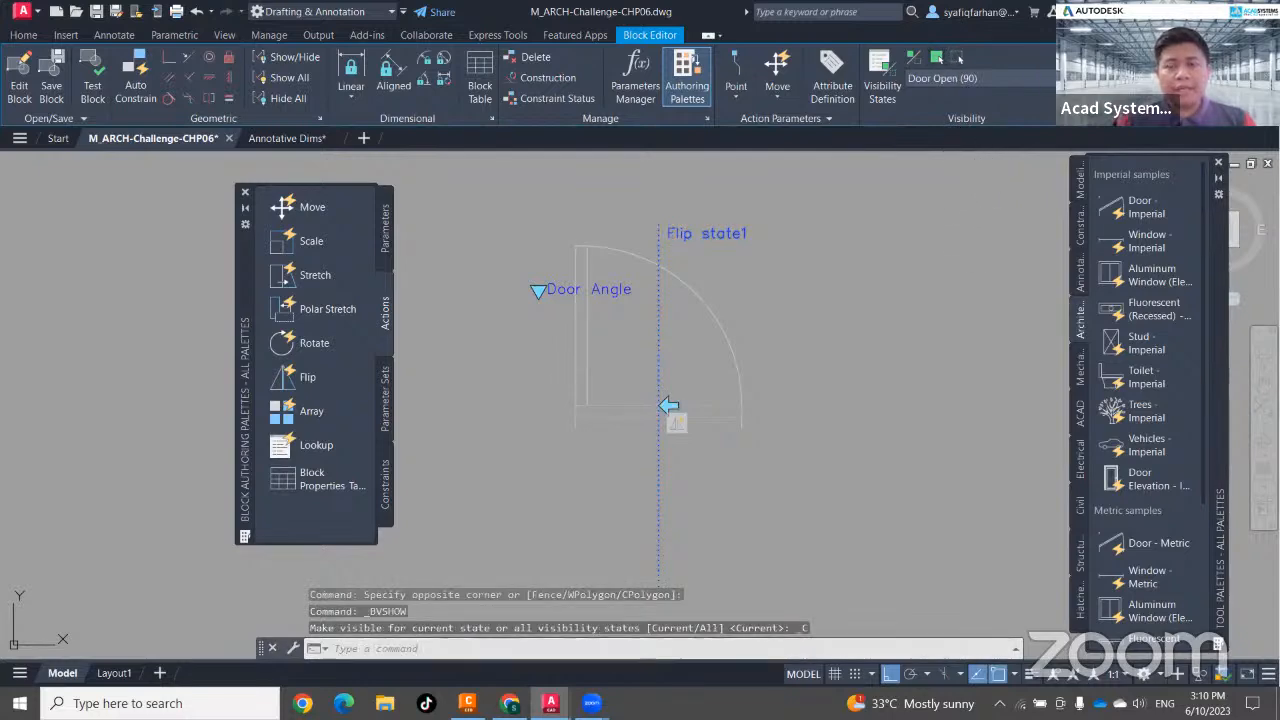
{"action": "left_click", "coordinate": [651, 337]}
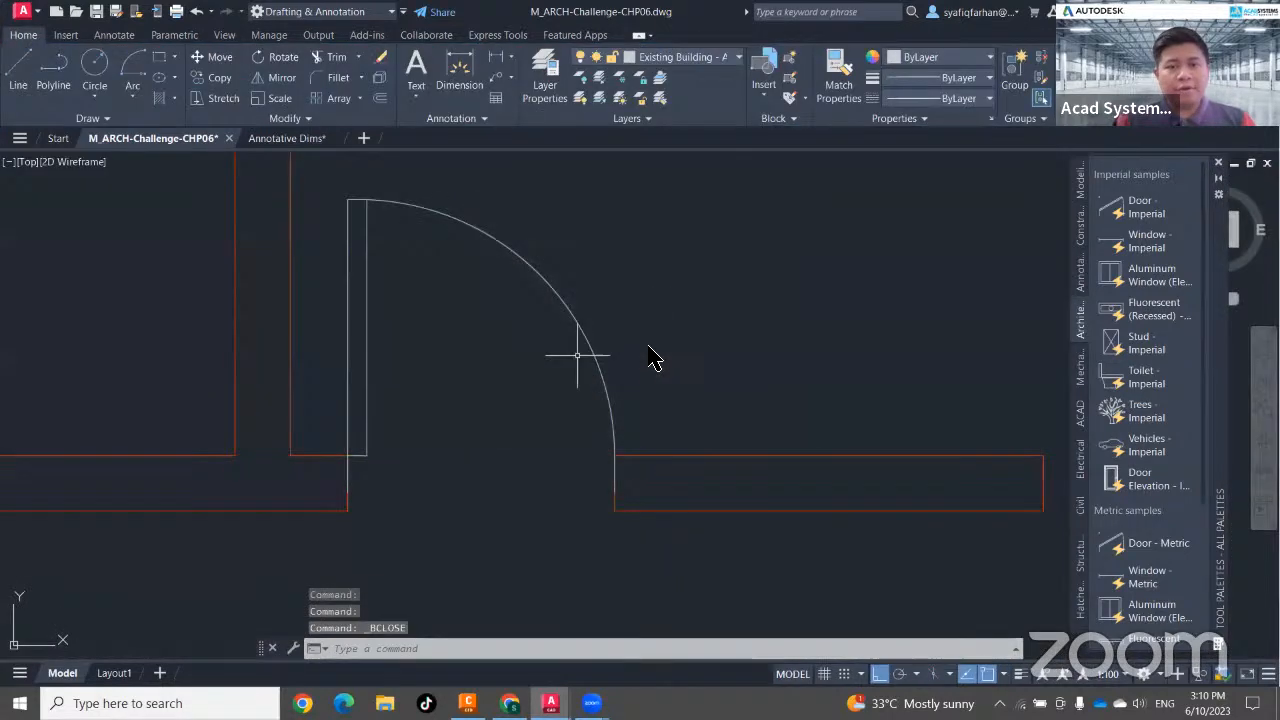
Test the flip control on the inserted door repeatedly, leaving its open leaf on the right side of the opening.
{"action": "left_click", "coordinate": [589, 350]}
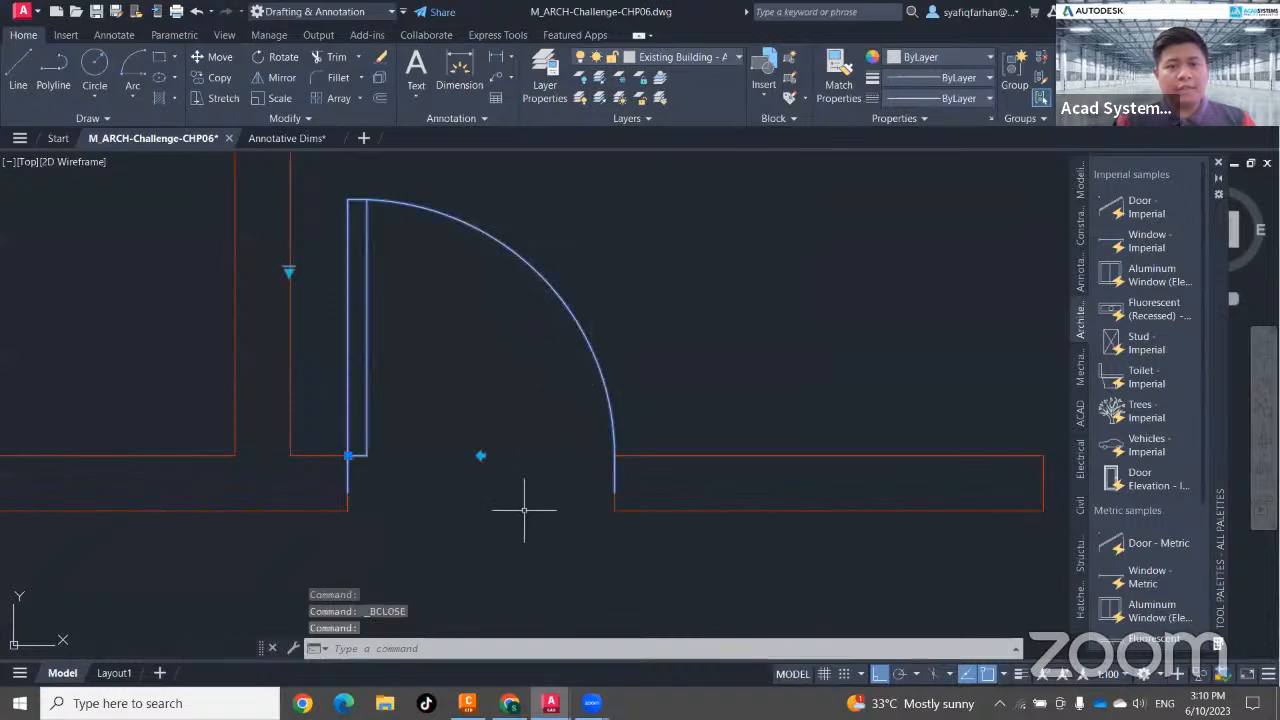
{"action": "left_click", "coordinate": [481, 456]}
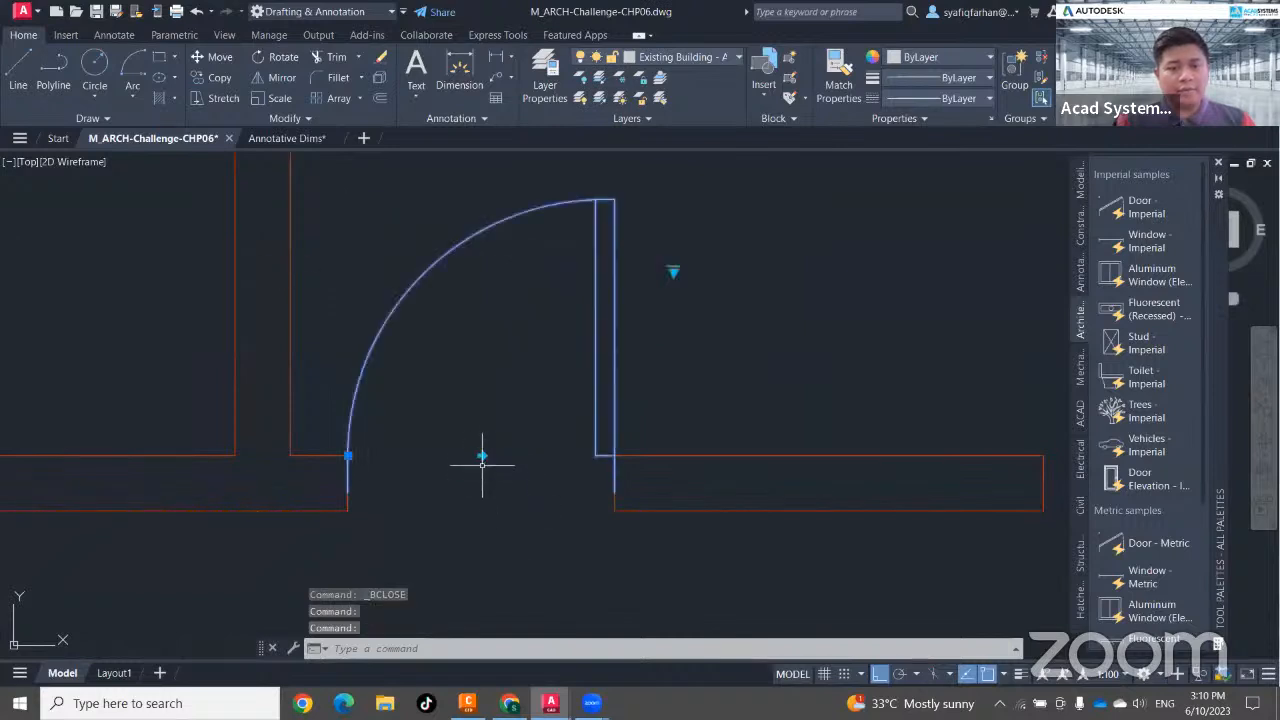
{"action": "left_click", "coordinate": [481, 456]}
{"action": "left_click", "coordinate": [482, 458]}
{"action": "left_click", "coordinate": [481, 467]}
{"action": "left_click", "coordinate": [482, 457]}
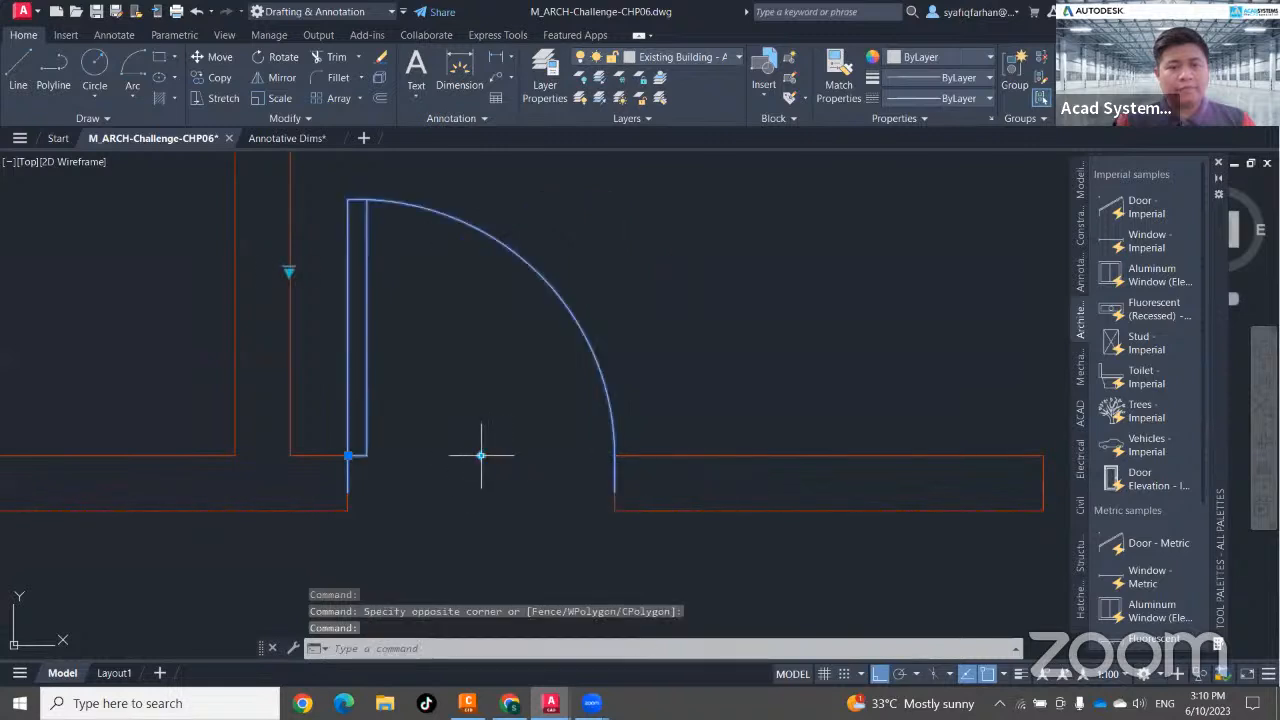
{"action": "left_click", "coordinate": [482, 457]}
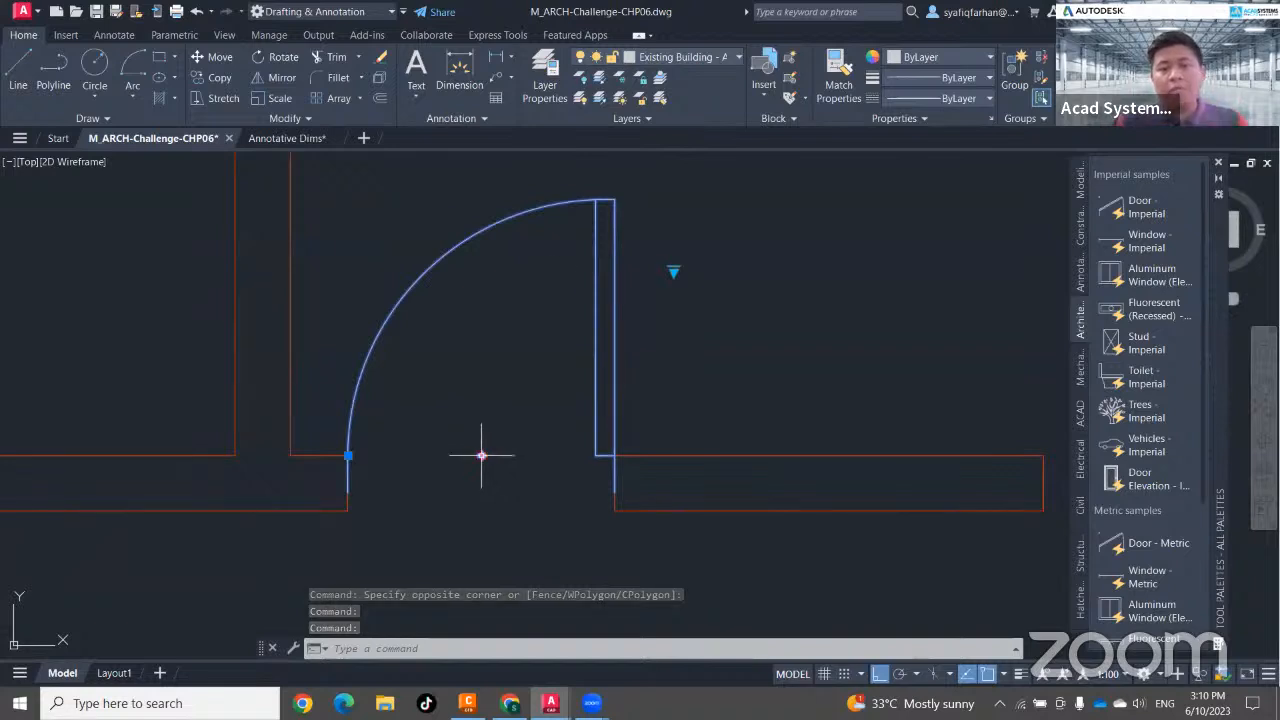
{"action": "left_click", "coordinate": [482, 457]}
{"action": "left_click", "coordinate": [480, 457]}
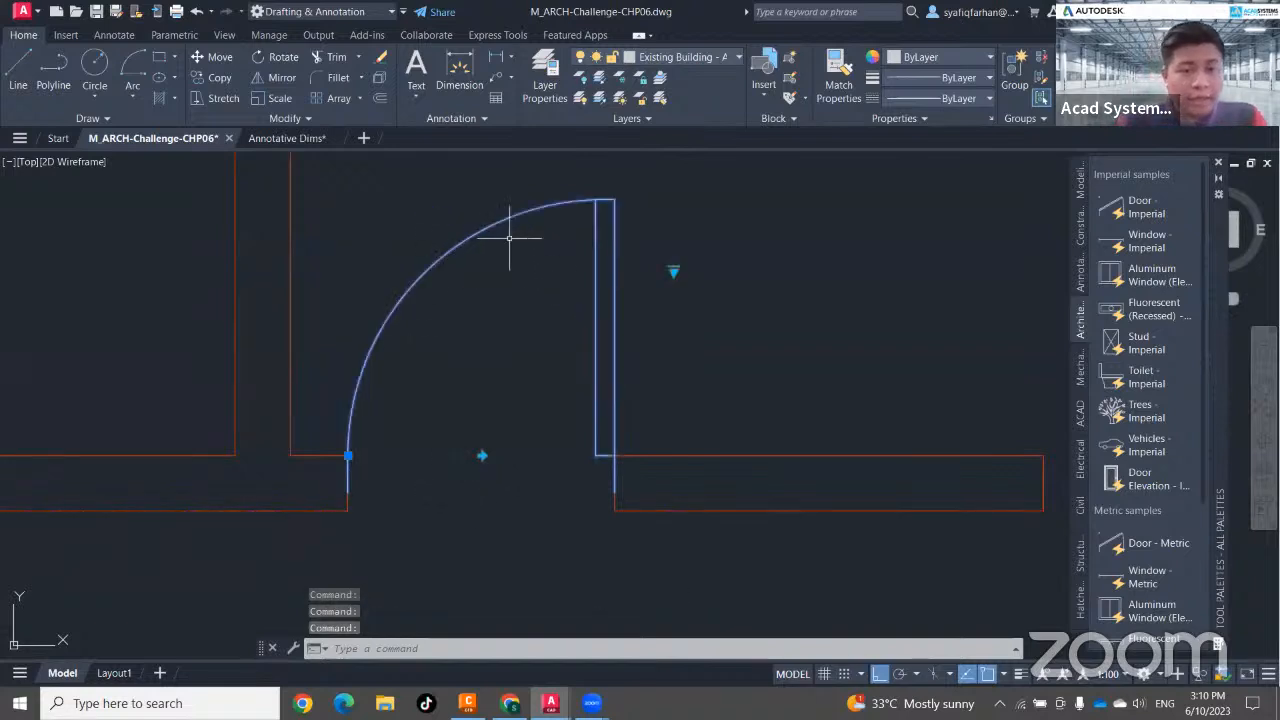
Test the visibility states of the door above the stairwell, including Open 45º and Closed, ending on Open 90º.
{"action": "scroll", "coordinate": [460, 424], "scroll_direction": "down", "scroll_amount": 1}
{"action": "middle_click_drag", "start_coordinate": [320, 382], "coordinate": [508, 548]}
{"action": "scroll", "coordinate": [720, 460], "scroll_direction": "down", "scroll_amount": 3}
{"action": "key", "text": "Escape"}
{"action": "scroll", "coordinate": [472, 299], "scroll_direction": "up", "scroll_amount": 4}
{"action": "left_click", "coordinate": [472, 298]}
{"action": "left_click", "coordinate": [450, 274]}
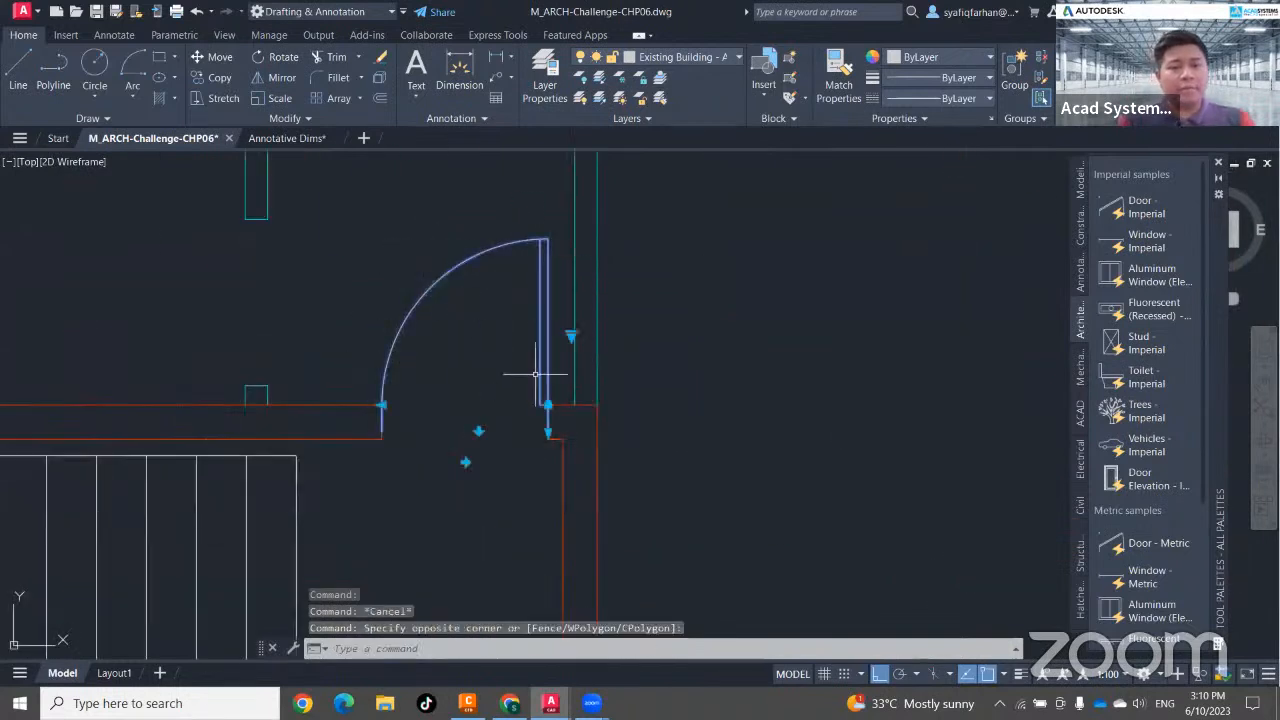
{"action": "left_click", "coordinate": [571, 335]}
{"action": "left_click", "coordinate": [612, 364]}
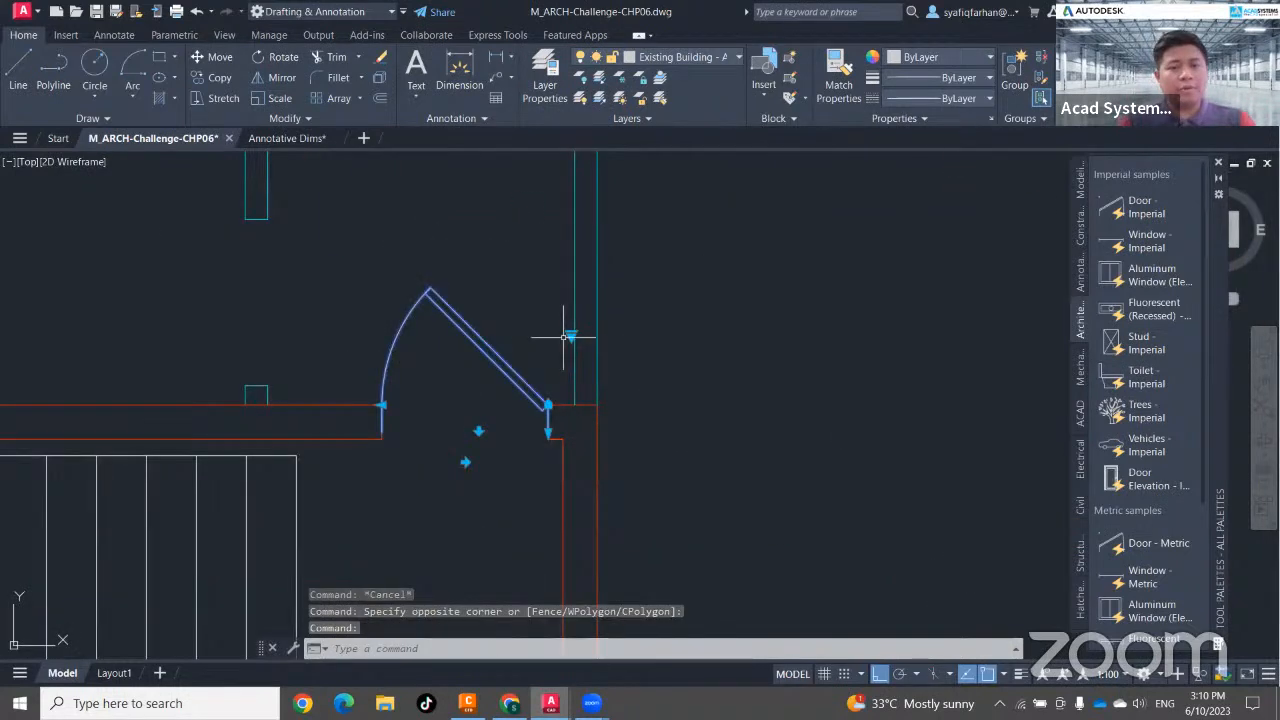
{"action": "left_click", "coordinate": [571, 335]}
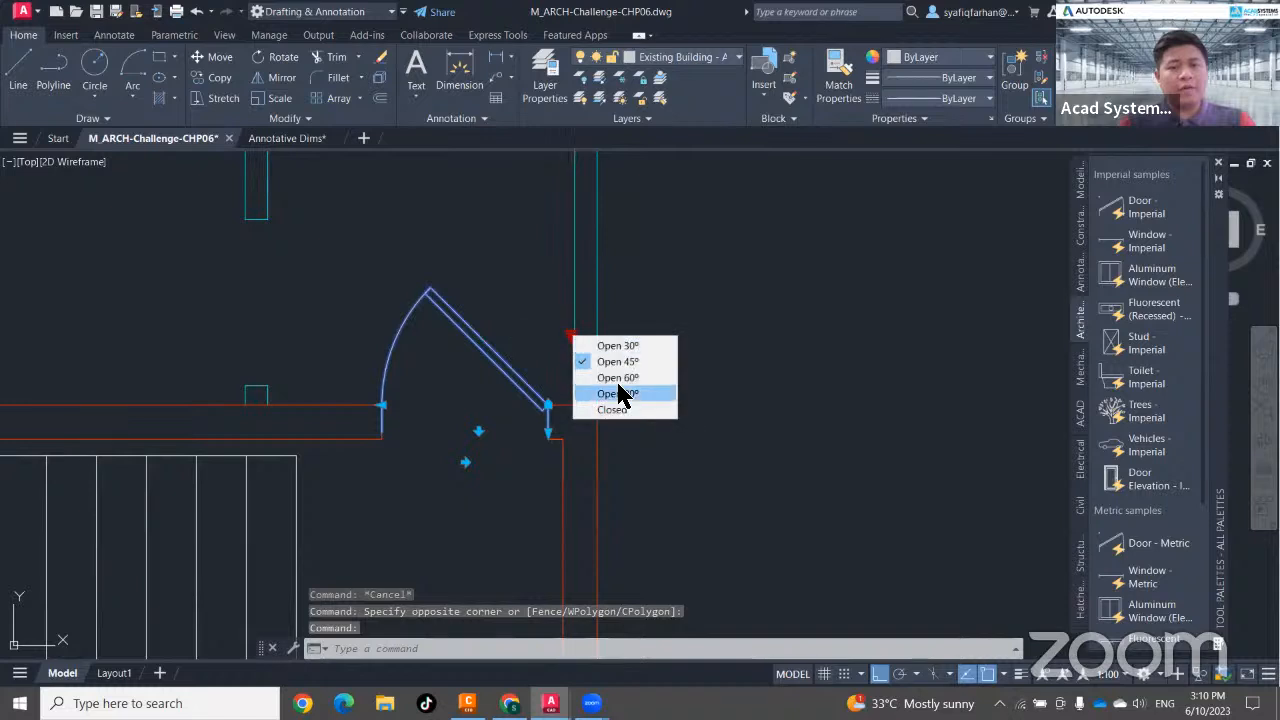
{"action": "left_click", "coordinate": [571, 335]}
{"action": "left_click", "coordinate": [610, 409]}
{"action": "left_click", "coordinate": [571, 335]}
{"action": "left_click", "coordinate": [610, 393]}
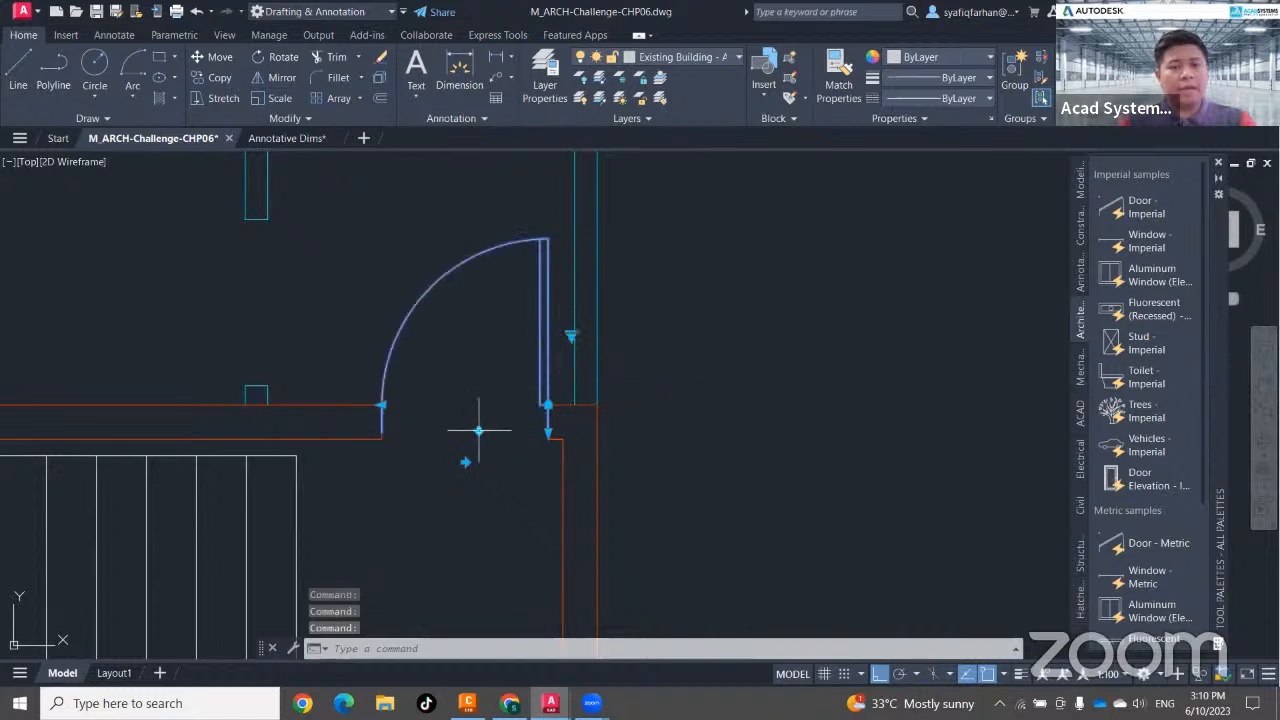
Flip the stairwell door horizontally so its open leaf sits on the left side of the opening, and deselect it.
{"action": "left_click", "coordinate": [465, 462]}
{"action": "key", "text": "Escape"}
{"action": "key", "text": "Escape"}
Copy the custom door block from the lower wall opening to five scattered spots in the empty area left of the building, with ortho off.
{"action": "scroll", "coordinate": [471, 477], "scroll_direction": "down", "scroll_amount": 3}
{"action": "middle_click_drag", "start_coordinate": [491, 494], "coordinate": [546, 389]}
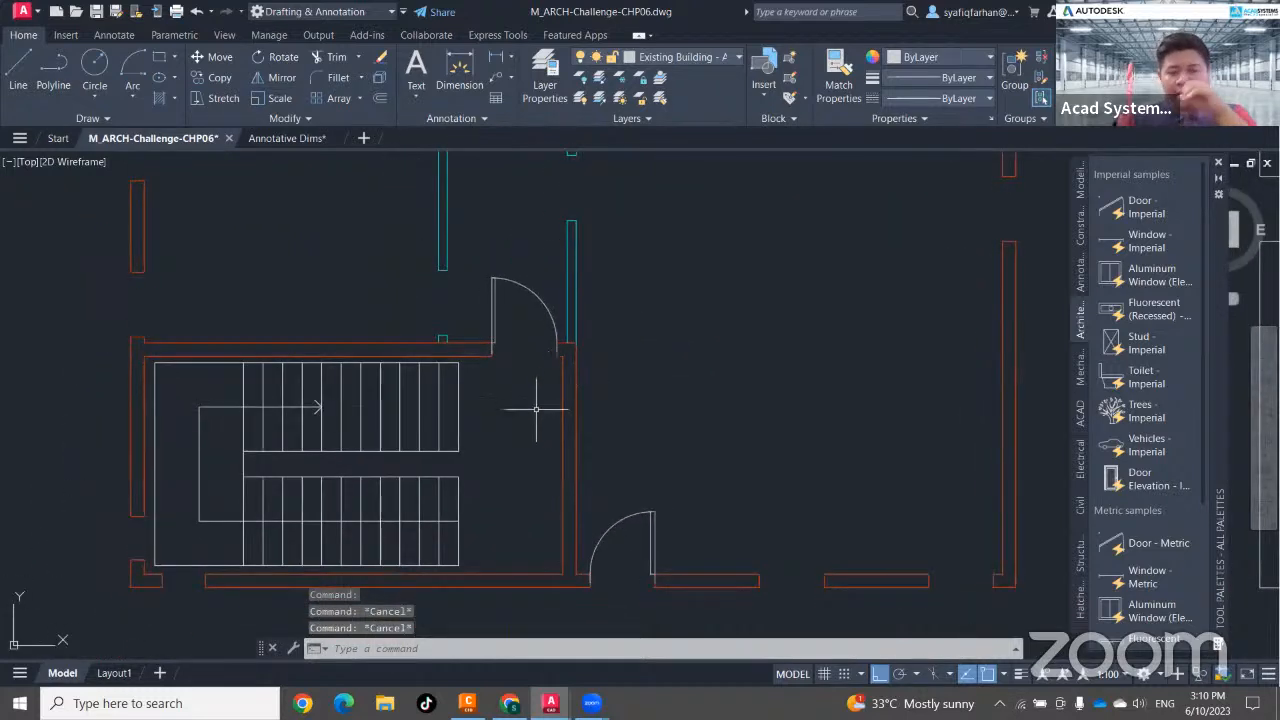
{"action": "middle_click_drag", "start_coordinate": [568, 452], "coordinate": [604, 402]}
{"action": "left_click", "coordinate": [698, 479]}
{"action": "left_click", "coordinate": [663, 448]}
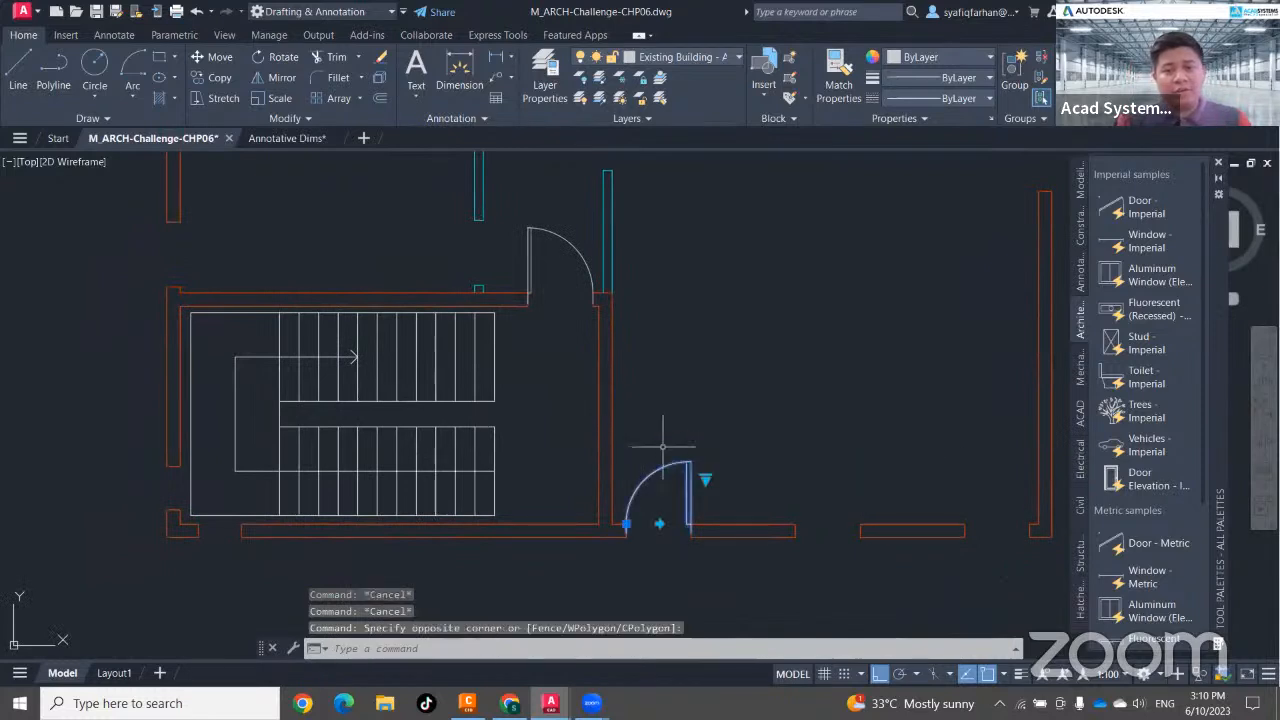
{"action": "middle_click_drag", "start_coordinate": [728, 463], "coordinate": [708, 375]}
{"action": "type", "text": "co"}
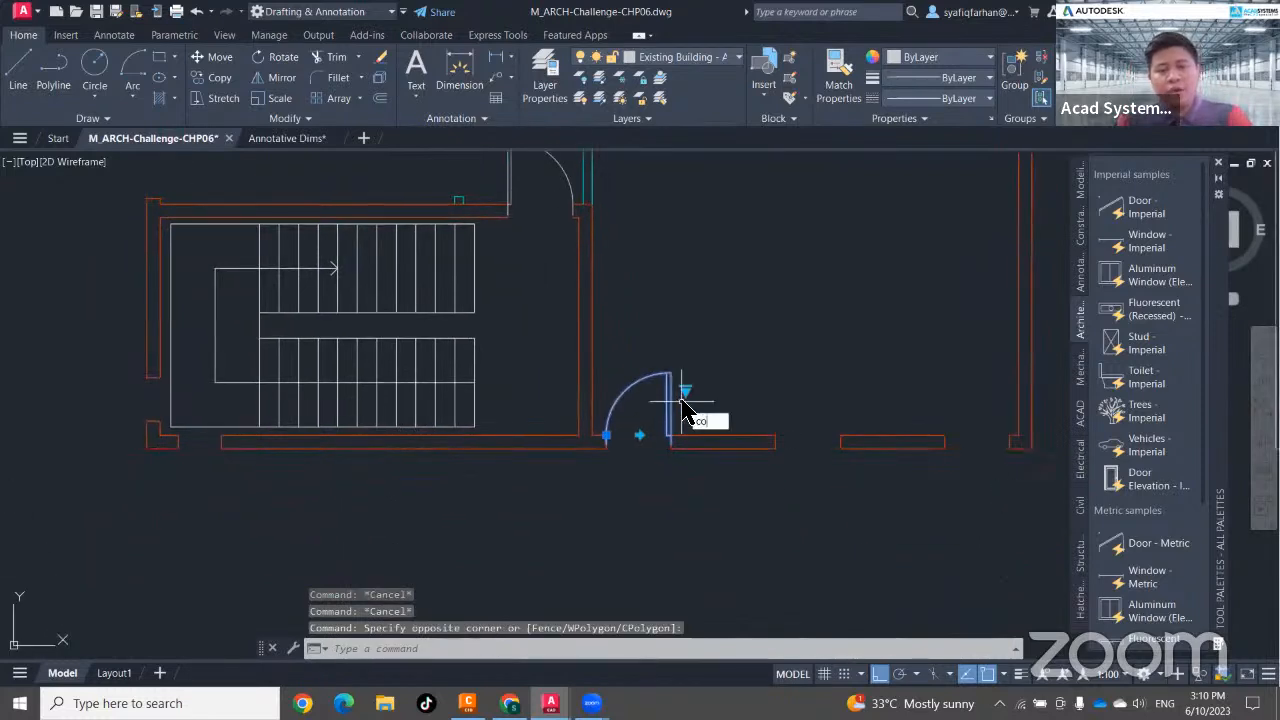
{"action": "key", "text": "Return"}
{"action": "middle_click_drag", "start_coordinate": [246, 426], "coordinate": [434, 382]}
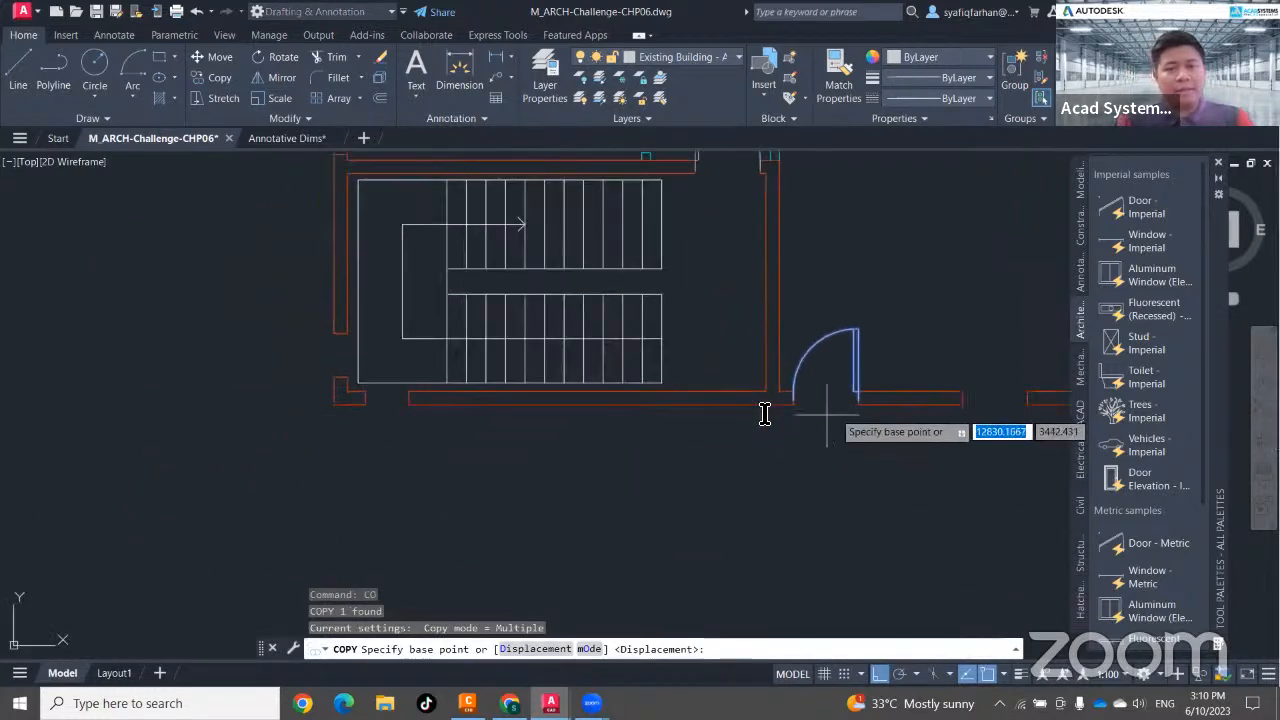
{"action": "left_click", "coordinate": [857, 395]}
{"action": "mouse_move", "coordinate": [215, 462]}
{"action": "middle_mouse_down"}
{"action": "mouse_move", "coordinate": [457, 517]}
{"action": "mouse_move", "coordinate": [545, 490]}
{"action": "middle_mouse_up"}
{"action": "key", "text": "F8"}
{"action": "left_click", "coordinate": [424, 463]}
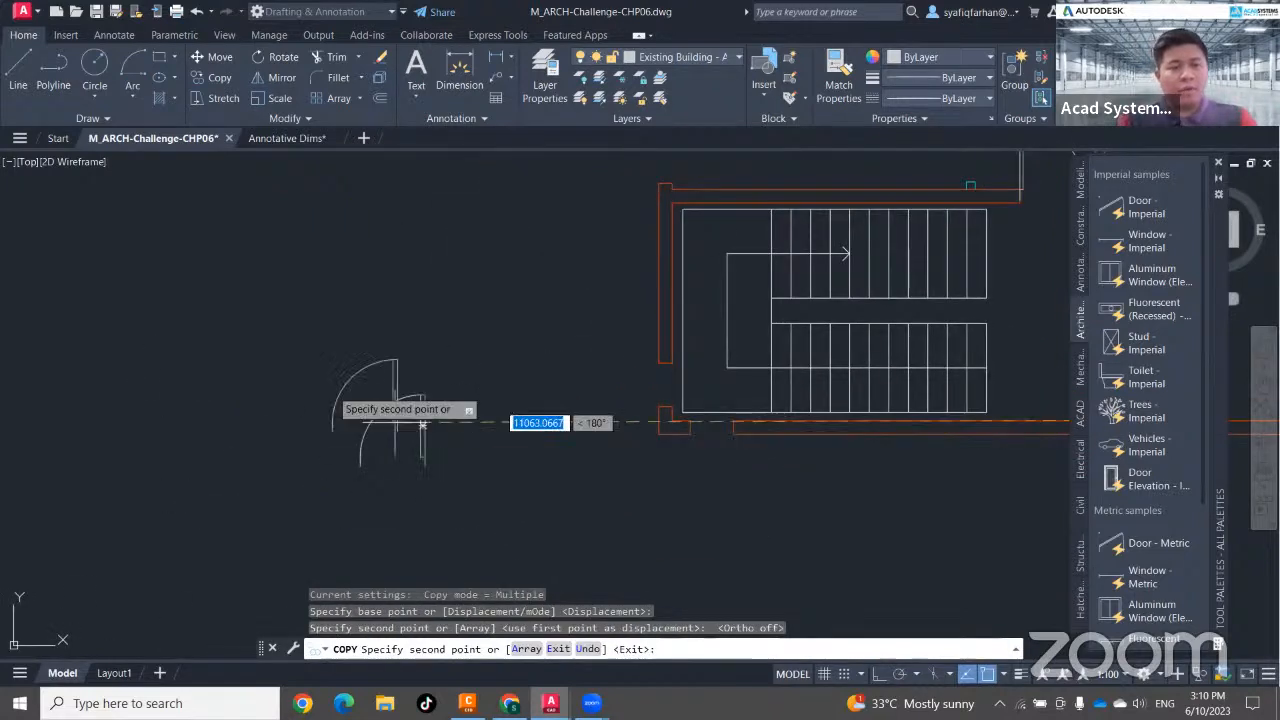
{"action": "left_click", "coordinate": [225, 325]}
{"action": "left_click", "coordinate": [129, 448]}
{"action": "left_click", "coordinate": [446, 272]}
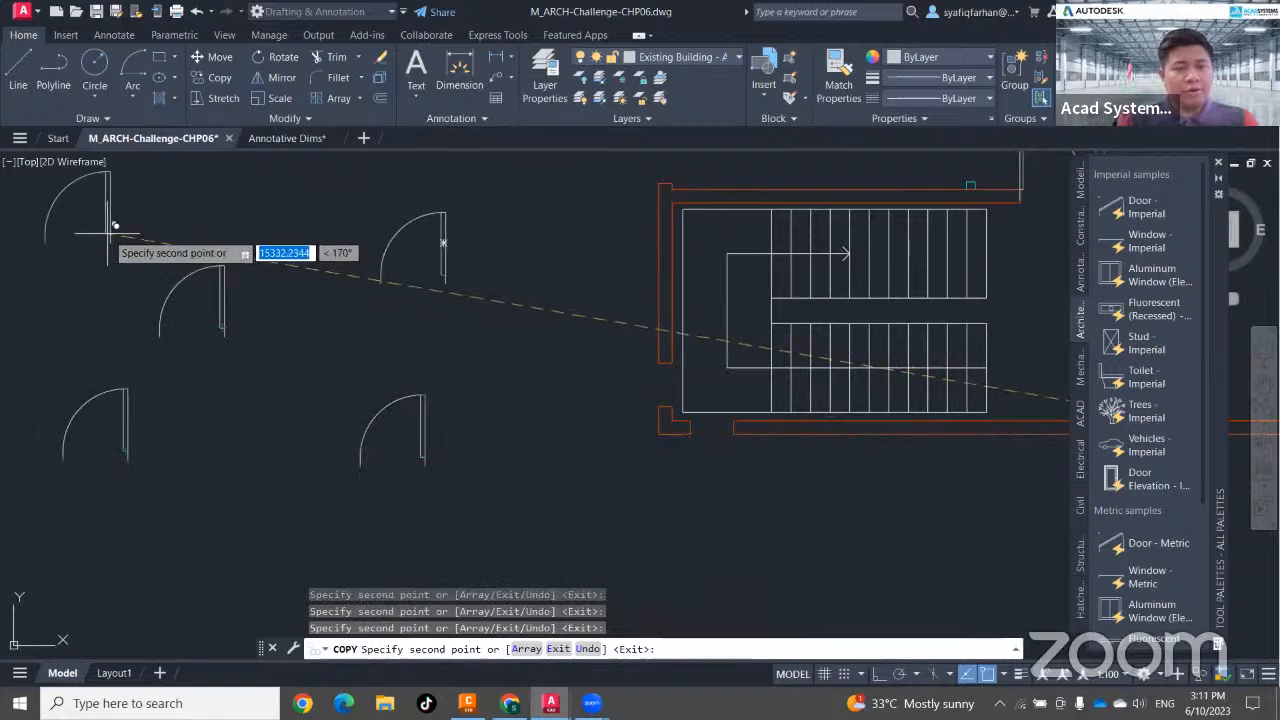
{"action": "left_click", "coordinate": [111, 232]}
{"action": "key", "text": "Escape"}
{"action": "middle_click_drag", "start_coordinate": [332, 400], "coordinate": [469, 416]}
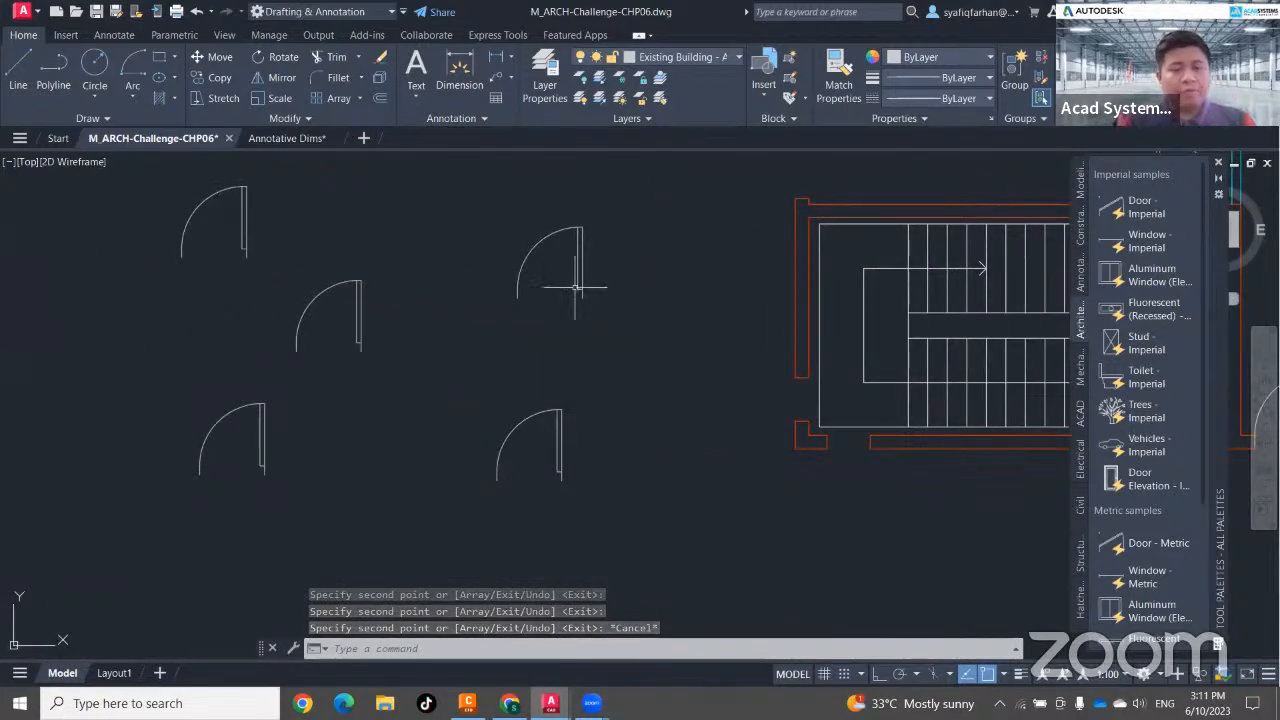
{"action": "middle_click_drag", "start_coordinate": [678, 462], "coordinate": [668, 482]}
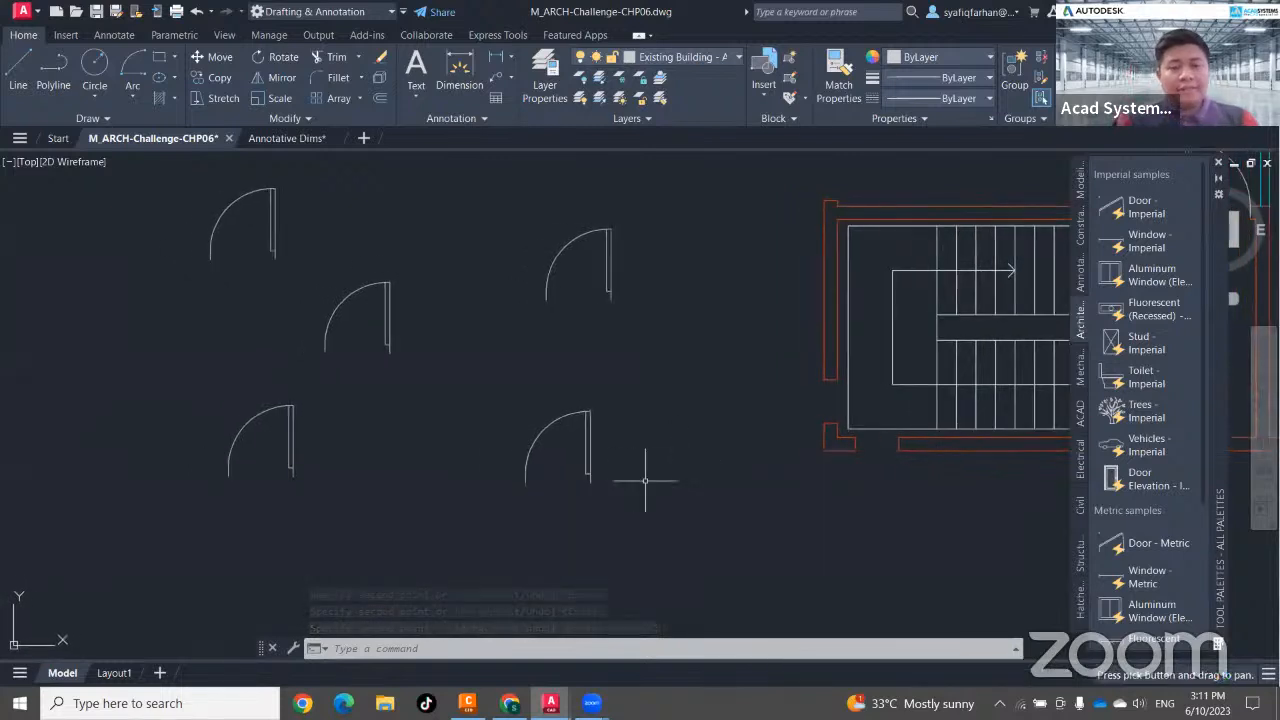
Select all door blocks similar to the lower-right copy and set their Door Angle property to Door Close.
{"action": "left_click", "coordinate": [586, 436]}
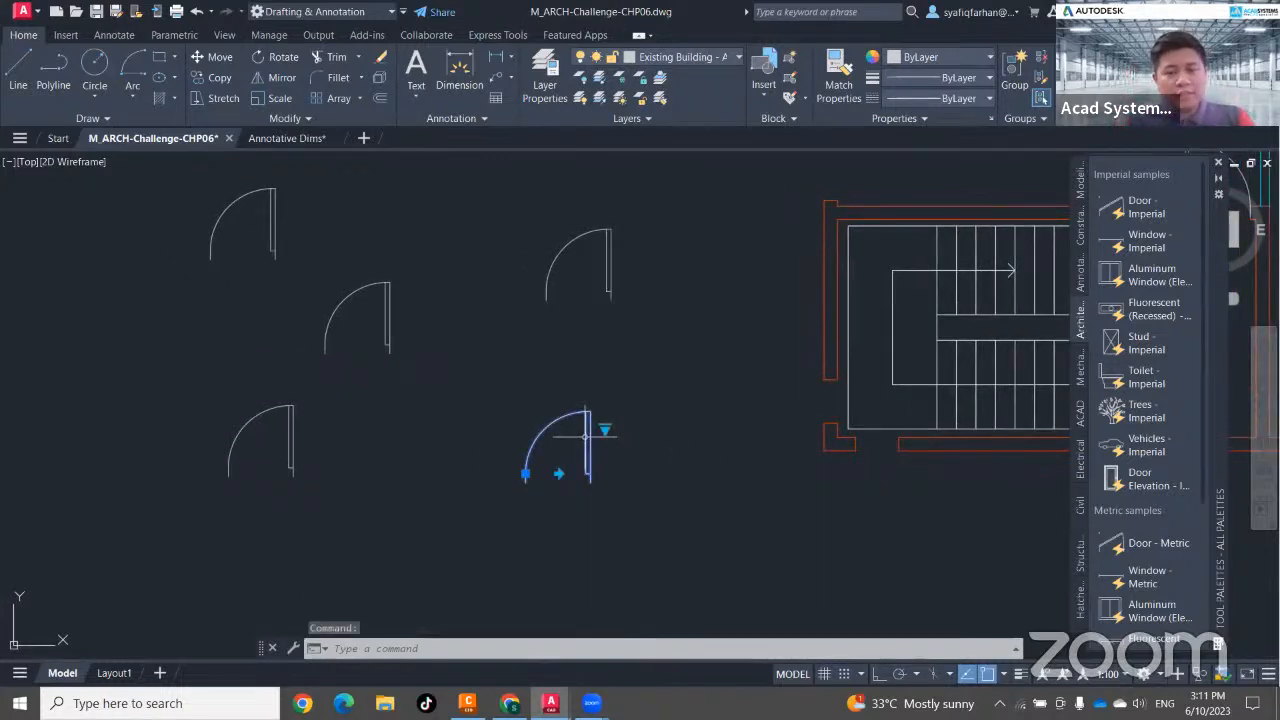
{"action": "right_click", "coordinate": [589, 451]}
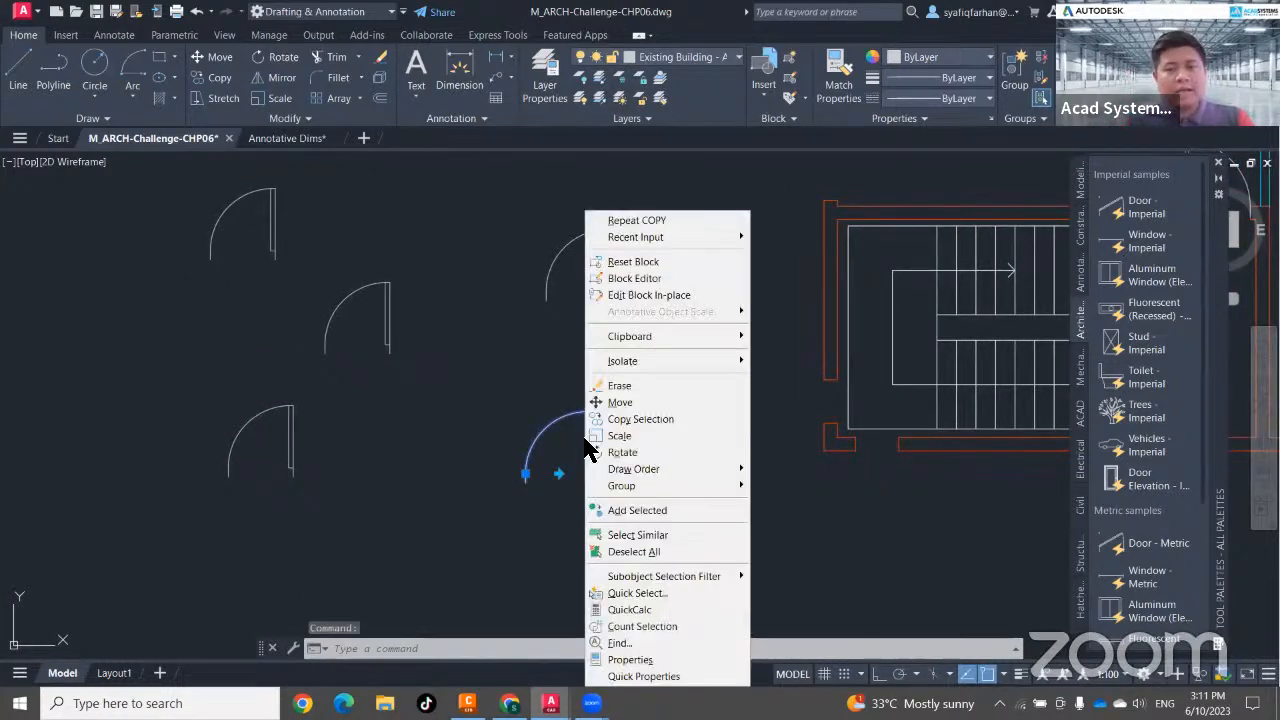
{"action": "left_click", "coordinate": [642, 535]}
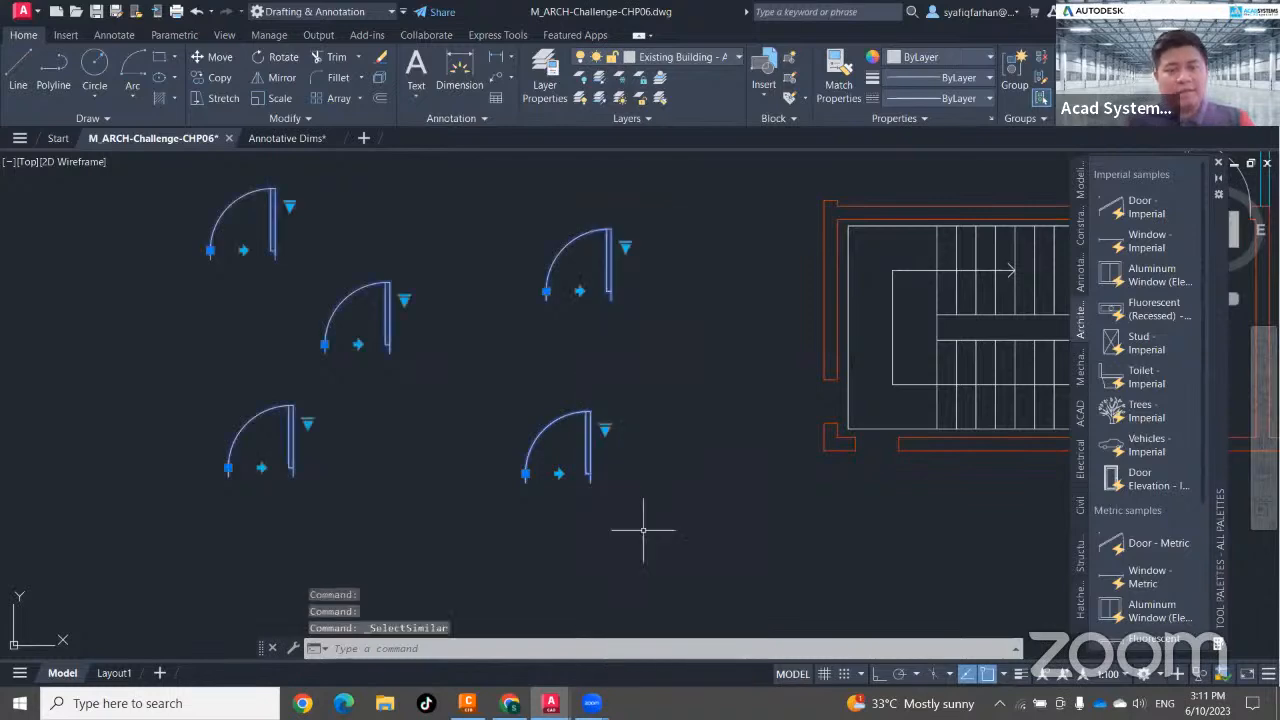
{"action": "right_click", "coordinate": [699, 456]}
{"action": "left_click", "coordinate": [742, 430]}
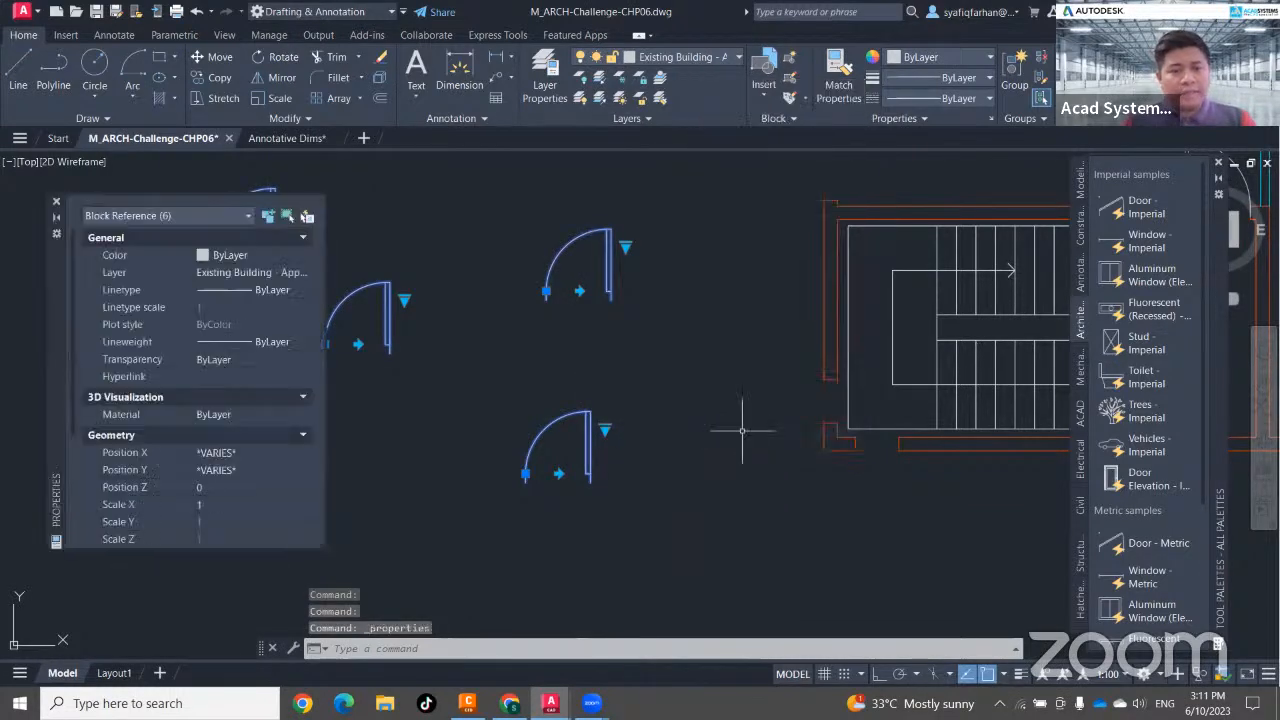
{"action": "left_click_drag", "start_coordinate": [64, 344], "coordinate": [720, 306]}
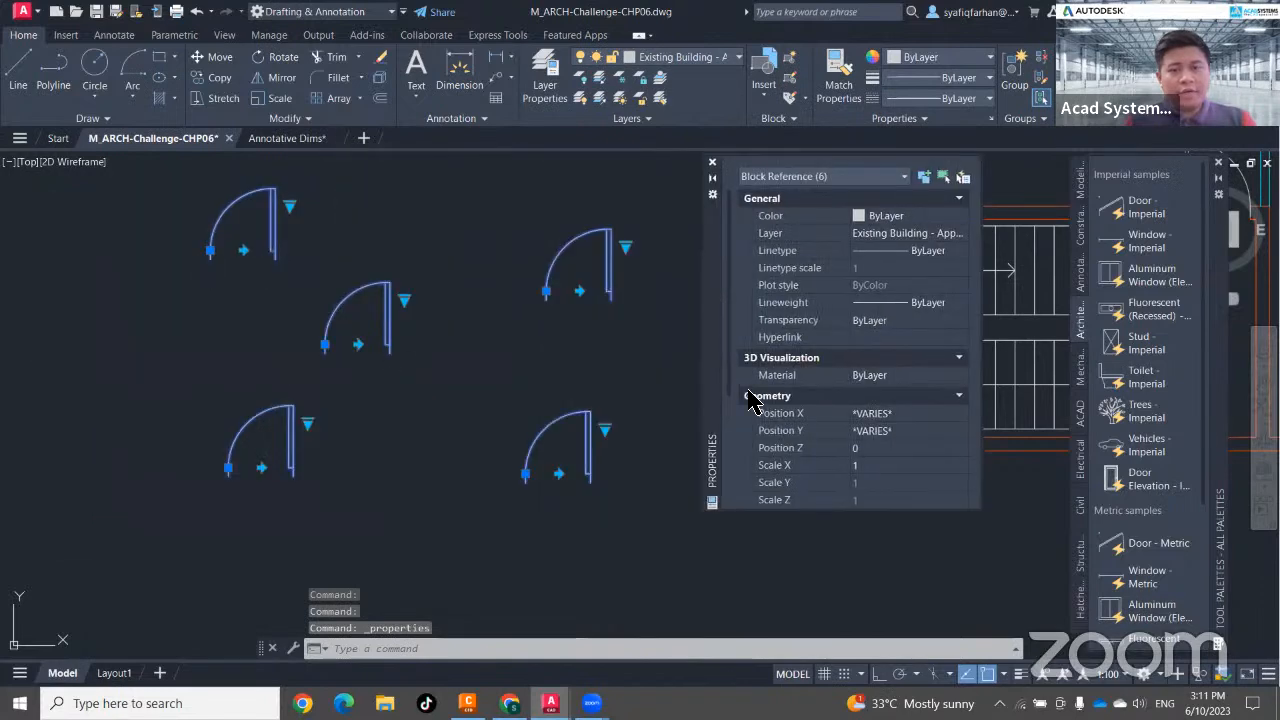
{"action": "scroll", "coordinate": [750, 410], "scroll_direction": "down", "scroll_amount": 5}
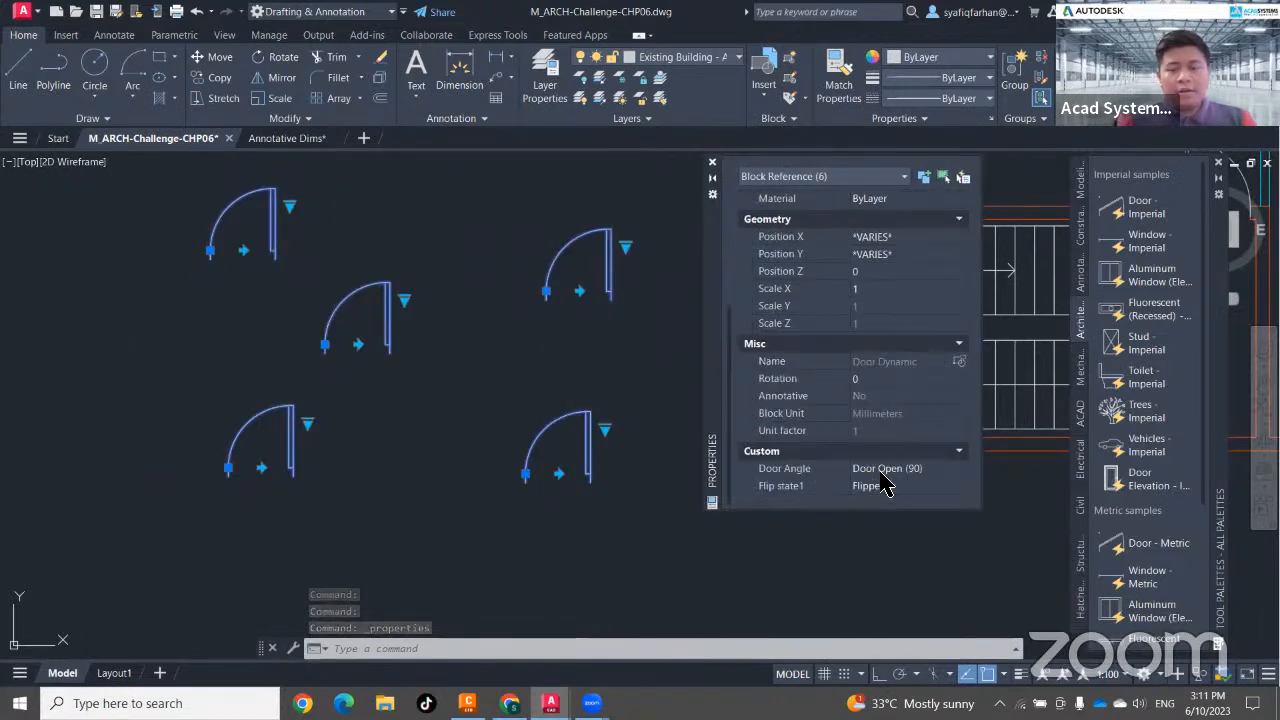
{"action": "left_click", "coordinate": [927, 470]}
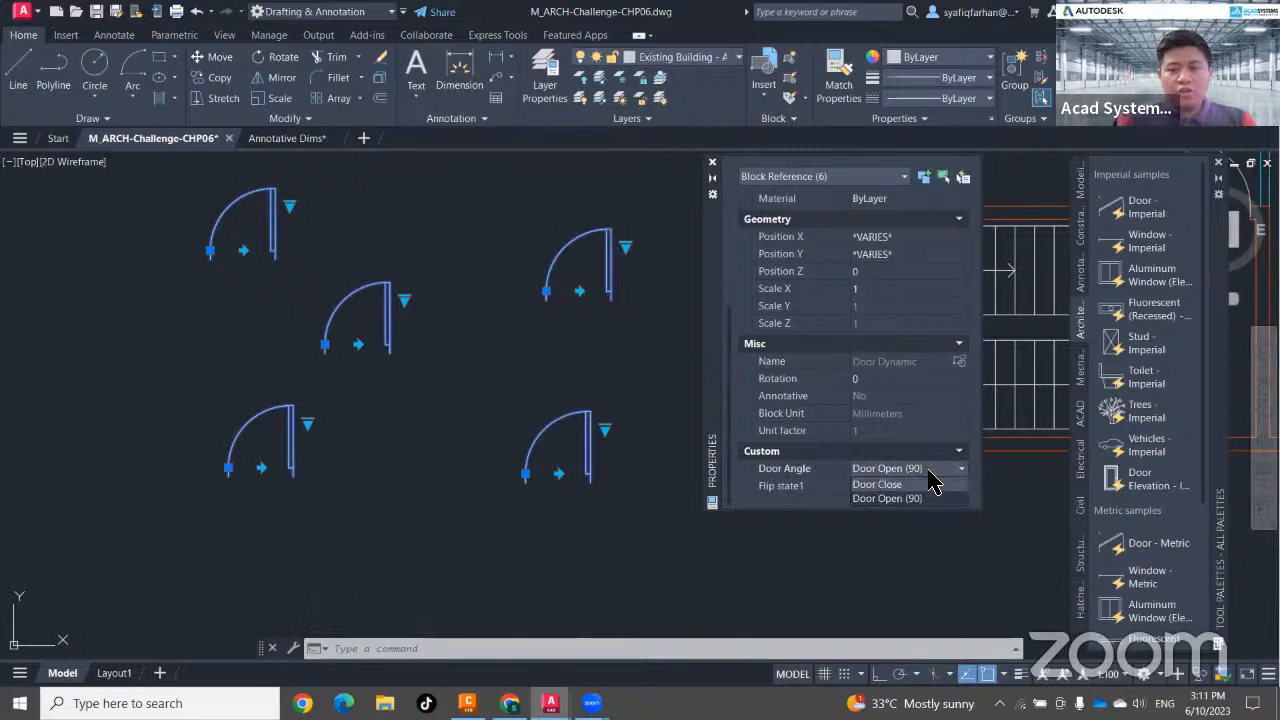
{"action": "left_click", "coordinate": [924, 496]}
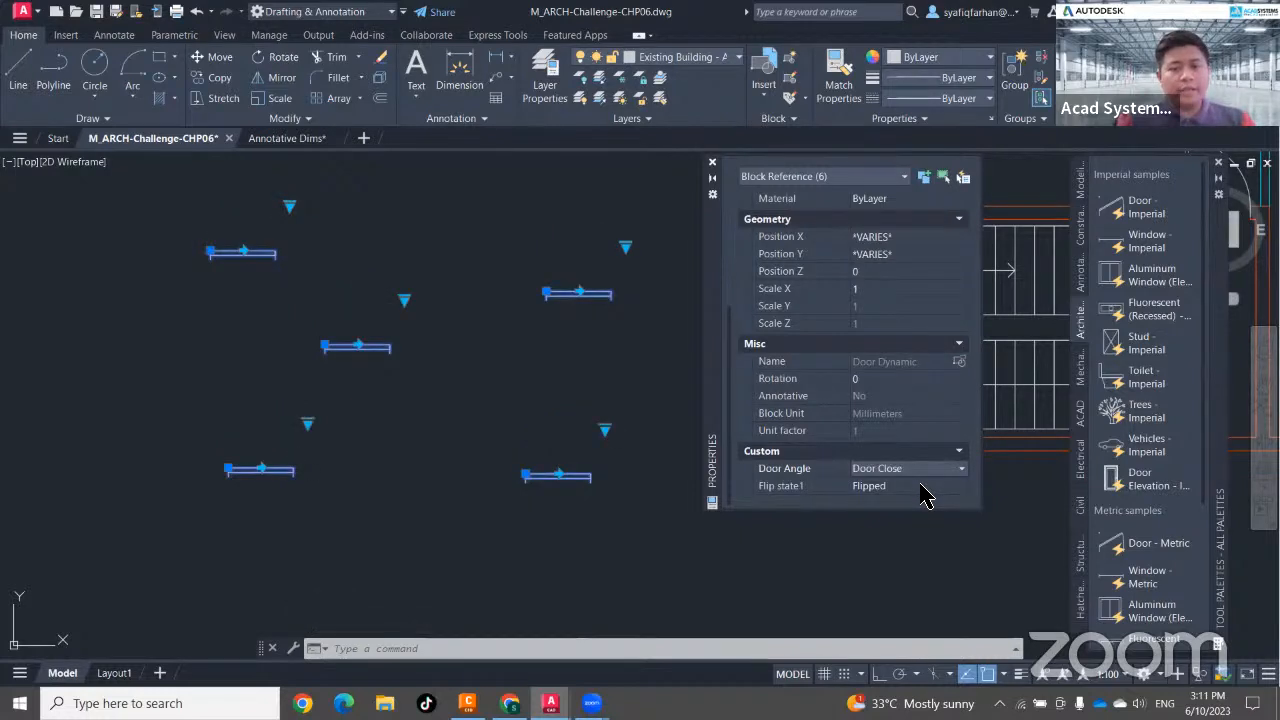
{"action": "left_click", "coordinate": [712, 162]}
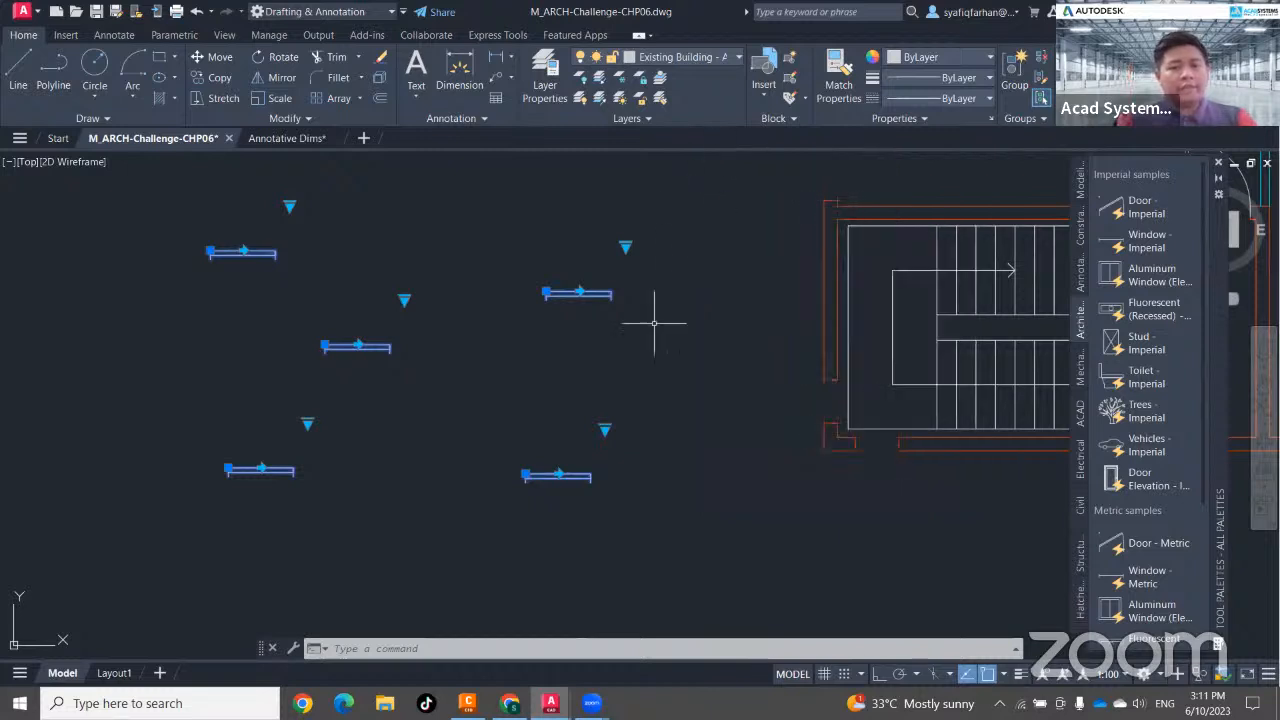
{"action": "key", "text": "Escape"}
Switch only the lower-right door copy to the Door Open (90) visibility state and deselect it.
{"action": "left_click", "coordinate": [543, 450]}
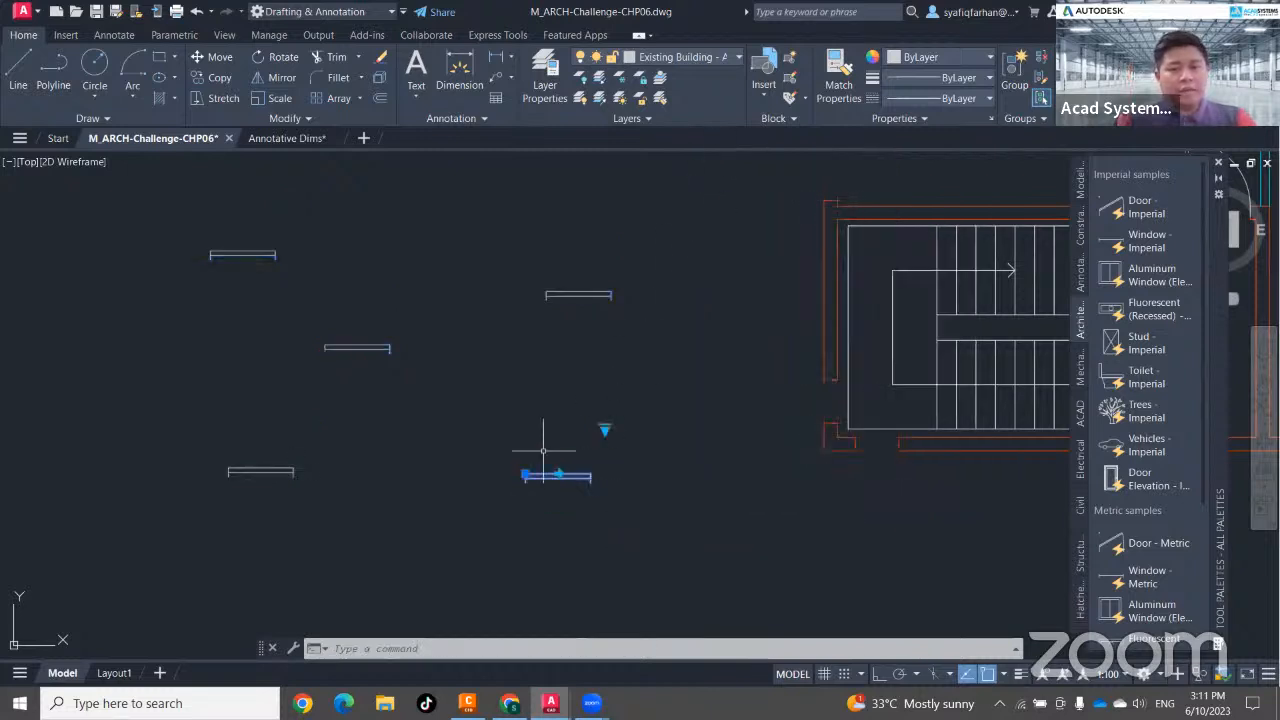
{"action": "left_click", "coordinate": [605, 429]}
{"action": "left_click", "coordinate": [652, 453]}
{"action": "key", "text": "Escape"}
Copy the middle and lower-left closed doors together to two spots further up and left in the empty area.
{"action": "left_click", "coordinate": [393, 367]}
{"action": "left_click", "coordinate": [366, 340]}
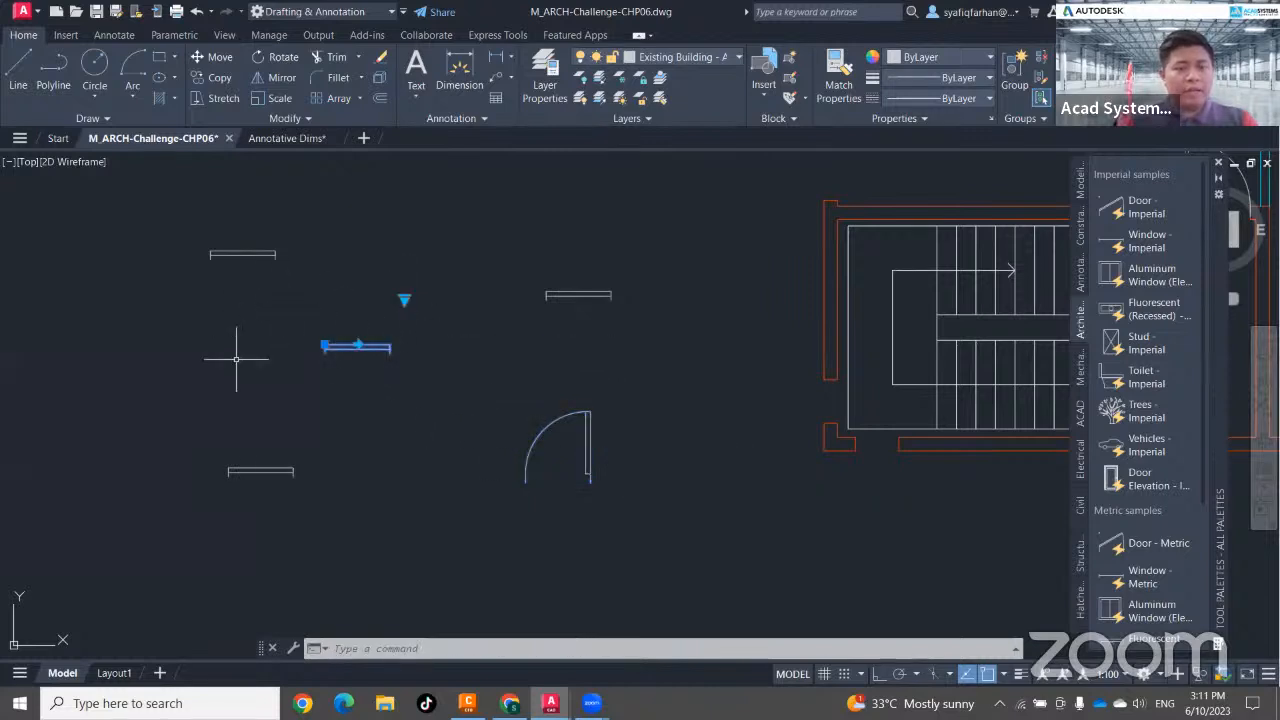
{"action": "left_click", "coordinate": [286, 495]}
{"action": "left_click", "coordinate": [244, 450]}
{"action": "middle_click_drag", "start_coordinate": [249, 452], "coordinate": [325, 455]}
{"action": "type", "text": "co"}
{"action": "key", "text": "space"}
{"action": "left_click", "coordinate": [485, 524]}
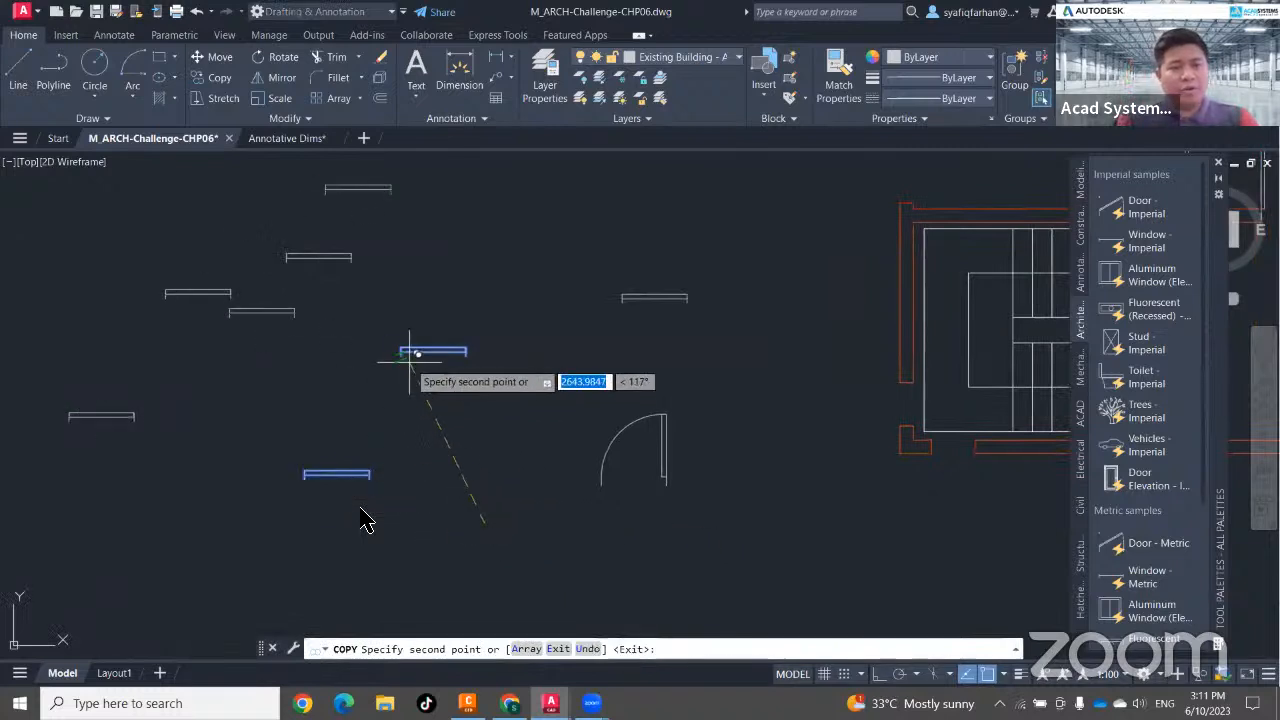
{"action": "left_click", "coordinate": [200, 337]}
{"action": "key", "text": "Return"}
Select three closed doors, one low in the group and two at its upper left, and set their Door Angle to Door Open (90).
{"action": "middle_click_drag", "start_coordinate": [417, 449], "coordinate": [525, 467]}
{"action": "left_click", "coordinate": [491, 537]}
{"action": "left_click", "coordinate": [372, 444]}
{"action": "left_click", "coordinate": [317, 345]}
{"action": "left_click", "coordinate": [245, 269]}
{"action": "left_click", "coordinate": [200, 314]}
{"action": "left_click", "coordinate": [138, 284]}
{"action": "right_click", "coordinate": [216, 339]}
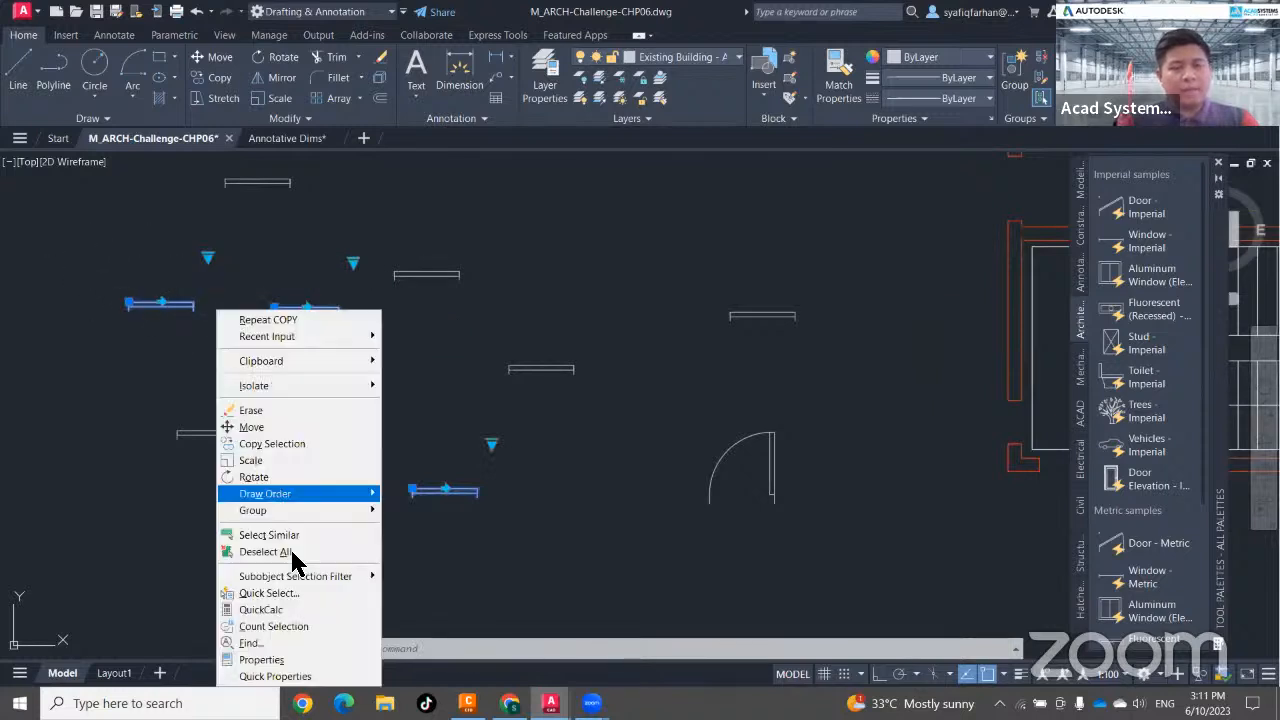
{"action": "left_click", "coordinate": [286, 650]}
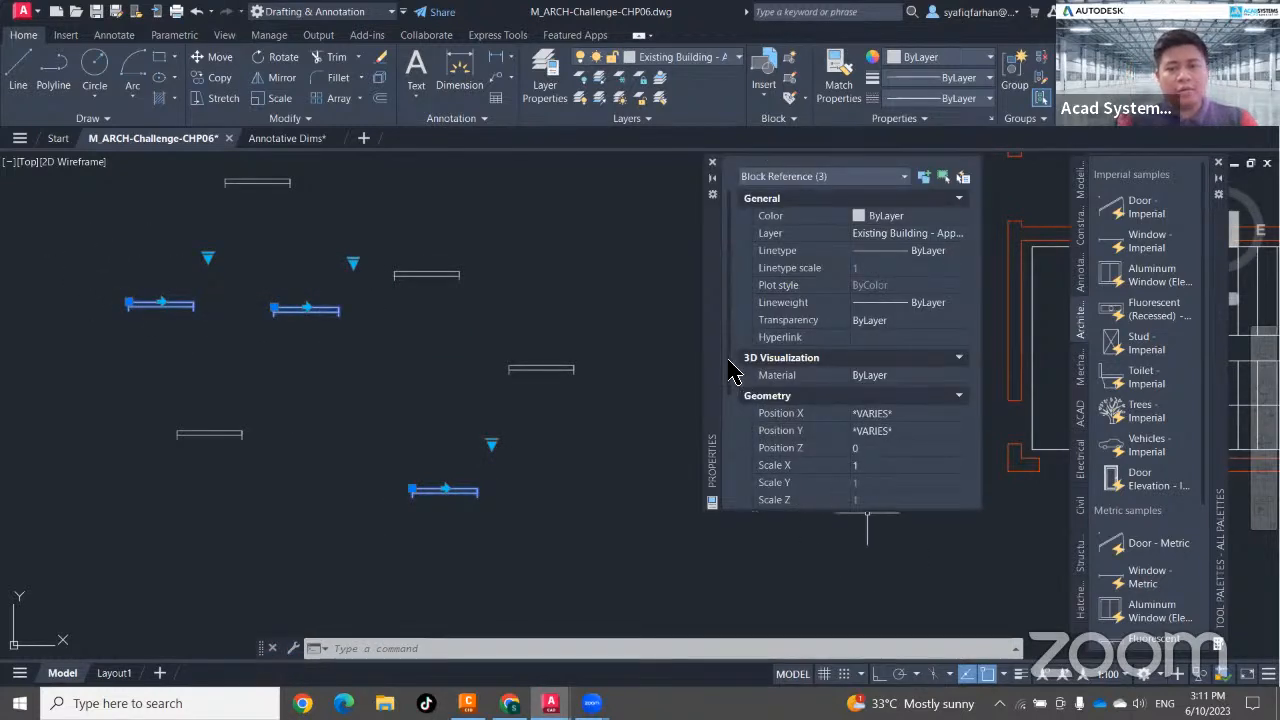
{"action": "scroll", "coordinate": [735, 470], "scroll_direction": "down", "scroll_amount": 4}
{"action": "left_click", "coordinate": [912, 470]}
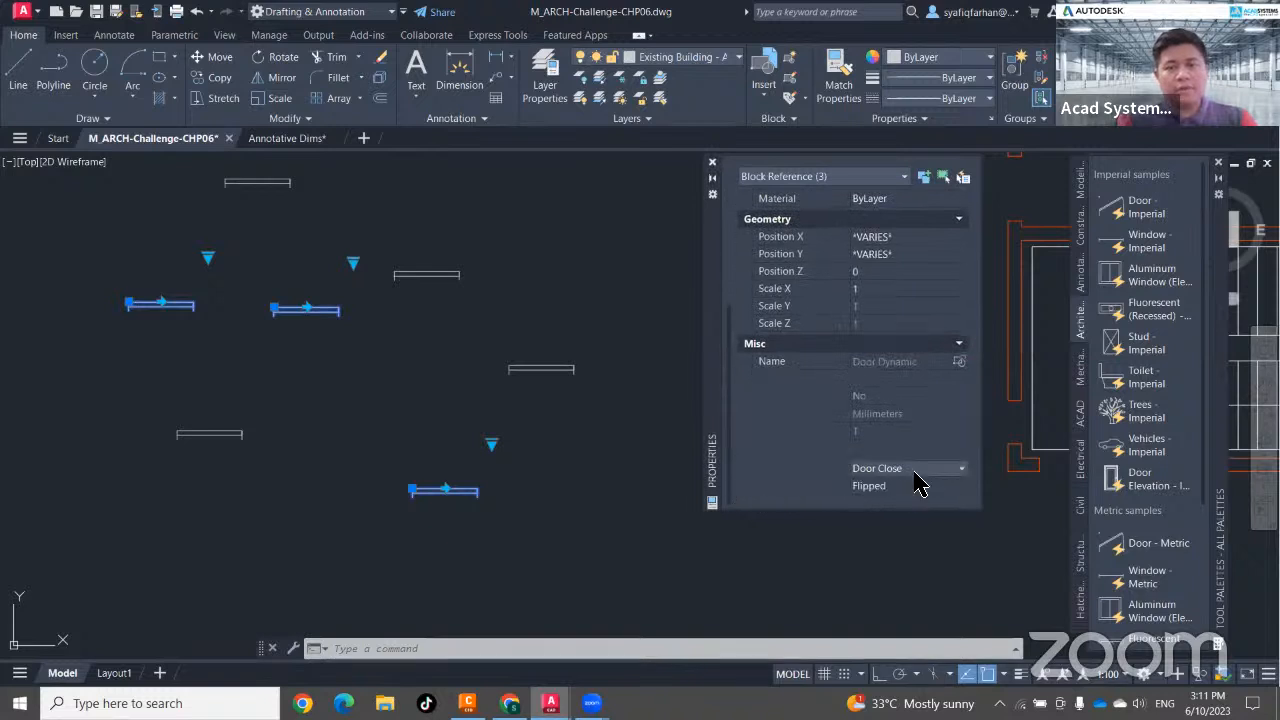
{"action": "left_click", "coordinate": [915, 491]}
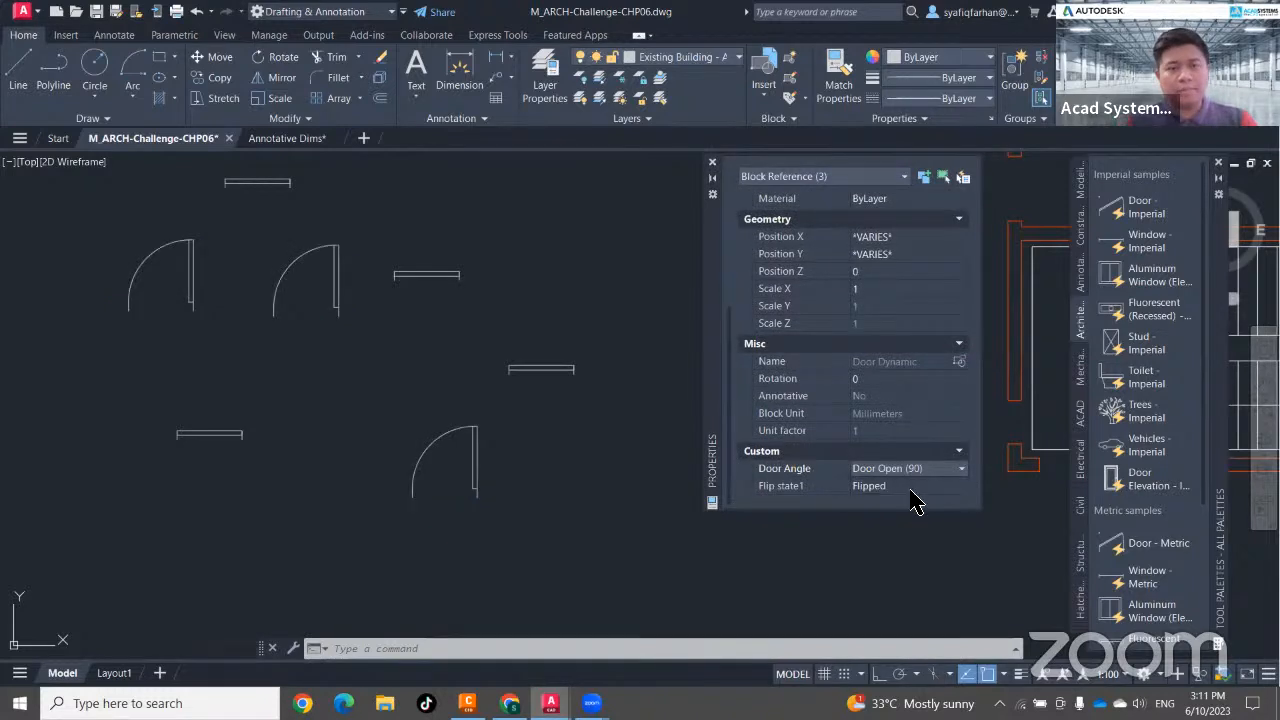
{"action": "key", "text": "Escape"}
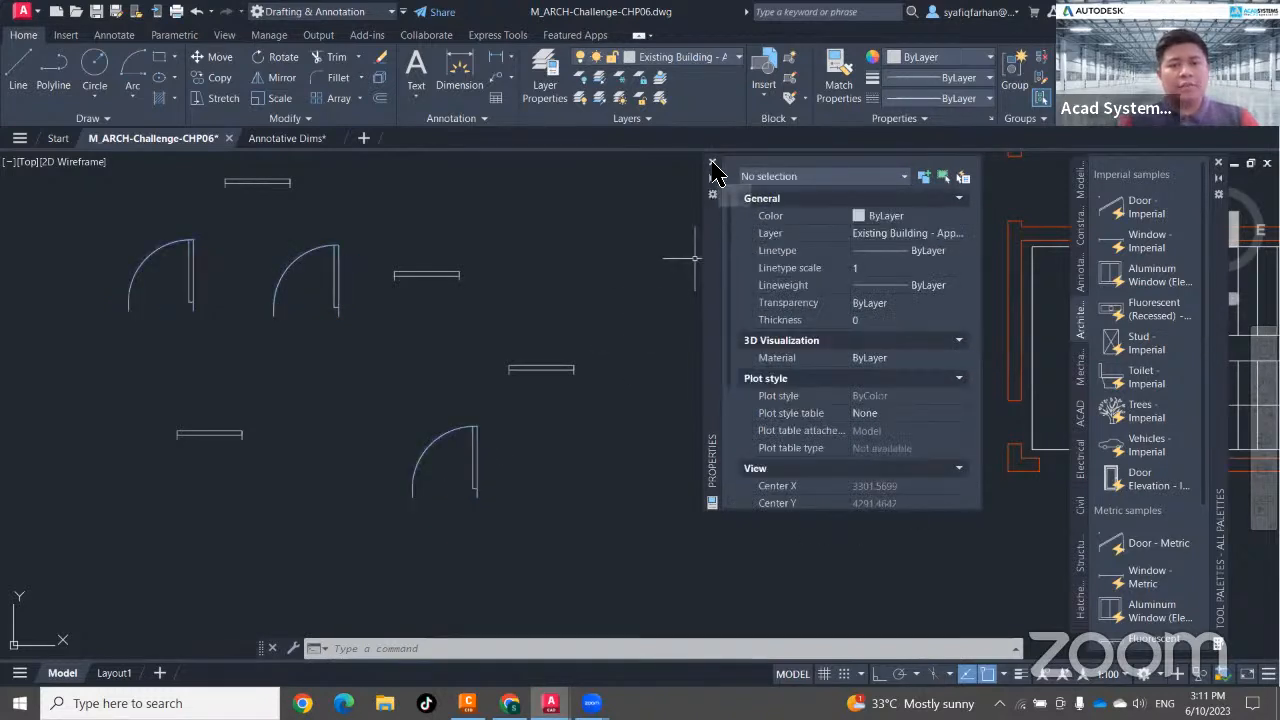
{"action": "left_click", "coordinate": [712, 163]}
{"action": "middle_click_drag", "start_coordinate": [608, 428], "coordinate": [614, 426]}
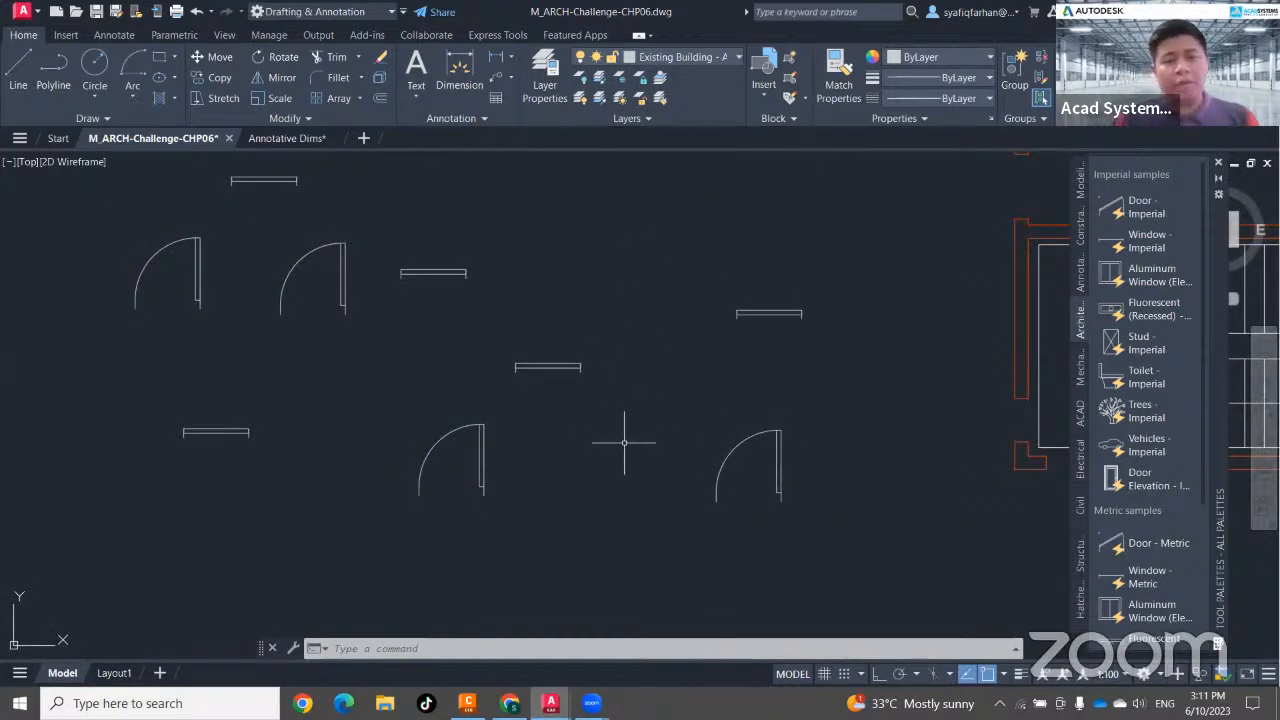
{"action": "scroll", "coordinate": [624, 442], "scroll_direction": "down", "scroll_amount": 2}
{"action": "mouse_move", "coordinate": [624, 447]}
{"action": "middle_mouse_down"}
{"action": "mouse_move", "coordinate": [660, 429]}
{"action": "mouse_move", "coordinate": [429, 394]}
{"action": "mouse_move", "coordinate": [362, 406]}
{"action": "middle_mouse_up"}
{"action": "middle_click_drag", "start_coordinate": [458, 390], "coordinate": [479, 399]}
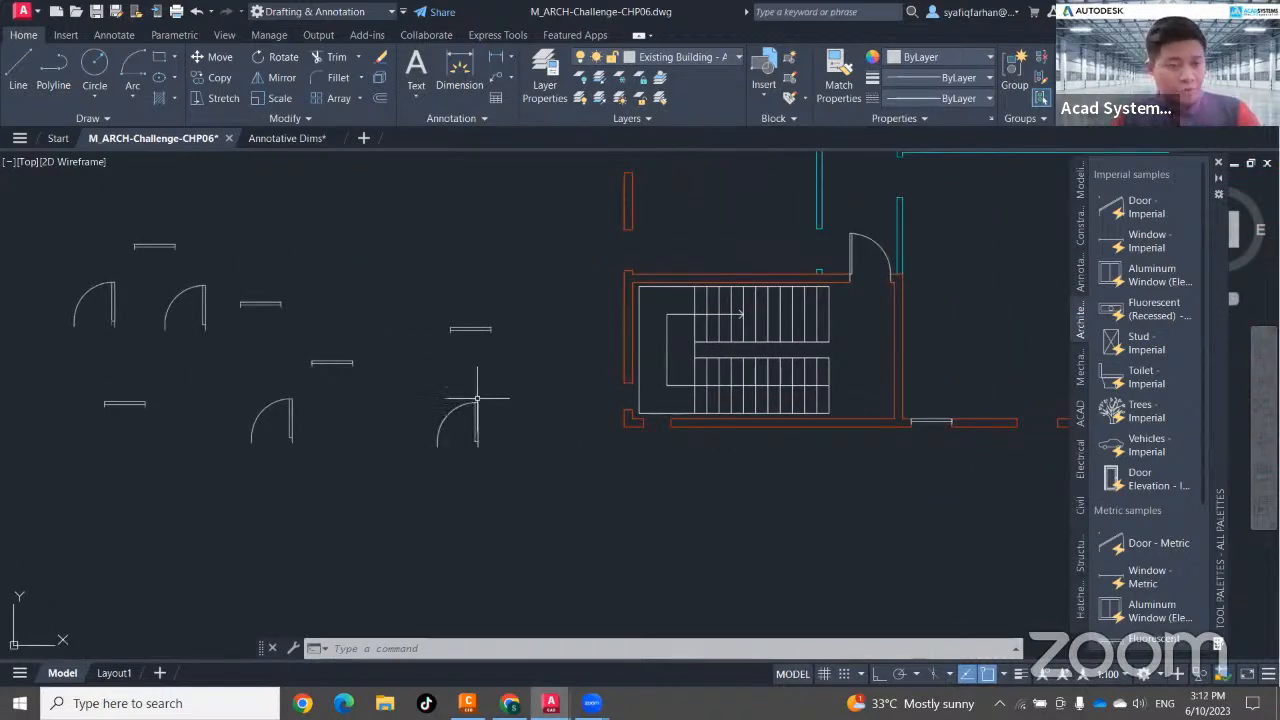
{"action": "mouse_move", "coordinate": [477, 398]}
{"action": "middle_mouse_down"}
{"action": "mouse_move", "coordinate": [549, 423]}
{"action": "mouse_move", "coordinate": [501, 388]}
{"action": "middle_mouse_up"}
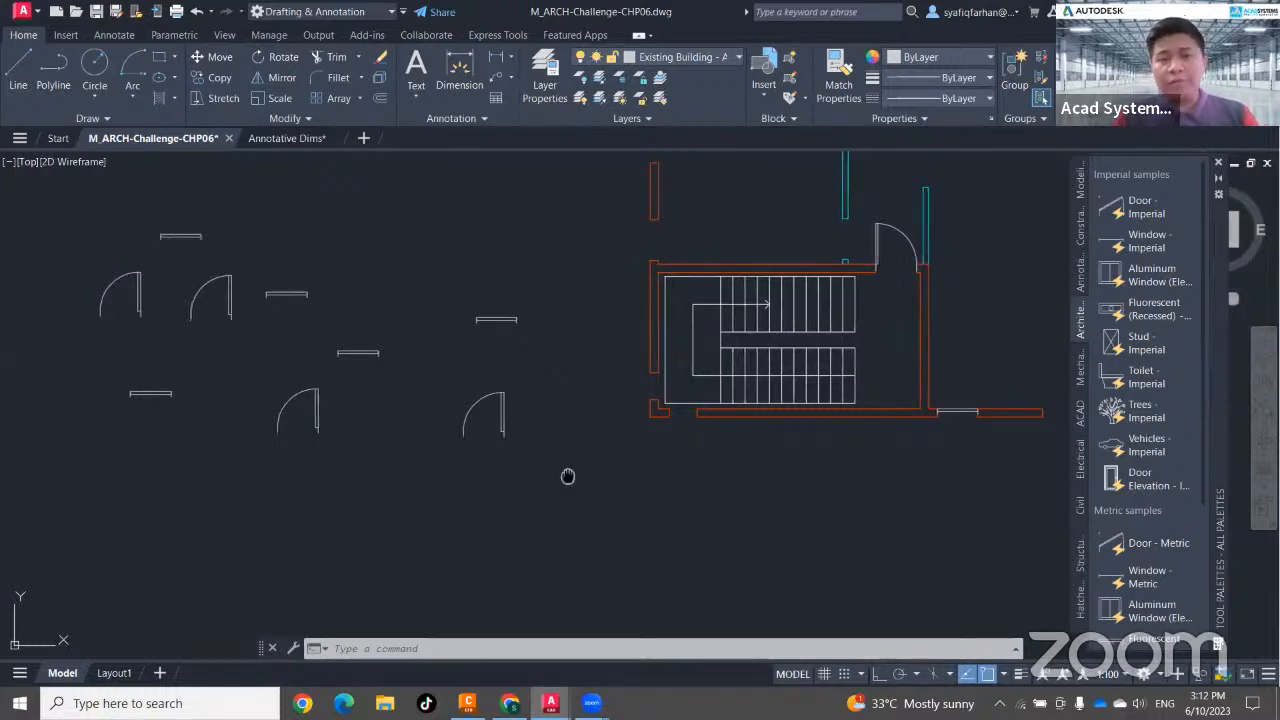
{"action": "middle_click_drag", "start_coordinate": [566, 476], "coordinate": [594, 490]}
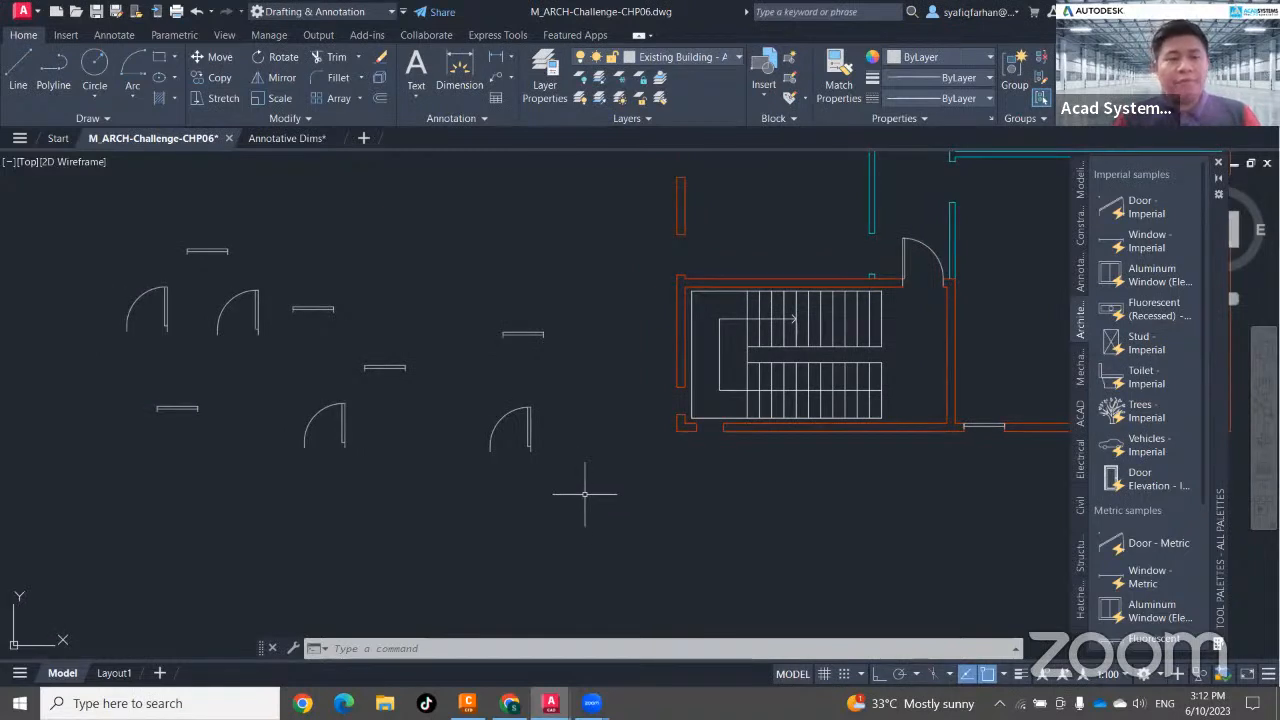
{"action": "middle_click_drag", "start_coordinate": [584, 495], "coordinate": [571, 497]}
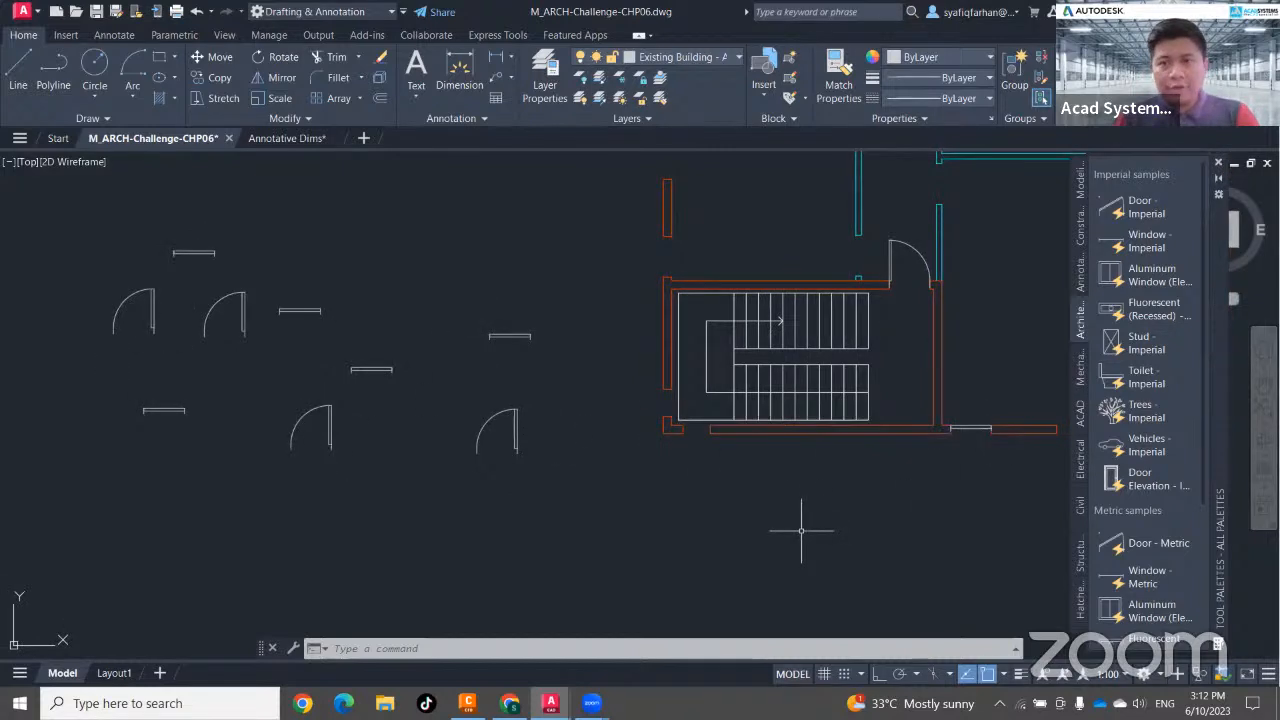
{"action": "middle_click_drag", "start_coordinate": [387, 300], "coordinate": [369, 305]}
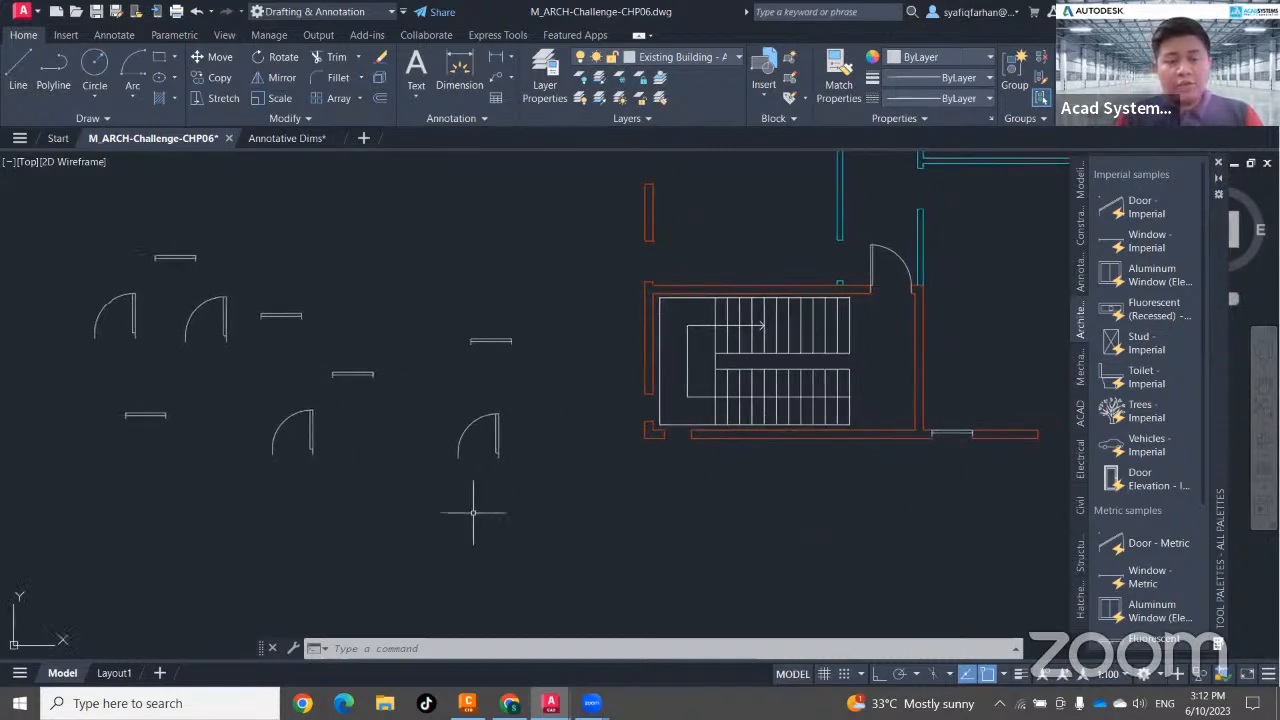
{"action": "middle_click_drag", "start_coordinate": [473, 512], "coordinate": [497, 505]}
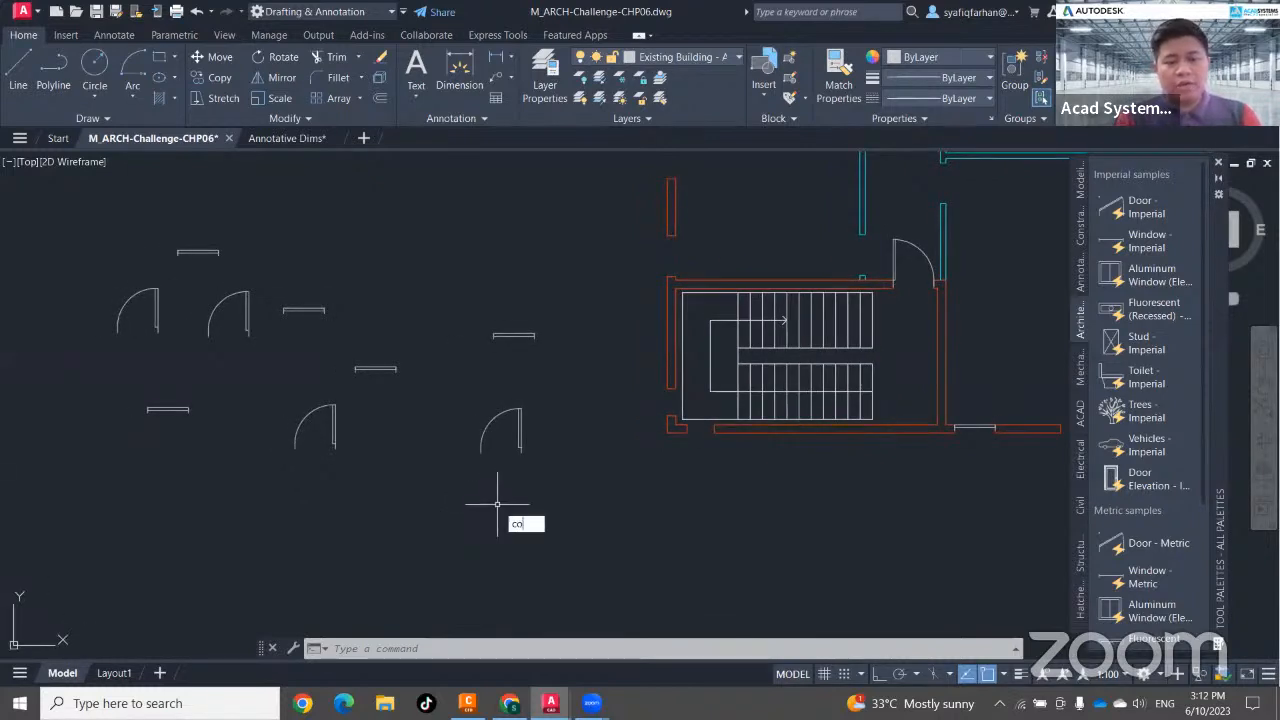
Run Count over a rectangular area enclosing both floor plans and the scattered doors, with the lower-right open door as target object.
{"action": "type", "text": "t"}
{"action": "key", "text": "Return"}
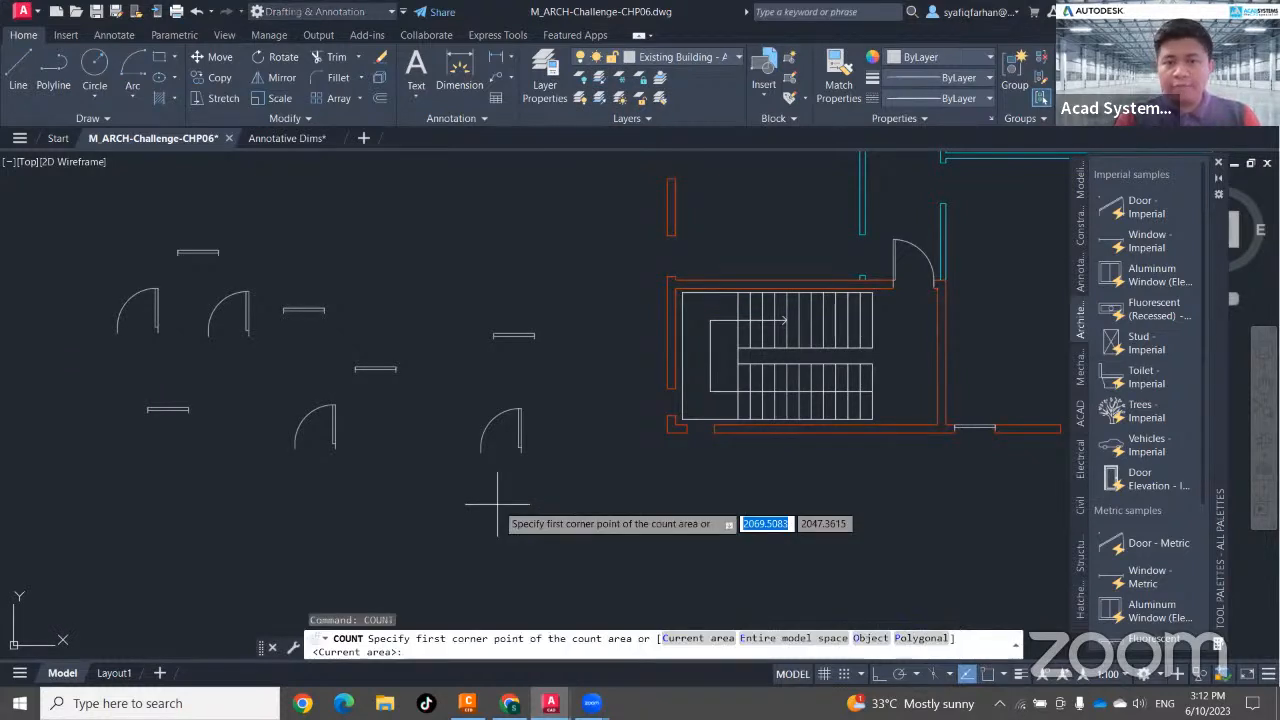
{"action": "scroll", "coordinate": [497, 505], "scroll_direction": "down", "scroll_amount": 3}
{"action": "middle_click_drag", "start_coordinate": [530, 458], "coordinate": [526, 428]}
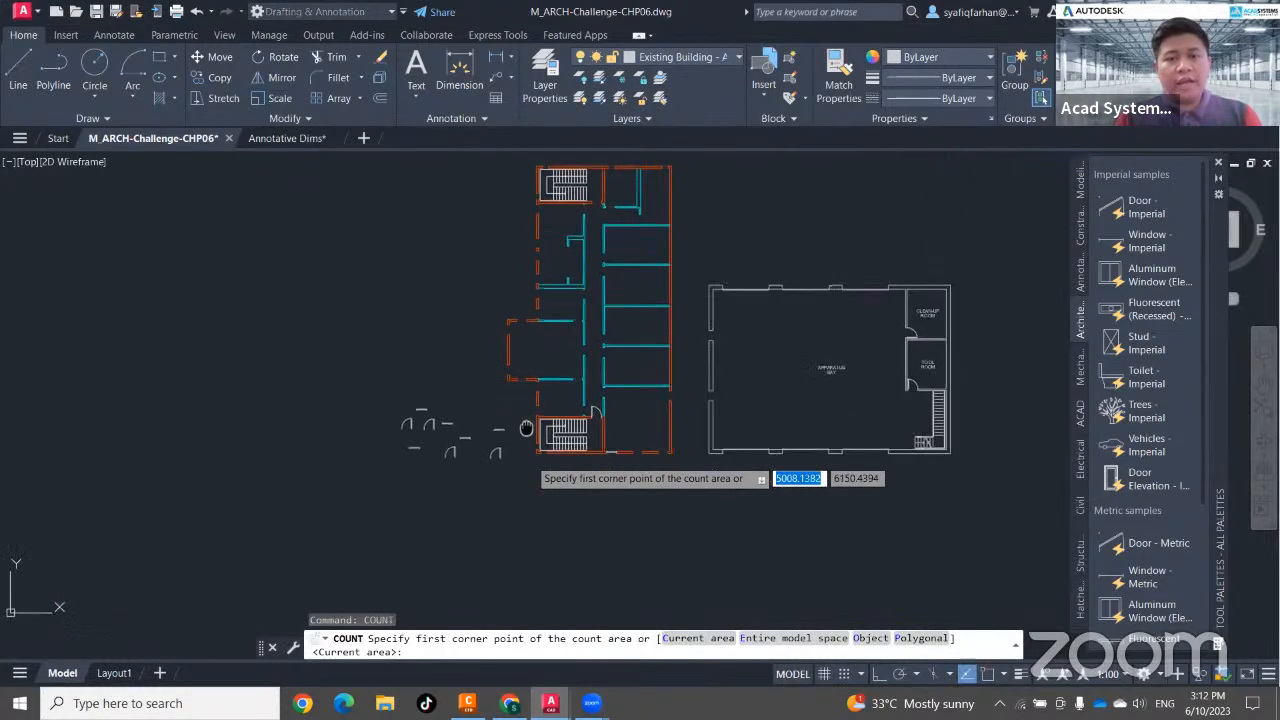
{"action": "left_click", "coordinate": [393, 164]}
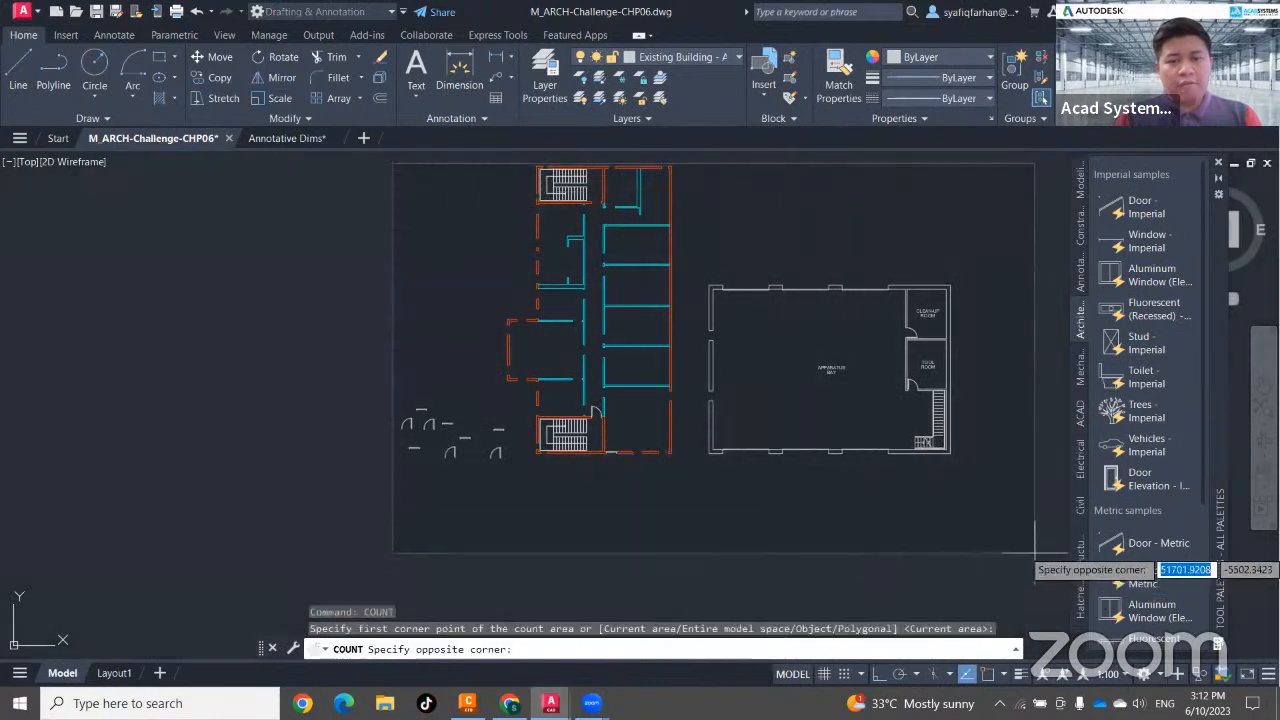
{"action": "left_click", "coordinate": [605, 542]}
{"action": "scroll", "coordinate": [445, 497], "scroll_direction": "up", "scroll_amount": 3}
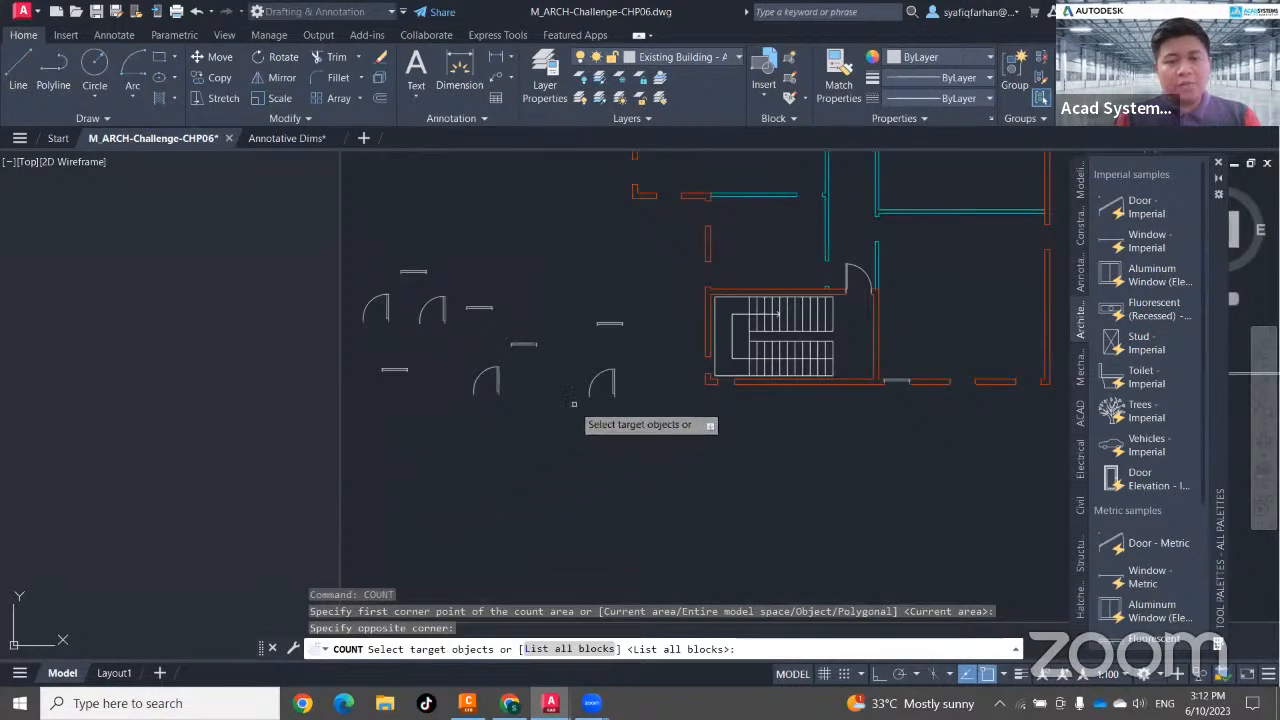
{"action": "left_click", "coordinate": [613, 380]}
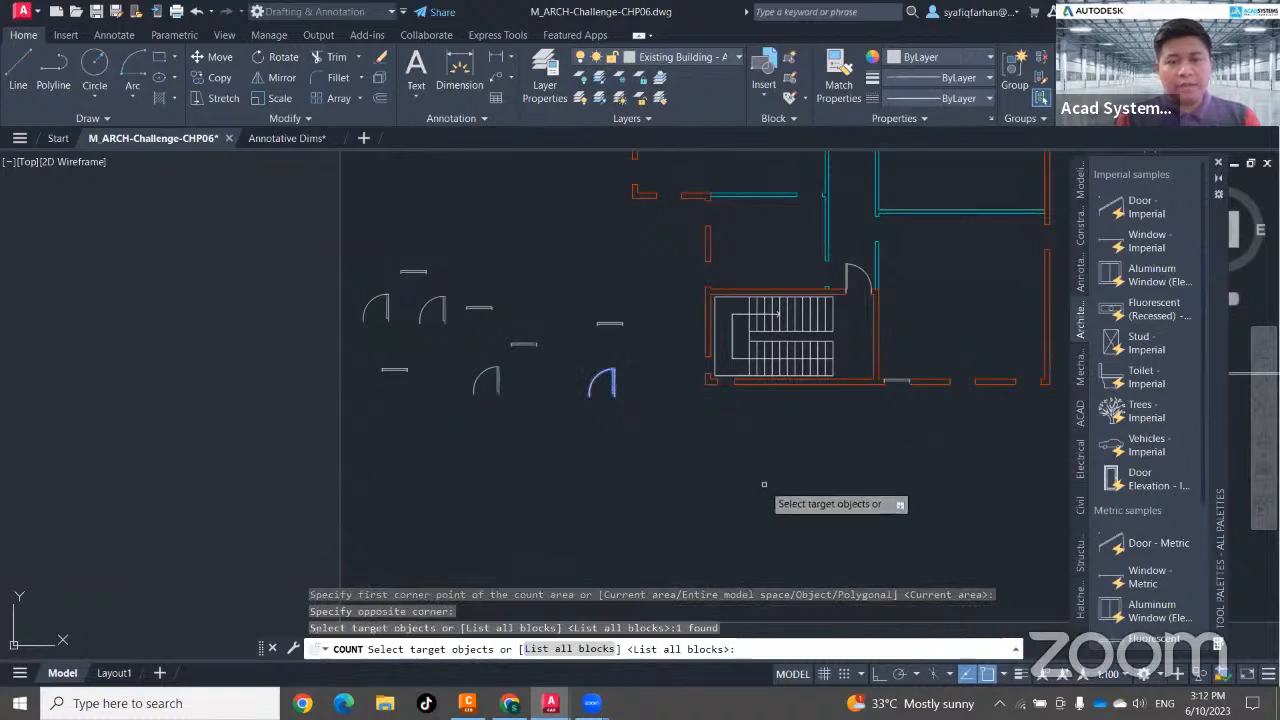
{"action": "key", "text": "Return"}
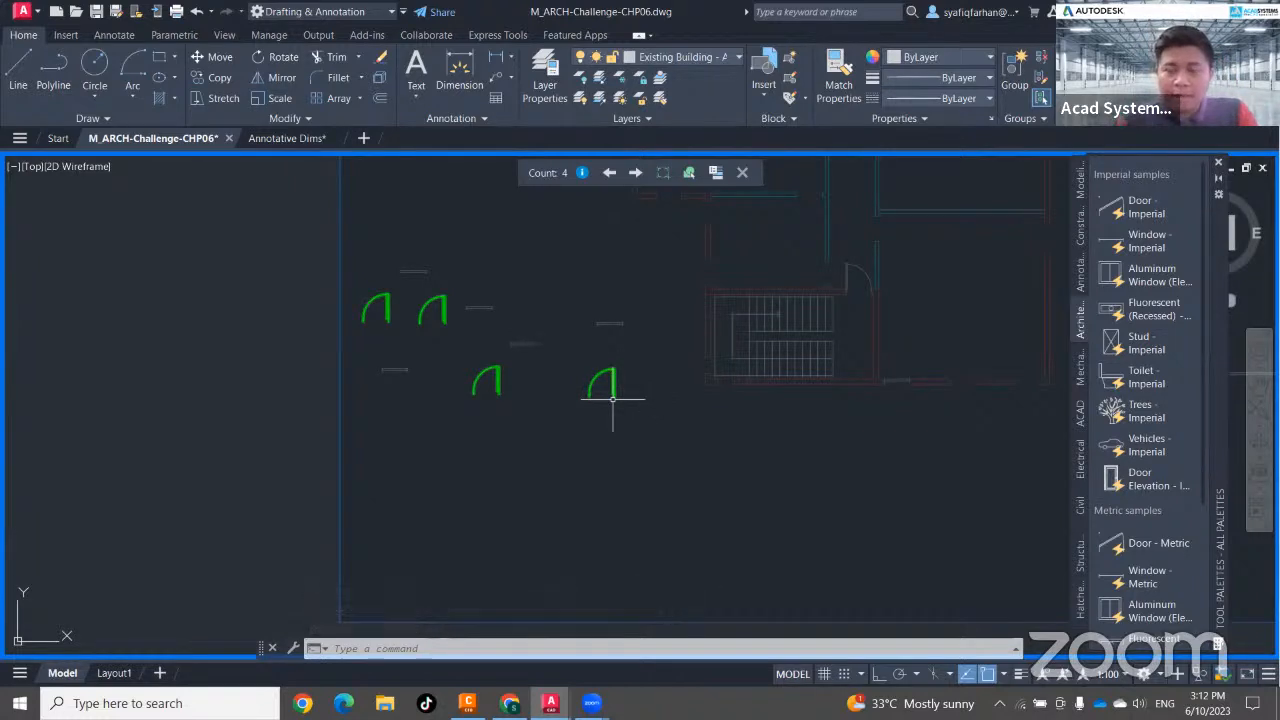
Show the count details for the door block, return to the block list and expand Door Dynamic into its visibility states.
{"action": "left_click", "coordinate": [582, 173]}
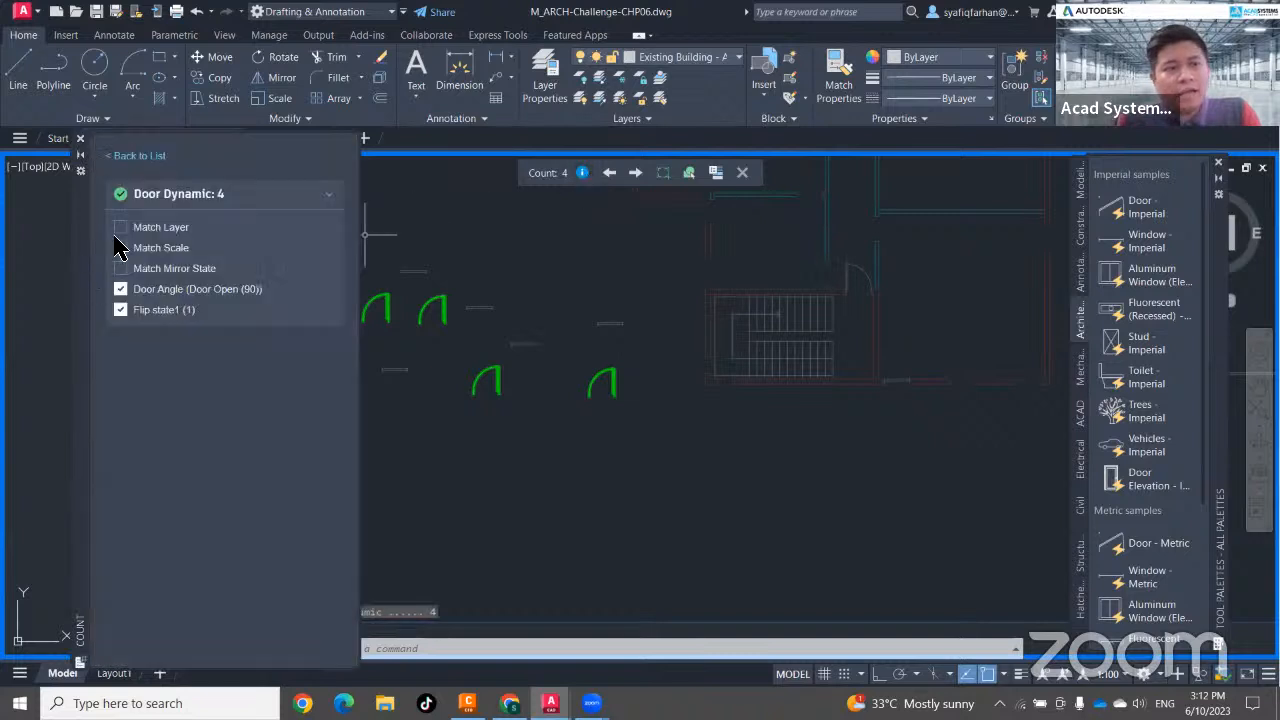
{"action": "left_click", "coordinate": [139, 156]}
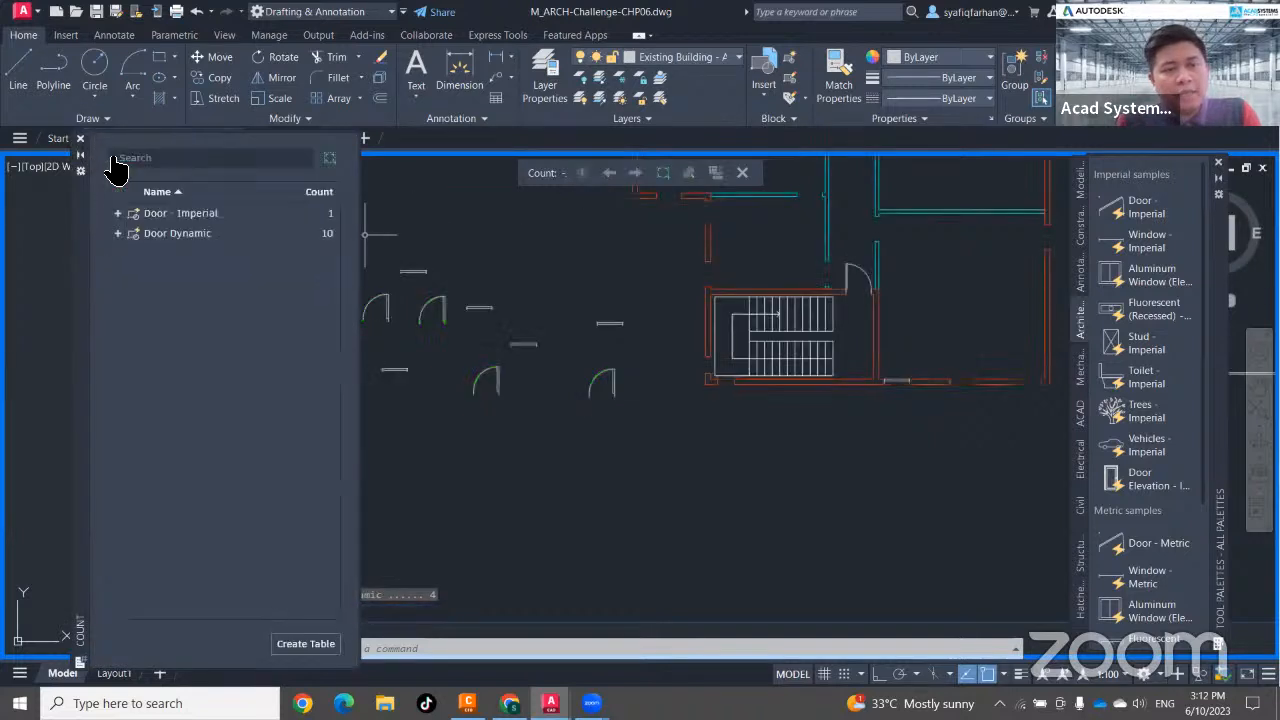
{"action": "left_click", "coordinate": [117, 234]}
{"action": "left_click", "coordinate": [118, 236]}
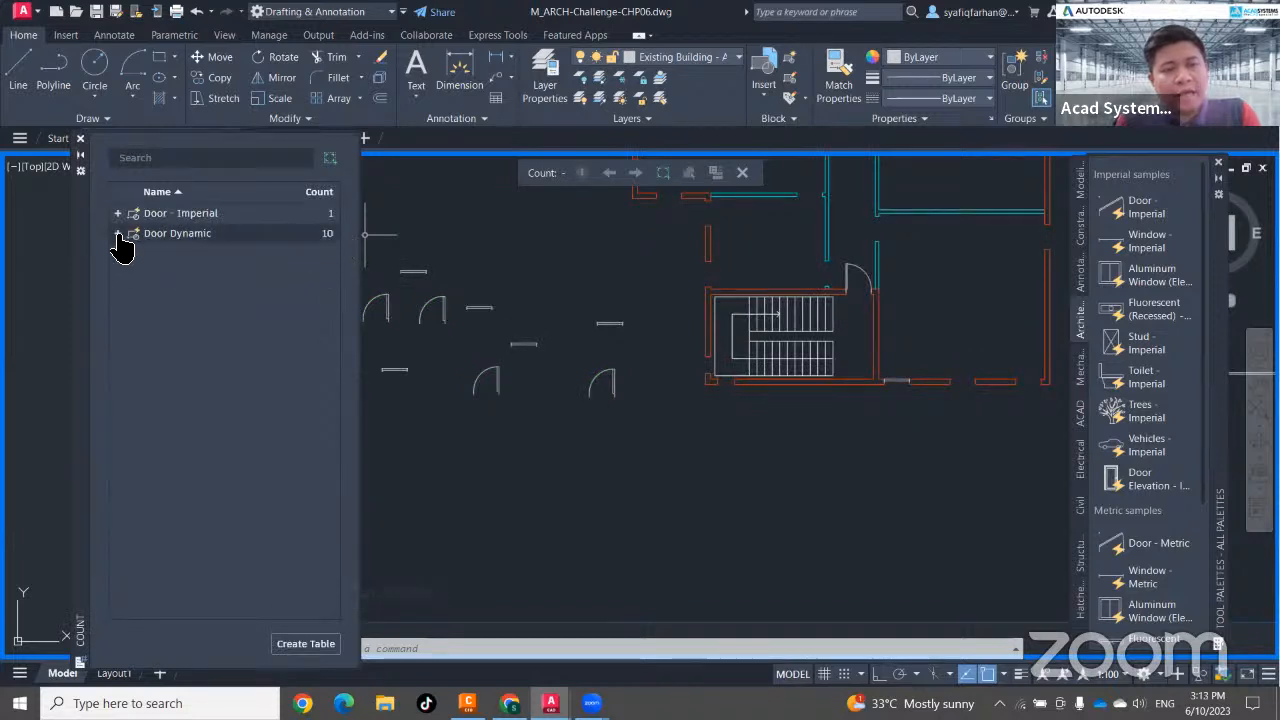
{"action": "left_click", "coordinate": [117, 234]}
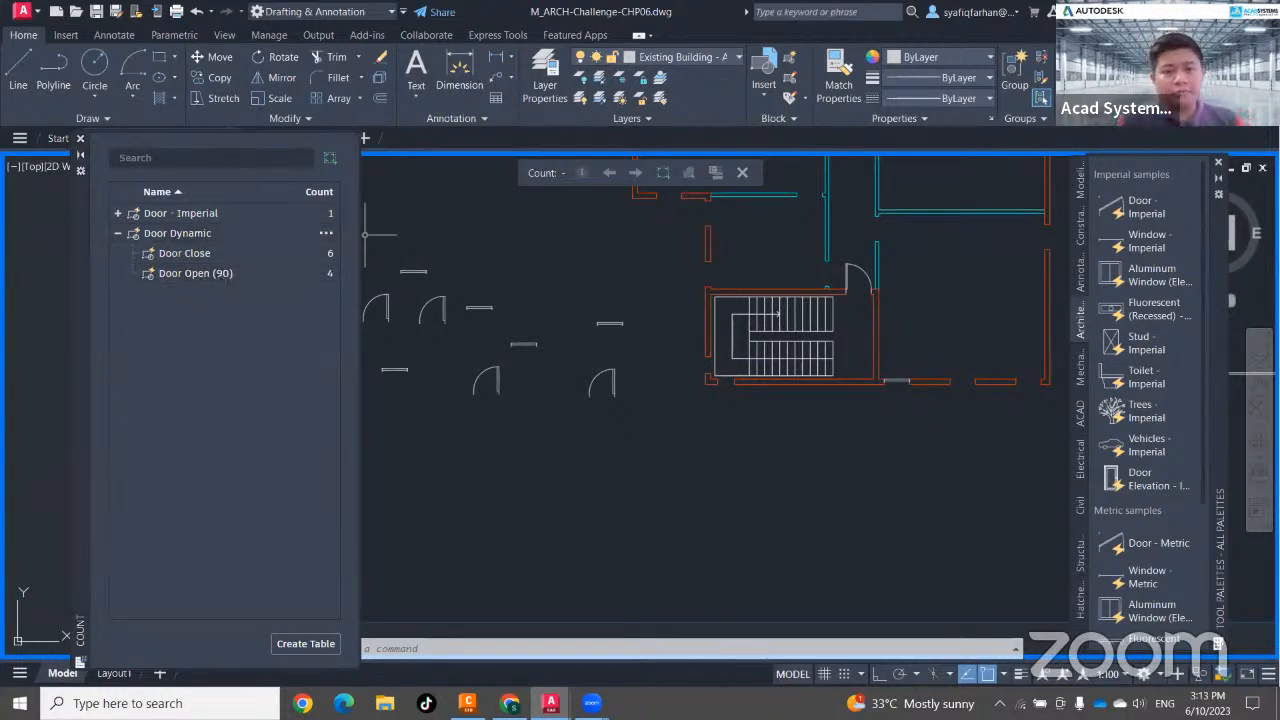
Create a count table for both Door Dynamic states, place it below the scattered doors, and close the Count palette.
{"action": "left_click", "coordinate": [306, 645]}
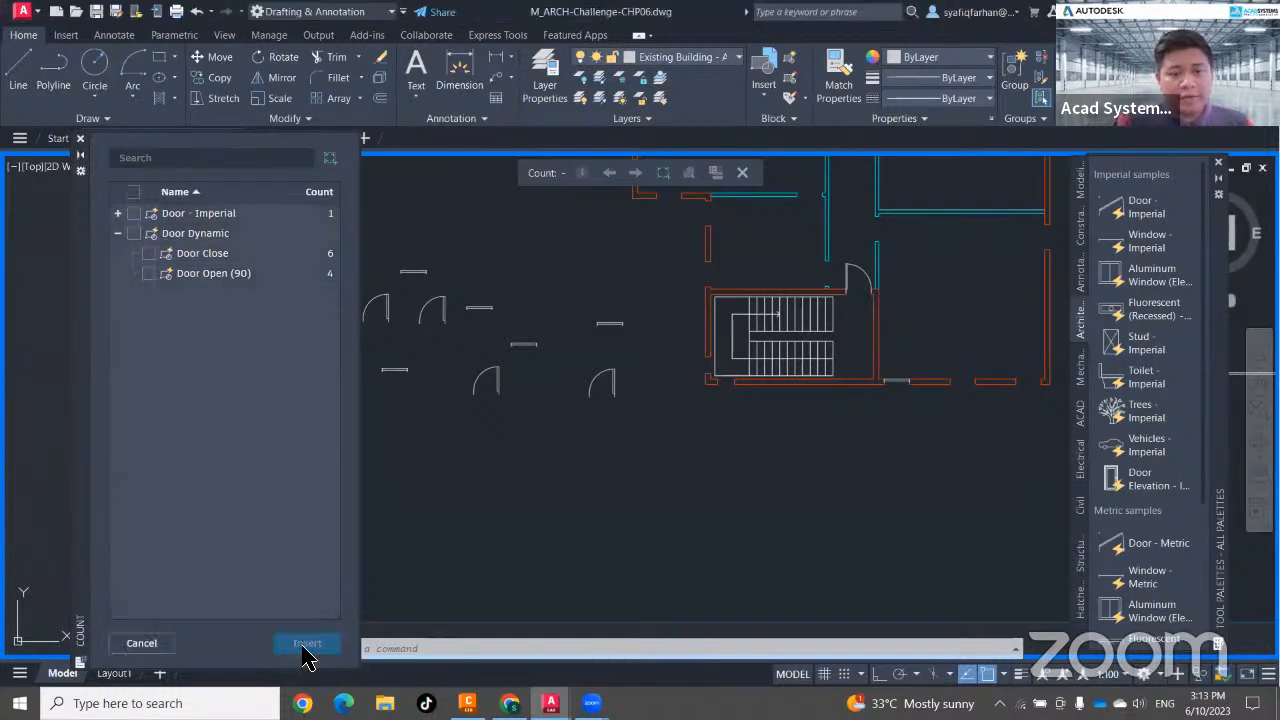
{"action": "left_click", "coordinate": [134, 233]}
{"action": "left_click", "coordinate": [310, 648]}
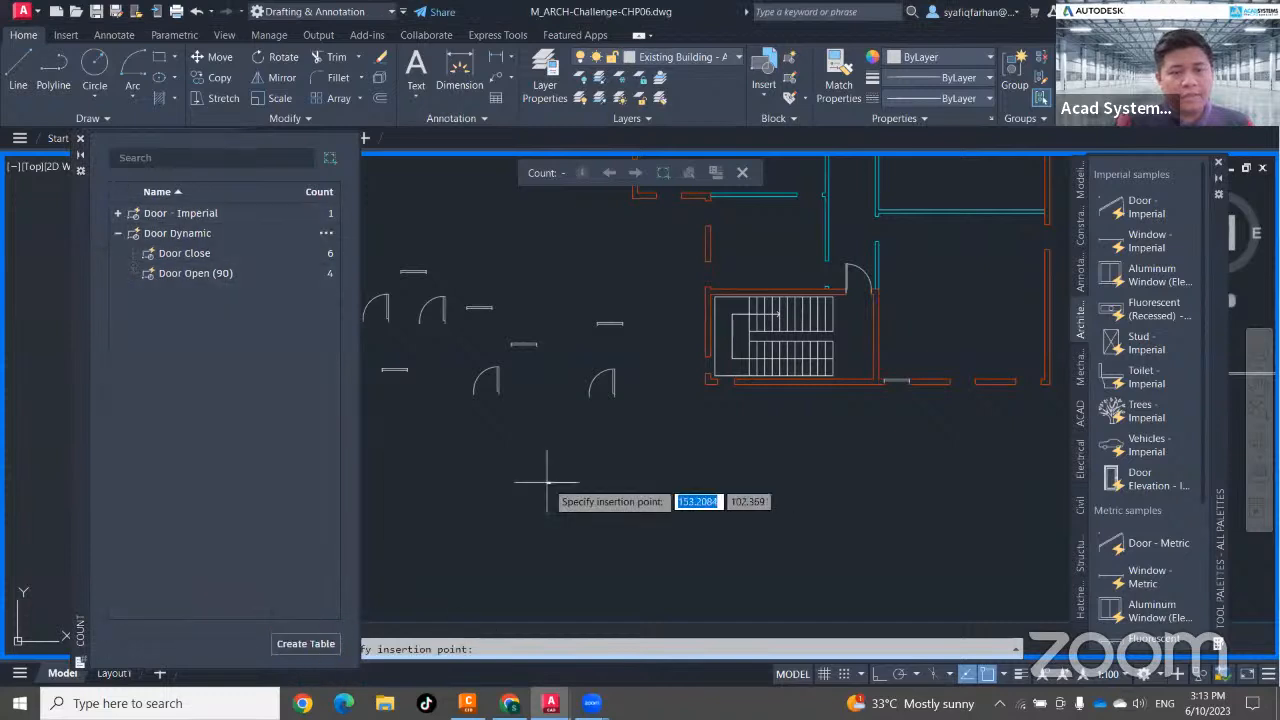
{"action": "scroll", "coordinate": [595, 438], "scroll_direction": "up", "scroll_amount": 2}
{"action": "scroll", "coordinate": [595, 439], "scroll_direction": "up", "scroll_amount": 4}
{"action": "left_click", "coordinate": [519, 407]}
{"action": "scroll", "coordinate": [522, 411], "scroll_direction": "up", "scroll_amount": 4}
{"action": "scroll", "coordinate": [548, 405], "scroll_direction": "up", "scroll_amount": 8}
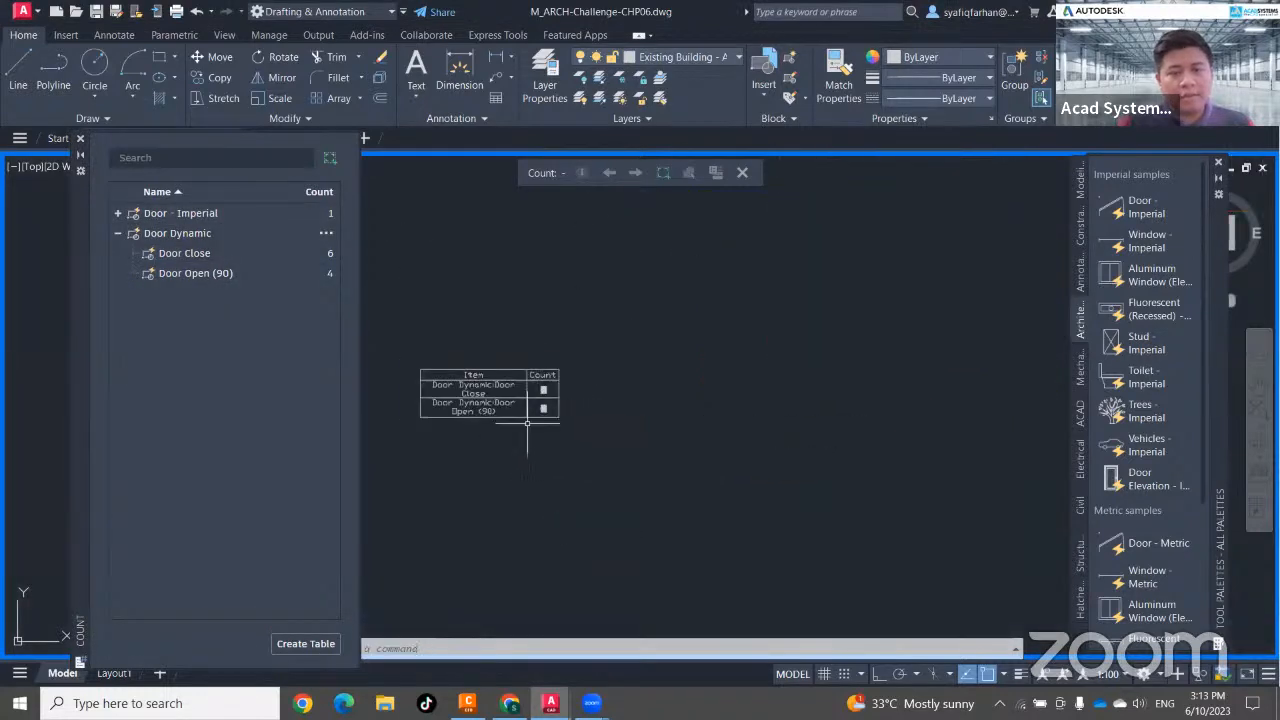
{"action": "left_click", "coordinate": [80, 139]}
{"action": "scroll", "coordinate": [703, 431], "scroll_direction": "up", "scroll_amount": 4}
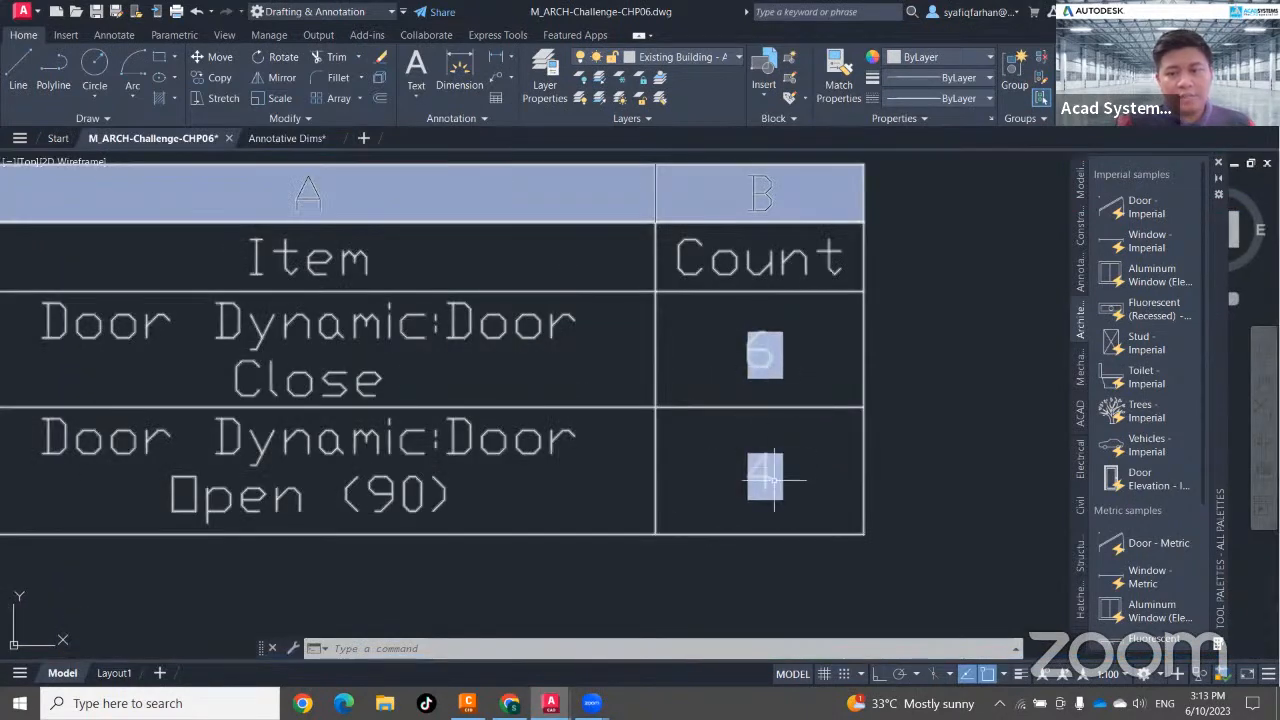
Copy the lower-right open door to three new spots: one to its upper right, one to its upper left and one to its lower right.
{"action": "scroll", "coordinate": [773, 480], "scroll_direction": "down", "scroll_amount": 8}
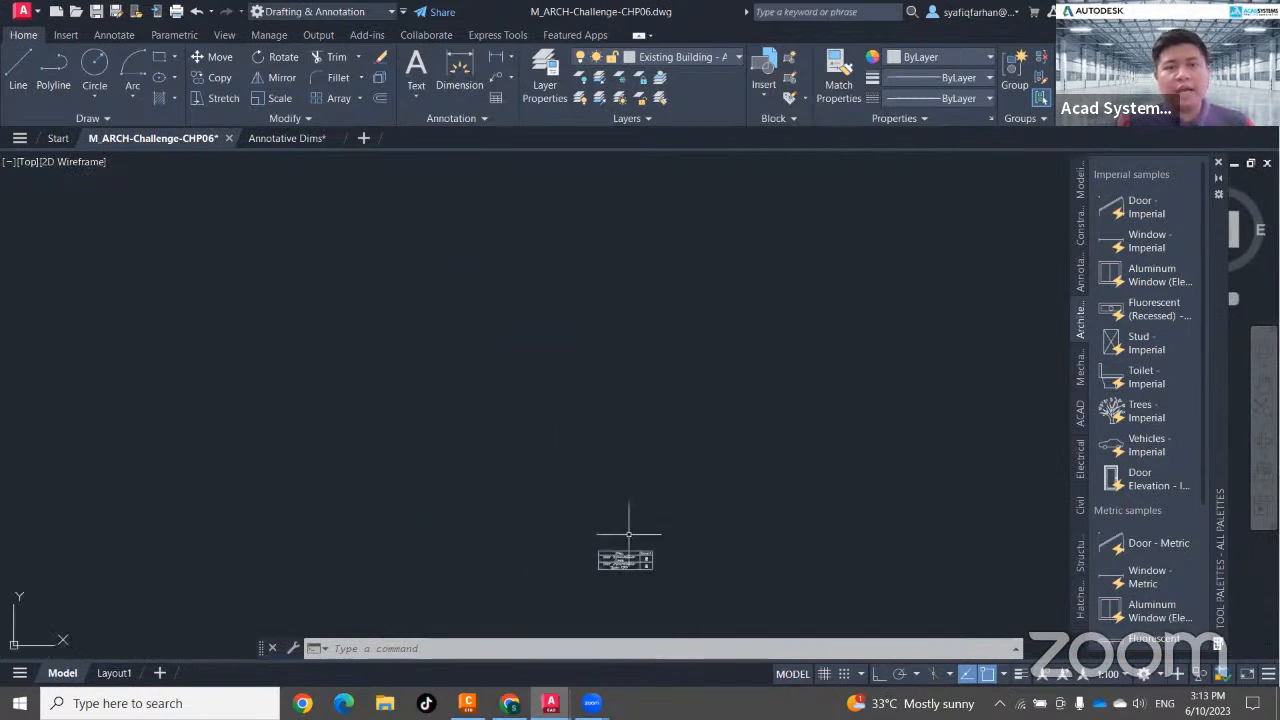
{"action": "scroll", "coordinate": [628, 535], "scroll_direction": "down", "scroll_amount": 6}
{"action": "left_click", "coordinate": [794, 434]}
{"action": "left_click", "coordinate": [586, 226]}
{"action": "middle_click_drag", "start_coordinate": [820, 446], "coordinate": [727, 463]}
{"action": "type", "text": "co"}
{"action": "key", "text": "Return"}
{"action": "left_click", "coordinate": [727, 461]}
{"action": "left_click", "coordinate": [876, 307]}
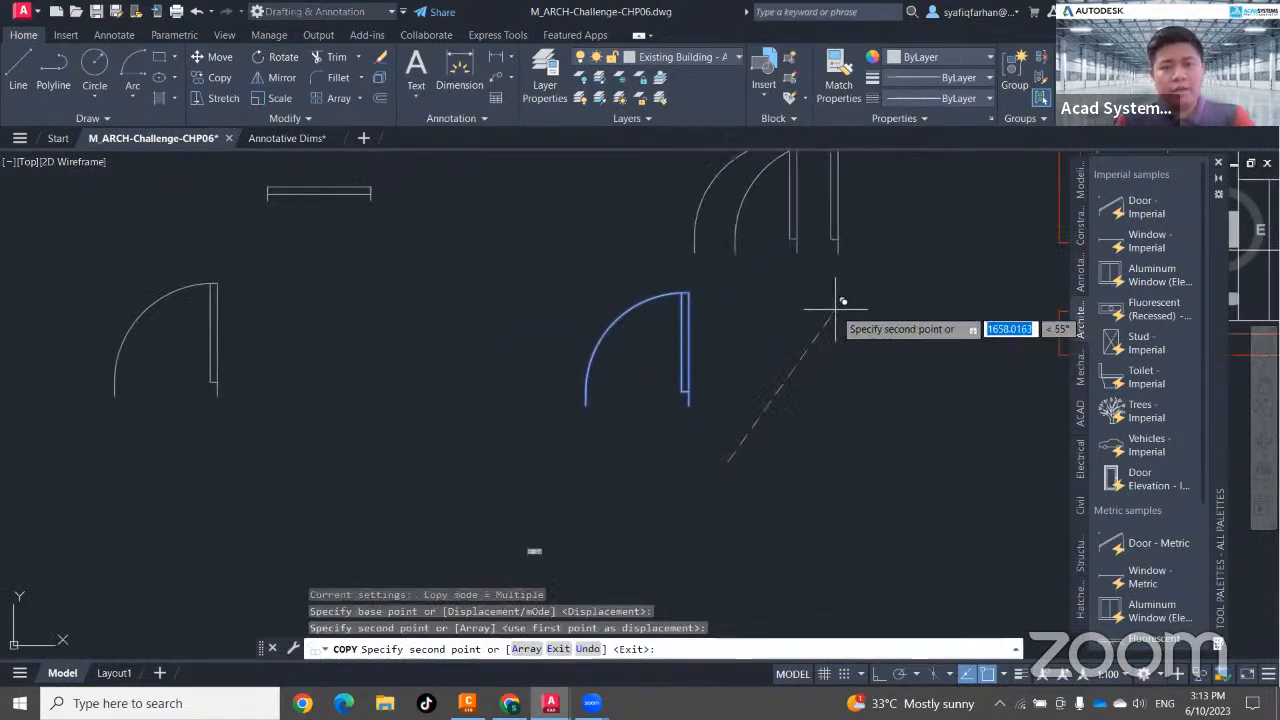
{"action": "left_click", "coordinate": [601, 307]}
{"action": "left_click", "coordinate": [989, 580]}
{"action": "key", "text": "Escape"}
{"action": "key", "text": "Escape"}
Examine the count table's values and the commands available for the selected table, without applying any.
{"action": "scroll", "coordinate": [543, 557], "scroll_direction": "up", "scroll_amount": 9}
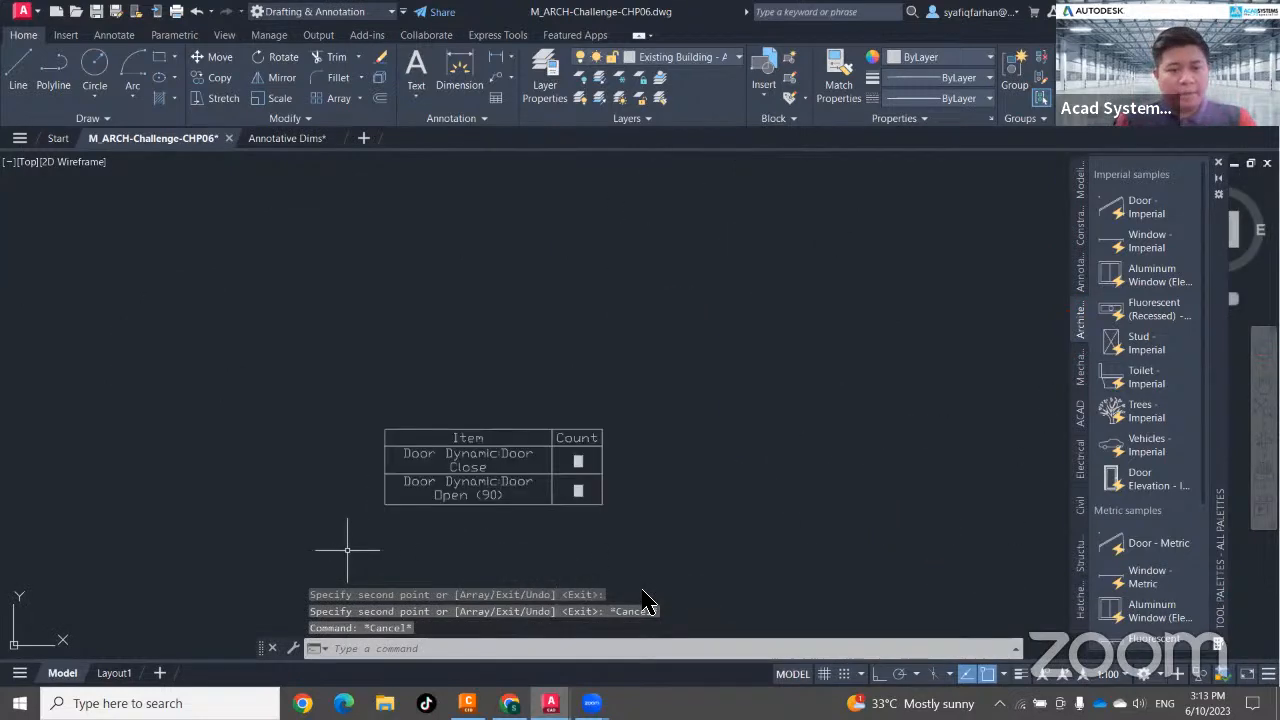
{"action": "scroll", "coordinate": [600, 509], "scroll_direction": "up", "scroll_amount": 6}
{"action": "left_click", "coordinate": [924, 242]}
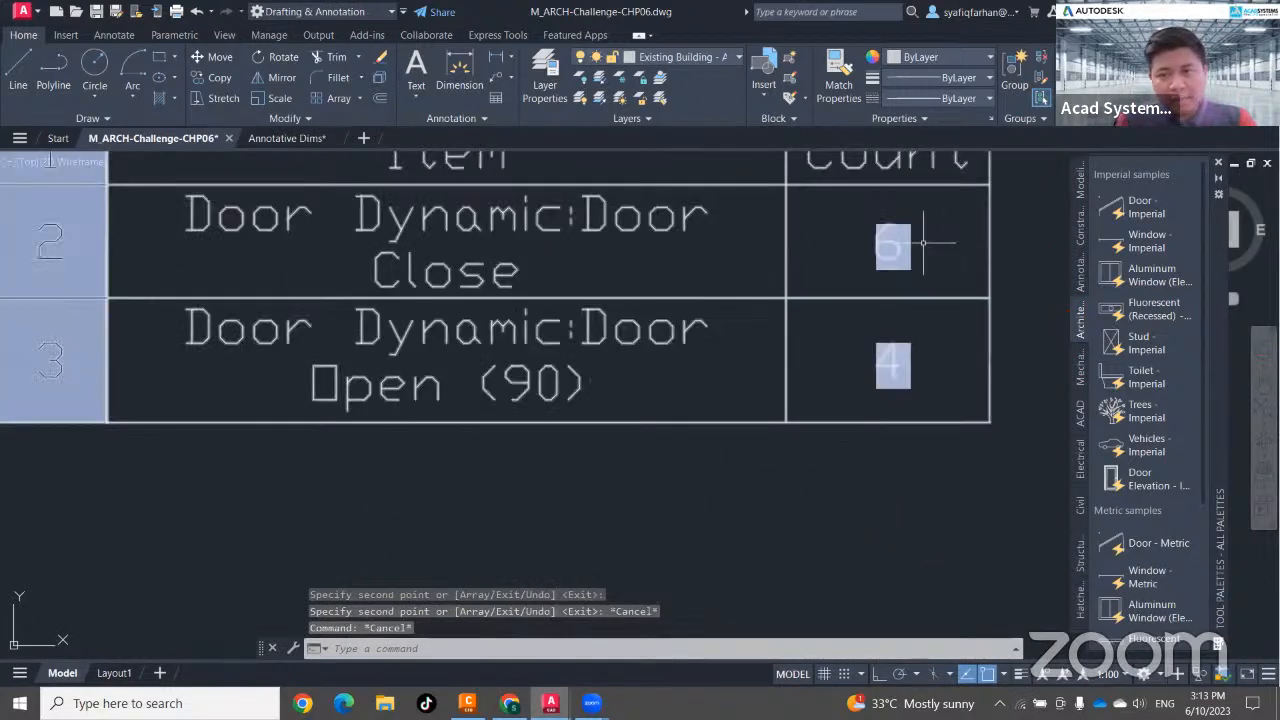
{"action": "left_click", "coordinate": [893, 240]}
{"action": "key", "text": "Escape"}
{"action": "key", "text": "Escape"}
{"action": "right_click", "coordinate": [779, 350]}
{"action": "left_click", "coordinate": [772, 363]}
{"action": "left_click", "coordinate": [742, 421]}
{"action": "right_click", "coordinate": [742, 421]}
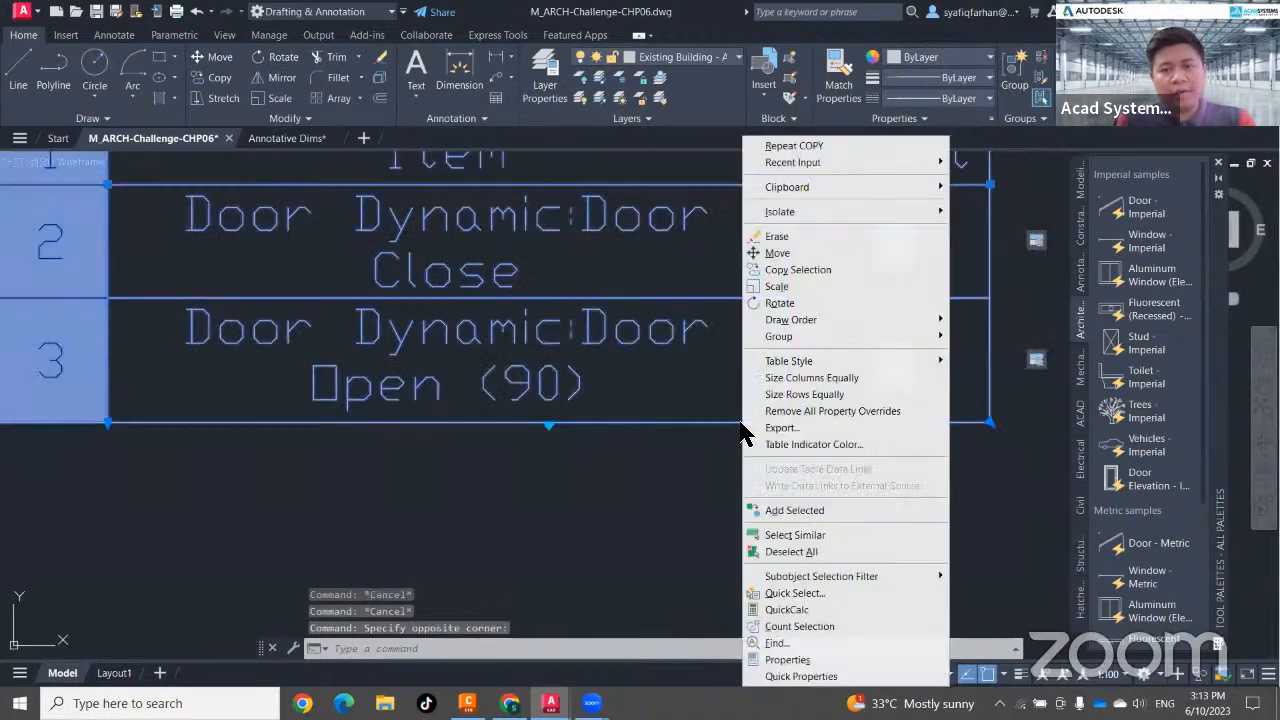
{"action": "key", "text": "Escape"}
{"action": "key", "text": "Escape"}
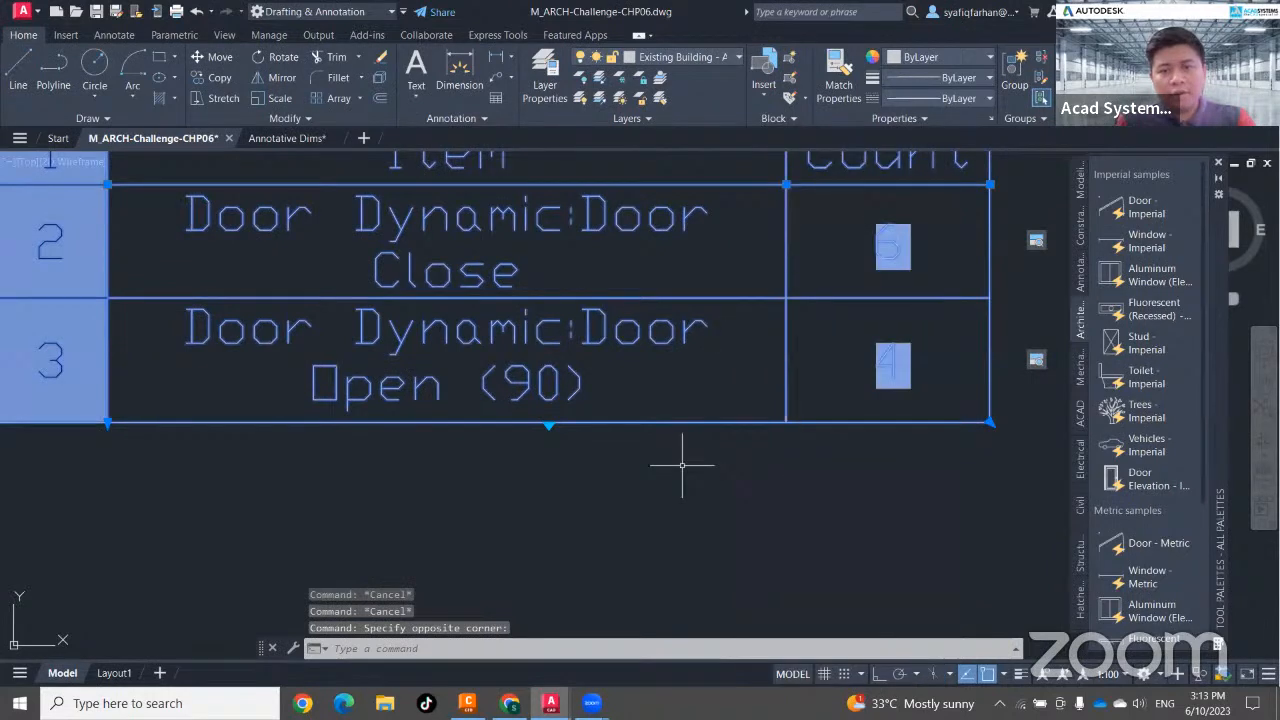
Open the count field of the Door Close row to view its expression, close it without changes, and deselect the table.
{"action": "scroll", "coordinate": [750, 457], "scroll_direction": "down", "scroll_amount": 6}
{"action": "scroll", "coordinate": [671, 461], "scroll_direction": "up", "scroll_amount": 4}
{"action": "left_click", "coordinate": [648, 447]}
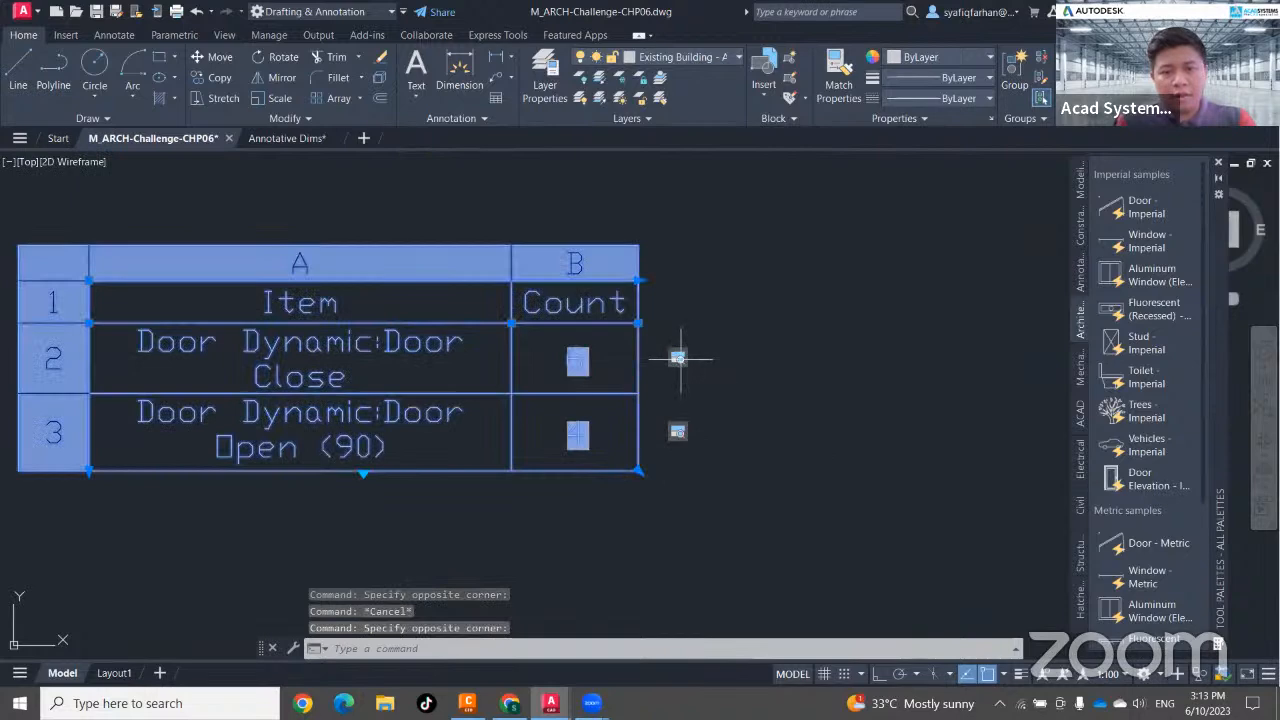
{"action": "left_click", "coordinate": [680, 359]}
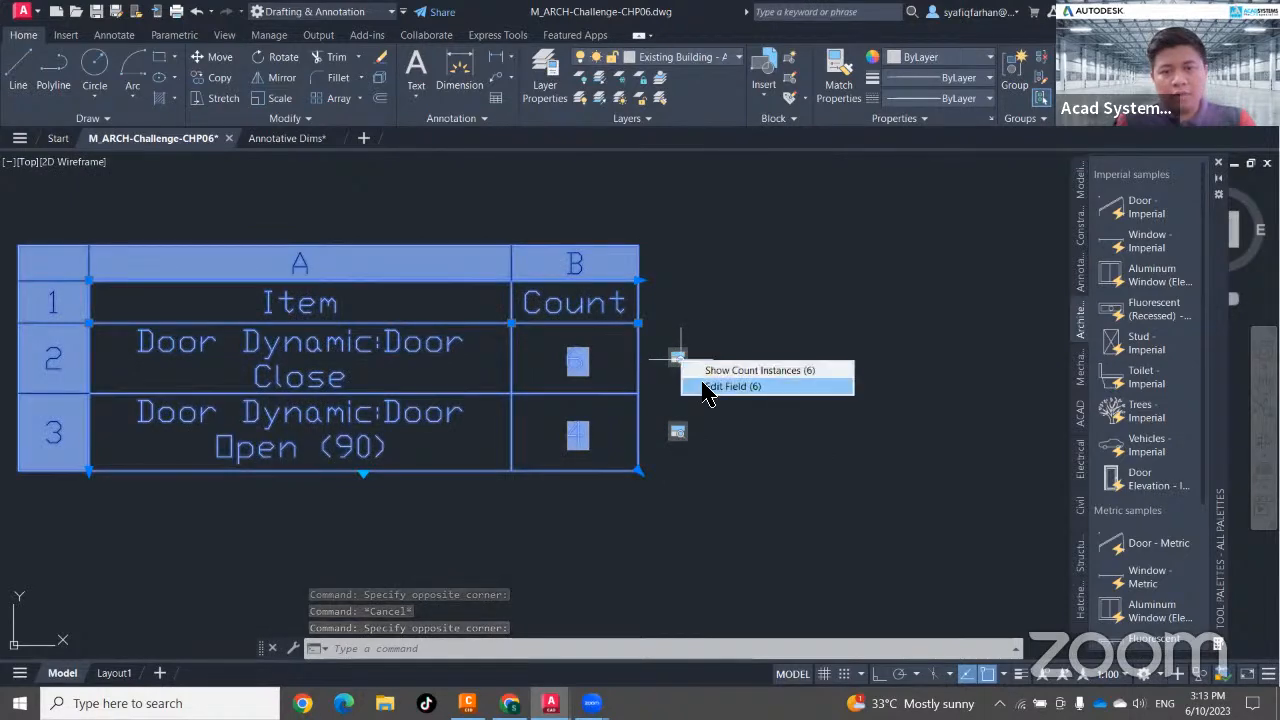
{"action": "left_click", "coordinate": [702, 388]}
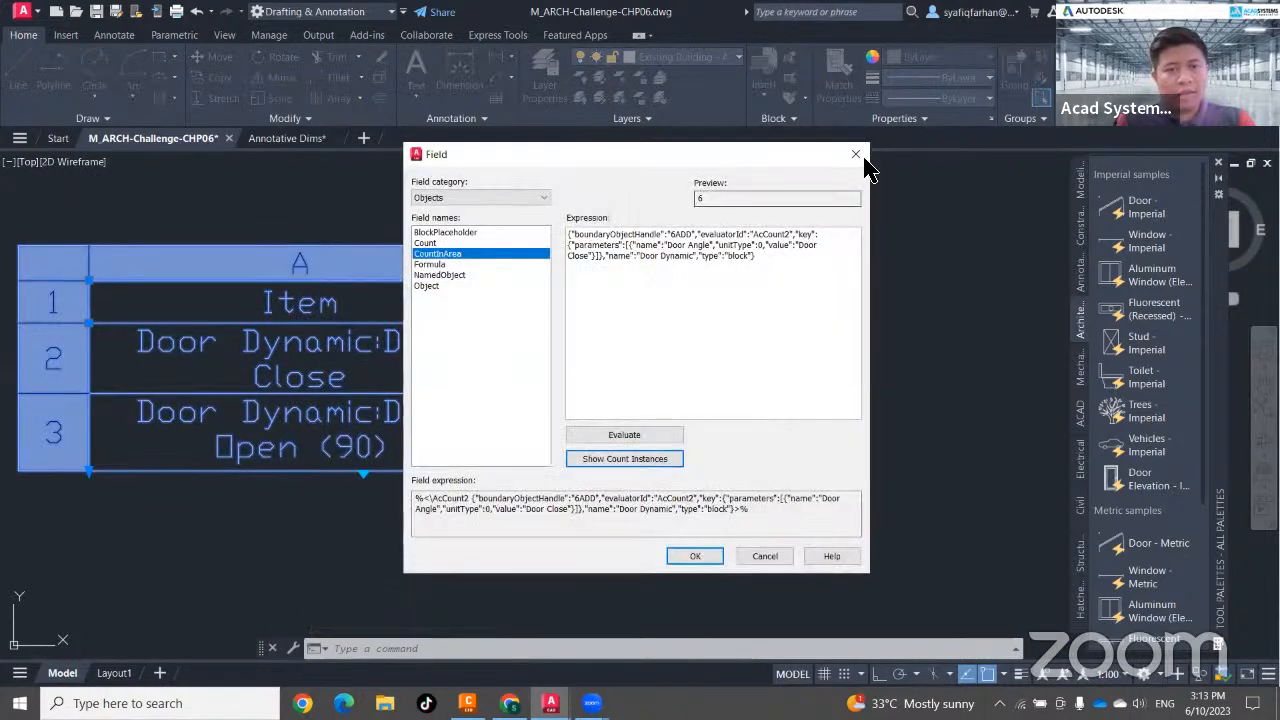
{"action": "key", "text": "Escape"}
{"action": "key", "text": "Escape"}
{"action": "key", "text": "Escape"}
{"action": "left_click", "coordinate": [647, 369]}
{"action": "left_click", "coordinate": [596, 352]}
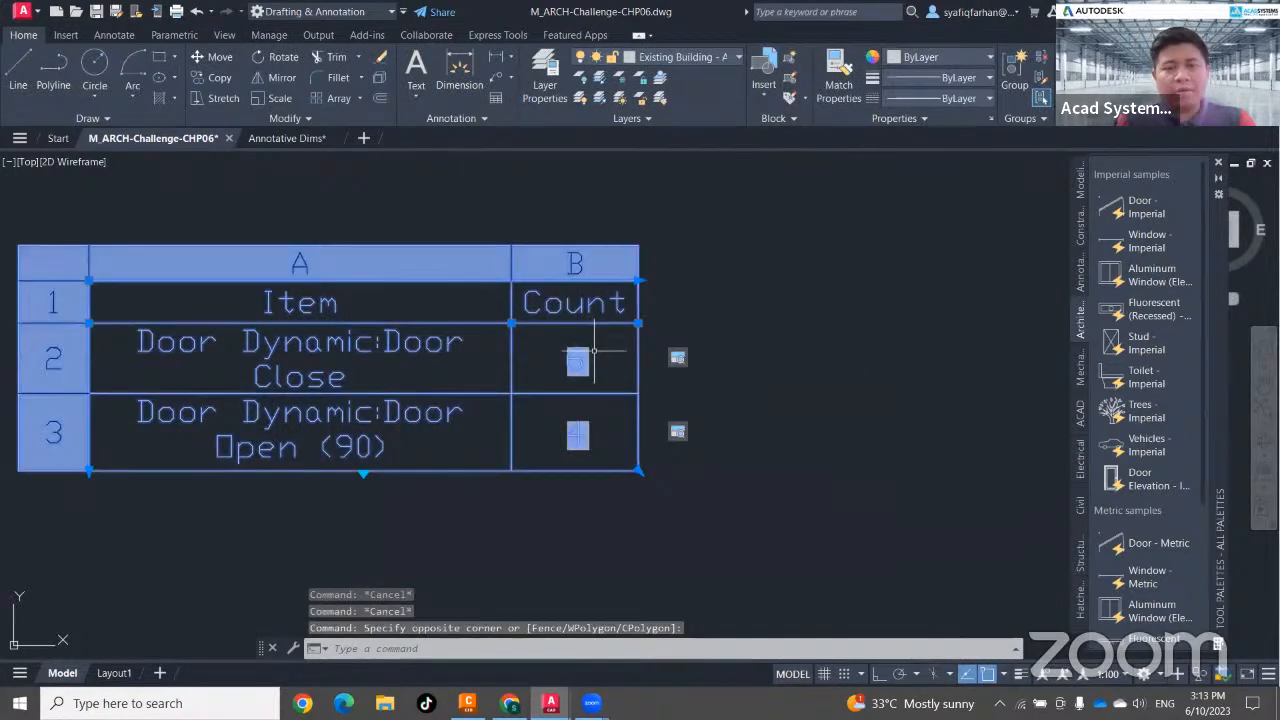
{"action": "key", "text": "Escape"}
Delete the door count table.
{"action": "scroll", "coordinate": [637, 424], "scroll_direction": "down", "scroll_amount": 2}
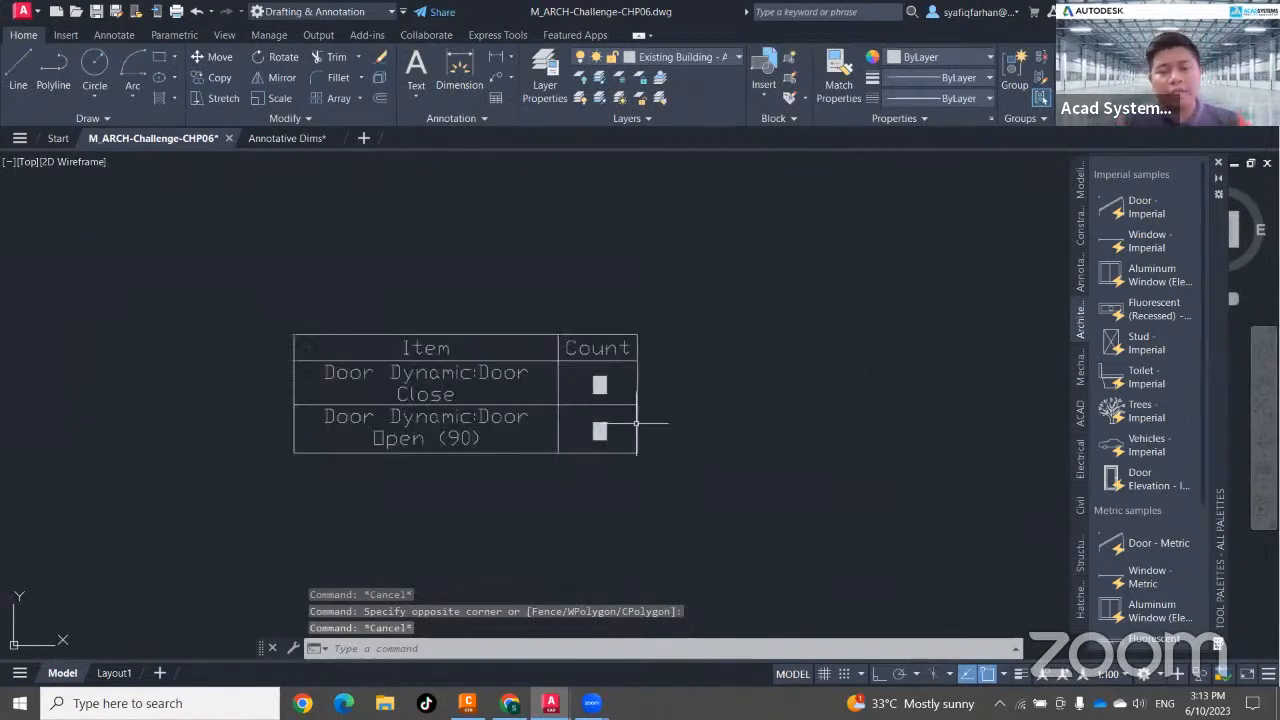
{"action": "scroll", "coordinate": [637, 424], "scroll_direction": "down", "scroll_amount": 3}
{"action": "left_click", "coordinate": [664, 436]}
{"action": "left_click", "coordinate": [503, 367]}
{"action": "key", "text": "Delete"}
Start a new drawing from the acadiso.dwt template.
{"action": "scroll", "coordinate": [673, 440], "scroll_direction": "down", "scroll_amount": 4}
{"action": "middle_click_drag", "start_coordinate": [737, 466], "coordinate": [561, 480]}
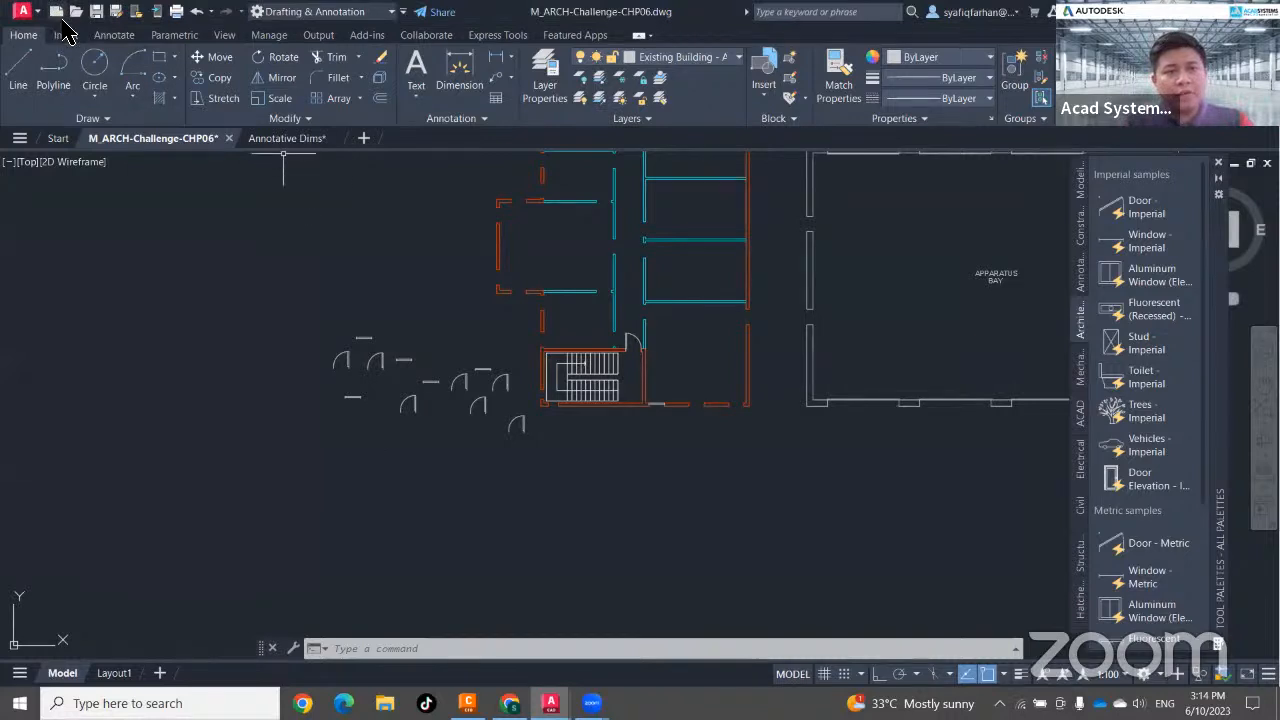
{"action": "key", "text": "ctrl+n"}
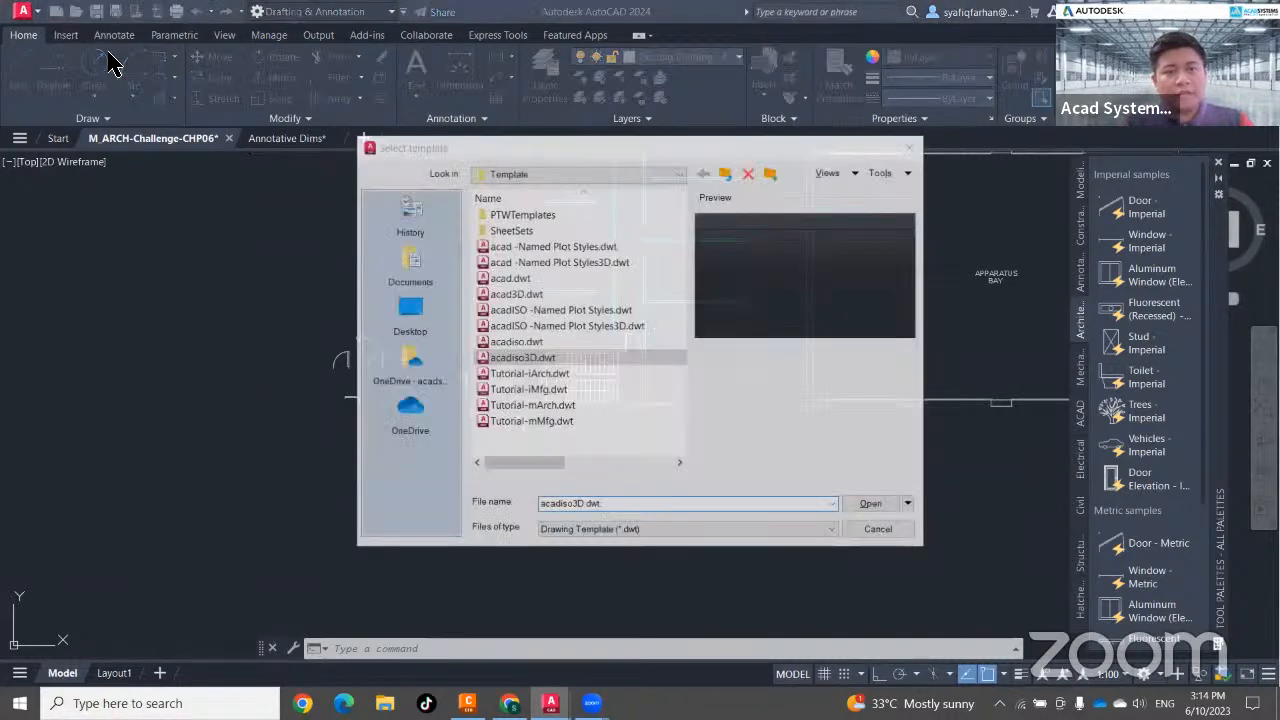
{"action": "double_click", "coordinate": [528, 355]}
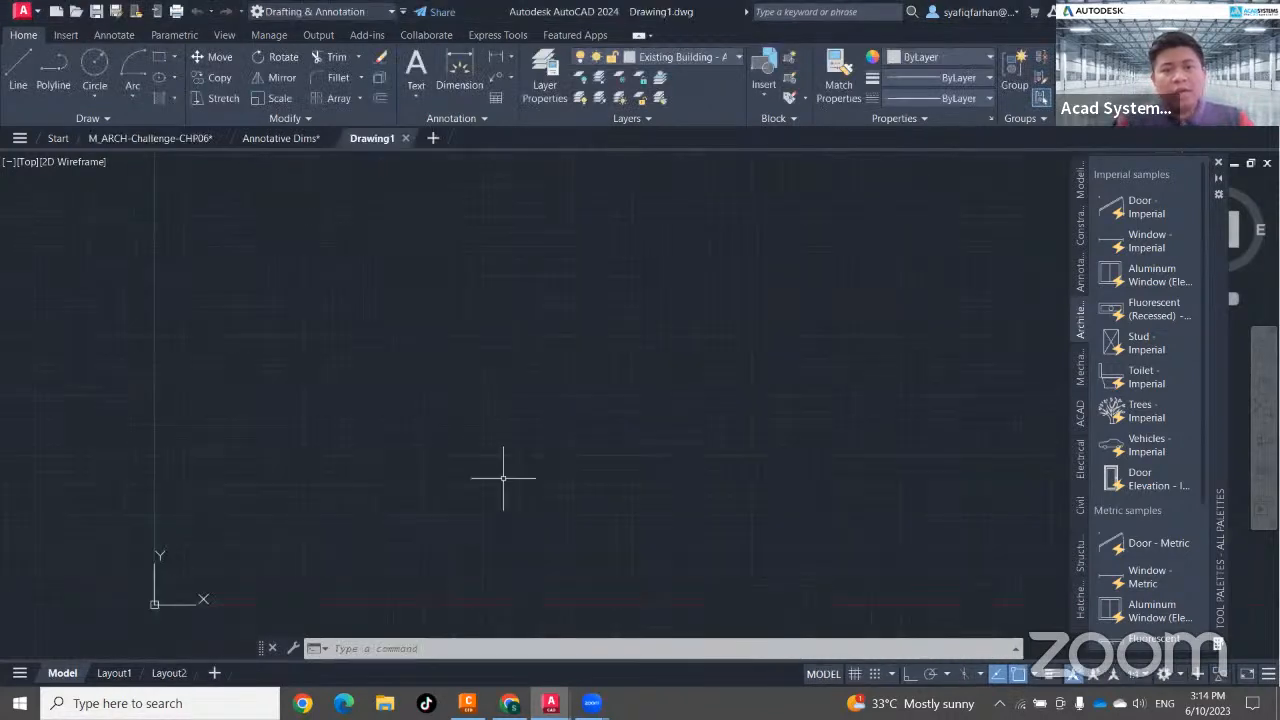
{"action": "middle_click", "coordinate": [500, 479]}
{"action": "middle_click", "coordinate": [500, 479]}
{"action": "middle_click_drag", "start_coordinate": [497, 480], "coordinate": [627, 377]}
Draw a rectangle 1500 wide and 300 high with its lower-left corner at the origin (0,0).
{"action": "type", "text": "rec"}
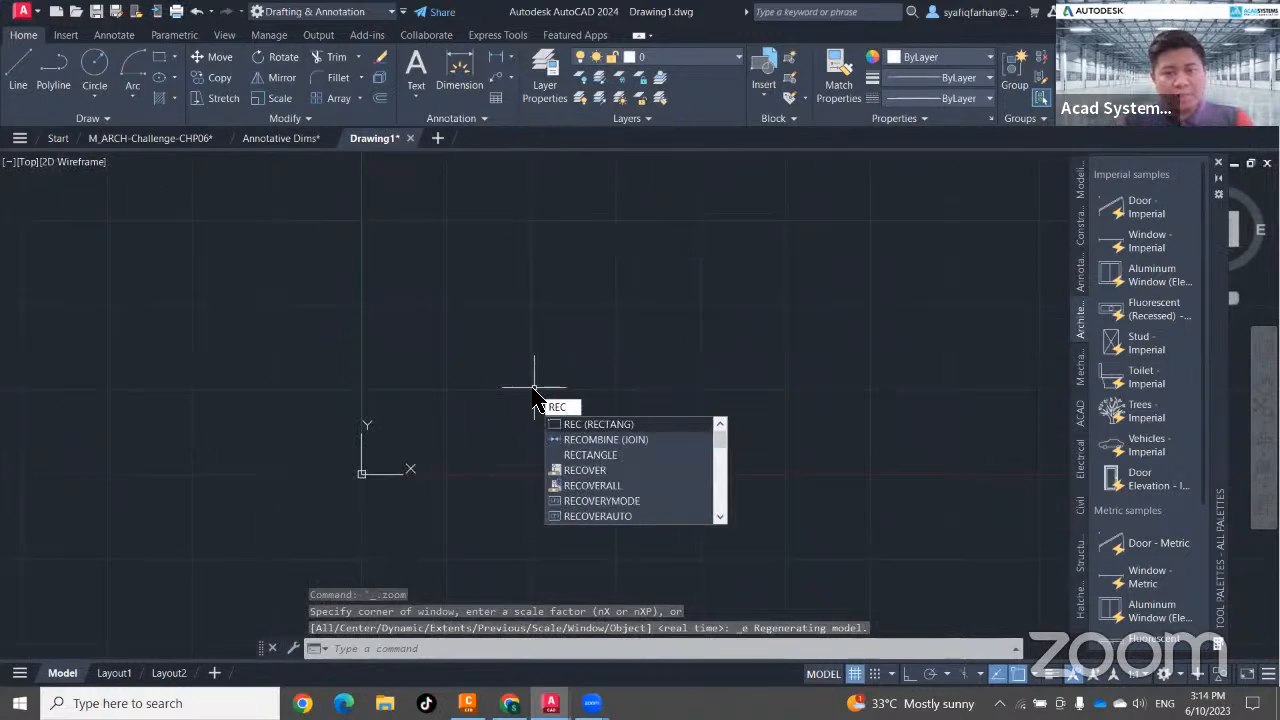
{"action": "key", "text": "Return"}
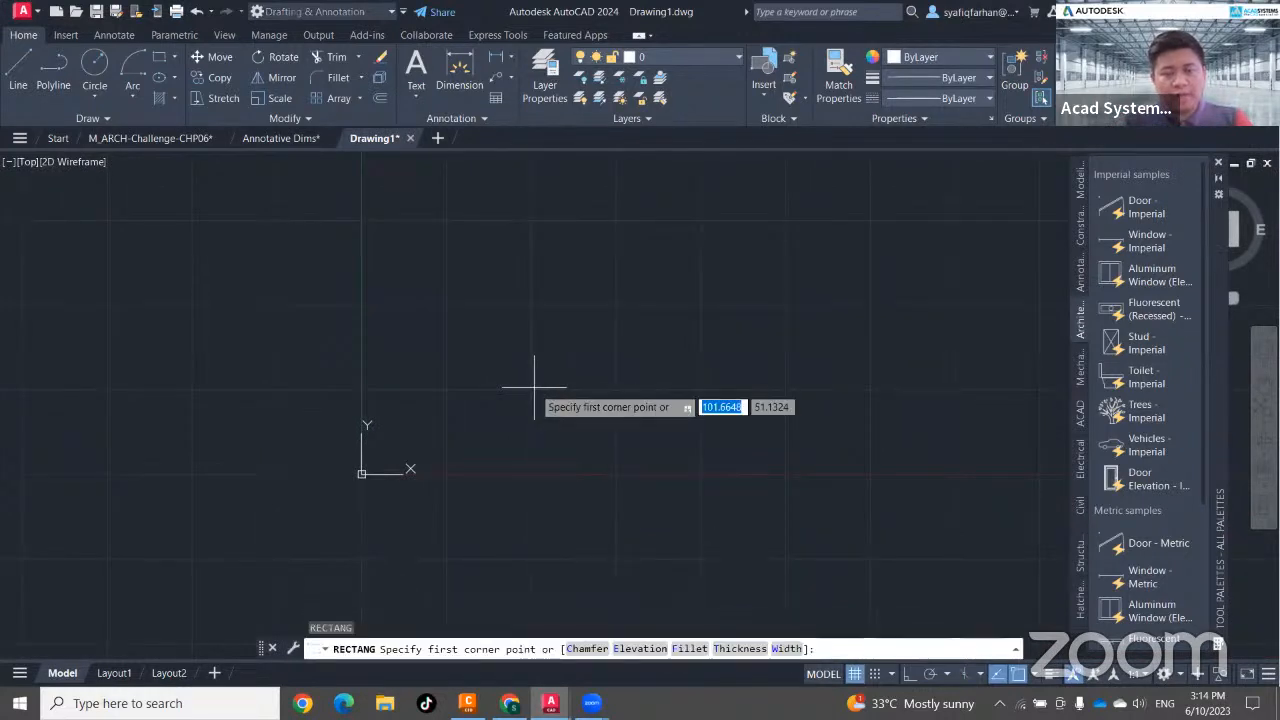
{"action": "type", "text": "0,0"}
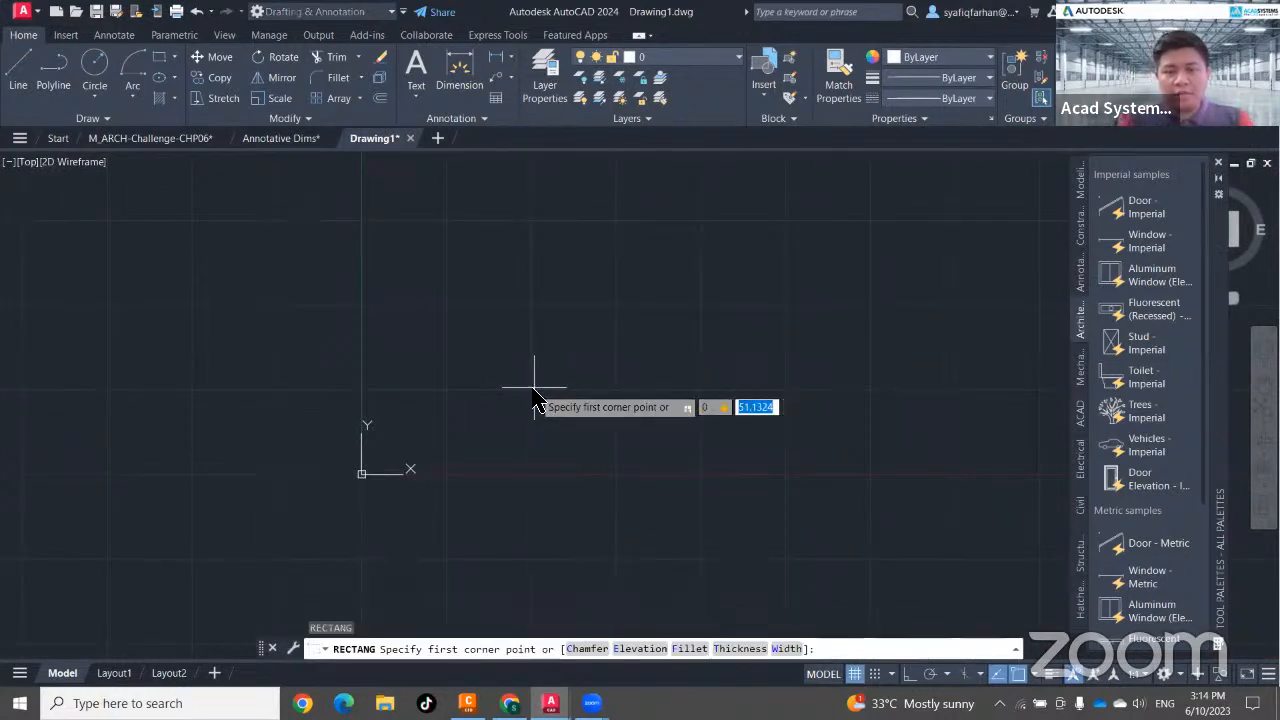
{"action": "key", "text": "Return"}
{"action": "mouse_move", "coordinate": [869, 381]}
{"action": "middle_mouse_down"}
{"action": "mouse_move", "coordinate": [778, 380]}
{"action": "mouse_move", "coordinate": [628, 434]}
{"action": "middle_mouse_up"}
{"action": "scroll", "coordinate": [819, 372], "scroll_direction": "down", "scroll_amount": 2}
{"action": "scroll", "coordinate": [819, 372], "scroll_direction": "down", "scroll_amount": 2}
{"action": "type", "text": "300"}
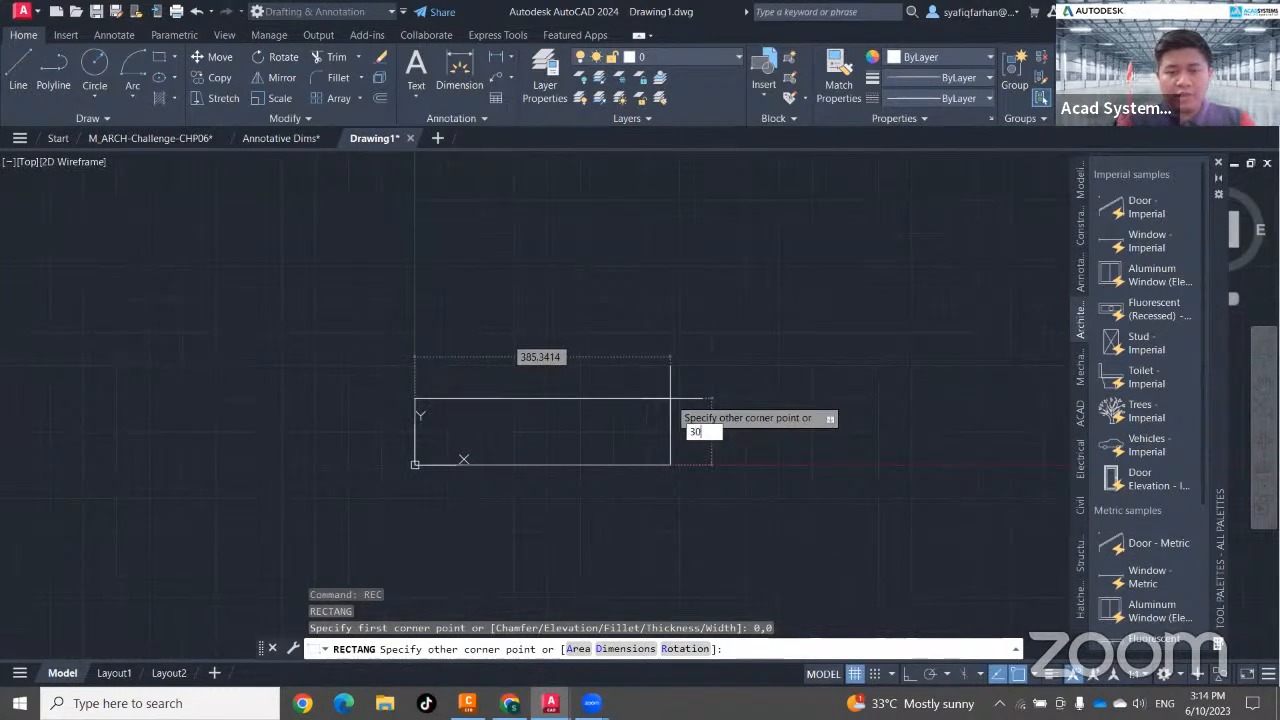
{"action": "key", "text": "Tab"}
{"action": "type", "text": "1500"}
{"action": "key", "text": "Return"}
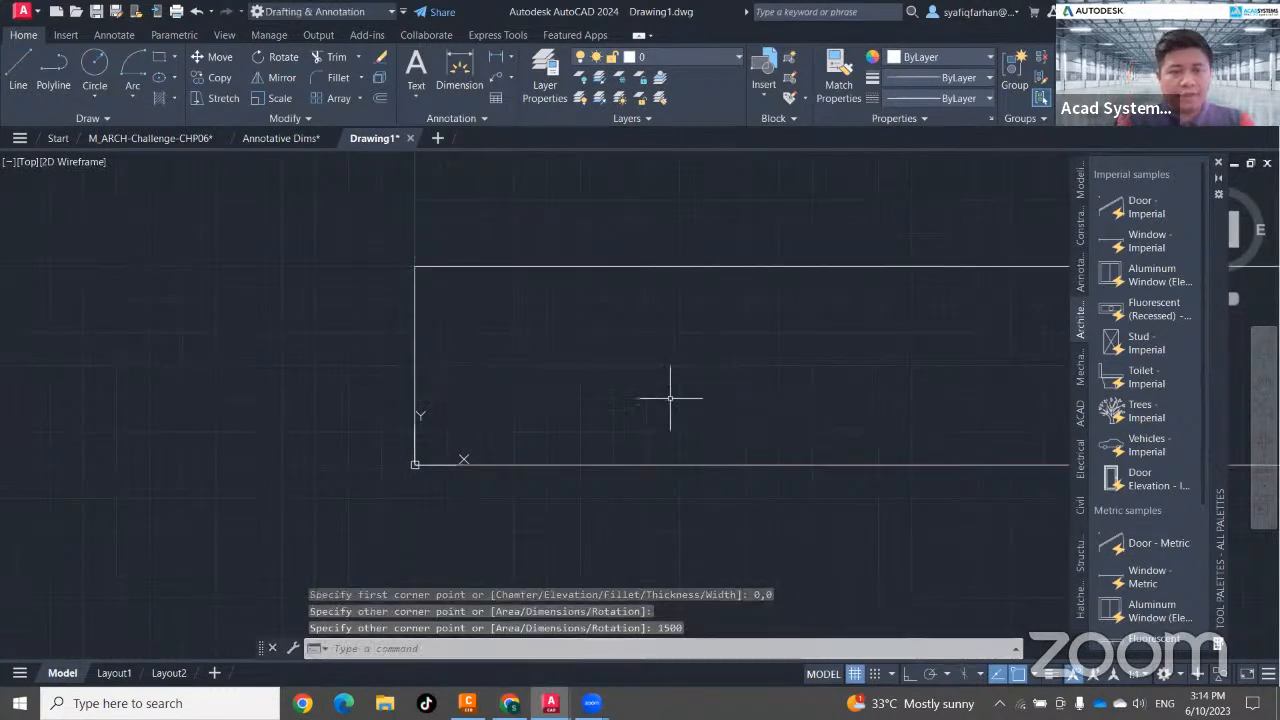
{"action": "scroll", "coordinate": [694, 417], "scroll_direction": "down", "scroll_amount": 3}
{"action": "scroll", "coordinate": [833, 450], "scroll_direction": "up", "scroll_amount": 4}
{"action": "mouse_move", "coordinate": [829, 449]}
{"action": "middle_mouse_down"}
{"action": "mouse_move", "coordinate": [793, 492]}
{"action": "mouse_move", "coordinate": [860, 505]}
{"action": "middle_mouse_up"}
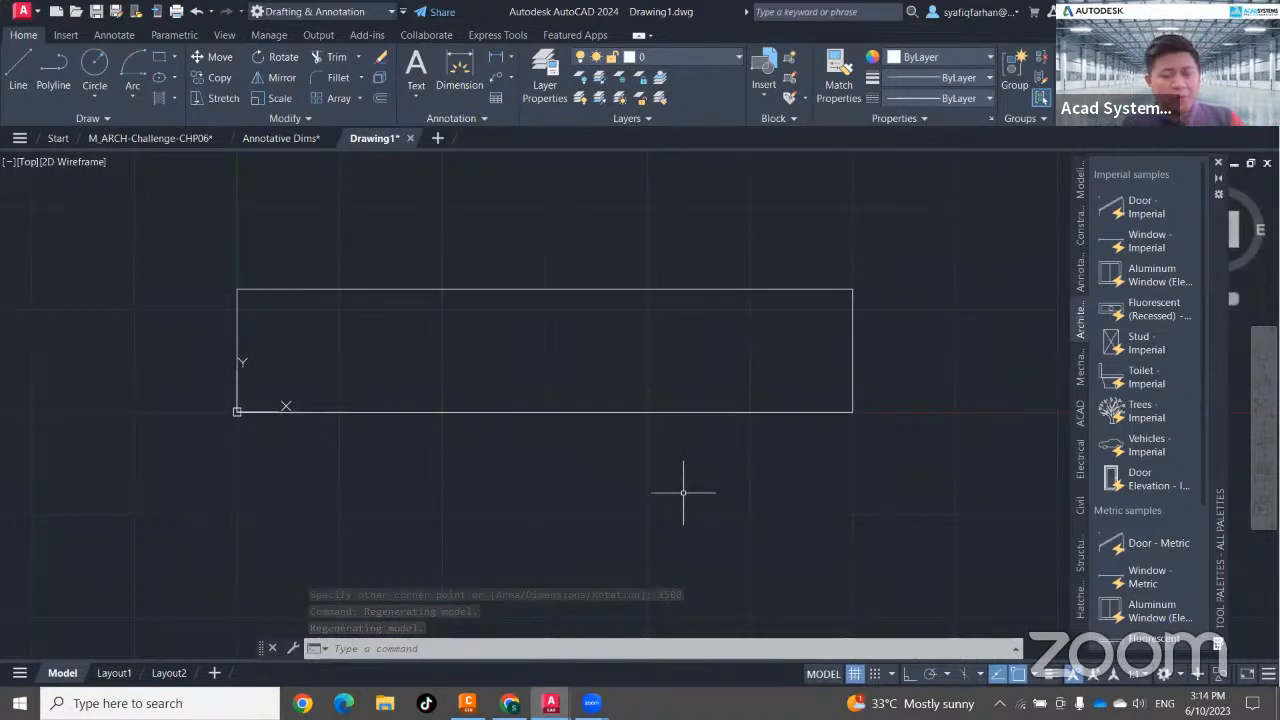
{"action": "left_click", "coordinate": [726, 314]}
{"action": "left_click", "coordinate": [654, 243]}
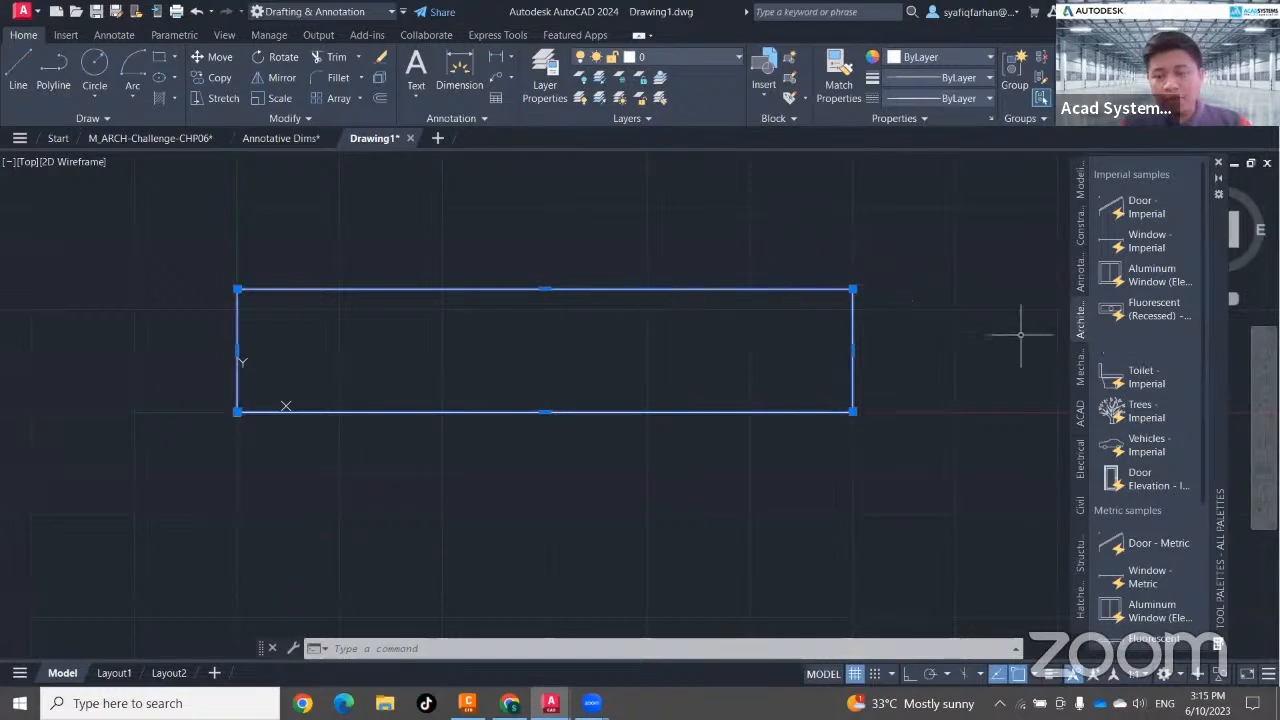
{"action": "key", "text": "Escape"}
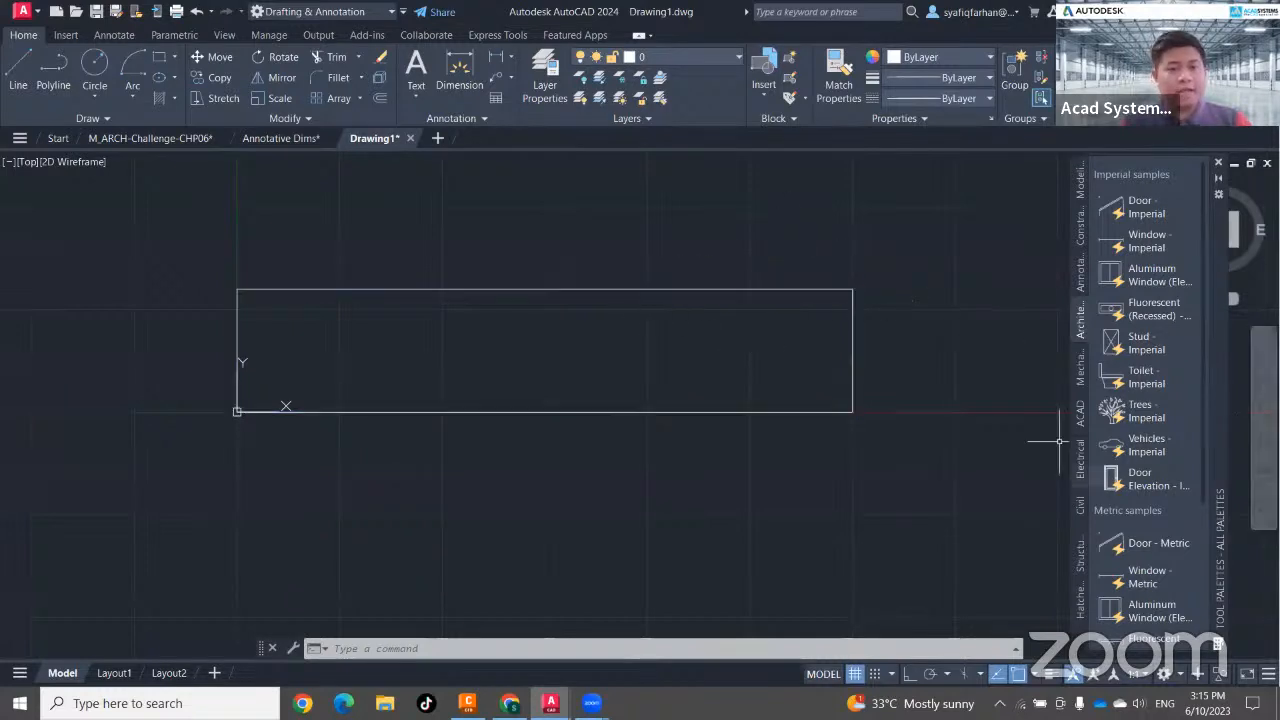
Start a block definition from the rectangle and name it Straight Duct.
{"action": "middle_click_drag", "start_coordinate": [639, 435], "coordinate": [680, 424]}
{"action": "left_click", "coordinate": [717, 423]}
{"action": "left_click", "coordinate": [626, 343]}
{"action": "type", "text": "b"}
{"action": "key", "text": "Return"}
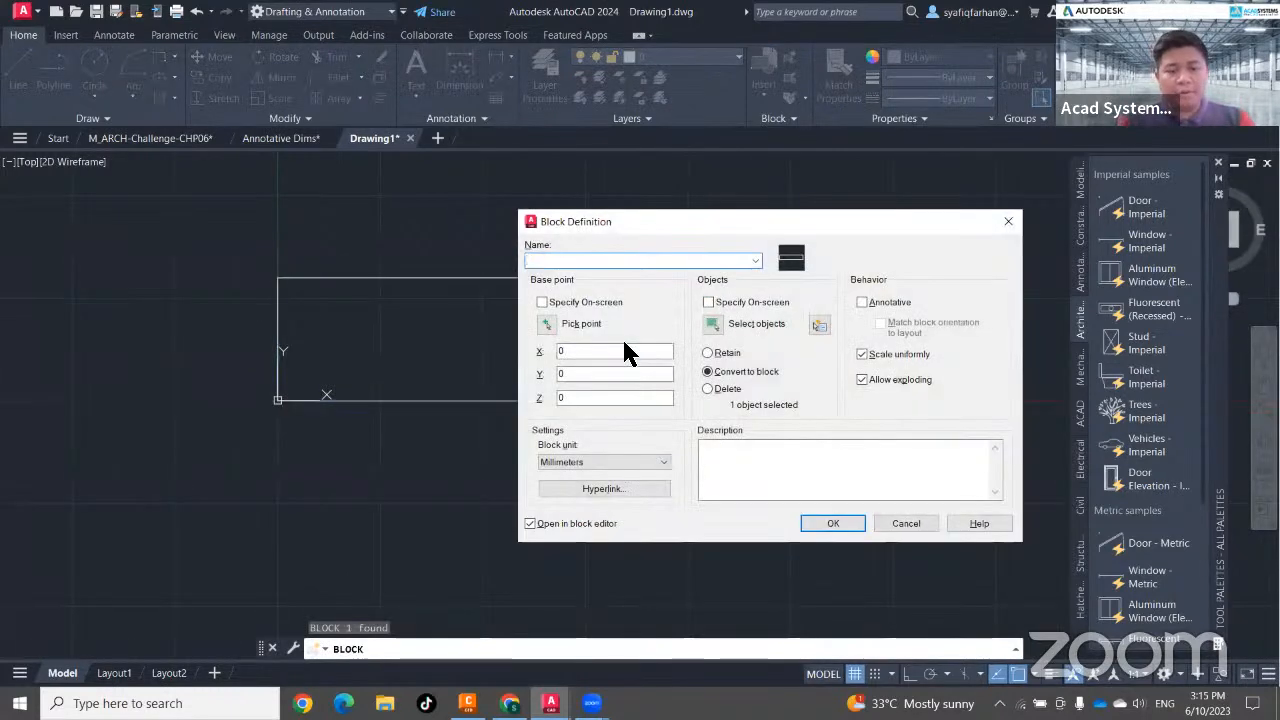
{"action": "type", "text": "St"}
{"action": "type", "text": "rA"}
{"action": "type", "text": "ight Duct"}
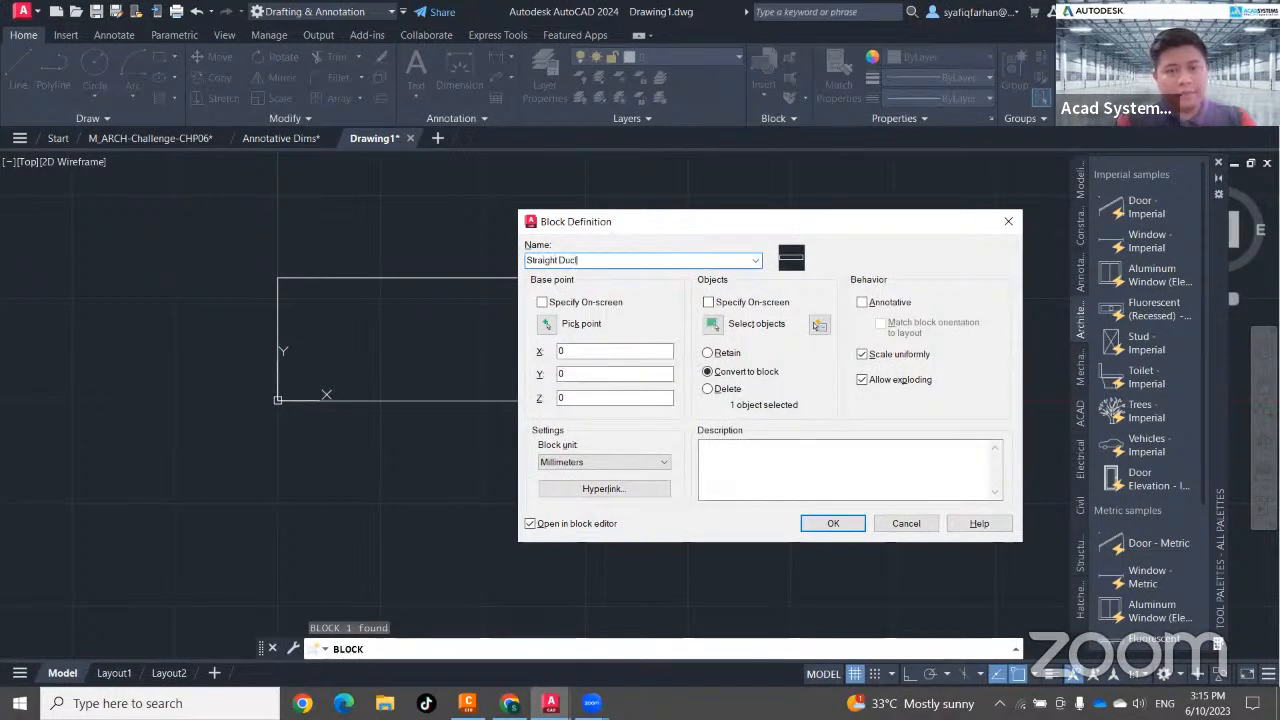
Set the block's base point at the rectangle's lower-left corner, create the block in the Block Editor, and move the authoring palettes aside.
{"action": "left_click", "coordinate": [568, 323]}
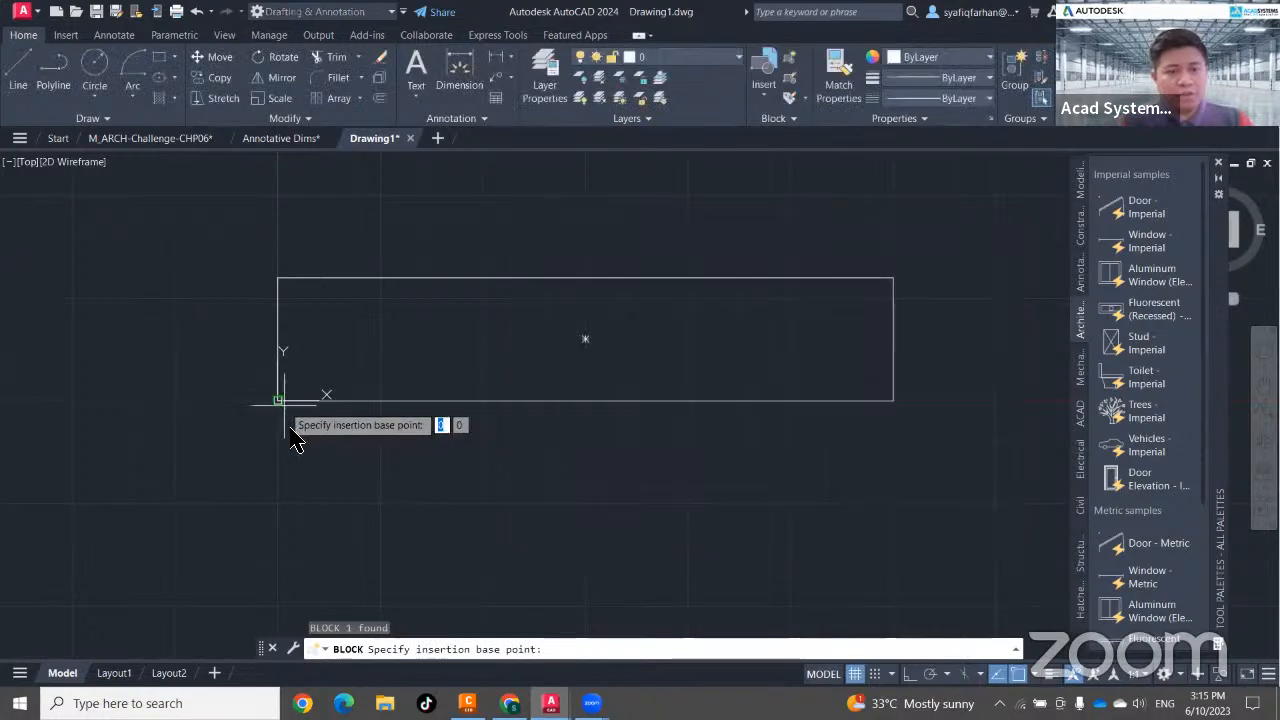
{"action": "left_click", "coordinate": [295, 440]}
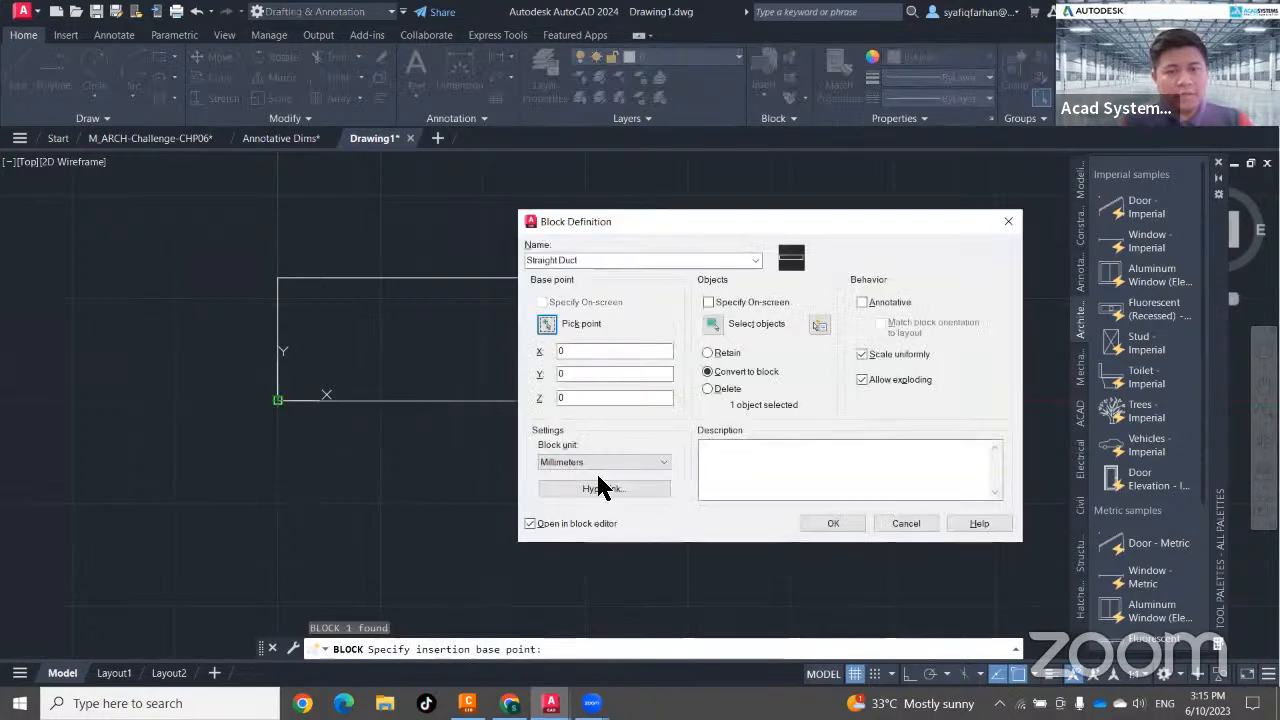
{"action": "left_click", "coordinate": [834, 530]}
{"action": "scroll", "coordinate": [626, 443], "scroll_direction": "down", "scroll_amount": 2}
{"action": "left_click_drag", "start_coordinate": [246, 343], "coordinate": [112, 345]}
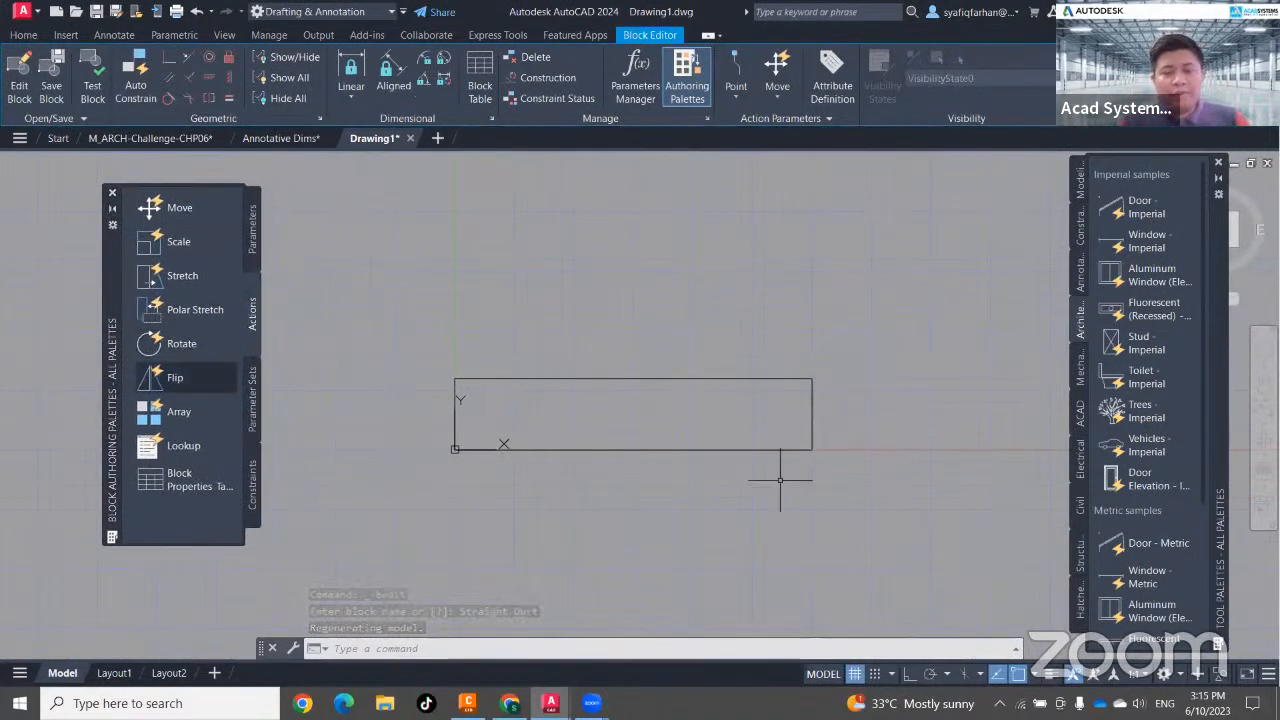
Add a Visibility parameter to the block just below the rectangle's lower-left corner.
{"action": "left_click", "coordinate": [255, 245]}
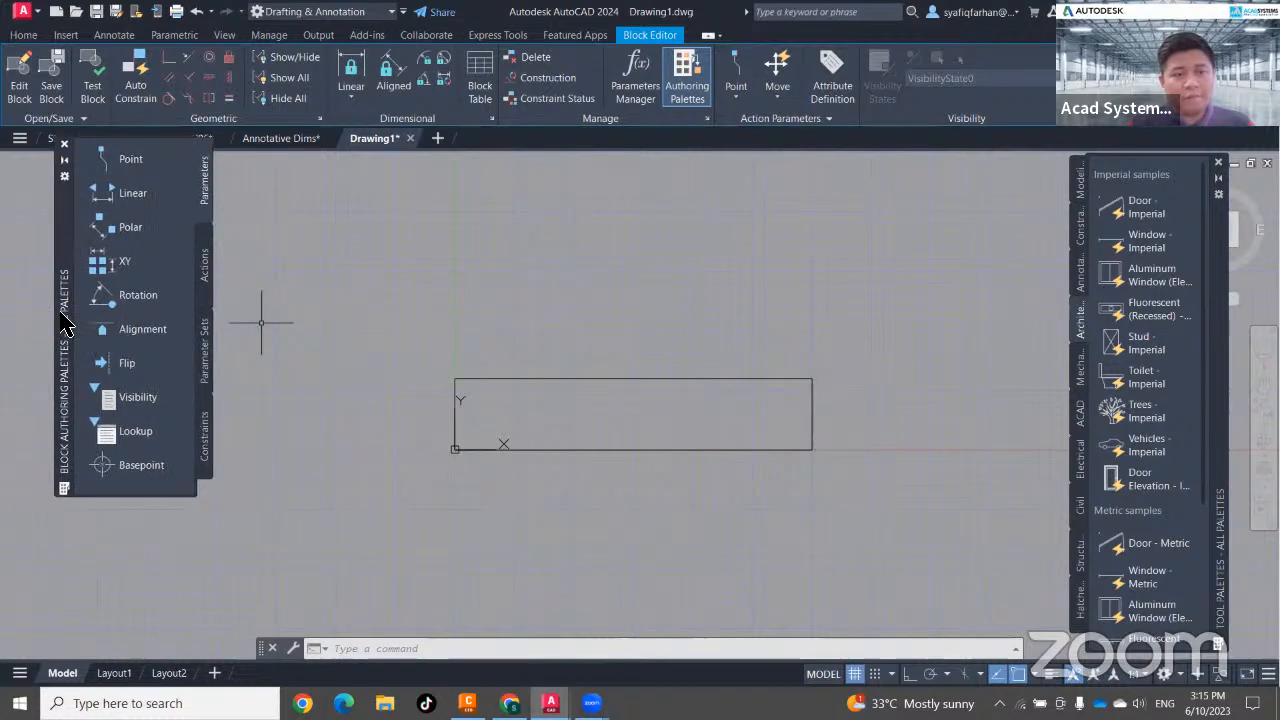
{"action": "left_click", "coordinate": [137, 397]}
{"action": "scroll", "coordinate": [435, 465], "scroll_direction": "up", "scroll_amount": 2}
{"action": "left_click", "coordinate": [497, 447]}
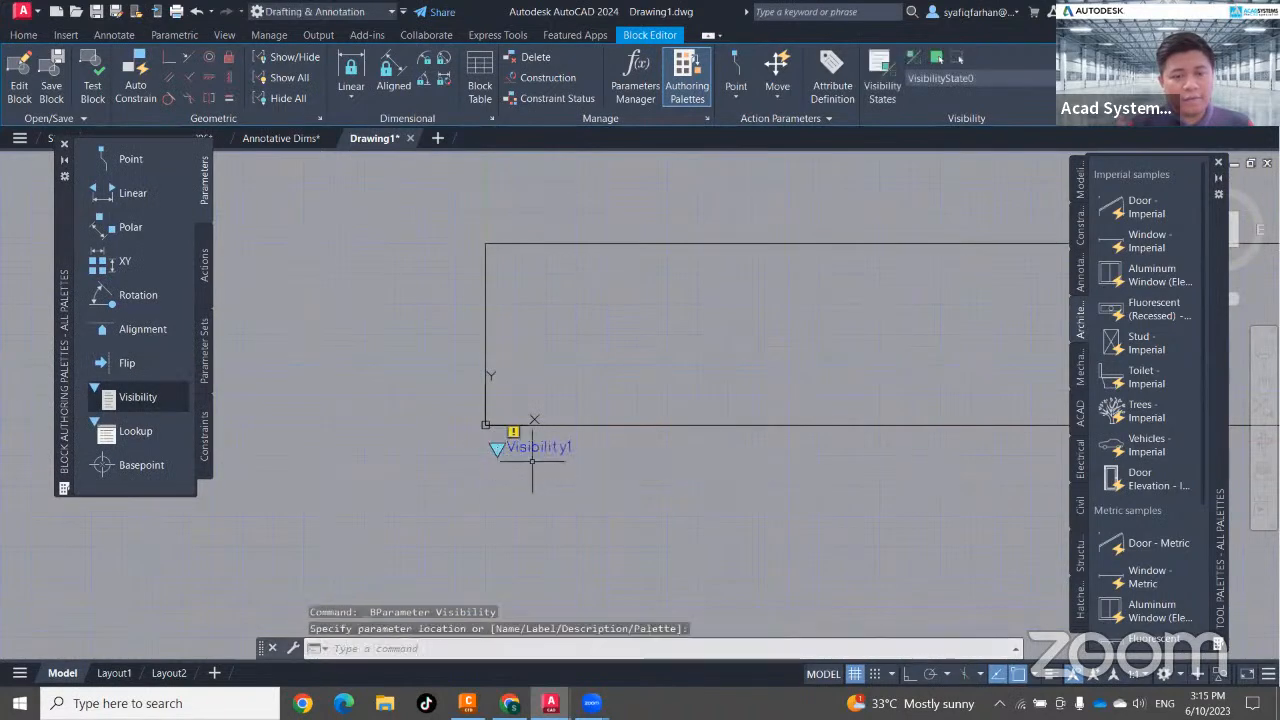
Rename the visibility parameter as Size.
{"action": "double_click", "coordinate": [541, 456]}
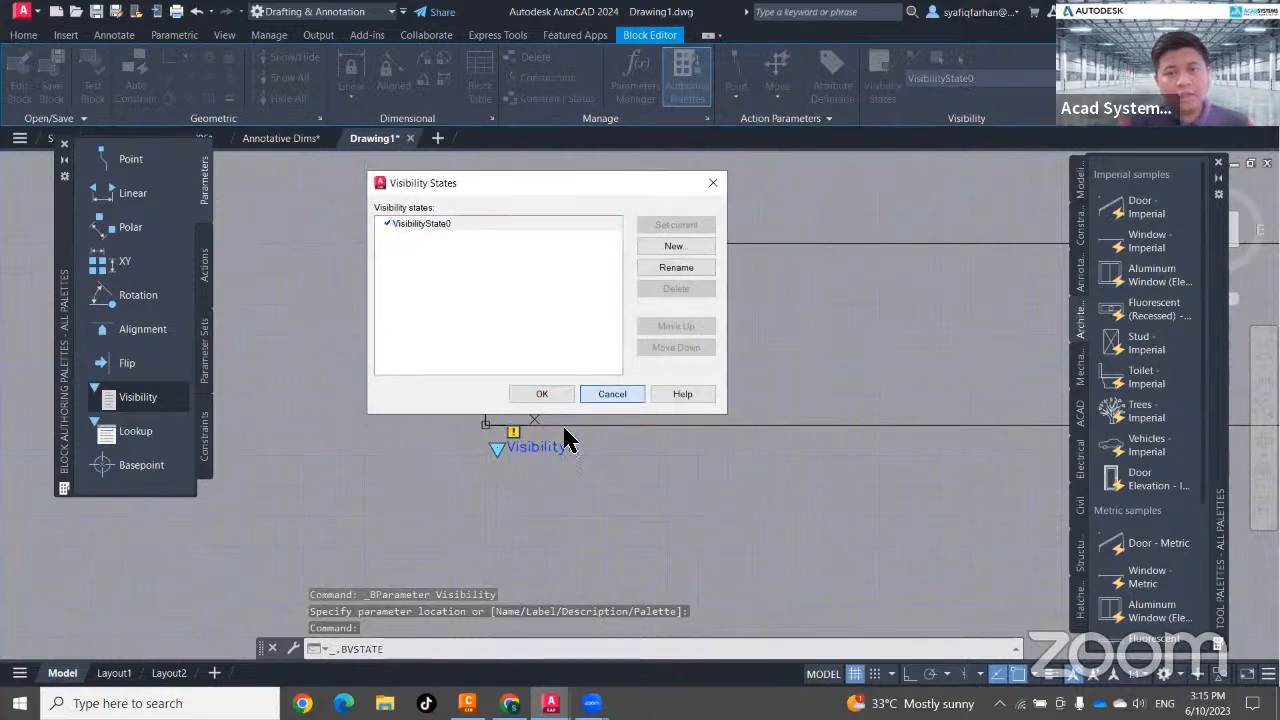
{"action": "left_click", "coordinate": [612, 394]}
{"action": "right_click", "coordinate": [545, 447]}
{"action": "left_click", "coordinate": [608, 295]}
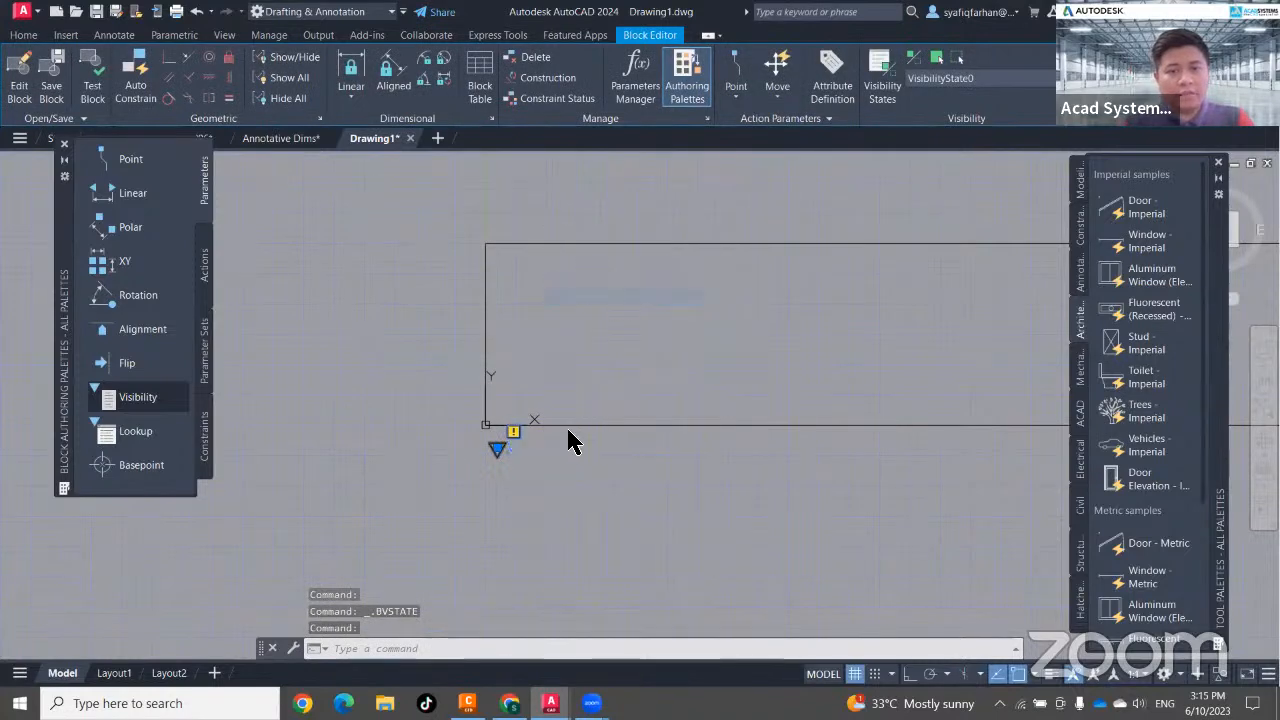
{"action": "type", "text": "S"}
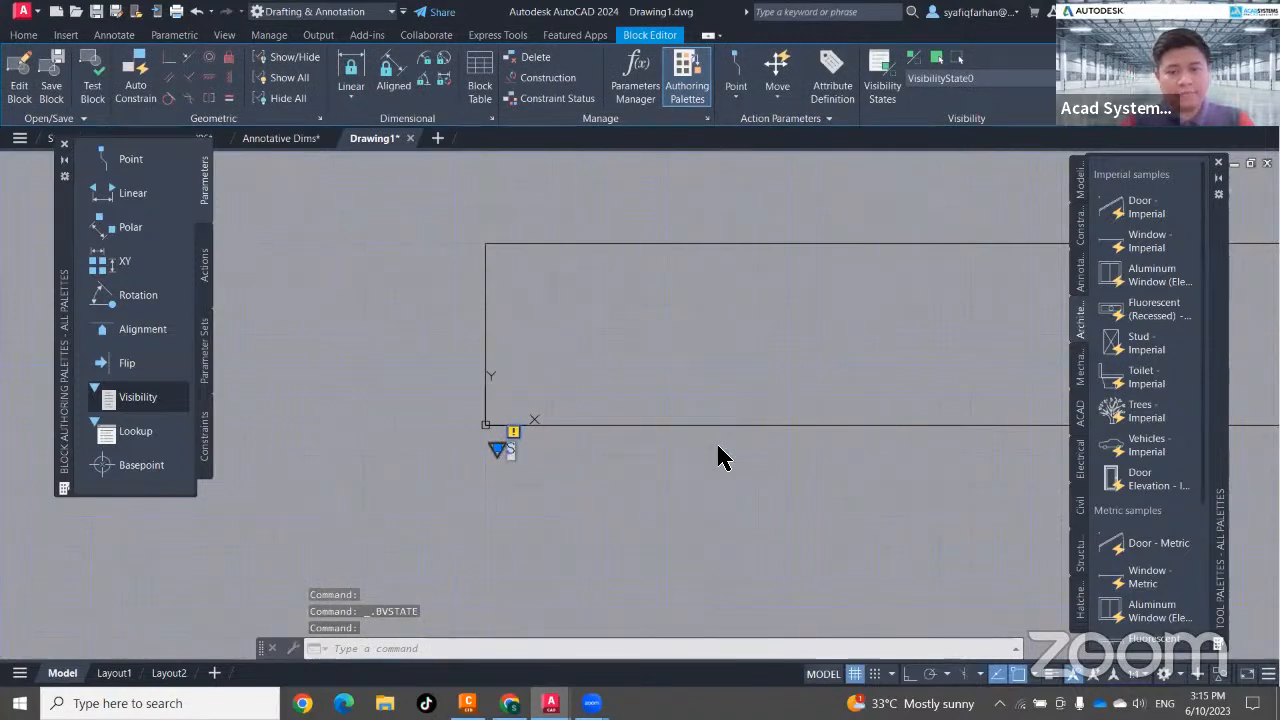
{"action": "type", "text": "ize"}
{"action": "key", "text": "Return"}
{"action": "scroll", "coordinate": [749, 486], "scroll_direction": "down", "scroll_amount": 2}
{"action": "middle_click_drag", "start_coordinate": [749, 486], "coordinate": [606, 512]}
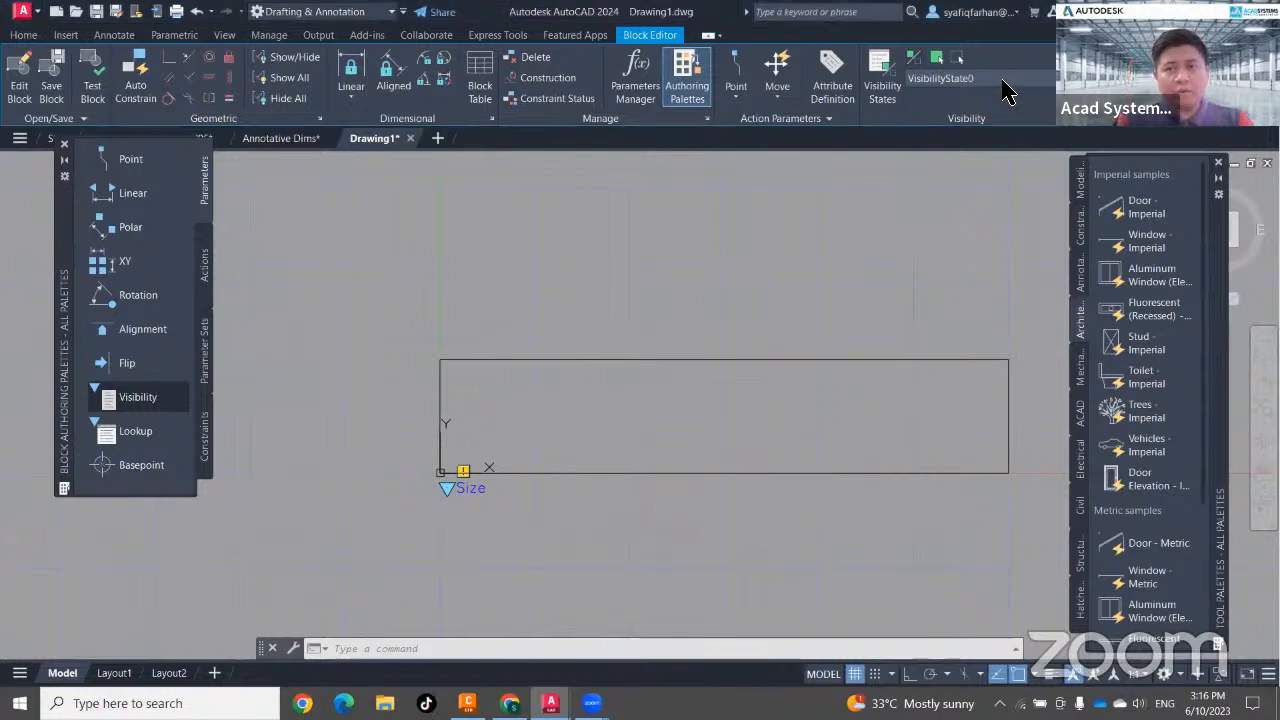
{"action": "left_click", "coordinate": [885, 88]}
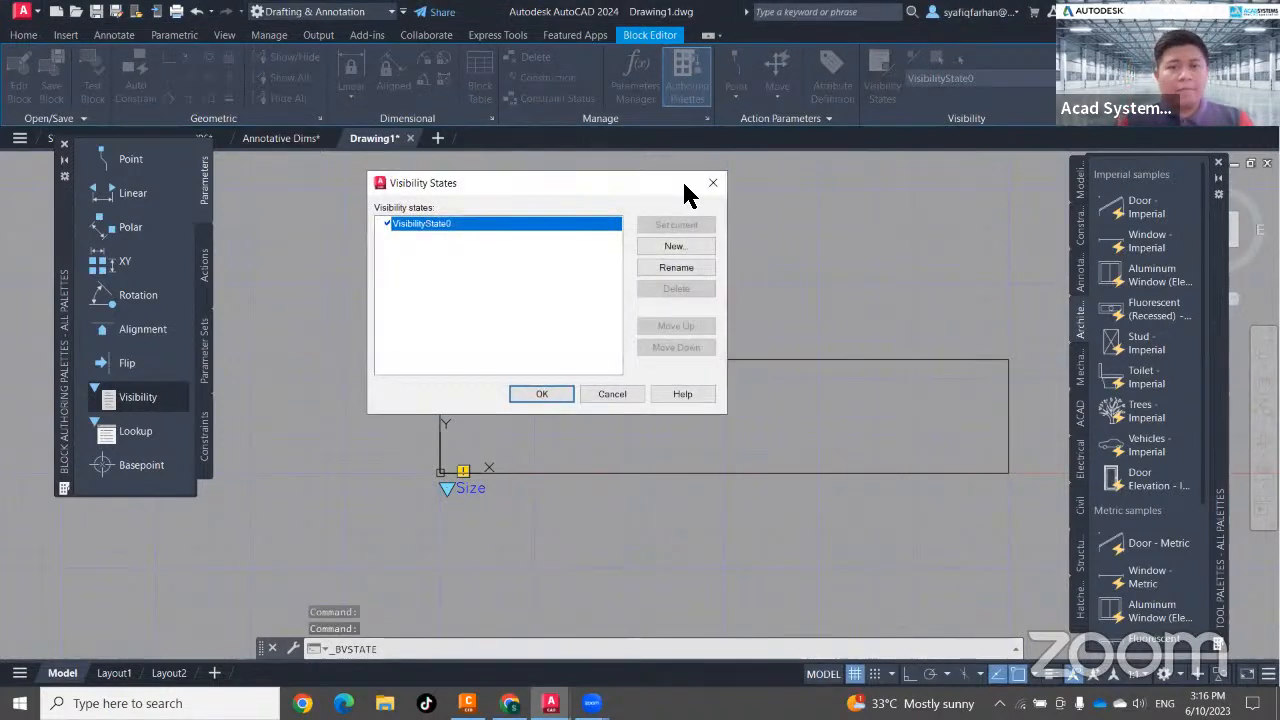
{"action": "left_click", "coordinate": [713, 184]}
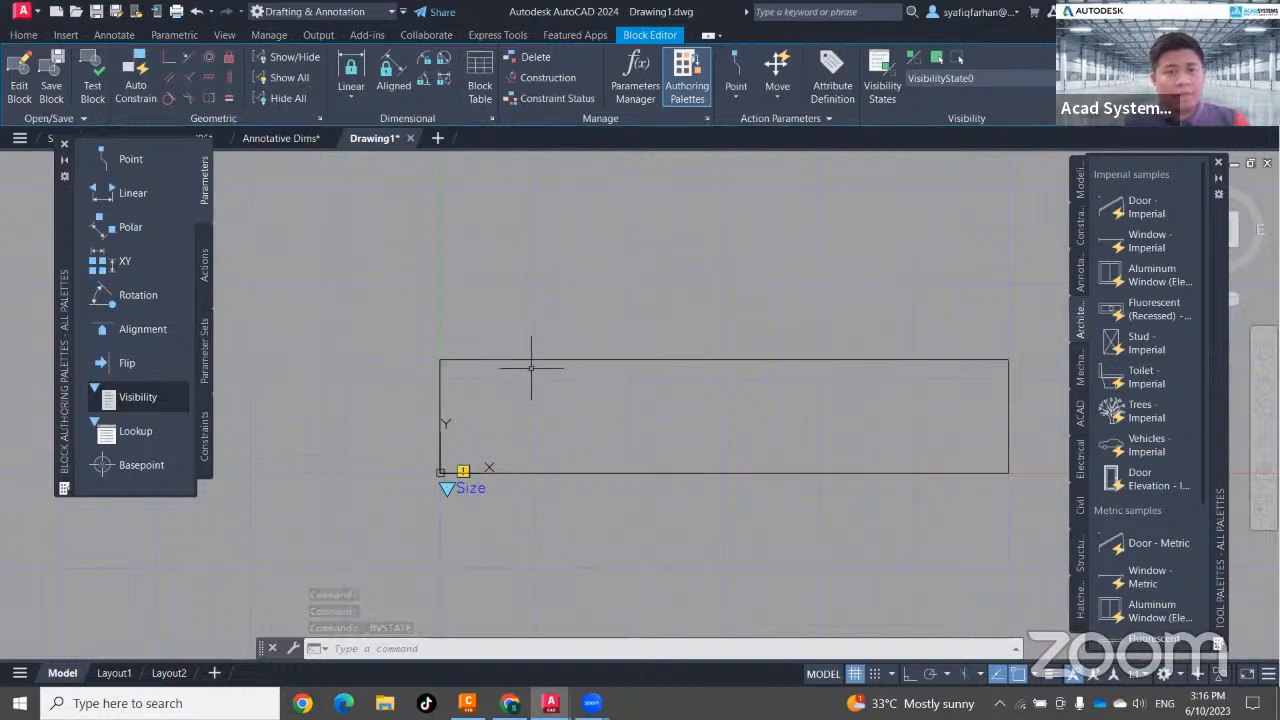
Add a Linear parameter from the rectangle's lower-left corner to its lower-right corner, with its label above the rectangle.
{"action": "mouse_move", "coordinate": [549, 442]}
{"action": "middle_mouse_down"}
{"action": "mouse_move", "coordinate": [557, 431]}
{"action": "mouse_move", "coordinate": [530, 391]}
{"action": "middle_mouse_up"}
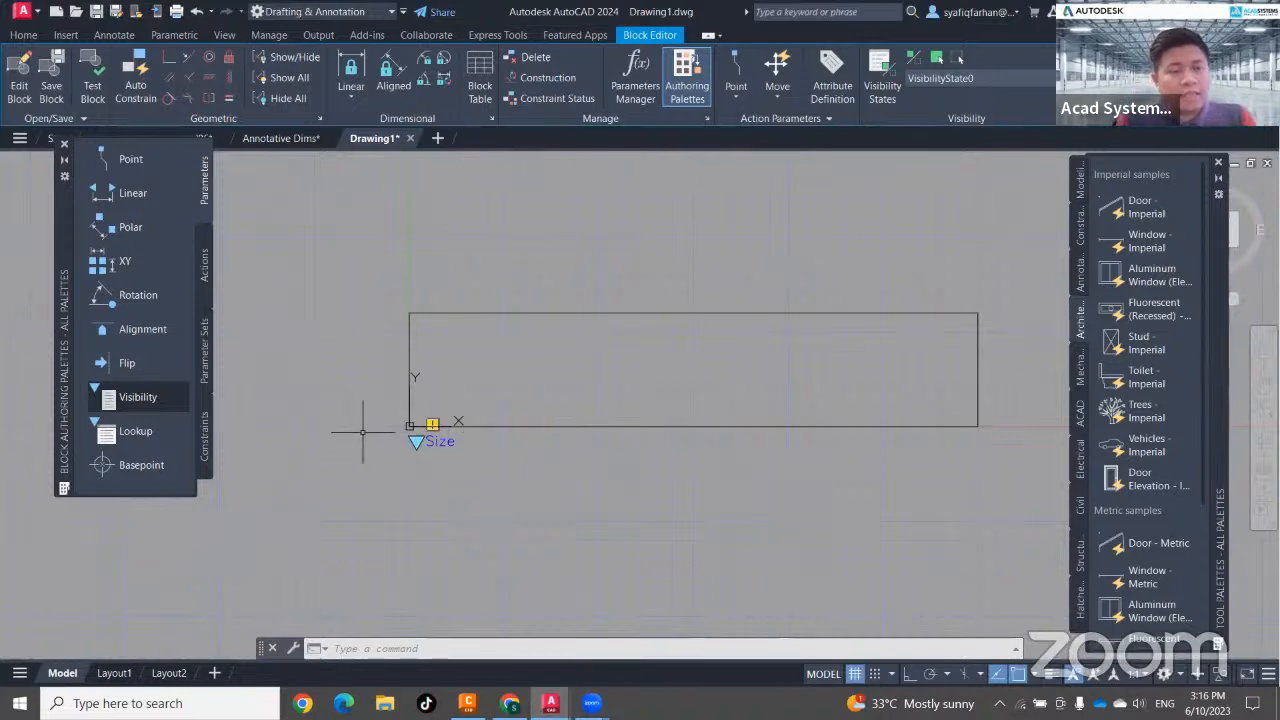
{"action": "left_click", "coordinate": [118, 194]}
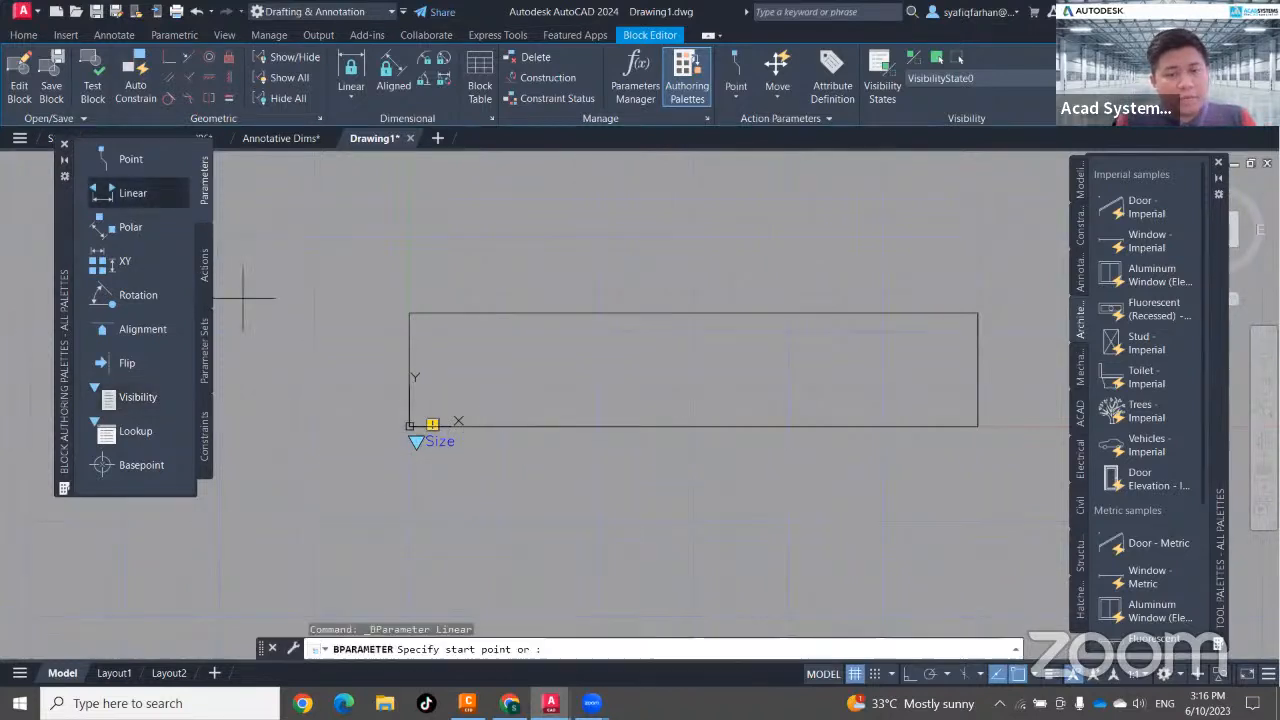
{"action": "left_click", "coordinate": [410, 425]}
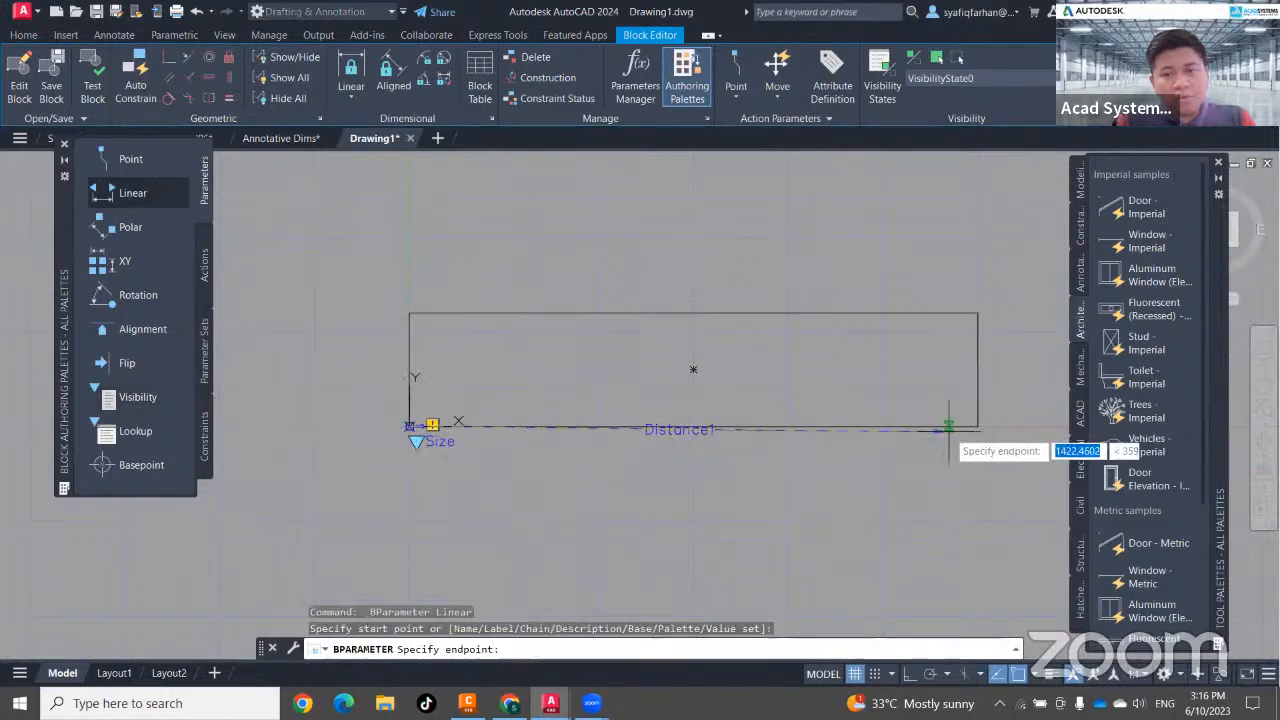
{"action": "left_click", "coordinate": [978, 426]}
{"action": "left_click", "coordinate": [965, 262]}
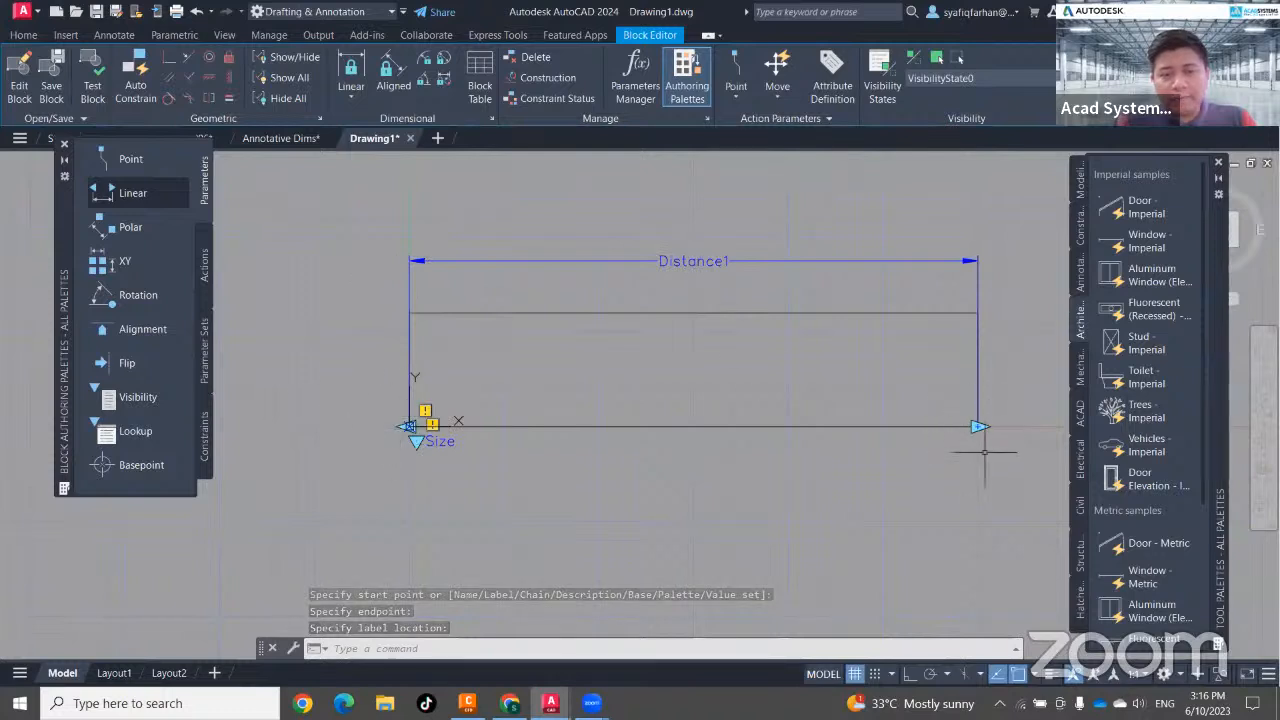
Open the properties of the linear parameter and go to its Number of Grips setting.
{"action": "left_click", "coordinate": [466, 280]}
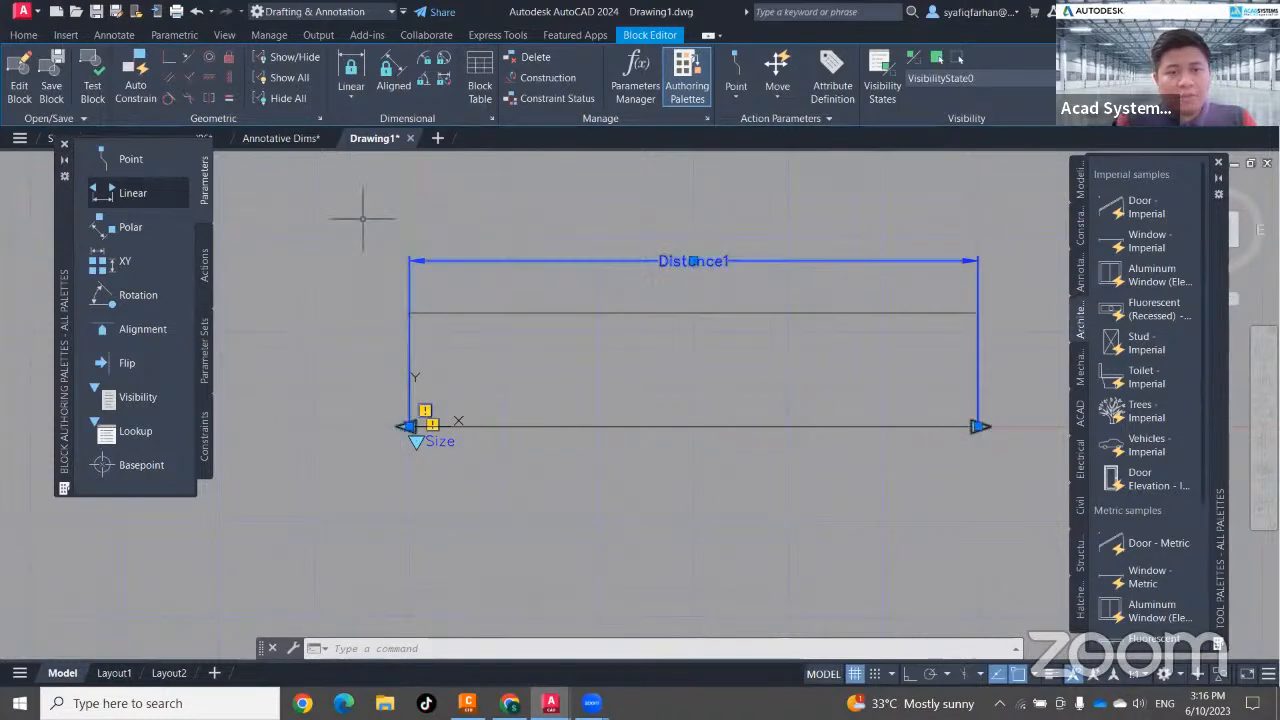
{"action": "left_click", "coordinate": [363, 220]}
{"action": "right_click", "coordinate": [476, 228]}
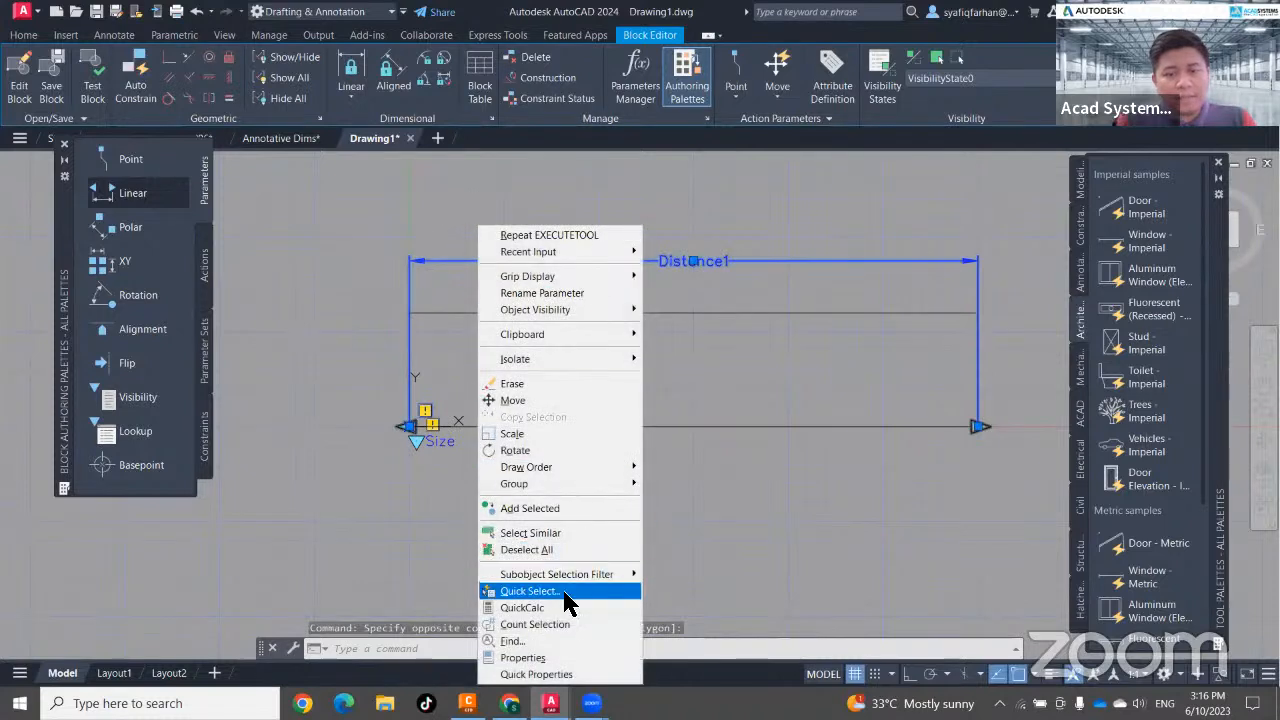
{"action": "left_click", "coordinate": [565, 658]}
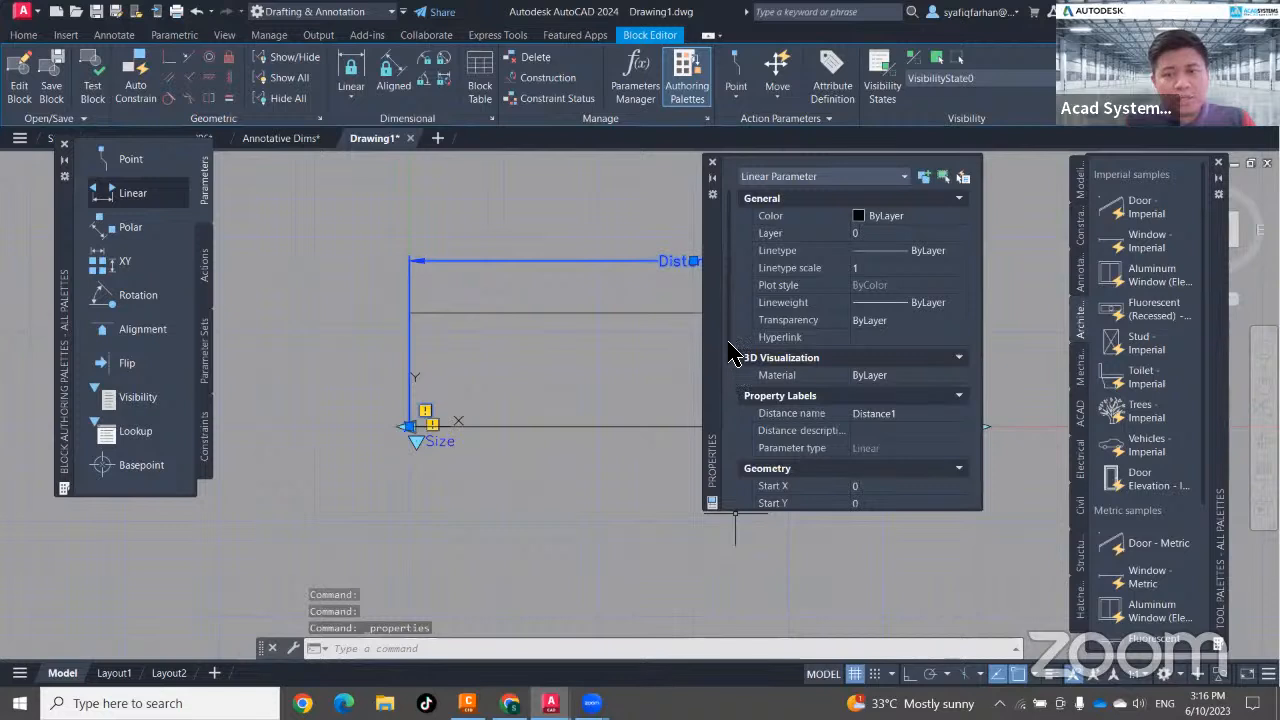
{"action": "scroll", "coordinate": [735, 355], "scroll_direction": "down", "scroll_amount": 5}
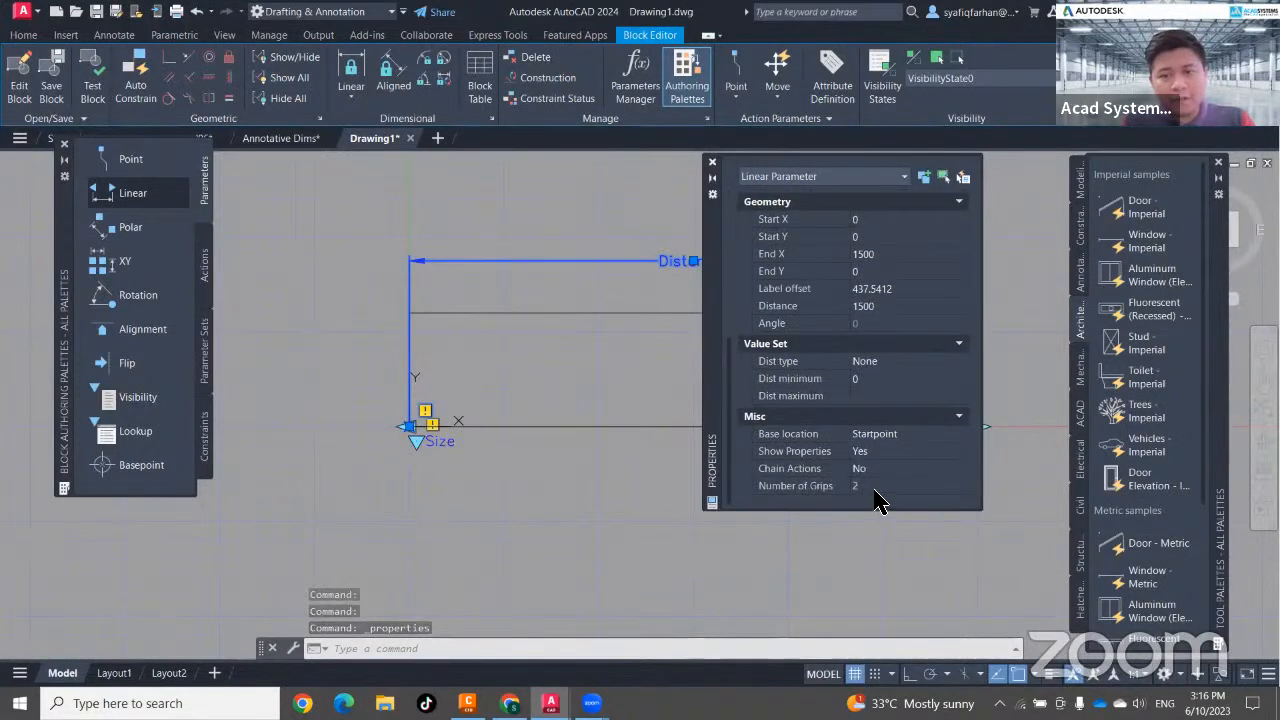
Set the selected linear parameter's number of grips to 1 and close its properties.
{"action": "left_click", "coordinate": [876, 488]}
{"action": "left_click", "coordinate": [880, 490]}
{"action": "left_click", "coordinate": [886, 520]}
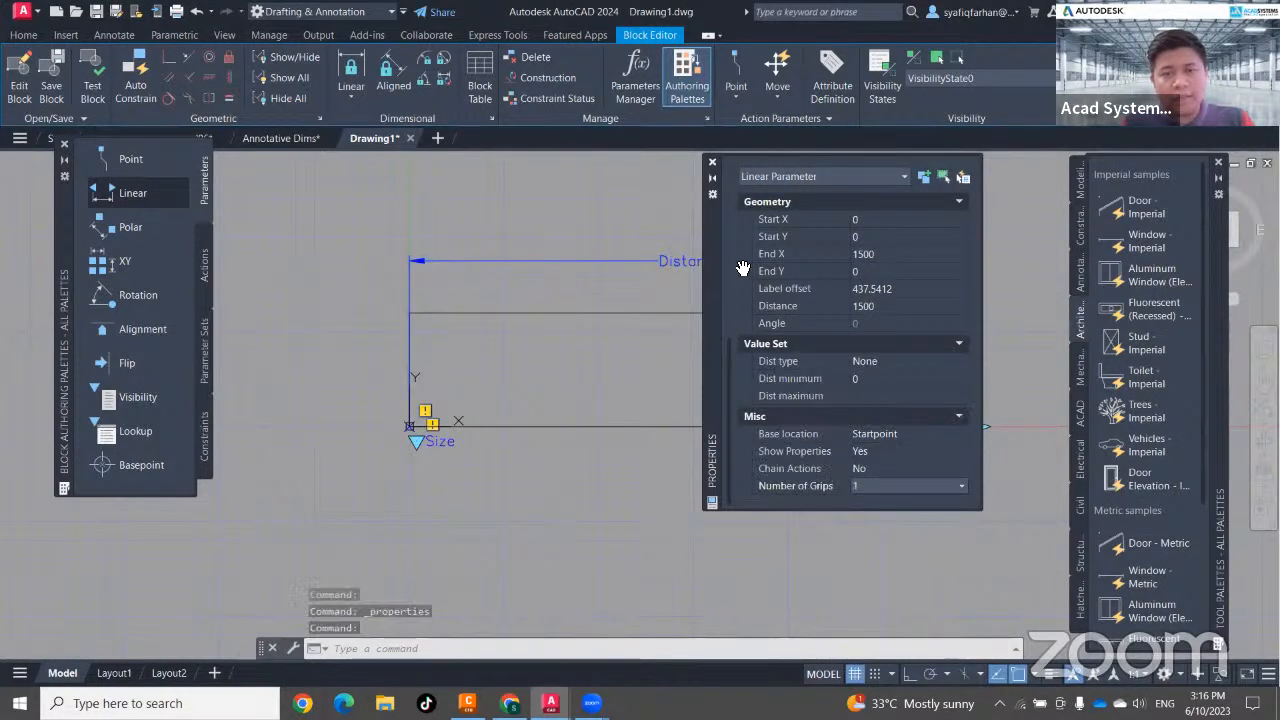
{"action": "left_click_drag", "start_coordinate": [714, 286], "coordinate": [503, 380]}
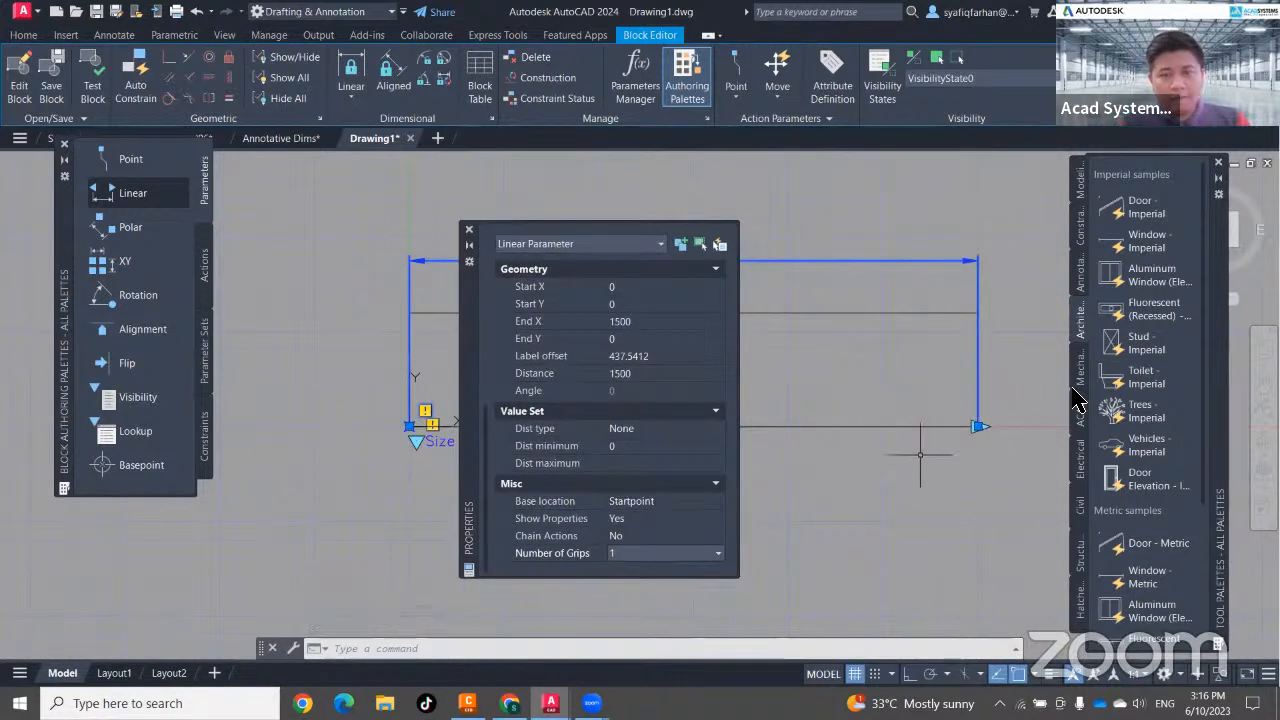
{"action": "left_click", "coordinate": [469, 241]}
{"action": "middle_click_drag", "start_coordinate": [665, 394], "coordinate": [617, 426]}
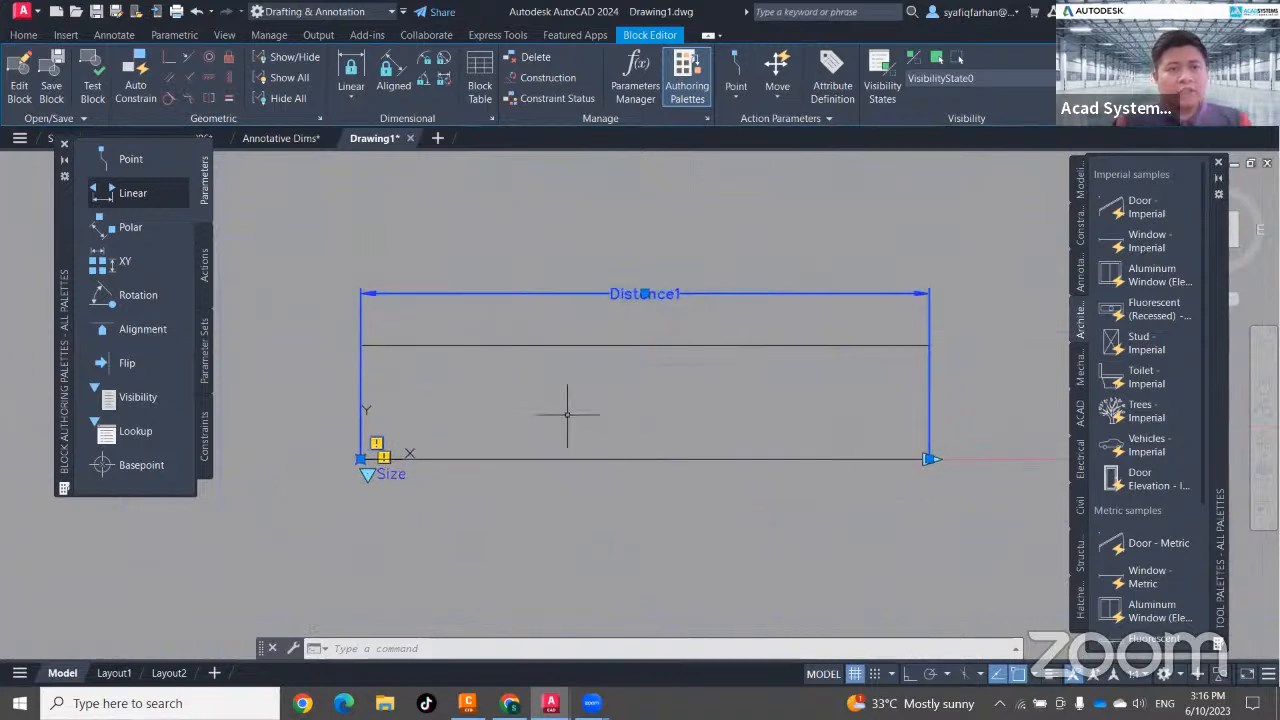
{"action": "left_click", "coordinate": [205, 275]}
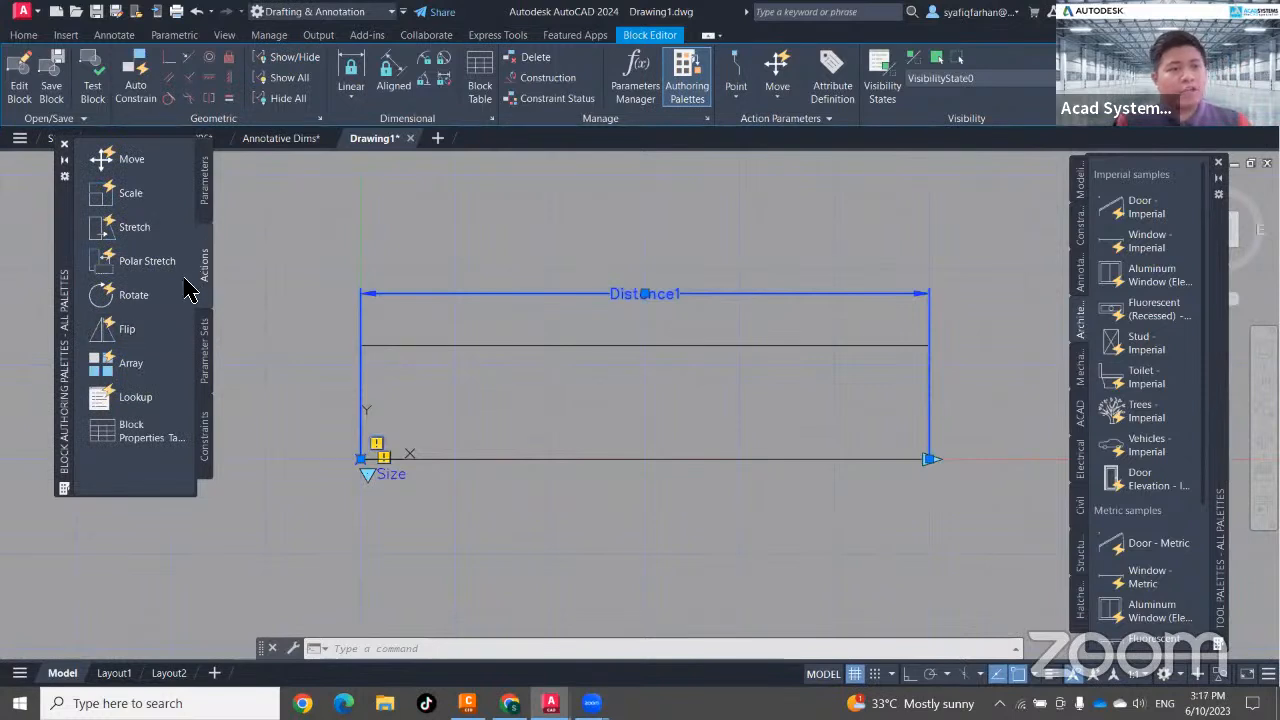
{"action": "left_click", "coordinate": [134, 230]}
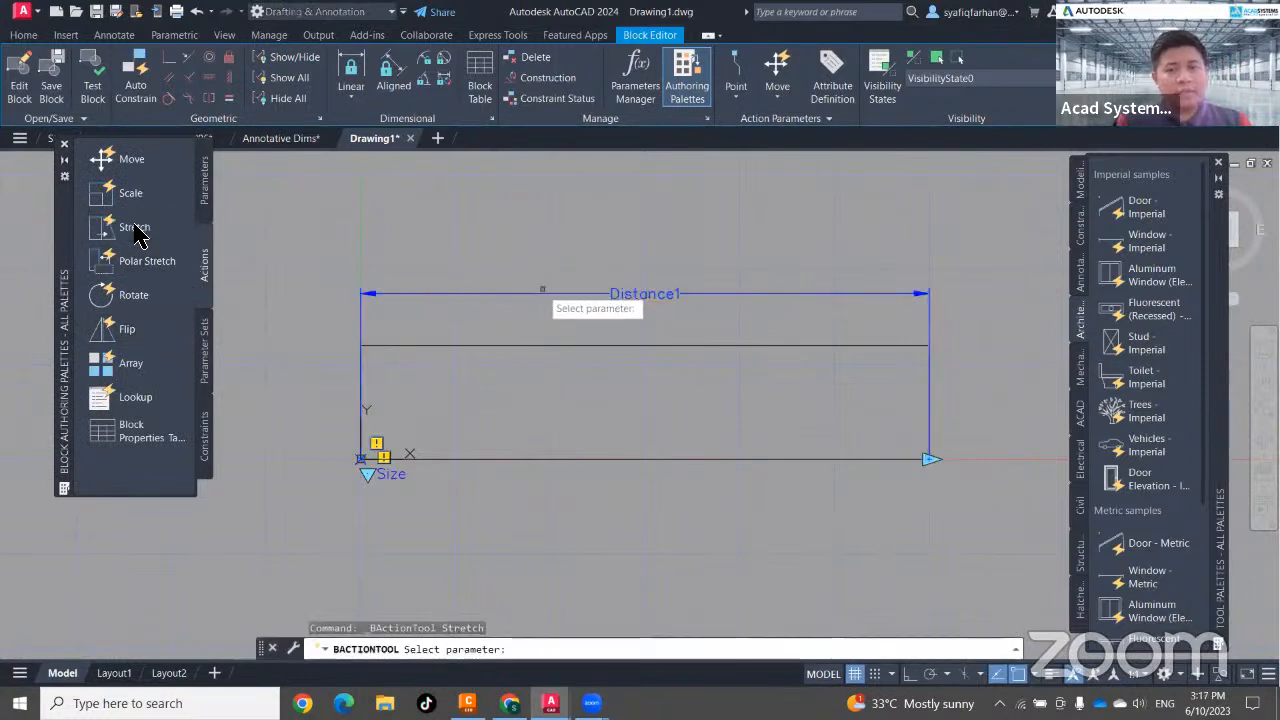
{"action": "middle_click_drag", "start_coordinate": [864, 550], "coordinate": [743, 529]}
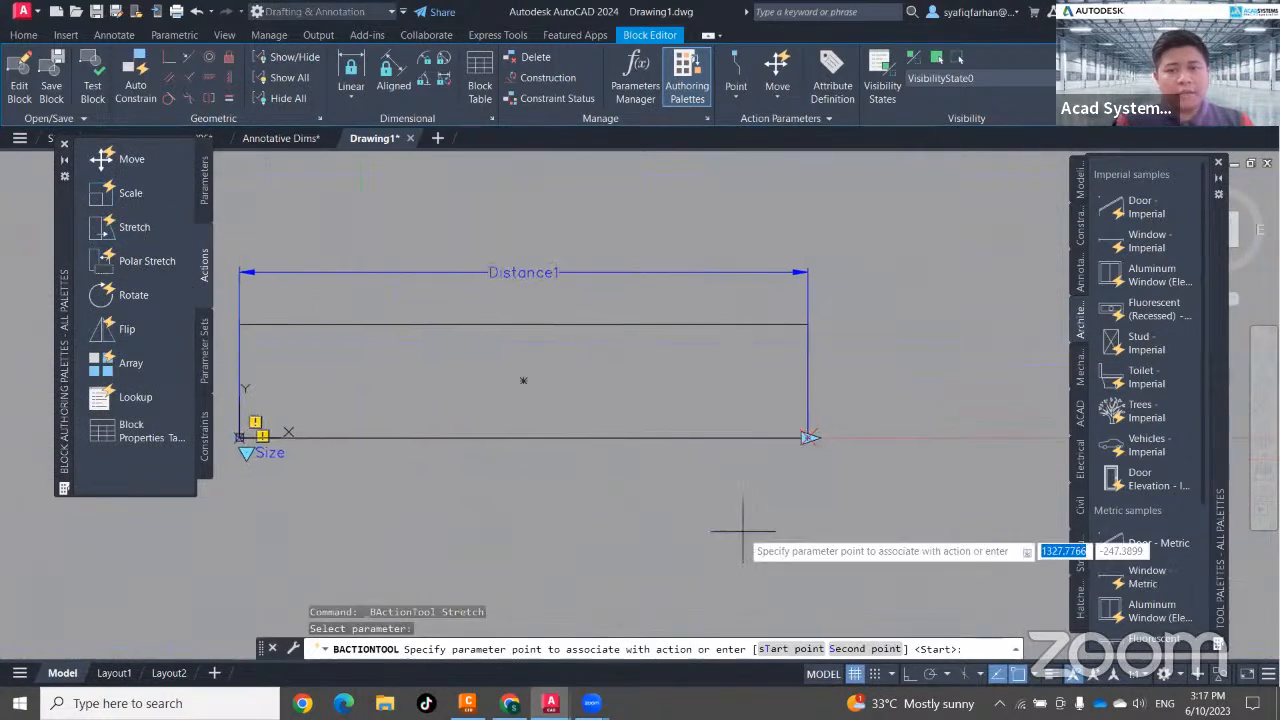
{"action": "left_click", "coordinate": [808, 437]}
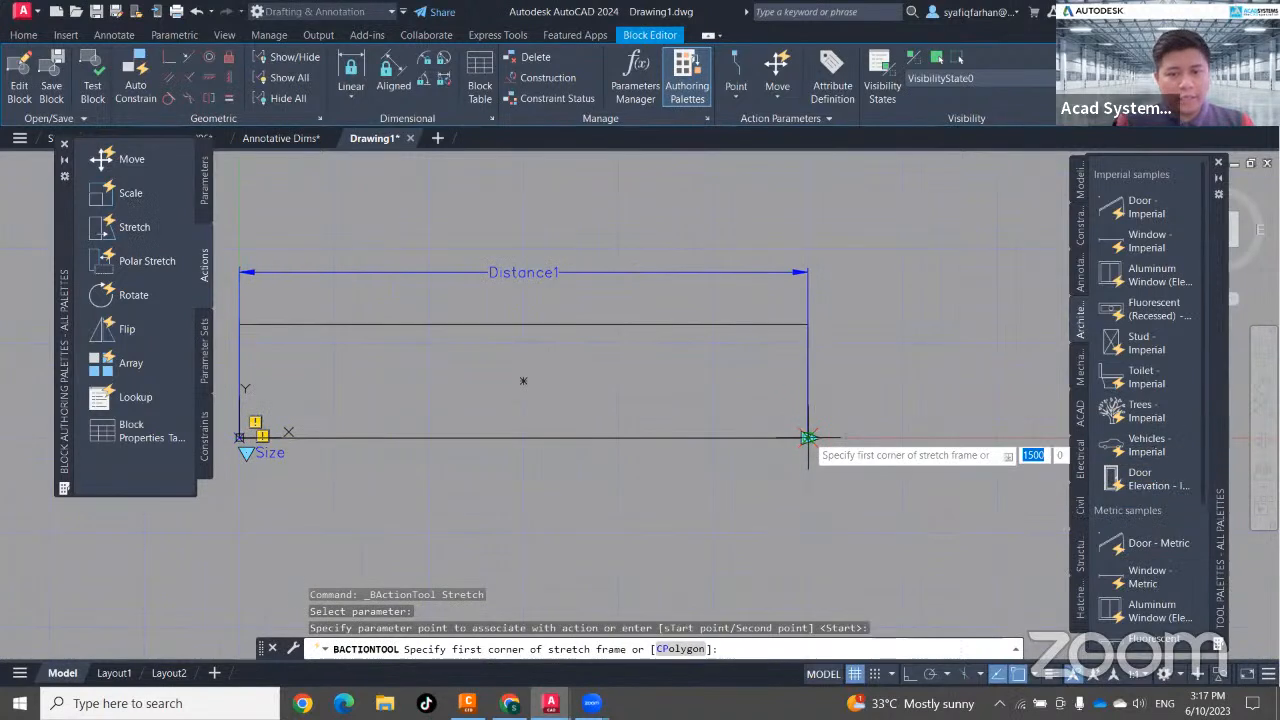
{"action": "left_click", "coordinate": [893, 533]}
{"action": "left_click", "coordinate": [626, 221]}
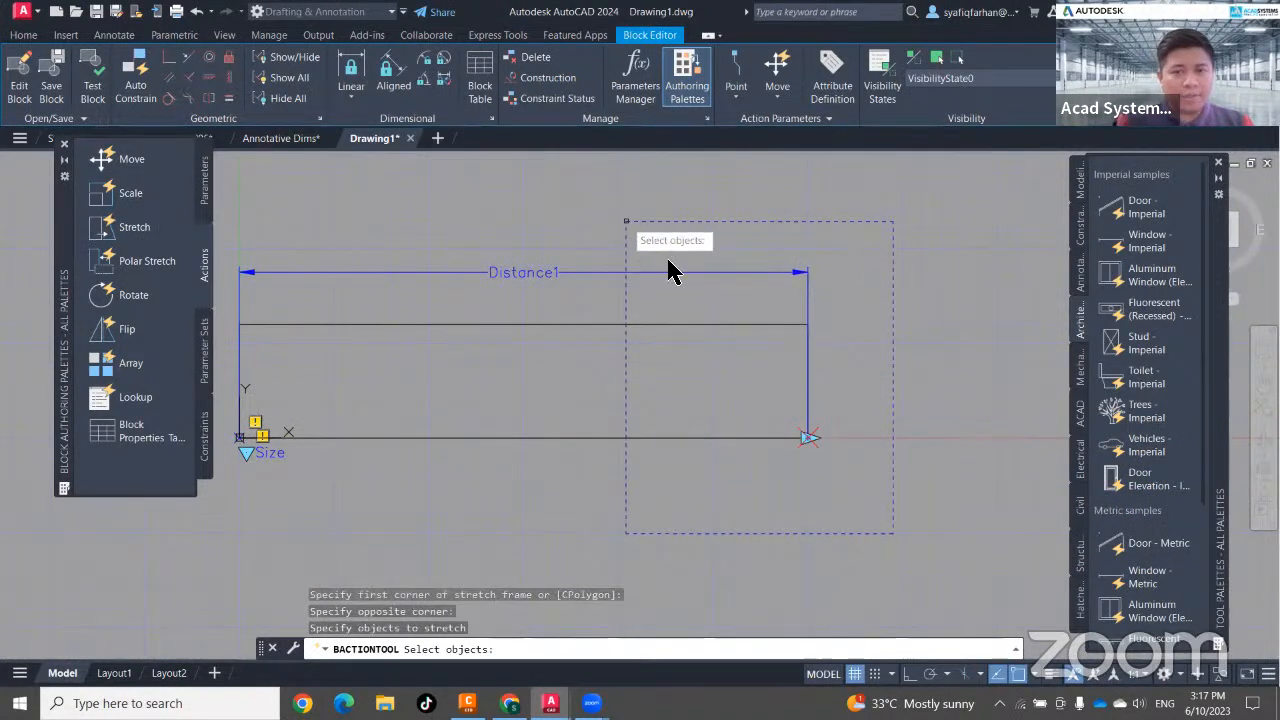
{"action": "left_click", "coordinate": [860, 495]}
{"action": "left_click", "coordinate": [673, 241]}
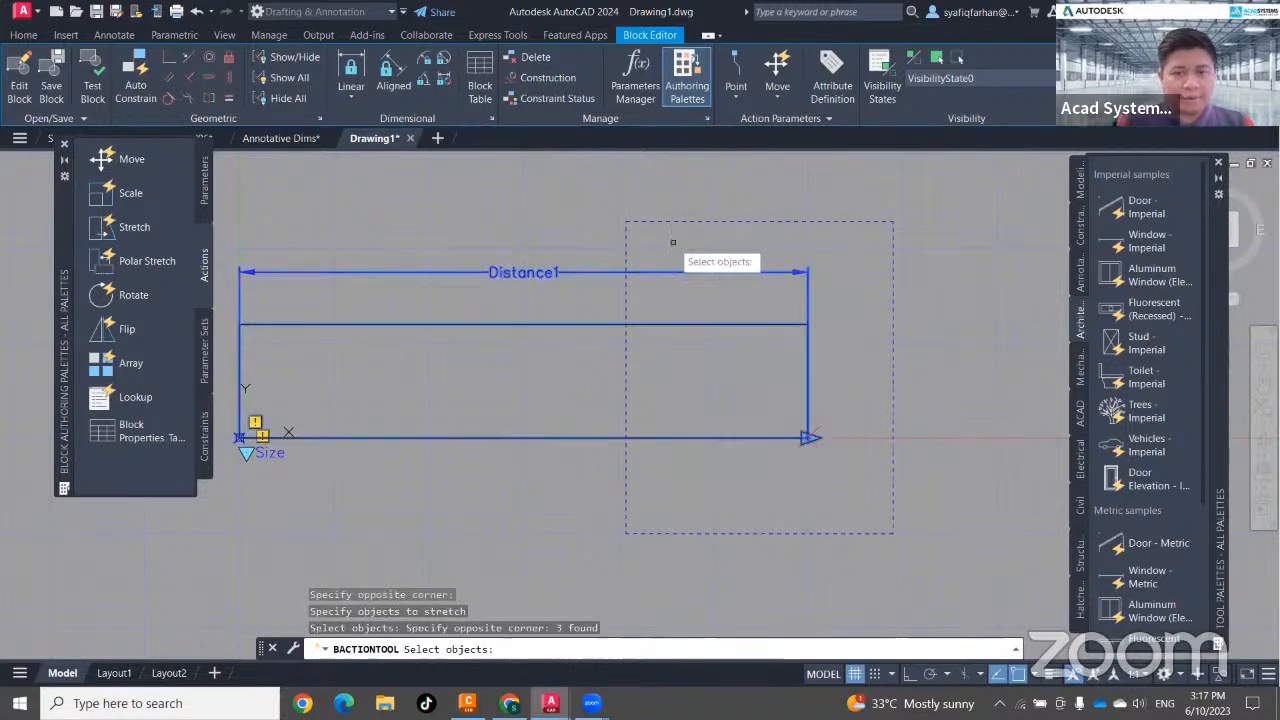
{"action": "key", "text": "Escape"}
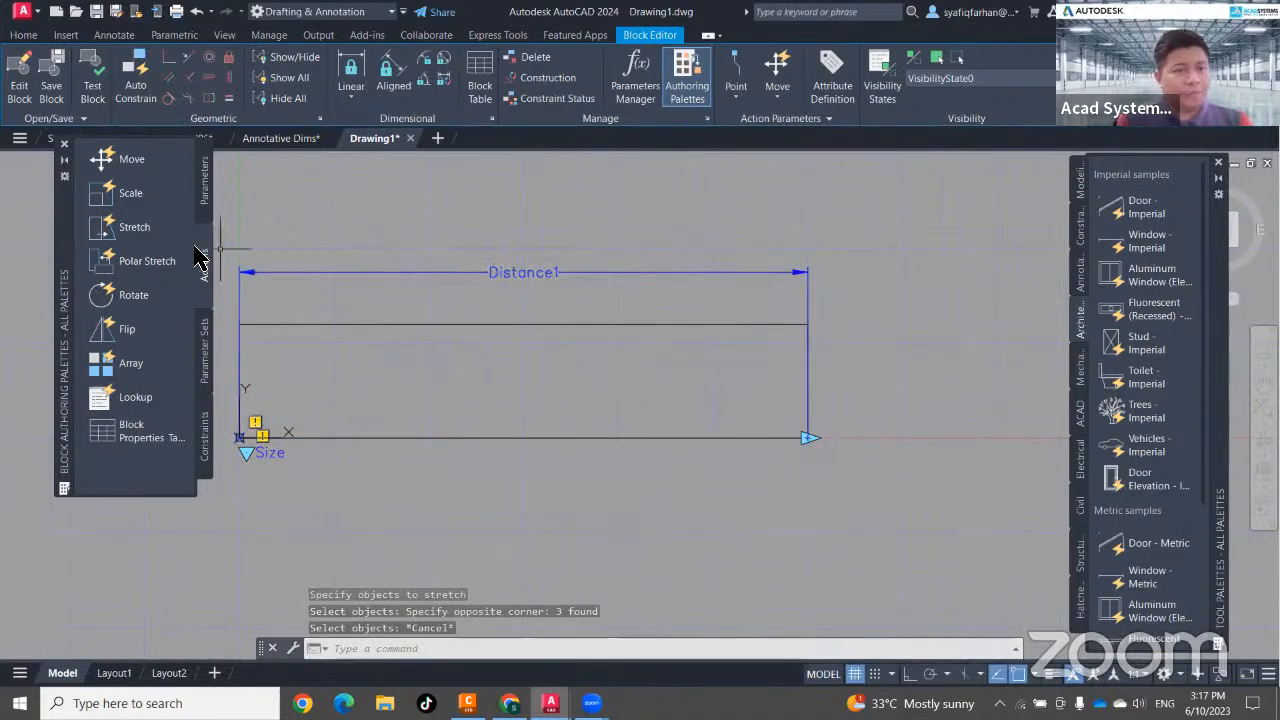
{"action": "left_click", "coordinate": [139, 236]}
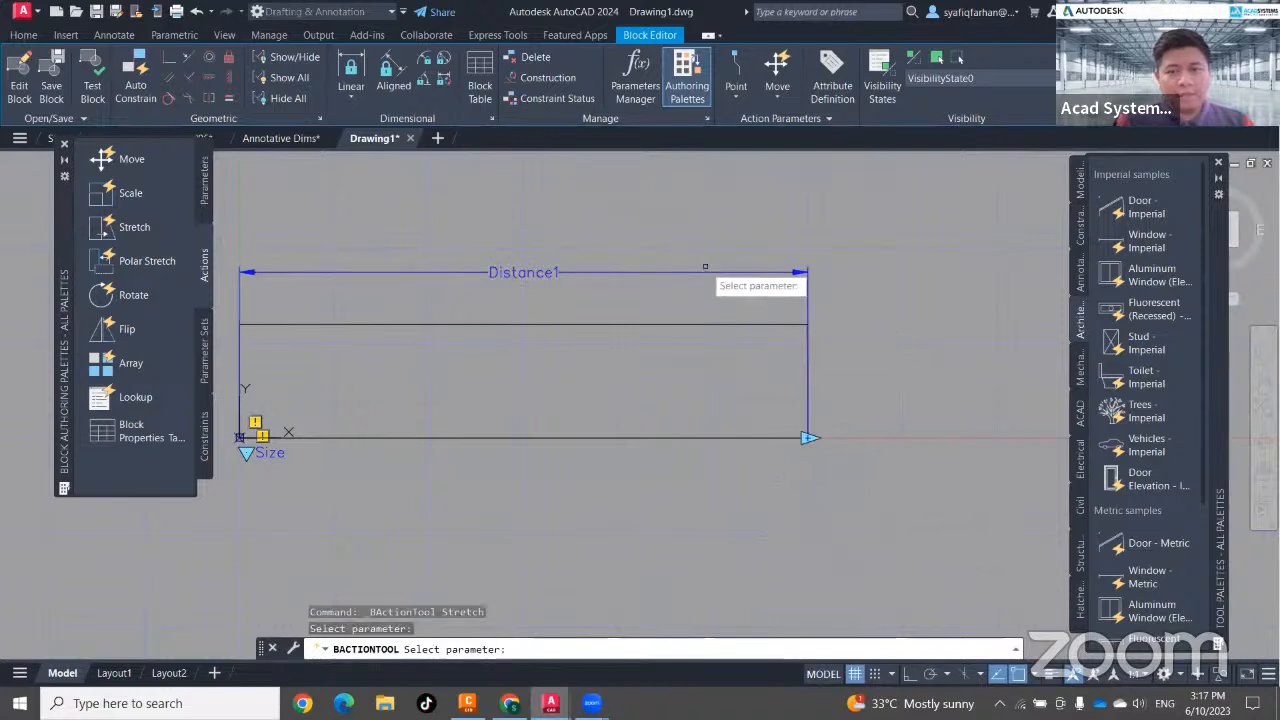
{"action": "key", "text": "Escape"}
{"action": "key", "text": "Escape"}
{"action": "key", "text": "Escape"}
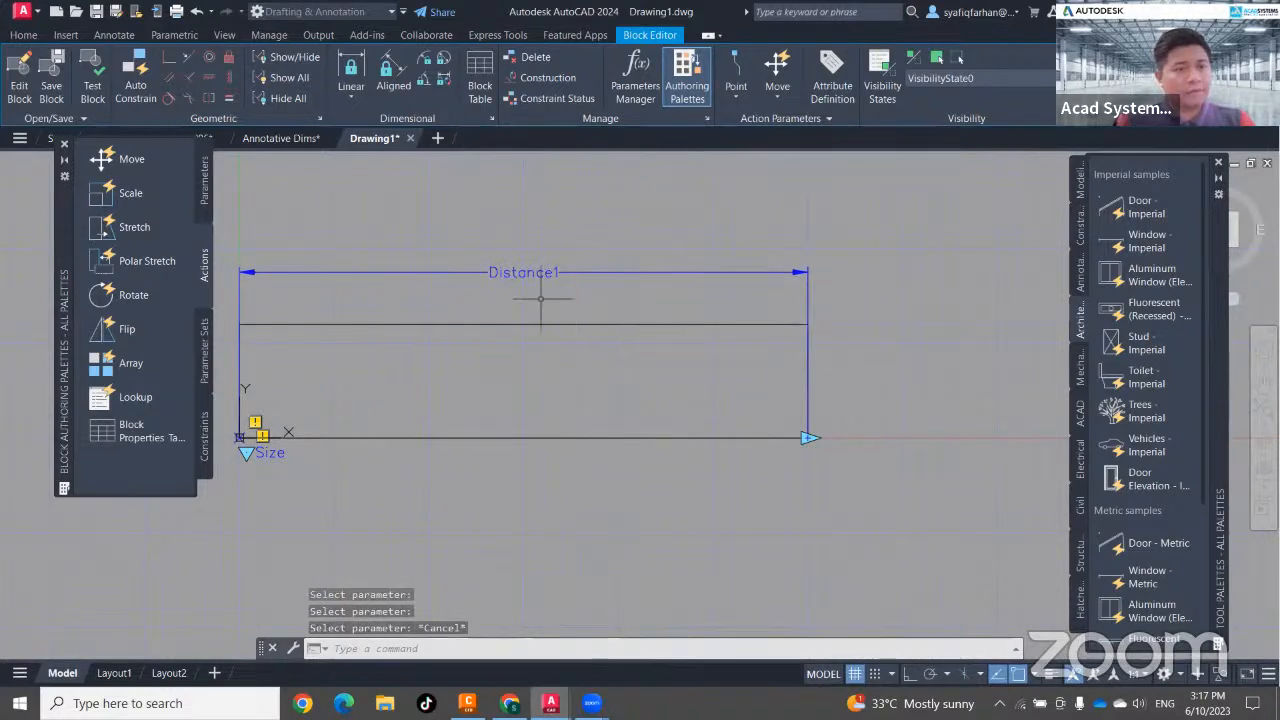
Add a Stretch action to the Distance1 parameter's right endpoint, framing the rectangle's right half and selecting the objects crossing it.
{"action": "left_click", "coordinate": [185, 232]}
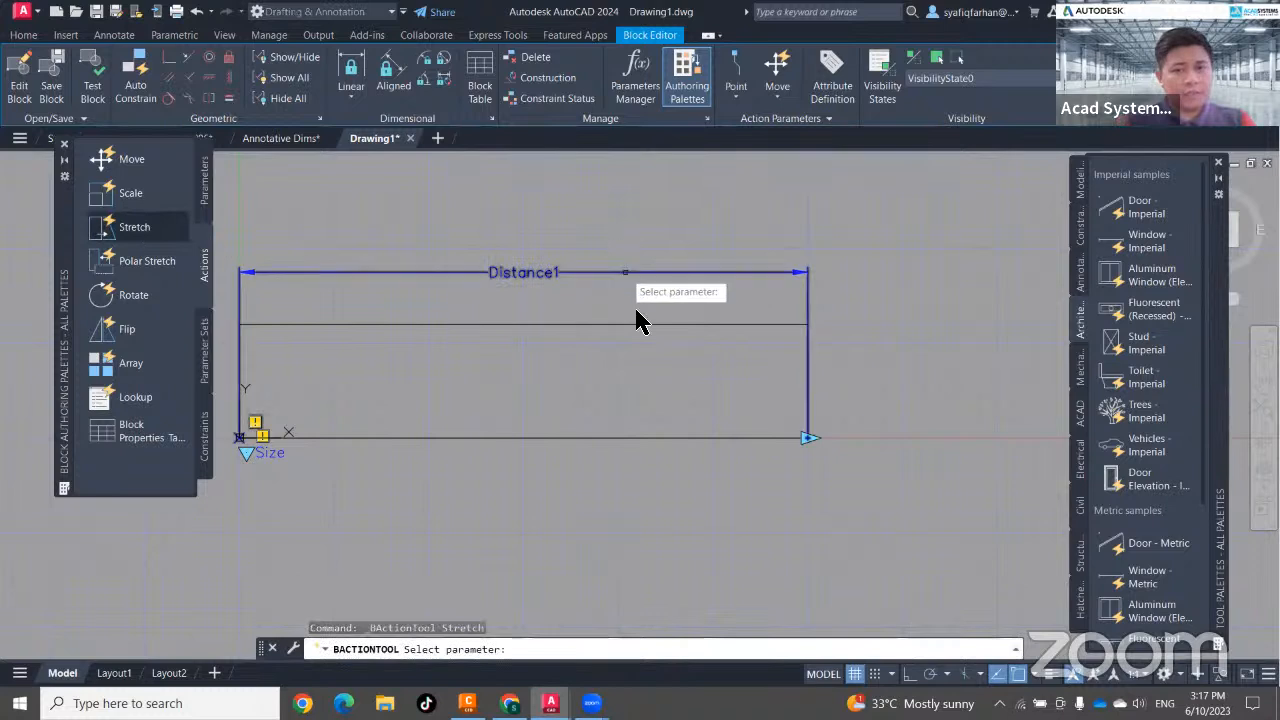
{"action": "left_click", "coordinate": [627, 272]}
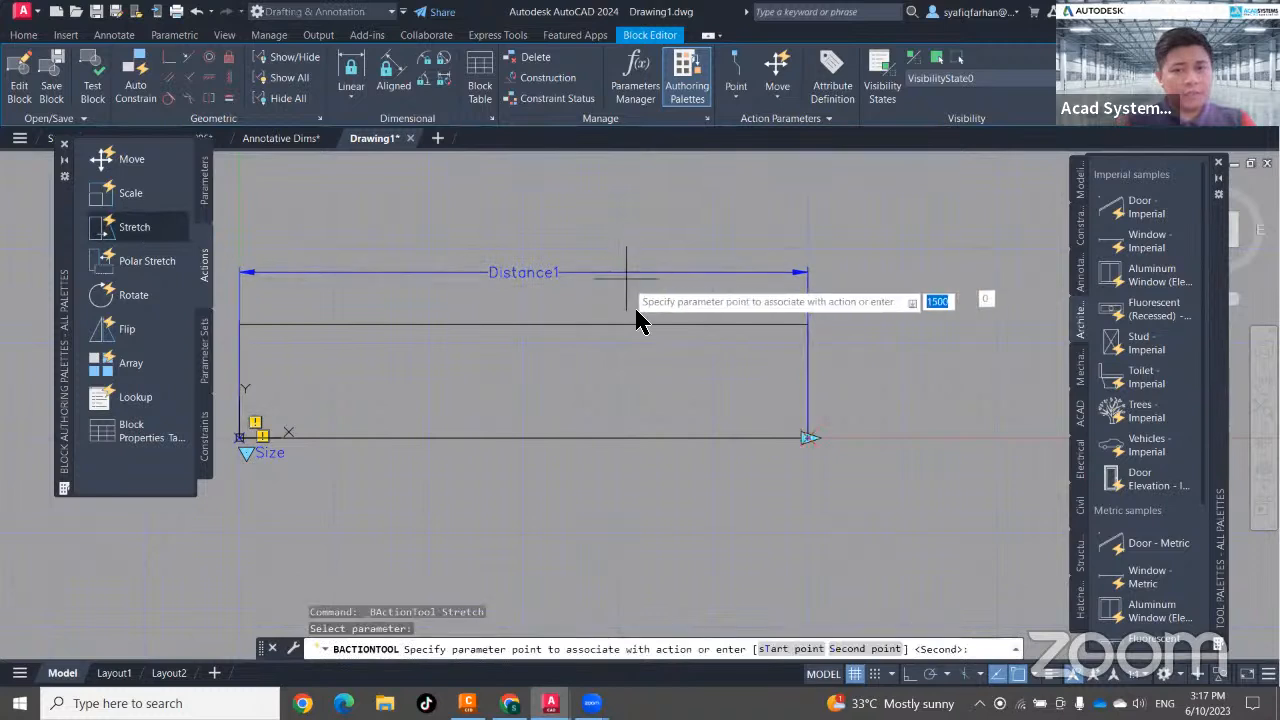
{"action": "left_click", "coordinate": [808, 437]}
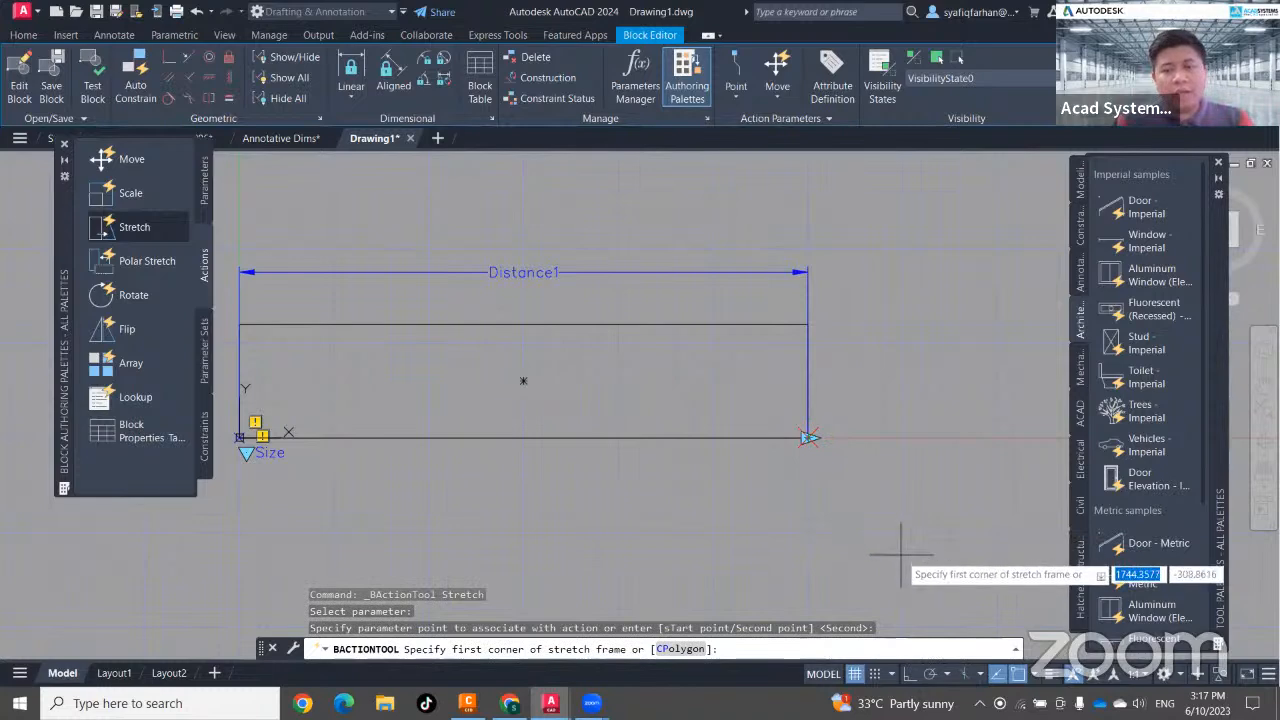
{"action": "left_click", "coordinate": [900, 553]}
{"action": "left_click", "coordinate": [587, 197]}
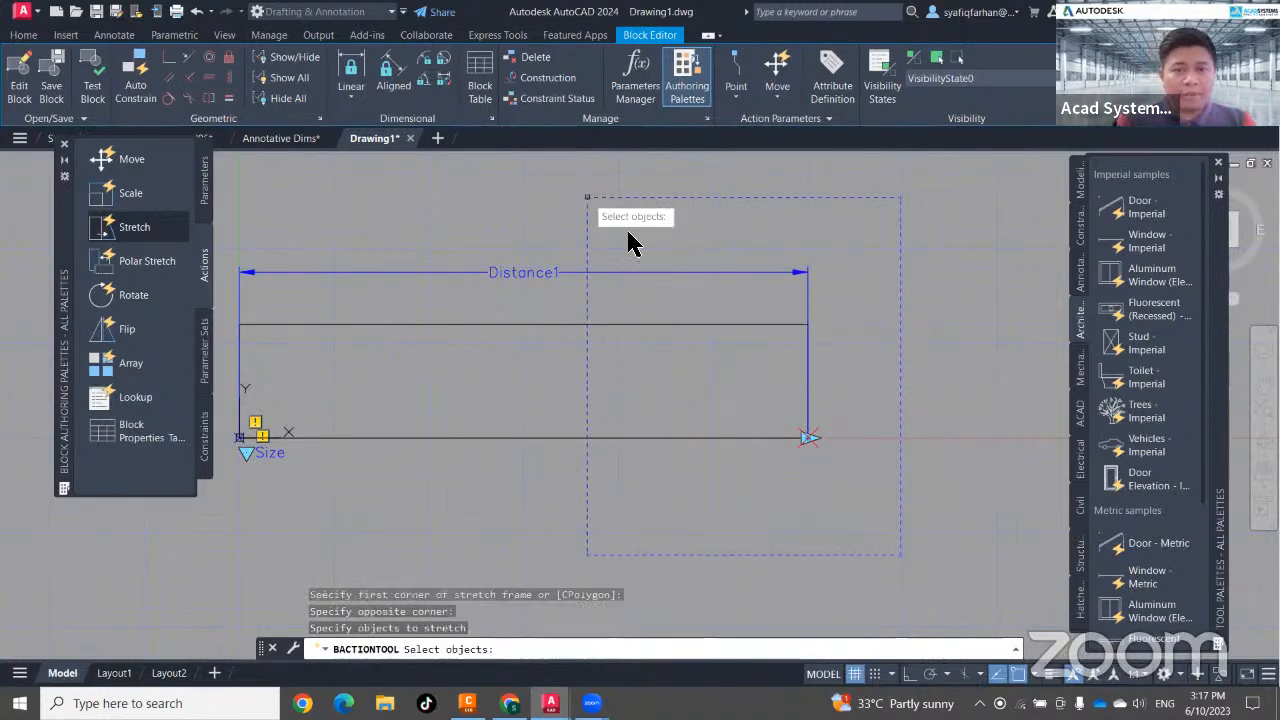
{"action": "left_click", "coordinate": [871, 514]}
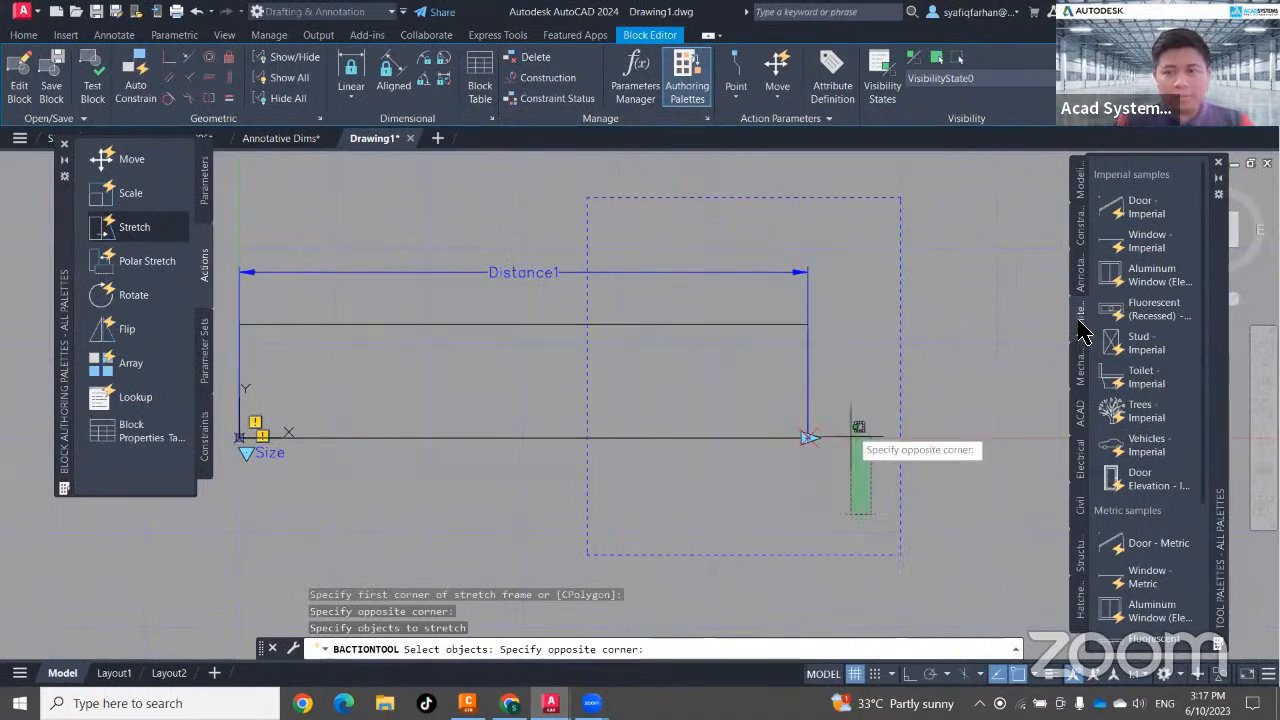
{"action": "left_click", "coordinate": [648, 237]}
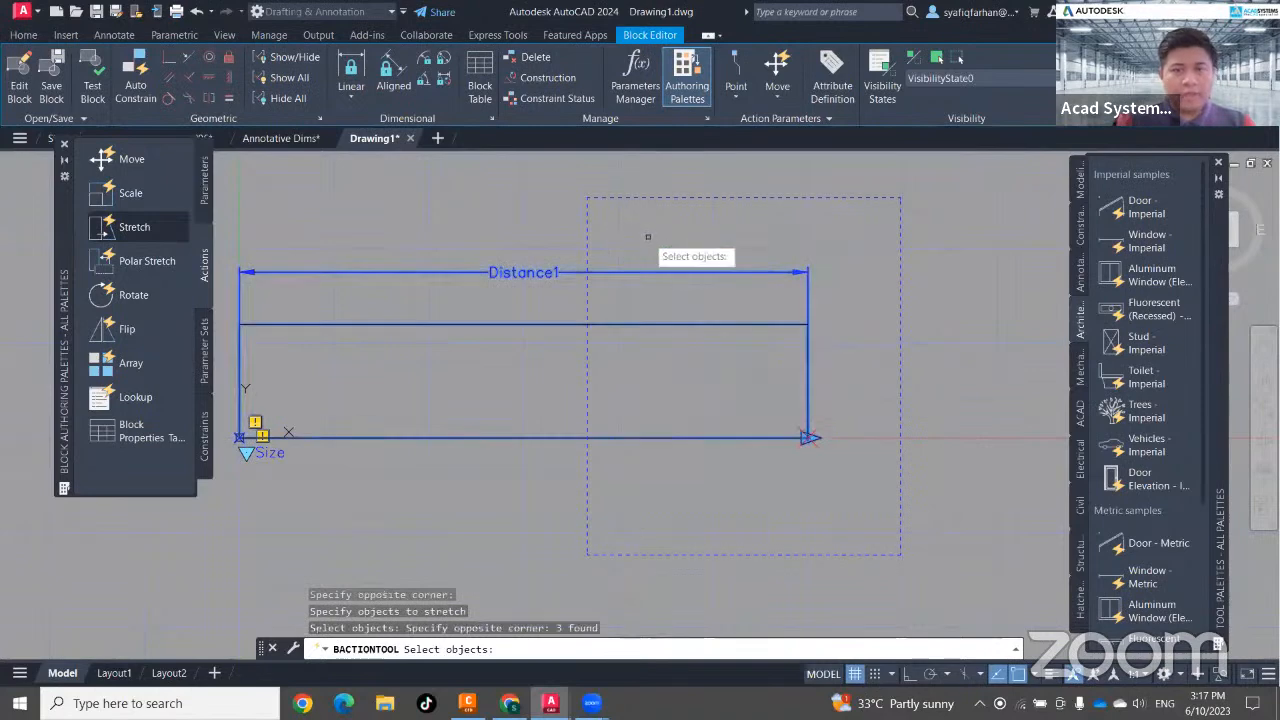
{"action": "key", "text": "Return"}
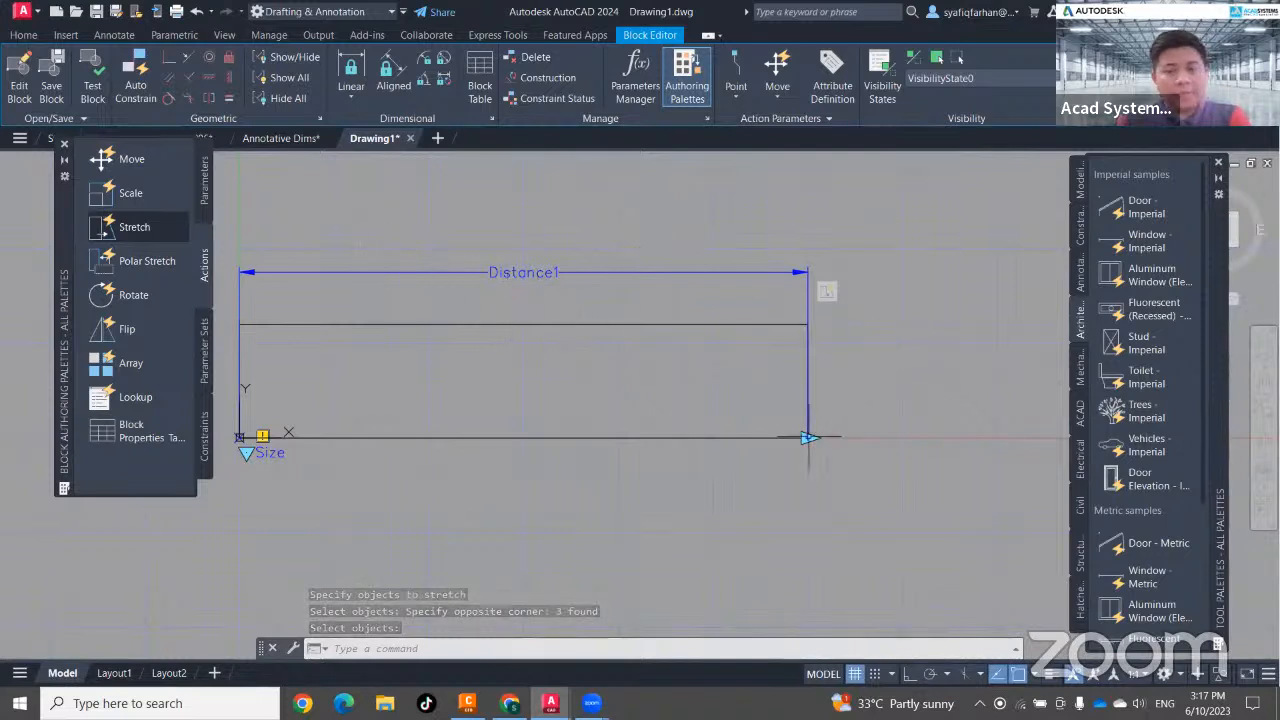
Add a point parameter at the rectangle's upper-left corner with its label outside to the left.
{"action": "middle_click_drag", "start_coordinate": [704, 513], "coordinate": [866, 503]}
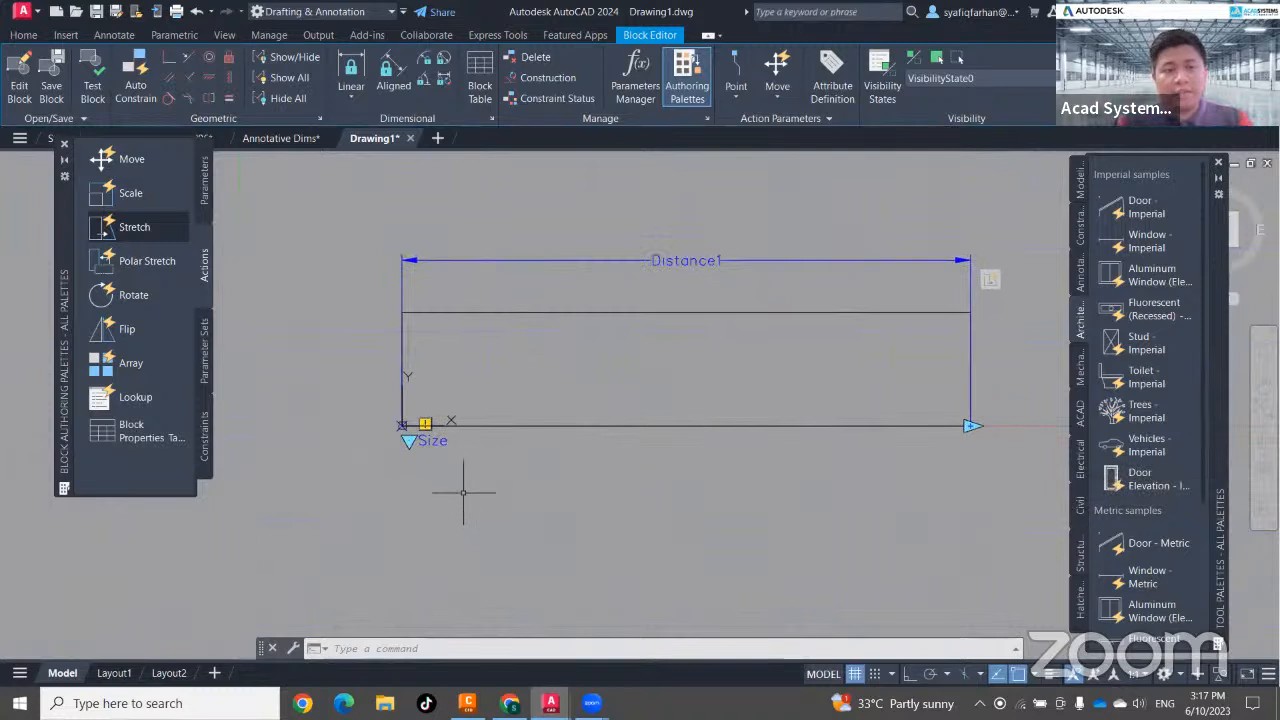
{"action": "left_click", "coordinate": [202, 200]}
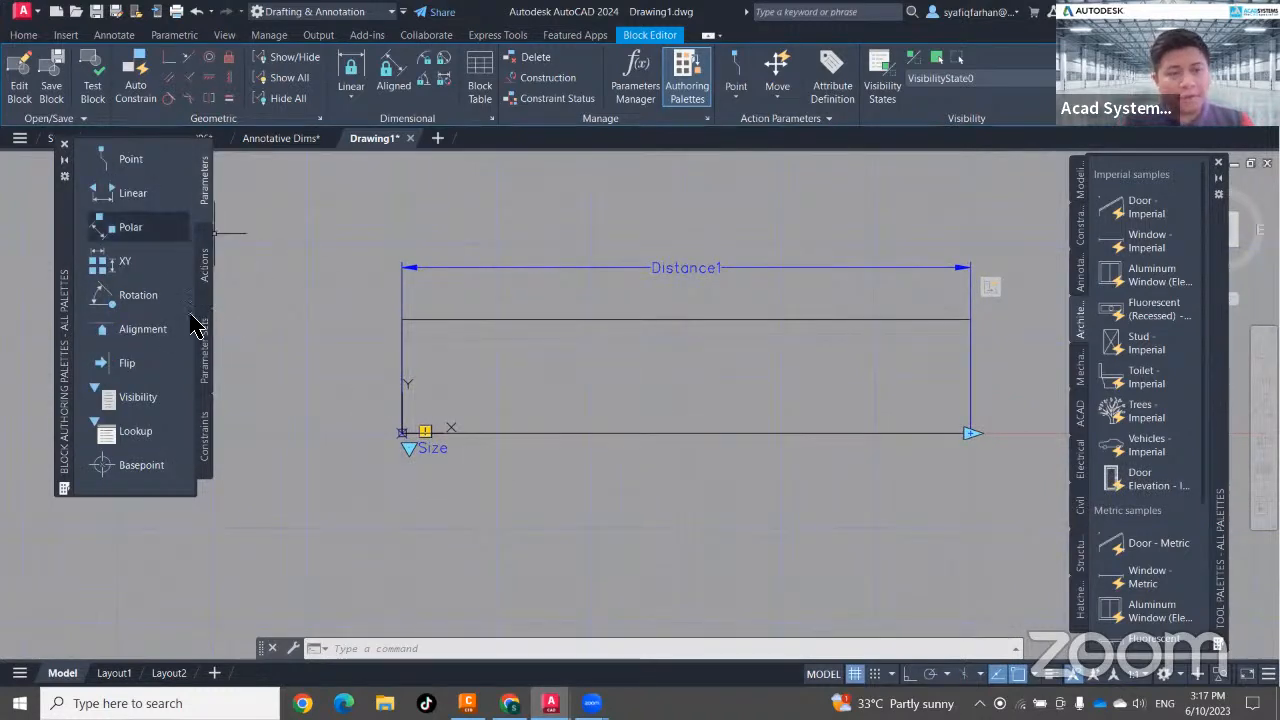
{"action": "middle_click_drag", "start_coordinate": [364, 407], "coordinate": [371, 414]}
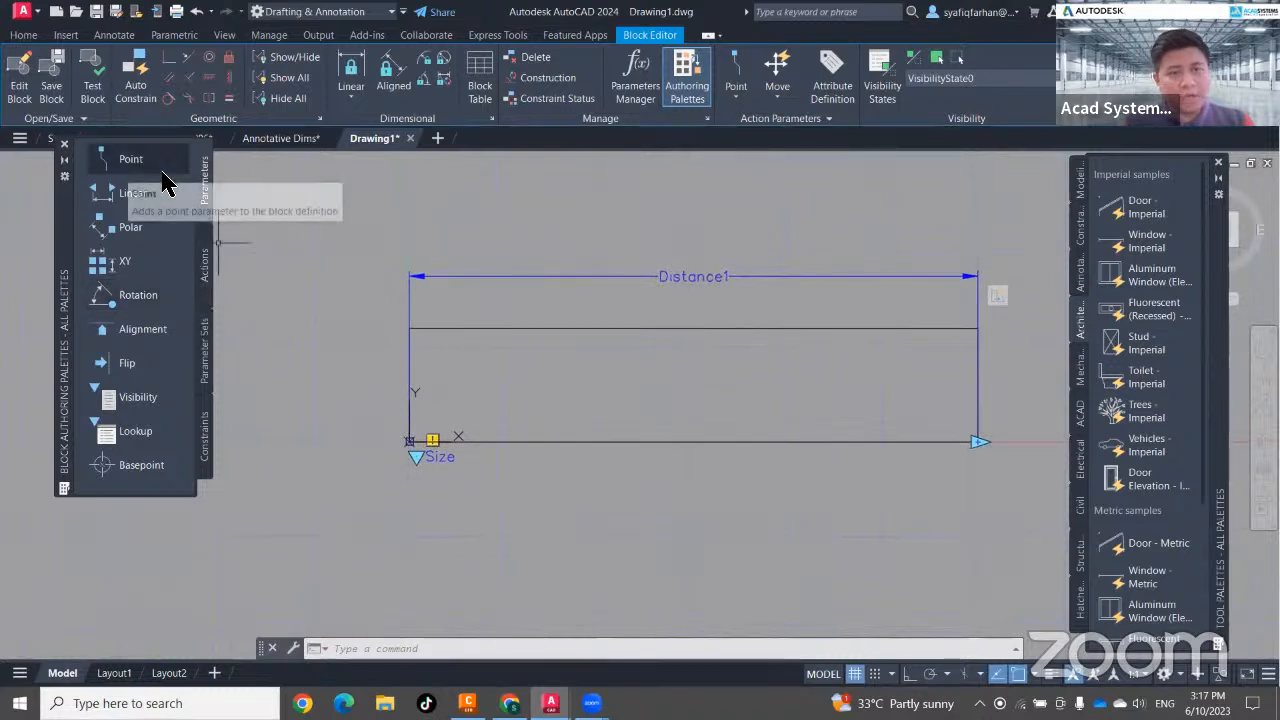
{"action": "left_click", "coordinate": [127, 174]}
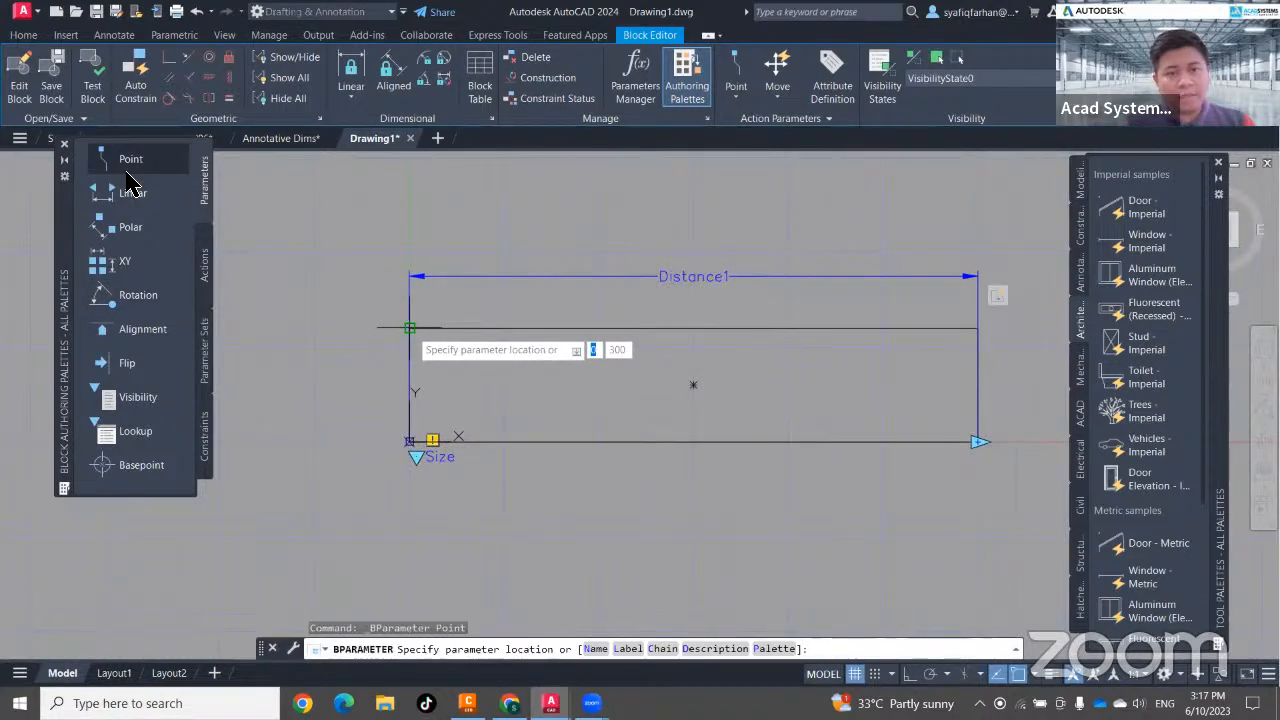
{"action": "left_click", "coordinate": [409, 328]}
{"action": "left_click", "coordinate": [294, 287]}
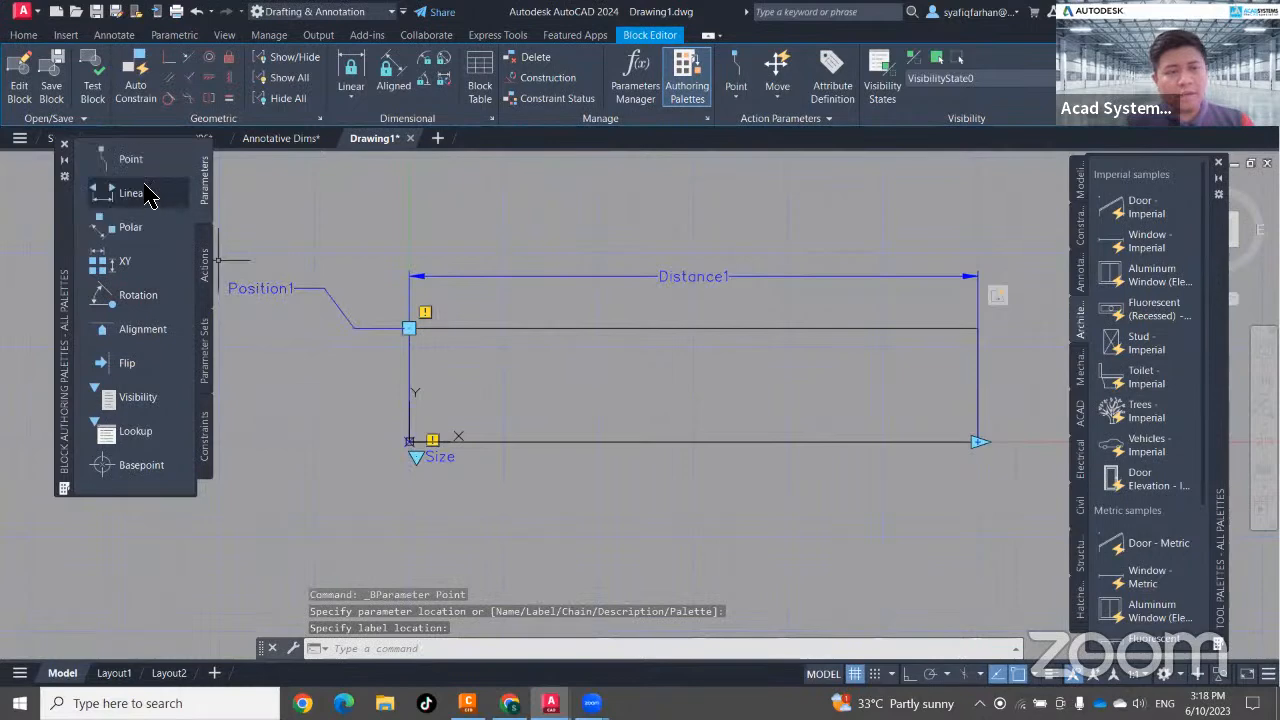
Add point parameters at the left edge's midpoint and the rectangle's lower-left corner, with labels outside to the left.
{"action": "key", "text": "Return"}
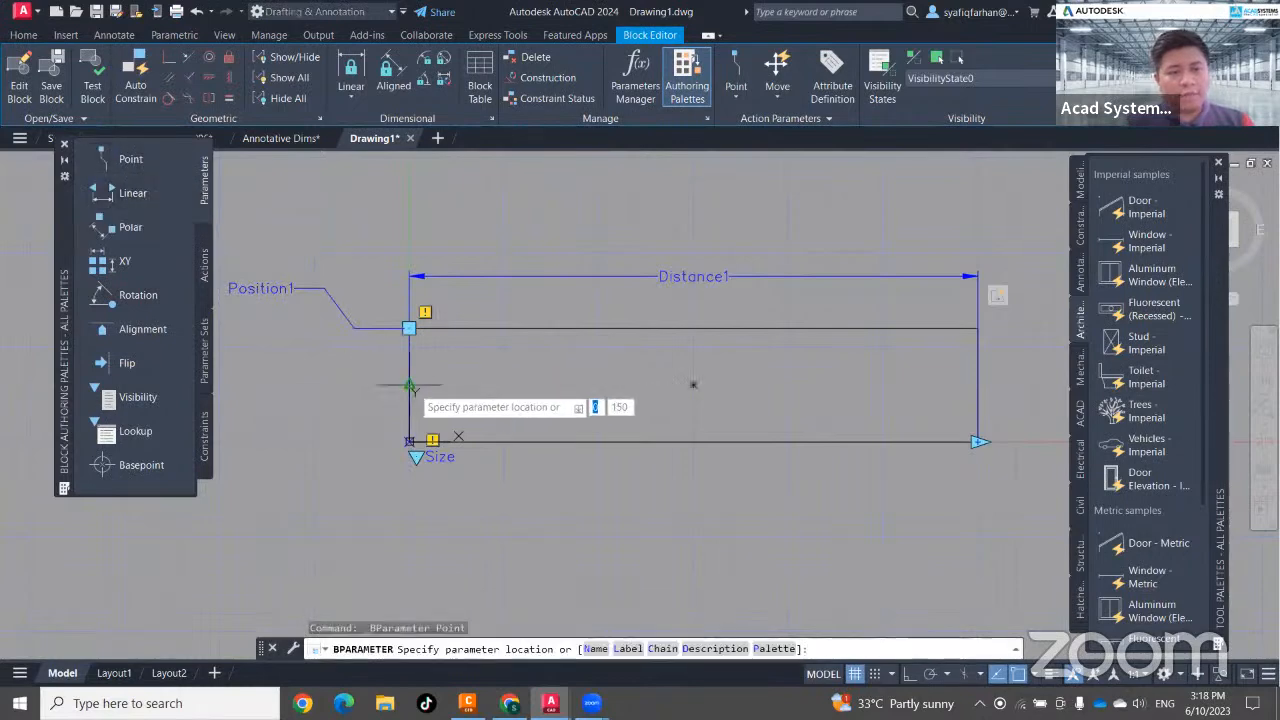
{"action": "left_click", "coordinate": [409, 390]}
{"action": "left_click", "coordinate": [301, 392]}
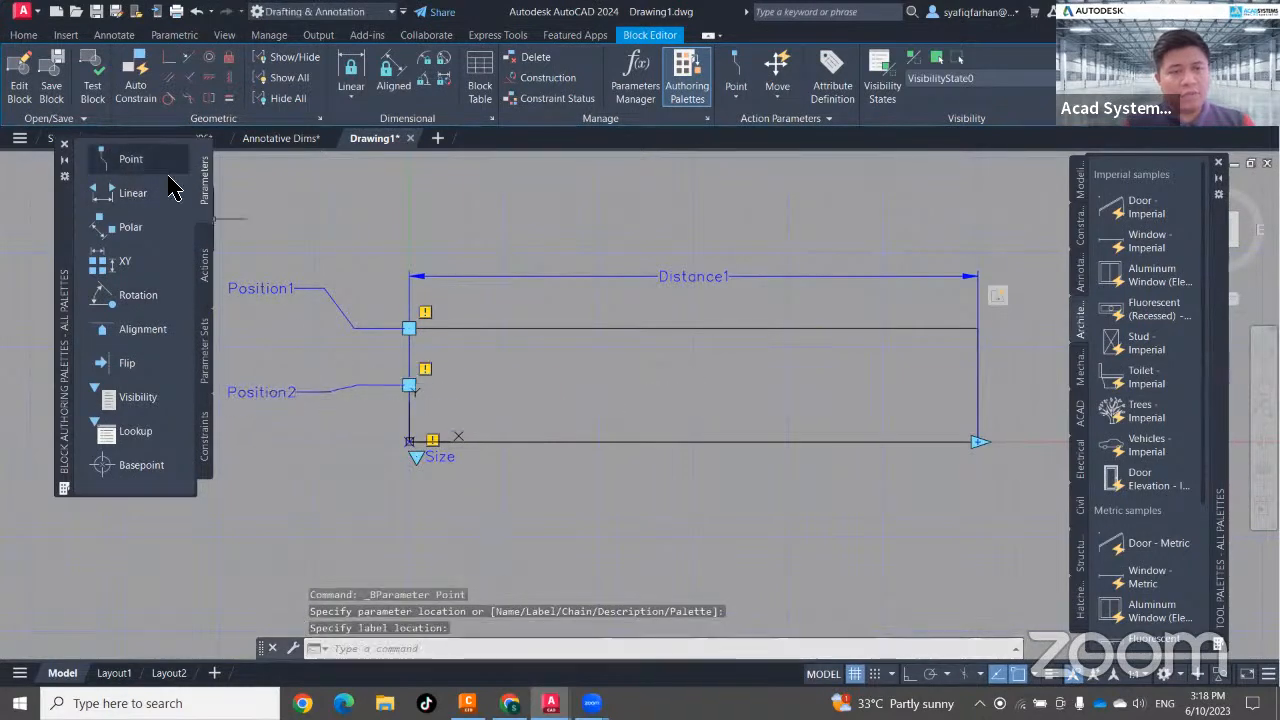
{"action": "left_click", "coordinate": [140, 162]}
{"action": "left_click", "coordinate": [396, 441]}
{"action": "middle_click_drag", "start_coordinate": [462, 467], "coordinate": [543, 434]}
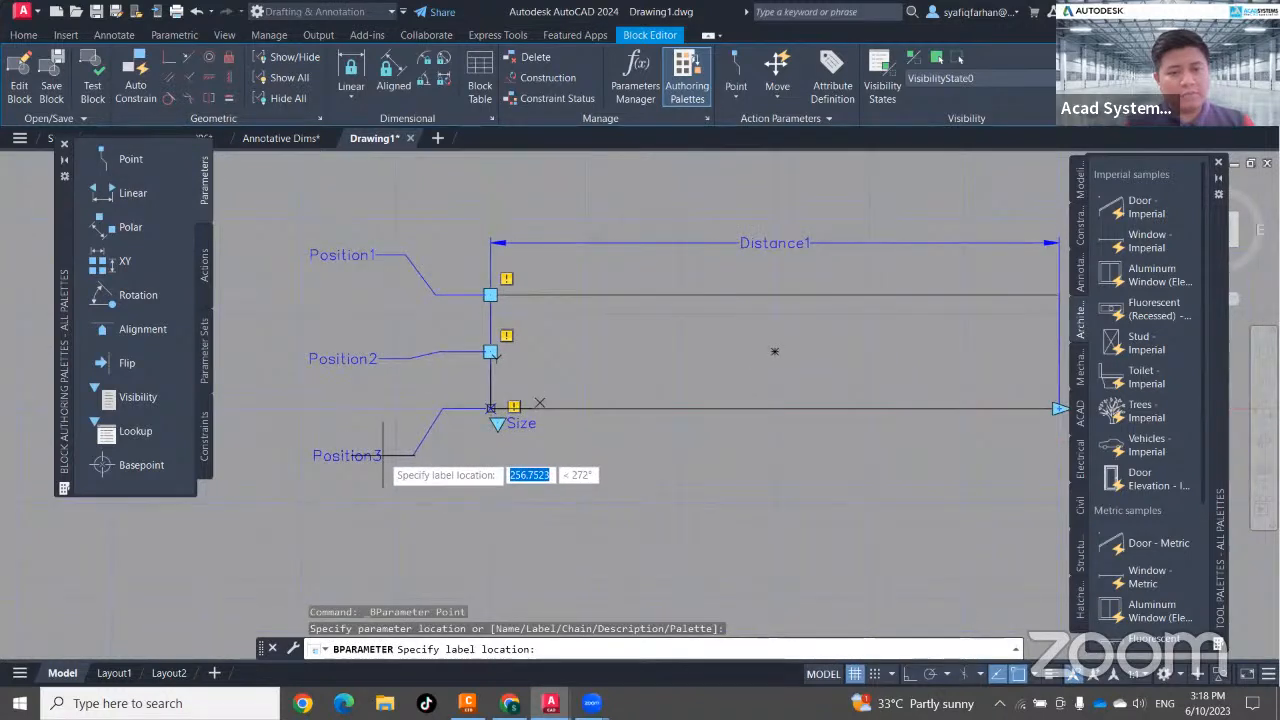
{"action": "left_click", "coordinate": [380, 455]}
{"action": "key", "text": "Escape"}
{"action": "key", "text": "Escape"}
Rename the point parameter at the upper-left corner to TOP.
{"action": "left_click", "coordinate": [329, 257]}
{"action": "right_click", "coordinate": [329, 257]}
{"action": "left_click", "coordinate": [370, 298]}
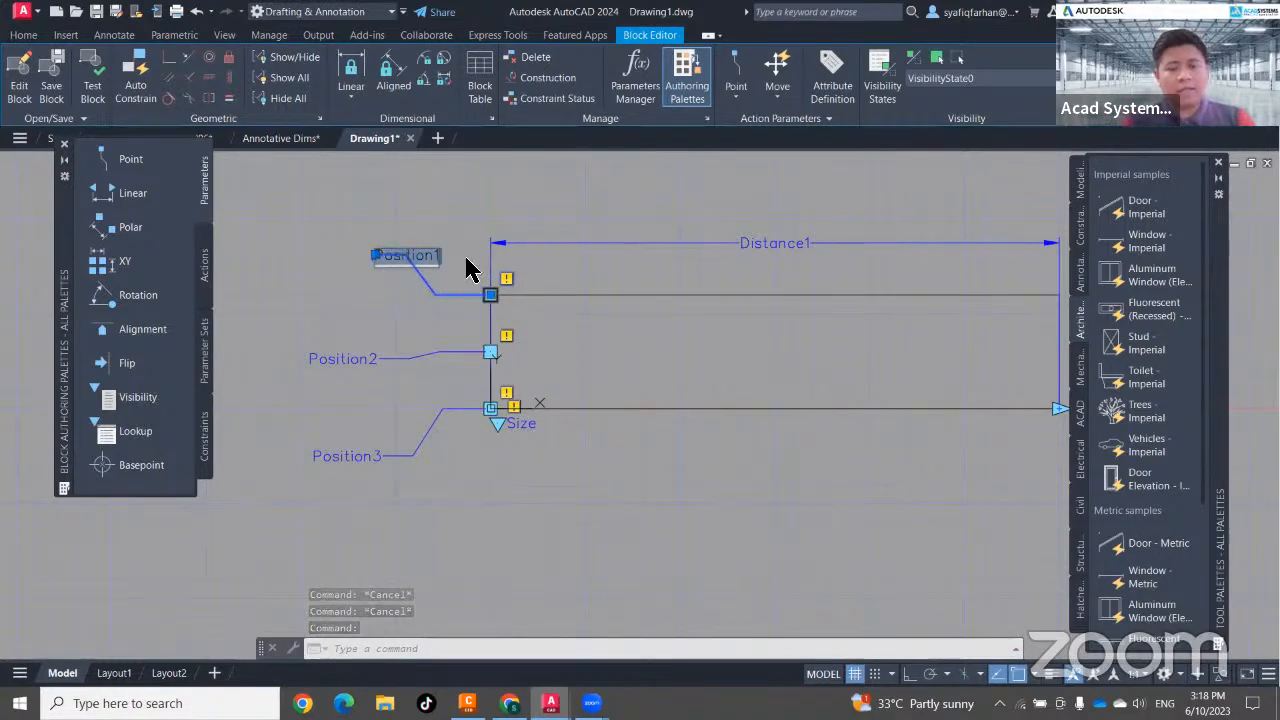
{"action": "type", "text": "O"}
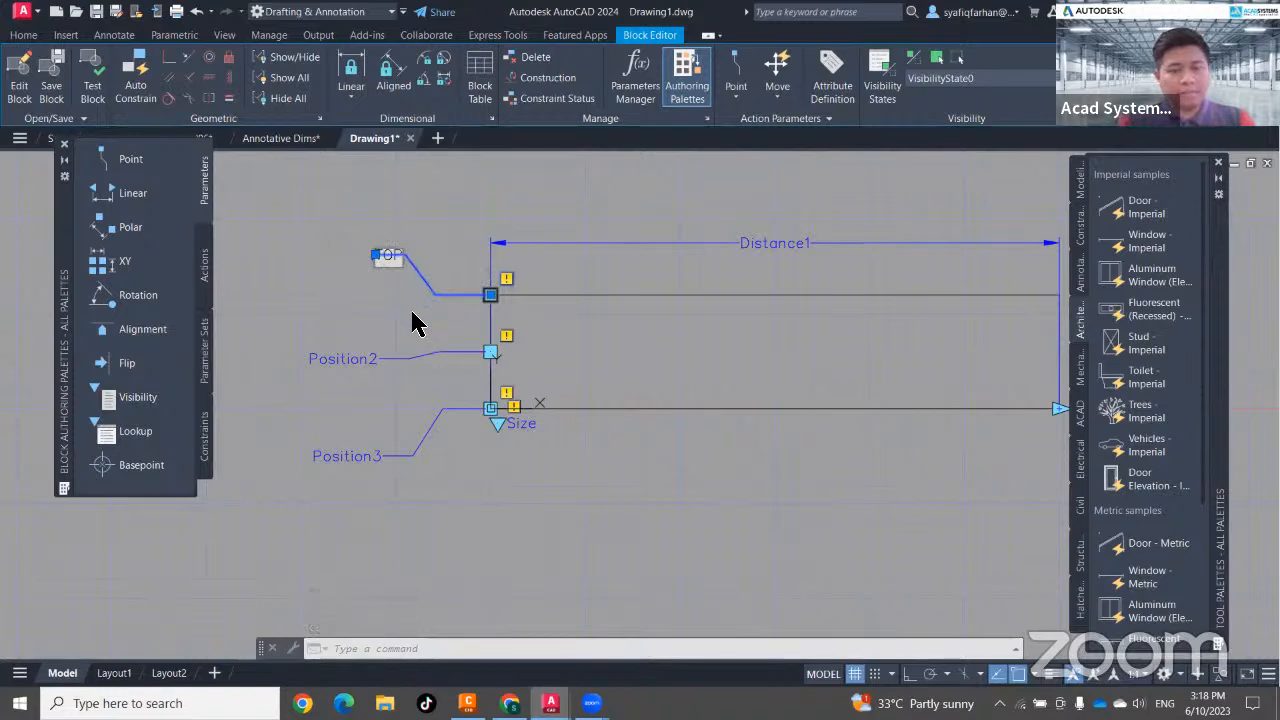
{"action": "type", "text": "P"}
{"action": "key", "text": "Return"}
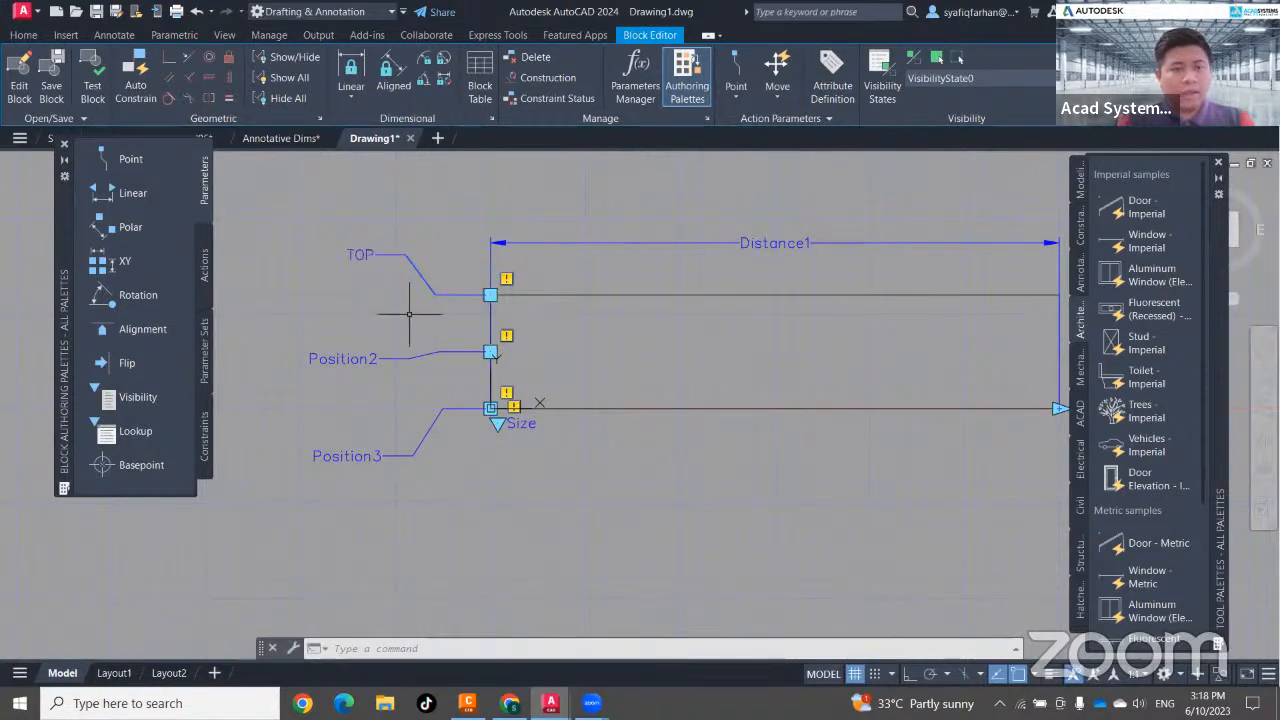
Rename the point parameter at the left edge's midpoint to MIDDLE.
{"action": "left_click", "coordinate": [330, 359]}
{"action": "right_click", "coordinate": [318, 360]}
{"action": "left_click", "coordinate": [486, 296]}
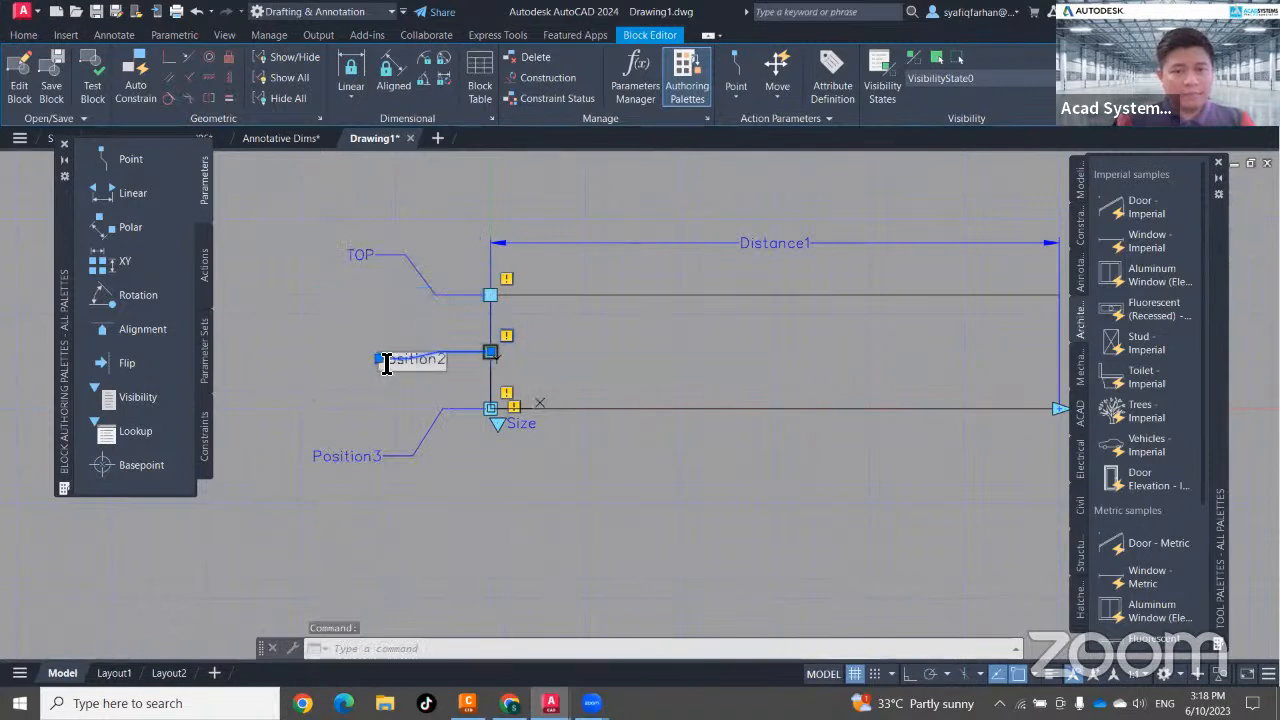
{"action": "left_click_drag", "start_coordinate": [386, 363], "coordinate": [496, 360]}
{"action": "key", "text": "BackSpace"}
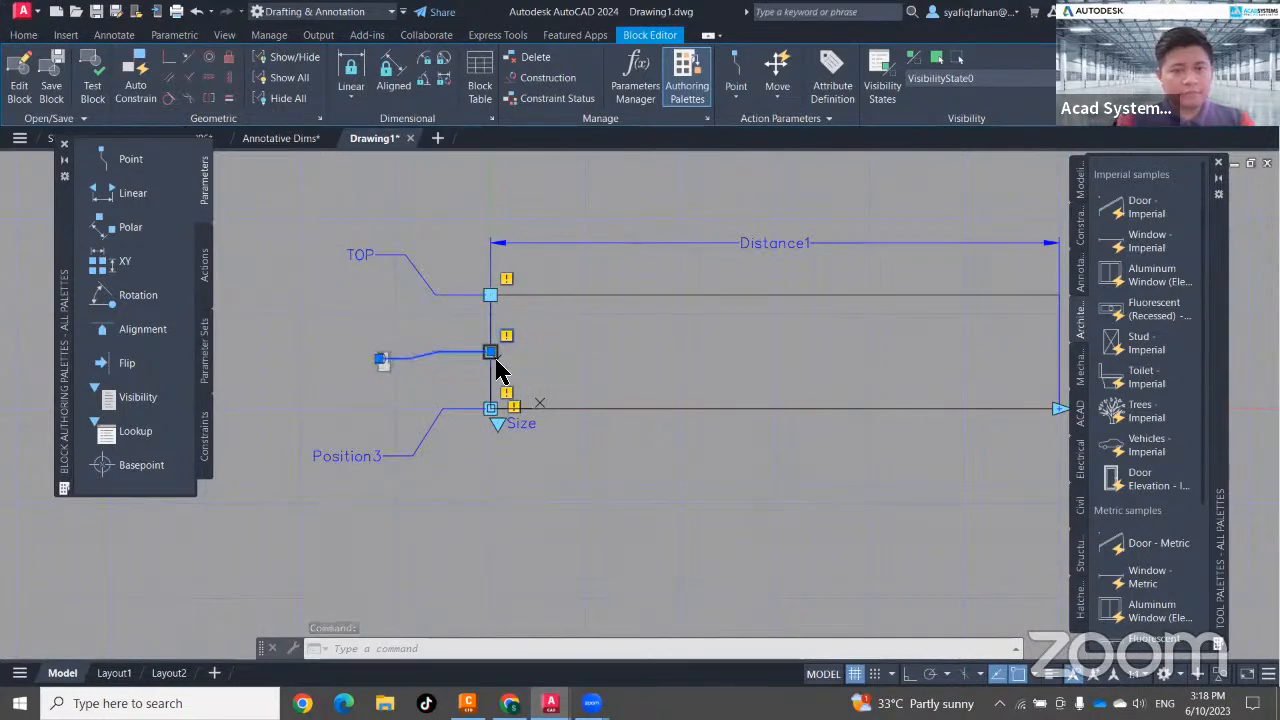
{"action": "type", "text": "MIDDLE"}
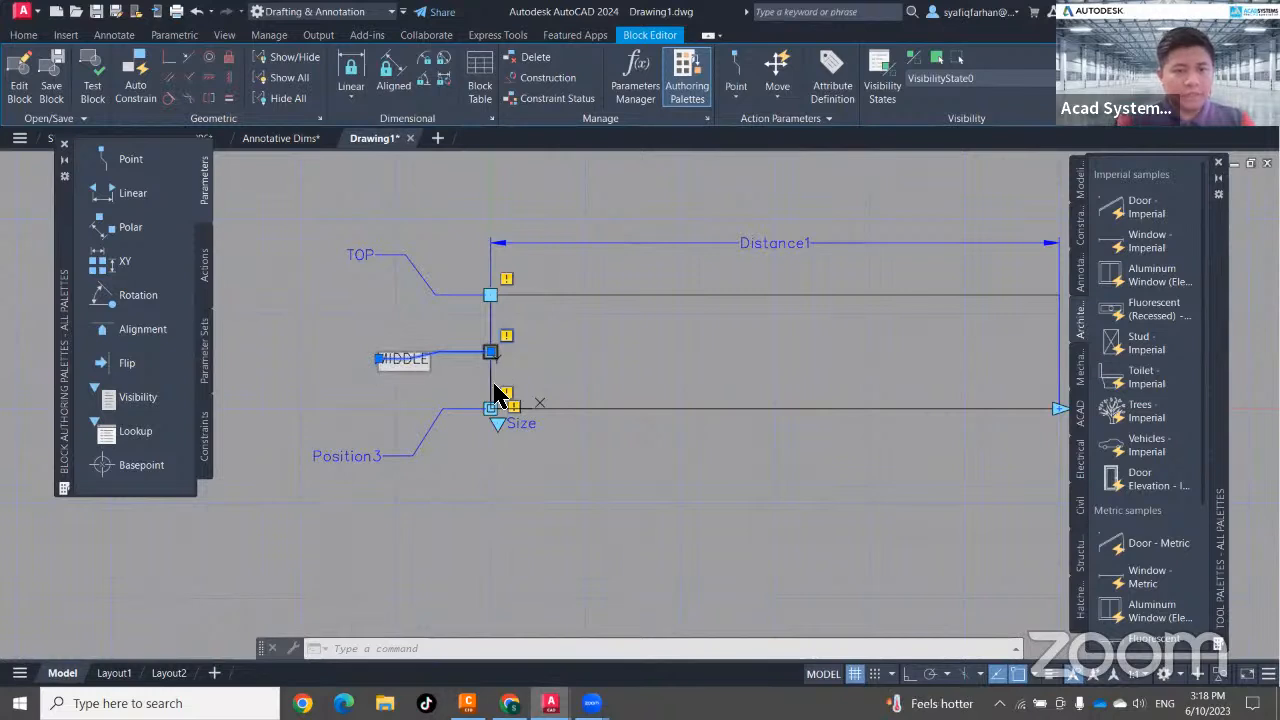
{"action": "key", "text": "Return"}
Rename the point parameter at the rectangle's lower-left corner to BTM.
{"action": "right_click", "coordinate": [350, 457]}
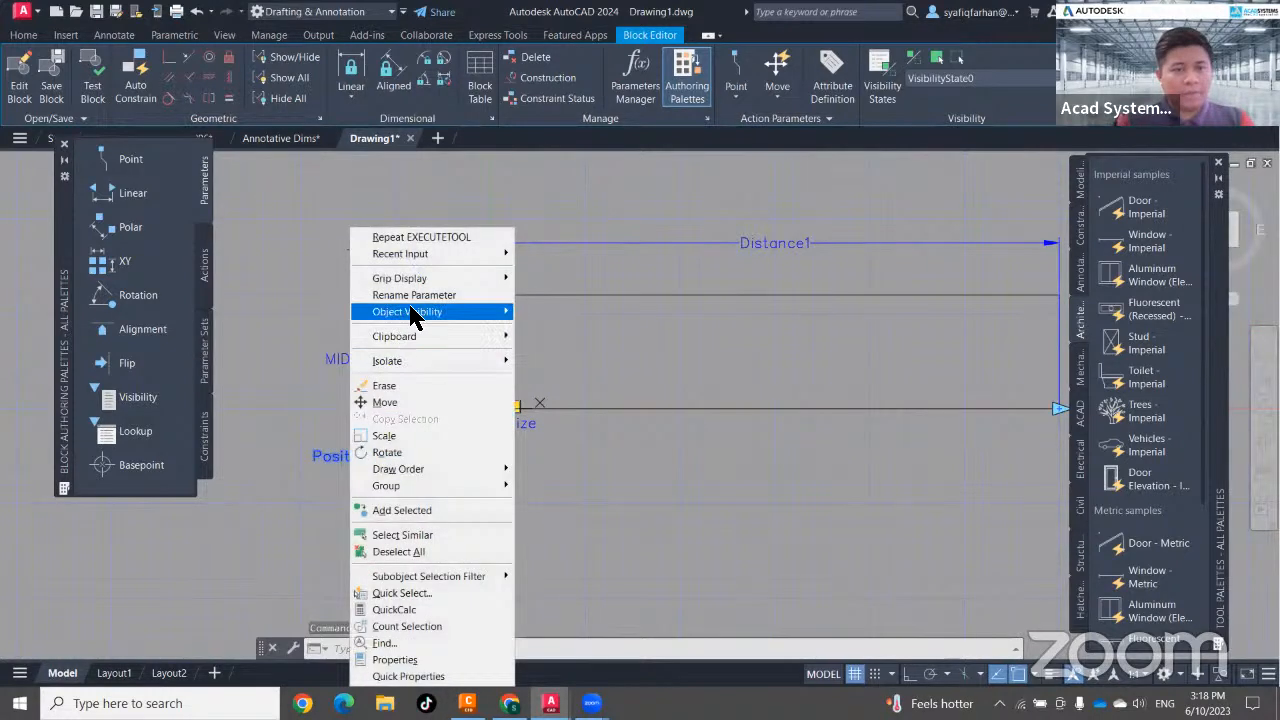
{"action": "left_click", "coordinate": [390, 295]}
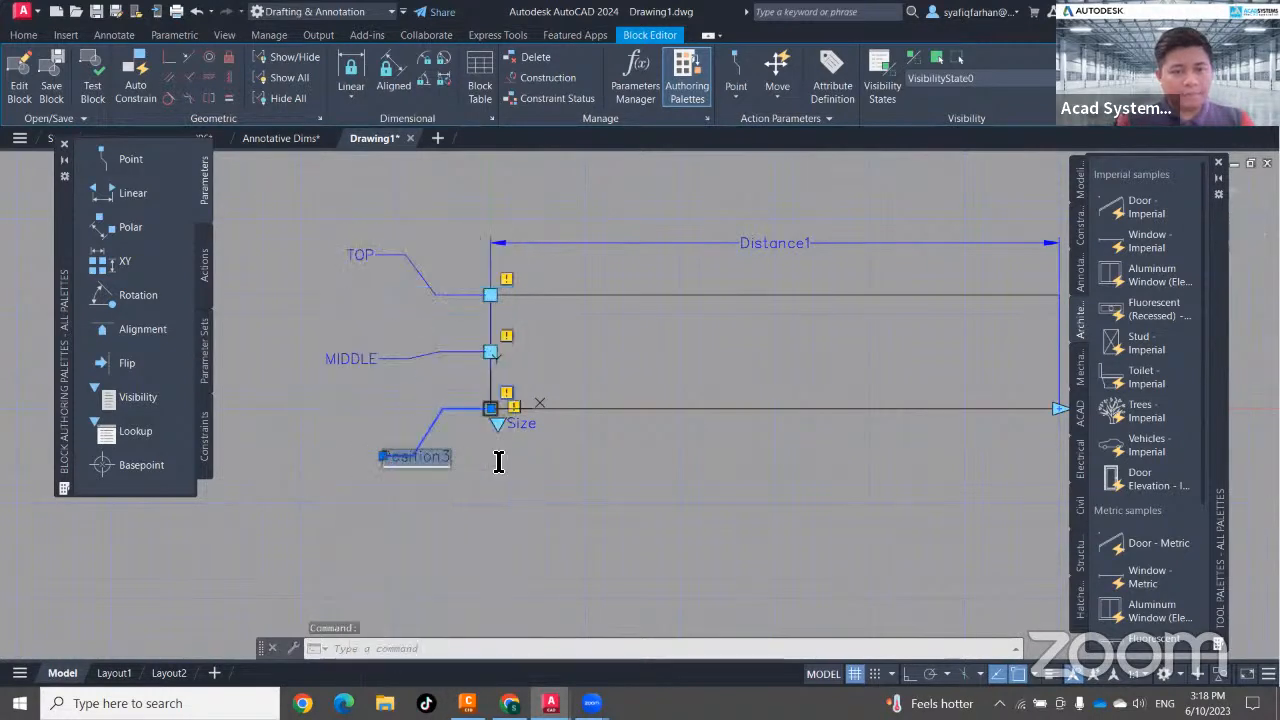
{"action": "type", "text": "BOT"}
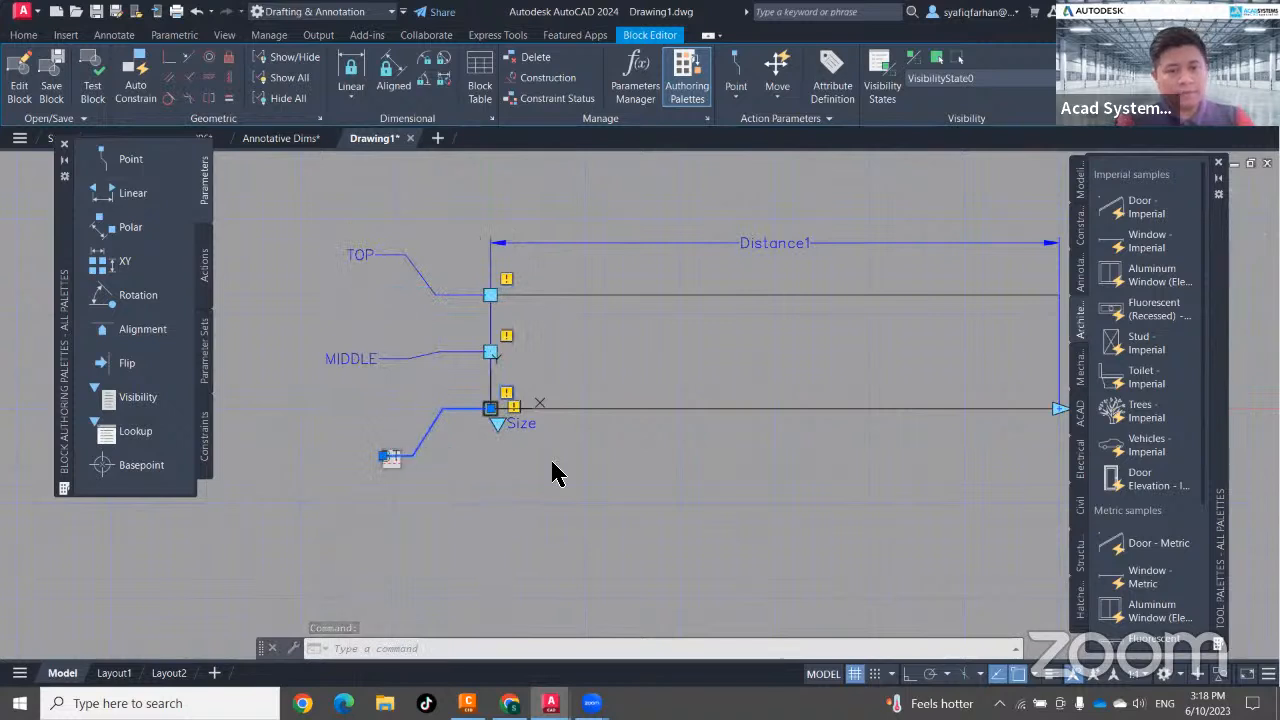
{"action": "key", "text": "Return"}
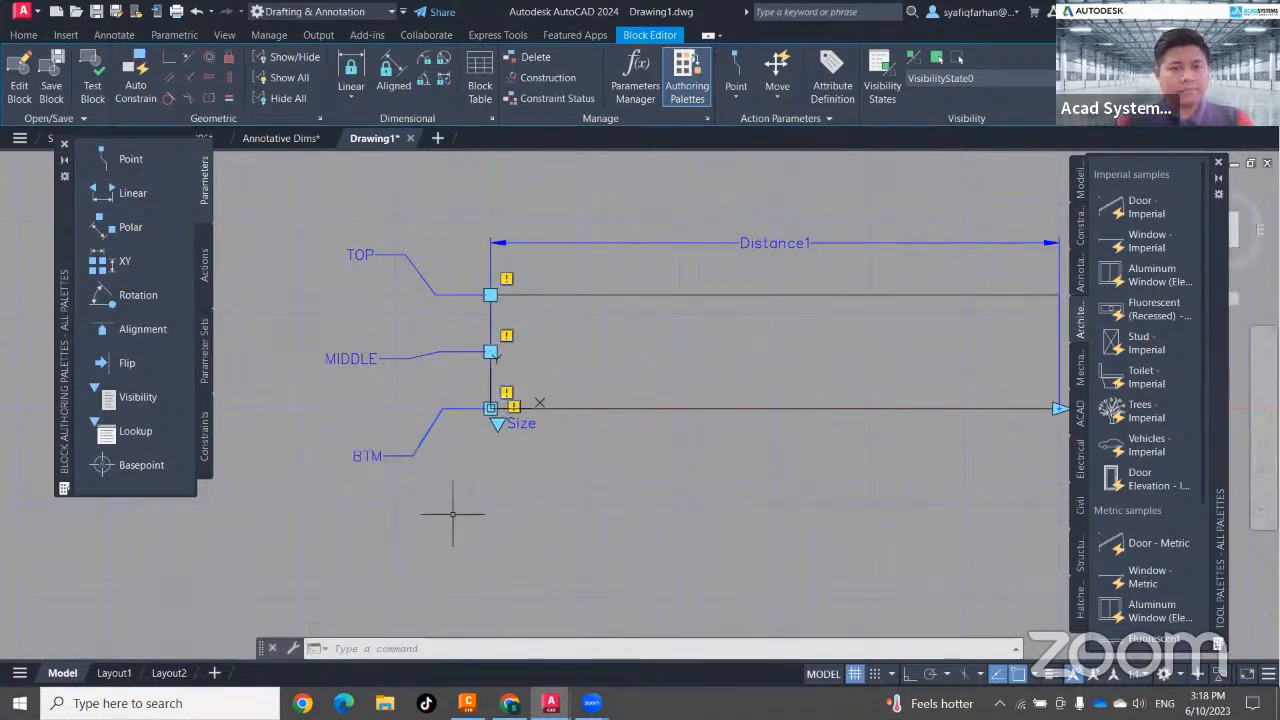
Rename the block's existing visibility state to 300.
{"action": "middle_click_drag", "start_coordinate": [626, 565], "coordinate": [571, 571]}
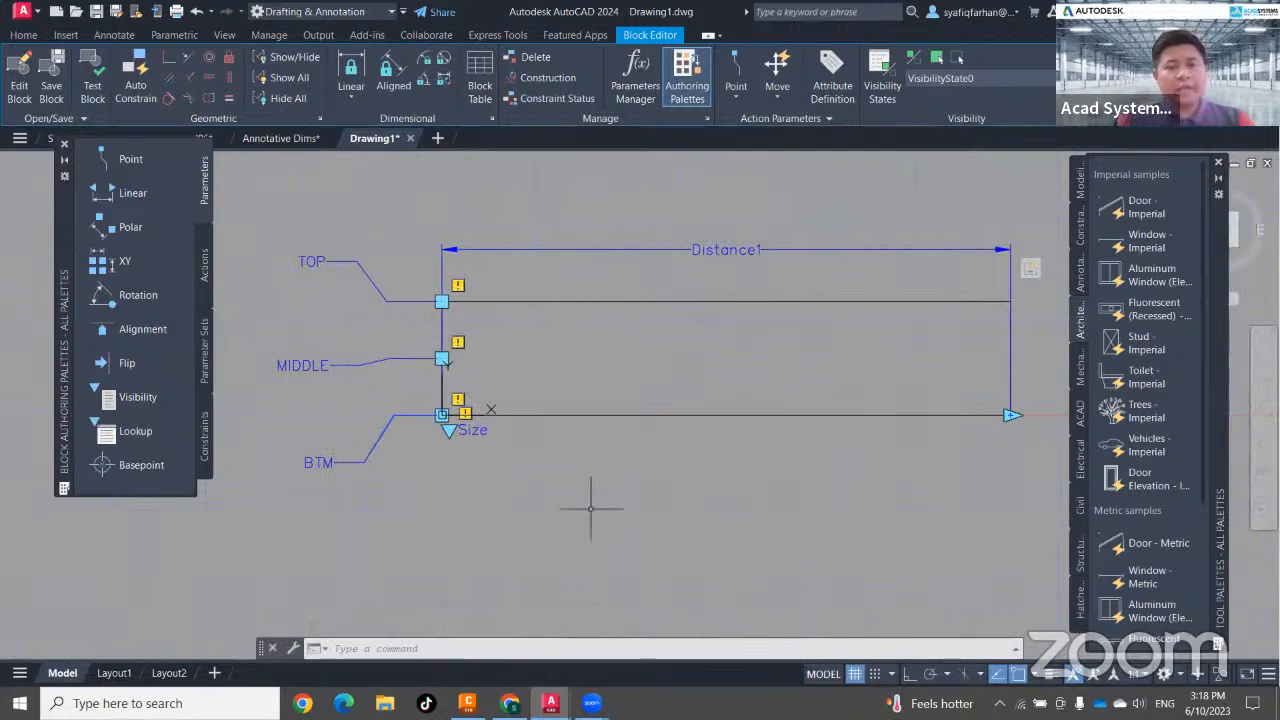
{"action": "mouse_move", "coordinate": [591, 508]}
{"action": "middle_mouse_down"}
{"action": "mouse_move", "coordinate": [523, 500]}
{"action": "mouse_move", "coordinate": [556, 500]}
{"action": "middle_mouse_up"}
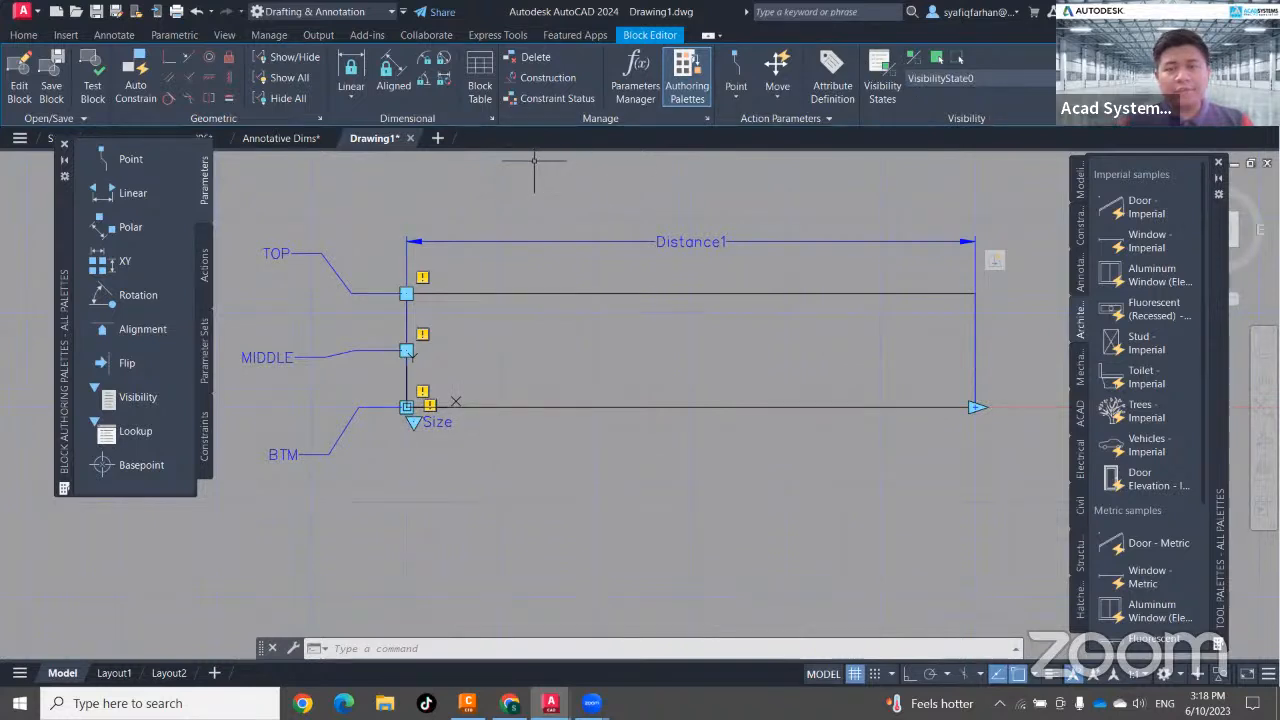
{"action": "middle_click_drag", "start_coordinate": [915, 482], "coordinate": [885, 532]}
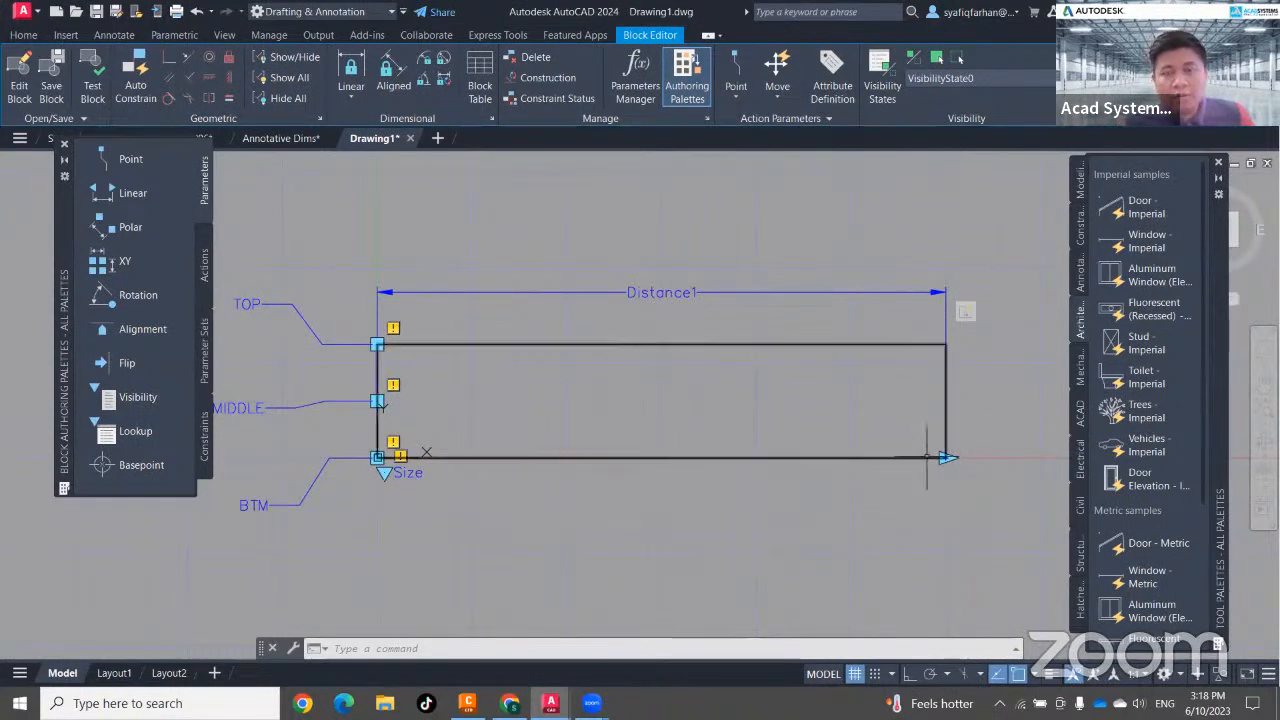
{"action": "left_click", "coordinate": [892, 98]}
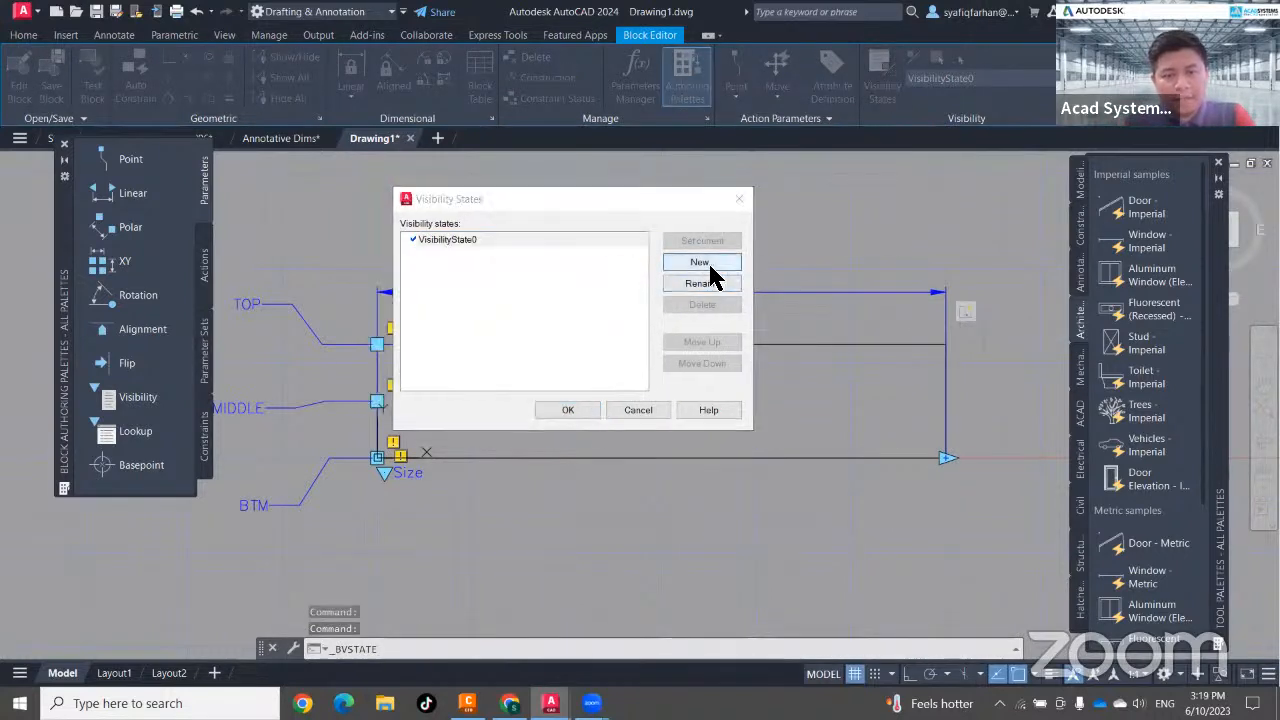
{"action": "left_click", "coordinate": [705, 264]}
{"action": "left_click", "coordinate": [886, 262]}
{"action": "left_click", "coordinate": [678, 284]}
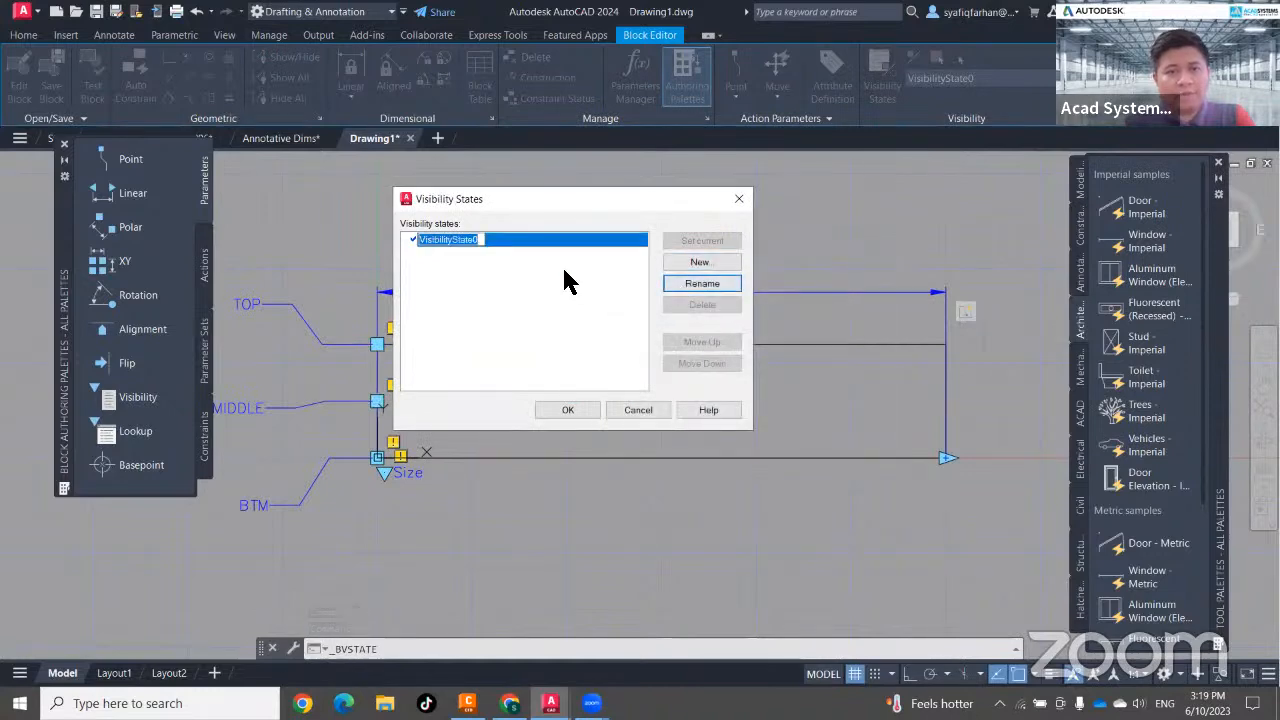
{"action": "type", "text": "S"}
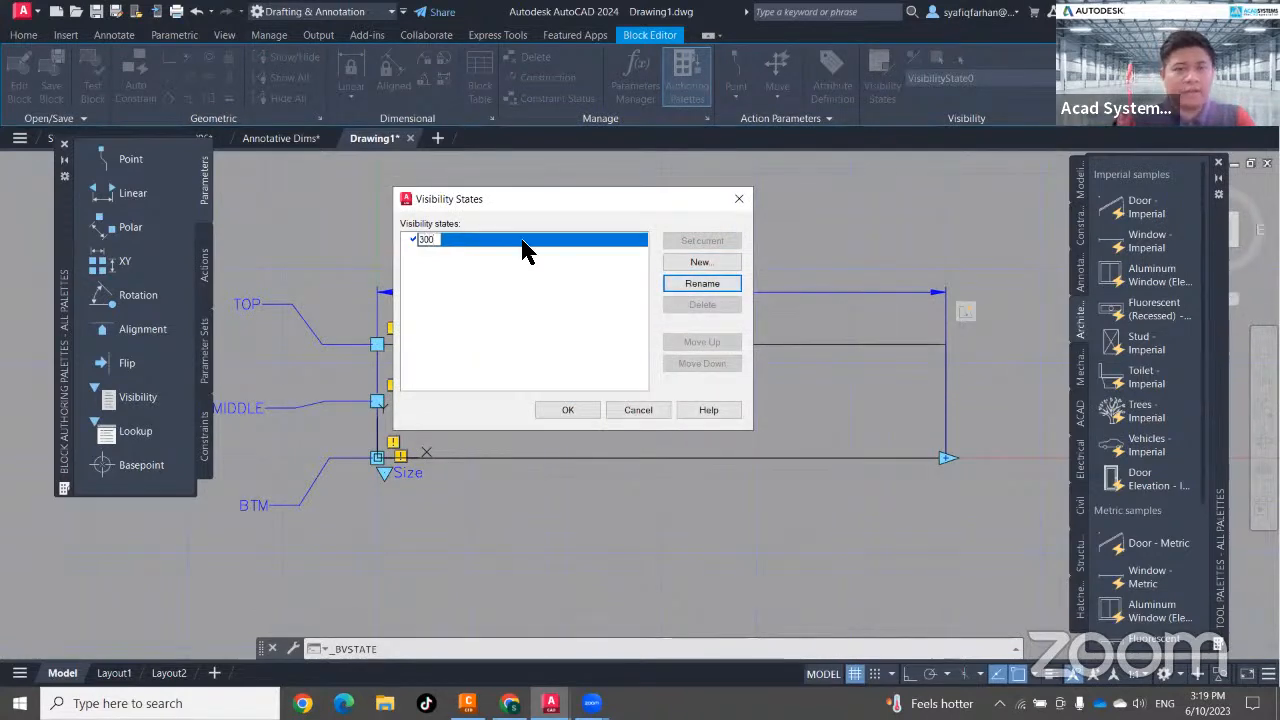
{"action": "left_click", "coordinate": [522, 279]}
Add a visibility state named 450 that leaves the visibility of existing objects unchanged.
{"action": "left_click", "coordinate": [701, 261]}
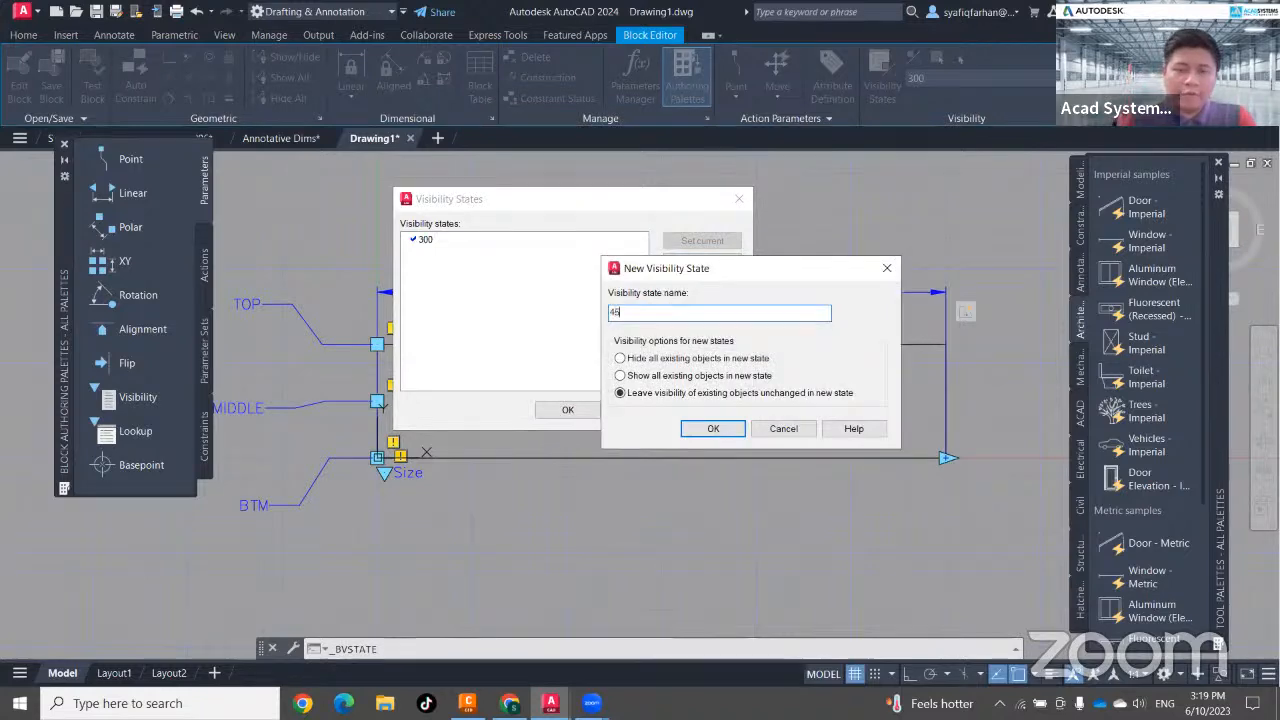
{"action": "left_click", "coordinate": [740, 428]}
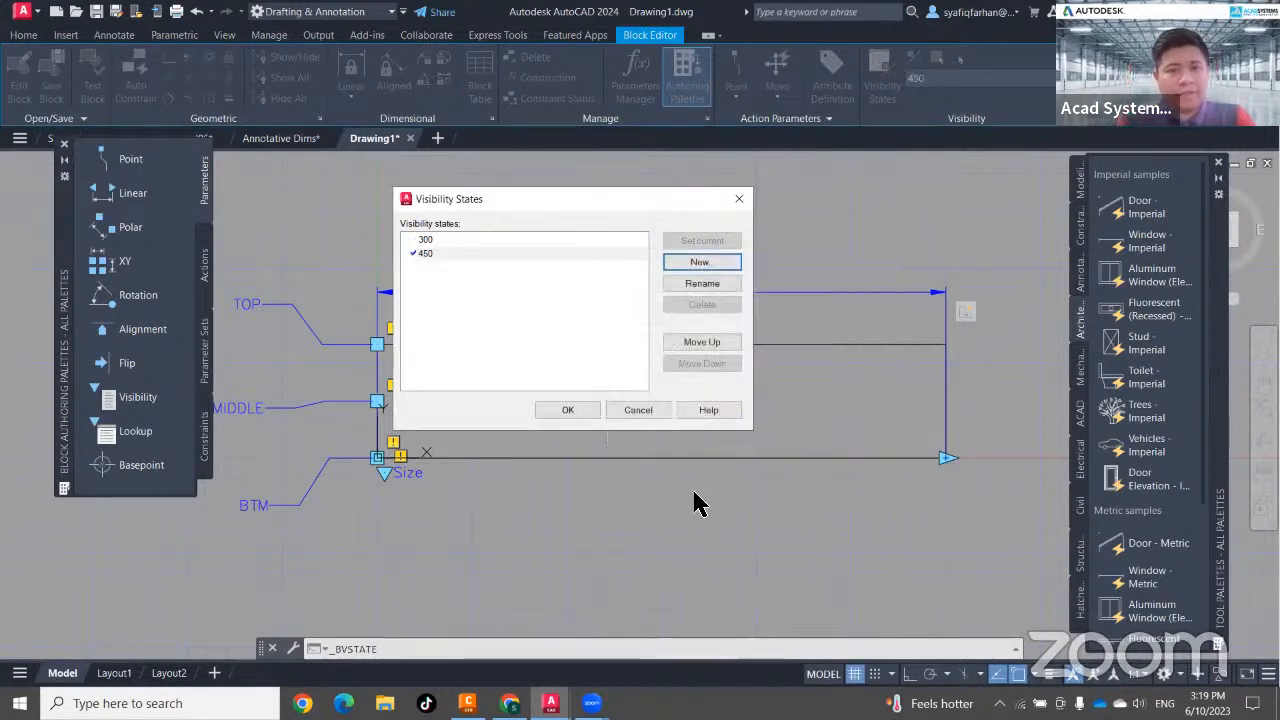
{"action": "left_click", "coordinate": [564, 410]}
Draw a rectangle 1500 wide and 450 high from the existing rectangle's lower-left corner.
{"action": "scroll", "coordinate": [614, 562], "scroll_direction": "down", "scroll_amount": 4}
{"action": "scroll", "coordinate": [614, 562], "scroll_direction": "up", "scroll_amount": 2}
{"action": "mouse_move", "coordinate": [614, 562]}
{"action": "middle_mouse_down"}
{"action": "mouse_move", "coordinate": [606, 535]}
{"action": "mouse_move", "coordinate": [756, 514]}
{"action": "mouse_move", "coordinate": [630, 521]}
{"action": "middle_mouse_up"}
{"action": "scroll", "coordinate": [630, 536], "scroll_direction": "up", "scroll_amount": 2}
{"action": "scroll", "coordinate": [719, 527], "scroll_direction": "down", "scroll_amount": 2}
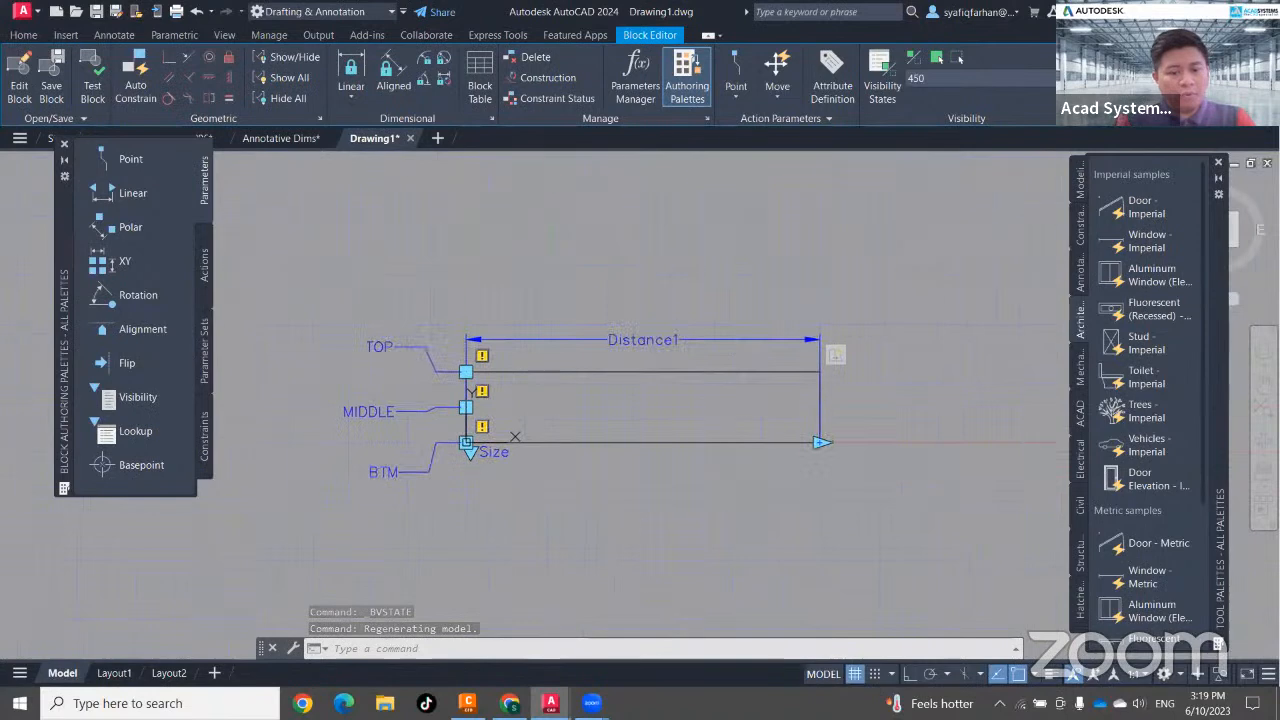
{"action": "type", "text": "REC"}
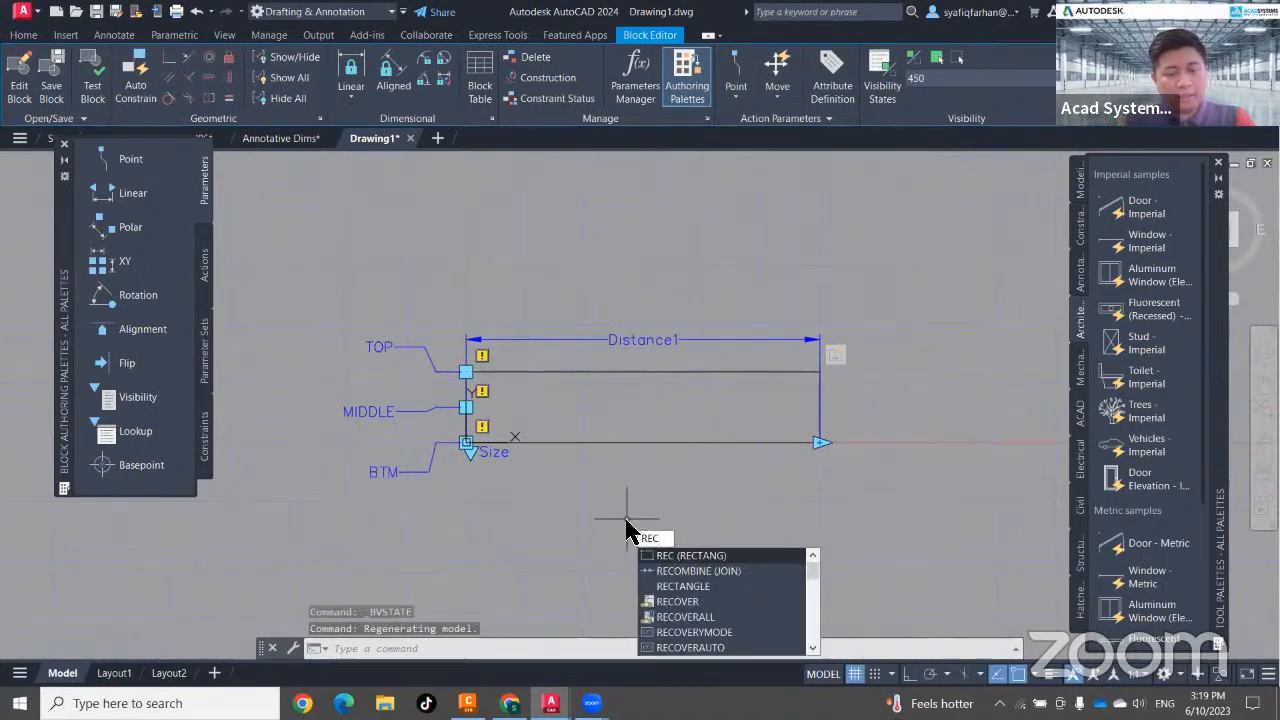
{"action": "key", "text": "Return"}
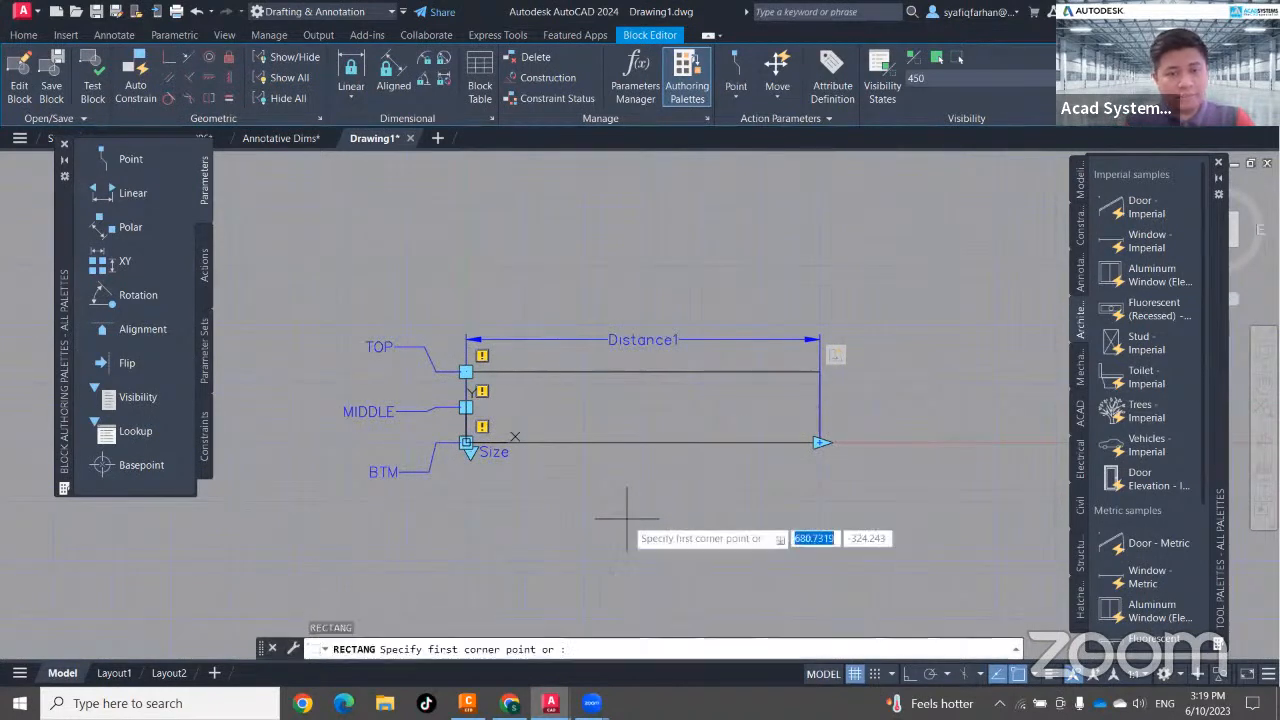
{"action": "left_click", "coordinate": [466, 442]}
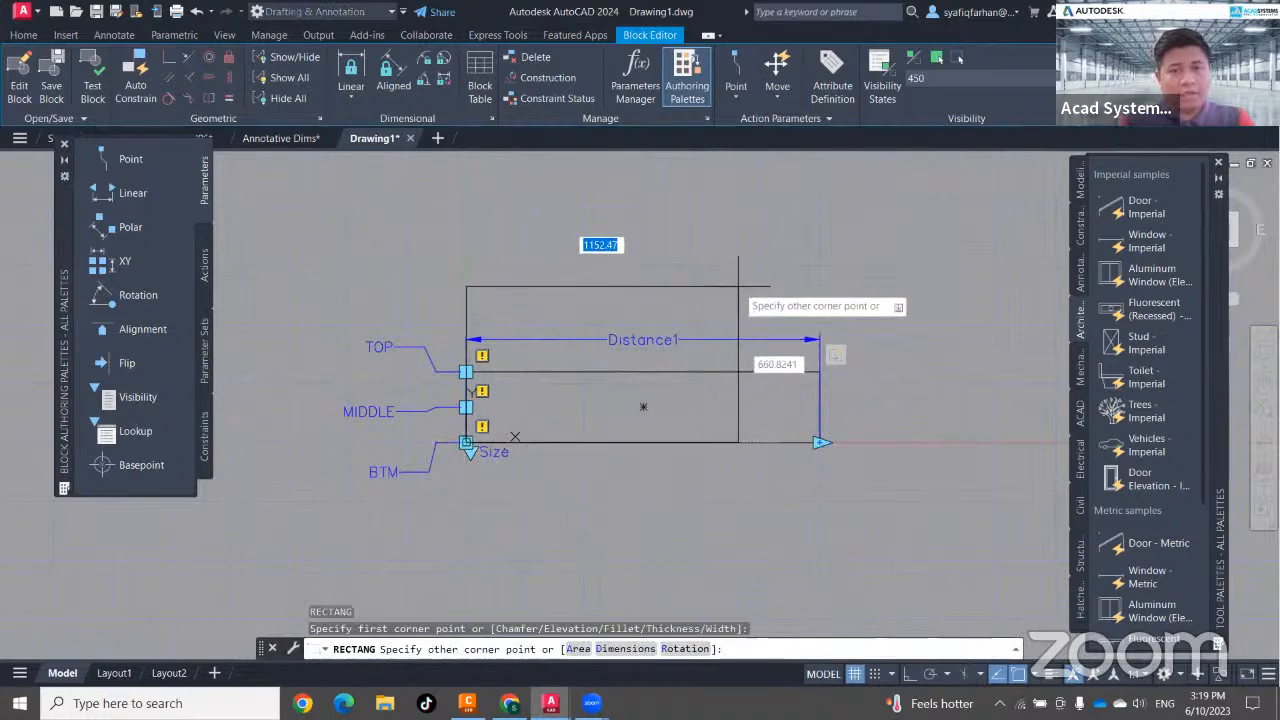
{"action": "key", "text": "Tab"}
{"action": "type", "text": "45"}
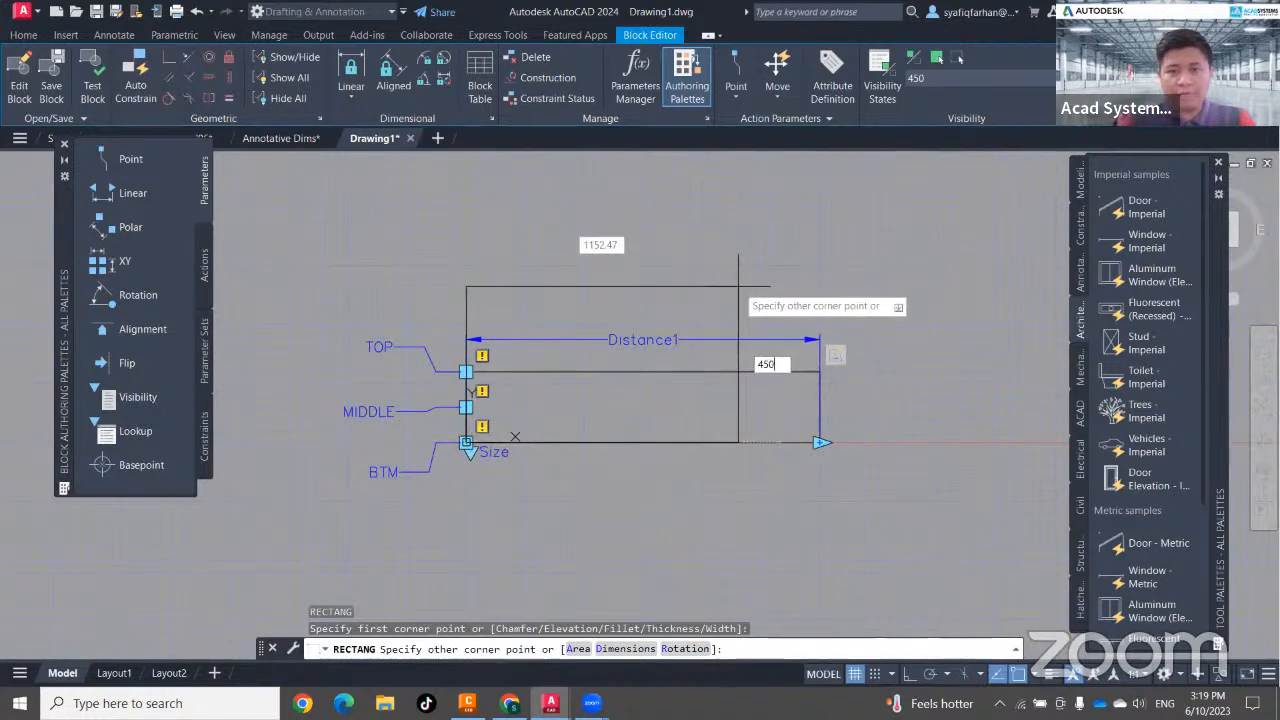
{"action": "type", "text": "0"}
{"action": "key", "text": "Tab"}
{"action": "type", "text": "1500"}
{"action": "key", "text": "Return"}
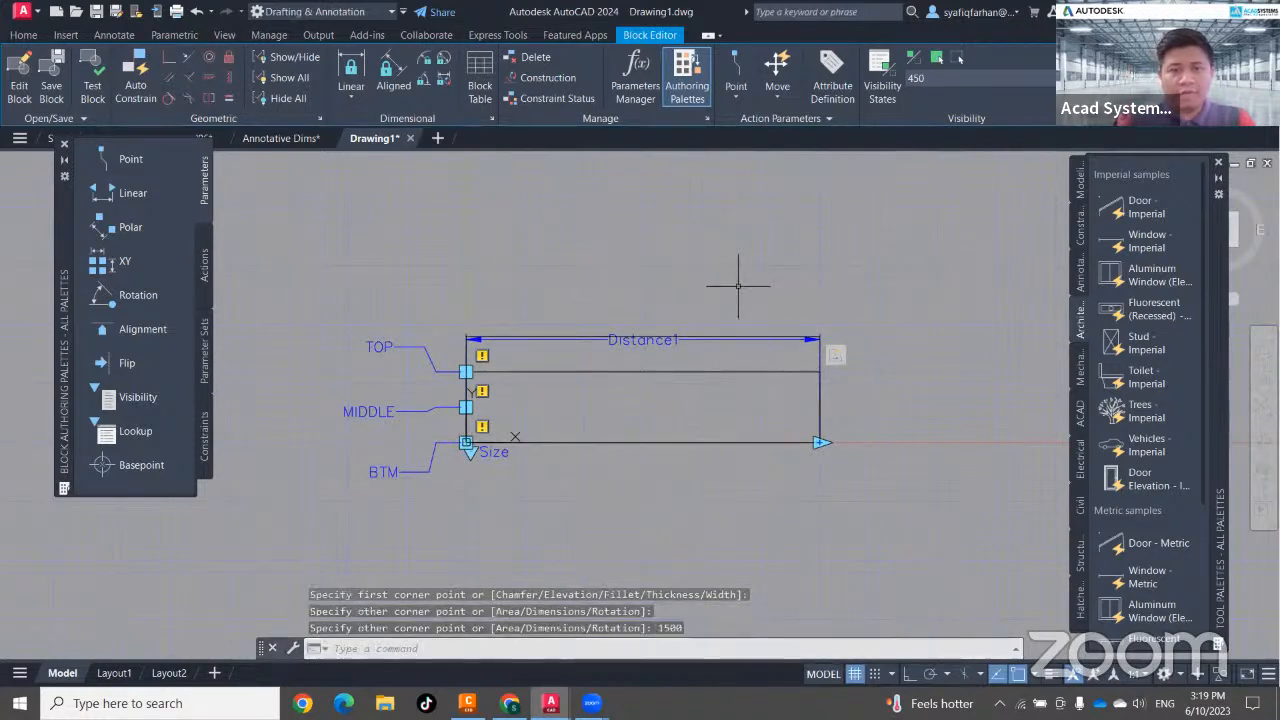
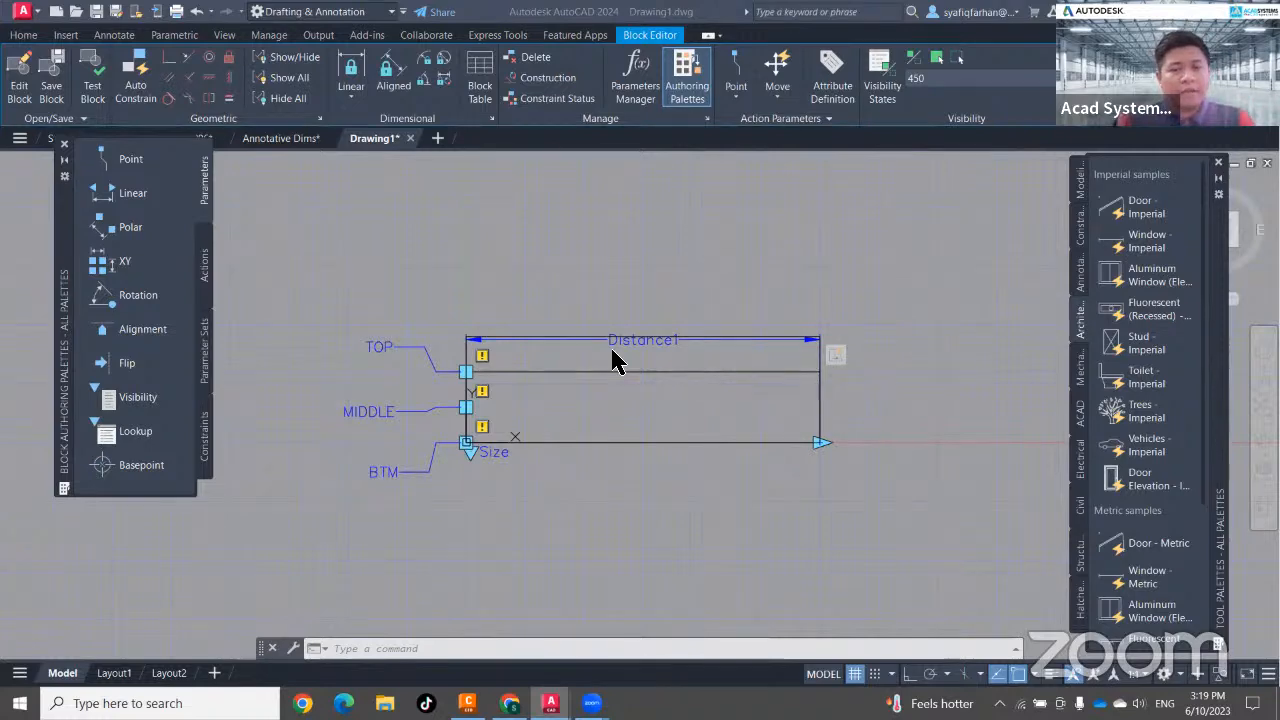
Erase the 450-high rectangle, keeping the original block geometry.
{"action": "scroll", "coordinate": [757, 414], "scroll_direction": "up", "scroll_amount": 3}
{"action": "scroll", "coordinate": [757, 414], "scroll_direction": "down", "scroll_amount": 3}
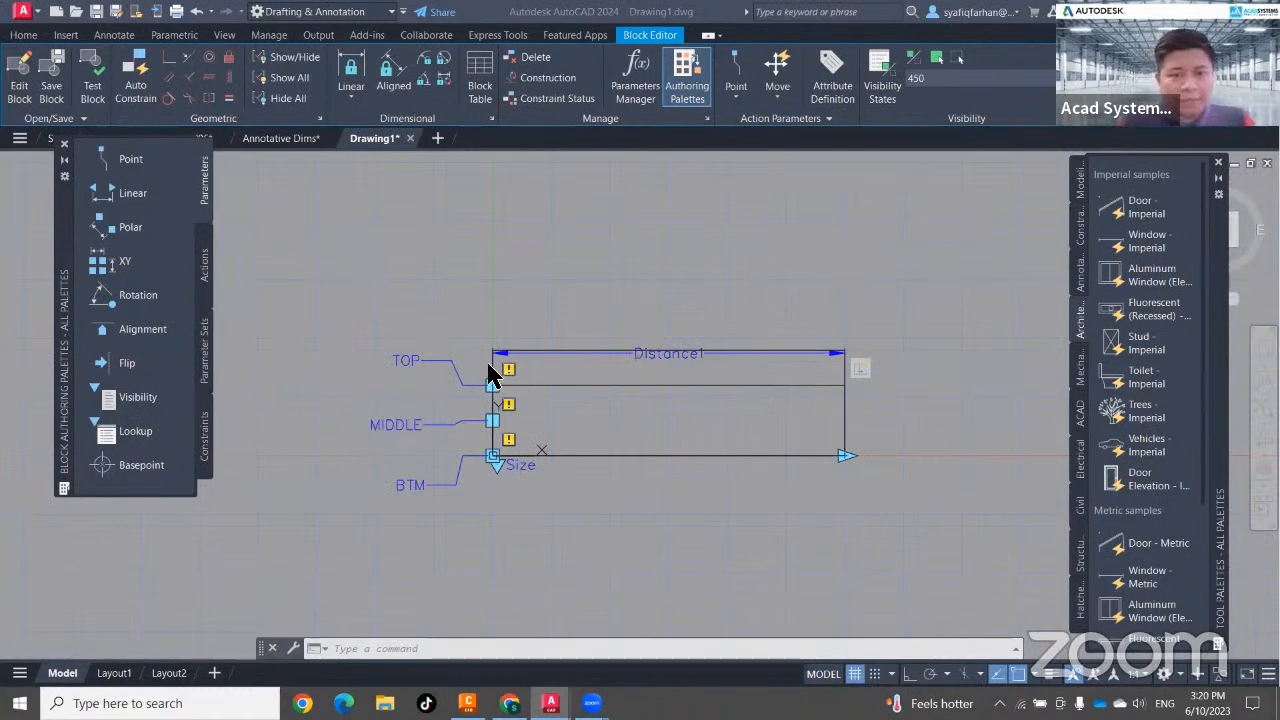
{"action": "scroll", "coordinate": [490, 380], "scroll_direction": "up", "scroll_amount": 2}
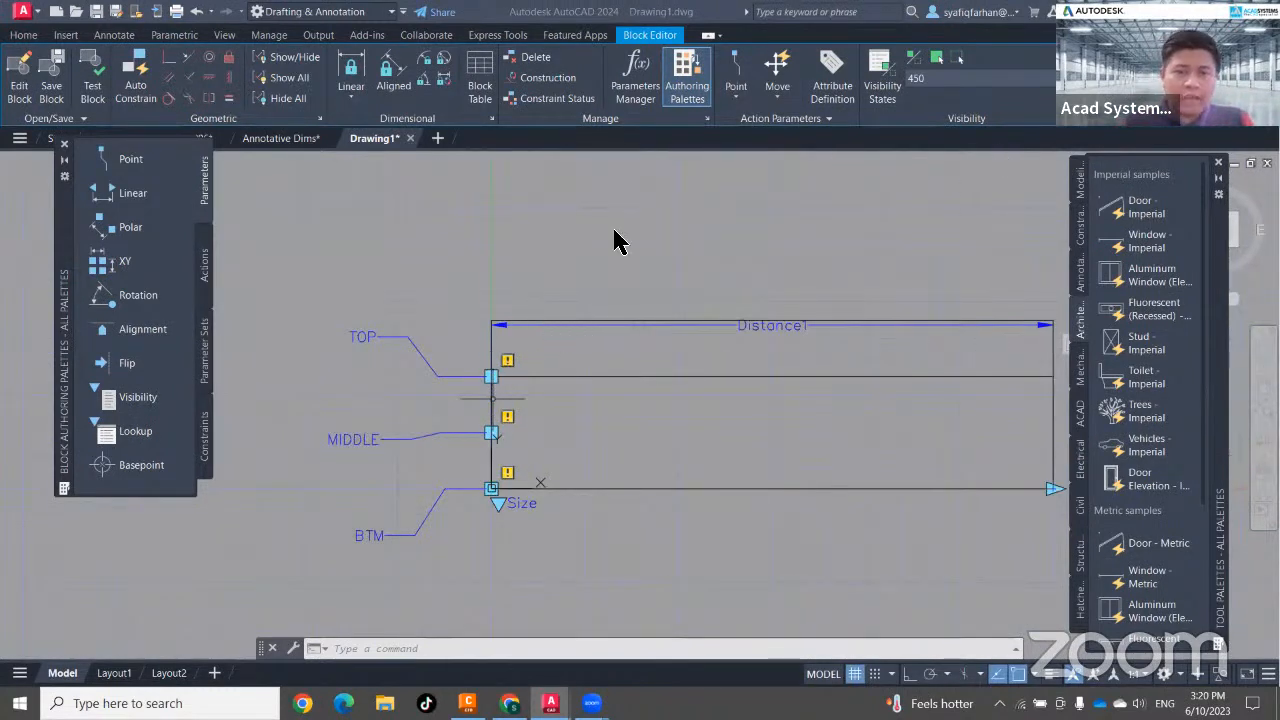
{"action": "left_click", "coordinate": [490, 350]}
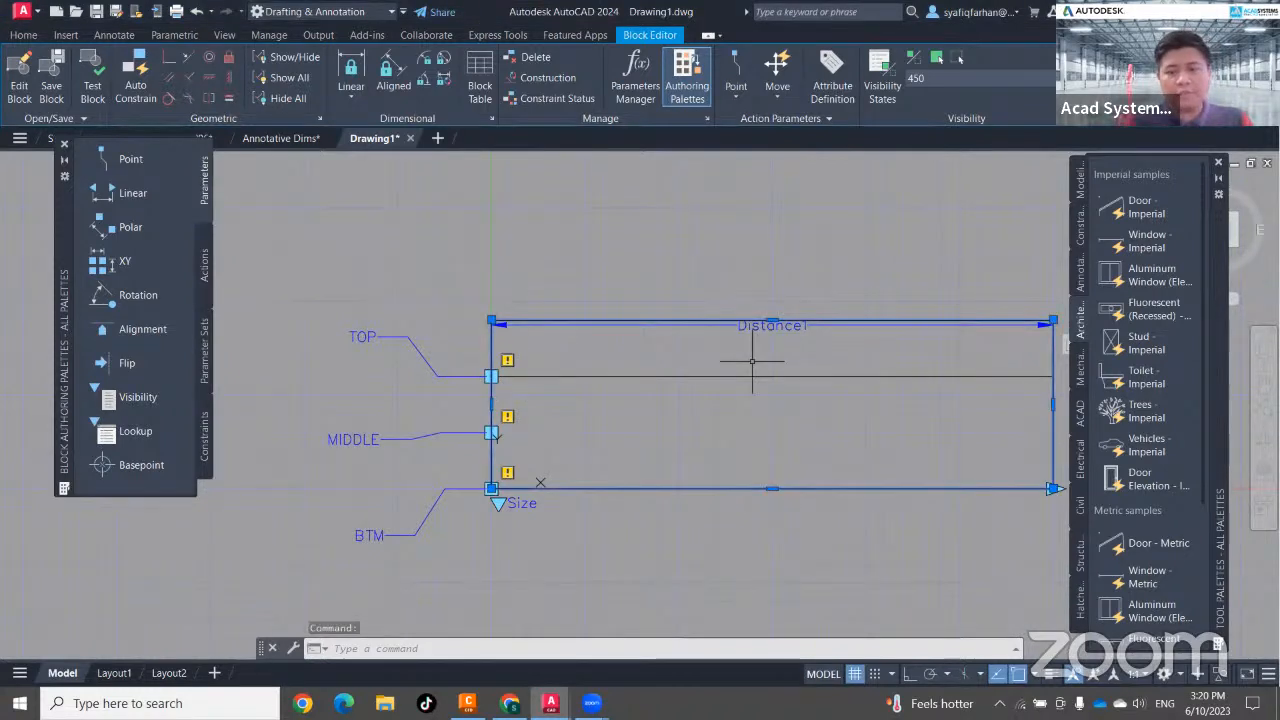
{"action": "key", "text": "Delete"}
Close the Block Editor and save the changes to the Straight Duct block.
{"action": "scroll", "coordinate": [752, 362], "scroll_direction": "down", "scroll_amount": 3}
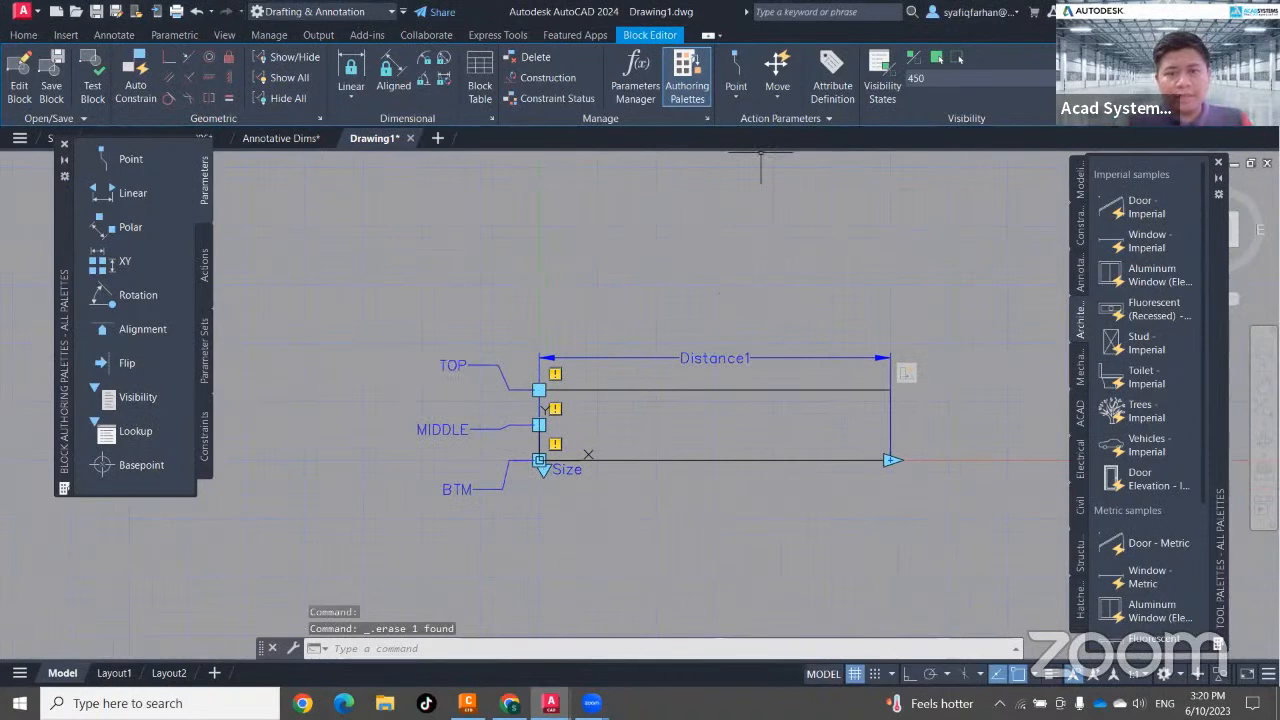
{"action": "left_click", "coordinate": [1098, 80]}
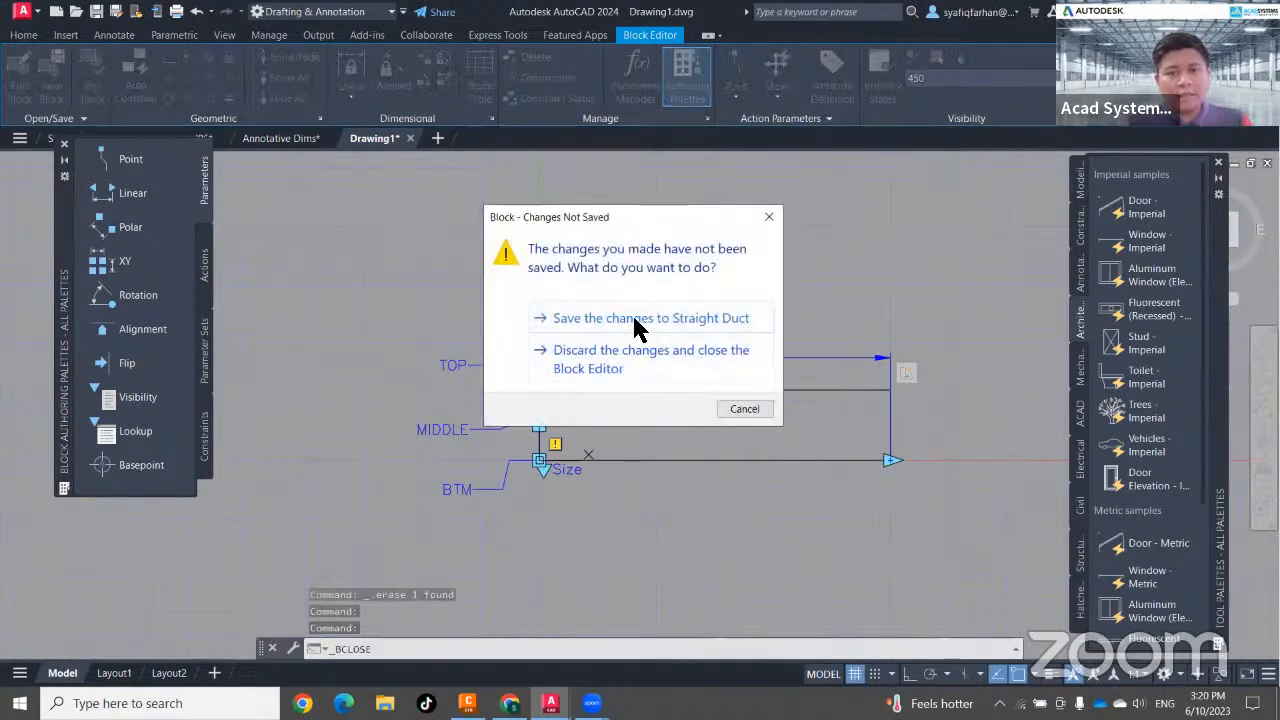
{"action": "left_click", "coordinate": [636, 318]}
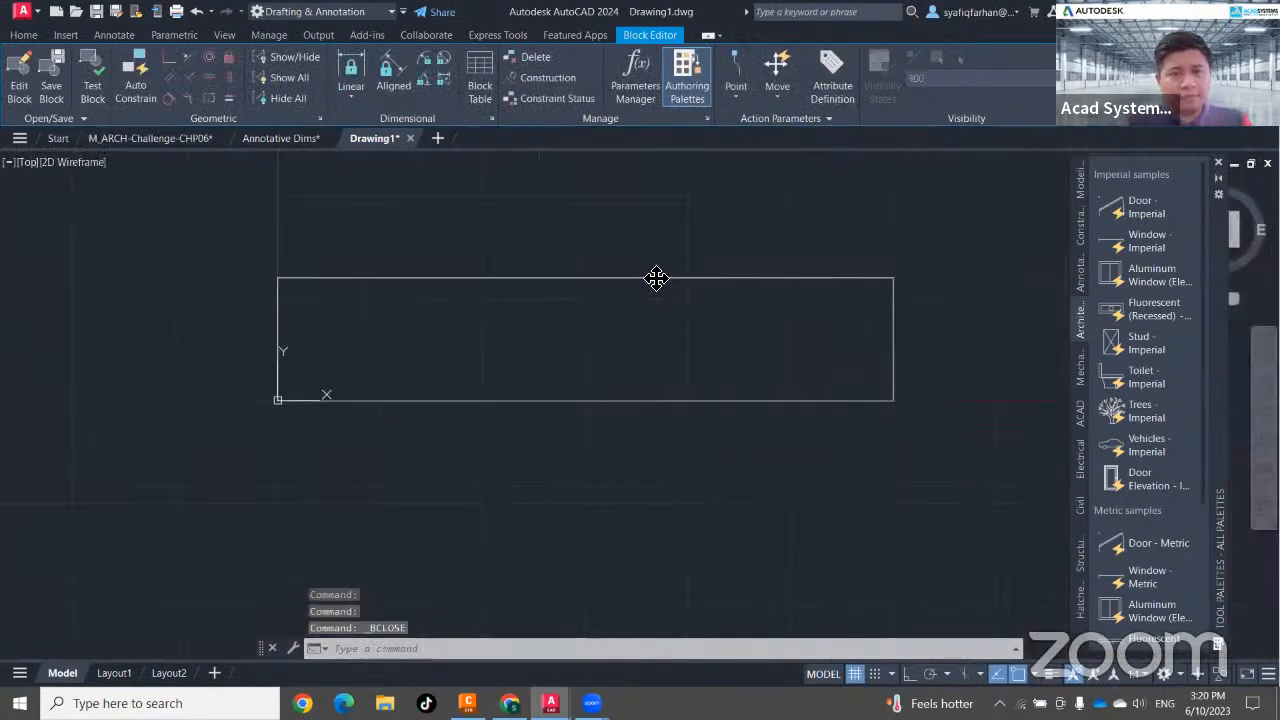
Stretch the Straight Duct block in the drawing to a length of 3000 using its linear grip.
{"action": "left_click", "coordinate": [636, 320]}
{"action": "left_click", "coordinate": [577, 240]}
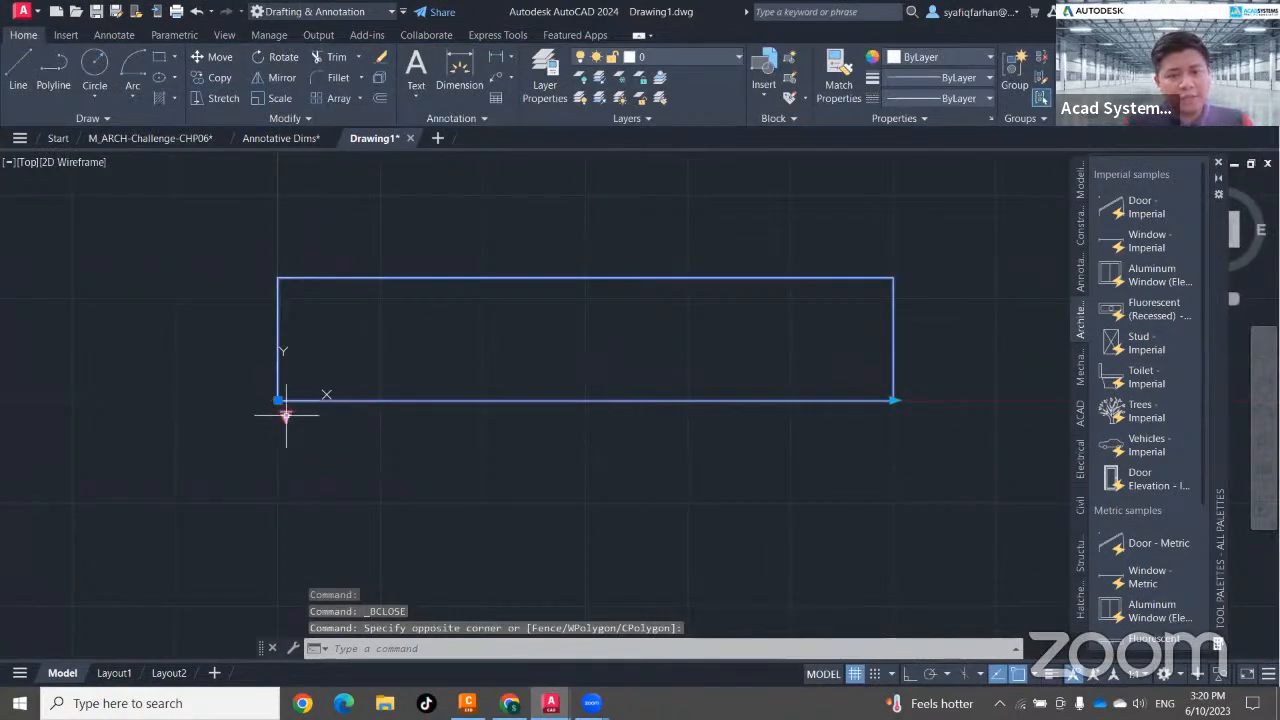
{"action": "middle_click_drag", "start_coordinate": [627, 497], "coordinate": [531, 520]}
{"action": "left_click", "coordinate": [797, 424]}
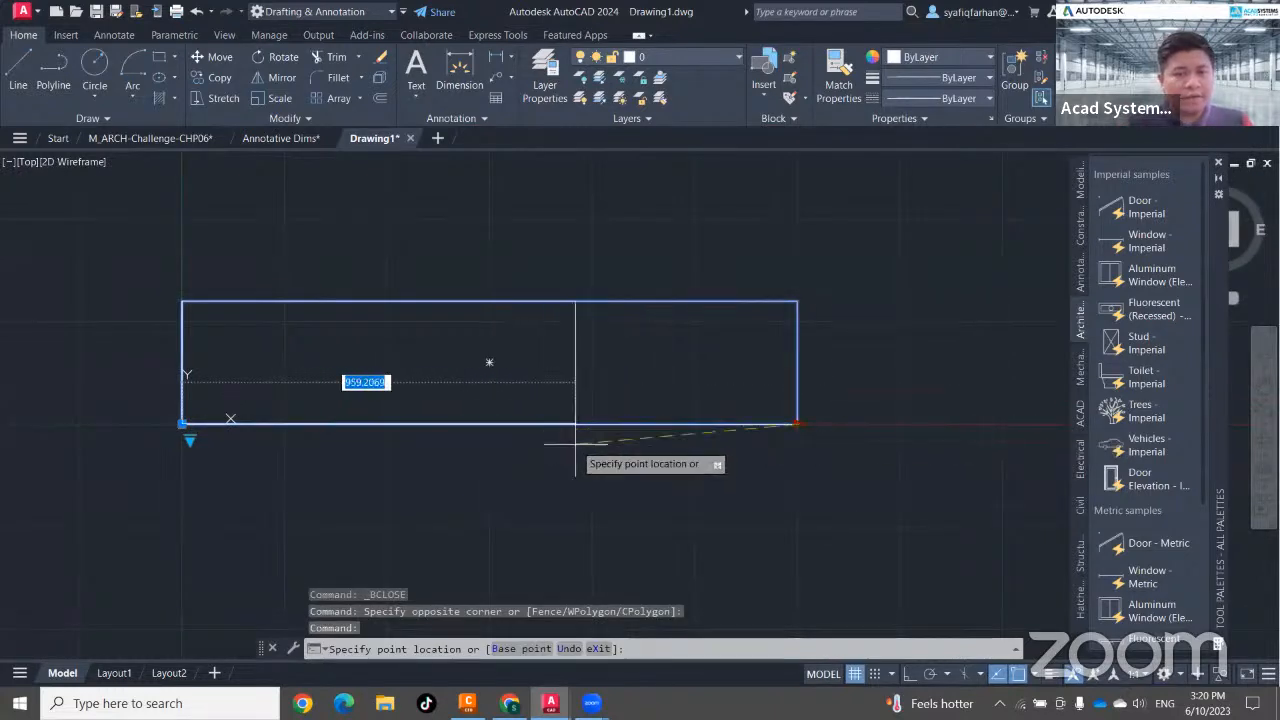
{"action": "middle_click_drag", "start_coordinate": [950, 473], "coordinate": [791, 465]}
{"action": "scroll", "coordinate": [508, 466], "scroll_direction": "down", "scroll_amount": 2}
{"action": "middle_click_drag", "start_coordinate": [537, 471], "coordinate": [445, 471]}
{"action": "type", "text": "3000"}
{"action": "key", "text": "Return"}
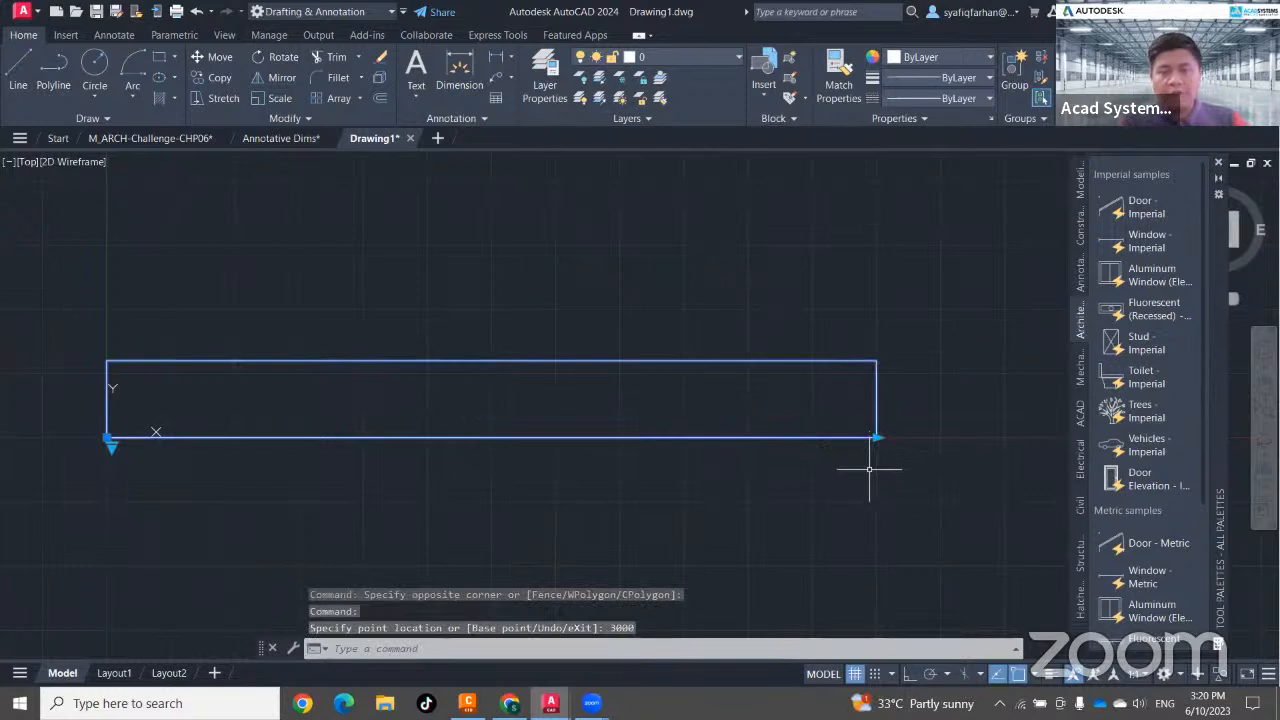
{"action": "key", "text": "Escape"}
Draw a horizontal line about 315 long from the duct's upper-right corner, continuing with a vertical line upward.
{"action": "middle_click_drag", "start_coordinate": [814, 486], "coordinate": [597, 503]}
{"action": "scroll", "coordinate": [674, 471], "scroll_direction": "up", "scroll_amount": 2}
{"action": "middle_click_drag", "start_coordinate": [677, 466], "coordinate": [632, 478]}
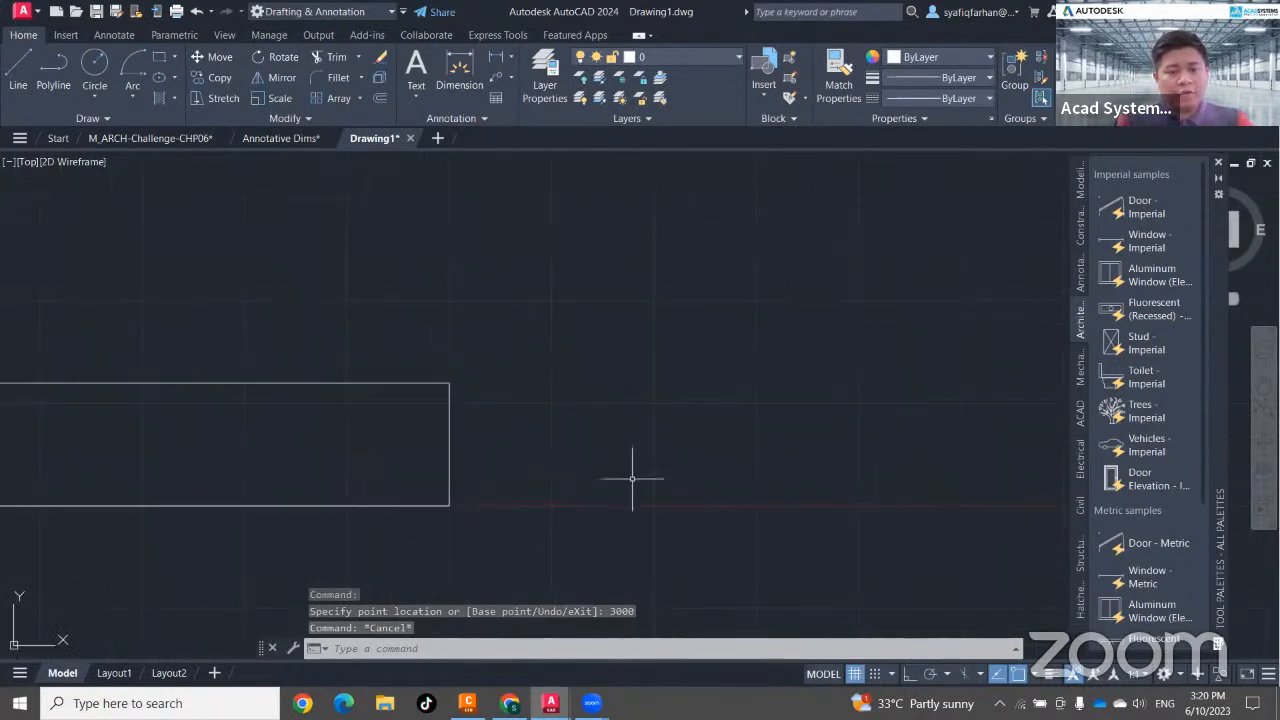
{"action": "type", "text": "l"}
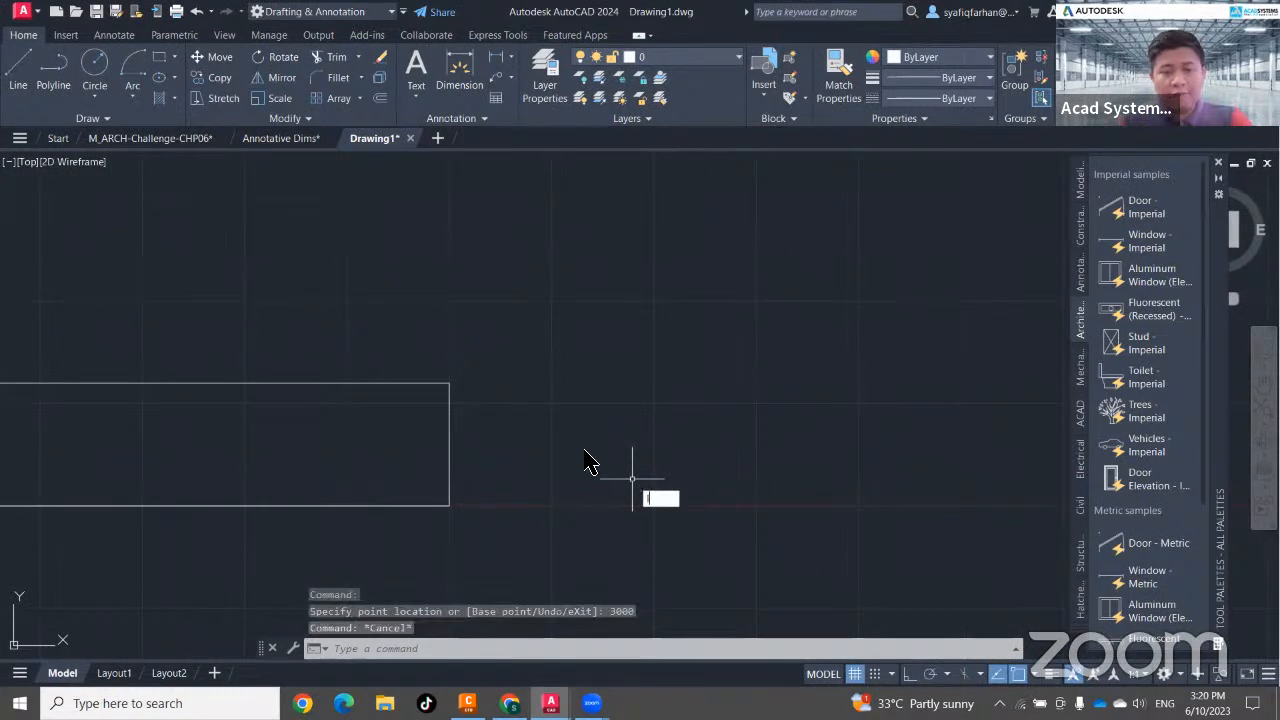
{"action": "key", "text": "Return"}
{"action": "left_click", "coordinate": [449, 383]}
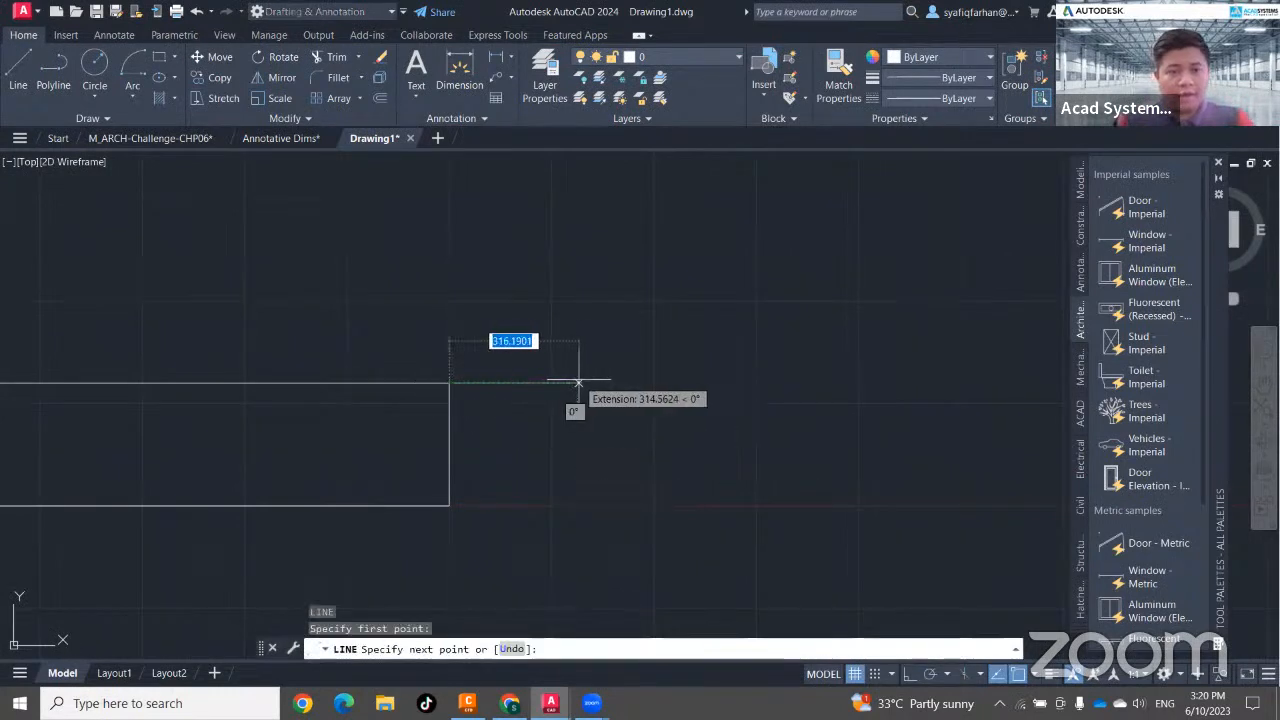
{"action": "left_click", "coordinate": [578, 234]}
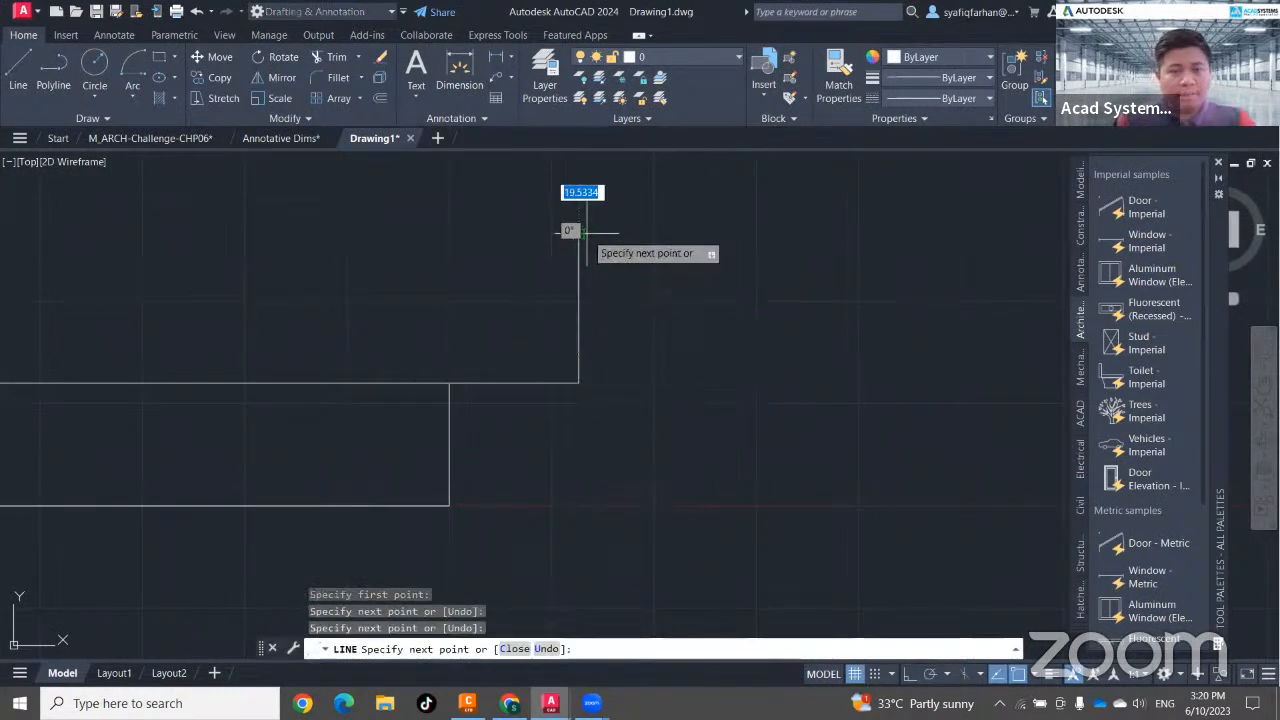
{"action": "key", "text": "Escape"}
{"action": "key", "text": "Return"}
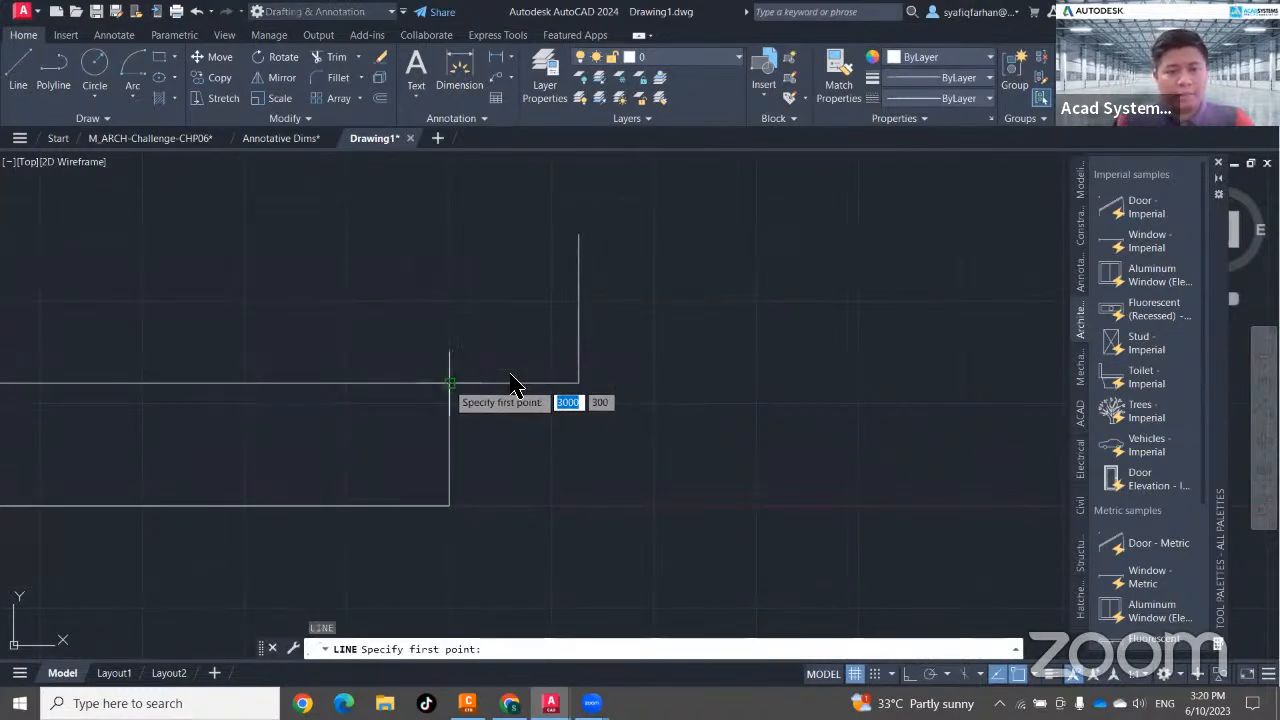
{"action": "key", "text": "Escape"}
Rotate a copy of the short horizontal line about the duct's upper-right corner so that it points vertically upward, with Ortho on.
{"action": "left_click", "coordinate": [500, 392]}
{"action": "left_click", "coordinate": [490, 366]}
{"action": "type", "text": "ro"}
{"action": "key", "text": "Return"}
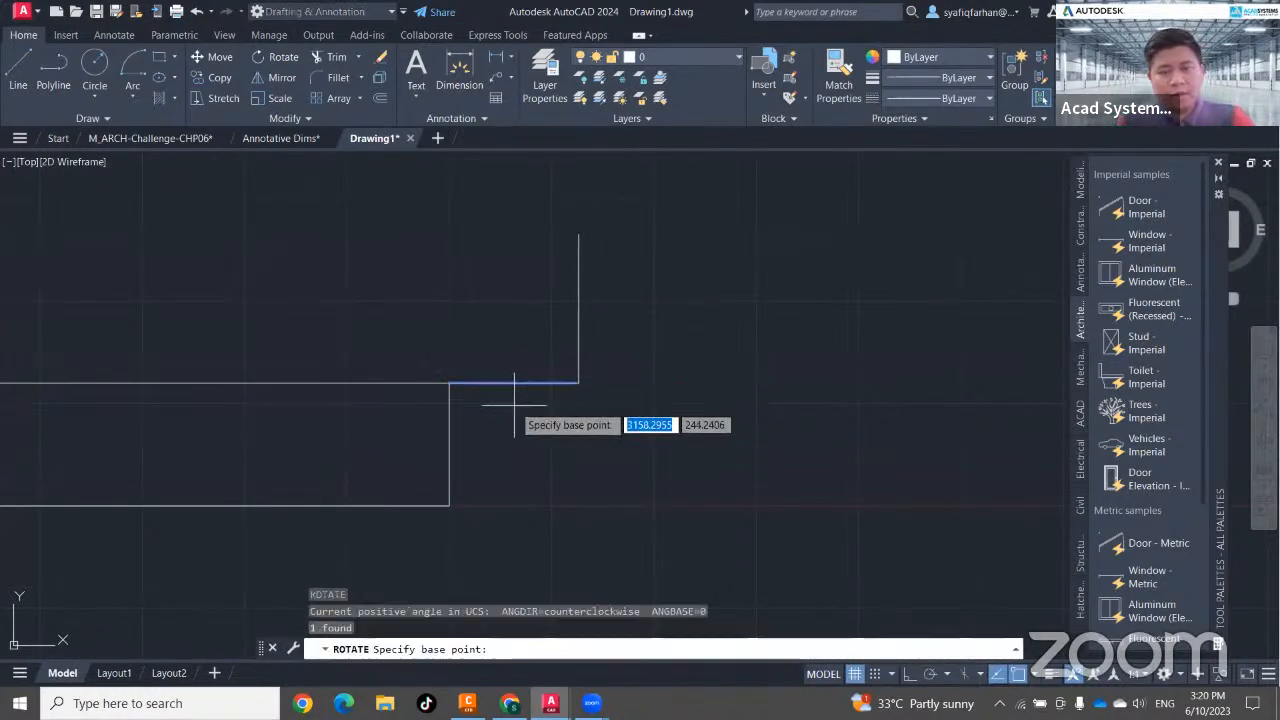
{"action": "left_click", "coordinate": [451, 383]}
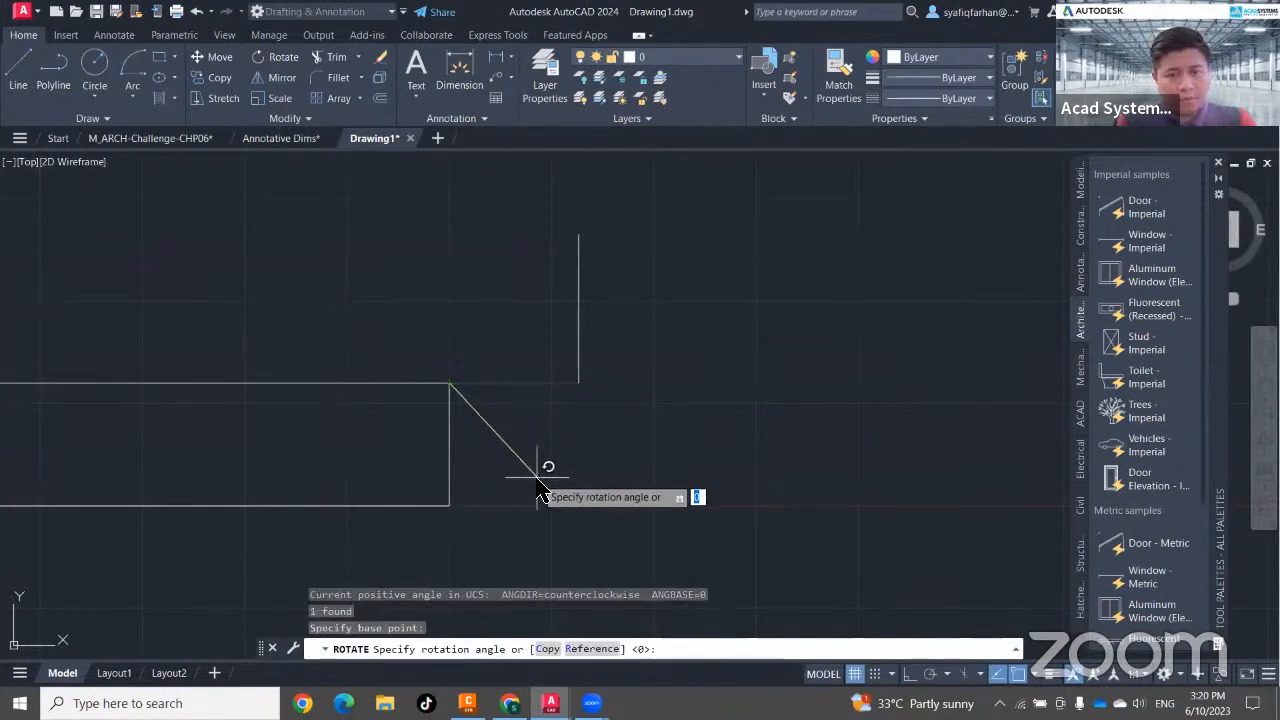
{"action": "type", "text": "c"}
{"action": "key", "text": "Return"}
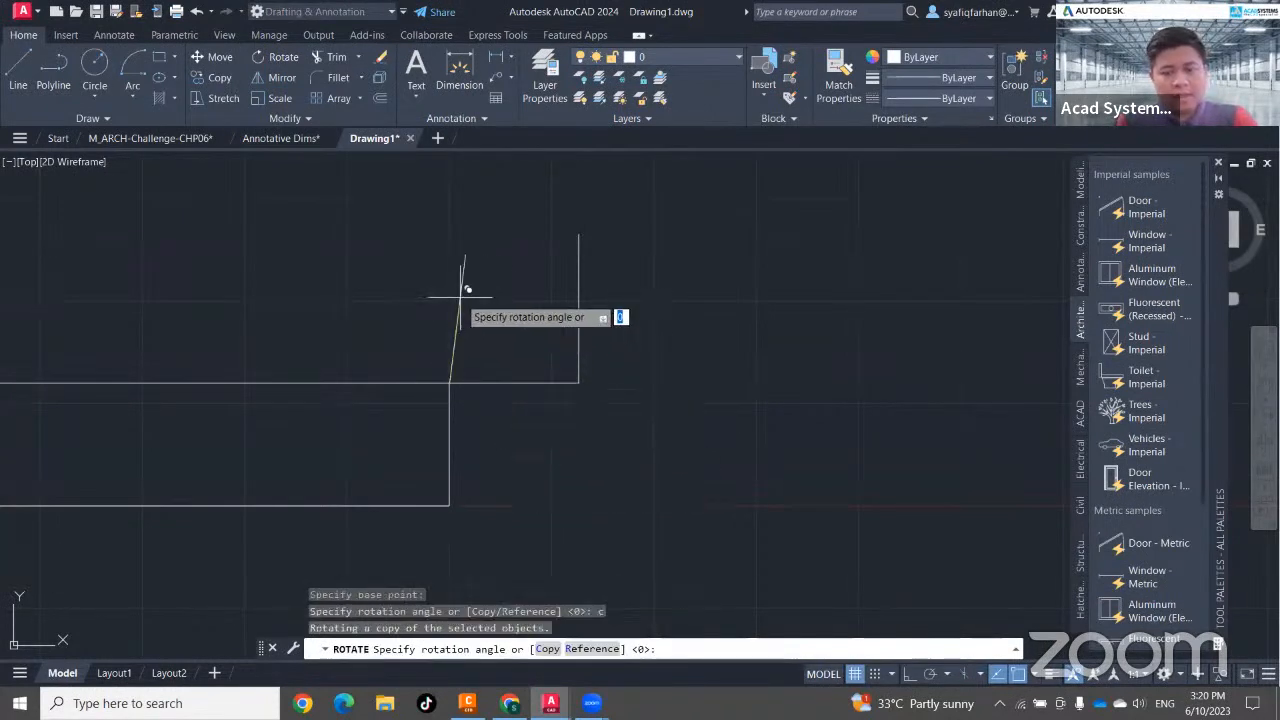
{"action": "key", "text": "F8"}
{"action": "left_click", "coordinate": [445, 278]}
{"action": "key", "text": "Escape"}
{"action": "key", "text": "Escape"}
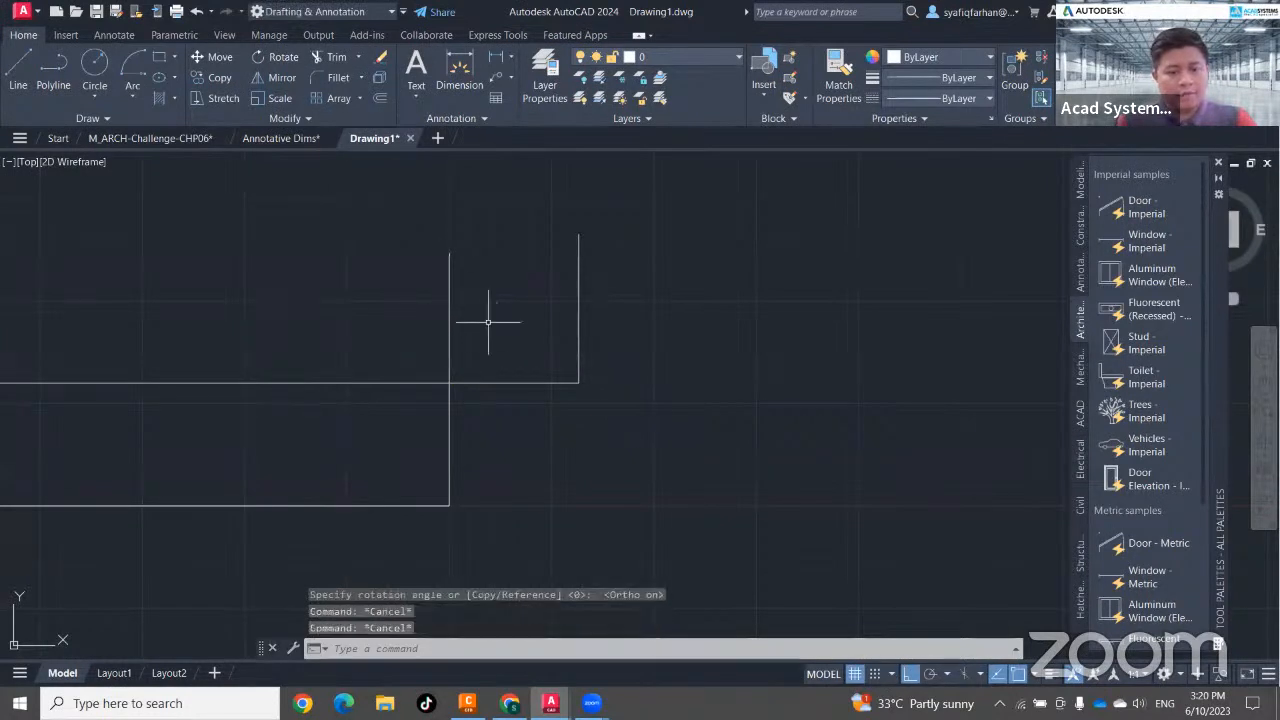
Draw two concentric circles centred on the copied vertical line's upper end, passing through the duct's upper and lower end corners.
{"action": "key", "text": "Return"}
{"action": "left_click", "coordinate": [449, 254]}
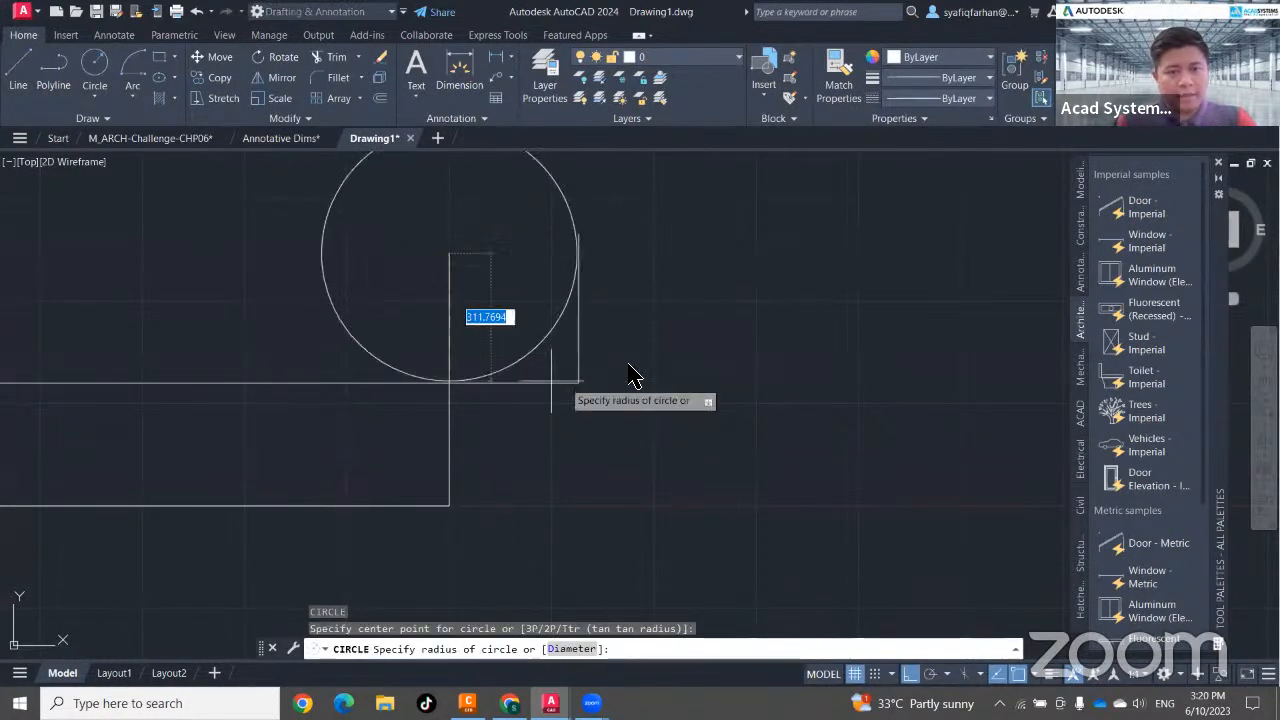
{"action": "left_click", "coordinate": [449, 383]}
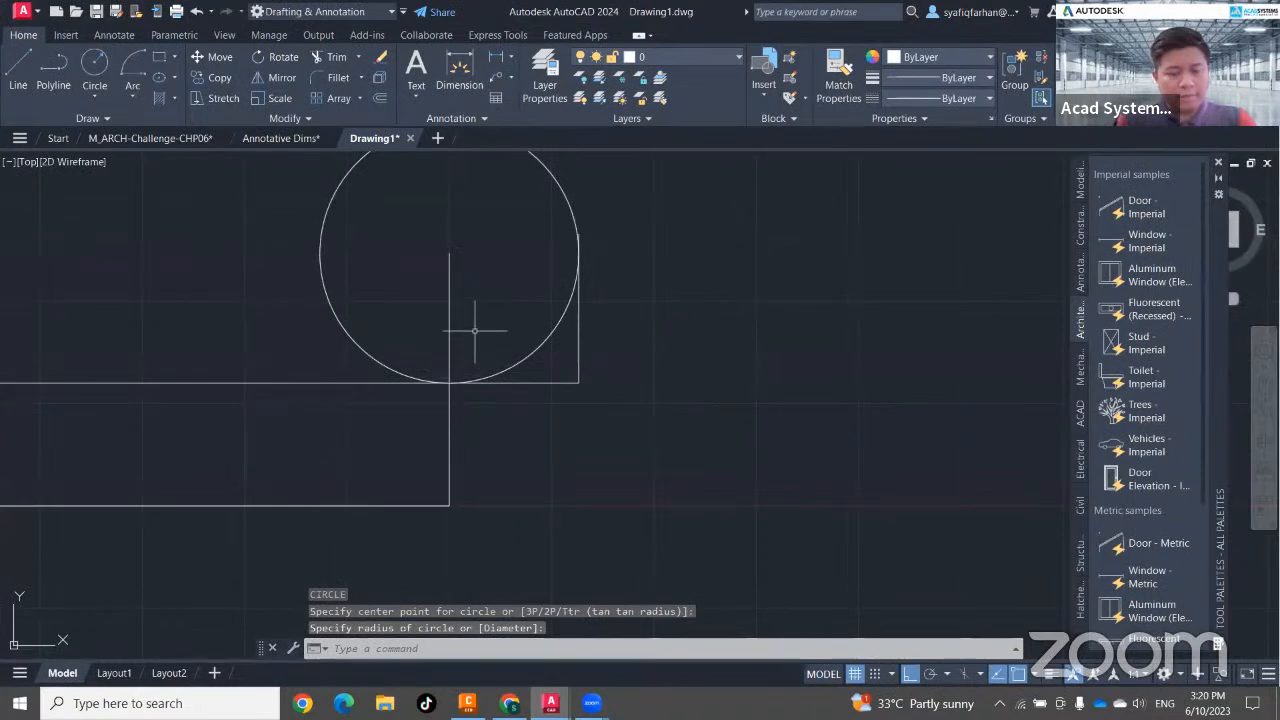
{"action": "key", "text": "Return"}
{"action": "left_click", "coordinate": [449, 253]}
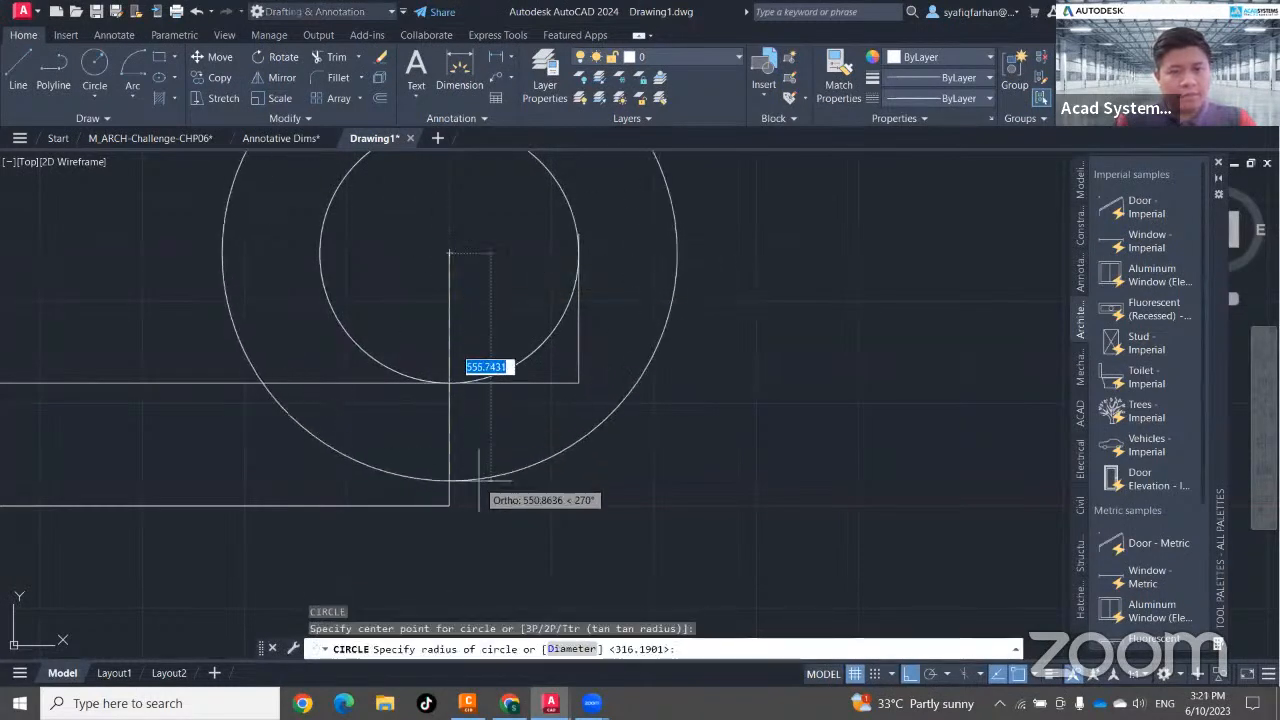
{"action": "left_click", "coordinate": [460, 505]}
{"action": "key", "text": "Escape"}
{"action": "key", "text": "Escape"}
{"action": "key", "text": "Escape"}
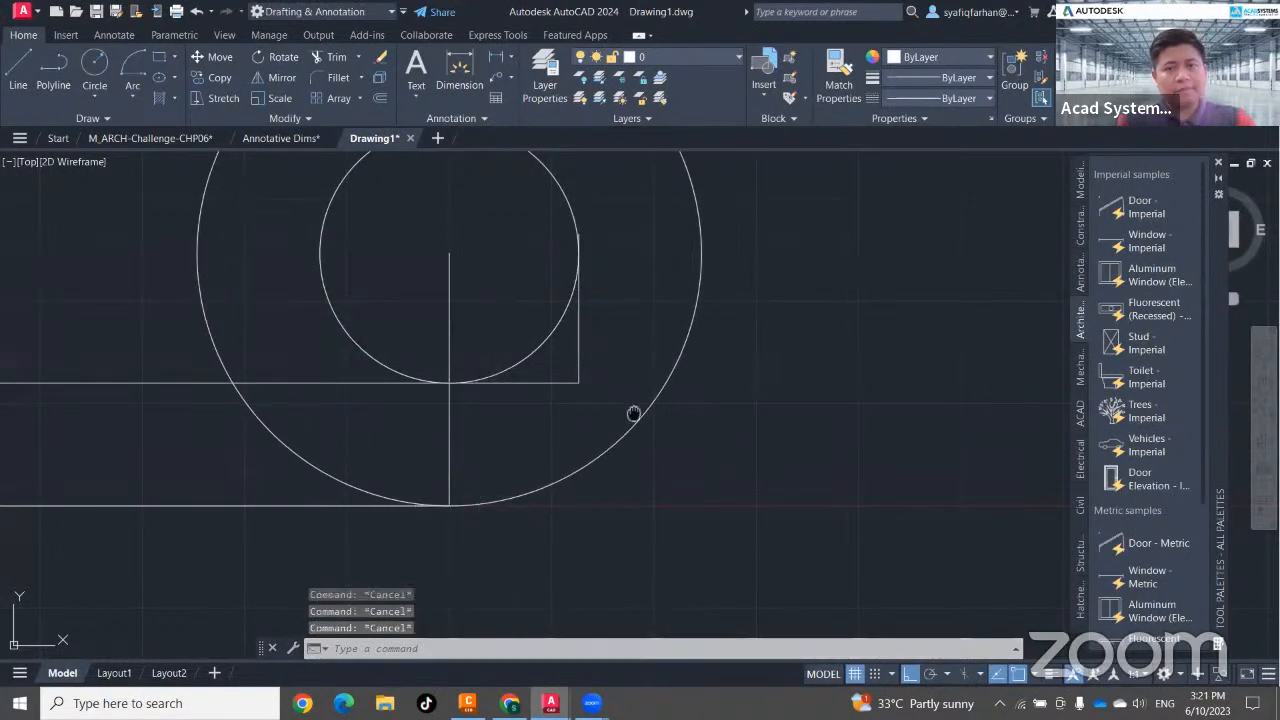
Try to trim both circles with a fence across their left sides.
{"action": "middle_click_drag", "start_coordinate": [634, 414], "coordinate": [653, 459]}
{"action": "type", "text": "tr"}
{"action": "key", "text": "Return"}
{"action": "left_click", "coordinate": [363, 309]}
{"action": "left_click", "coordinate": [114, 283]}
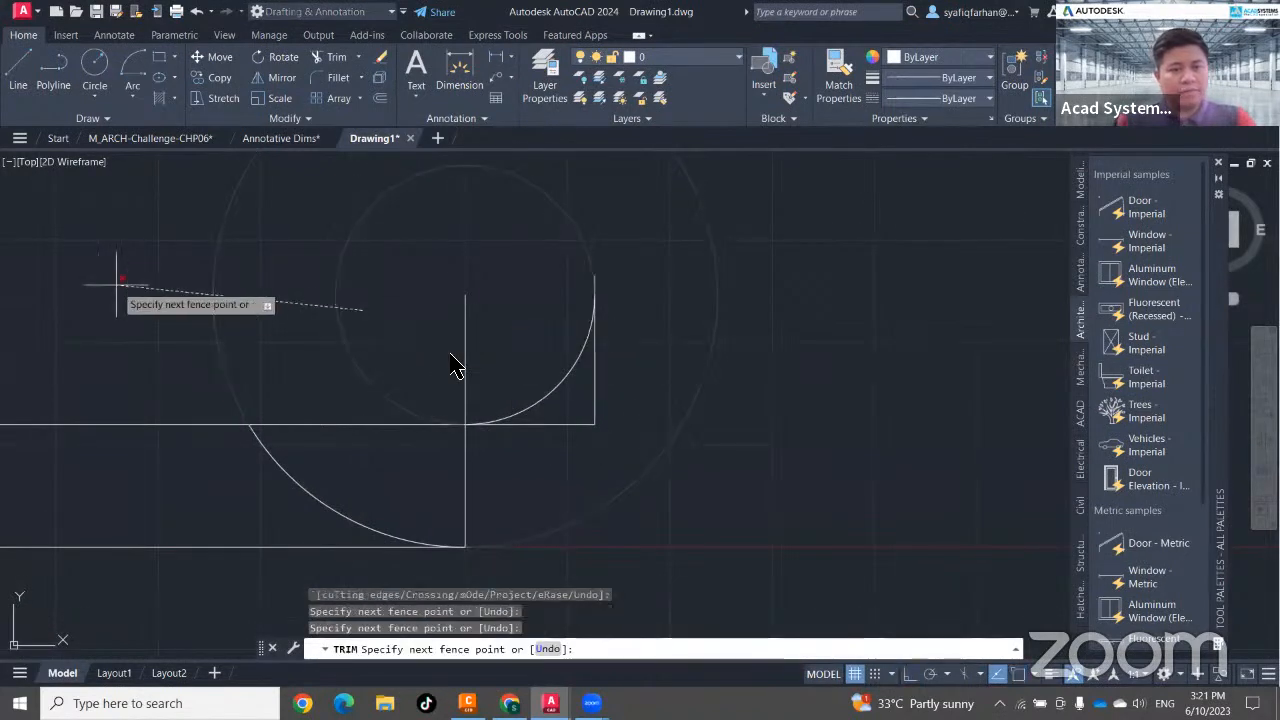
{"action": "key", "text": "ctrl+z"}
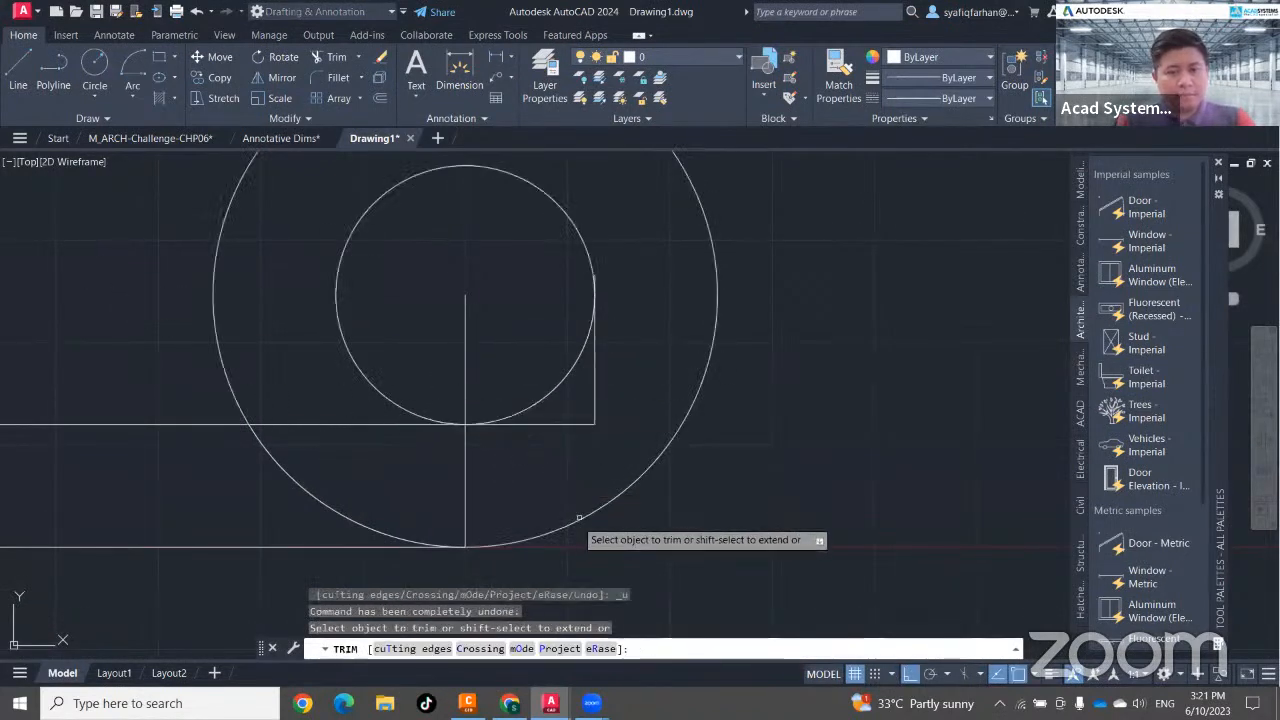
{"action": "key", "text": "Escape"}
{"action": "key", "text": "Escape"}
{"action": "key", "text": "Escape"}
Draw a horizontal line from the inner circle's right quadrant to beyond the outer circle's right side.
{"action": "type", "text": "l"}
{"action": "key", "text": "Return"}
{"action": "left_click", "coordinate": [595, 294]}
{"action": "left_click", "coordinate": [836, 294]}
{"action": "key", "text": "Escape"}
Trim away the upper portions of both circles with a fence across their left sides.
{"action": "type", "text": "tr"}
{"action": "key", "text": "Return"}
{"action": "left_click", "coordinate": [415, 283]}
{"action": "left_click", "coordinate": [155, 243]}
{"action": "key", "text": "Return"}
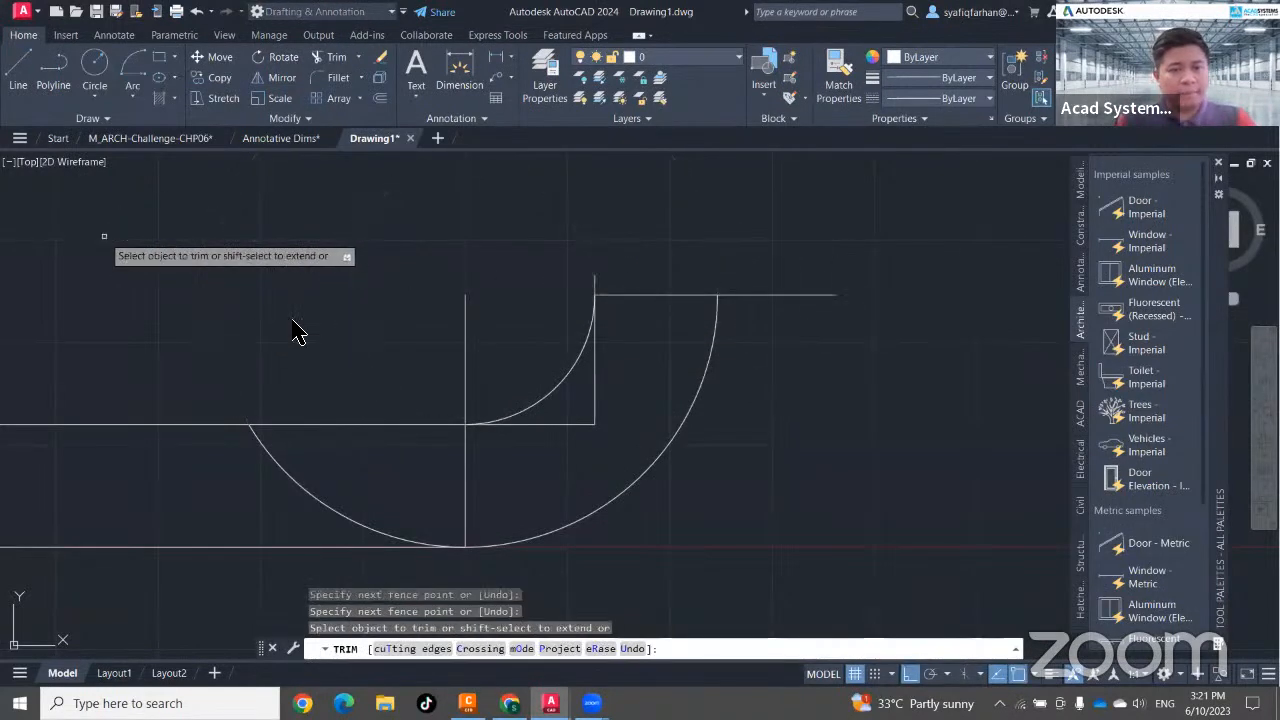
Trim the horizontal line's overhang past the outer arc and remove the corner construction lines outside the inner arc, including the short upper stub.
{"action": "left_click", "coordinate": [765, 294]}
{"action": "left_click", "coordinate": [601, 382]}
{"action": "left_click", "coordinate": [562, 421]}
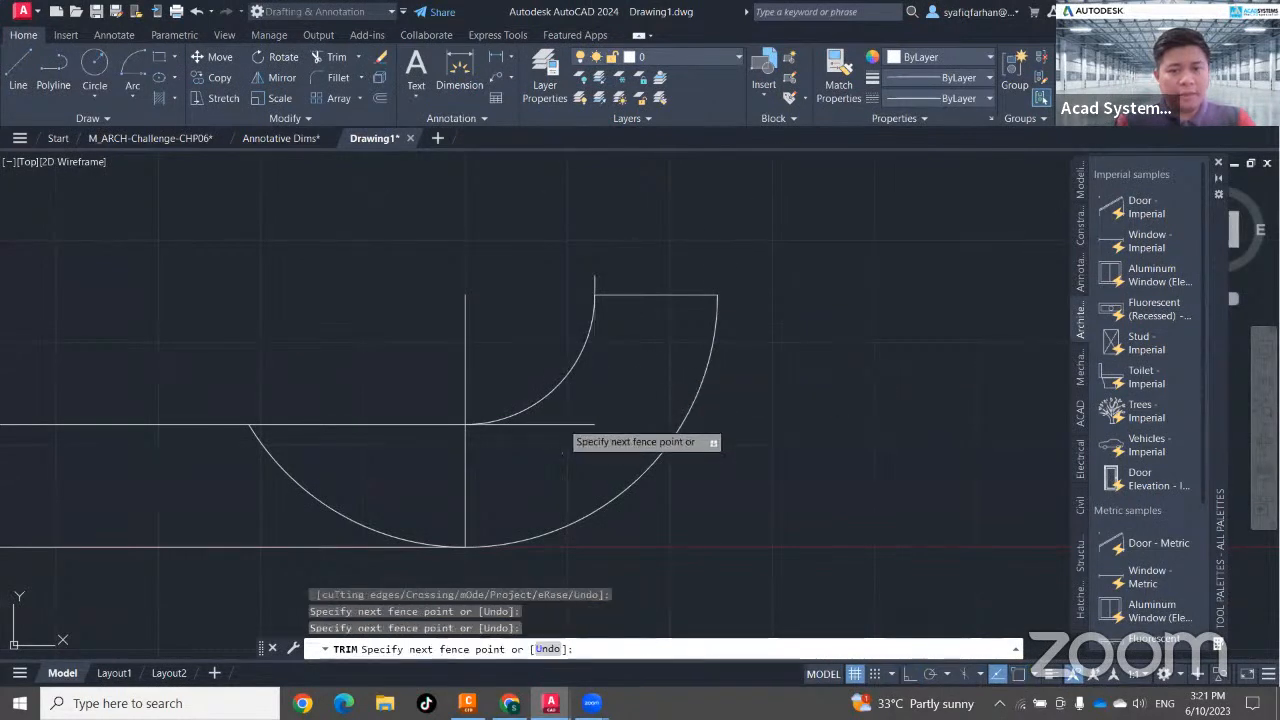
{"action": "left_click", "coordinate": [554, 431]}
{"action": "left_click", "coordinate": [566, 404]}
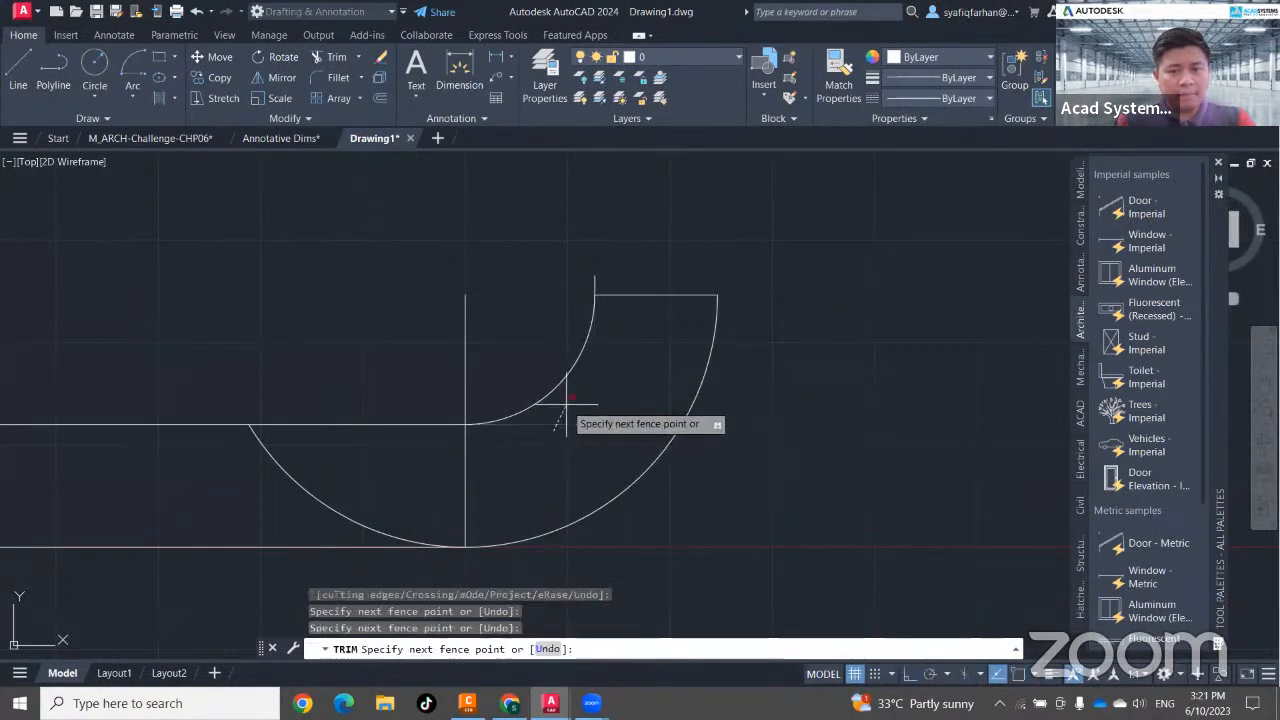
{"action": "left_click", "coordinate": [600, 284]}
{"action": "left_click", "coordinate": [591, 283]}
Trim off the vertical line above the duct's end and the leftover outer arc crossing the duct.
{"action": "left_click_drag", "start_coordinate": [522, 328], "coordinate": [287, 331]}
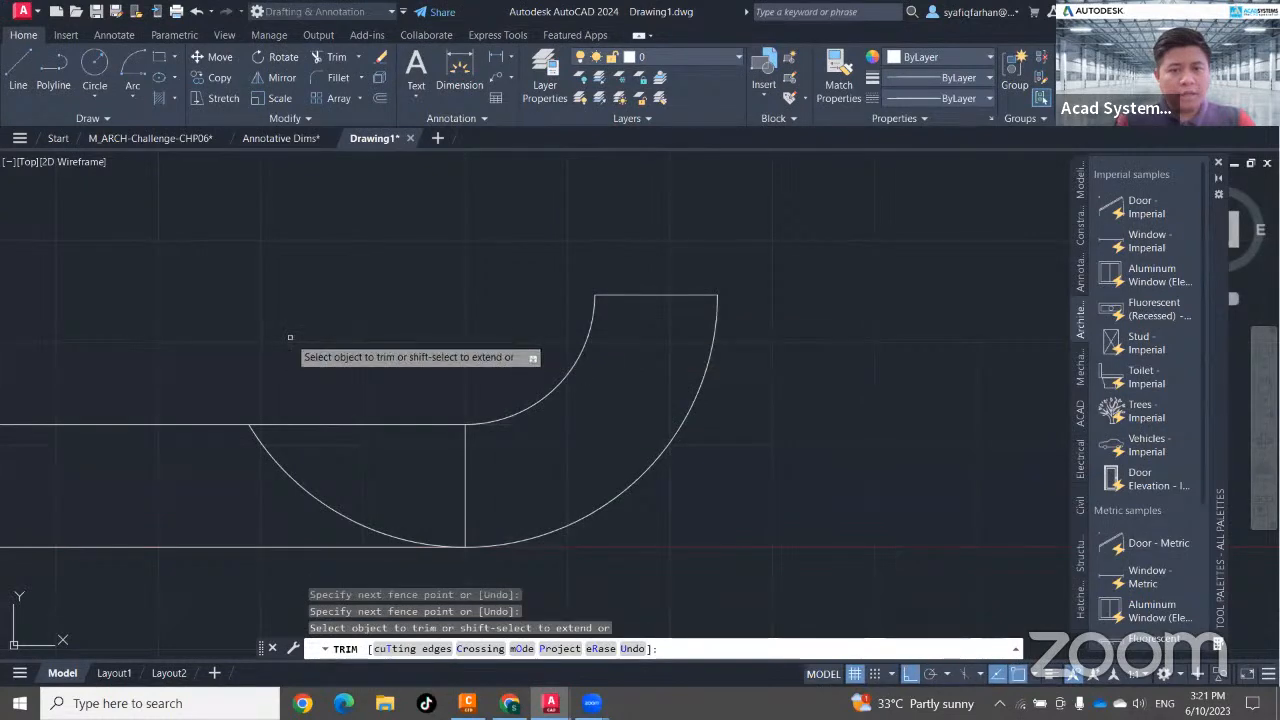
{"action": "left_click_drag", "start_coordinate": [372, 496], "coordinate": [286, 489]}
{"action": "key", "text": "Escape"}
{"action": "key", "text": "Escape"}
{"action": "scroll", "coordinate": [470, 370], "scroll_direction": "down", "scroll_amount": 3}
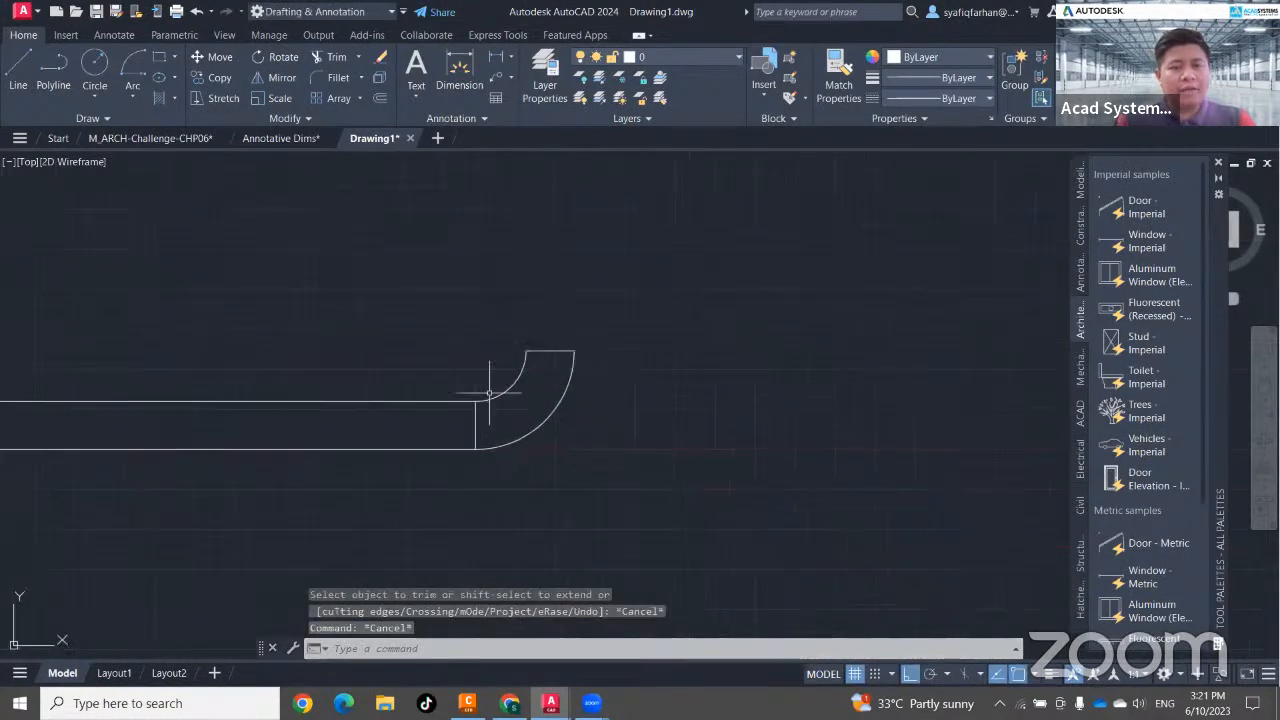
Try to define a block named Elbow from the two arcs and end line, with its base point at the duct end's midpoint.
{"action": "left_click", "coordinate": [415, 280]}
{"action": "left_click", "coordinate": [671, 520]}
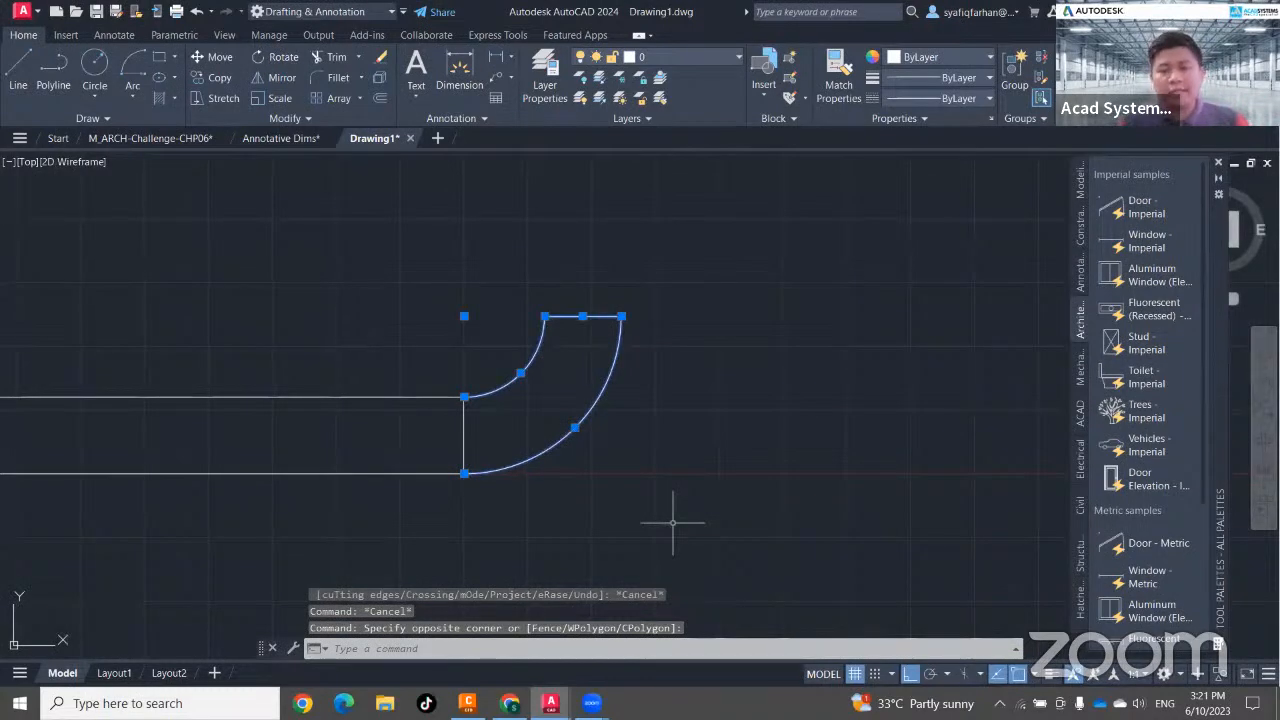
{"action": "type", "text": "b"}
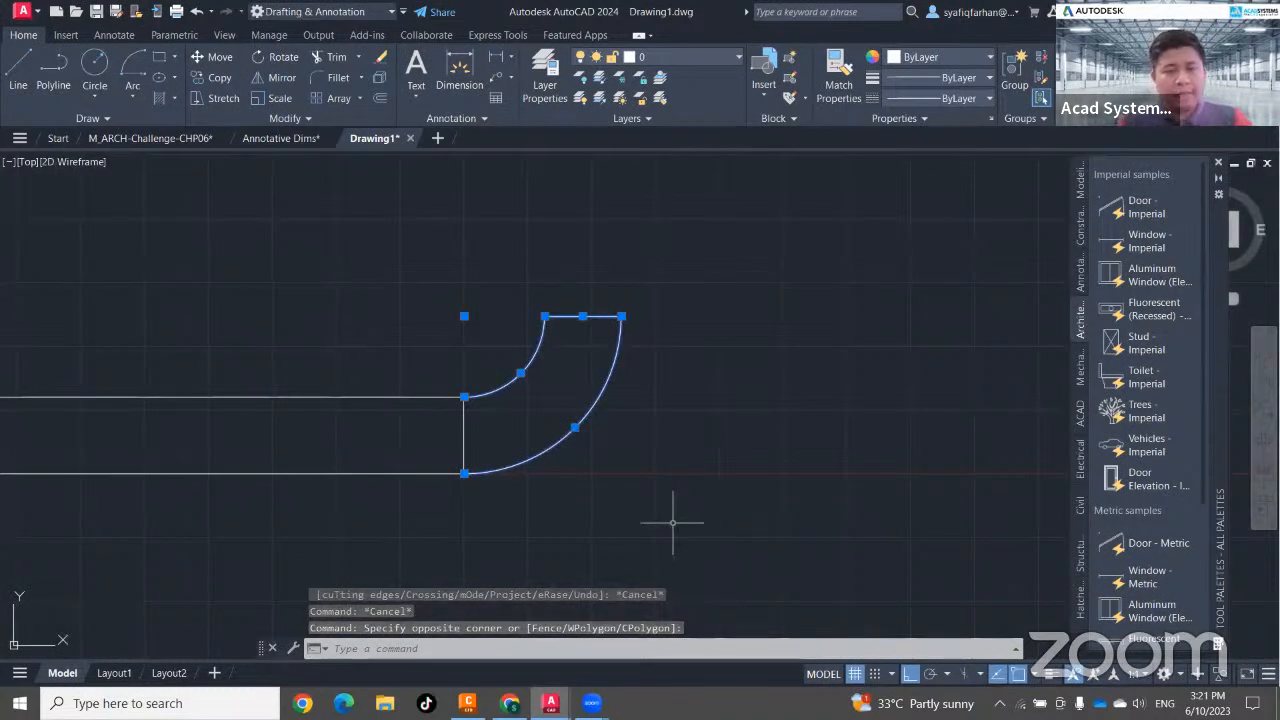
{"action": "key", "text": "Return"}
{"action": "type", "text": "E"}
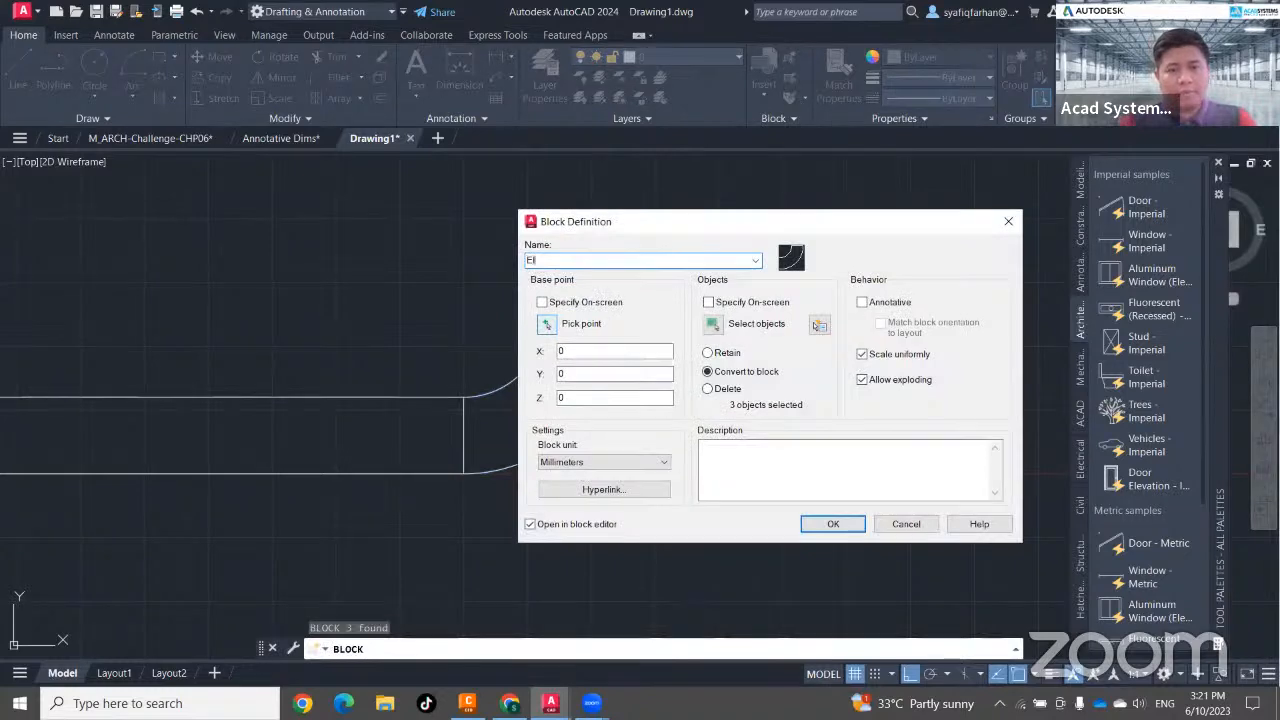
{"action": "type", "text": "lbl"}
{"action": "key", "text": "BackSpace"}
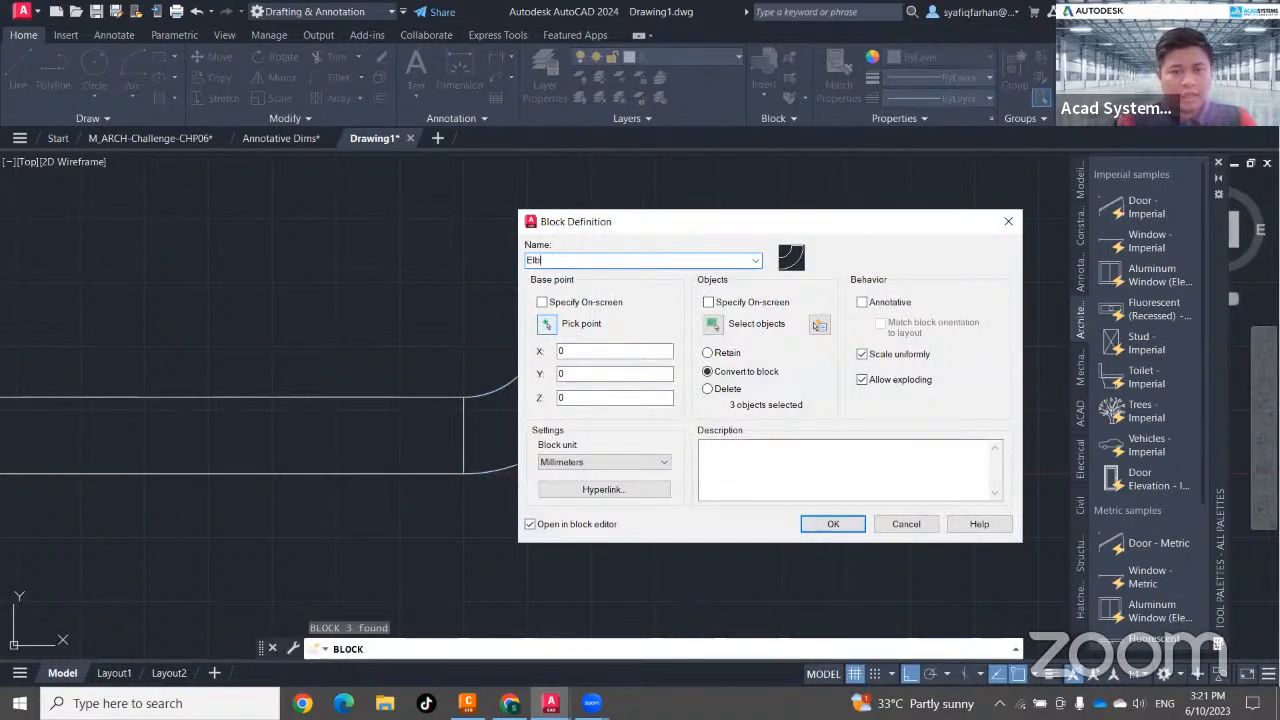
{"action": "left_click", "coordinate": [547, 326]}
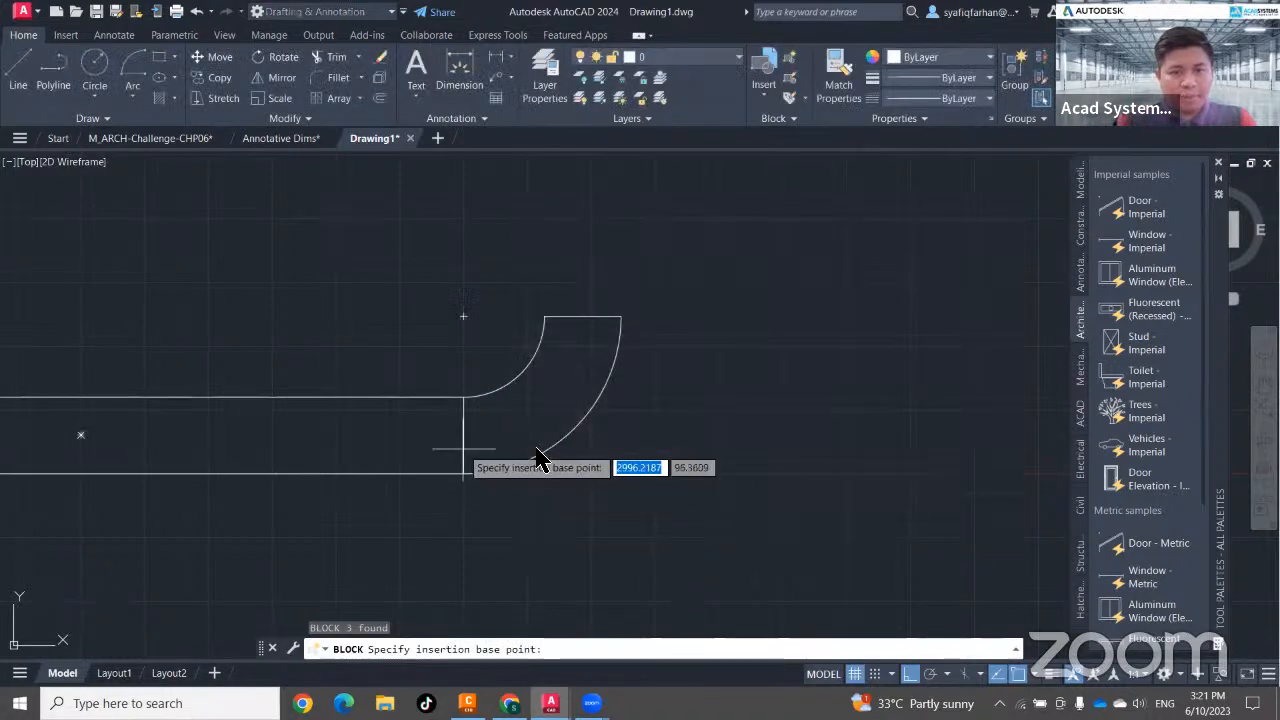
{"action": "left_click", "coordinate": [463, 434]}
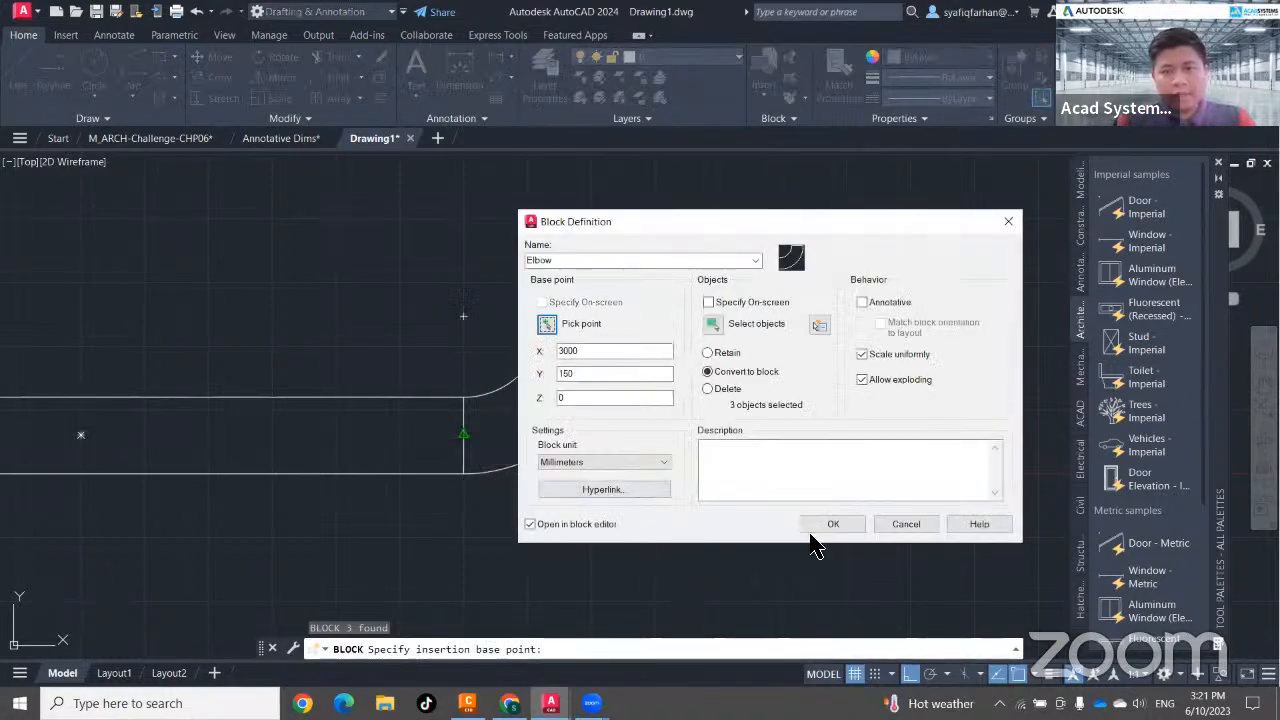
{"action": "left_click", "coordinate": [838, 524]}
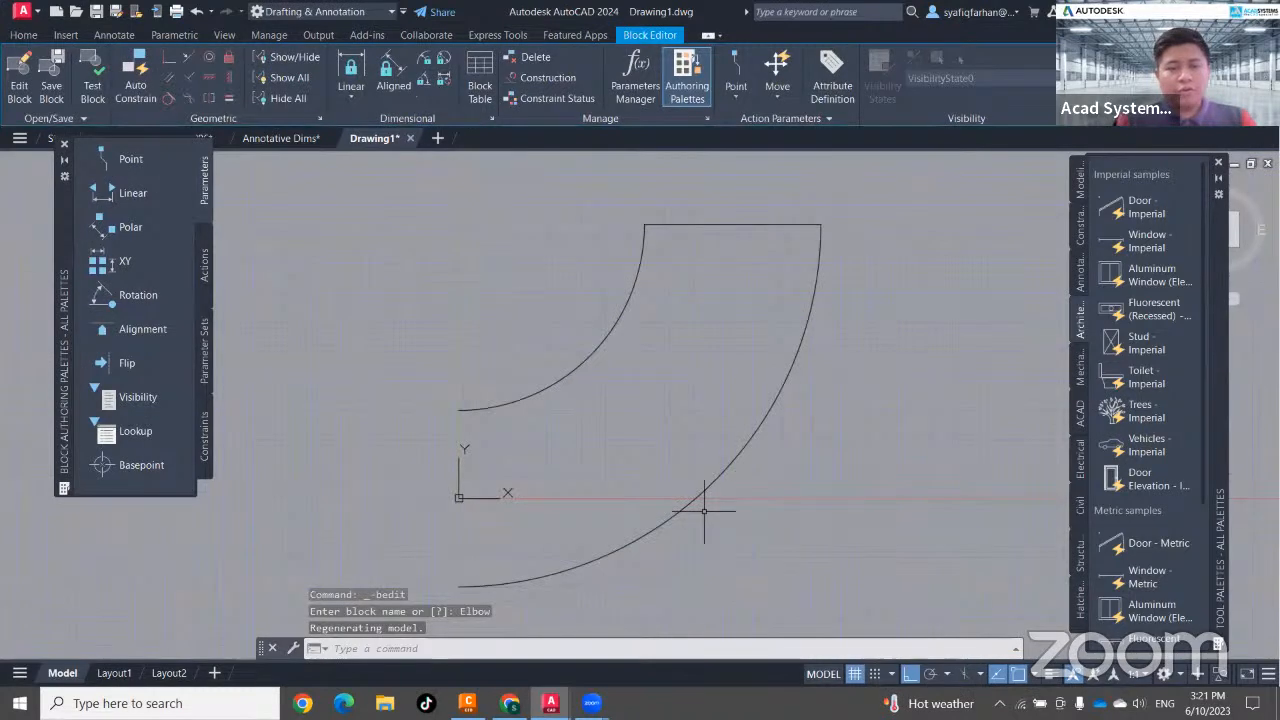
{"action": "key", "text": "ctrl+z"}
{"action": "key", "text": "ctrl+z"}
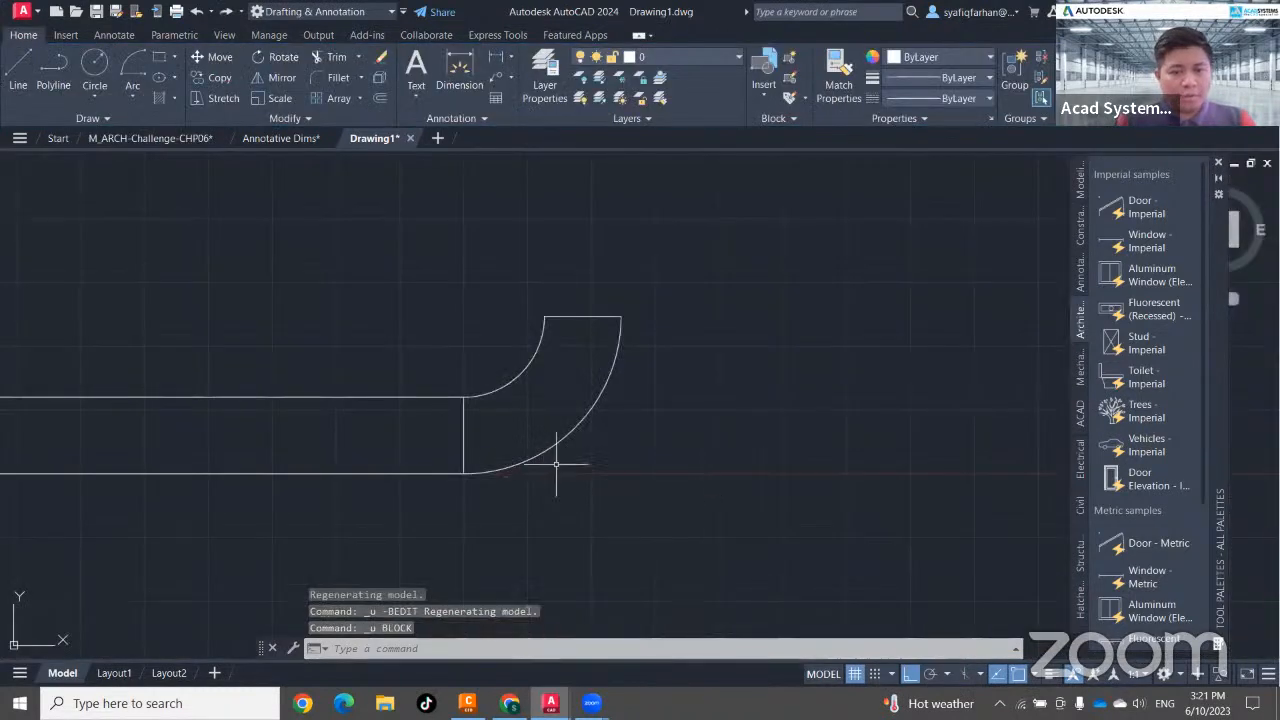
Draw a line along the duct's end joining the starts of the inner and outer arcs to close the elbow.
{"action": "left_click", "coordinate": [408, 268]}
{"action": "left_click", "coordinate": [698, 510]}
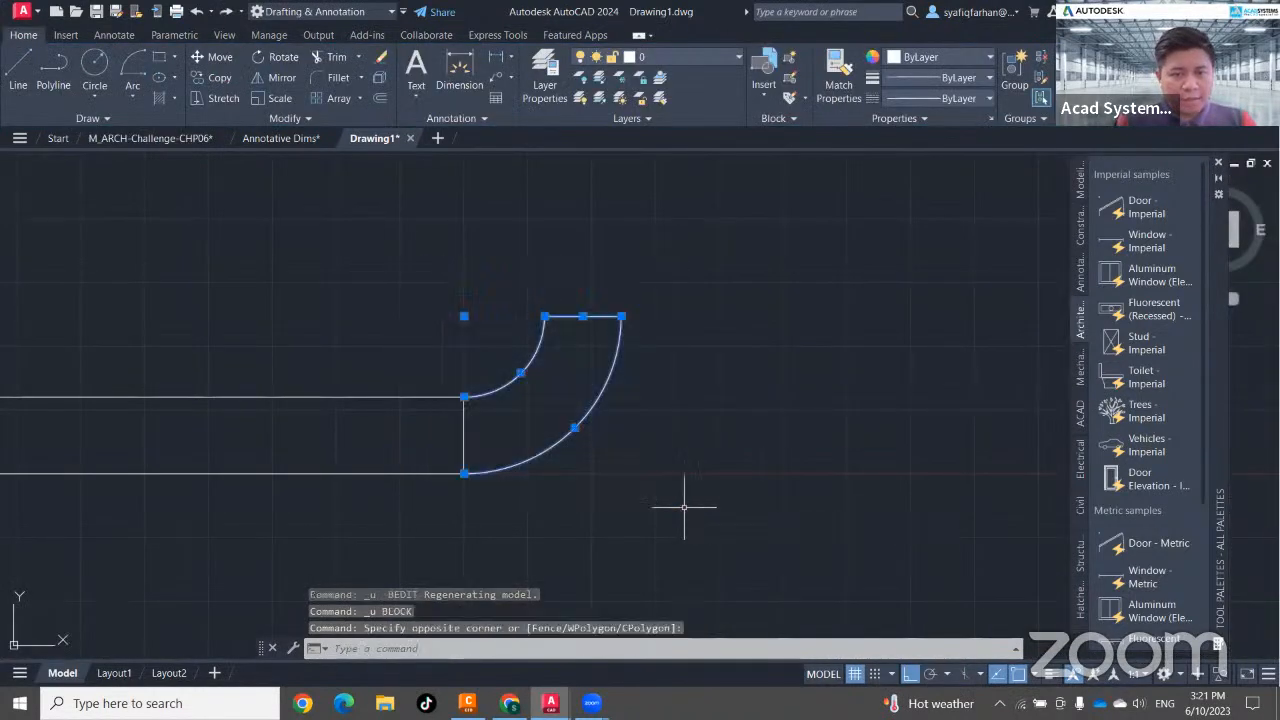
{"action": "type", "text": "l"}
{"action": "key", "text": "Return"}
{"action": "left_click", "coordinate": [464, 397]}
{"action": "left_click", "coordinate": [464, 473]}
{"action": "key", "text": "Escape"}
{"action": "key", "text": "Escape"}
Define the closed elbow outline as block Elbow, with its base point at the duct end's midpoint, and open it for block editing.
{"action": "left_click", "coordinate": [419, 289]}
{"action": "left_click", "coordinate": [688, 522]}
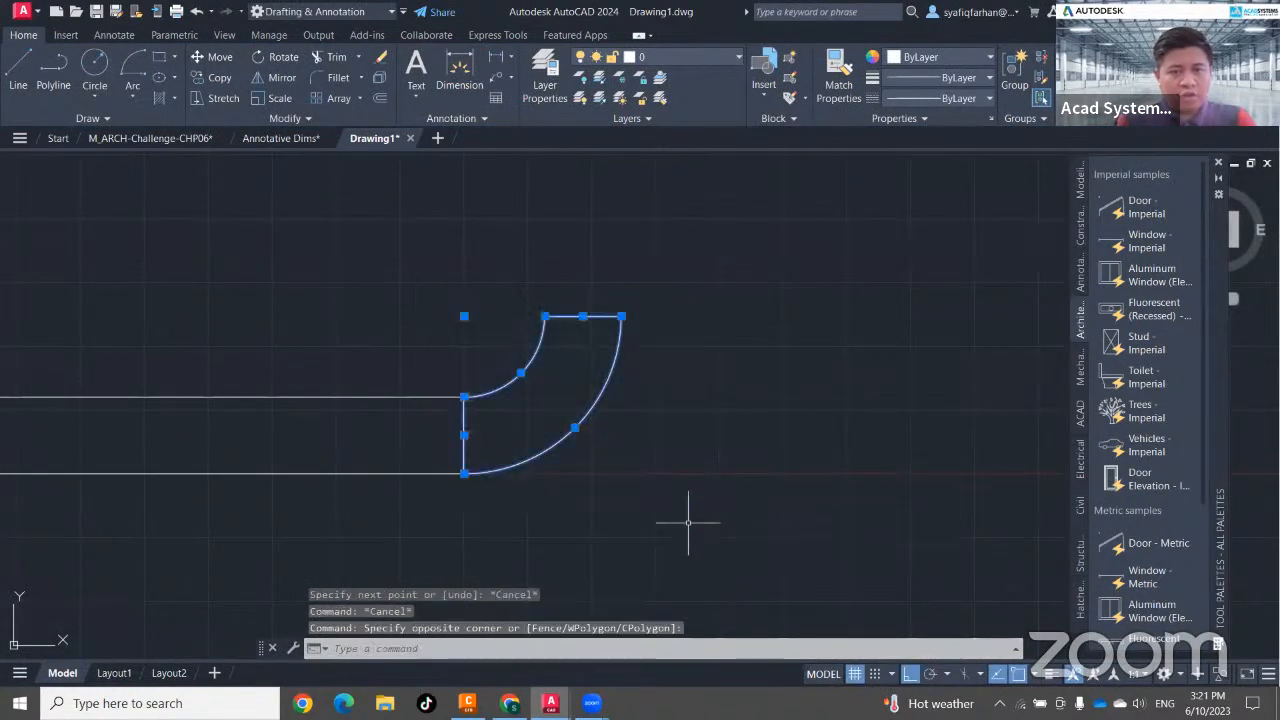
{"action": "type", "text": "b"}
{"action": "key", "text": "Return"}
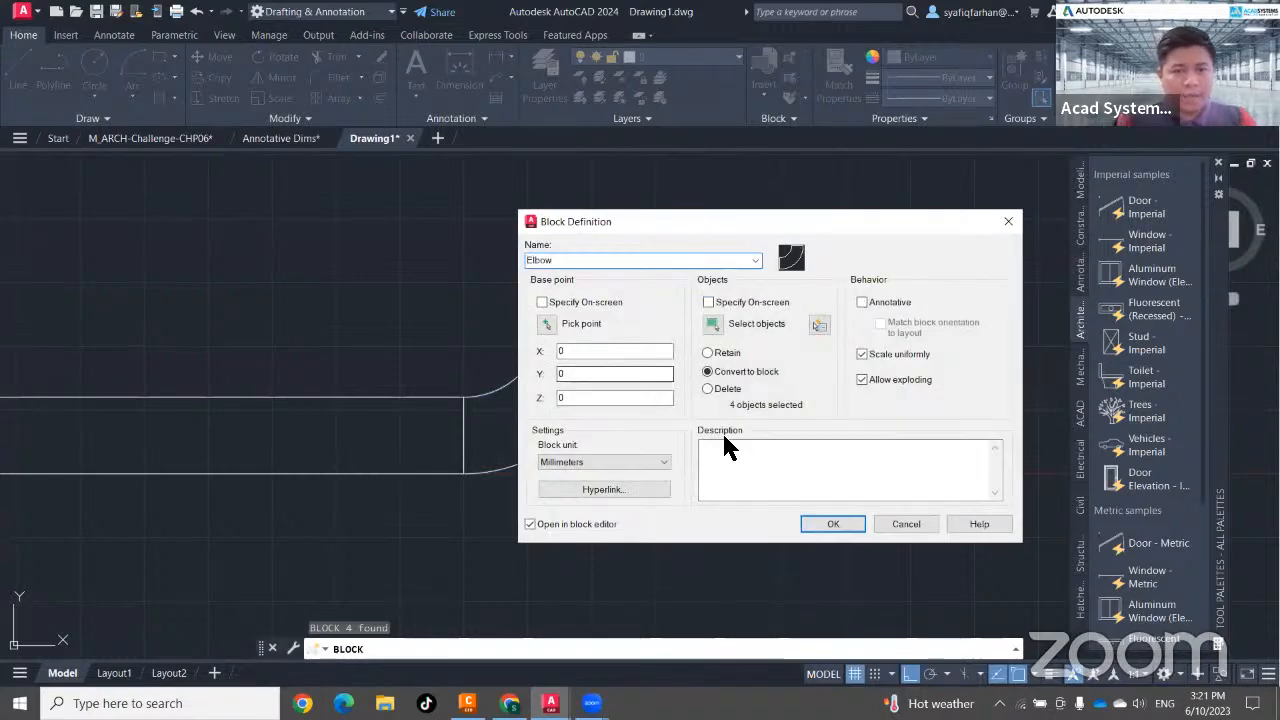
{"action": "left_click", "coordinate": [546, 323]}
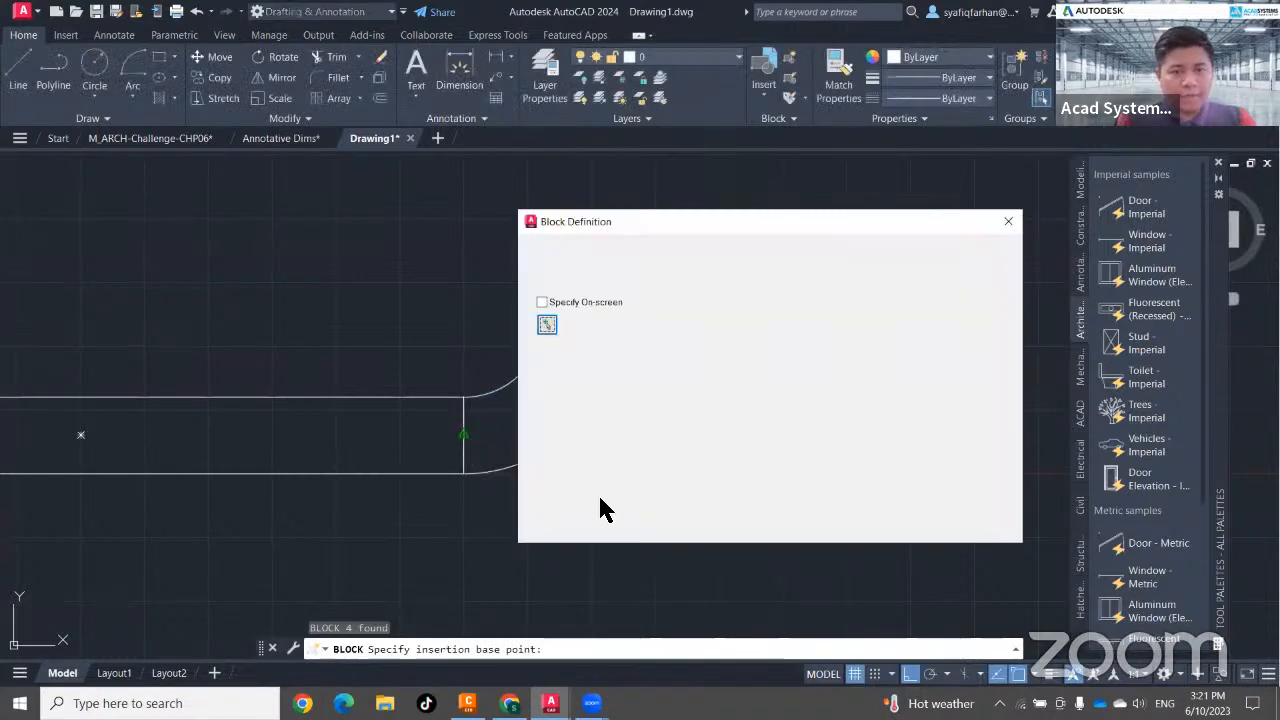
{"action": "left_click", "coordinate": [830, 524]}
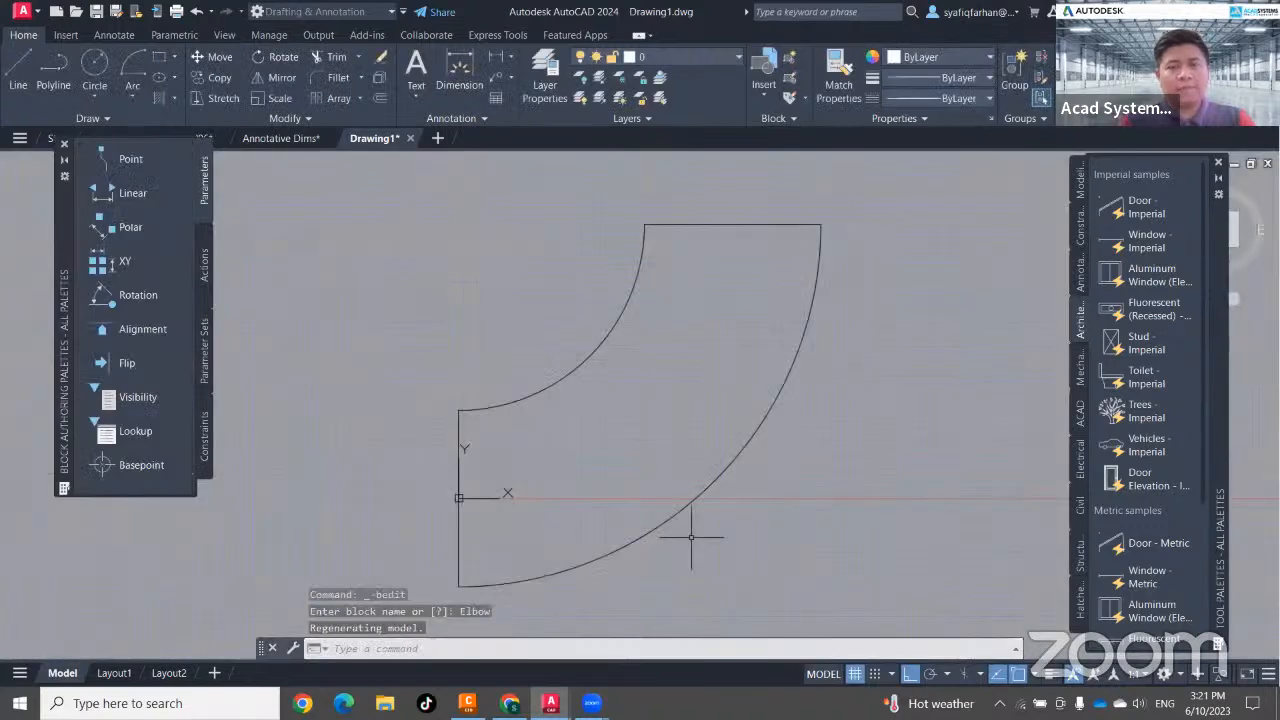
Add a Flip parameter to the elbow with a horizontal reflection line from the base point, placing its label beyond the outer arc.
{"action": "scroll", "coordinate": [737, 614], "scroll_direction": "down", "scroll_amount": 1}
{"action": "middle_click_drag", "start_coordinate": [737, 614], "coordinate": [700, 557]}
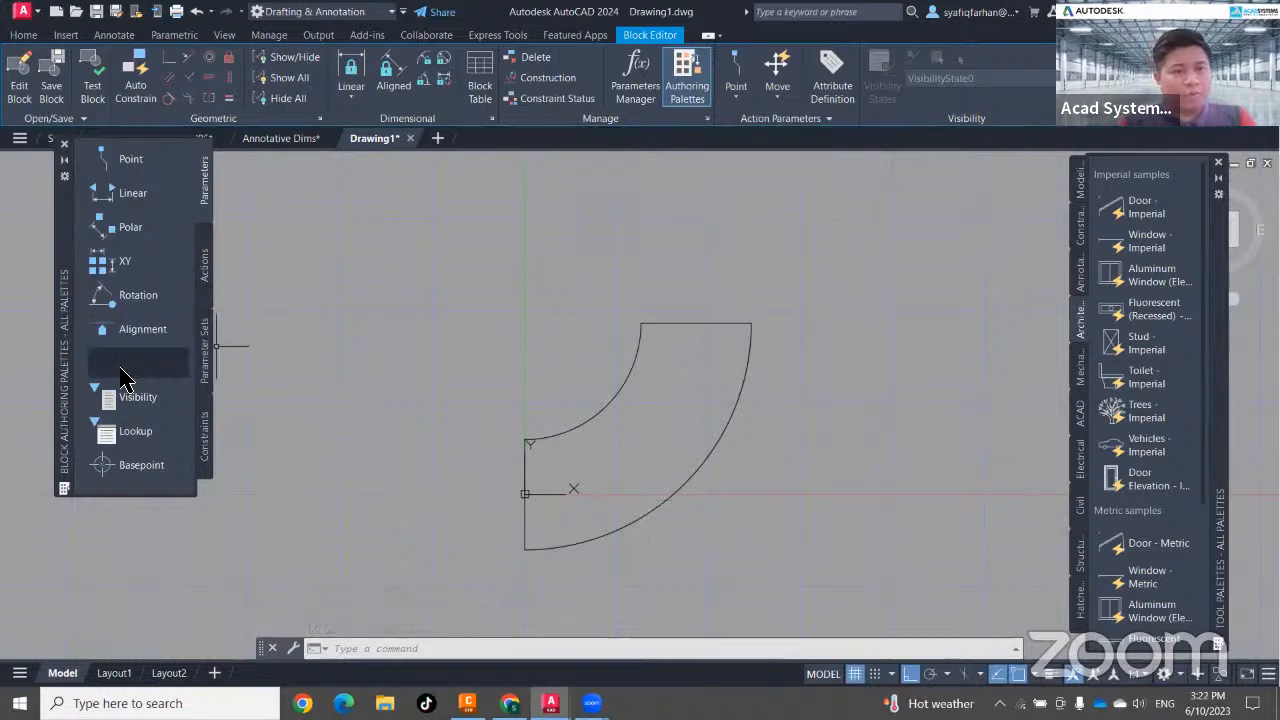
{"action": "left_click", "coordinate": [150, 364]}
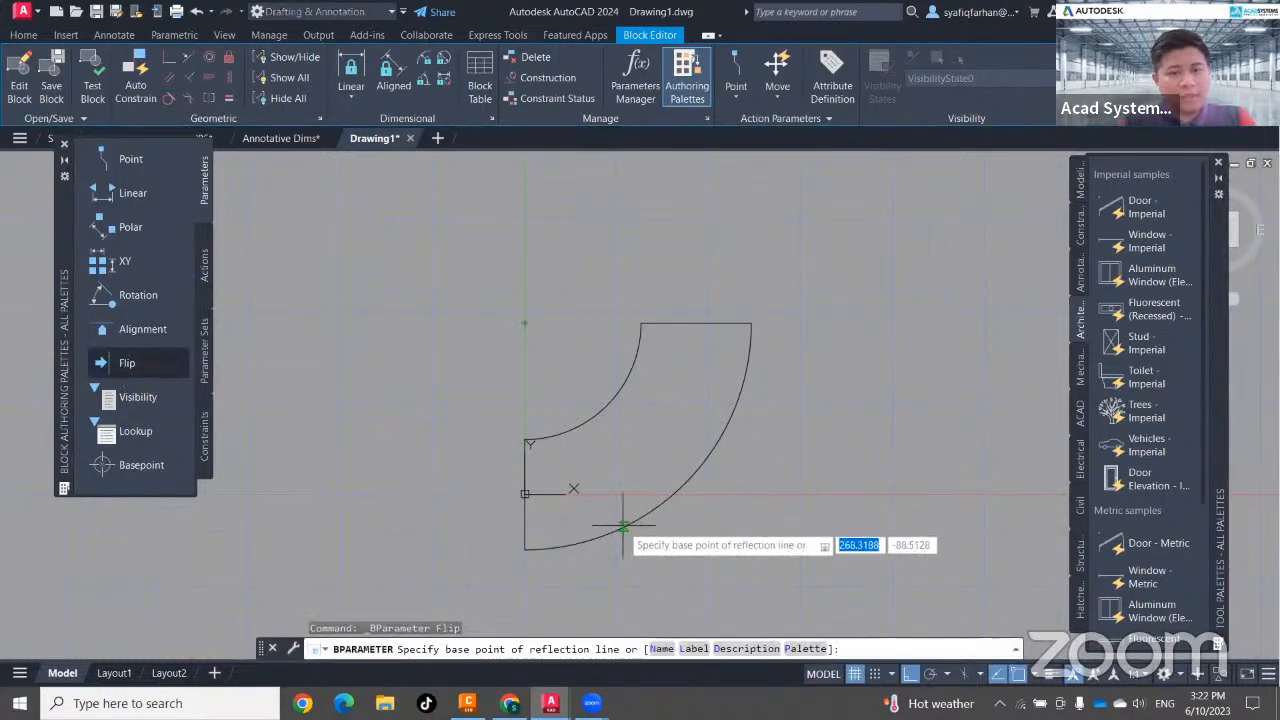
{"action": "left_click", "coordinate": [525, 493]}
{"action": "left_click", "coordinate": [876, 498]}
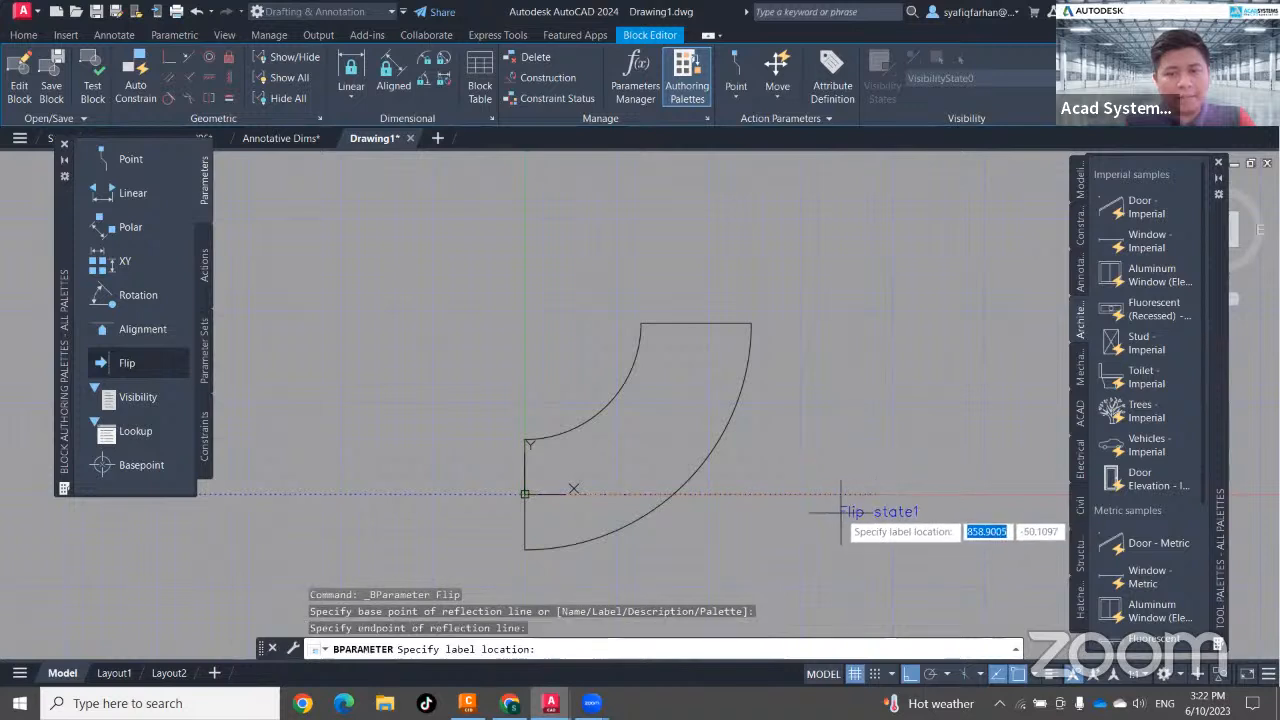
{"action": "left_click", "coordinate": [830, 508]}
Add a Flip action to the horizontal flip parameter, applying it to the entire elbow outline.
{"action": "left_click", "coordinate": [206, 272]}
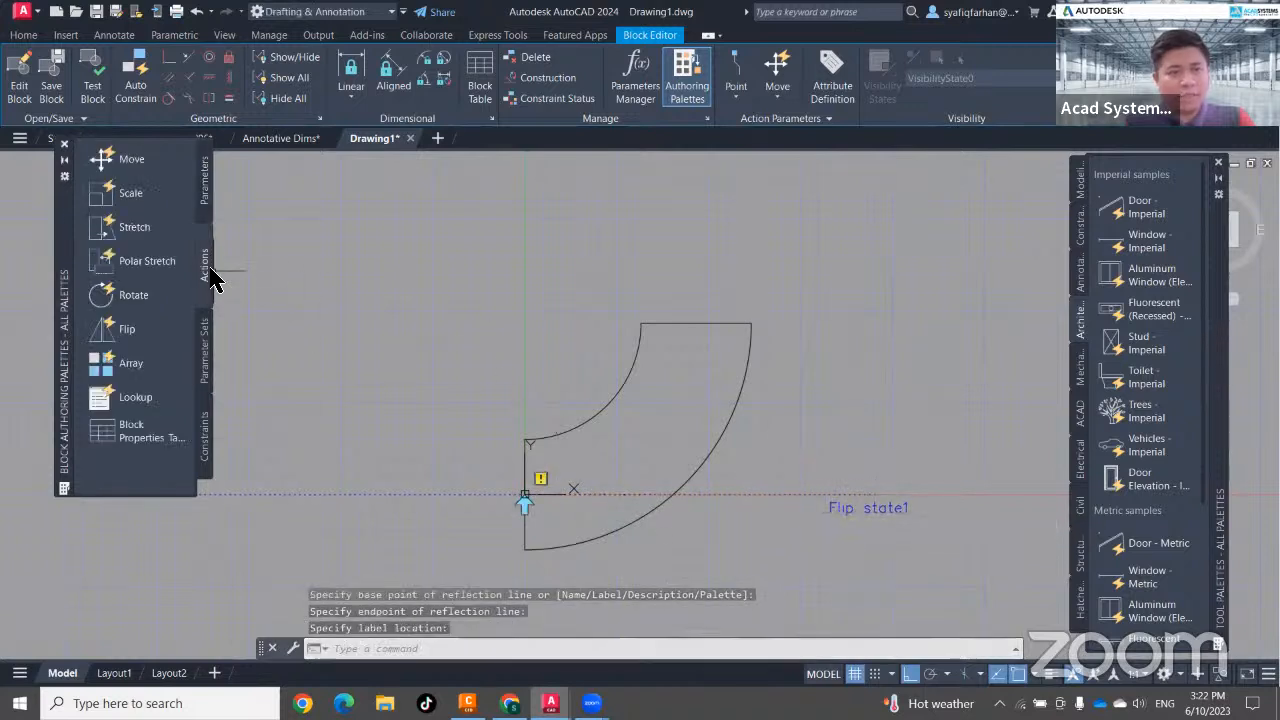
{"action": "left_click", "coordinate": [167, 341]}
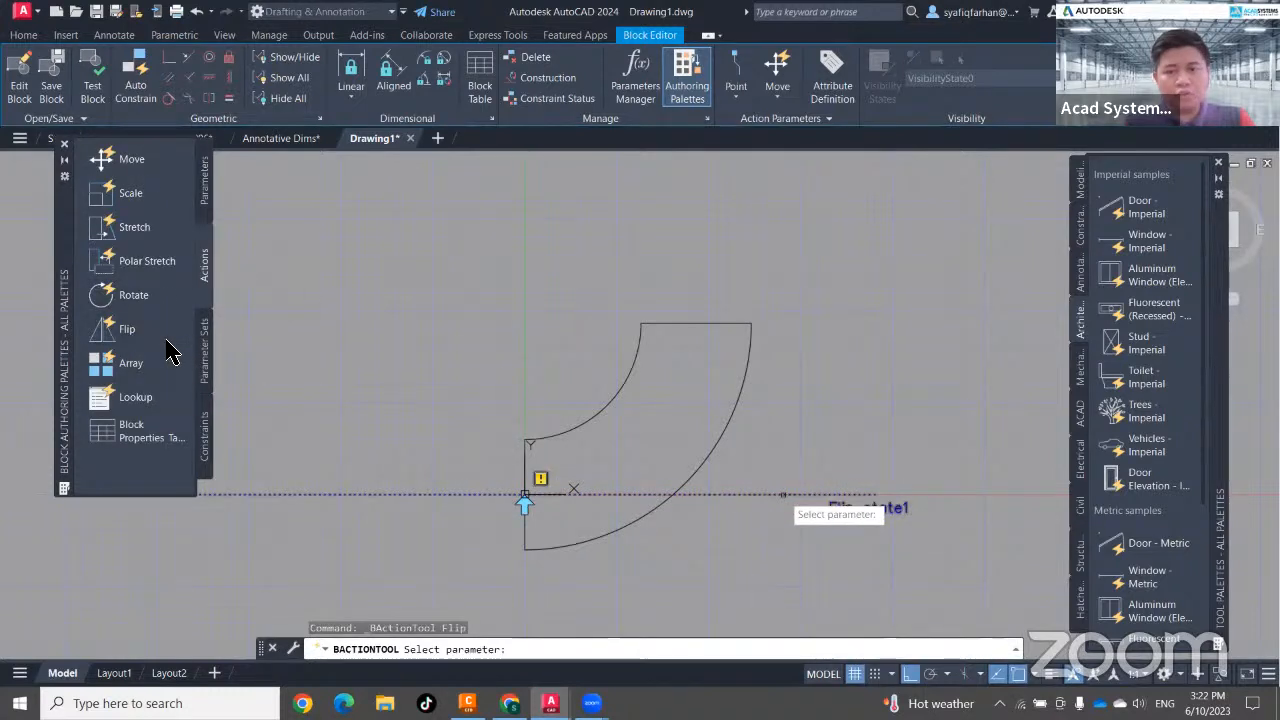
{"action": "left_click", "coordinate": [787, 496]}
{"action": "left_click", "coordinate": [787, 496]}
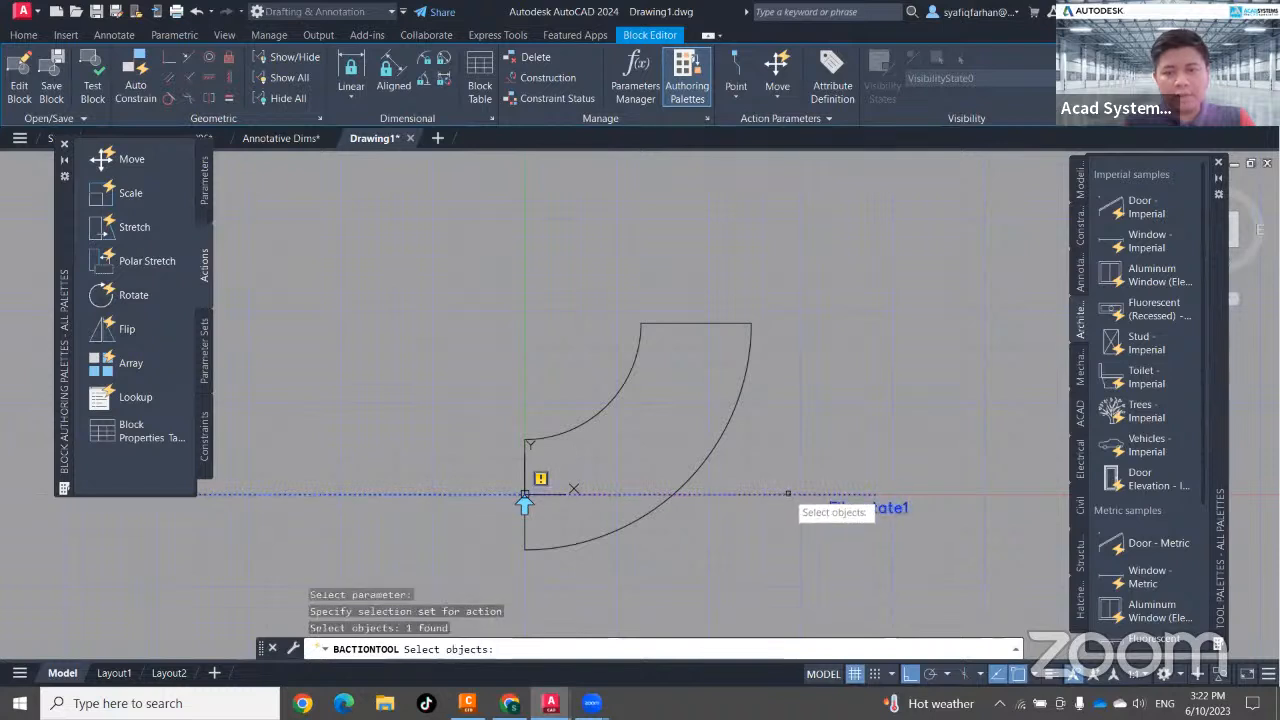
{"action": "left_click", "coordinate": [861, 582]}
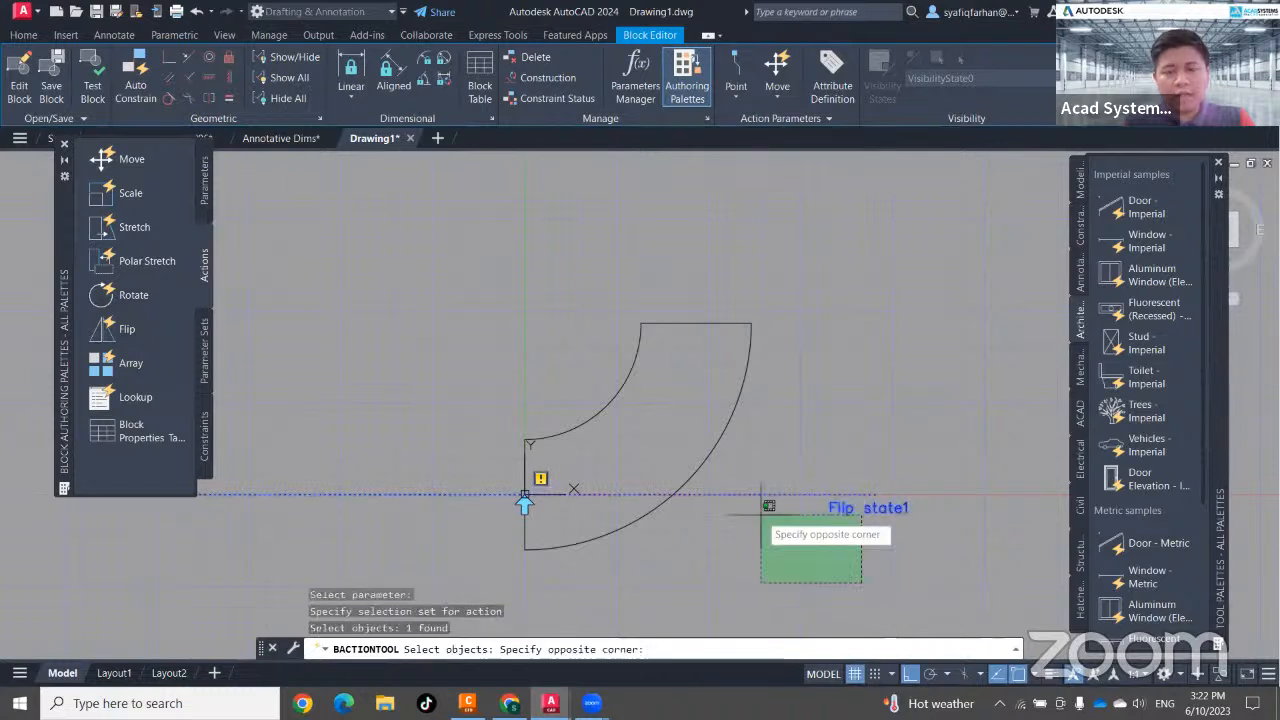
{"action": "left_click", "coordinate": [382, 293]}
{"action": "key", "text": "Return"}
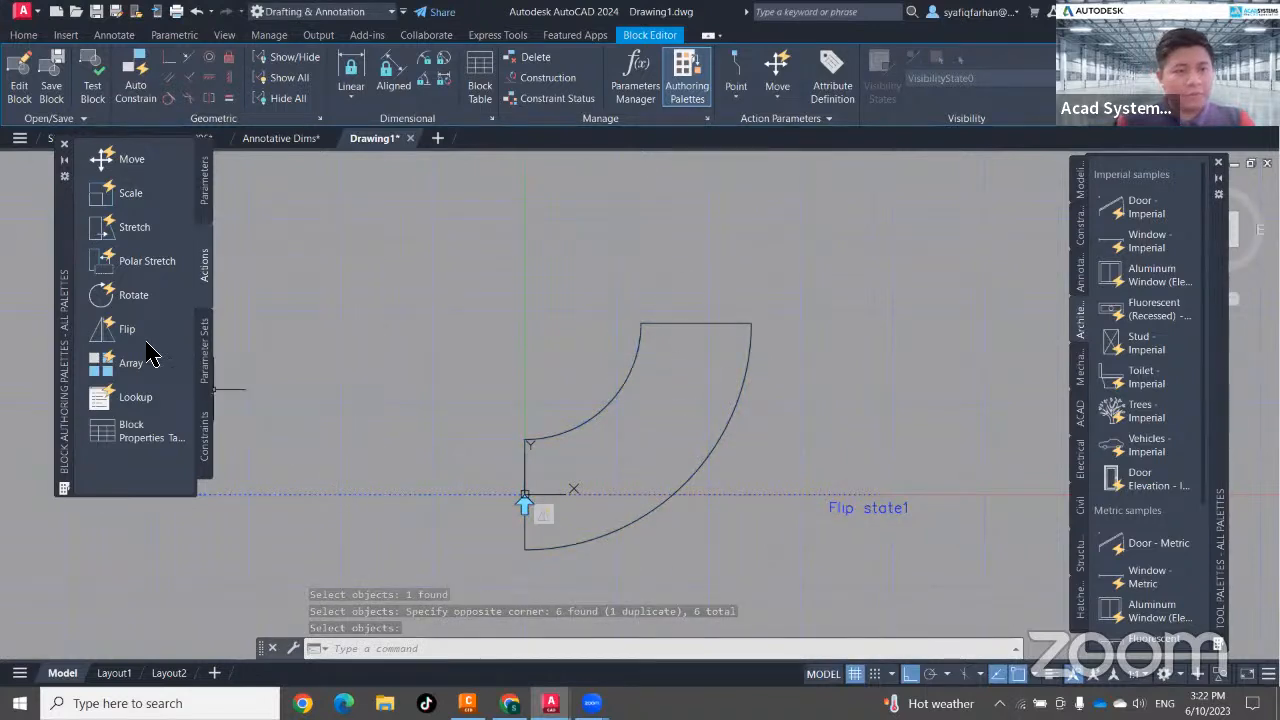
Add a second Flip parameter with a vertical reflection line from the upper end's midpoint, placing its label below the elbow.
{"action": "left_click", "coordinate": [202, 195]}
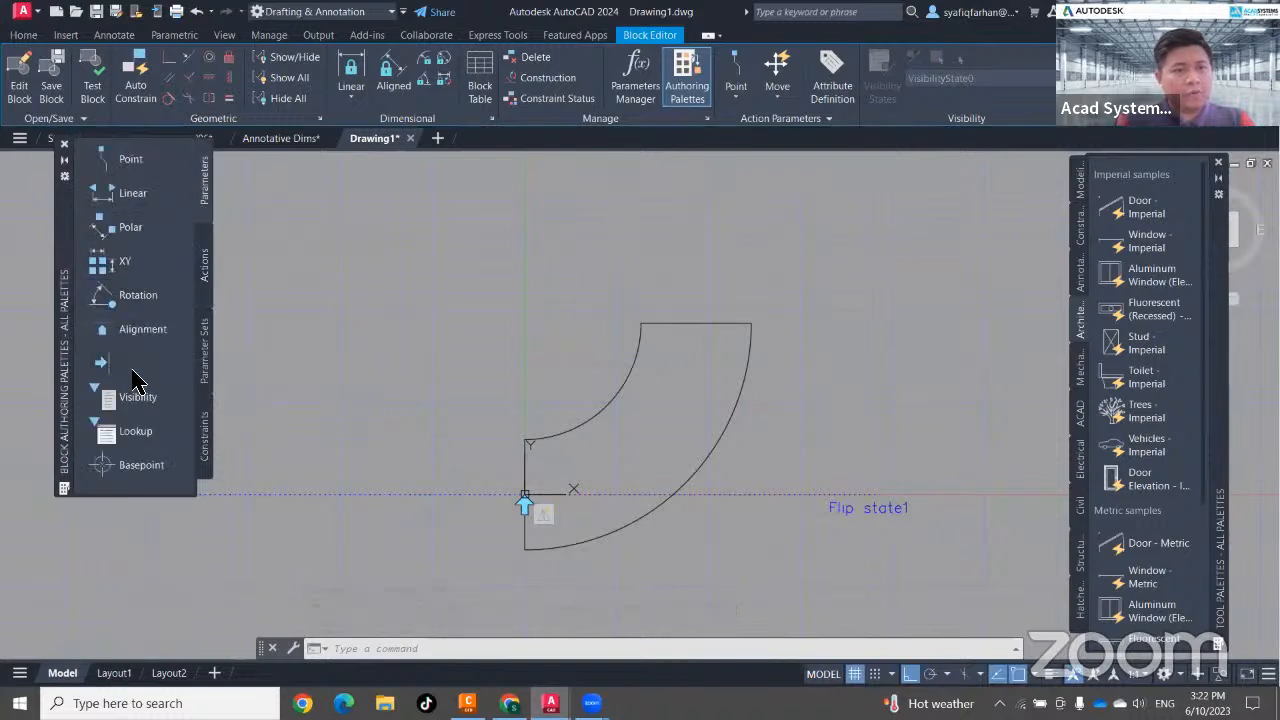
{"action": "left_click", "coordinate": [127, 364]}
{"action": "left_click", "coordinate": [696, 323]}
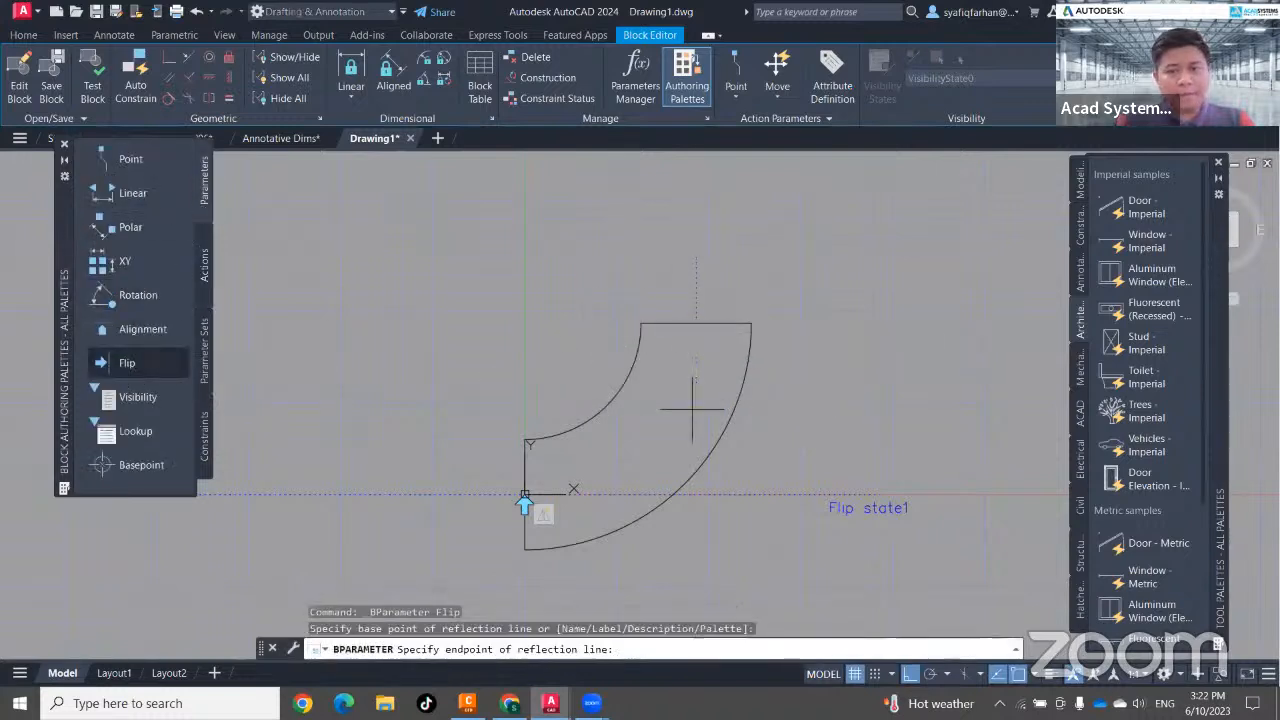
{"action": "left_click", "coordinate": [695, 536]}
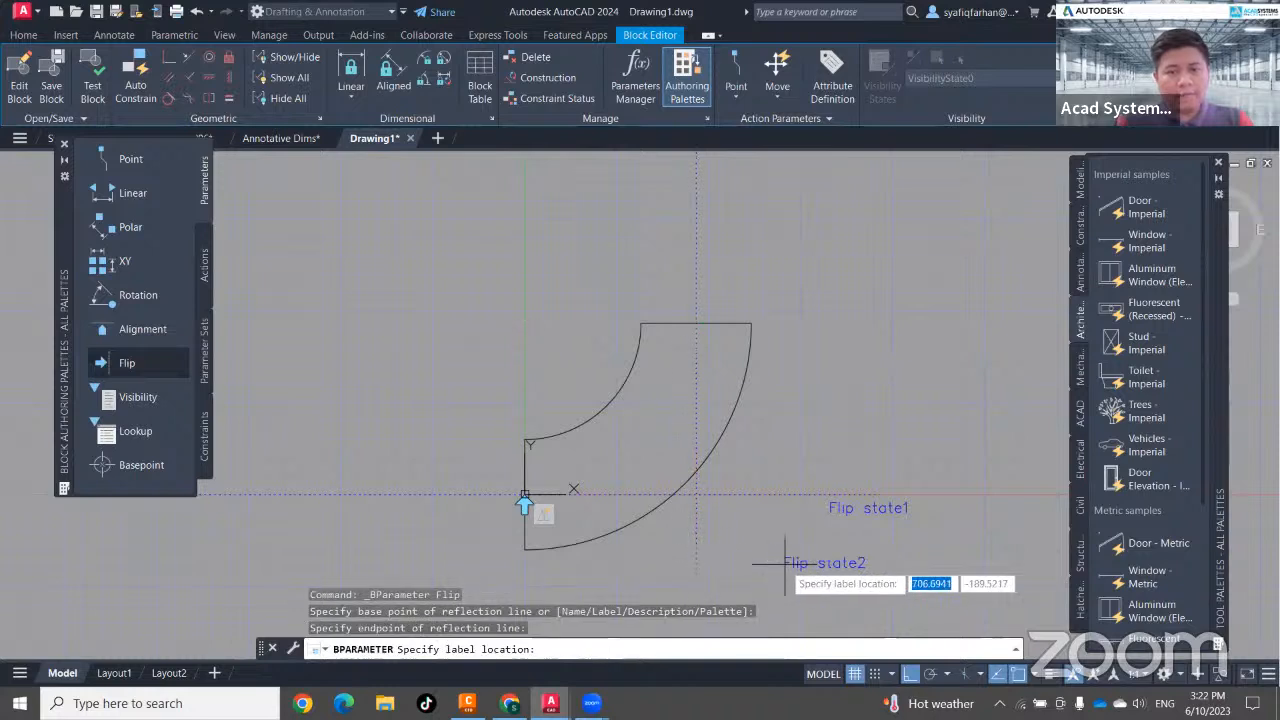
{"action": "left_click", "coordinate": [717, 556]}
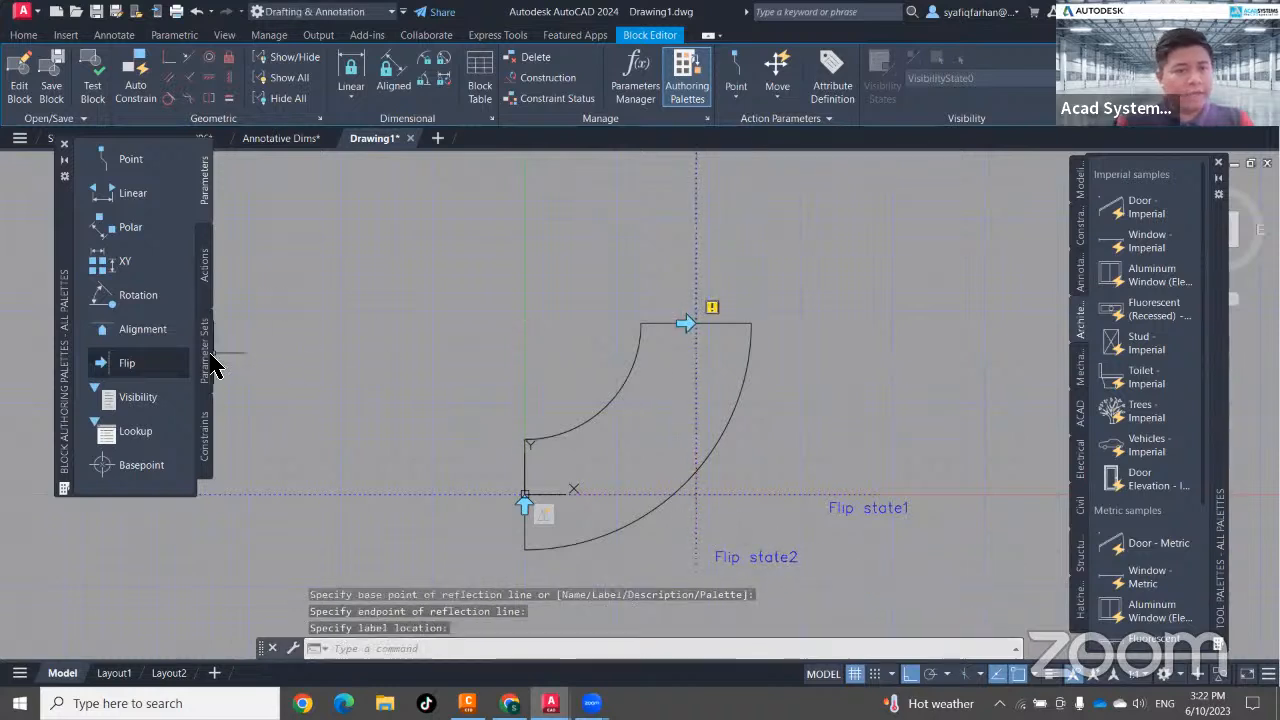
Add a Flip action to the vertical flip parameter, applying it to the elbow outline and all existing parameters.
{"action": "left_click", "coordinate": [207, 291]}
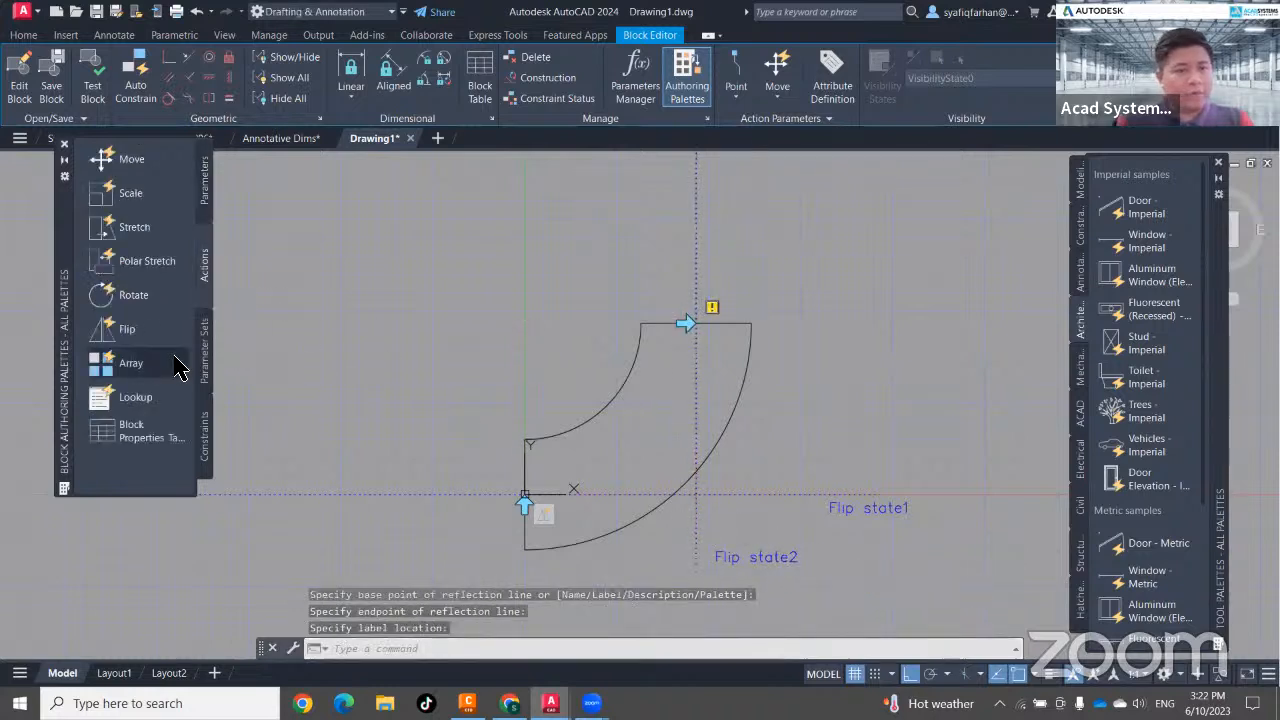
{"action": "left_click", "coordinate": [124, 338]}
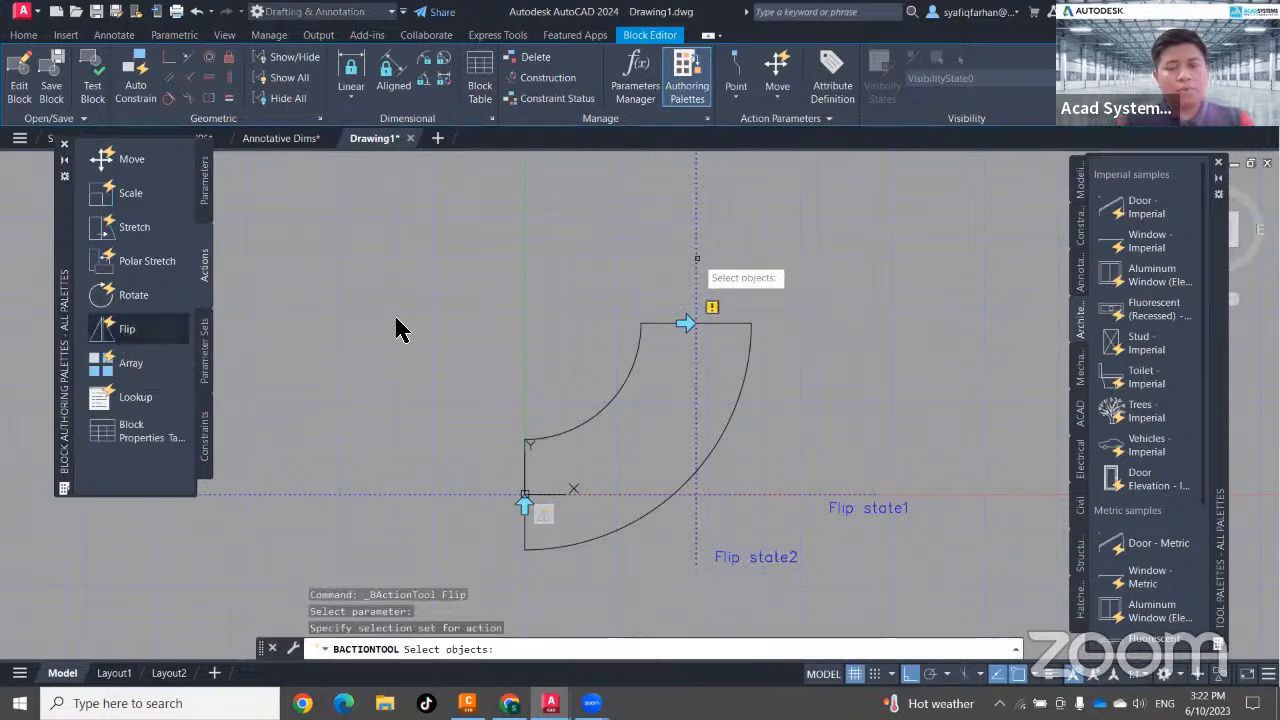
{"action": "left_click", "coordinate": [819, 272]}
{"action": "left_click", "coordinate": [452, 548]}
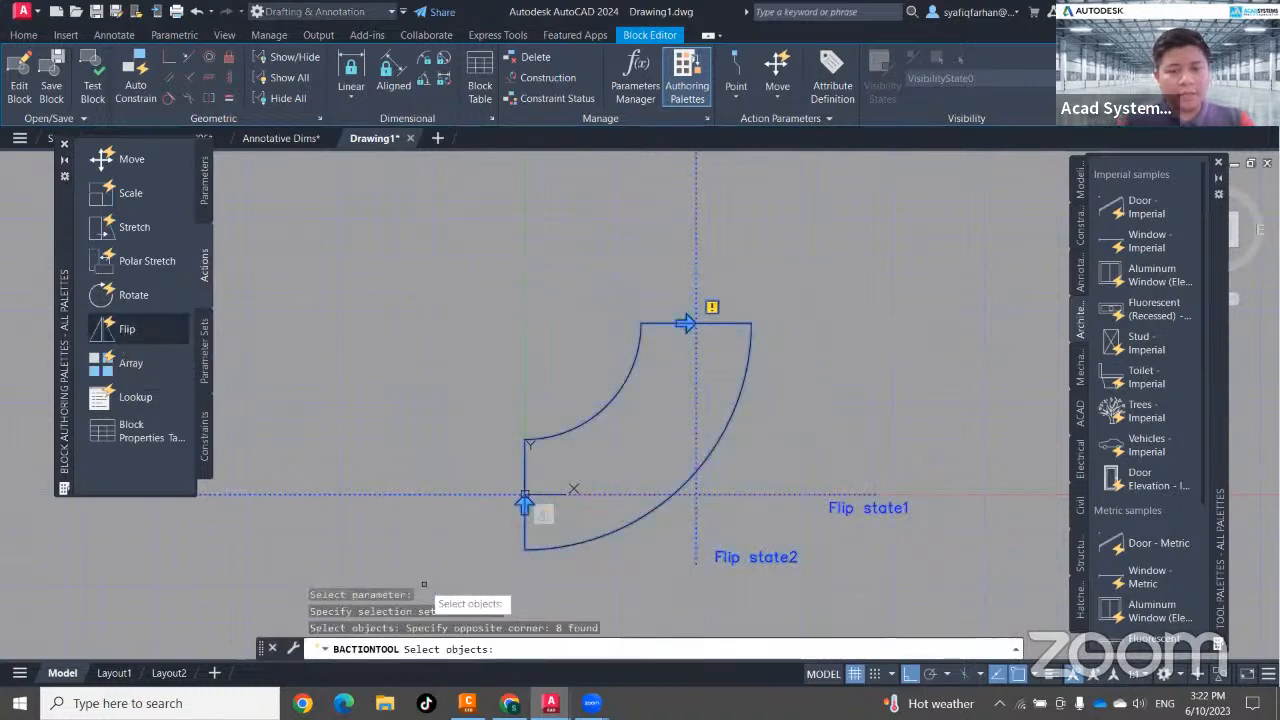
{"action": "key", "text": "Return"}
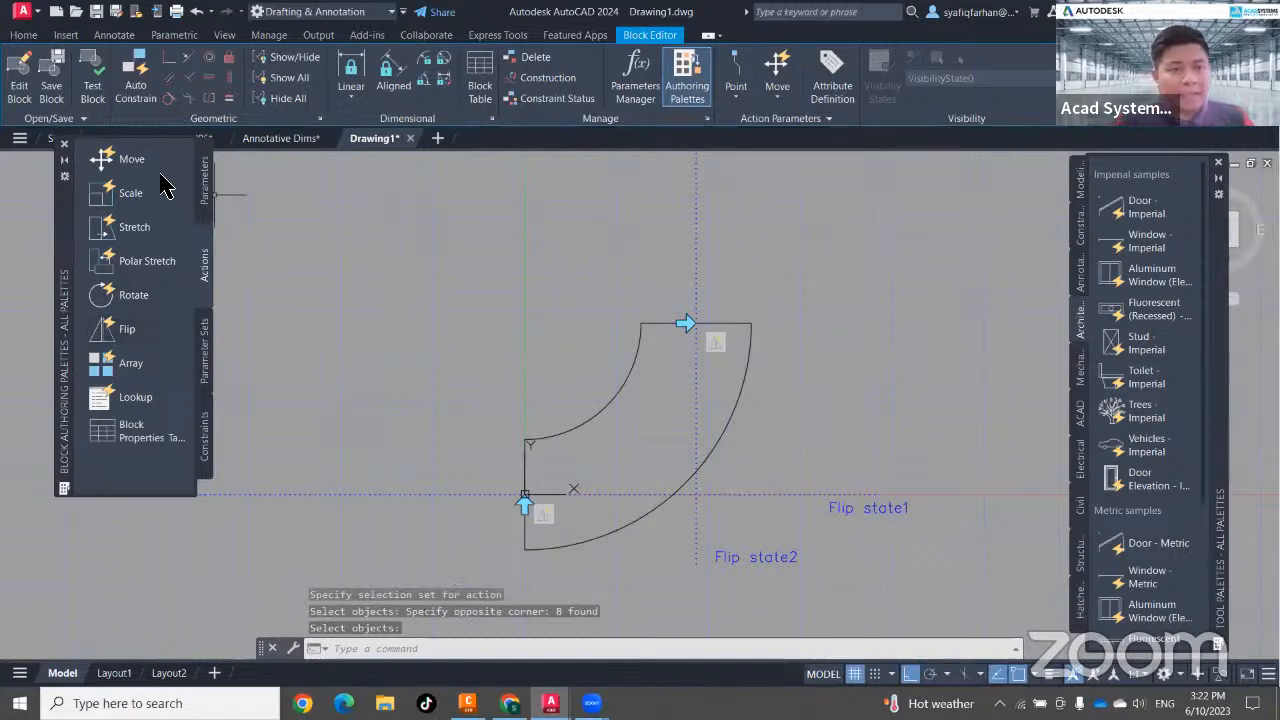
Add Point parameters at the elbow's base point and the upper end's midpoint, and close the block editor keeping the changes.
{"action": "left_click", "coordinate": [203, 188]}
{"action": "left_click", "coordinate": [130, 165]}
{"action": "left_click", "coordinate": [524, 494]}
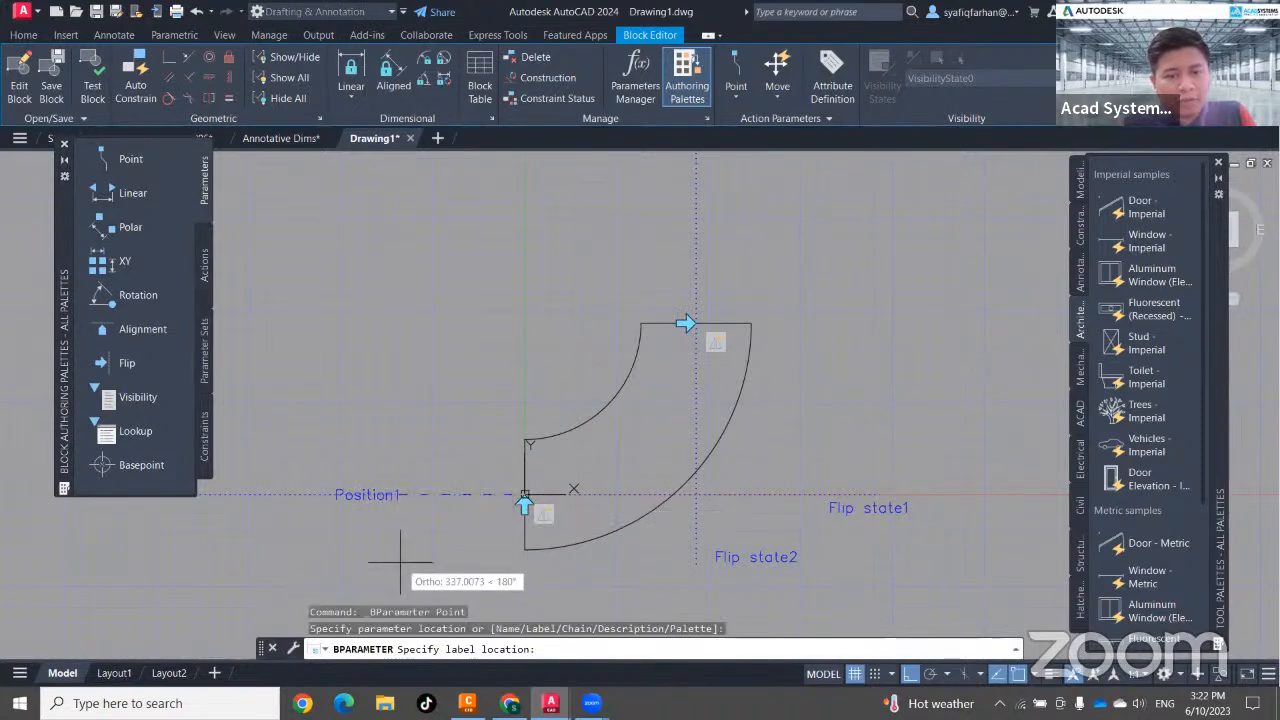
{"action": "left_click", "coordinate": [406, 559]}
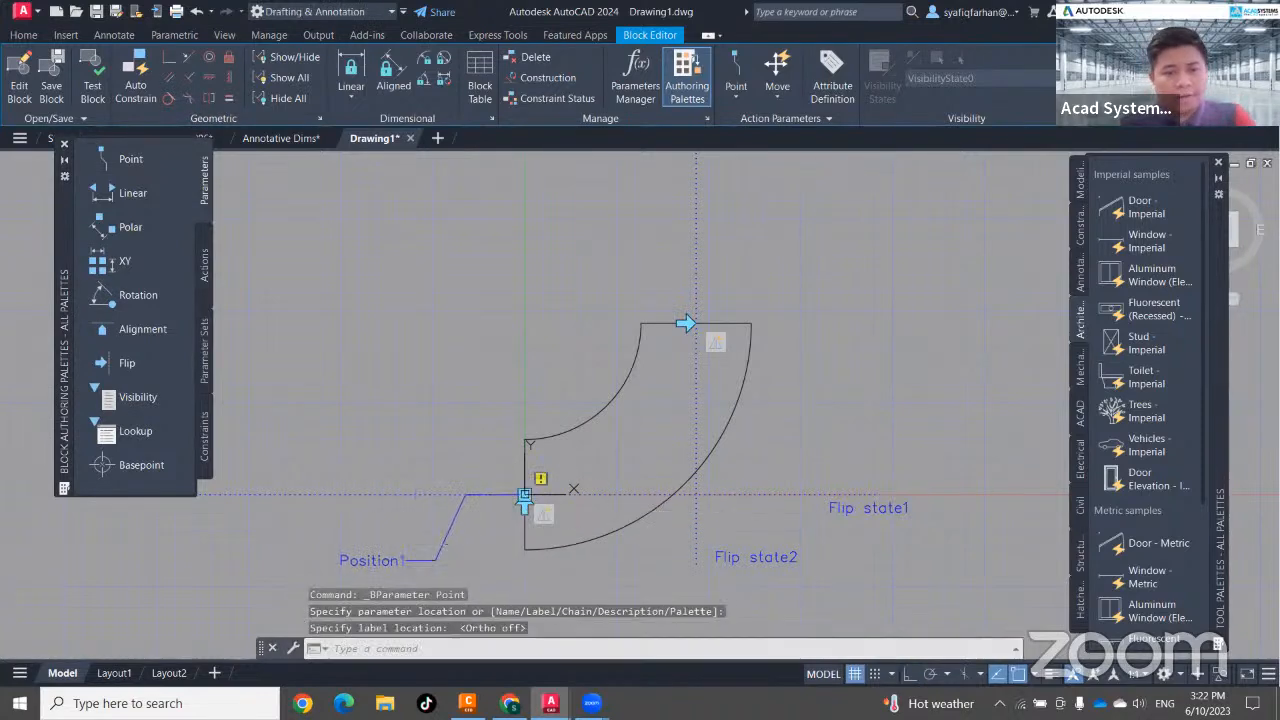
{"action": "key", "text": "Return"}
{"action": "left_click", "coordinate": [696, 323]}
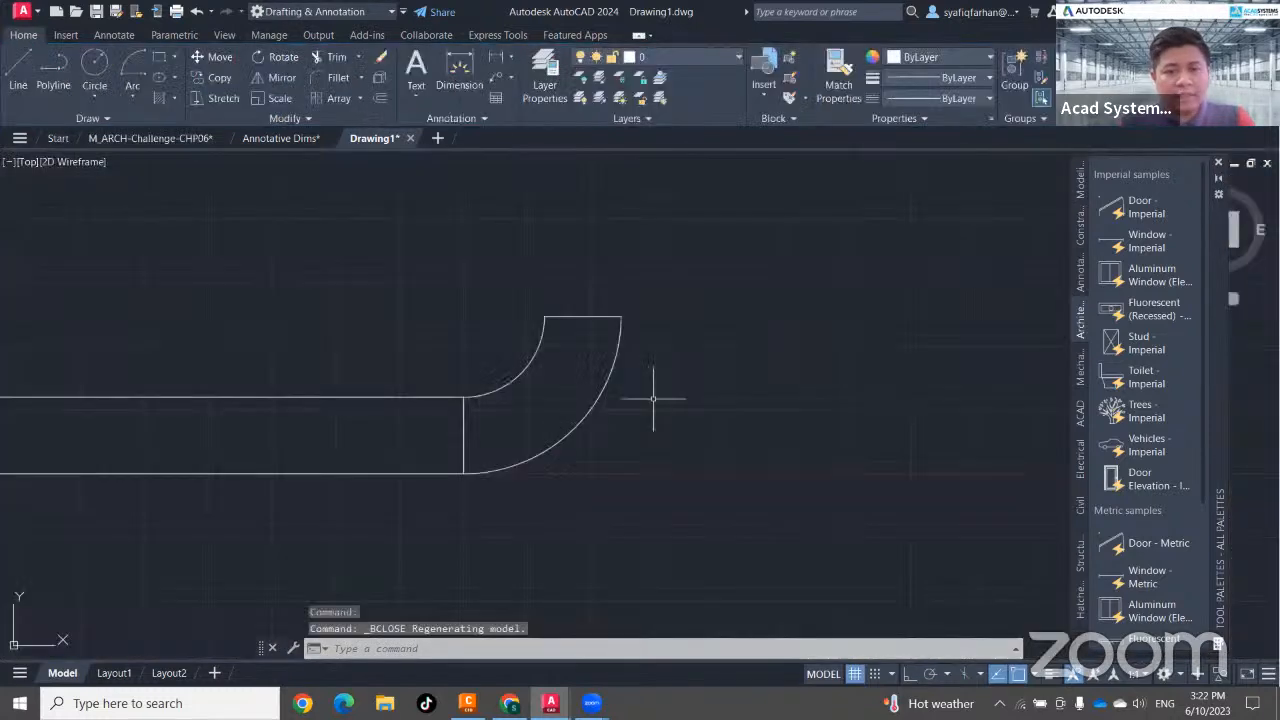
Select the elbow in the drawing to inspect its flip grips, and clear the selection.
{"action": "left_click", "coordinate": [622, 397]}
{"action": "left_click", "coordinate": [549, 371]}
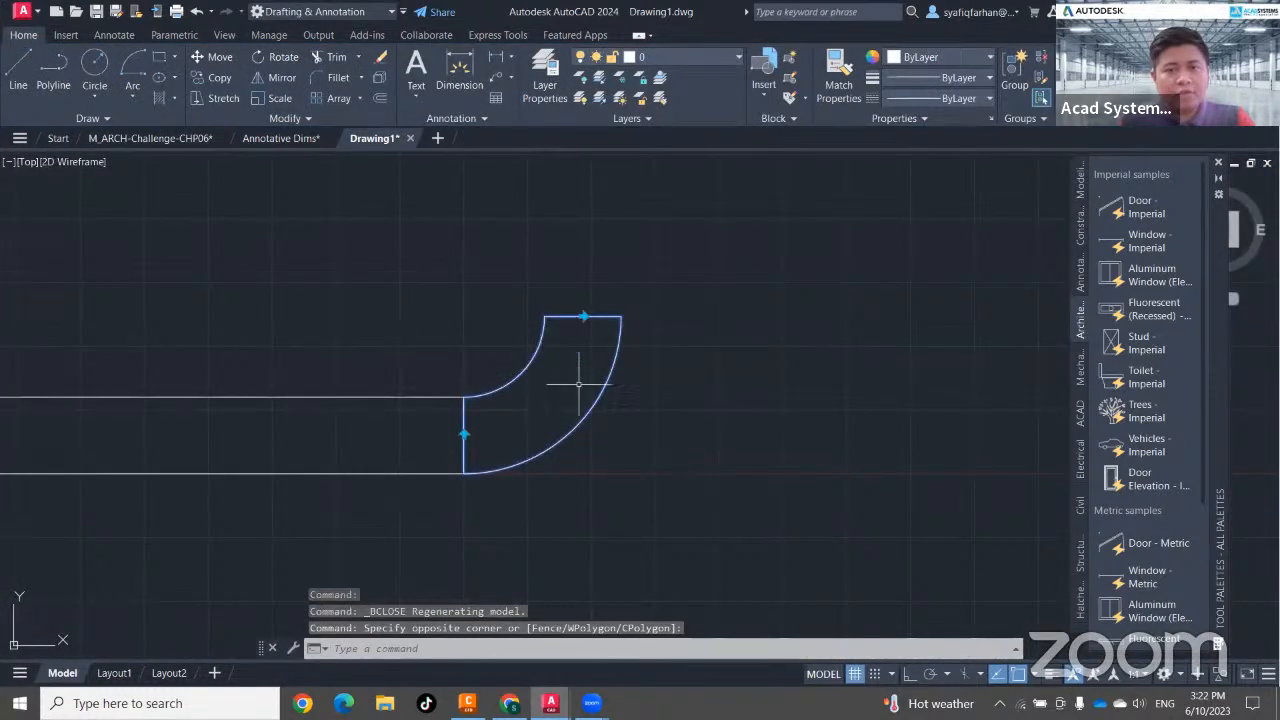
{"action": "key", "text": "Escape"}
{"action": "key", "text": "Escape"}
{"action": "middle_click_drag", "start_coordinate": [816, 468], "coordinate": [802, 479]}
{"action": "middle_click_drag", "start_coordinate": [819, 425], "coordinate": [759, 425]}
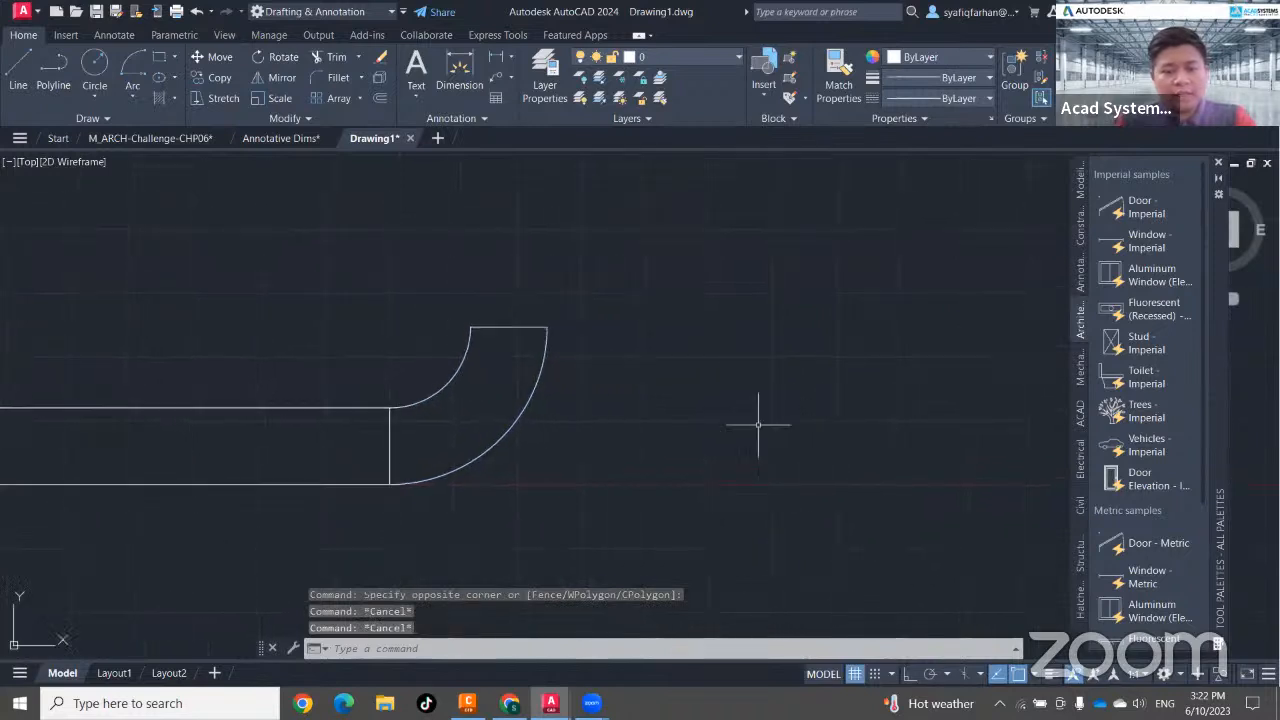
Preview inserting the Elbow block from the current drawing, cycling its insertion point between both ends, and cancel the placement.
{"action": "type", "text": "insert"}
{"action": "key", "text": "Return"}
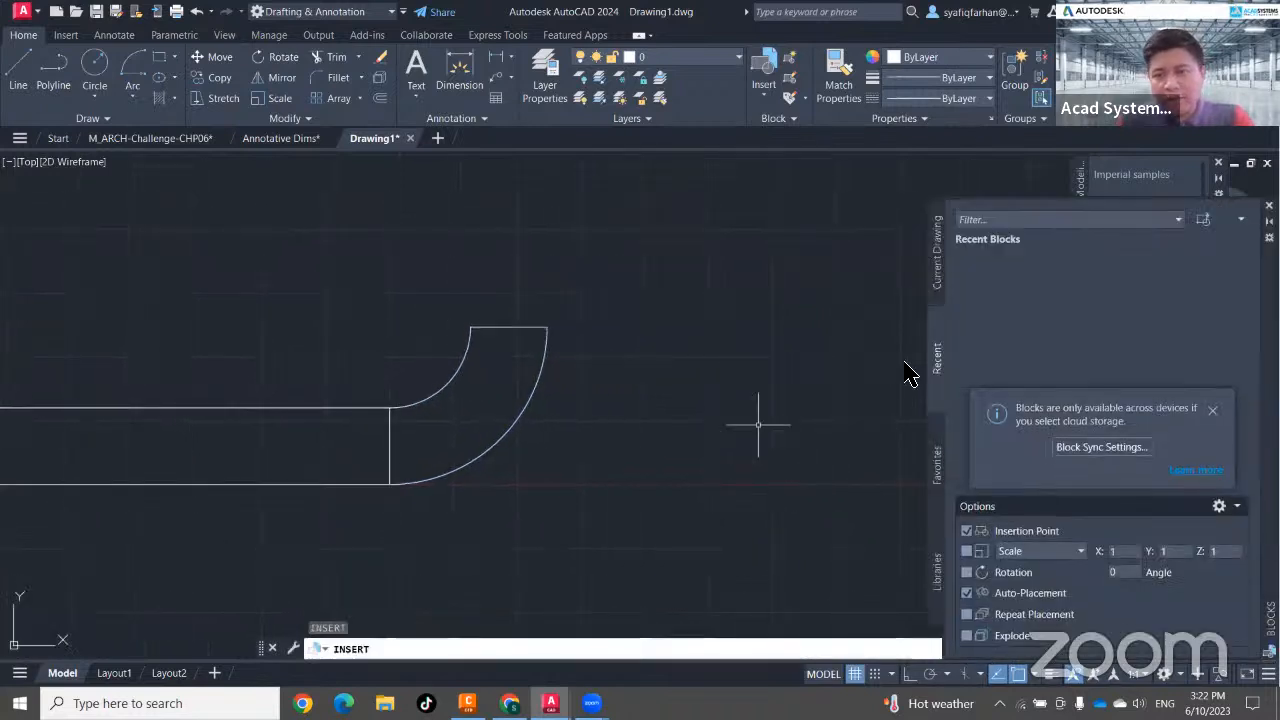
{"action": "left_click", "coordinate": [938, 286]}
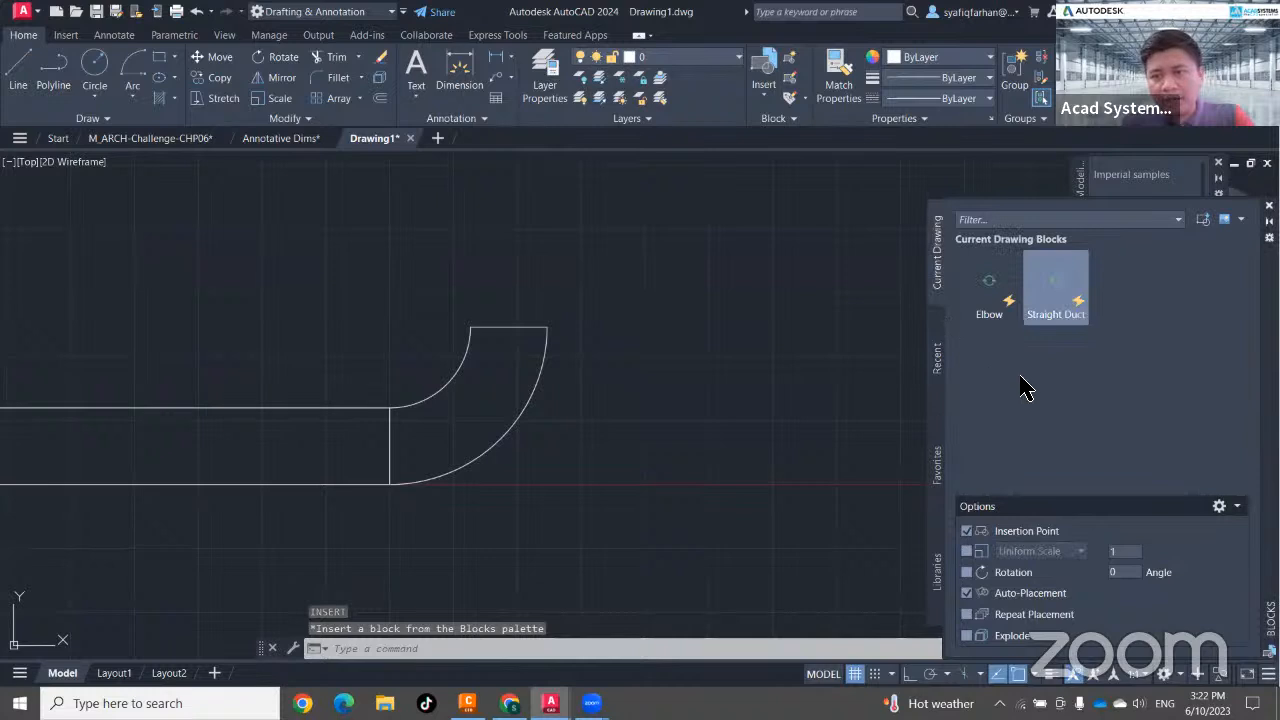
{"action": "left_click", "coordinate": [990, 292]}
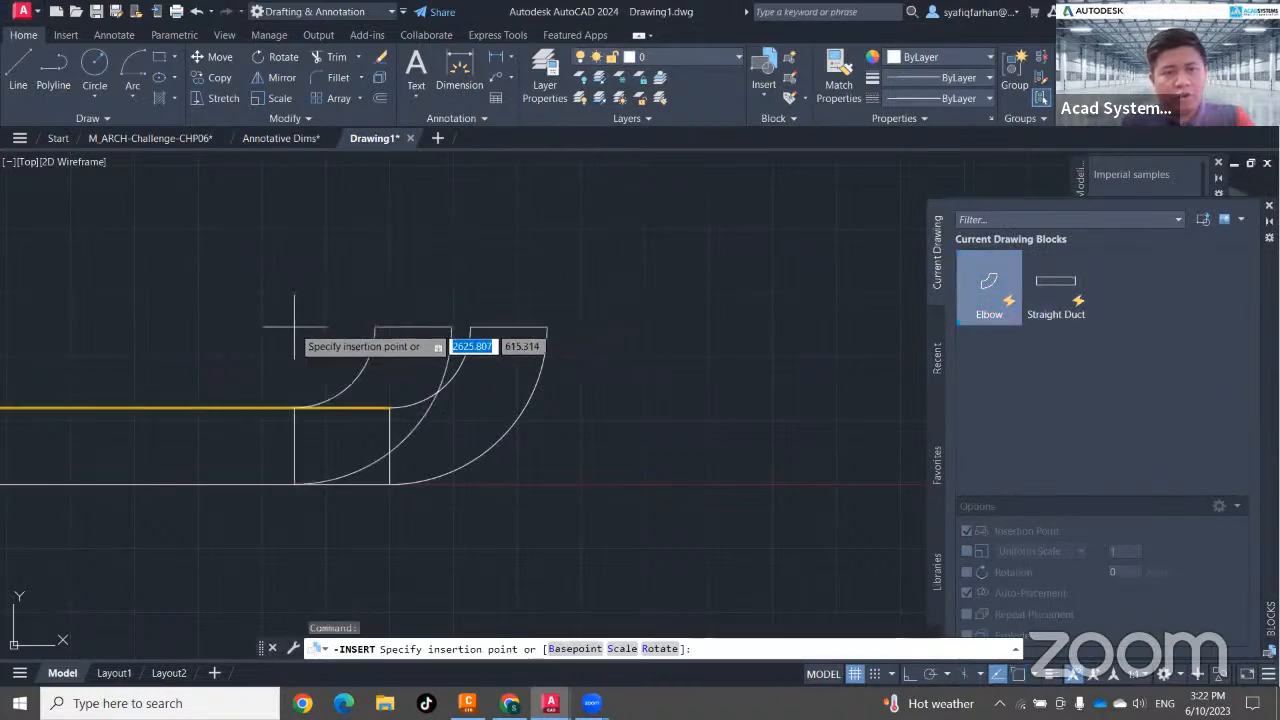
{"action": "middle_click_drag", "start_coordinate": [623, 474], "coordinate": [357, 443]}
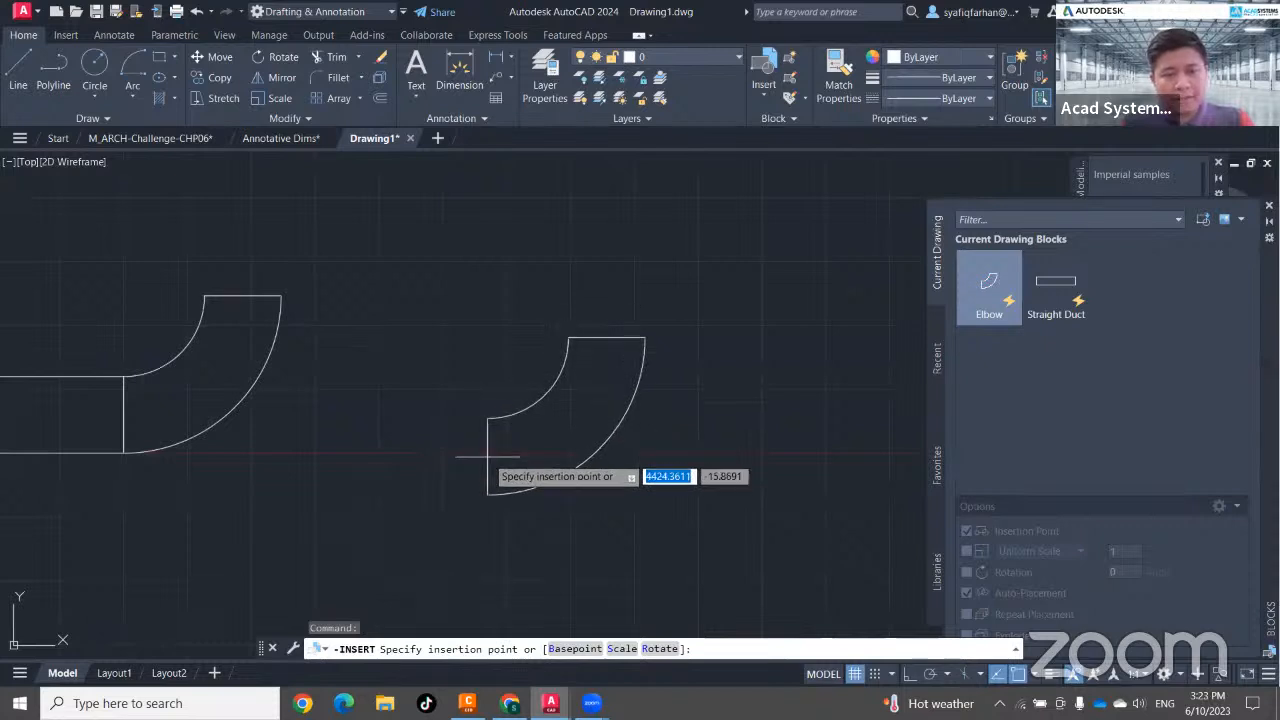
{"action": "key", "text": "ctrl"}
{"action": "key", "text": "ctrl"}
{"action": "key", "text": "ctrl"}
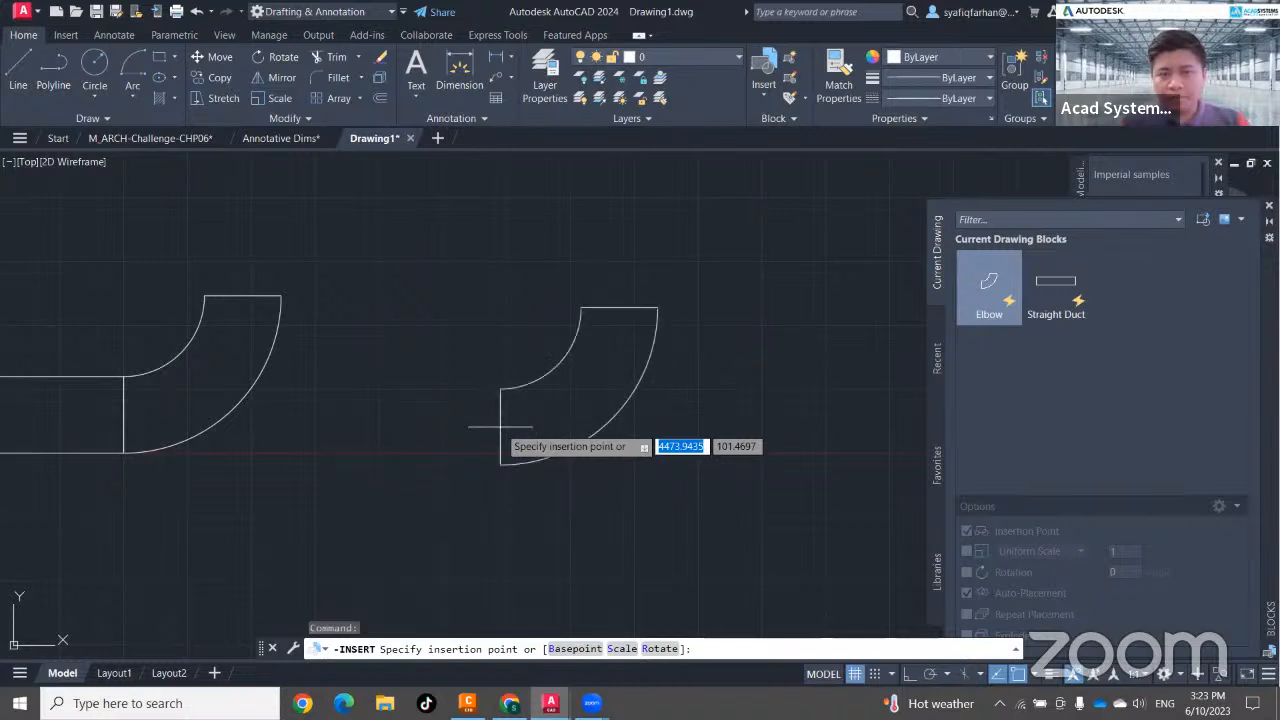
{"action": "key", "text": "ctrl"}
{"action": "key", "text": "ctrl"}
{"action": "key", "text": "ctrl"}
{"action": "key", "text": "ctrl"}
{"action": "key", "text": "ctrl"}
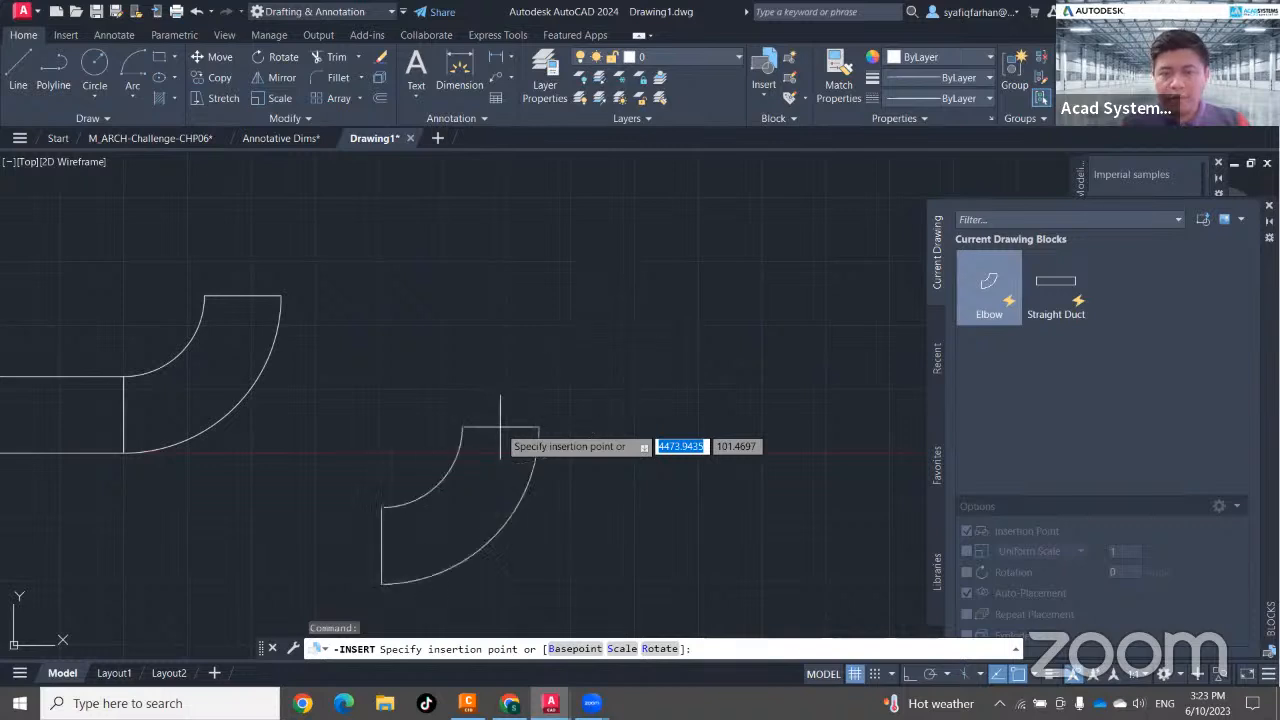
{"action": "key", "text": "ctrl"}
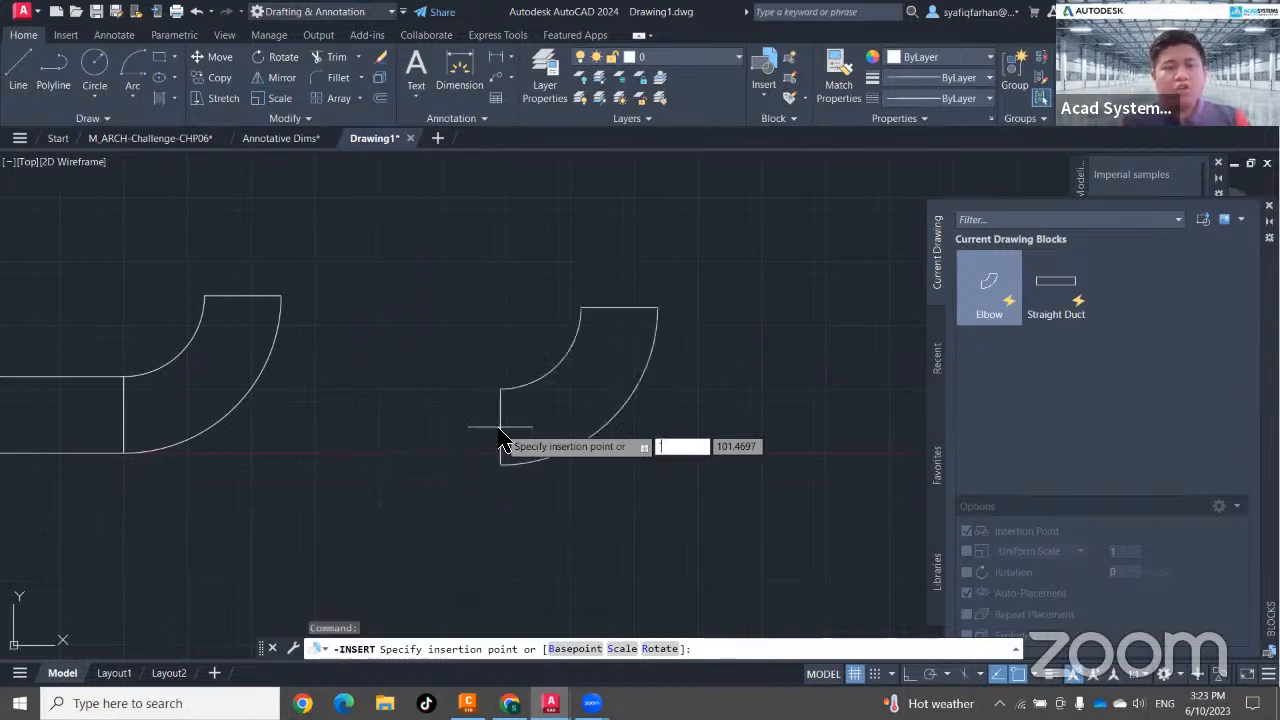
{"action": "key", "text": "Escape"}
{"action": "key", "text": "Escape"}
Test the flip grip at the duct end by turning the elbow downward and back upward repeatedly.
{"action": "middle_click_drag", "start_coordinate": [343, 434], "coordinate": [571, 434]}
{"action": "left_click", "coordinate": [518, 417]}
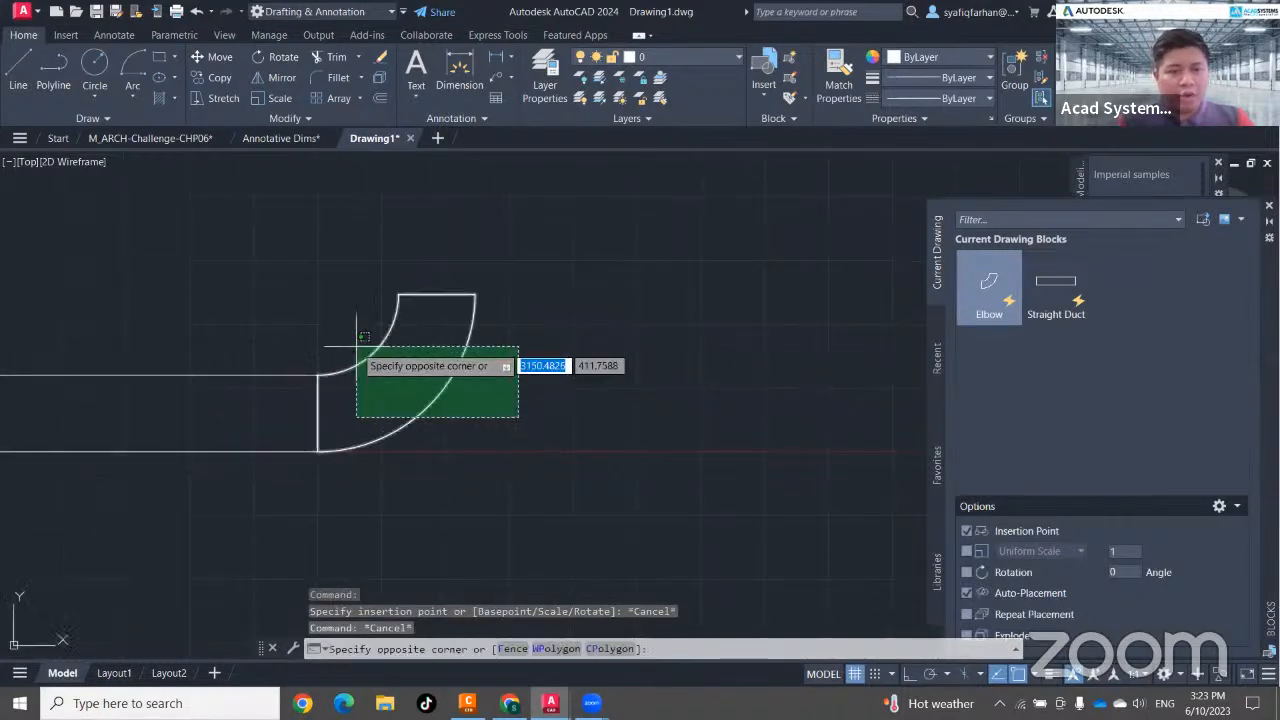
{"action": "left_click", "coordinate": [370, 353]}
{"action": "left_click", "coordinate": [318, 412]}
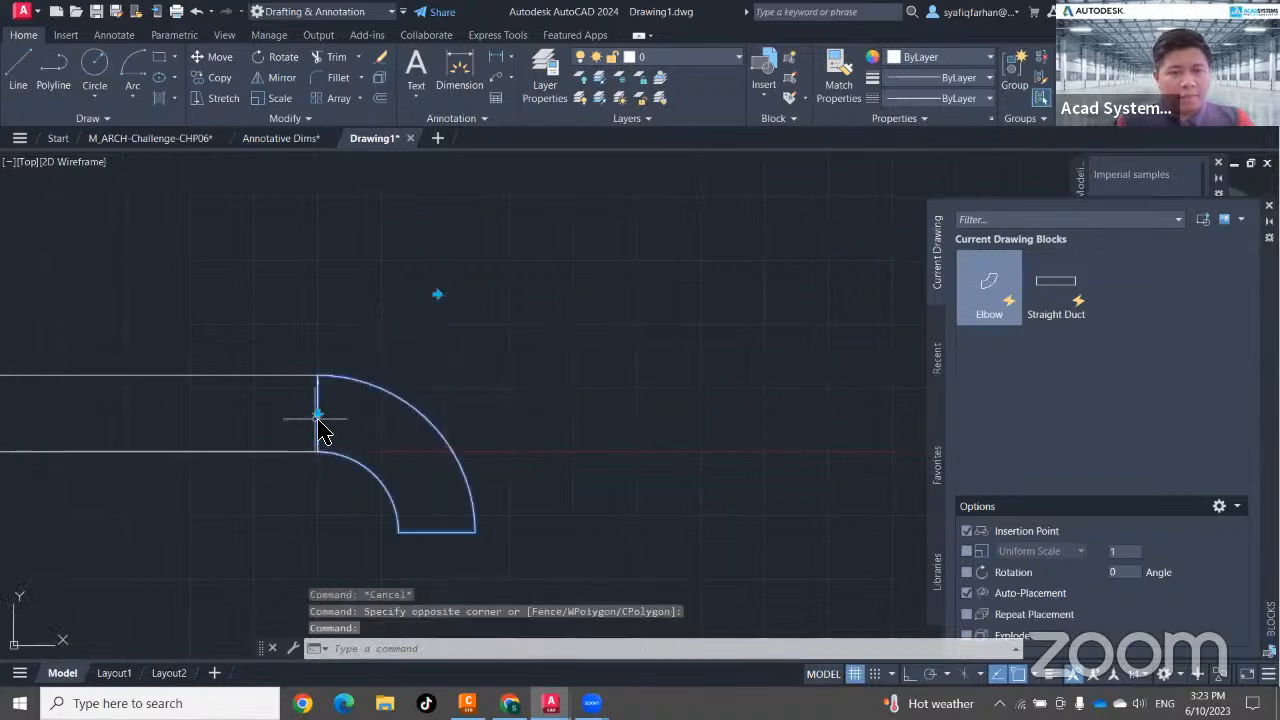
{"action": "left_click", "coordinate": [318, 419]}
{"action": "left_click", "coordinate": [318, 419]}
{"action": "left_click", "coordinate": [318, 412]}
{"action": "left_click", "coordinate": [318, 414]}
{"action": "left_click", "coordinate": [319, 414]}
{"action": "double_click", "coordinate": [318, 412]}
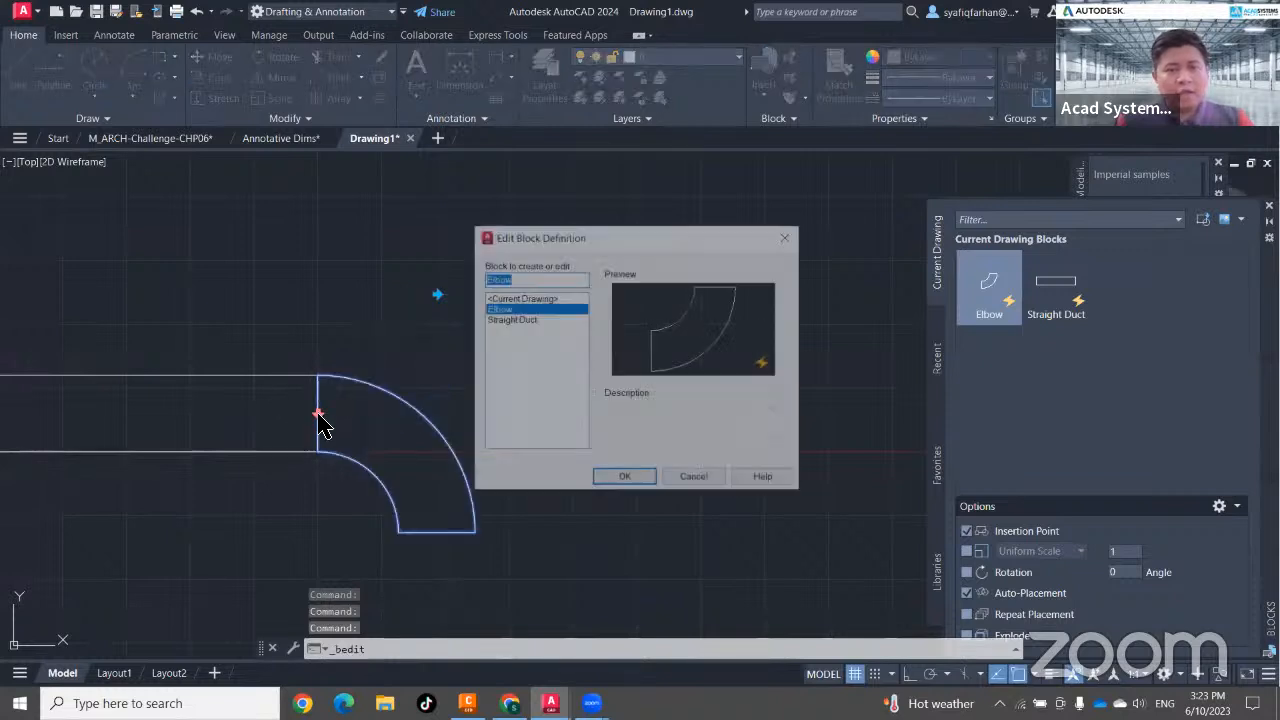
{"action": "key", "text": "Escape"}
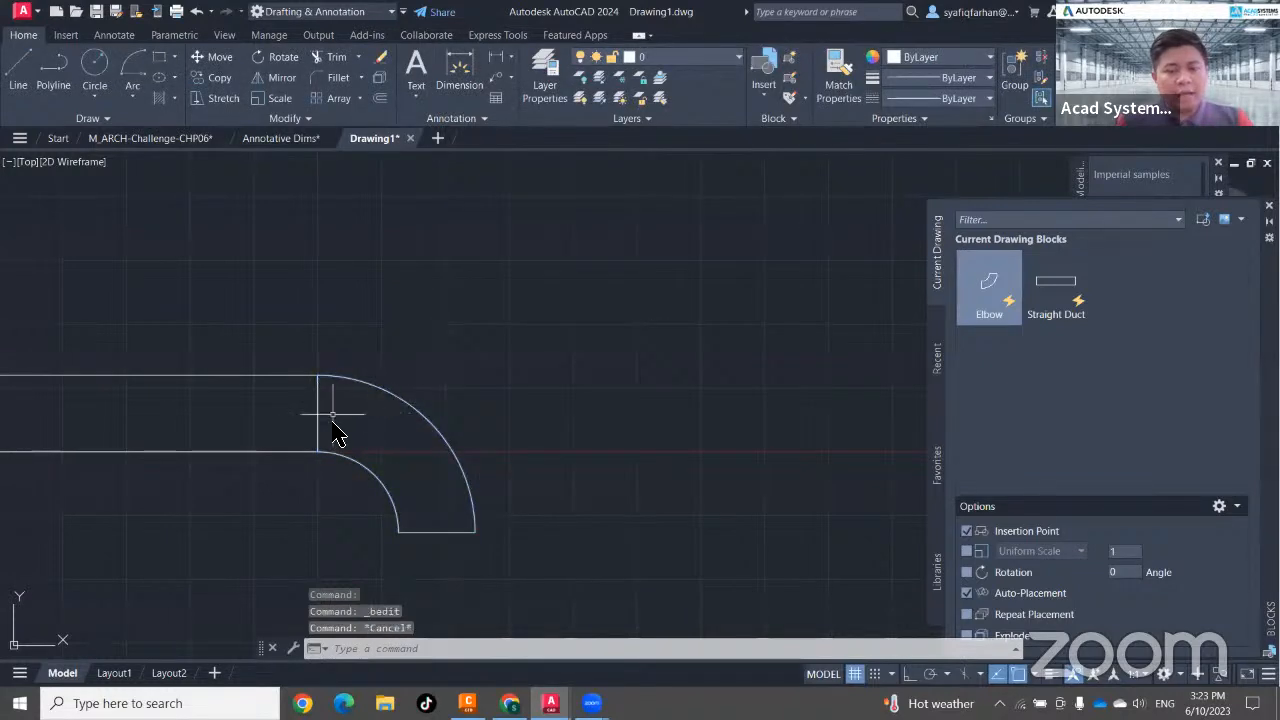
{"action": "left_click", "coordinate": [423, 409]}
{"action": "left_click", "coordinate": [389, 368]}
{"action": "left_click", "coordinate": [318, 412]}
{"action": "key", "text": "Escape"}
{"action": "key", "text": "Escape"}
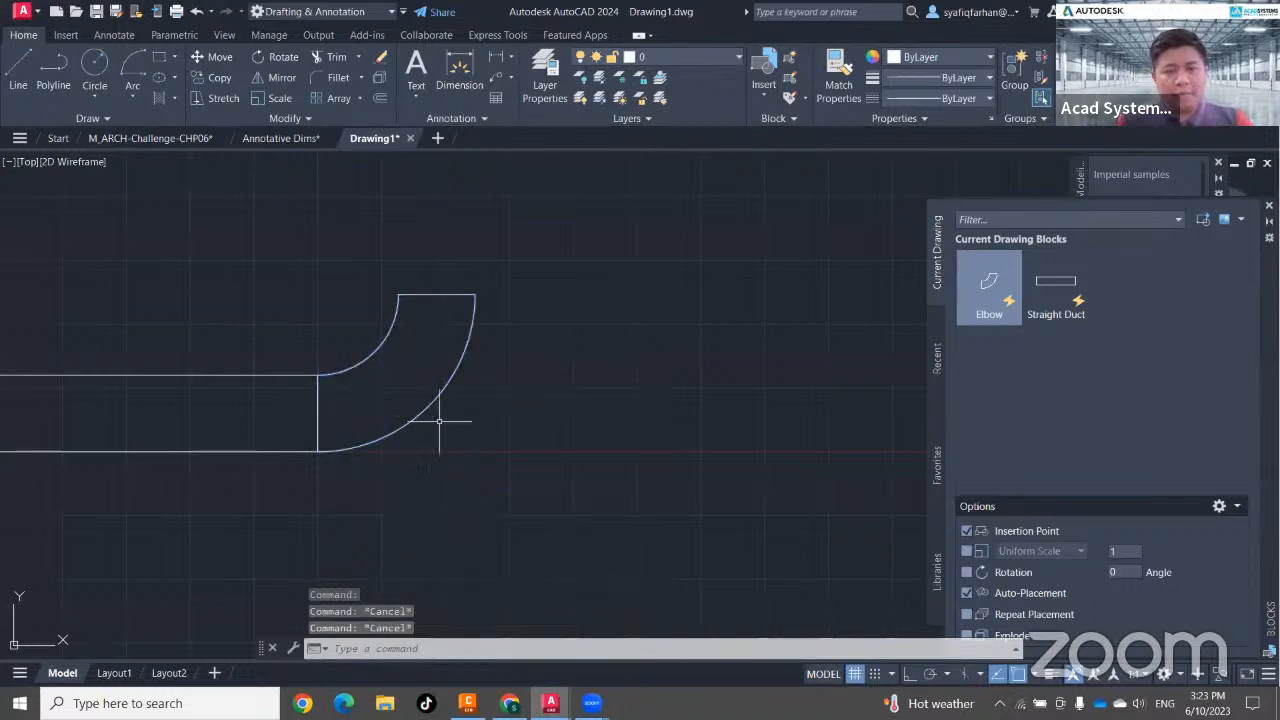
Reopen the Elbow block at the duct's end for block editing.
{"action": "left_click", "coordinate": [437, 420]}
{"action": "left_click", "coordinate": [384, 389]}
{"action": "right_click", "coordinate": [384, 388]}
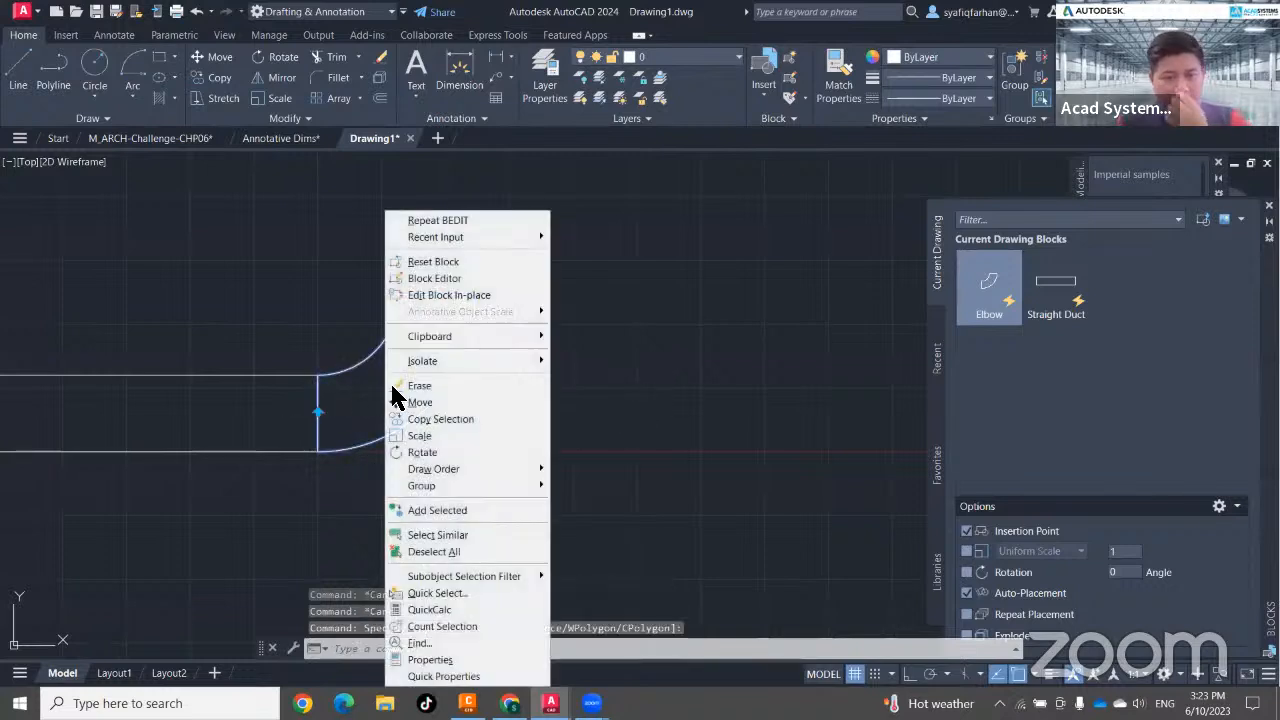
{"action": "left_click", "coordinate": [478, 280]}
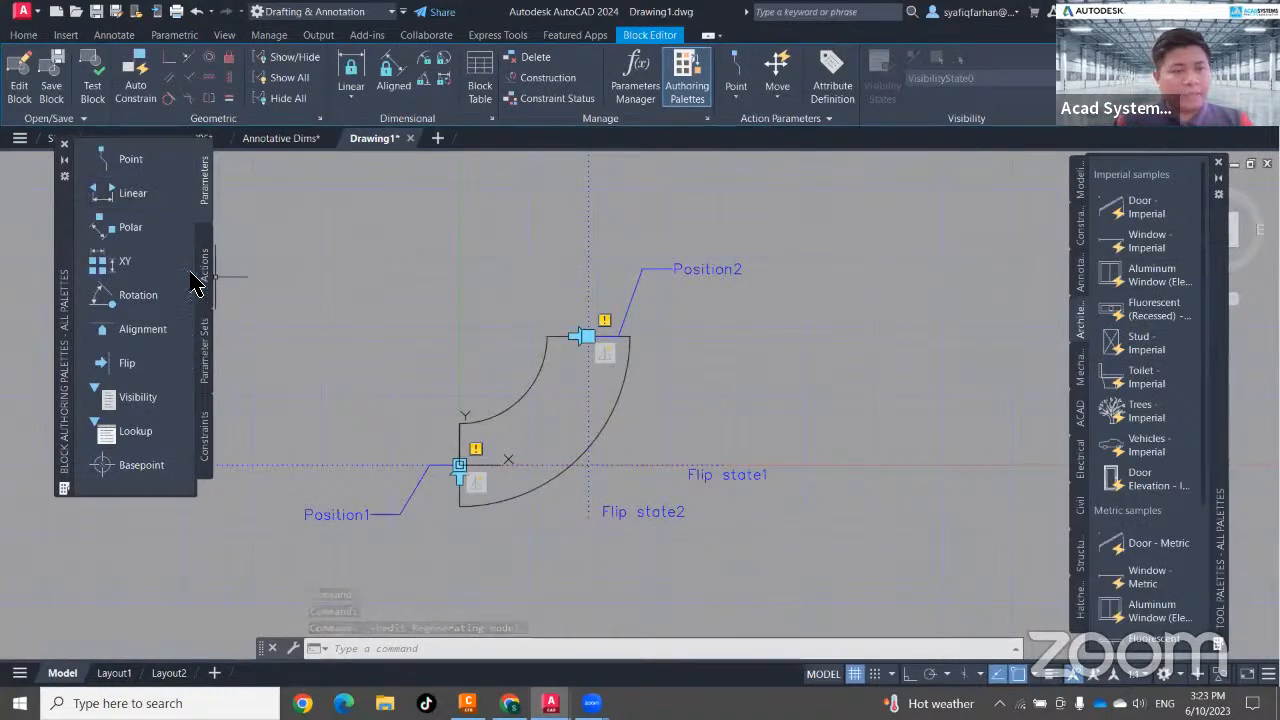
Add a perpendicular alignment parameter at the midpoint of the elbow's upper end, with a horizontal alignment direction.
{"action": "left_click", "coordinate": [140, 340]}
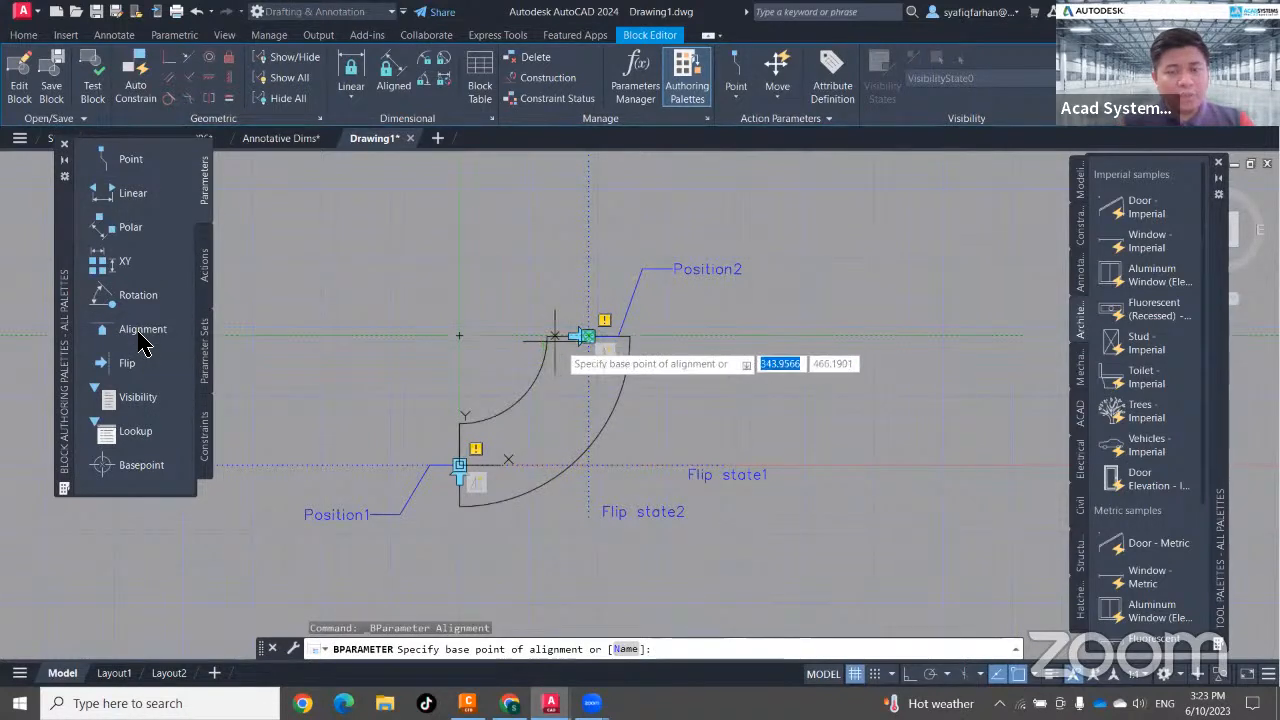
{"action": "scroll", "coordinate": [610, 362], "scroll_direction": "up", "scroll_amount": 2}
{"action": "scroll", "coordinate": [610, 362], "scroll_direction": "up", "scroll_amount": 3}
{"action": "scroll", "coordinate": [629, 371], "scroll_direction": "down", "scroll_amount": 2}
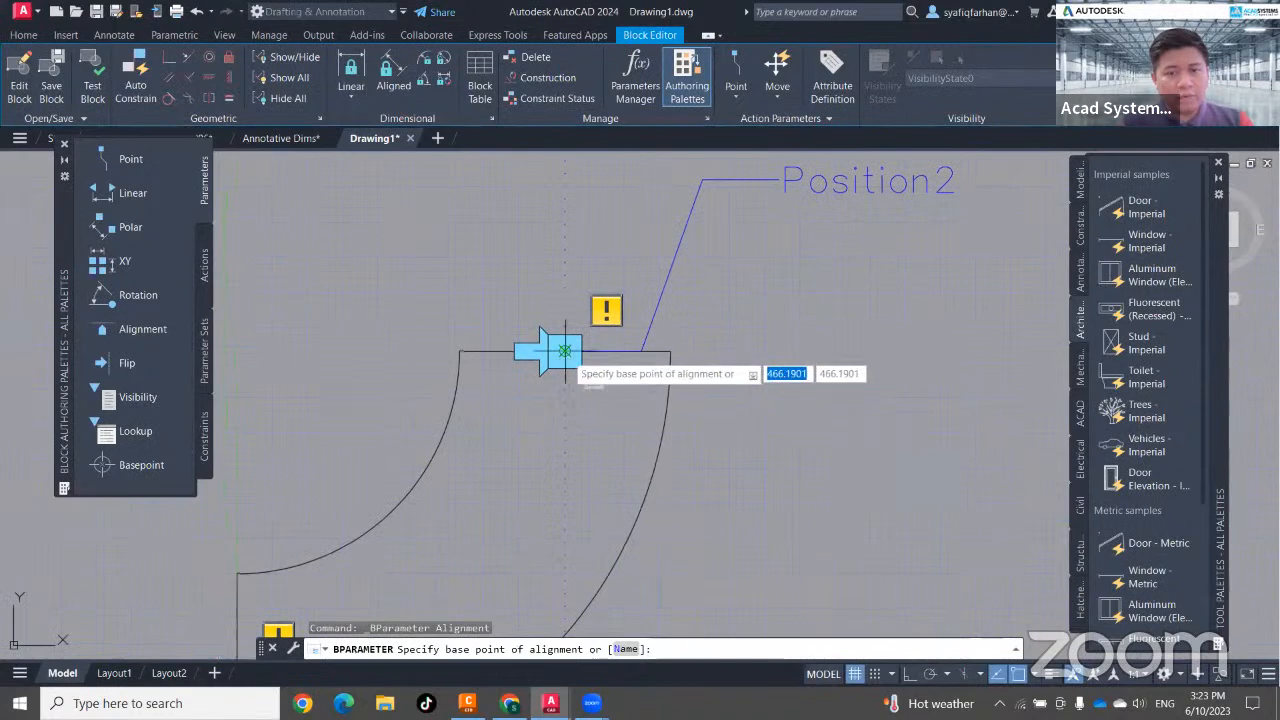
{"action": "left_click", "coordinate": [565, 350]}
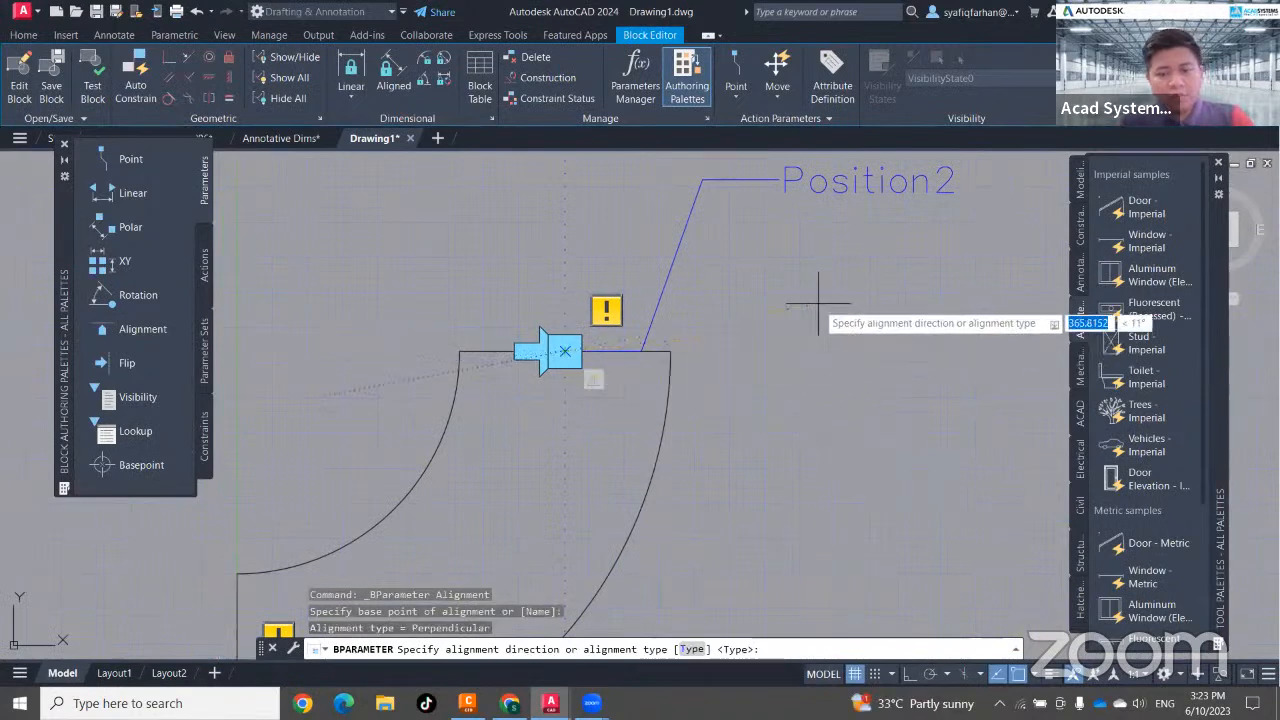
{"action": "key", "text": "F8"}
{"action": "left_click", "coordinate": [850, 364]}
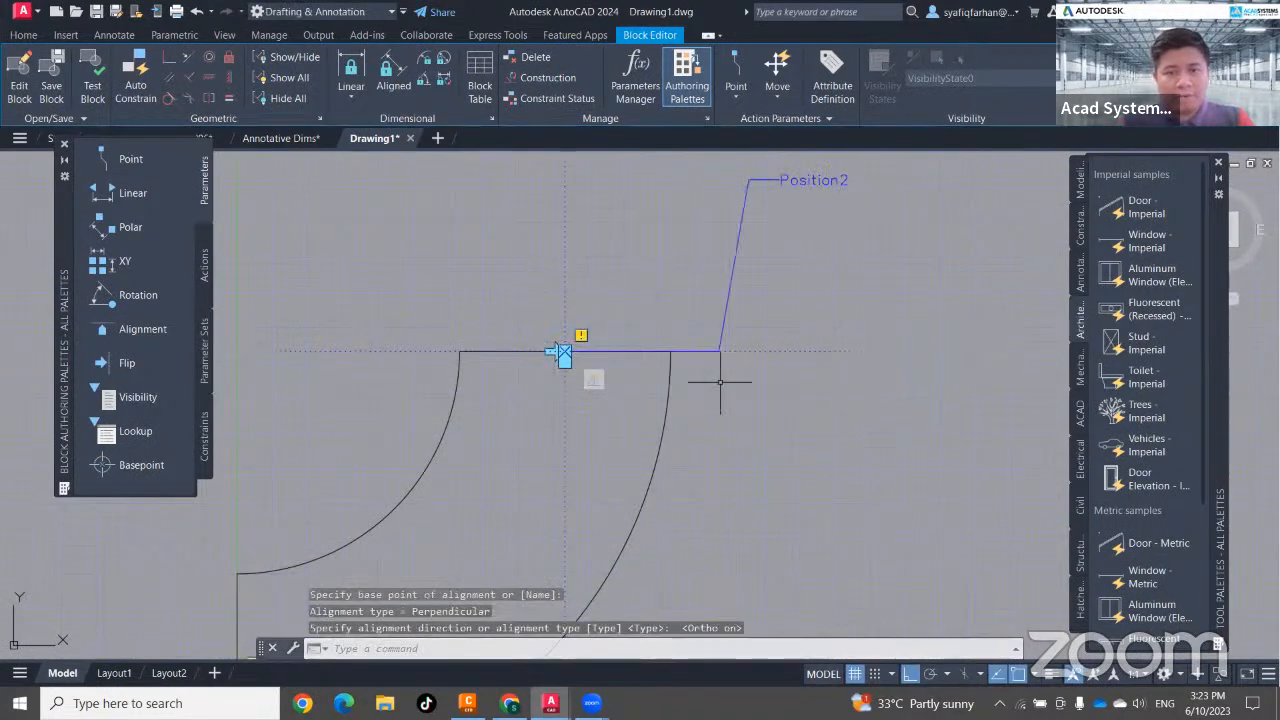
Add a perpendicular alignment parameter at the midpoint of the elbow's lower end, directed vertically, and save and close the block.
{"action": "scroll", "coordinate": [818, 450], "scroll_direction": "down", "scroll_amount": 2}
{"action": "middle_click_drag", "start_coordinate": [814, 486], "coordinate": [843, 400]}
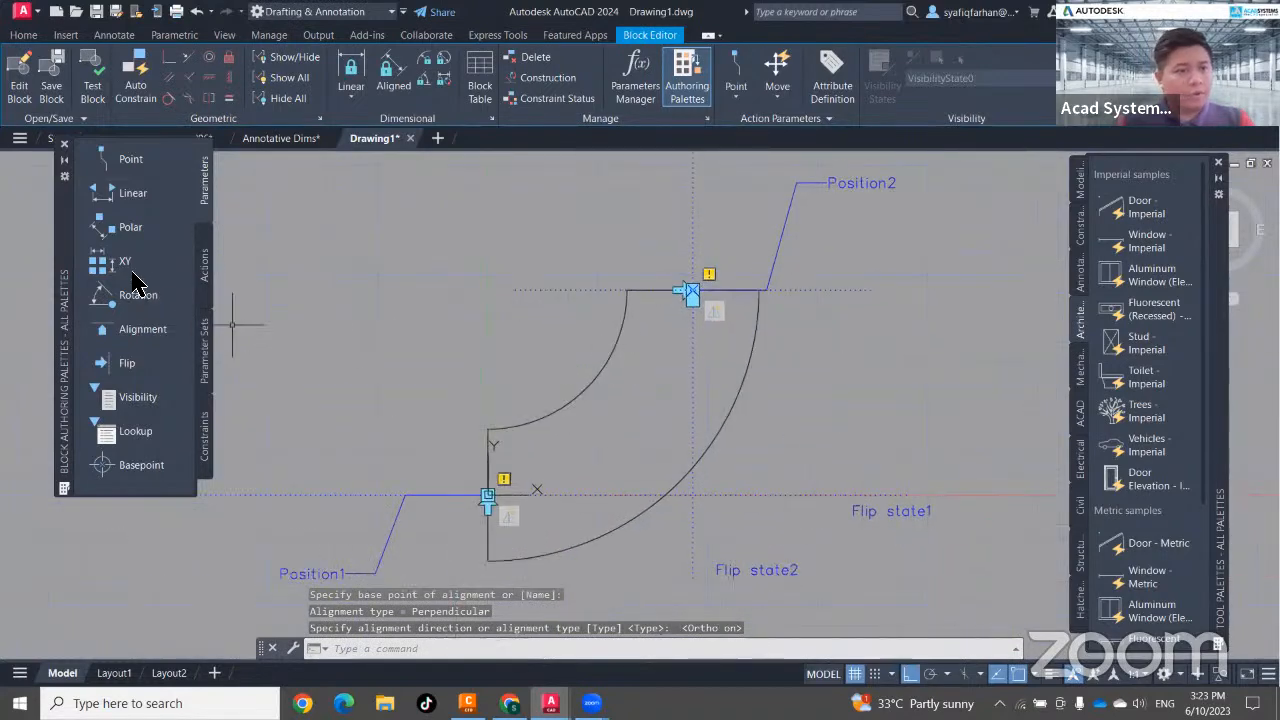
{"action": "left_click", "coordinate": [145, 329]}
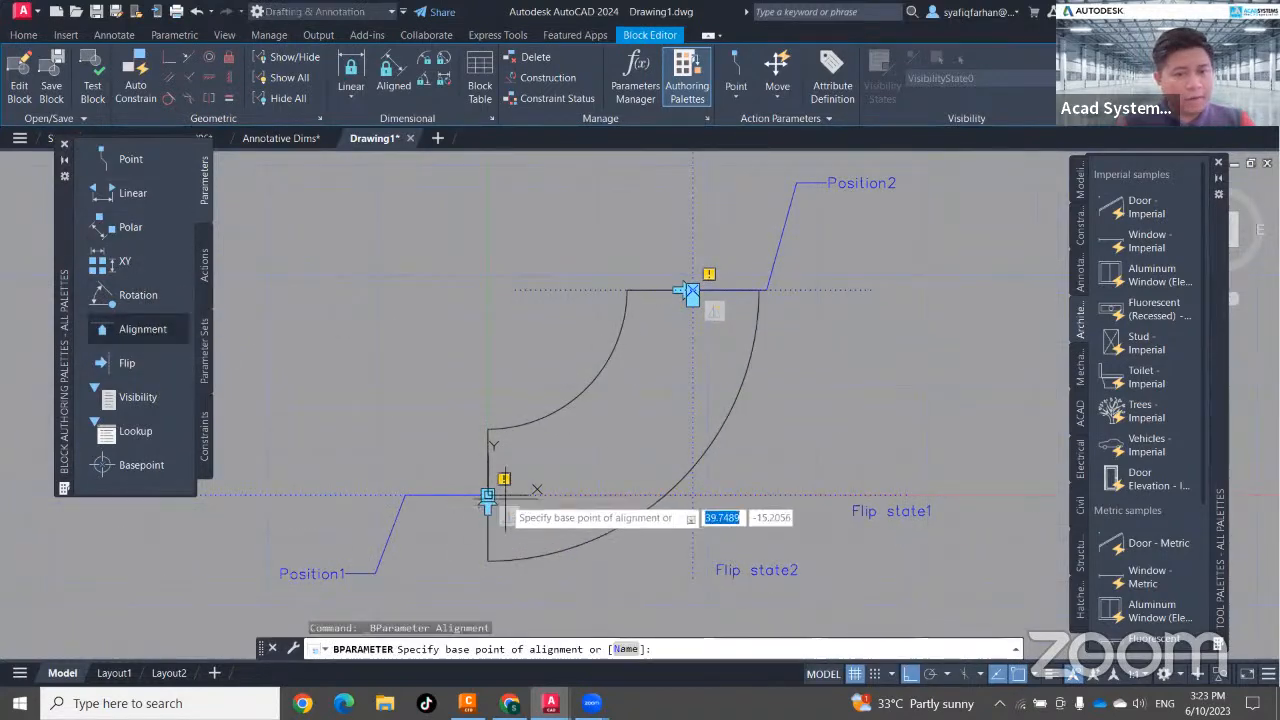
{"action": "left_click", "coordinate": [487, 496]}
{"action": "left_click", "coordinate": [491, 366]}
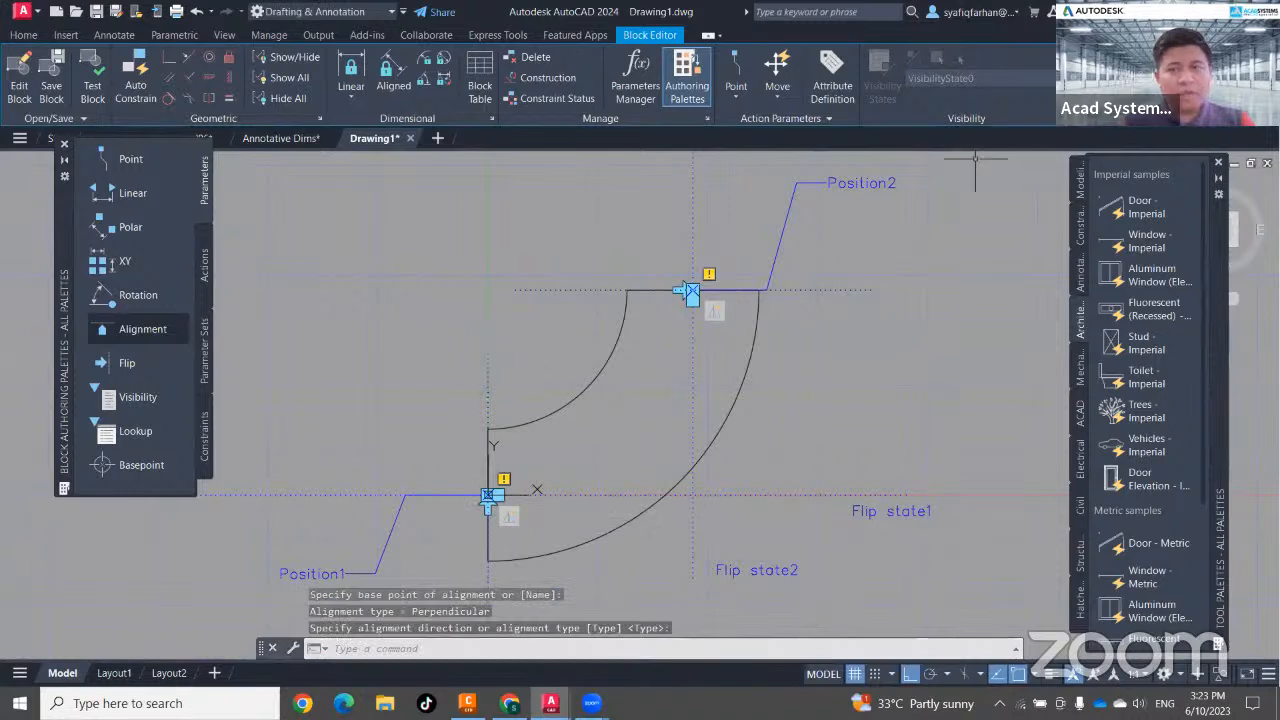
{"action": "left_click", "coordinate": [1090, 78]}
{"action": "left_click", "coordinate": [608, 331]}
Draw a slanted test line in the empty space beyond the duct and elbow.
{"action": "scroll", "coordinate": [628, 370], "scroll_direction": "down", "scroll_amount": 2}
{"action": "middle_click_drag", "start_coordinate": [802, 417], "coordinate": [490, 477]}
{"action": "type", "text": "l"}
{"action": "key", "text": "Return"}
{"action": "left_click", "coordinate": [412, 478]}
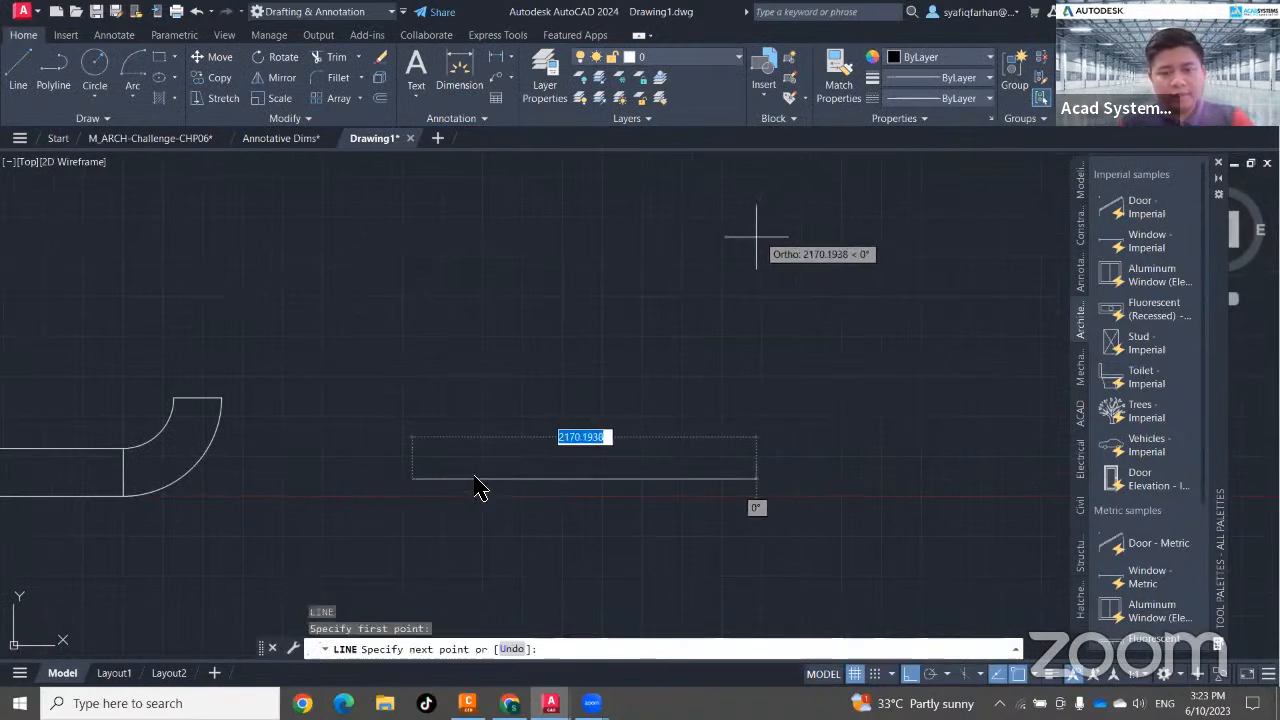
{"action": "key", "text": "F8"}
{"action": "left_click", "coordinate": [750, 288]}
{"action": "key", "text": "Escape"}
{"action": "key", "text": "Escape"}
{"action": "middle_click_drag", "start_coordinate": [582, 414], "coordinate": [534, 434]}
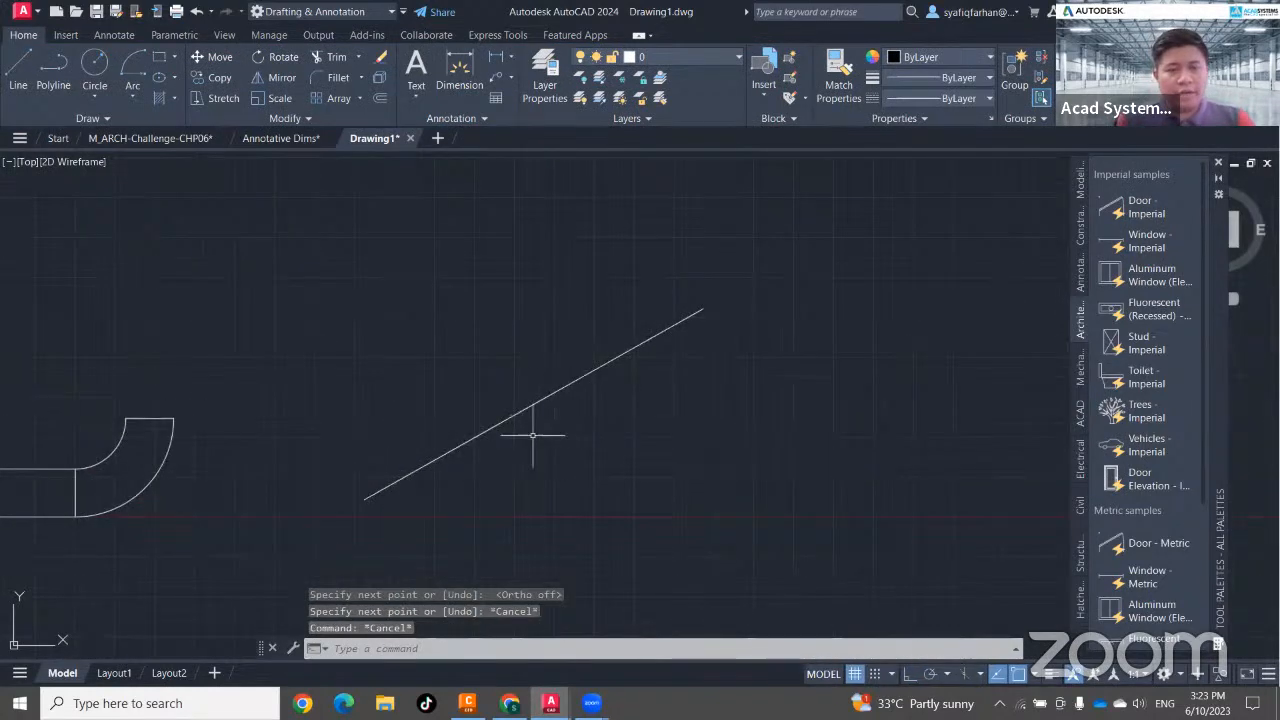
{"action": "middle_click_drag", "start_coordinate": [662, 410], "coordinate": [674, 430]}
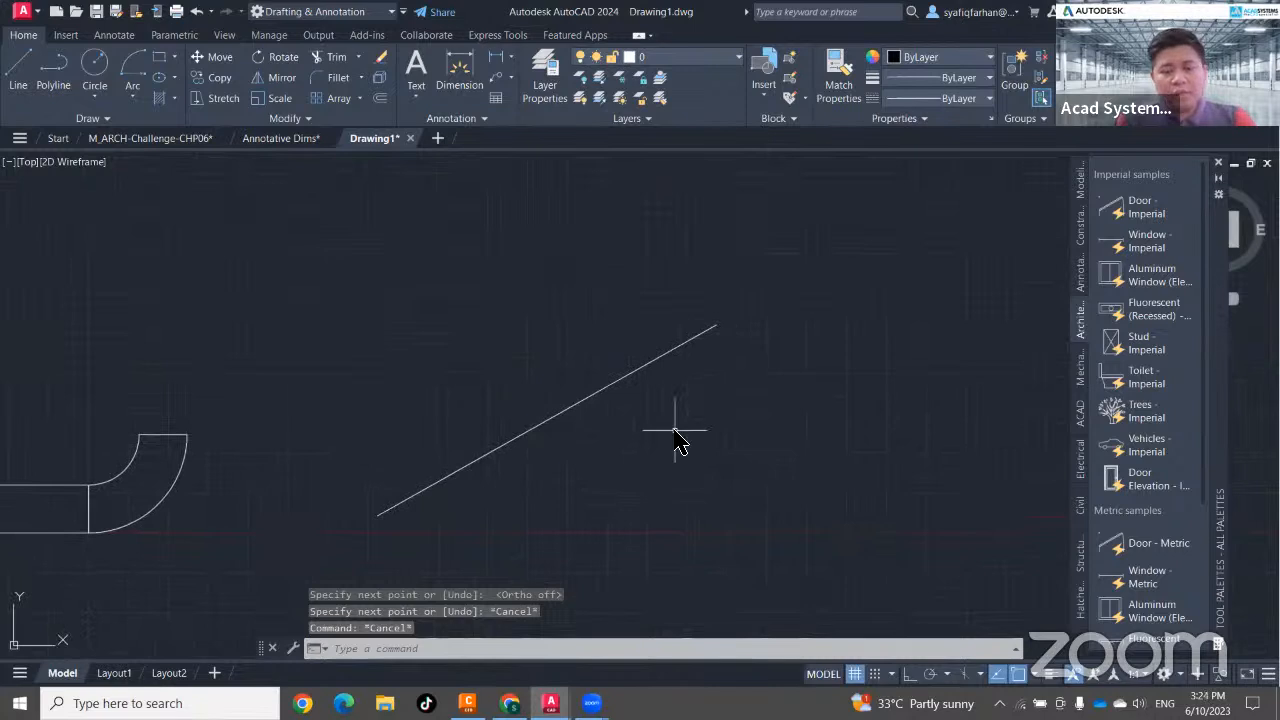
Insert the Elbow block, preview its alignment against the slanted line, and place it on the existing elbow's upper end.
{"action": "type", "text": "i"}
{"action": "key", "text": "Return"}
{"action": "left_click", "coordinate": [998, 312]}
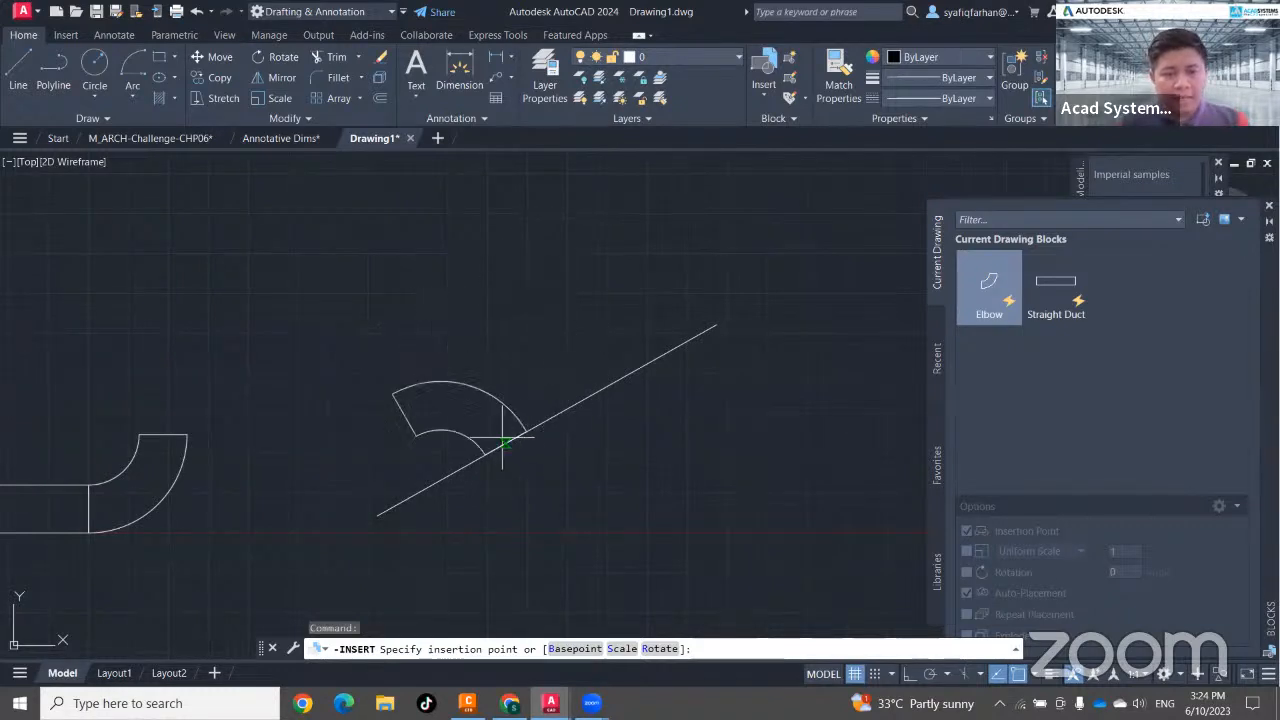
{"action": "mouse_move", "coordinate": [409, 378]}
{"action": "middle_mouse_down"}
{"action": "mouse_move", "coordinate": [505, 363]}
{"action": "mouse_move", "coordinate": [503, 342]}
{"action": "middle_mouse_up"}
{"action": "middle_click_drag", "start_coordinate": [277, 371], "coordinate": [466, 409]}
{"action": "scroll", "coordinate": [465, 408], "scroll_direction": "up", "scroll_amount": 2}
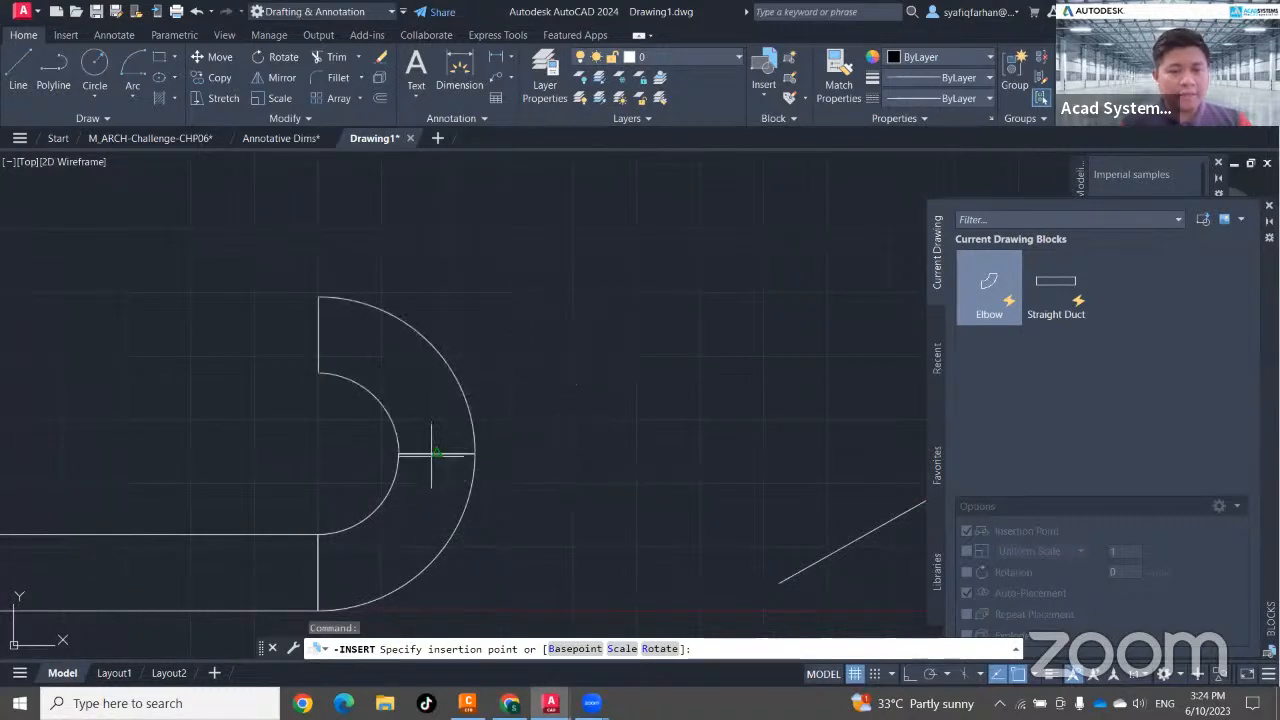
{"action": "left_click", "coordinate": [430, 445]}
Select the newly placed elbow and examine its overlapping alignment and flip grips at both ends, and clear the selection.
{"action": "left_click", "coordinate": [458, 368]}
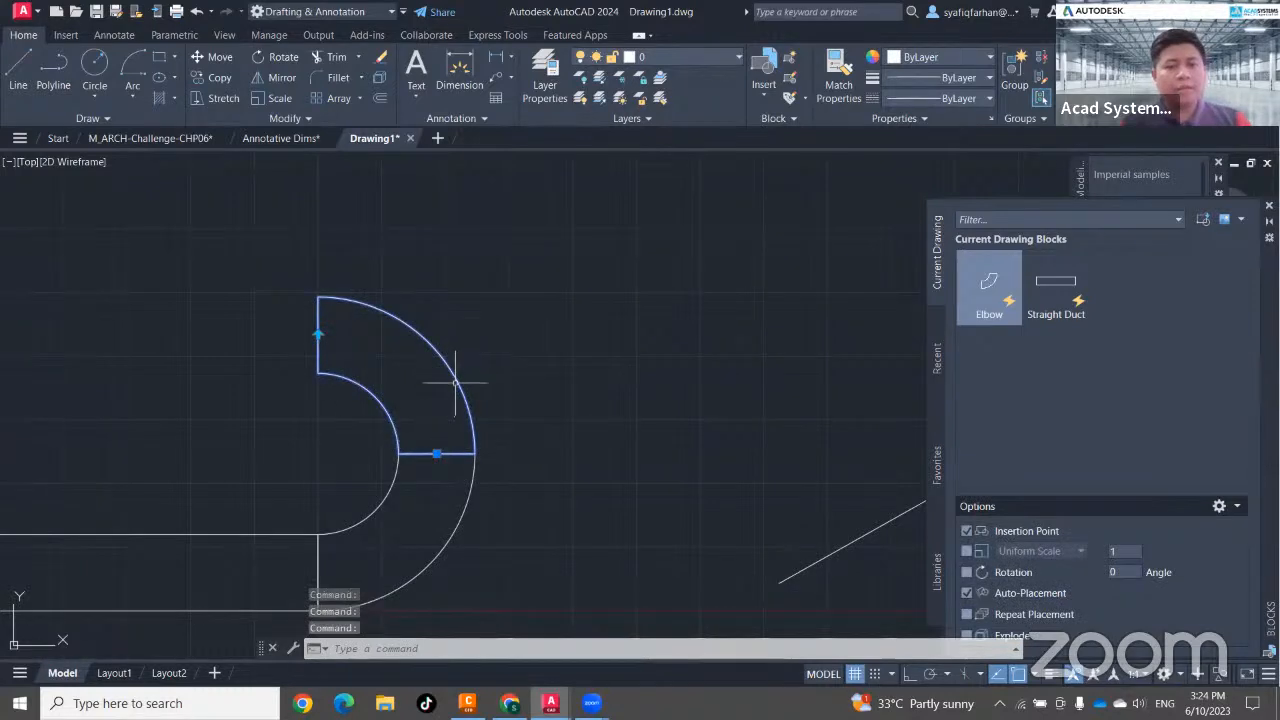
{"action": "key", "text": "Escape"}
{"action": "key", "text": "Escape"}
{"action": "left_click", "coordinate": [443, 384]}
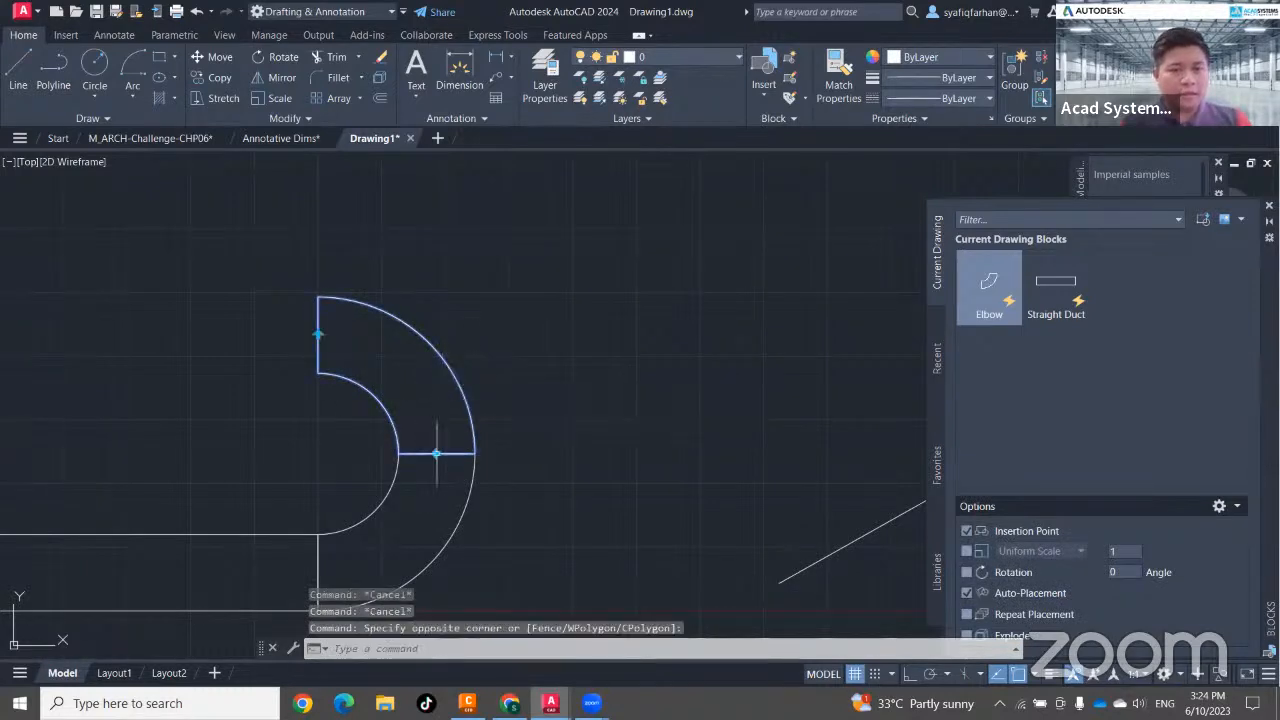
{"action": "scroll", "coordinate": [457, 434], "scroll_direction": "up", "scroll_amount": 8}
{"action": "scroll", "coordinate": [447, 476], "scroll_direction": "up", "scroll_amount": 5}
{"action": "scroll", "coordinate": [566, 453], "scroll_direction": "down", "scroll_amount": 7}
{"action": "scroll", "coordinate": [600, 420], "scroll_direction": "down", "scroll_amount": 5}
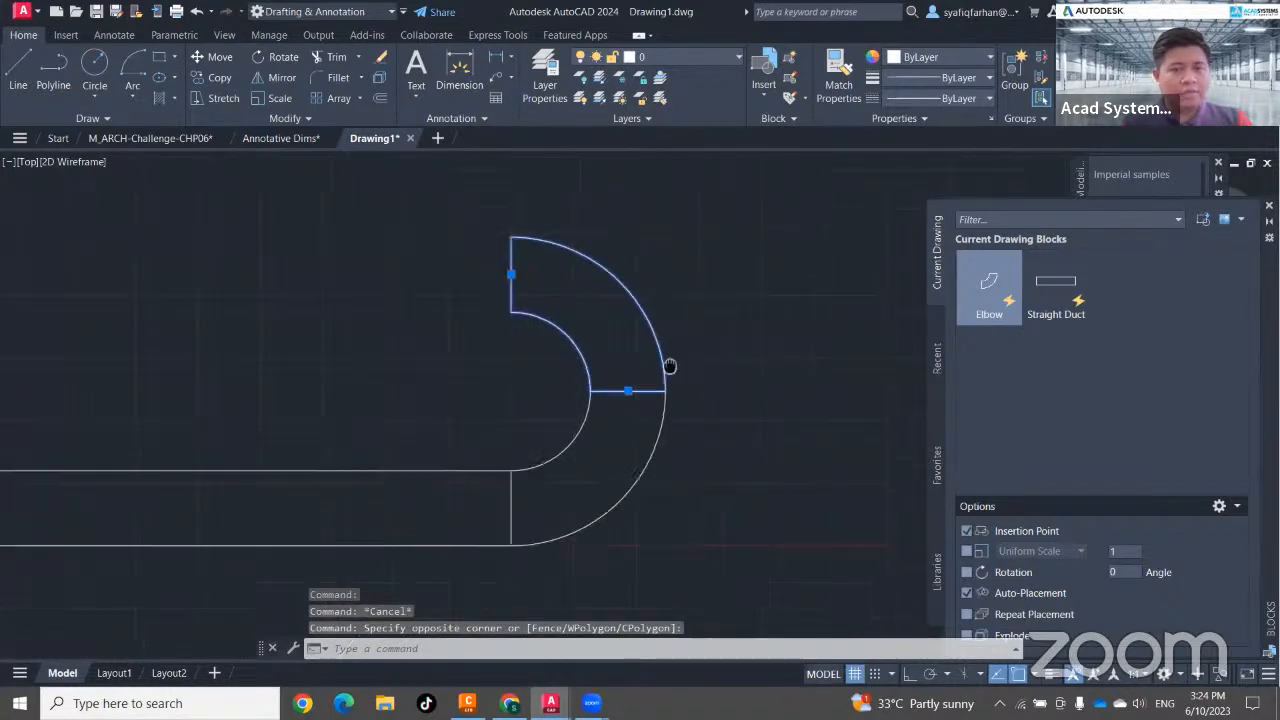
{"action": "key", "text": "Escape"}
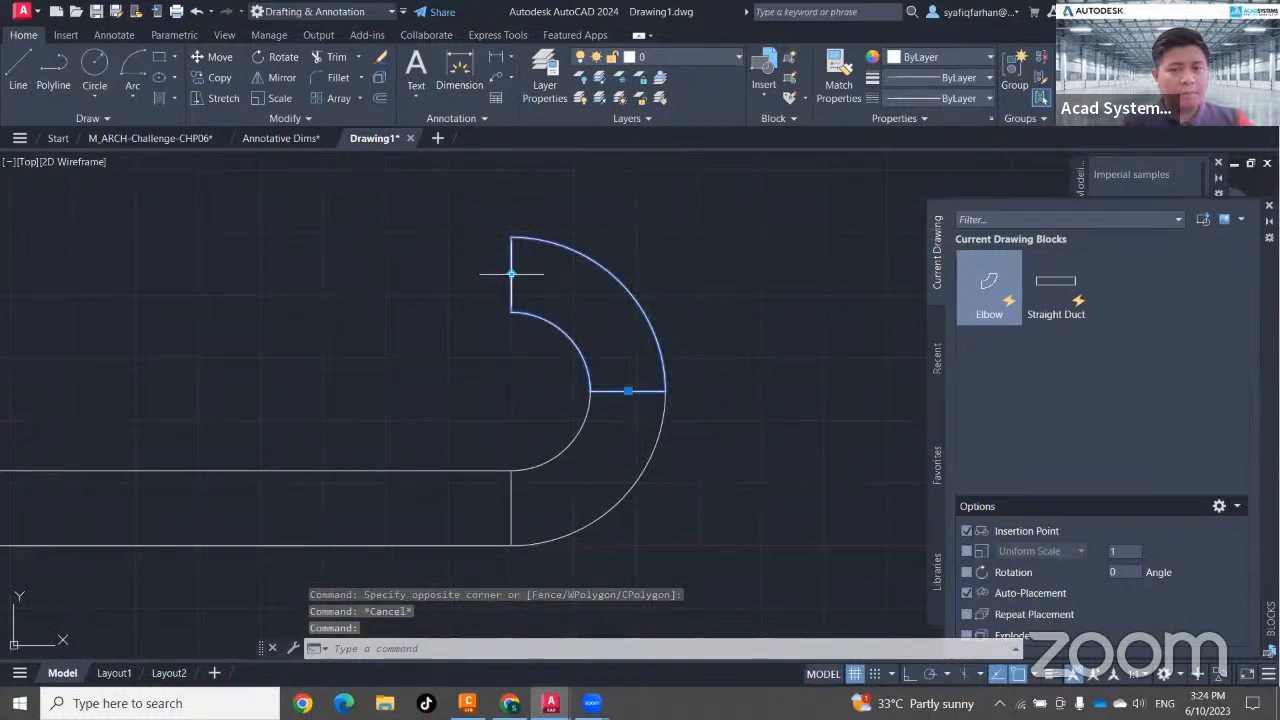
{"action": "key", "text": "Escape"}
{"action": "left_click", "coordinate": [594, 294]}
{"action": "scroll", "coordinate": [610, 340], "scroll_direction": "down", "scroll_amount": 2}
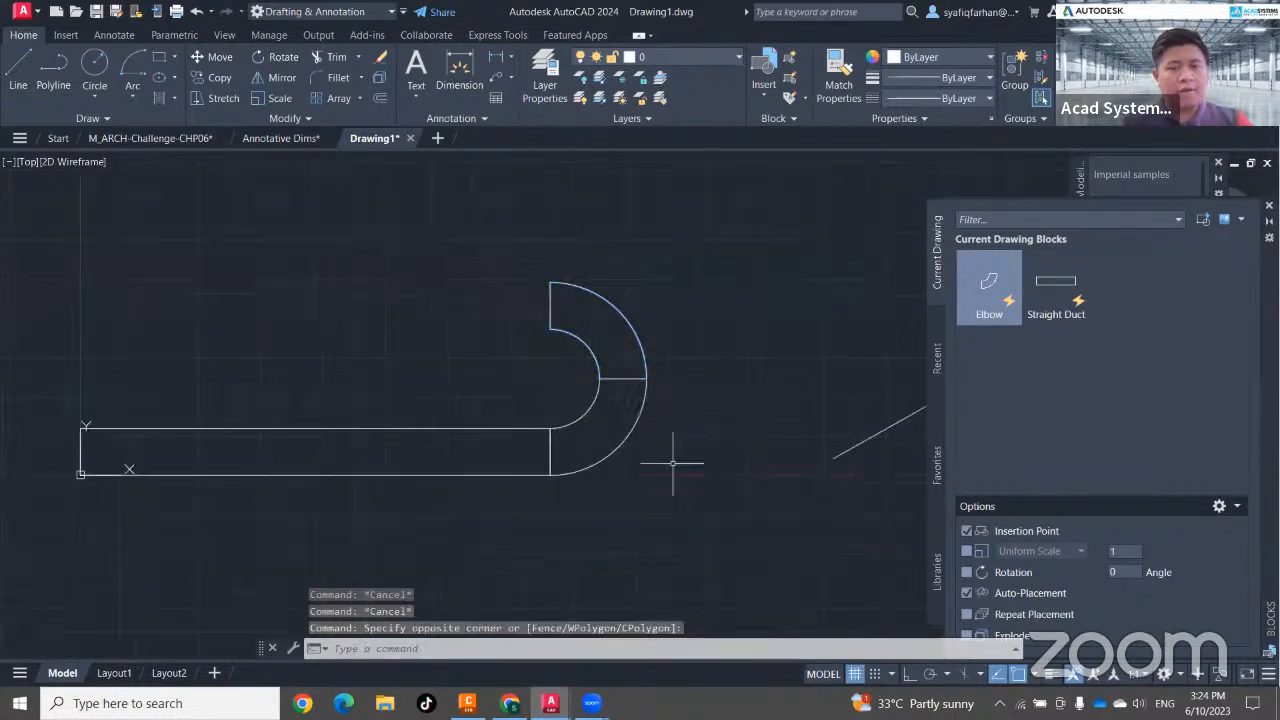
{"action": "key", "text": "Escape"}
Check the grips of the lower elbow and open its Elbow block for block editing.
{"action": "left_click", "coordinate": [674, 466]}
{"action": "left_click", "coordinate": [610, 425]}
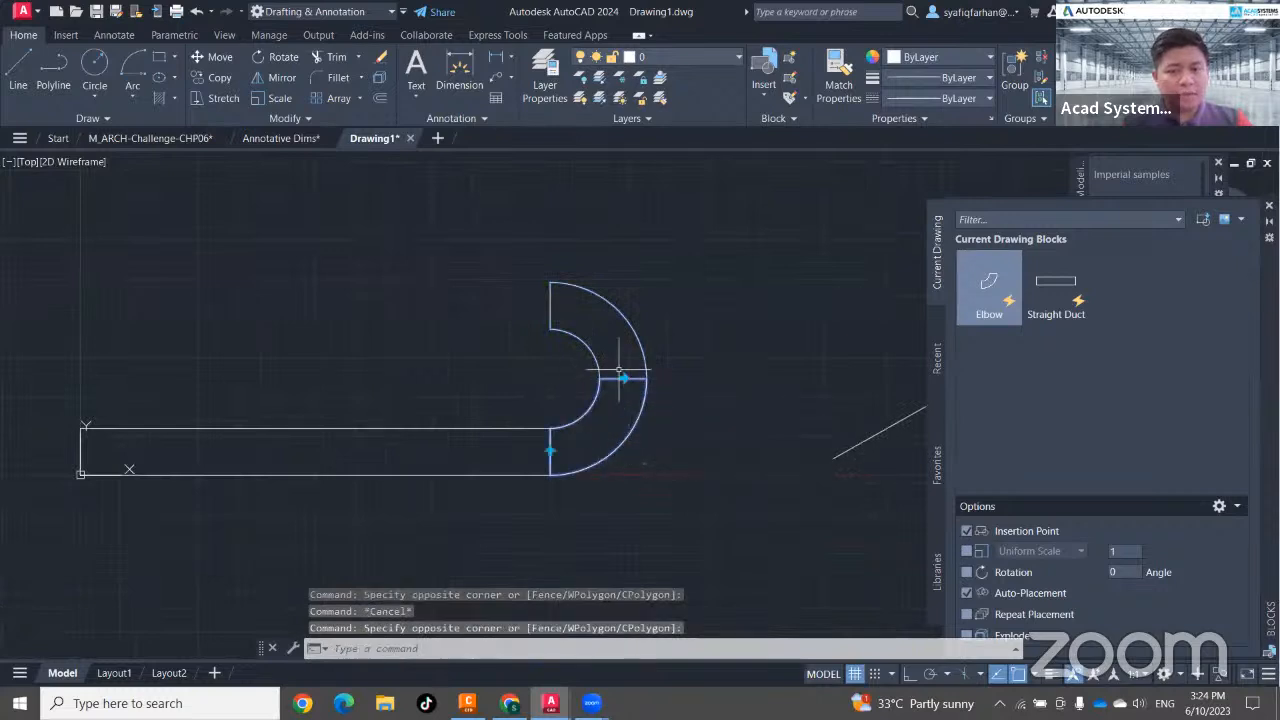
{"action": "key", "text": "Escape"}
{"action": "key", "text": "Escape"}
{"action": "left_click", "coordinate": [652, 438]}
{"action": "left_click", "coordinate": [631, 421]}
{"action": "right_click", "coordinate": [630, 421]}
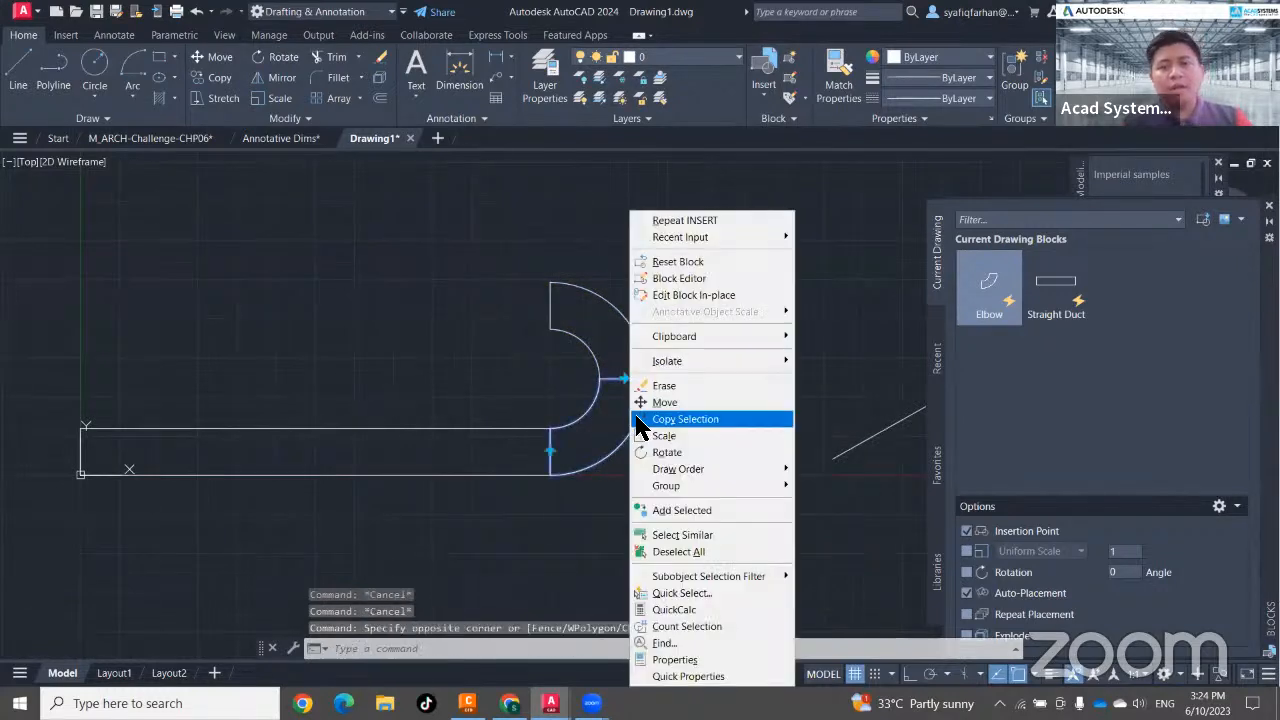
{"action": "left_click", "coordinate": [683, 280]}
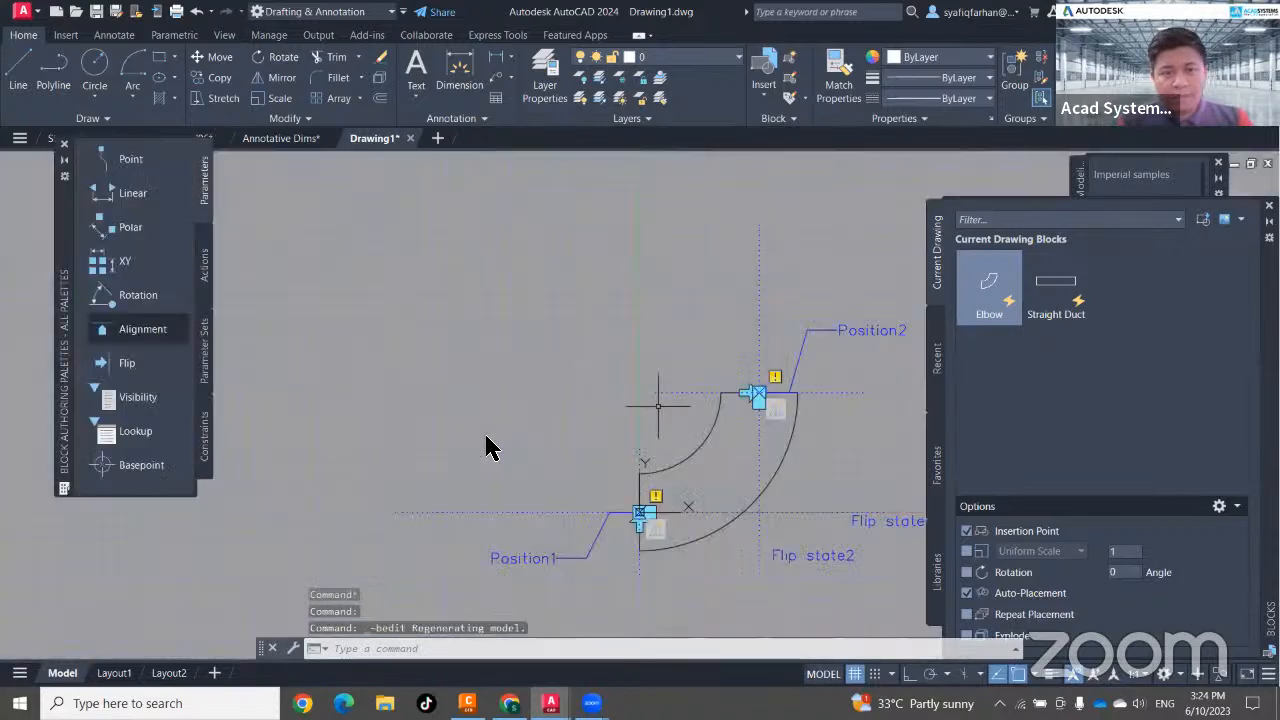
Move the alignment parameter at the elbow's lower end 150 units down onto the outer arc's endpoint.
{"action": "middle_click_drag", "start_coordinate": [684, 629], "coordinate": [627, 566]}
{"action": "scroll", "coordinate": [630, 566], "scroll_direction": "up", "scroll_amount": 2}
{"action": "left_click", "coordinate": [586, 486]}
{"action": "left_click", "coordinate": [574, 488]}
{"action": "left_click", "coordinate": [575, 476]}
{"action": "left_click", "coordinate": [535, 467]}
{"action": "type", "text": "m"}
{"action": "key", "text": "Return"}
{"action": "scroll", "coordinate": [538, 416], "scroll_direction": "up", "scroll_amount": 4}
{"action": "left_click", "coordinate": [558, 318]}
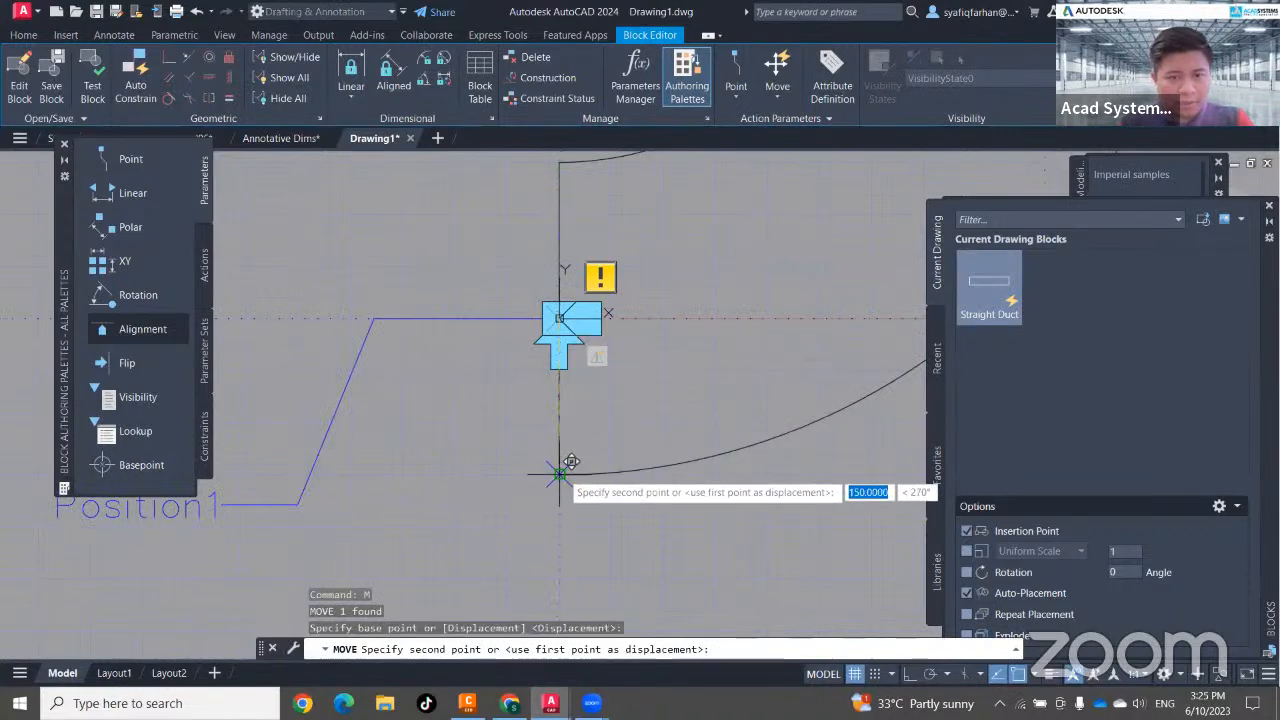
{"action": "left_click", "coordinate": [560, 473]}
{"action": "key", "text": "Escape"}
Move the alignment parameter at the elbow's upper end onto the inner arc's endpoint, and save and close the block.
{"action": "scroll", "coordinate": [588, 472], "scroll_direction": "down", "scroll_amount": 4}
{"action": "middle_click_drag", "start_coordinate": [746, 259], "coordinate": [547, 382]}
{"action": "scroll", "coordinate": [555, 373], "scroll_direction": "up", "scroll_amount": 2}
{"action": "left_click", "coordinate": [781, 356]}
{"action": "left_click", "coordinate": [751, 286]}
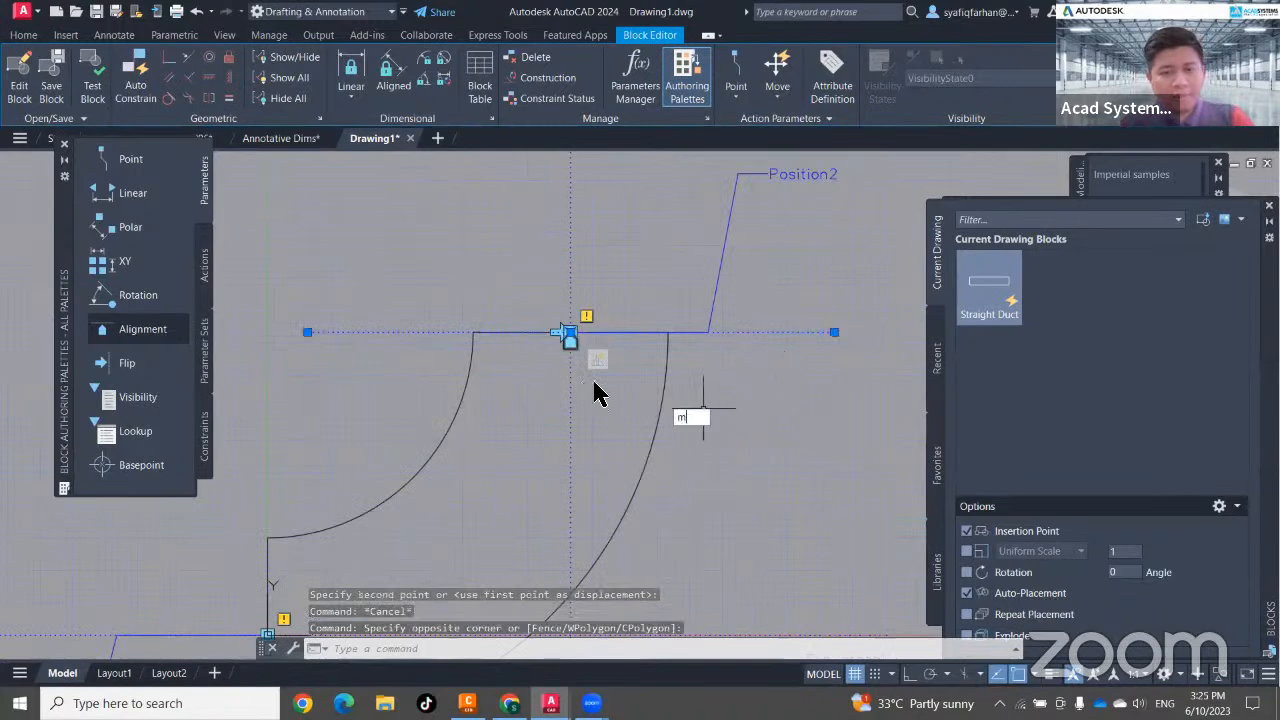
{"action": "type", "text": "m"}
{"action": "key", "text": "Return"}
{"action": "left_click", "coordinate": [566, 333]}
{"action": "left_click", "coordinate": [473, 333]}
{"action": "key", "text": "Escape"}
{"action": "key", "text": "Escape"}
{"action": "key", "text": "Escape"}
{"action": "scroll", "coordinate": [794, 381], "scroll_direction": "down", "scroll_amount": 2}
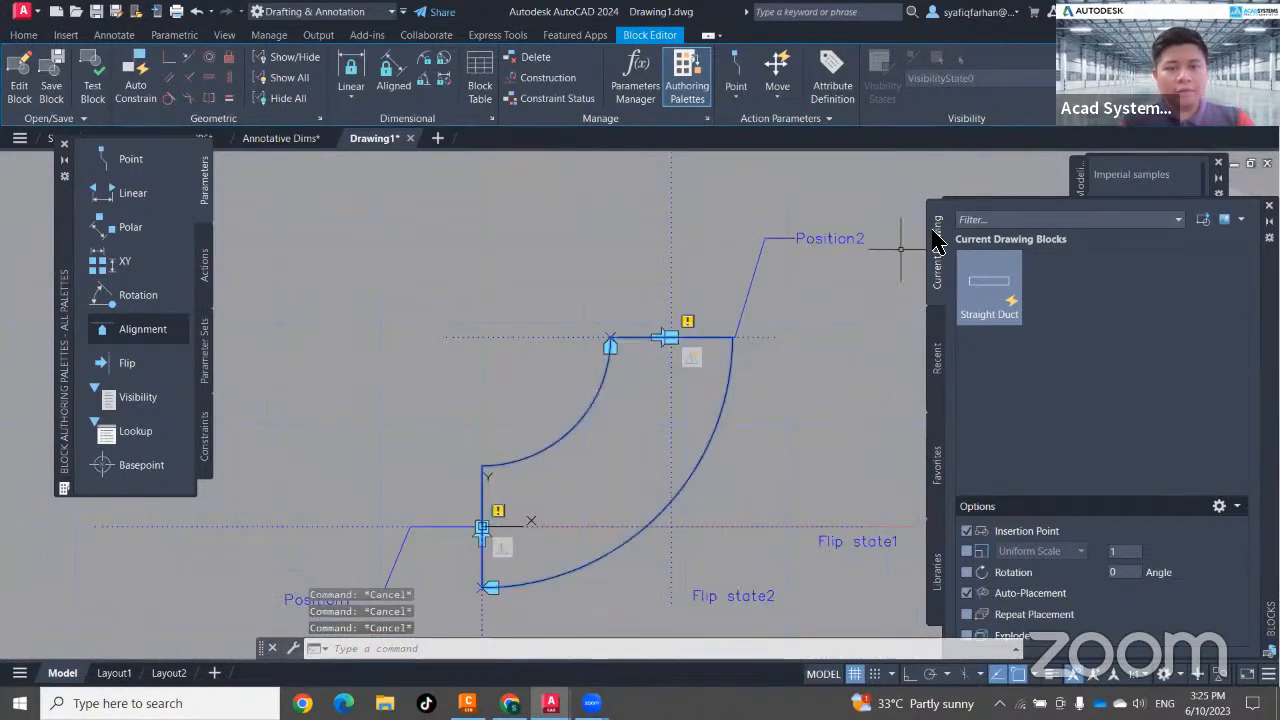
{"action": "left_click", "coordinate": [626, 329]}
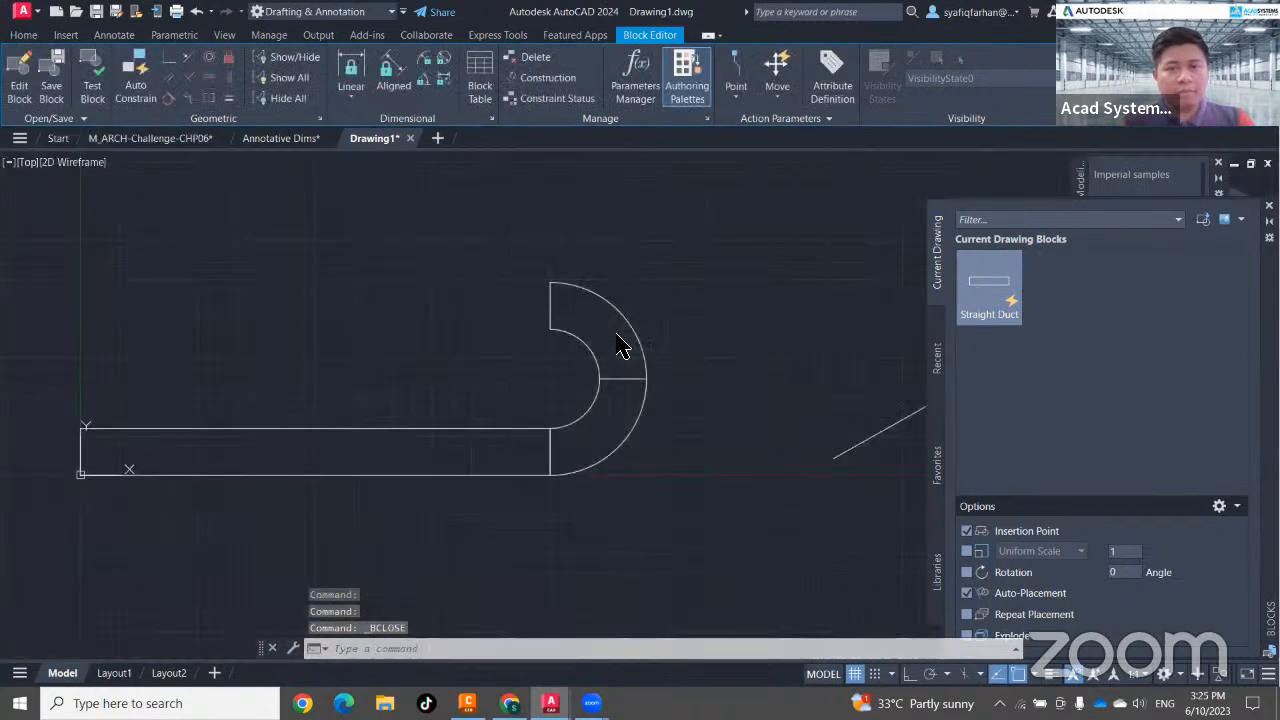
Flip the upper elbow with the flip grip at the joint between both elbows, and clear the selection.
{"action": "left_click", "coordinate": [656, 322]}
{"action": "left_click", "coordinate": [606, 346]}
{"action": "scroll", "coordinate": [631, 395], "scroll_direction": "up", "scroll_amount": 2}
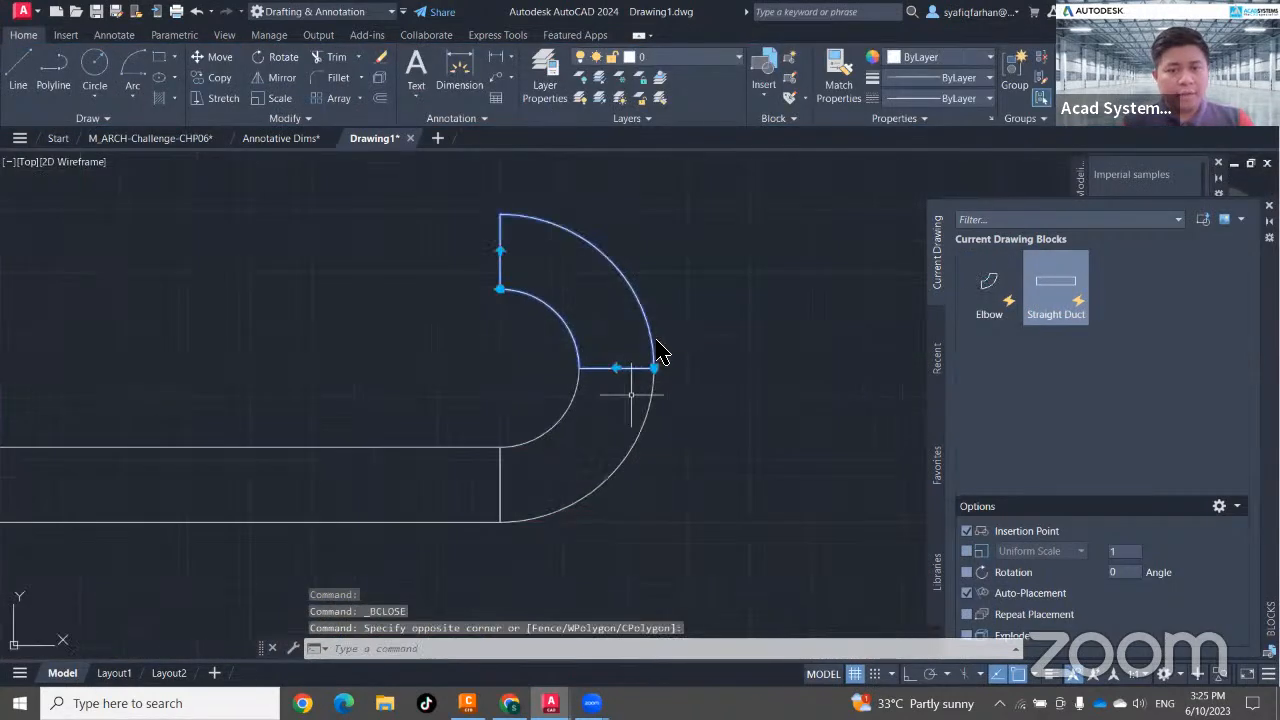
{"action": "left_click", "coordinate": [616, 368]}
{"action": "key", "text": "Escape"}
{"action": "key", "text": "Escape"}
Copy the straight duct from its lower start corner to the lower corner of the upper elbow's open end.
{"action": "scroll", "coordinate": [714, 392], "scroll_direction": "down", "scroll_amount": 2}
{"action": "middle_click_drag", "start_coordinate": [714, 395], "coordinate": [663, 395]}
{"action": "left_click", "coordinate": [417, 487]}
{"action": "left_click", "coordinate": [380, 413]}
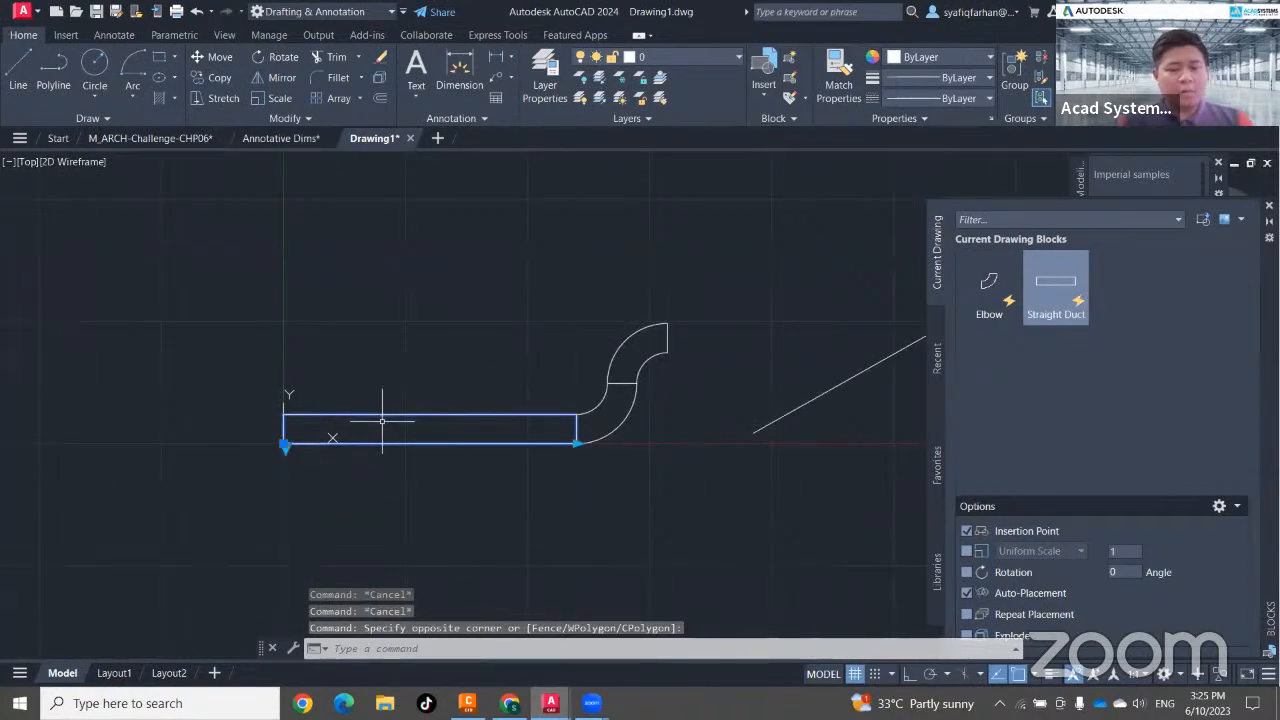
{"action": "type", "text": "co"}
{"action": "key", "text": "Return"}
{"action": "left_click", "coordinate": [284, 443]}
{"action": "middle_click_drag", "start_coordinate": [631, 432], "coordinate": [476, 515]}
{"action": "left_click", "coordinate": [512, 436]}
{"action": "key", "text": "Escape"}
{"action": "key", "text": "Escape"}
Shorten the copied straight duct by pulling its stretch grip back toward the elbow.
{"action": "left_click", "coordinate": [556, 449]}
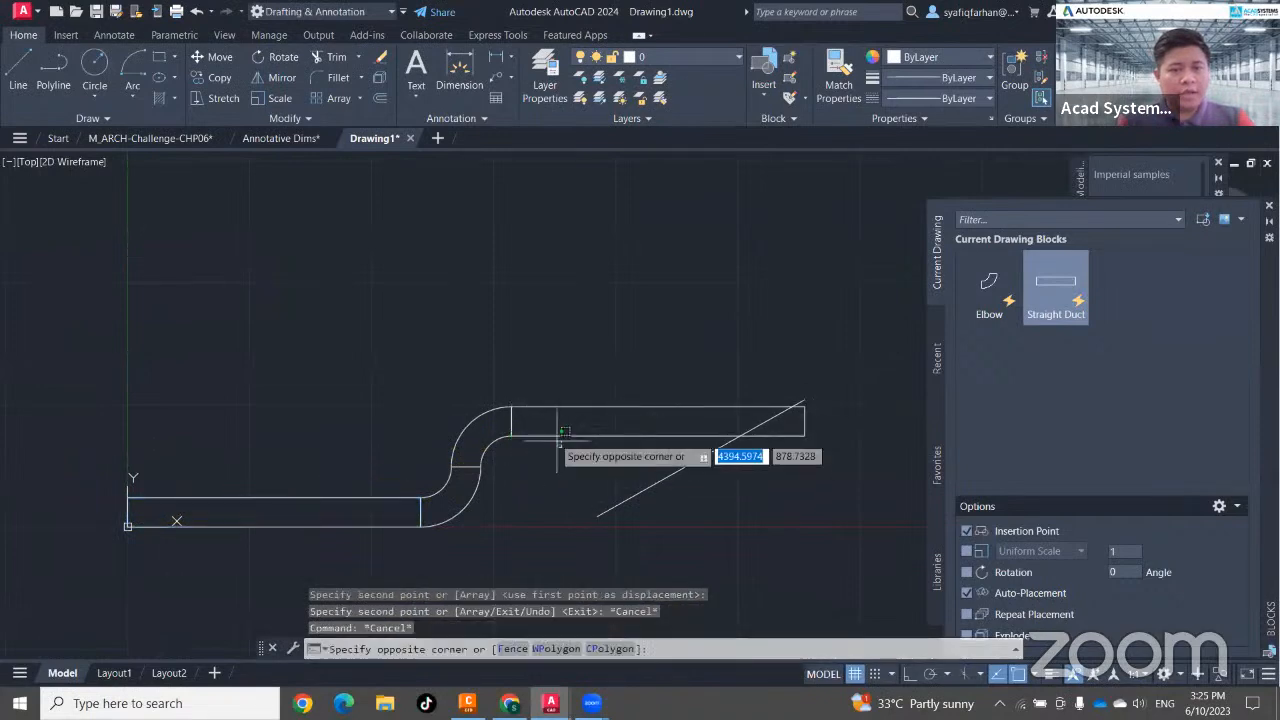
{"action": "left_click", "coordinate": [539, 416]}
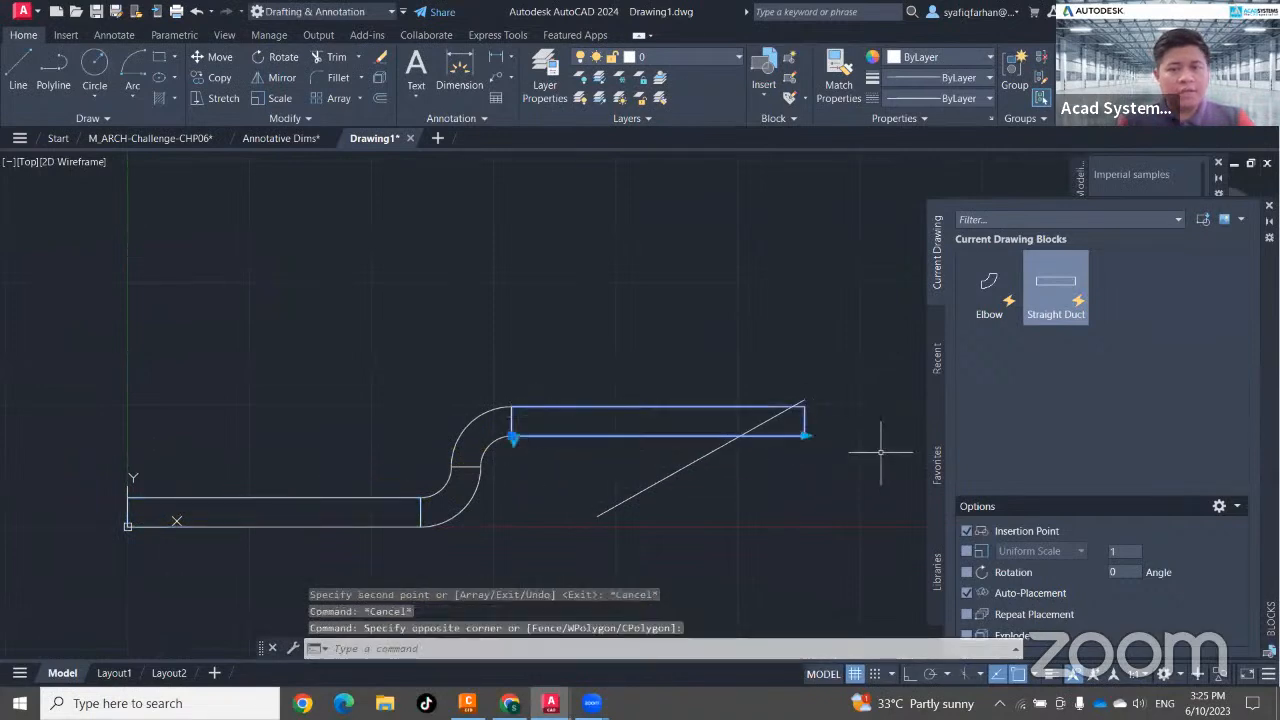
{"action": "left_click", "coordinate": [805, 436]}
{"action": "left_click", "coordinate": [600, 436]}
{"action": "key", "text": "Escape"}
{"action": "key", "text": "Escape"}
Delete the slanted test line.
{"action": "left_click", "coordinate": [661, 502]}
{"action": "left_click", "coordinate": [612, 477]}
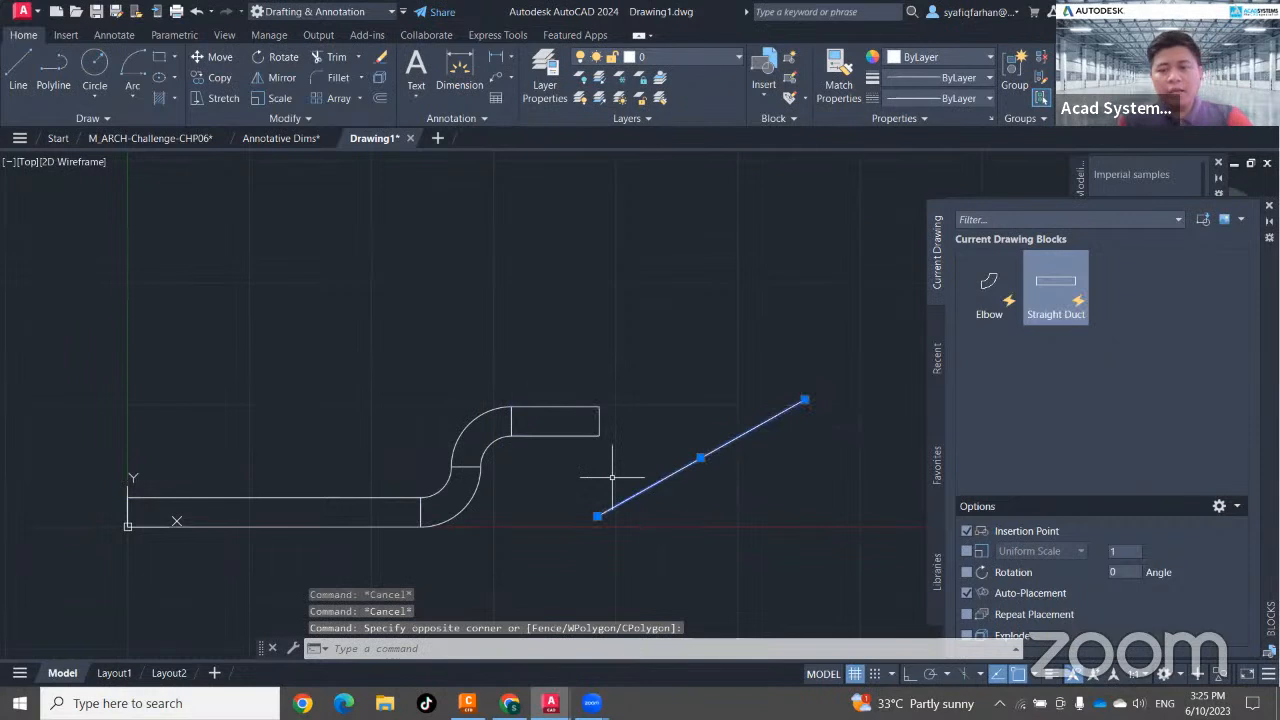
{"action": "key", "text": "Delete"}
Insert the Elbow block from the current drawing at the open end of the shortened duct.
{"action": "scroll", "coordinate": [613, 490], "scroll_direction": "up", "scroll_amount": 2}
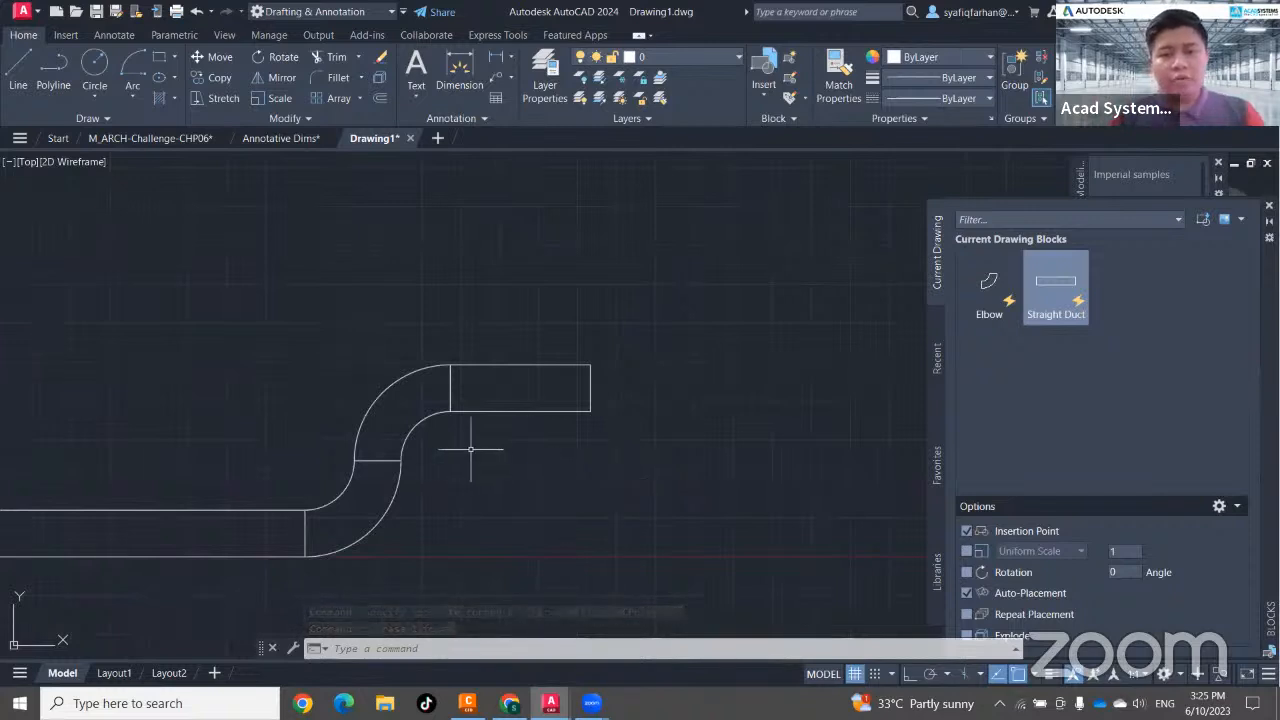
{"action": "left_click", "coordinate": [989, 290]}
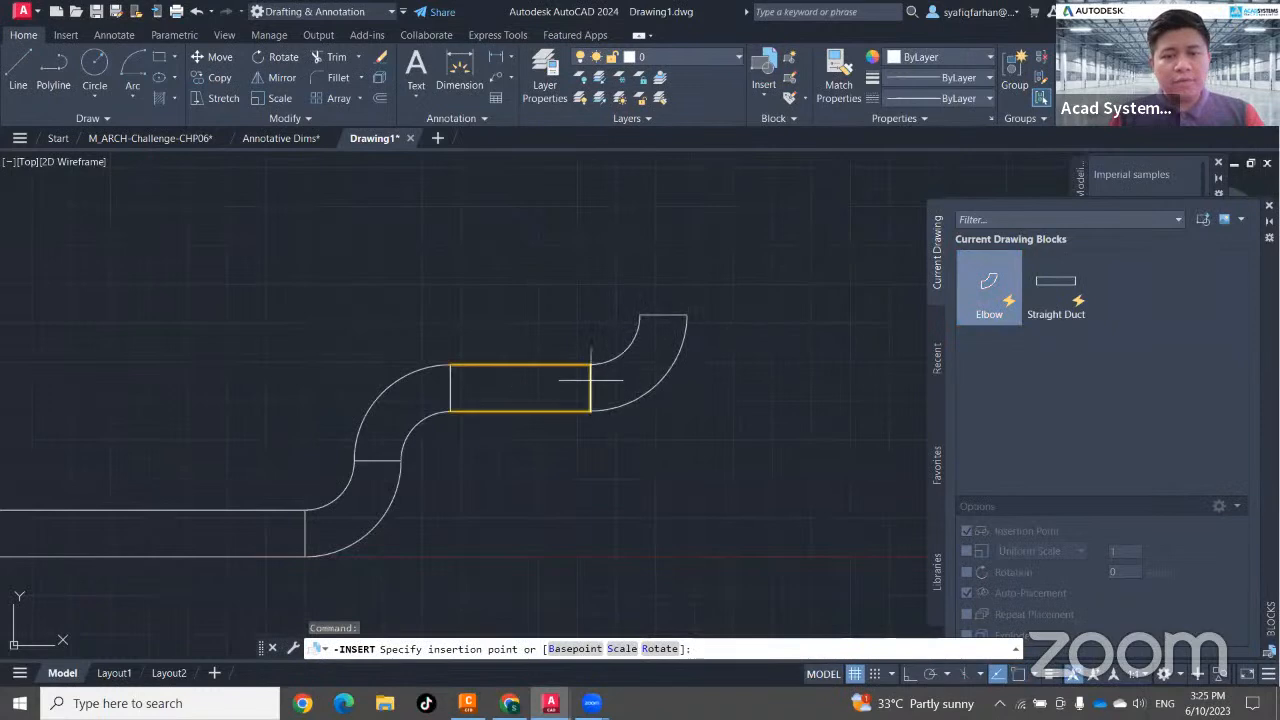
{"action": "left_click", "coordinate": [591, 380]}
Copy the shortened duct from its lower start corner to the outer corner of the new elbow's open end.
{"action": "left_click", "coordinate": [533, 437]}
{"action": "left_click", "coordinate": [513, 389]}
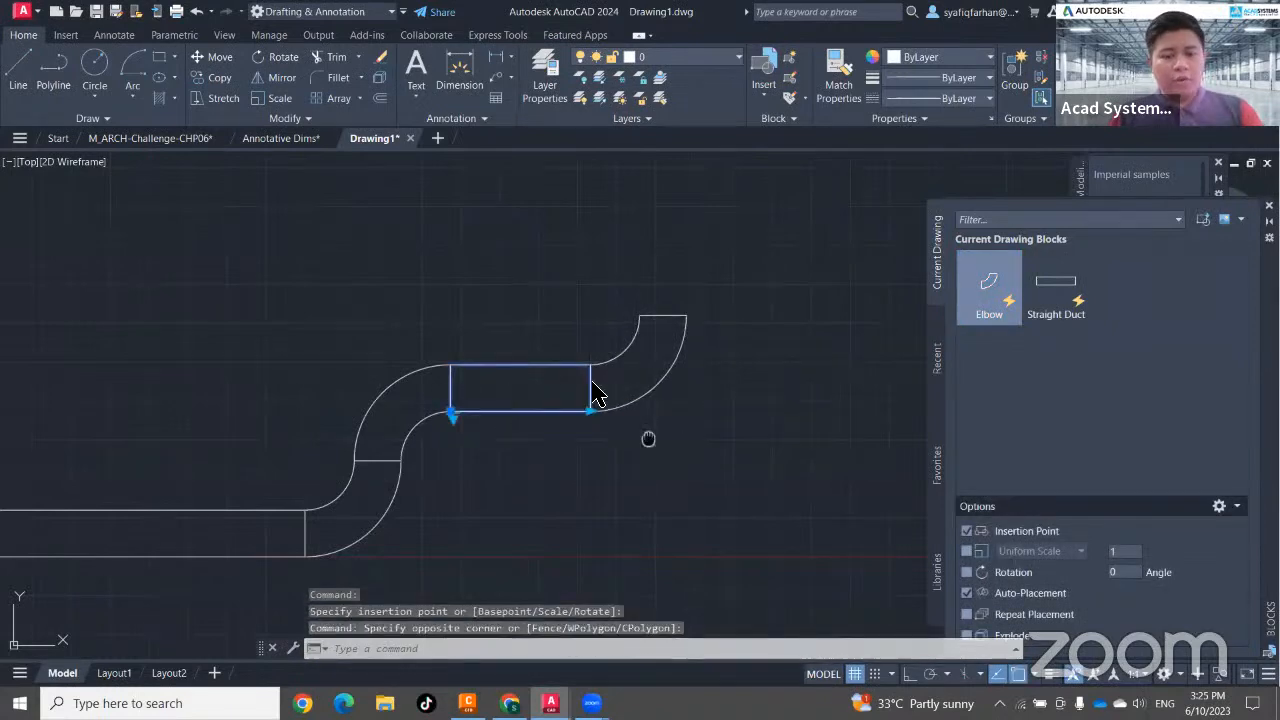
{"action": "middle_click_drag", "start_coordinate": [649, 437], "coordinate": [597, 509]}
{"action": "type", "text": "co"}
{"action": "key", "text": "Return"}
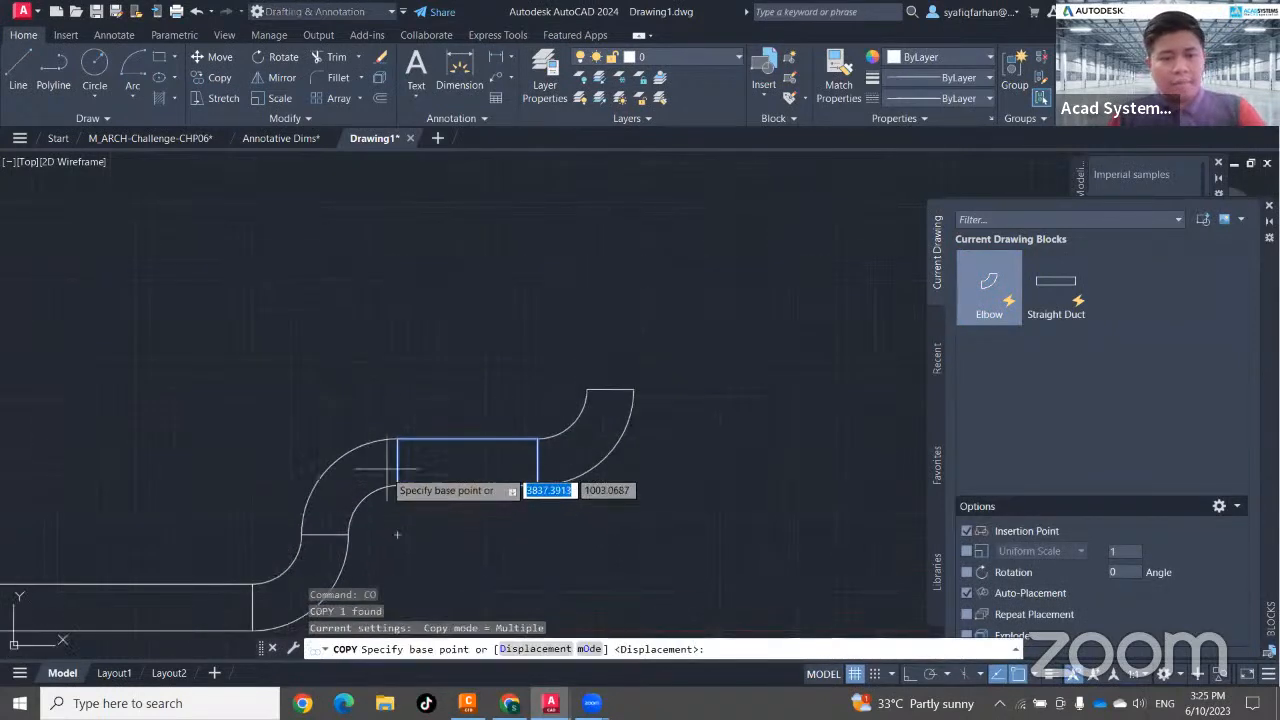
{"action": "left_click", "coordinate": [398, 485]}
{"action": "left_click", "coordinate": [634, 389]}
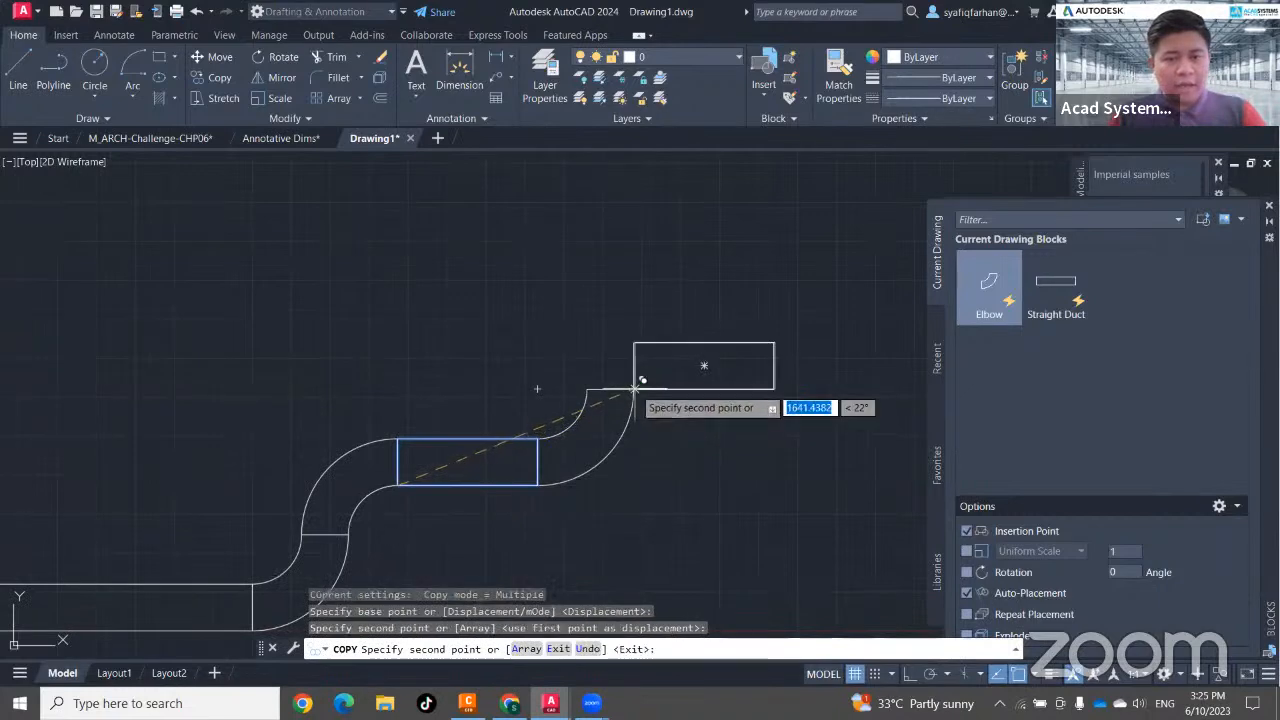
{"action": "key", "text": "Escape"}
Rotate the copied duct about the elbow's outer corner to an upright position that continues the run upward.
{"action": "left_click", "coordinate": [662, 385]}
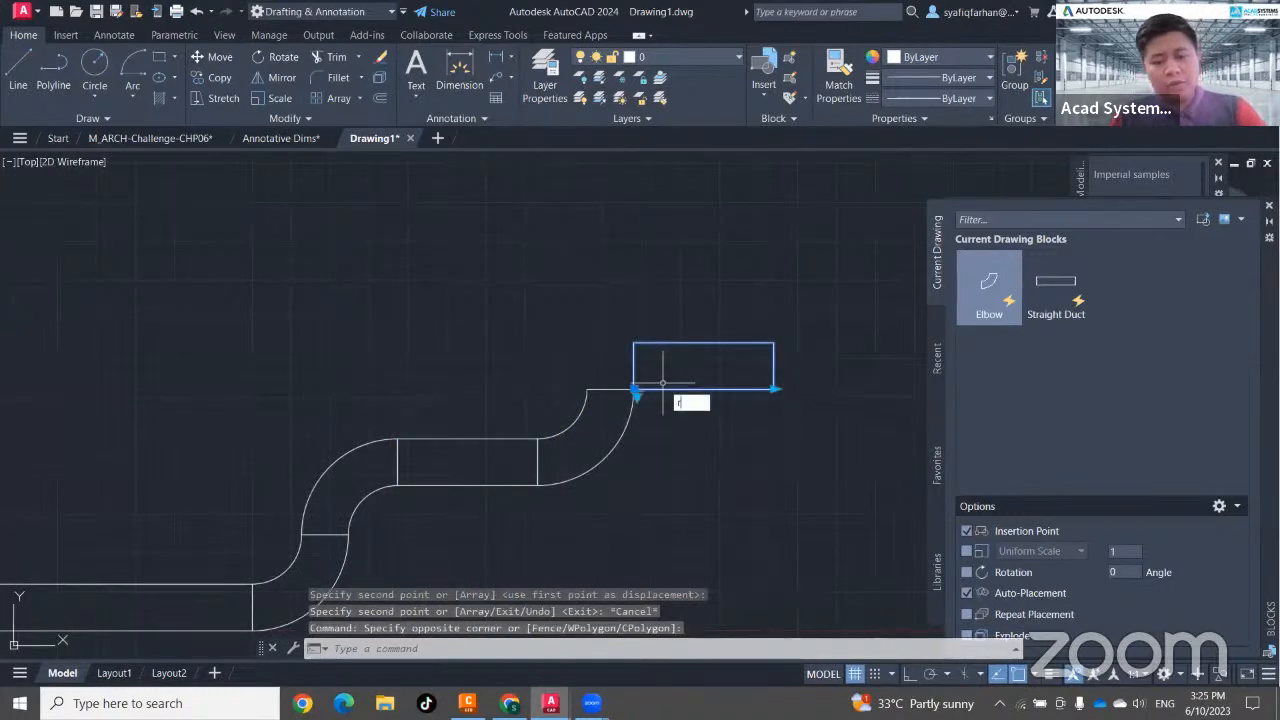
{"action": "type", "text": "ro"}
{"action": "key", "text": "Return"}
{"action": "left_click", "coordinate": [634, 389]}
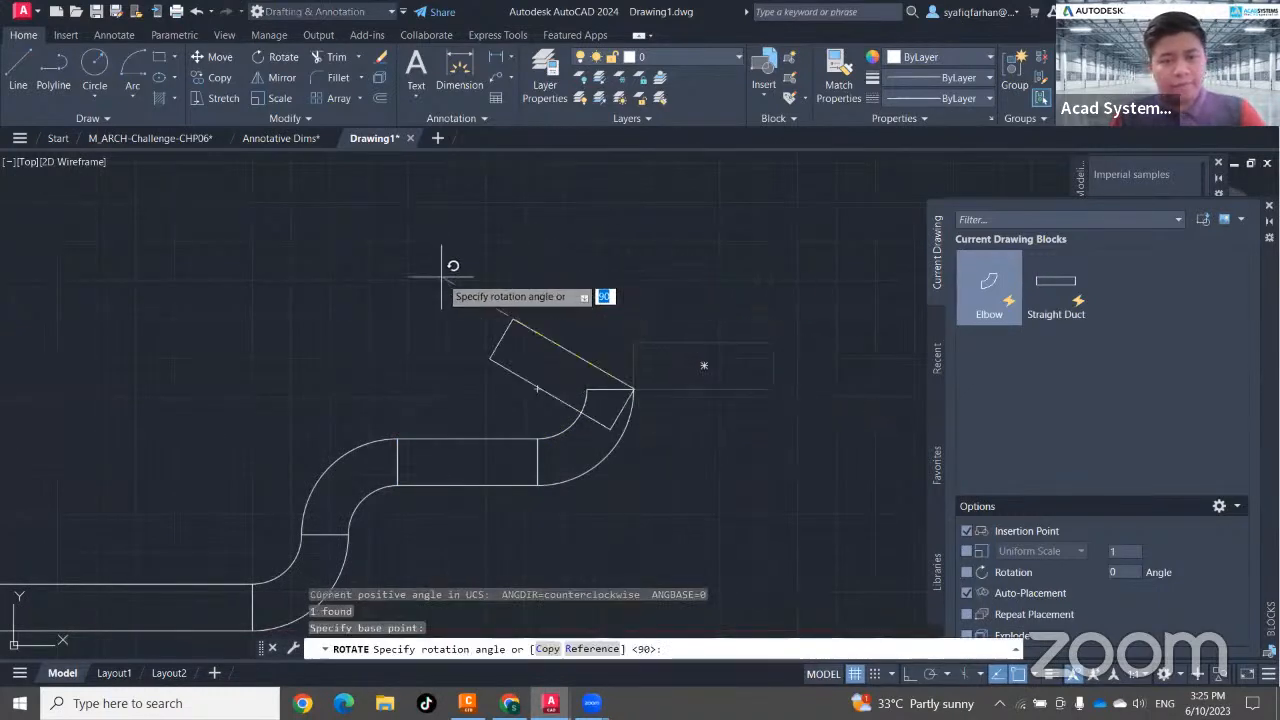
{"action": "key", "text": "F8"}
{"action": "left_click", "coordinate": [515, 239]}
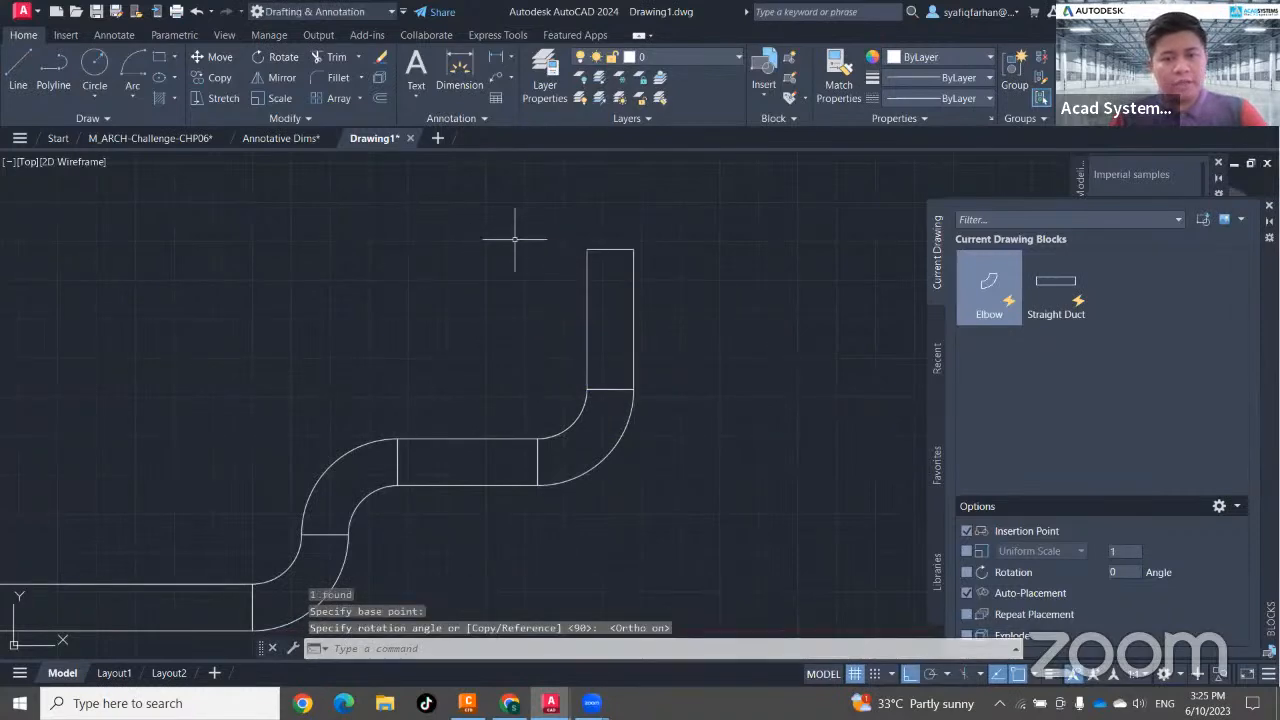
Lengthen the upright duct upward to about twice its length with its stretch grip.
{"action": "left_click", "coordinate": [643, 307]}
{"action": "left_click", "coordinate": [620, 294]}
{"action": "middle_click_drag", "start_coordinate": [620, 294], "coordinate": [605, 346]}
{"action": "left_click", "coordinate": [609, 334]}
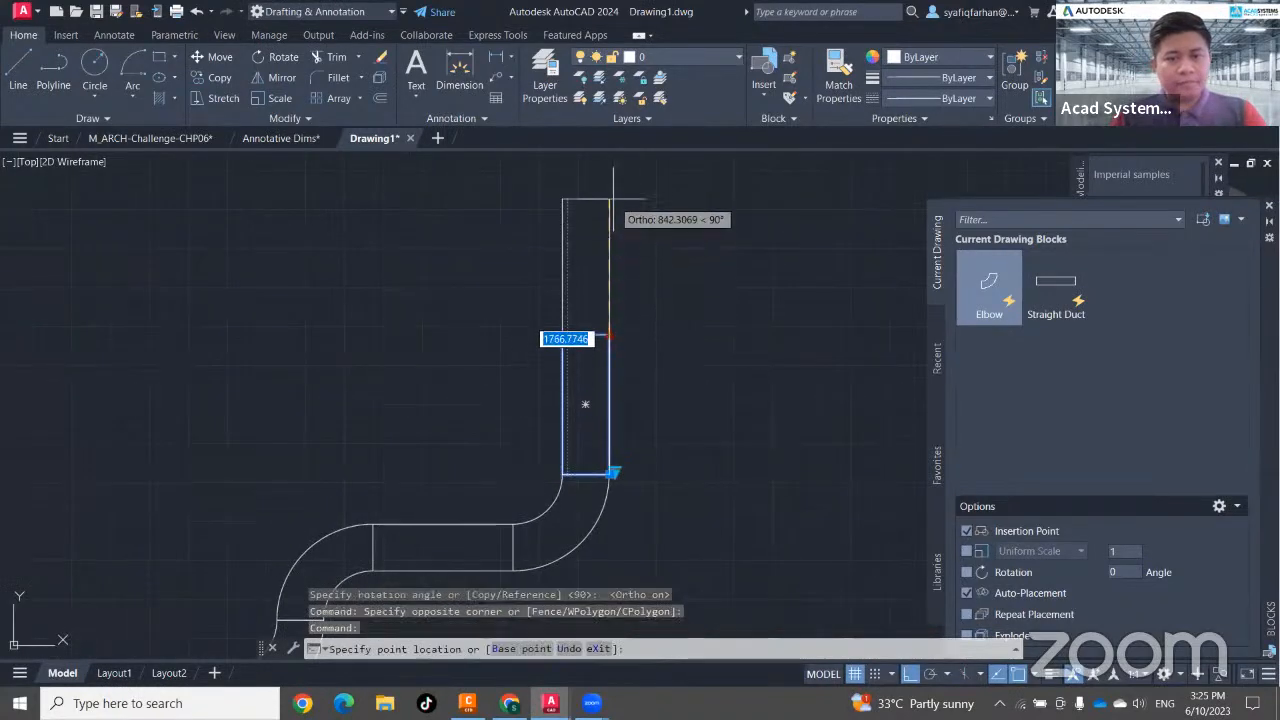
{"action": "left_click", "coordinate": [609, 194]}
{"action": "key", "text": "Escape"}
{"action": "key", "text": "Escape"}
{"action": "scroll", "coordinate": [700, 423], "scroll_direction": "down", "scroll_amount": 4}
{"action": "scroll", "coordinate": [705, 395], "scroll_direction": "up", "scroll_amount": 5}
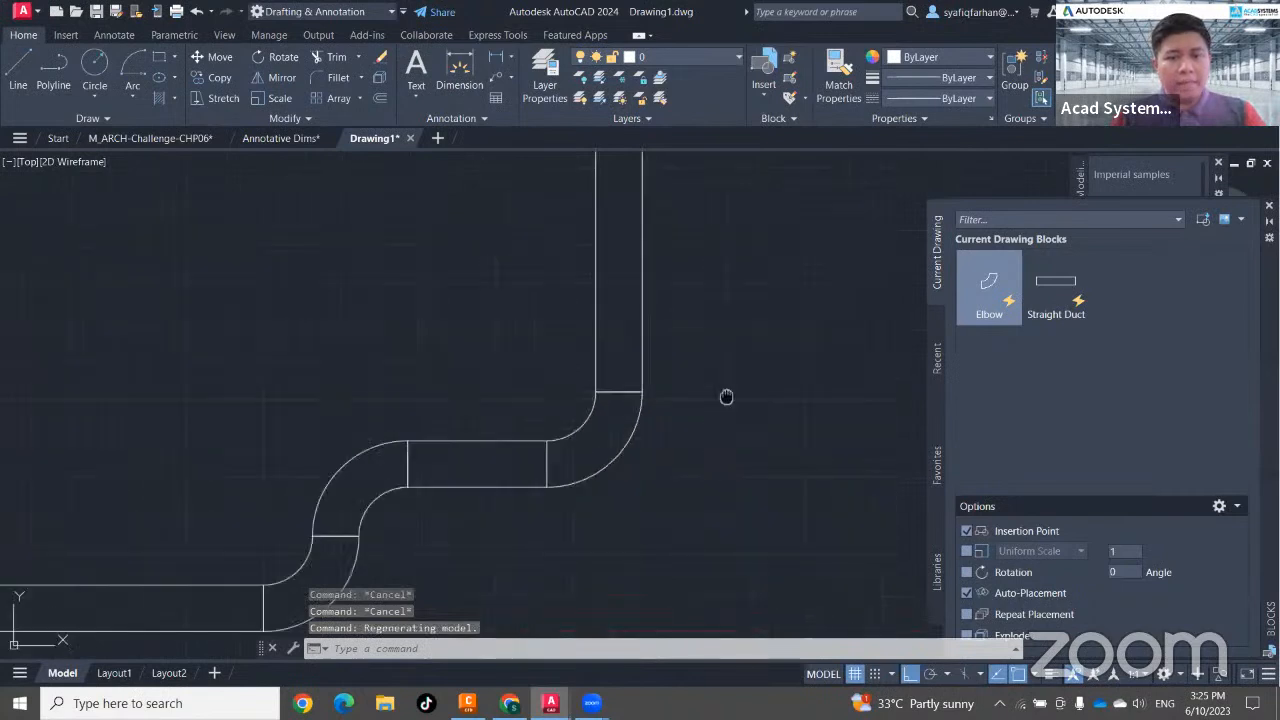
{"action": "scroll", "coordinate": [709, 409], "scroll_direction": "down", "scroll_amount": 3}
{"action": "middle_click_drag", "start_coordinate": [694, 625], "coordinate": [652, 522]}
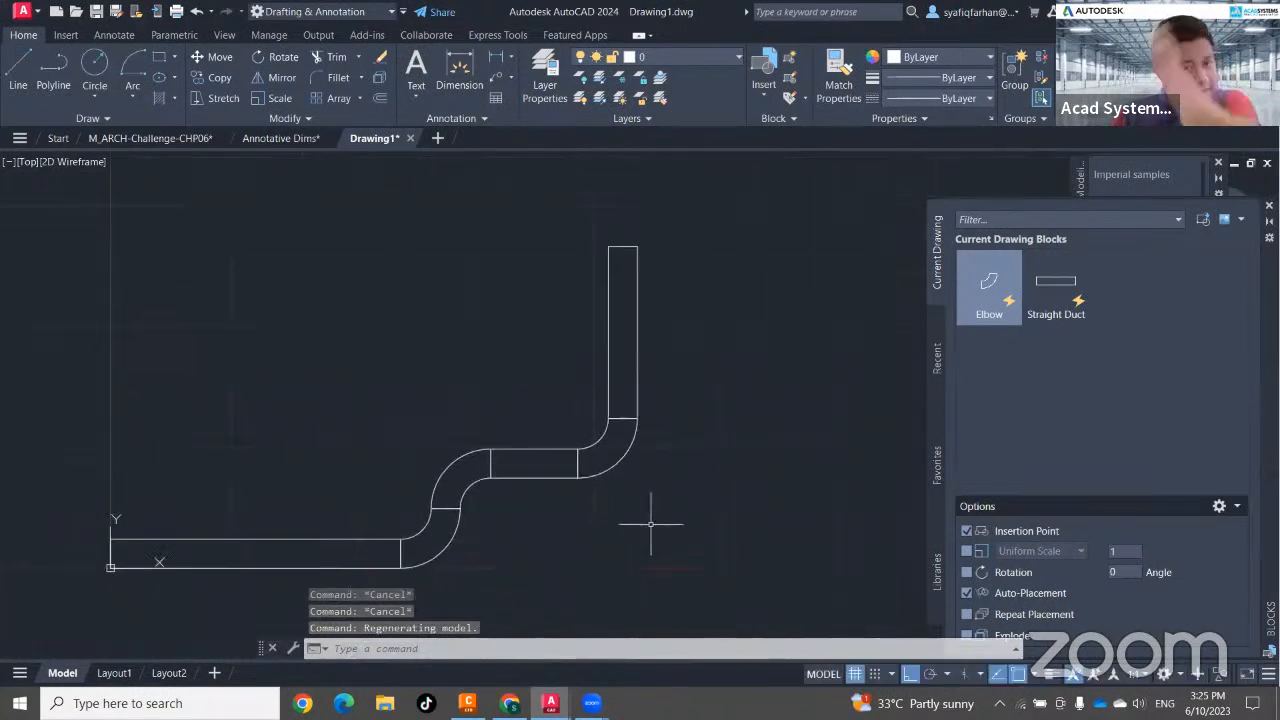
Flip the last elbow so that its open end points downward.
{"action": "left_click", "coordinate": [596, 450]}
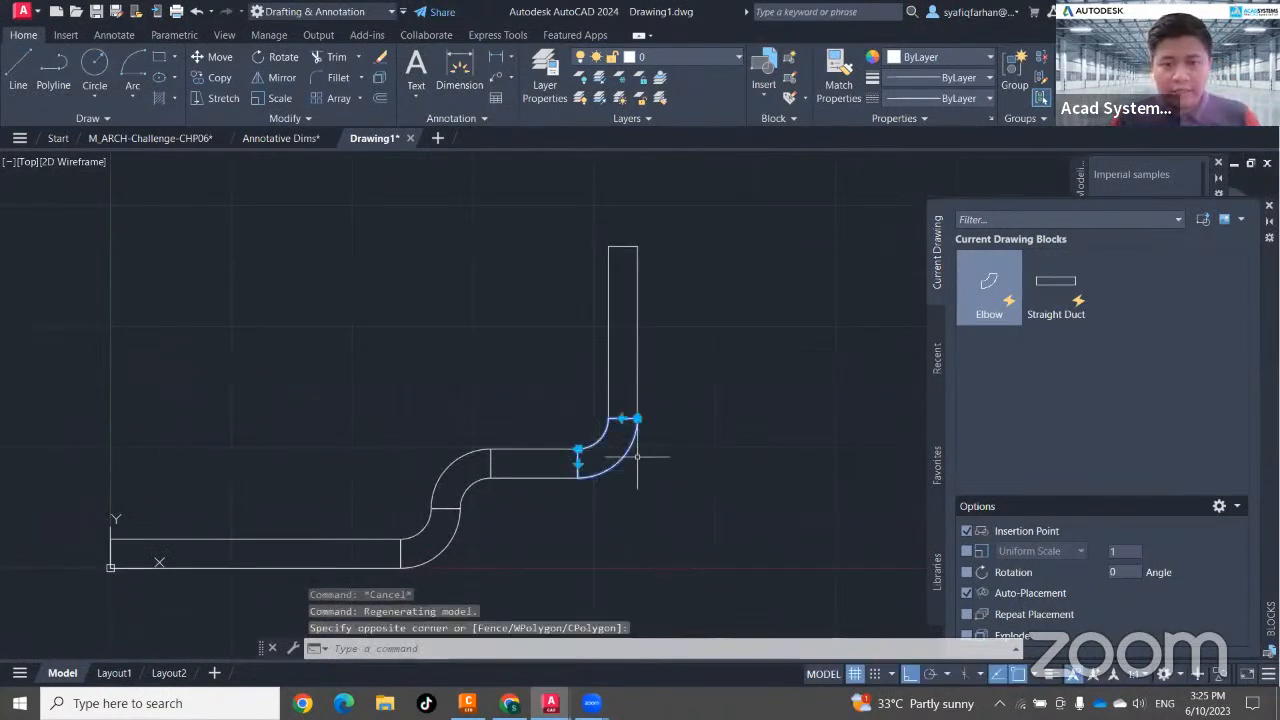
{"action": "left_click", "coordinate": [622, 418]}
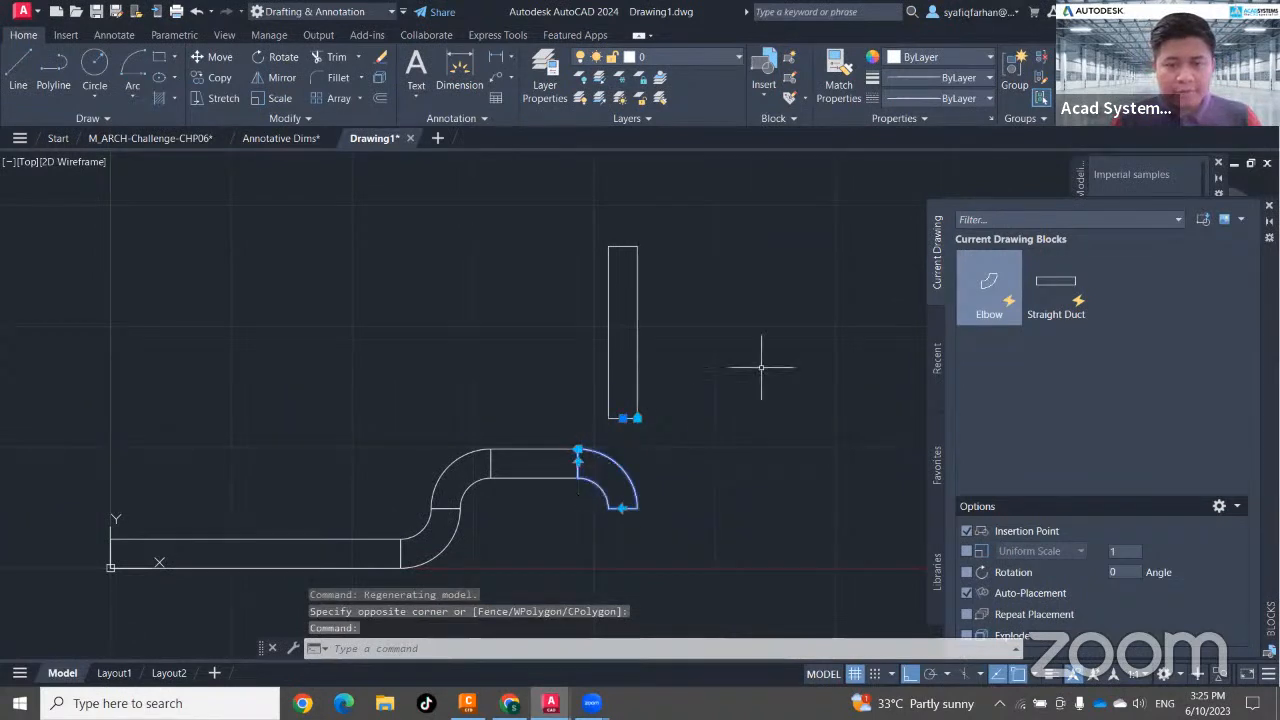
{"action": "key", "text": "Escape"}
Delete the vertical straight duct that is detached from the flipped elbow.
{"action": "left_click", "coordinate": [589, 254]}
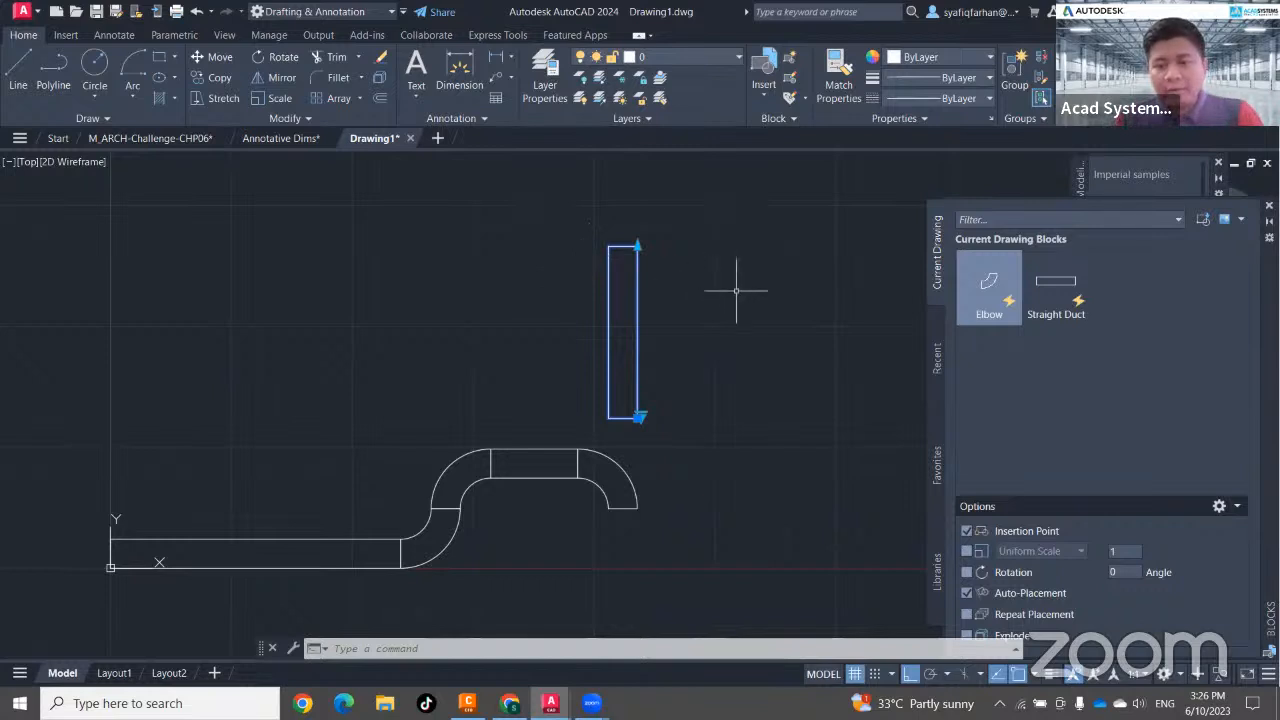
{"action": "key", "text": "Delete"}
{"action": "scroll", "coordinate": [711, 437], "scroll_direction": "up", "scroll_amount": 3}
{"action": "middle_click_drag", "start_coordinate": [631, 381], "coordinate": [534, 402]}
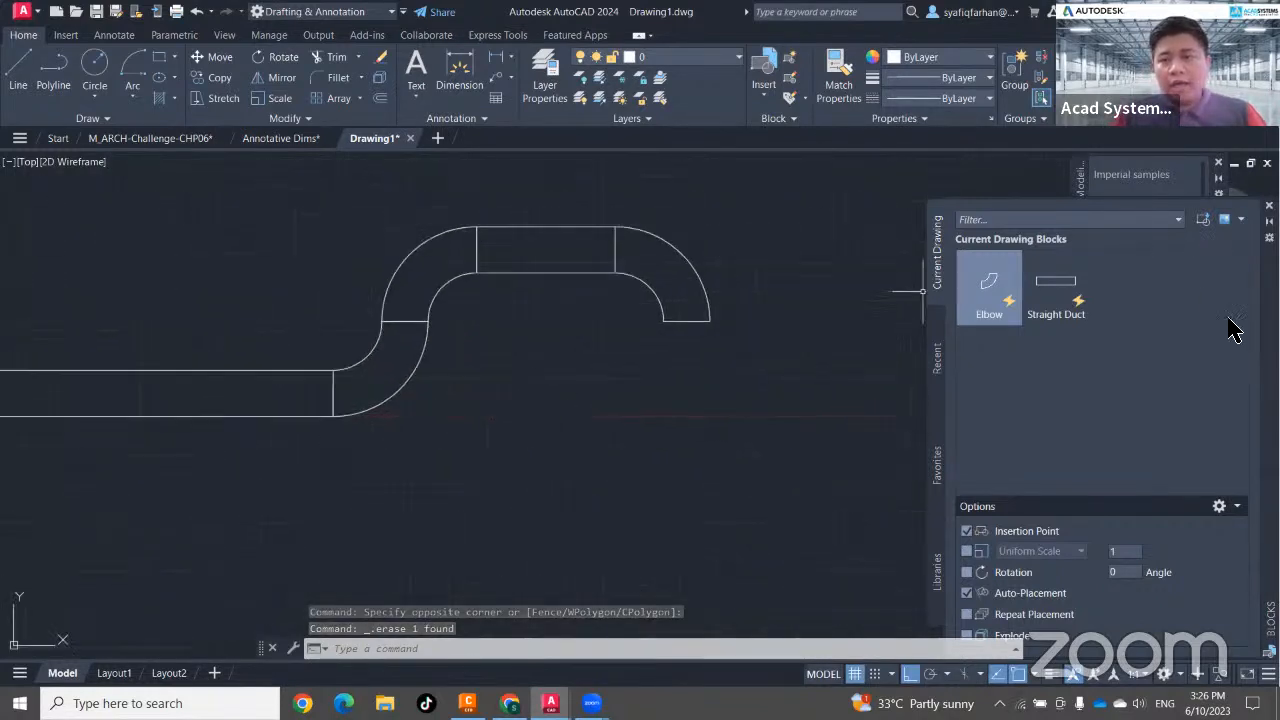
Draw a long horizontal pipe line in the empty area below the duct run.
{"action": "middle_click_drag", "start_coordinate": [811, 400], "coordinate": [338, 421]}
{"action": "middle_click_drag", "start_coordinate": [358, 418], "coordinate": [774, 266]}
{"action": "middle_click_drag", "start_coordinate": [325, 469], "coordinate": [721, 379]}
{"action": "middle_click_drag", "start_coordinate": [391, 417], "coordinate": [367, 415]}
{"action": "key", "text": "l"}
{"action": "key", "text": "Return"}
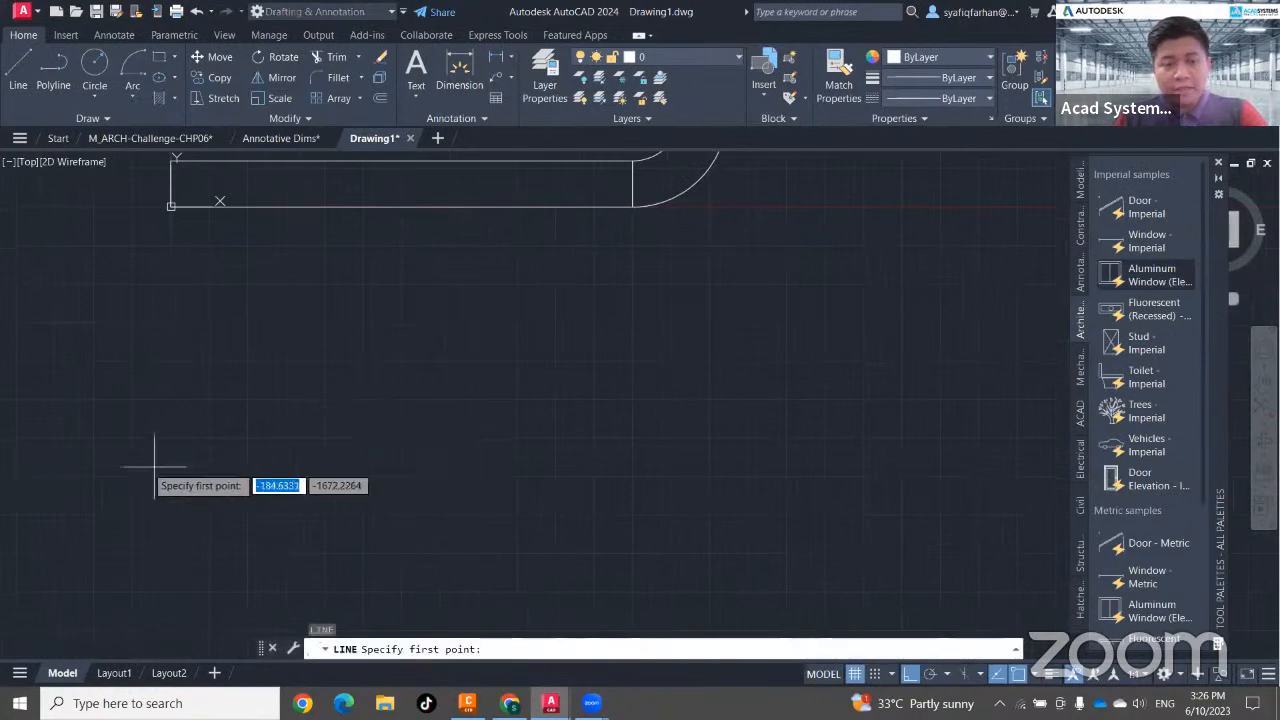
{"action": "left_click", "coordinate": [126, 462]}
{"action": "left_click", "coordinate": [607, 462]}
{"action": "key", "text": "Escape"}
{"action": "key", "text": "Escape"}
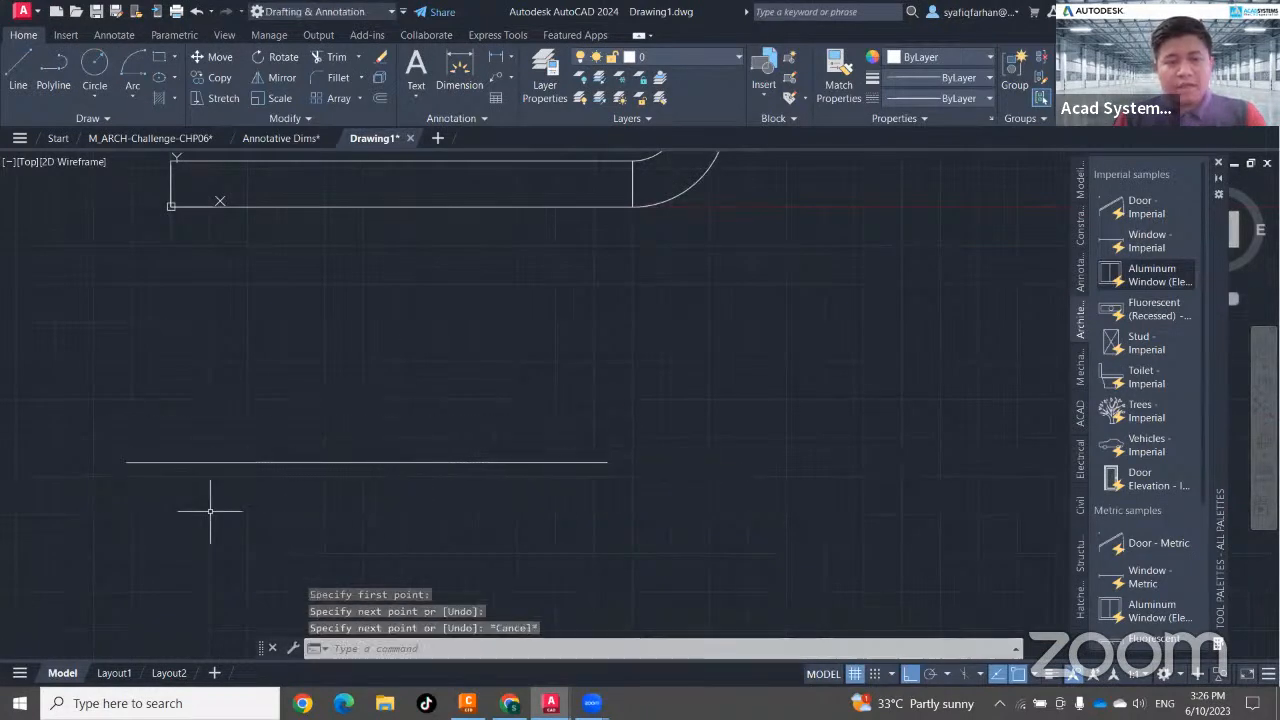
Draw a small right triangle standing on the pipe line near its start, with its tip pointing along the line.
{"action": "scroll", "coordinate": [198, 488], "scroll_direction": "up", "scroll_amount": 3}
{"action": "left_click", "coordinate": [268, 422]}
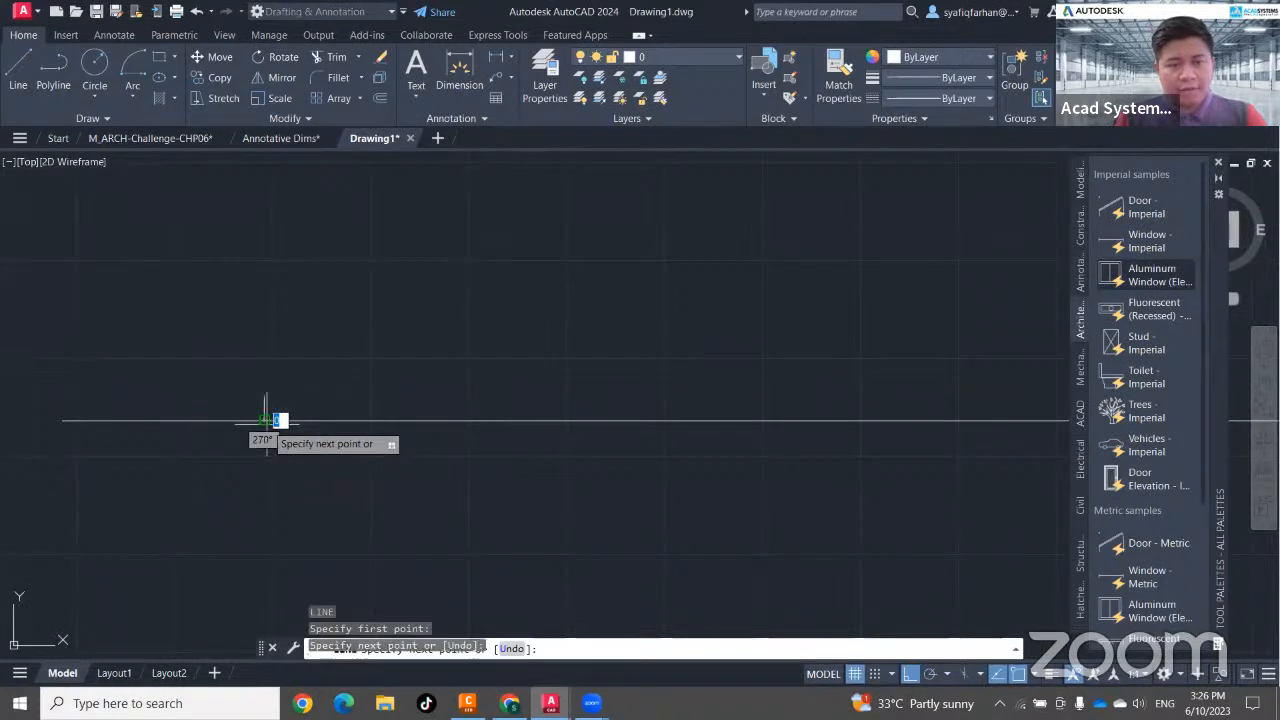
{"action": "left_click", "coordinate": [264, 396]}
{"action": "left_click", "coordinate": [314, 420]}
{"action": "left_click", "coordinate": [264, 420]}
{"action": "key", "text": "Escape"}
{"action": "key", "text": "Escape"}
Mirror the triangle about a vertical axis through its tip, keeping the original.
{"action": "left_click", "coordinate": [229, 377]}
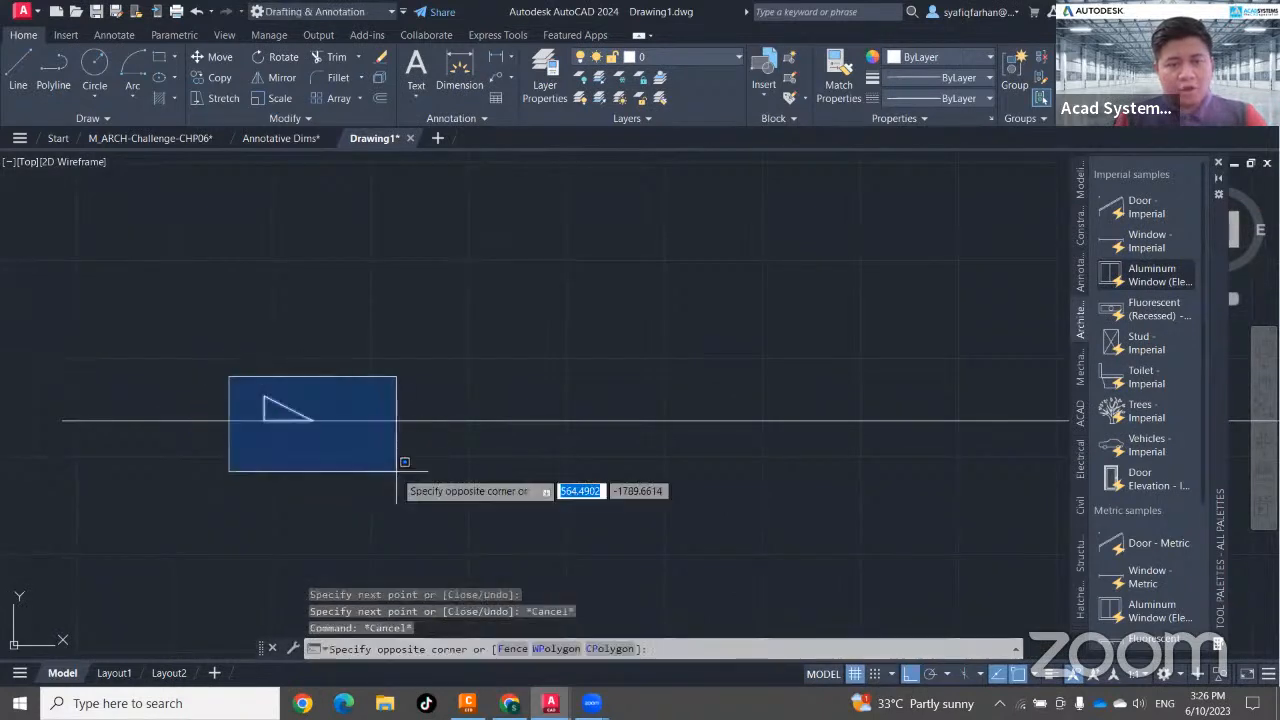
{"action": "left_click", "coordinate": [396, 470]}
{"action": "type", "text": "mi"}
{"action": "key", "text": "Return"}
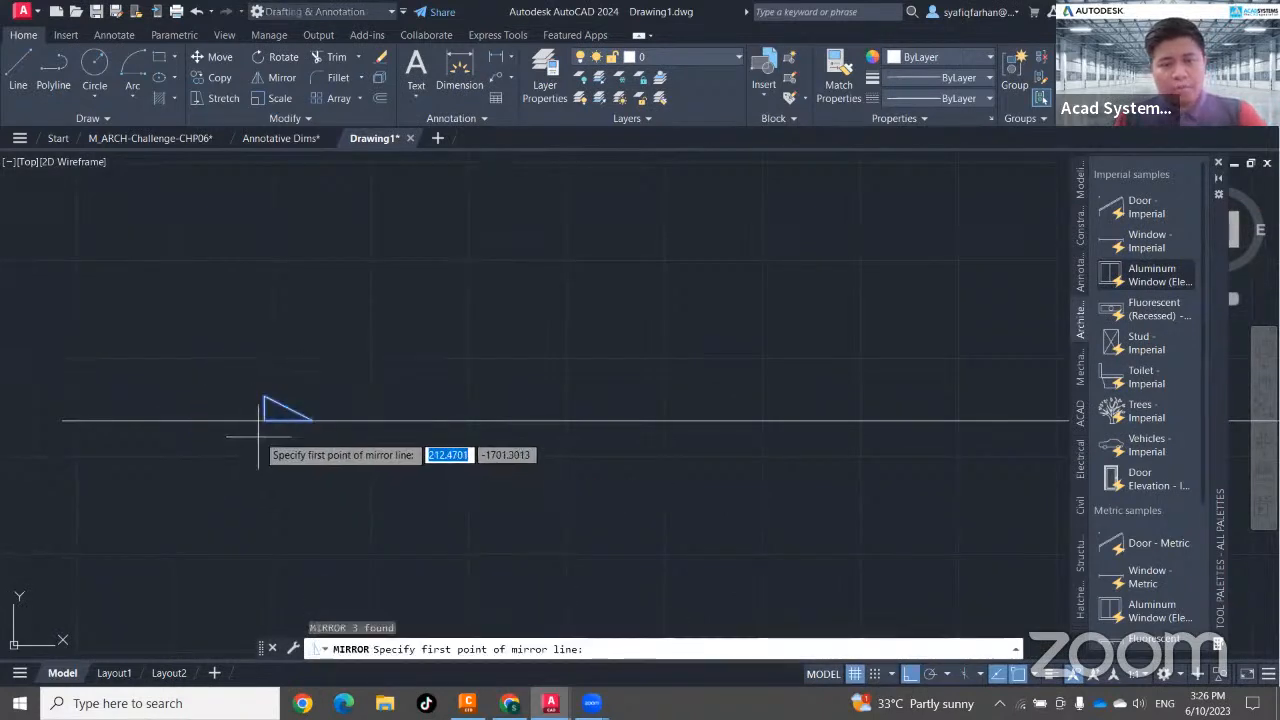
{"action": "left_click", "coordinate": [313, 420]}
{"action": "left_click", "coordinate": [309, 332]}
{"action": "key", "text": "Return"}
Mirror both triangles about the pipe line, keeping the originals, to form a bow-tie valve symbol.
{"action": "left_click", "coordinate": [181, 343]}
{"action": "left_click", "coordinate": [366, 442]}
{"action": "type", "text": "mi"}
{"action": "key", "text": "Return"}
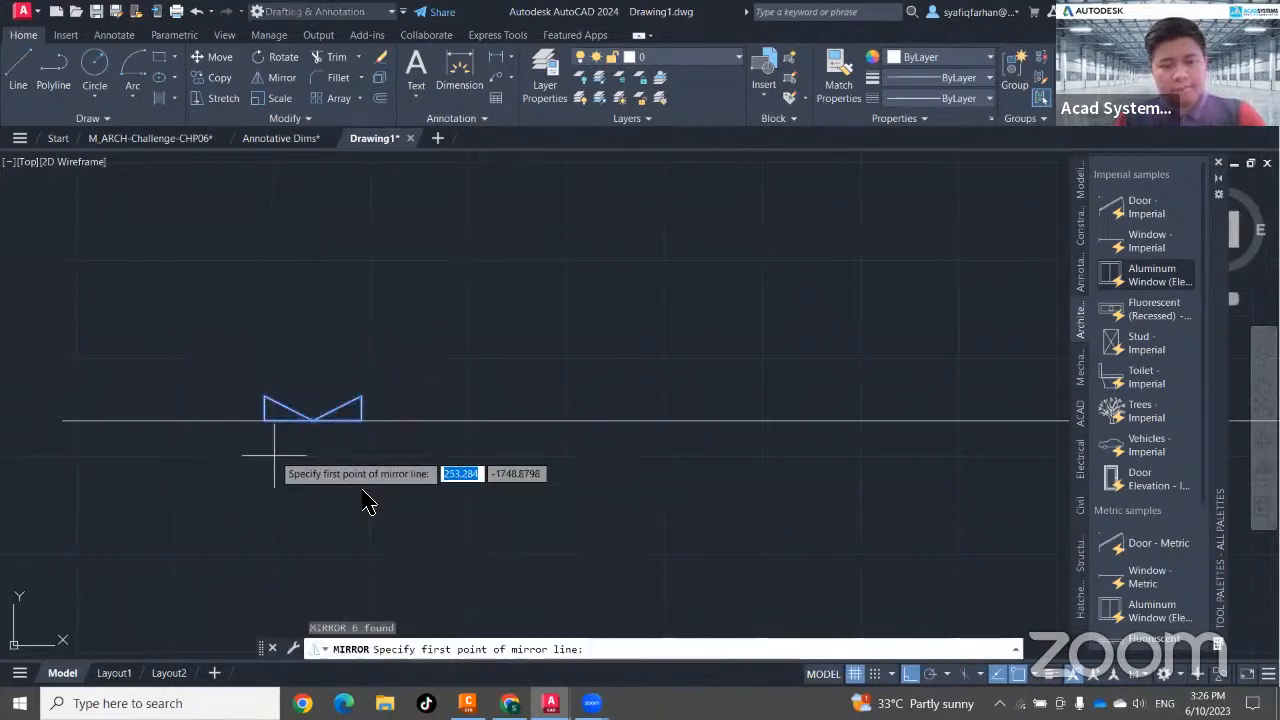
{"action": "left_click", "coordinate": [264, 420]}
{"action": "left_click", "coordinate": [468, 421]}
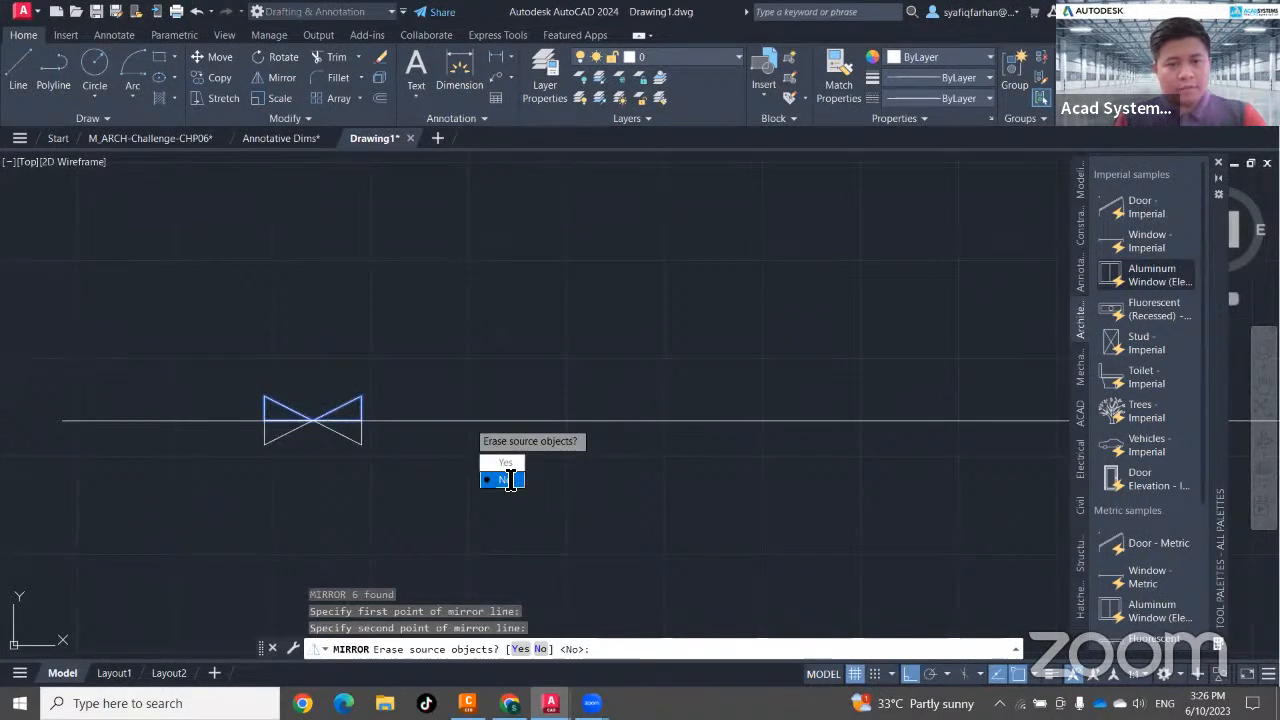
{"action": "left_click", "coordinate": [510, 480]}
Delete the triangles' base lines that overlap the pipe line inside the valve symbol.
{"action": "scroll", "coordinate": [278, 420], "scroll_direction": "up", "scroll_amount": 2}
{"action": "left_click", "coordinate": [194, 357]}
{"action": "left_click", "coordinate": [529, 486]}
{"action": "key", "text": "Escape"}
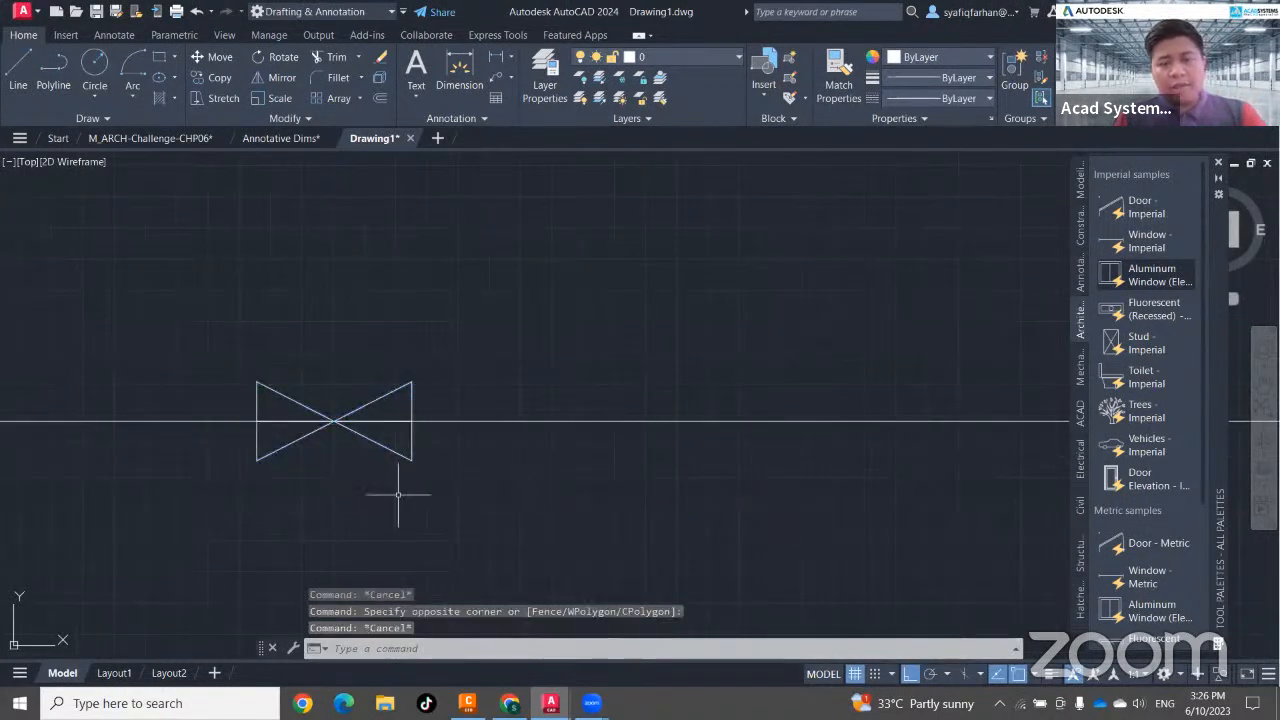
{"action": "left_click", "coordinate": [250, 411]}
{"action": "left_click", "coordinate": [457, 430]}
{"action": "key", "text": "Delete"}
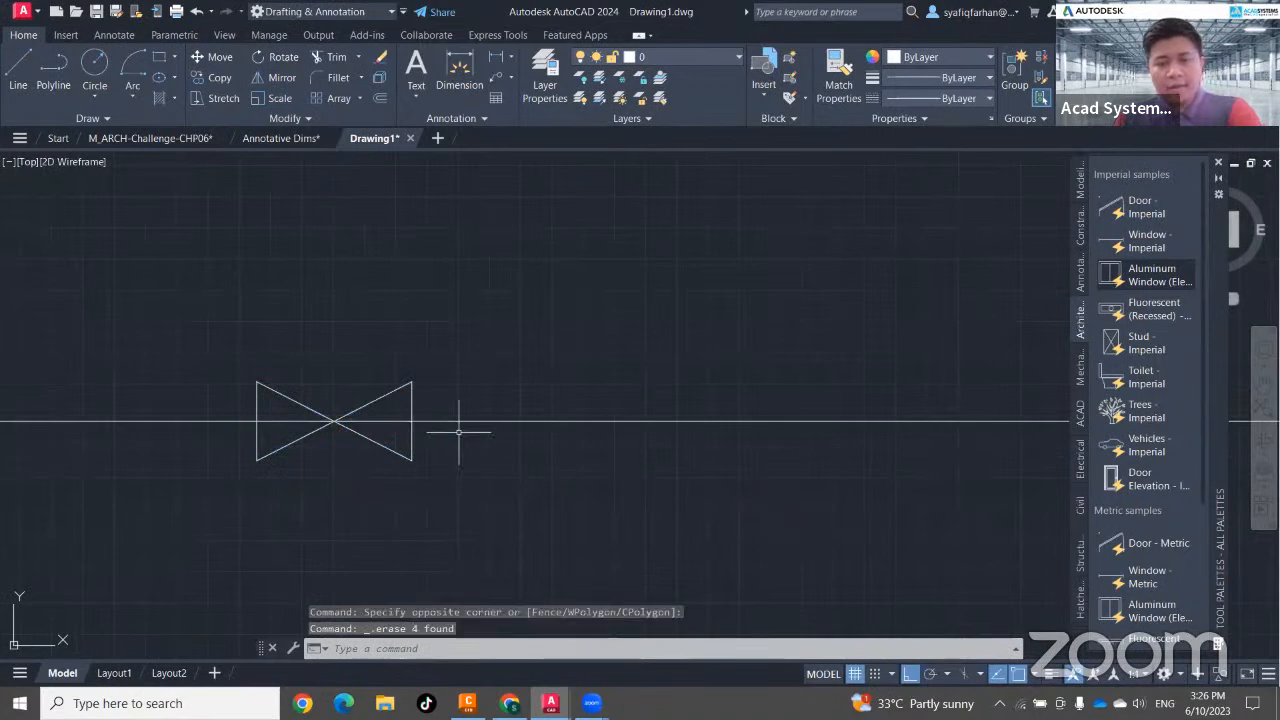
Copy the valve symbol together with its pipe line straight down to a second row.
{"action": "left_click", "coordinate": [571, 524]}
{"action": "left_click", "coordinate": [243, 334]}
{"action": "scroll", "coordinate": [341, 423], "scroll_direction": "down", "scroll_amount": 3}
{"action": "type", "text": "co"}
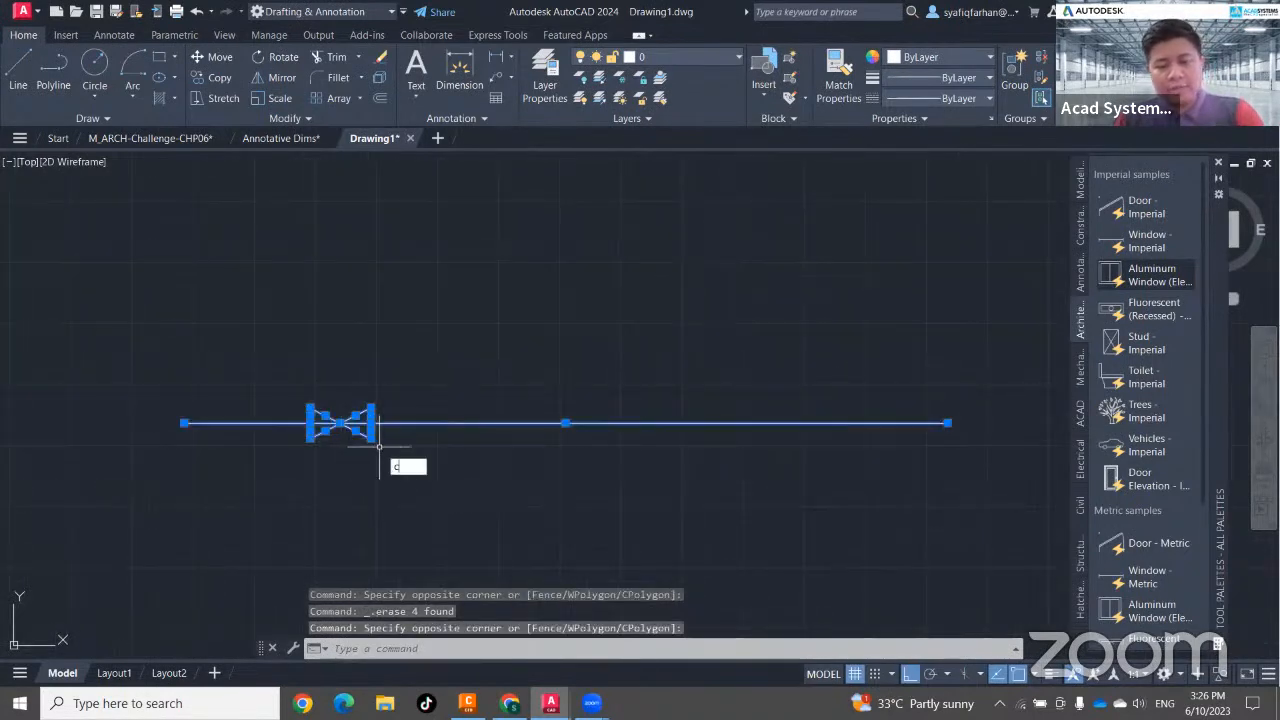
{"action": "key", "text": "Return"}
{"action": "left_click", "coordinate": [475, 460]}
{"action": "left_click", "coordinate": [471, 541]}
{"action": "key", "text": "Escape"}
{"action": "scroll", "coordinate": [348, 534], "scroll_direction": "up", "scroll_amount": 2}
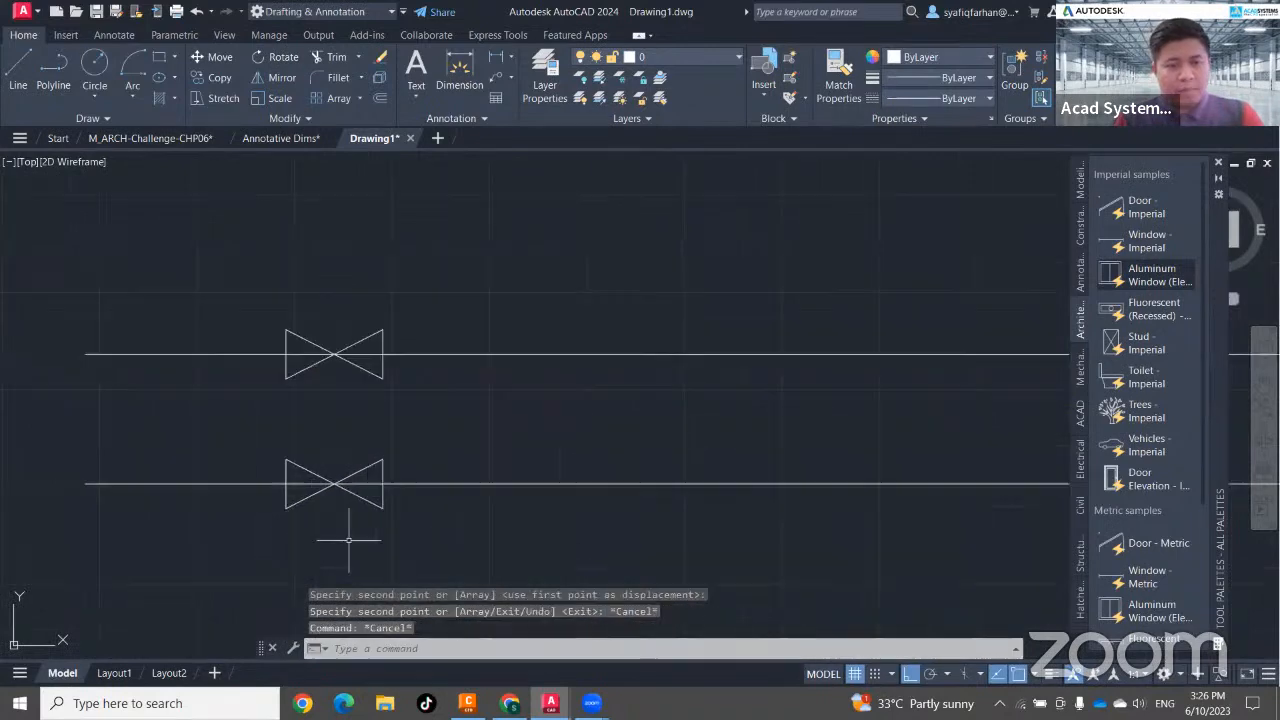
Trim away both pipe line segments inside the lower valve symbol.
{"action": "type", "text": "tr"}
{"action": "key", "text": "Return"}
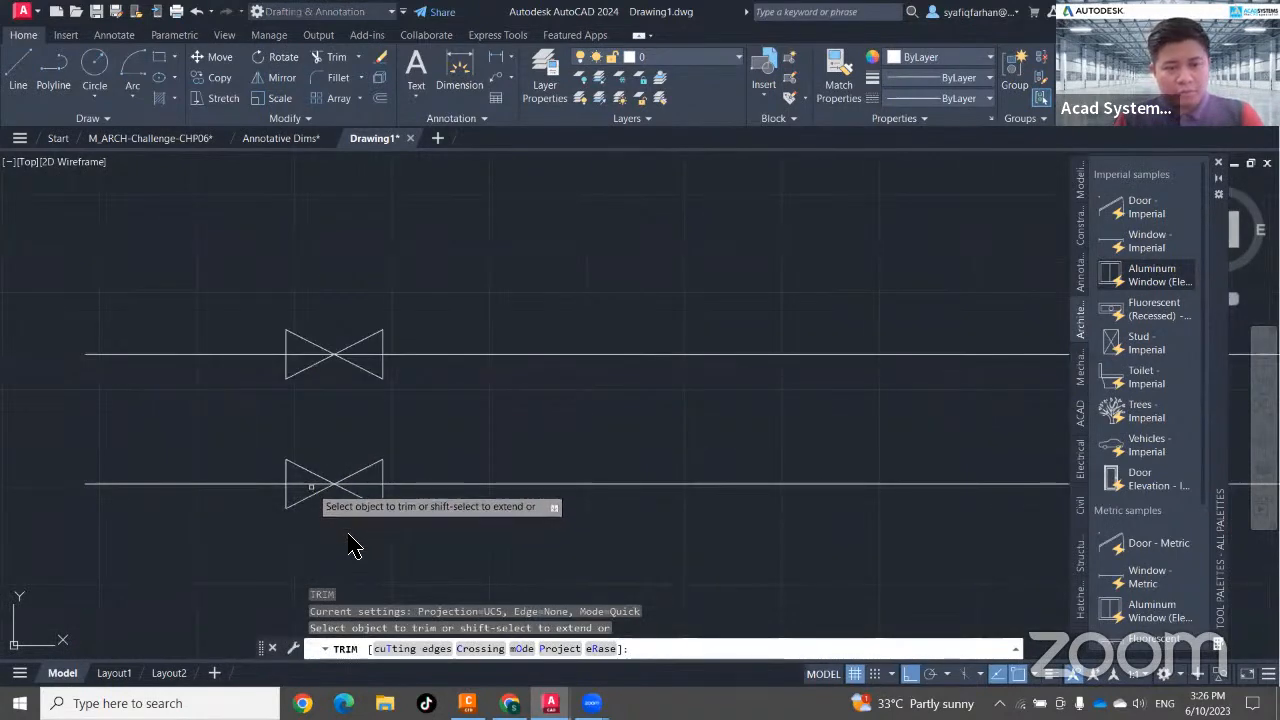
{"action": "left_click", "coordinate": [311, 485]}
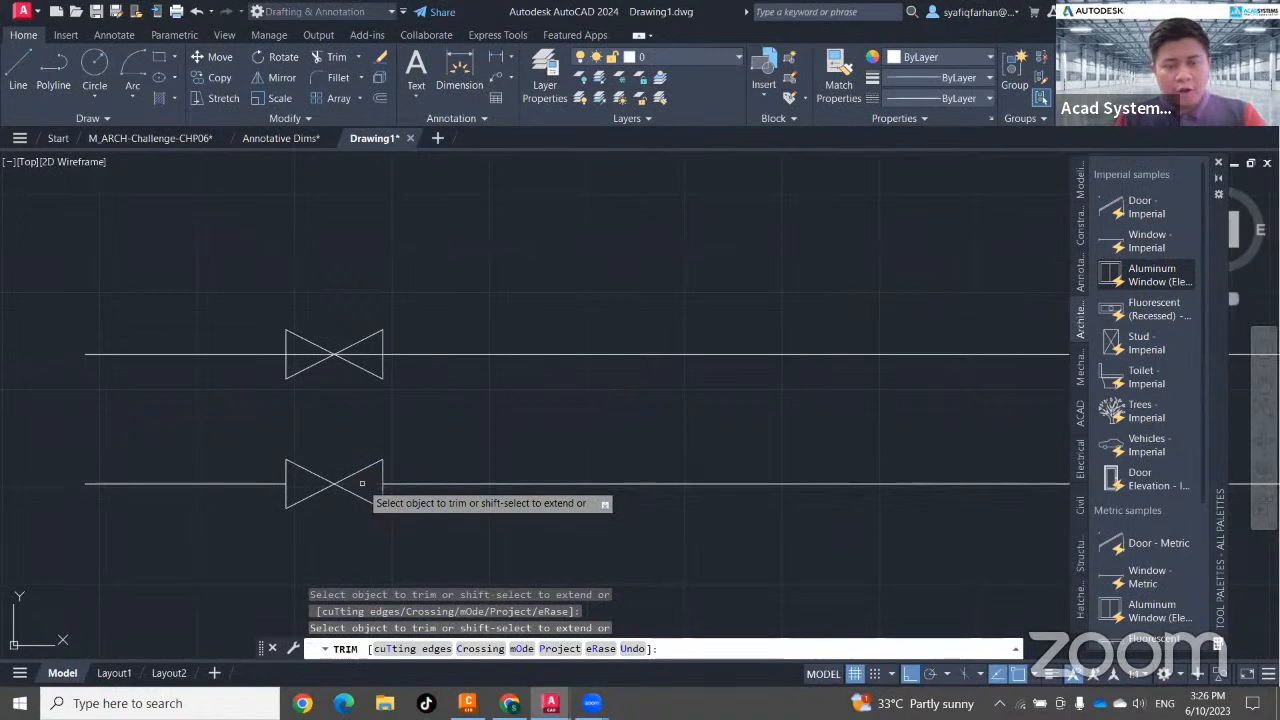
{"action": "left_click", "coordinate": [362, 483]}
{"action": "key", "text": "Escape"}
{"action": "middle_click_drag", "start_coordinate": [406, 531], "coordinate": [383, 528]}
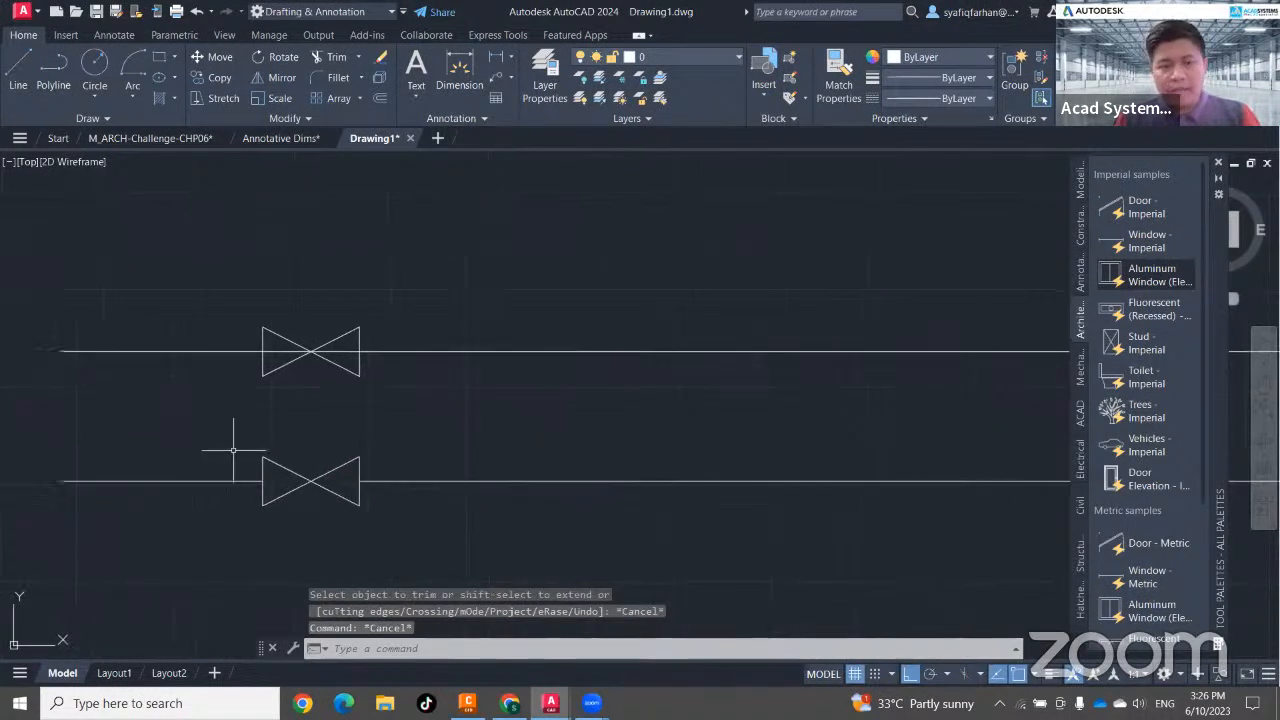
Move the lower valve symbol farther along its trimmed pipe line, and undo the move.
{"action": "left_click", "coordinate": [234, 443]}
{"action": "left_click", "coordinate": [424, 538]}
{"action": "type", "text": "m"}
{"action": "key", "text": "Return"}
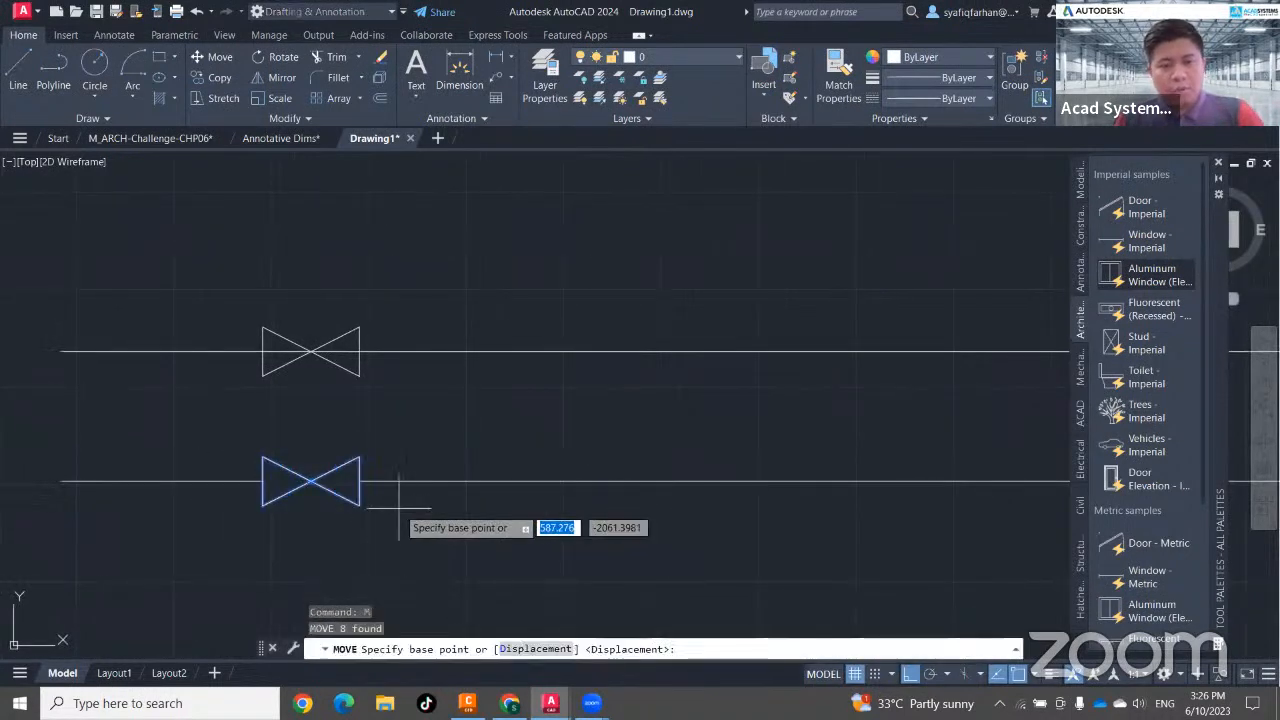
{"action": "left_click", "coordinate": [362, 483]}
{"action": "left_click", "coordinate": [644, 483]}
{"action": "key", "text": "Escape"}
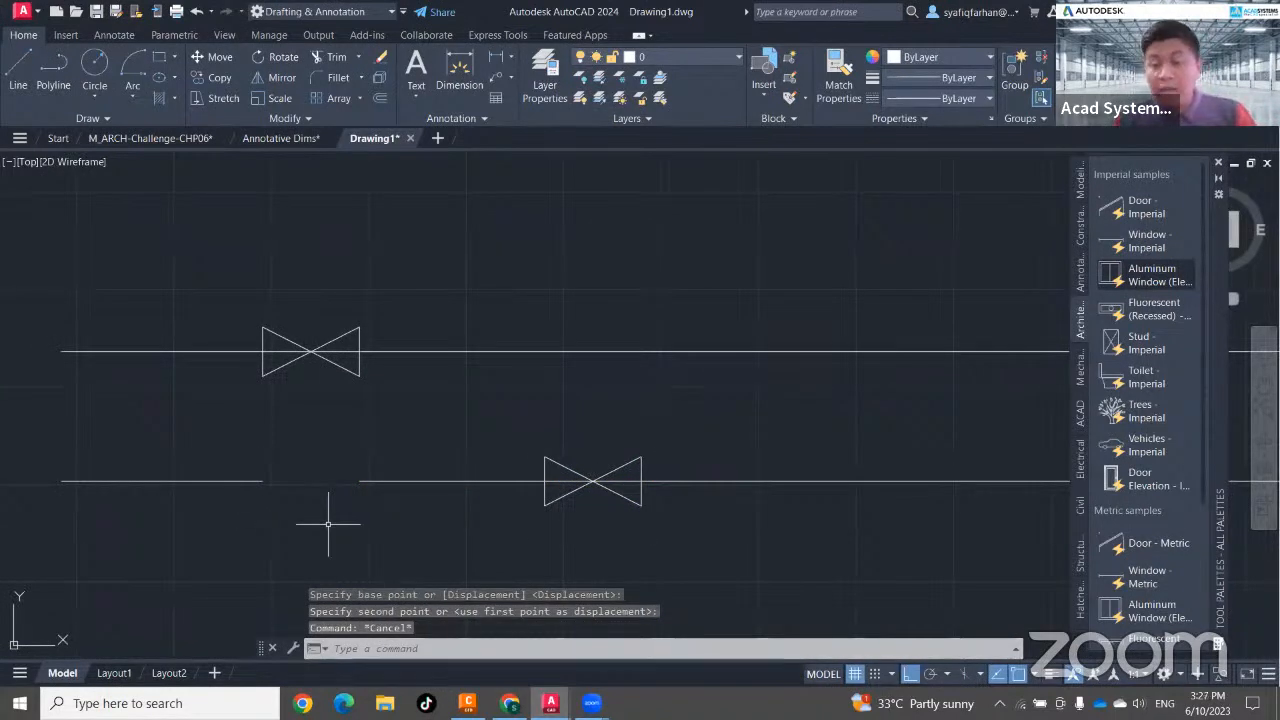
{"action": "key", "text": "ctrl+z"}
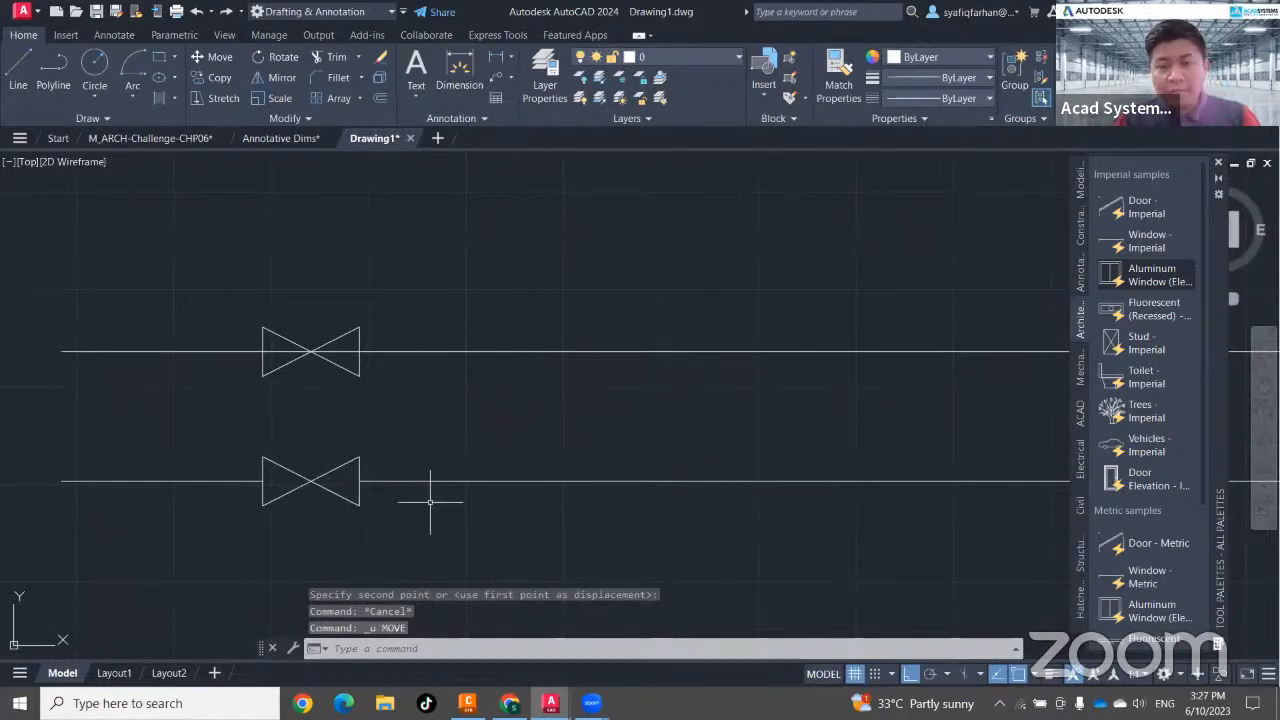
Define the upper valve symbol as a block named Valve with its base point at the centre, and open it for block editing.
{"action": "left_click", "coordinate": [214, 300]}
{"action": "left_click", "coordinate": [451, 428]}
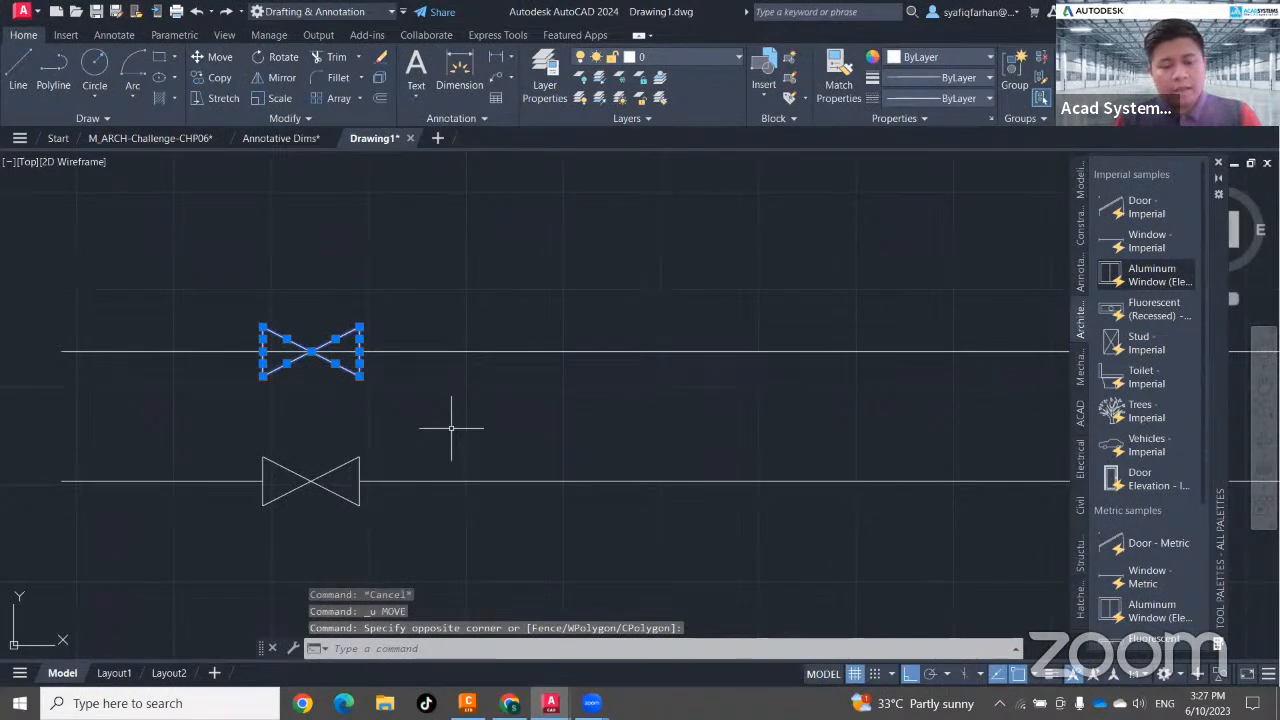
{"action": "type", "text": "b"}
{"action": "key", "text": "Return"}
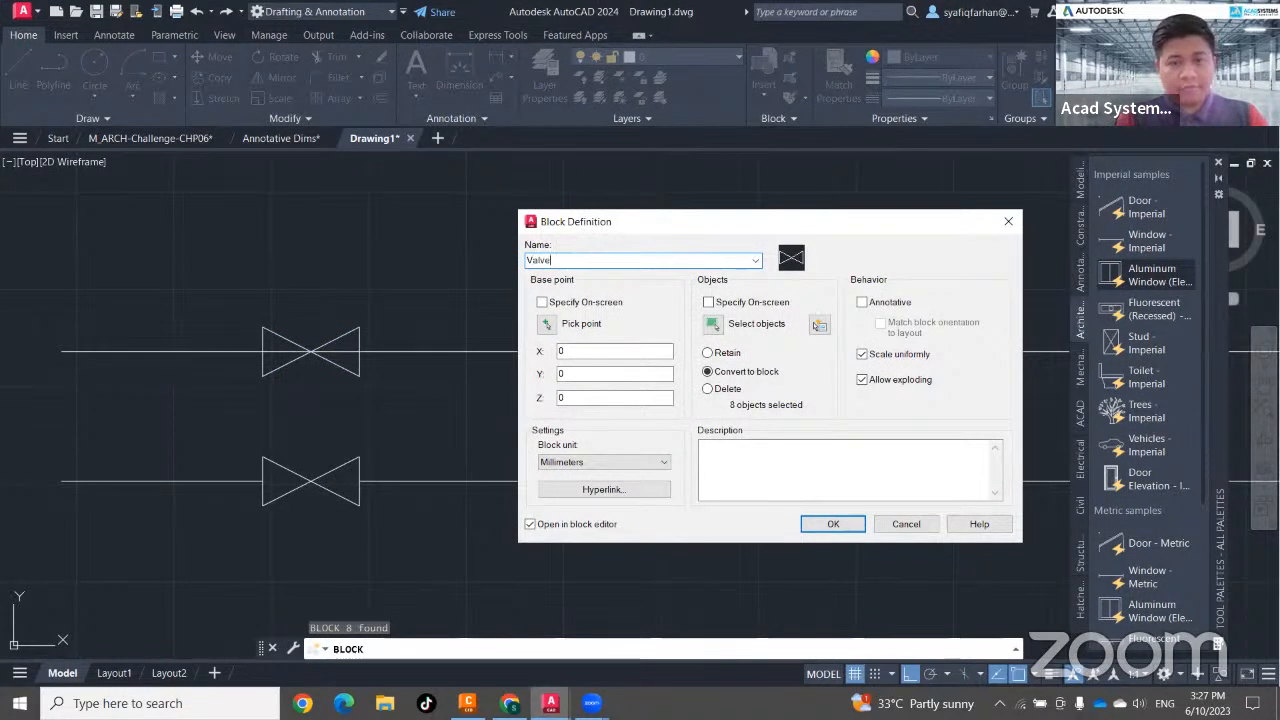
{"action": "left_click", "coordinate": [548, 325]}
{"action": "left_click", "coordinate": [386, 368]}
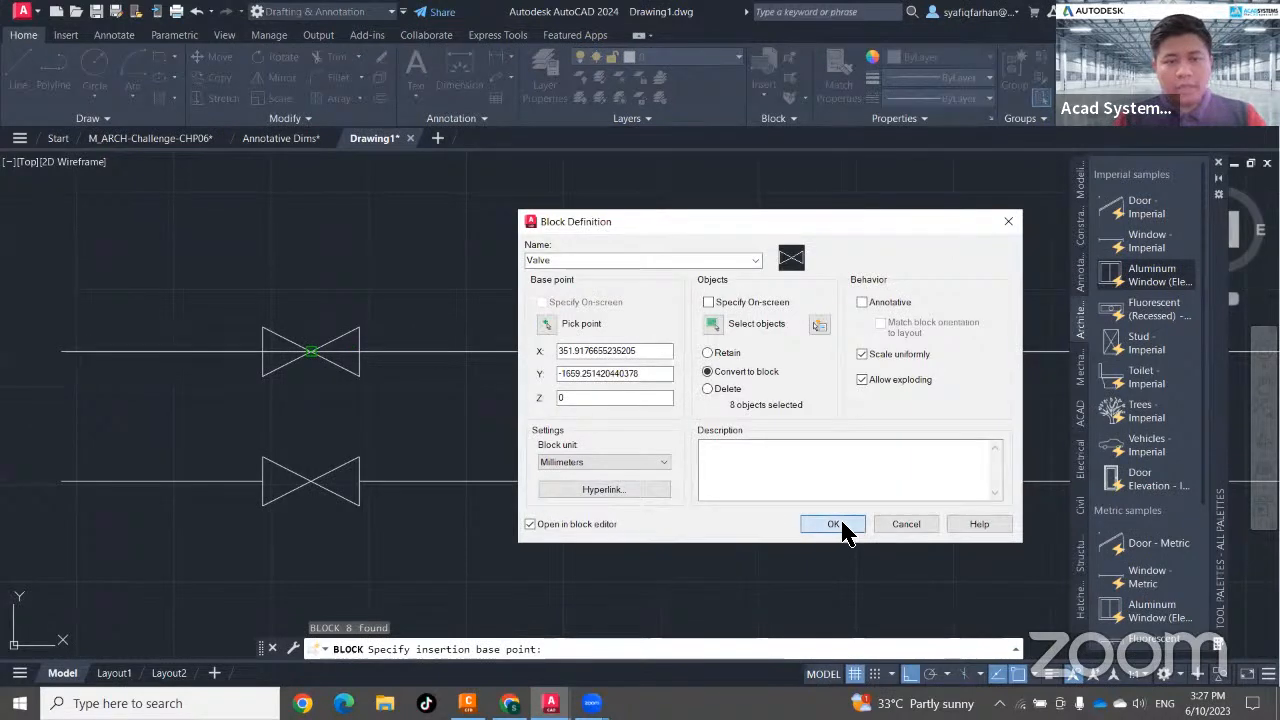
{"action": "left_click", "coordinate": [833, 525]}
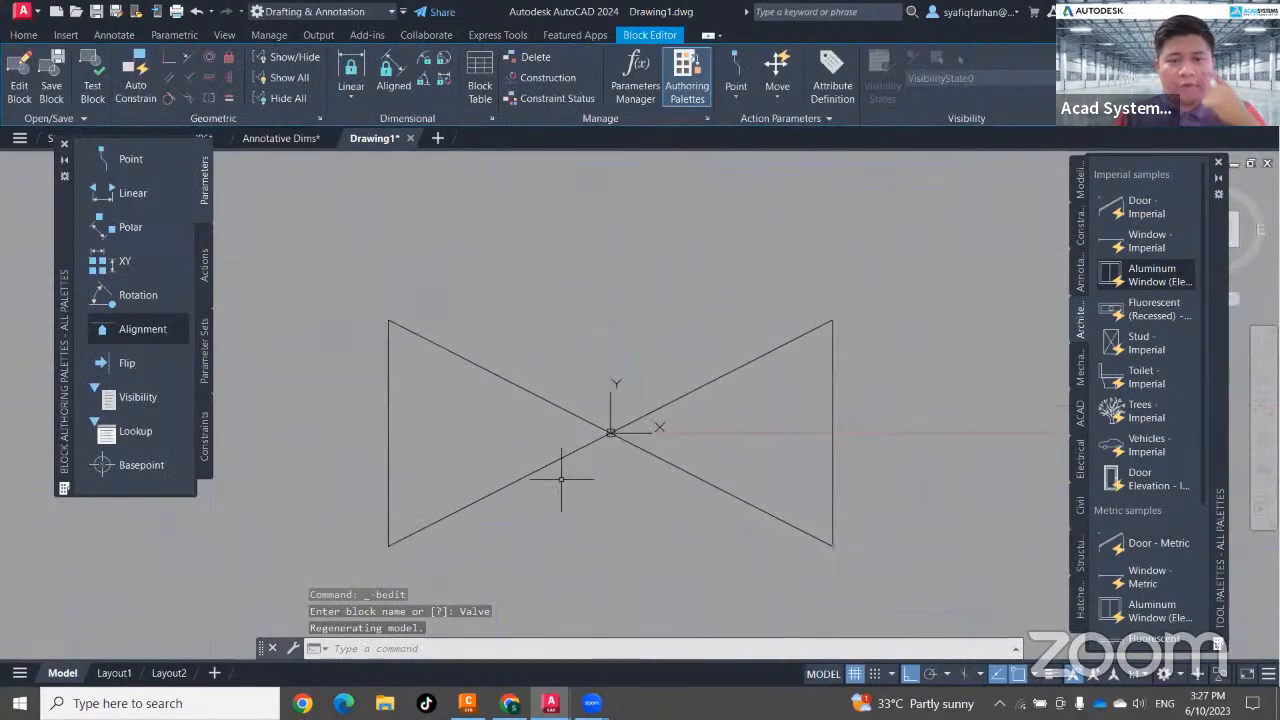
Create a wipeout over the valve's left triangle, tracing its upper corner, the centre point and its lower corner.
{"action": "middle_click_drag", "start_coordinate": [561, 479], "coordinate": [513, 478]}
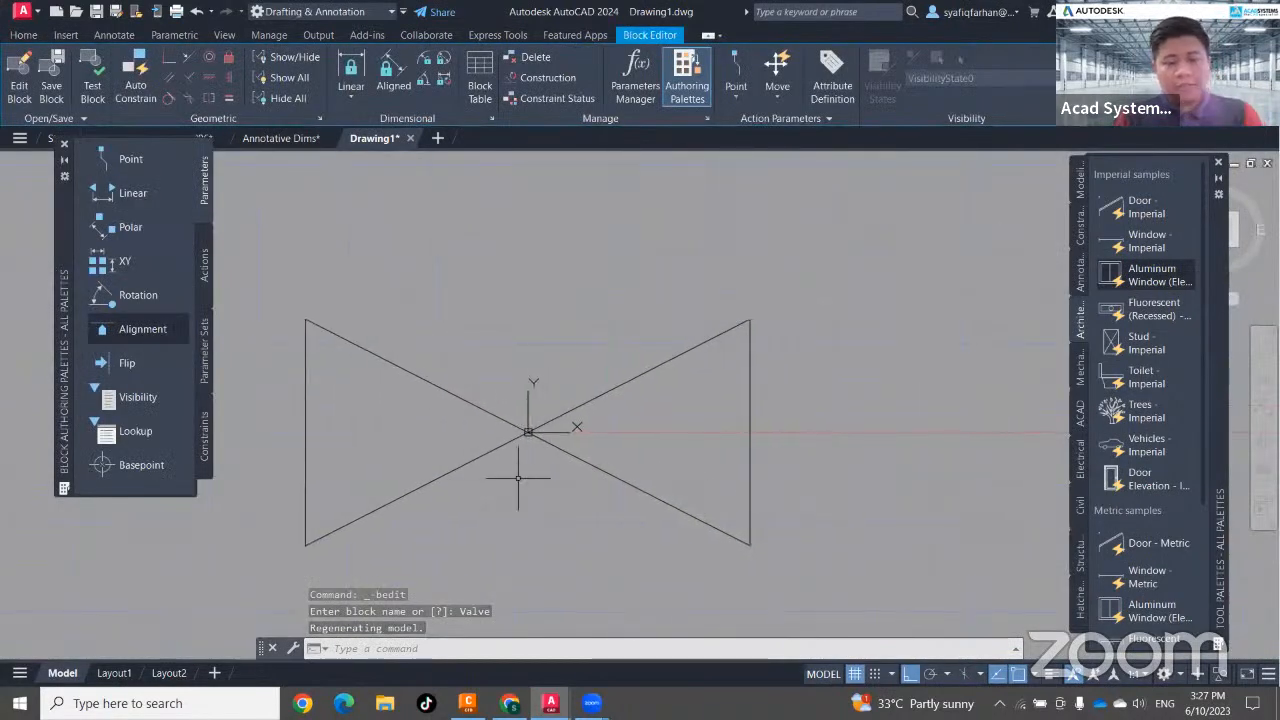
{"action": "type", "text": "WIPE"}
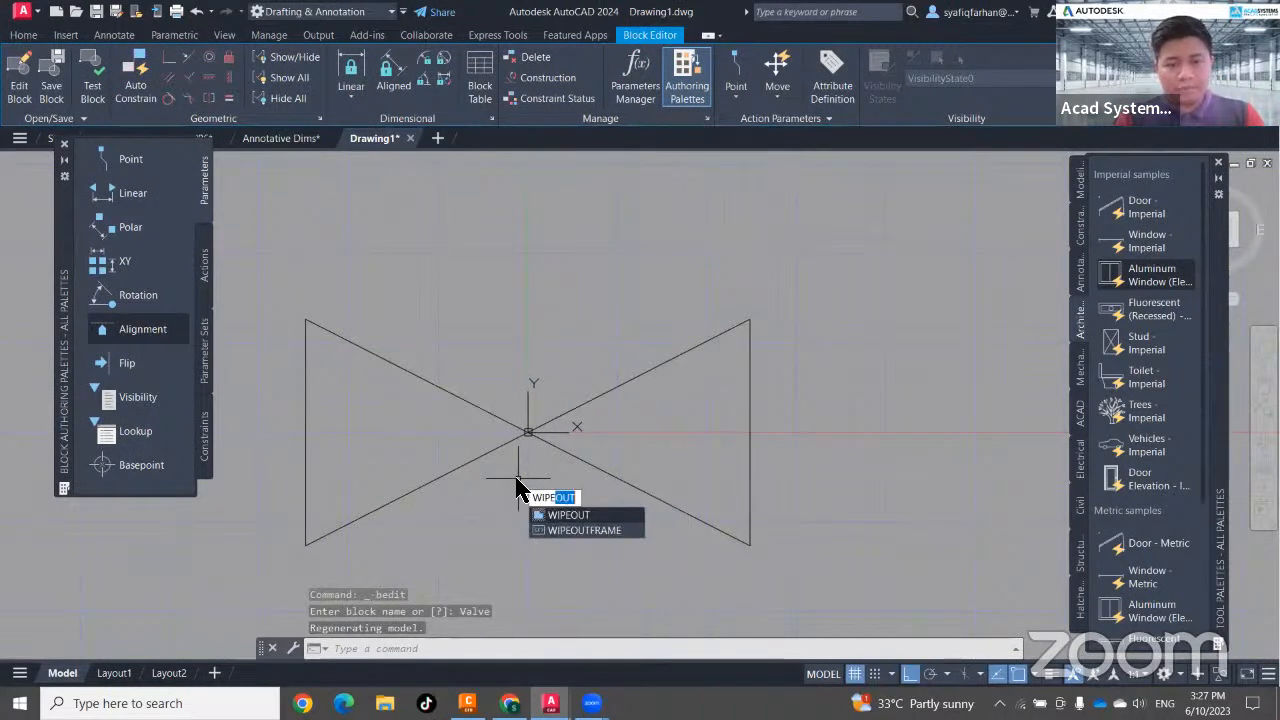
{"action": "key", "text": "Return"}
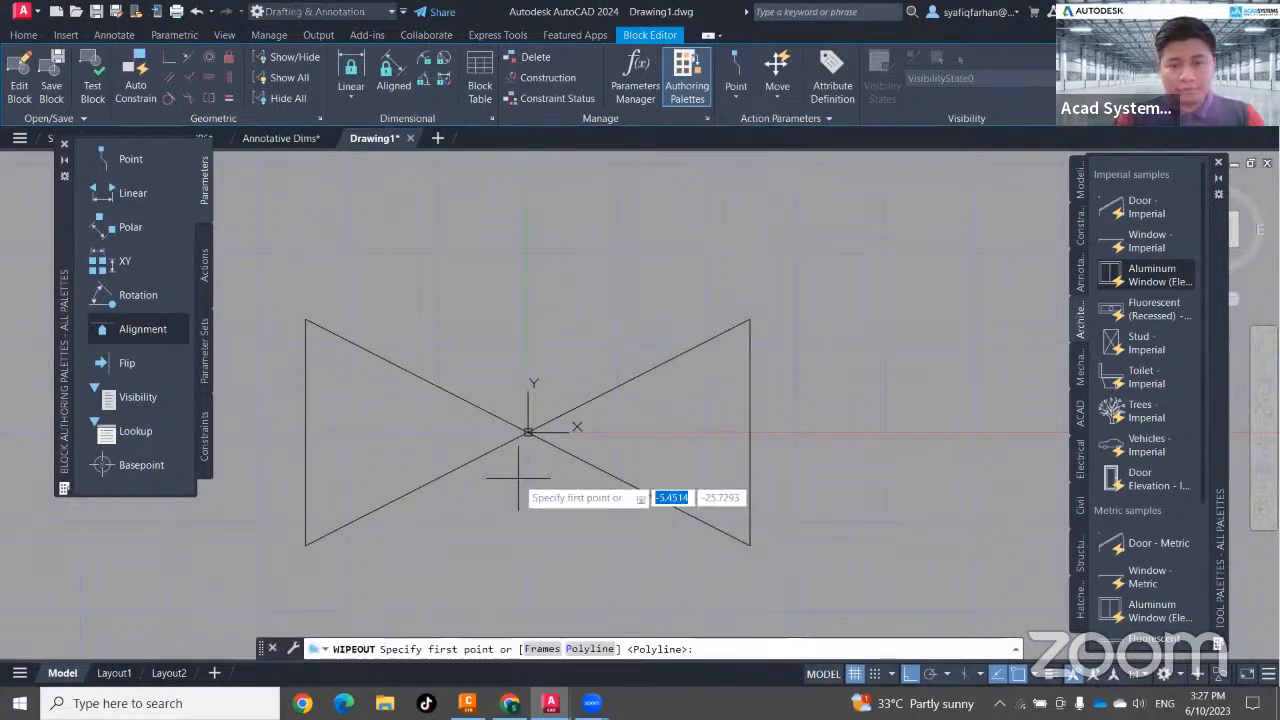
{"action": "left_click", "coordinate": [306, 320]}
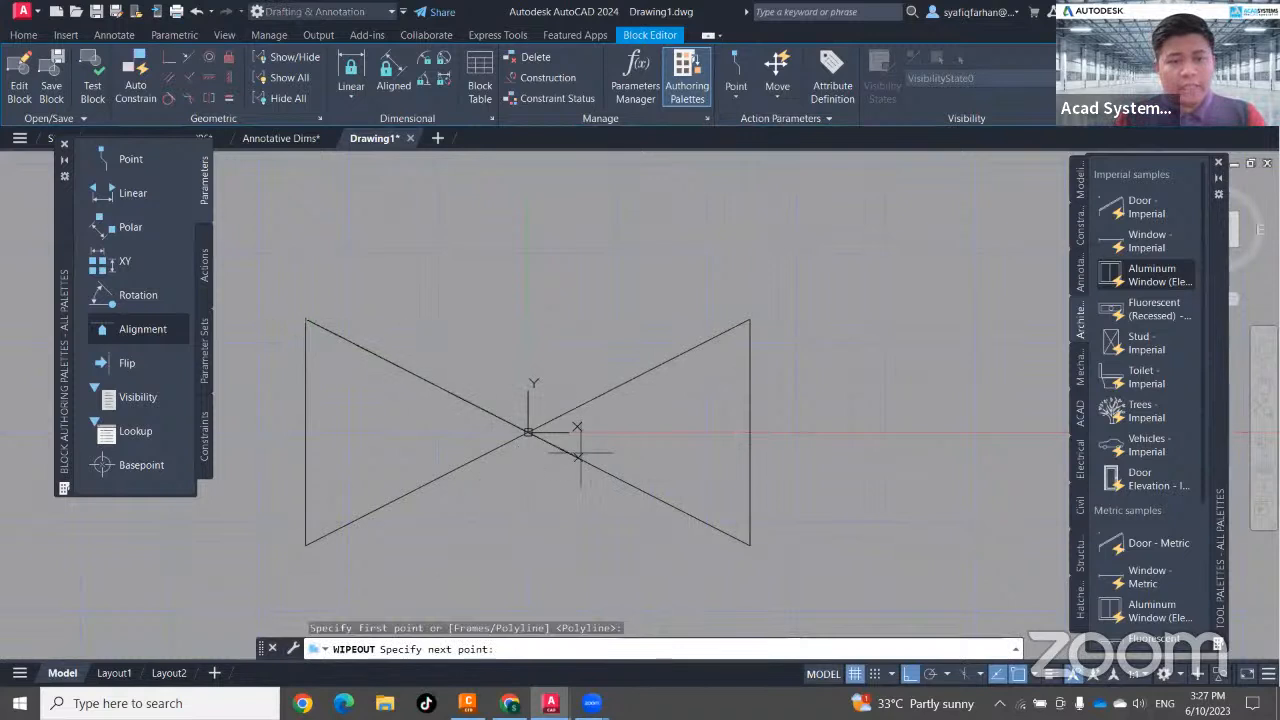
{"action": "left_click", "coordinate": [528, 432]}
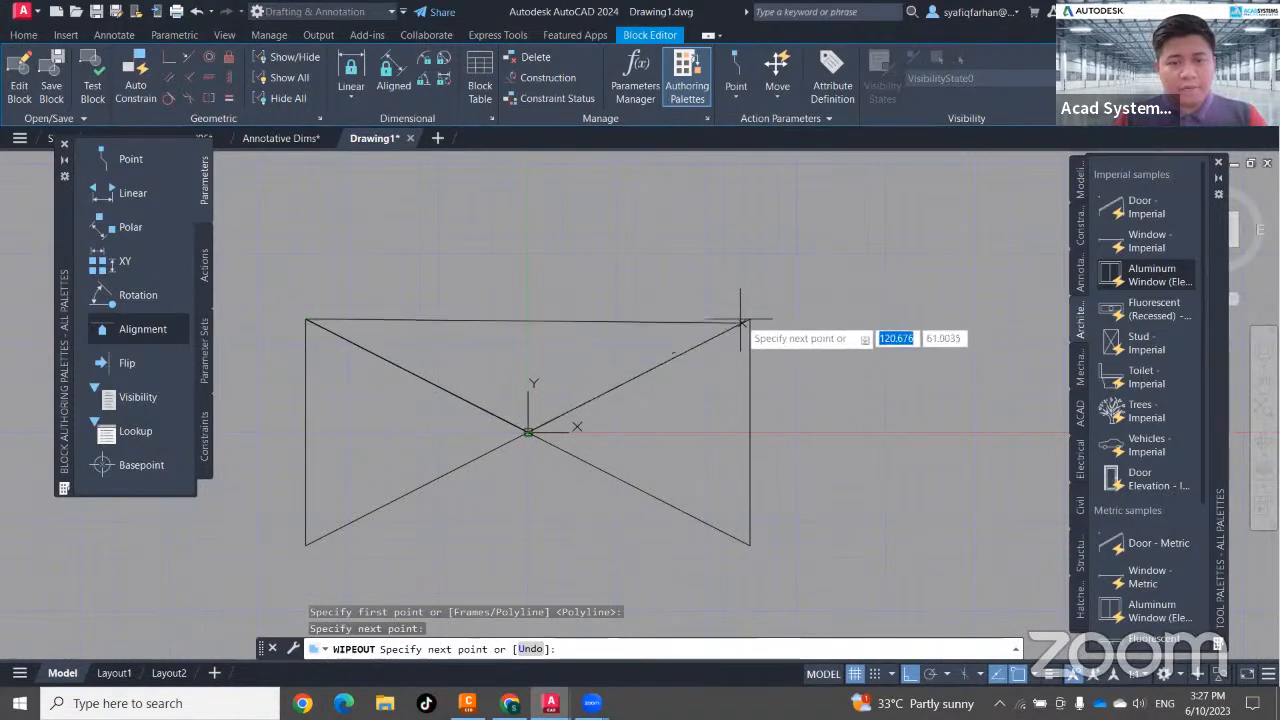
{"action": "left_click", "coordinate": [306, 545]}
{"action": "key", "text": "Return"}
Create a wipeout over the valve's right triangle through its three corners, and close the block editor, saving the changes to Valve.
{"action": "key", "text": "Return"}
{"action": "left_click", "coordinate": [528, 432]}
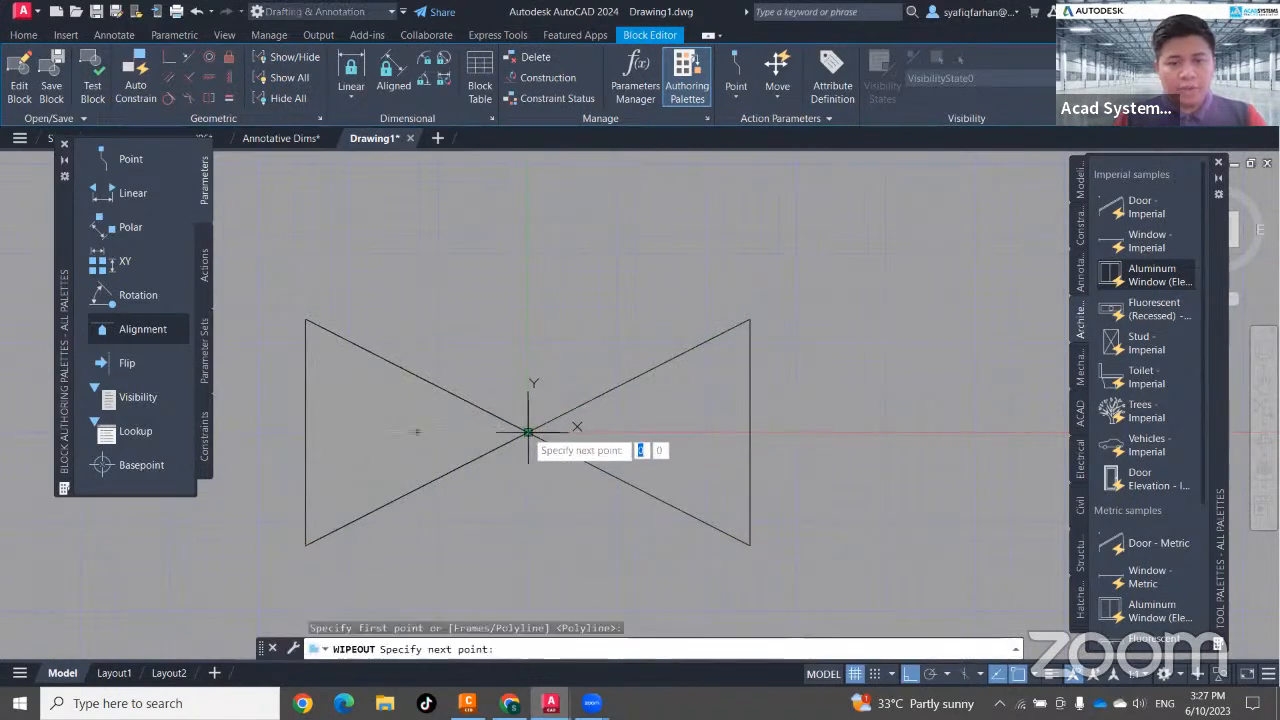
{"action": "left_click", "coordinate": [749, 319]}
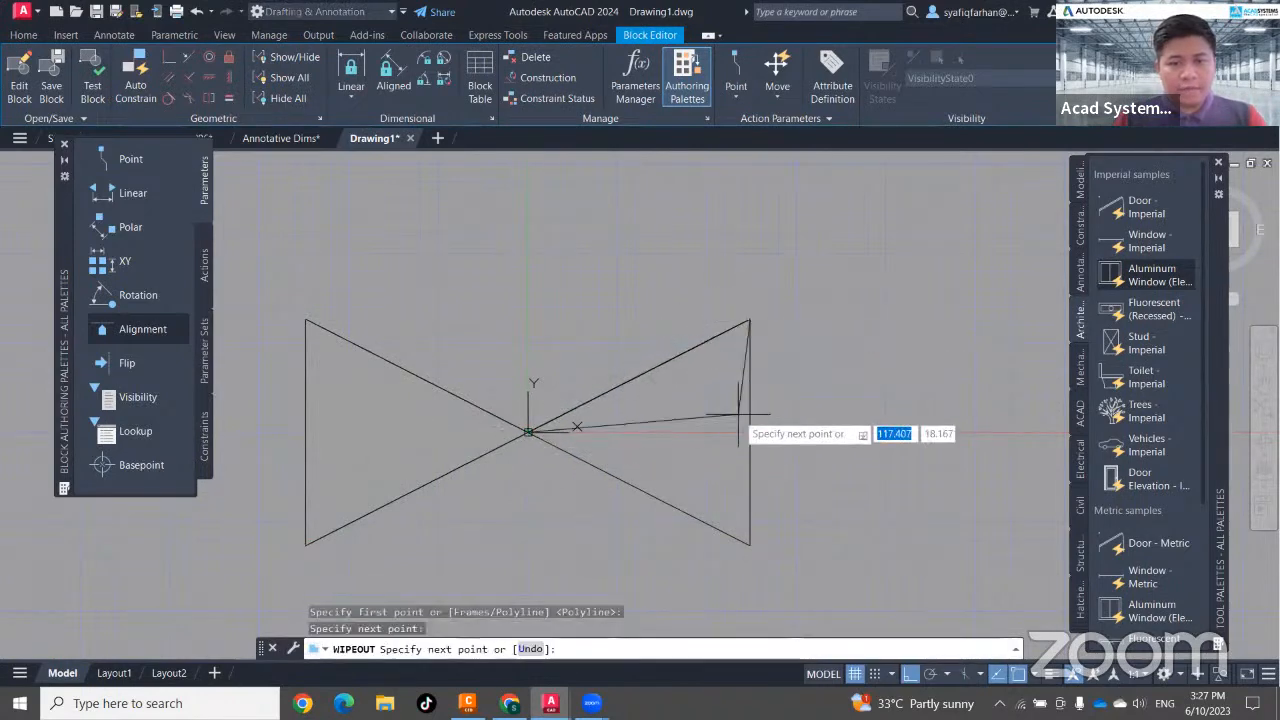
{"action": "left_click", "coordinate": [750, 544]}
{"action": "key", "text": "Return"}
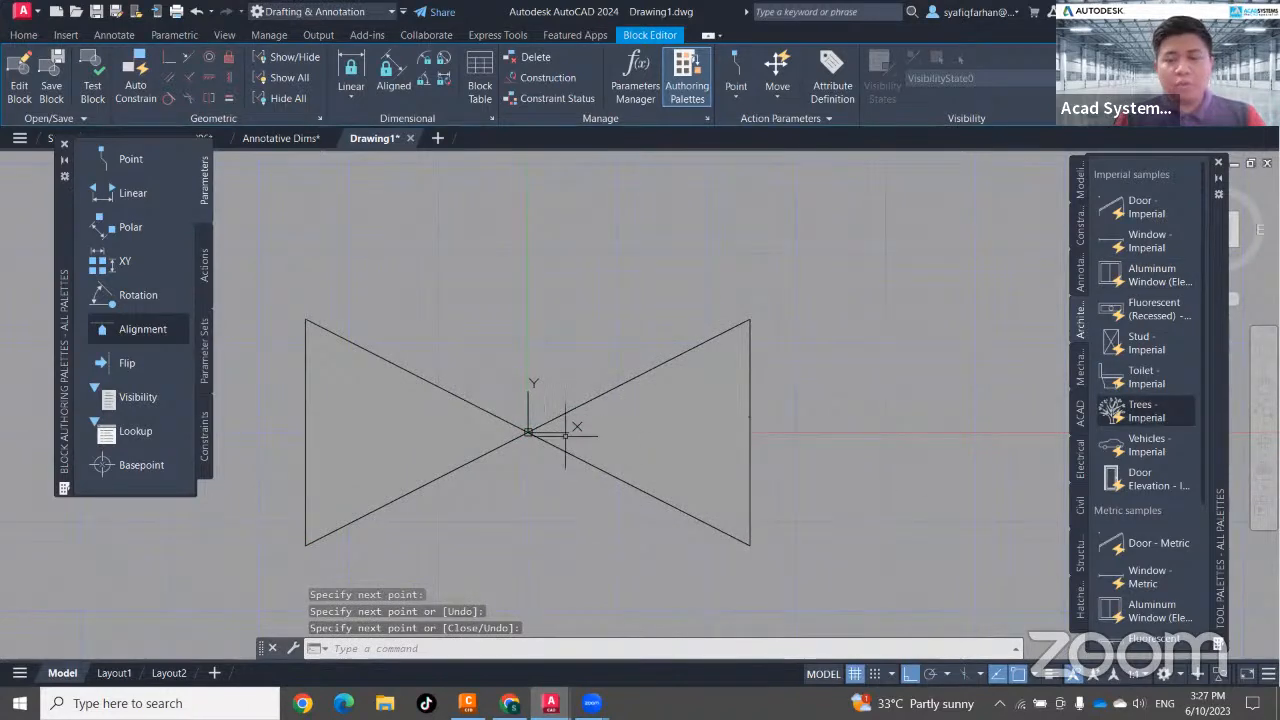
{"action": "left_click", "coordinate": [1095, 80]}
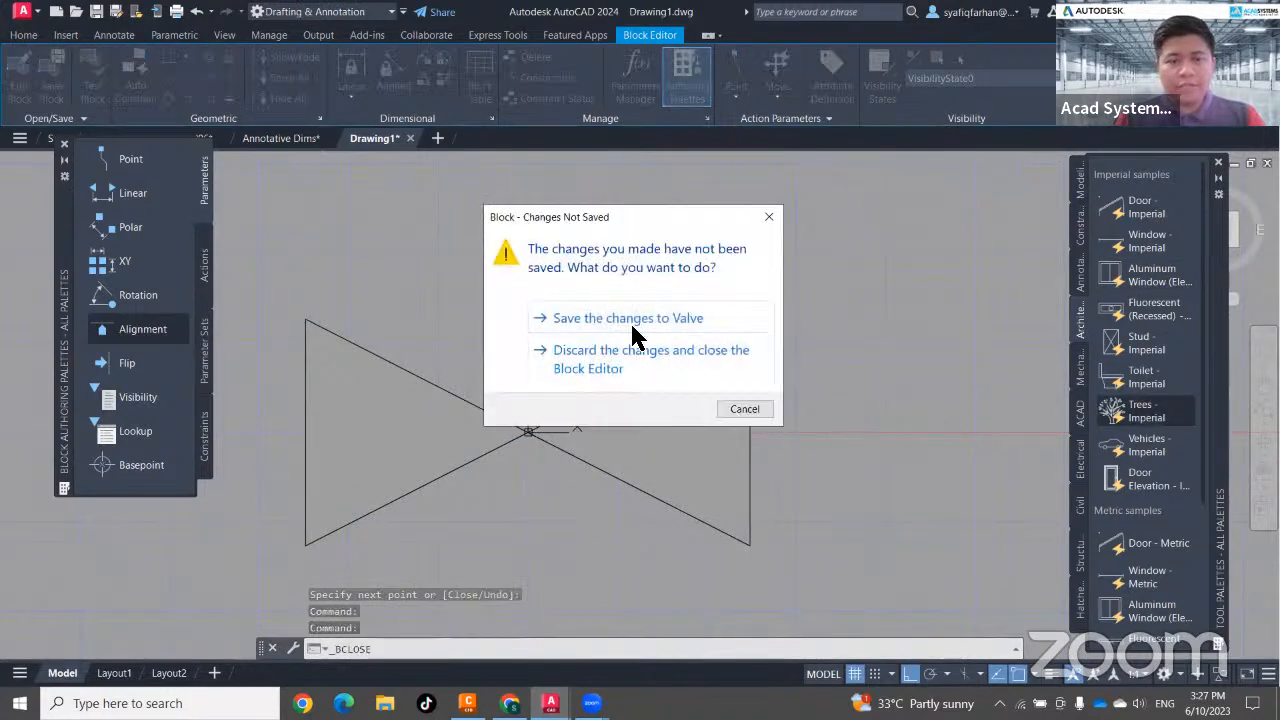
{"action": "left_click", "coordinate": [630, 320]}
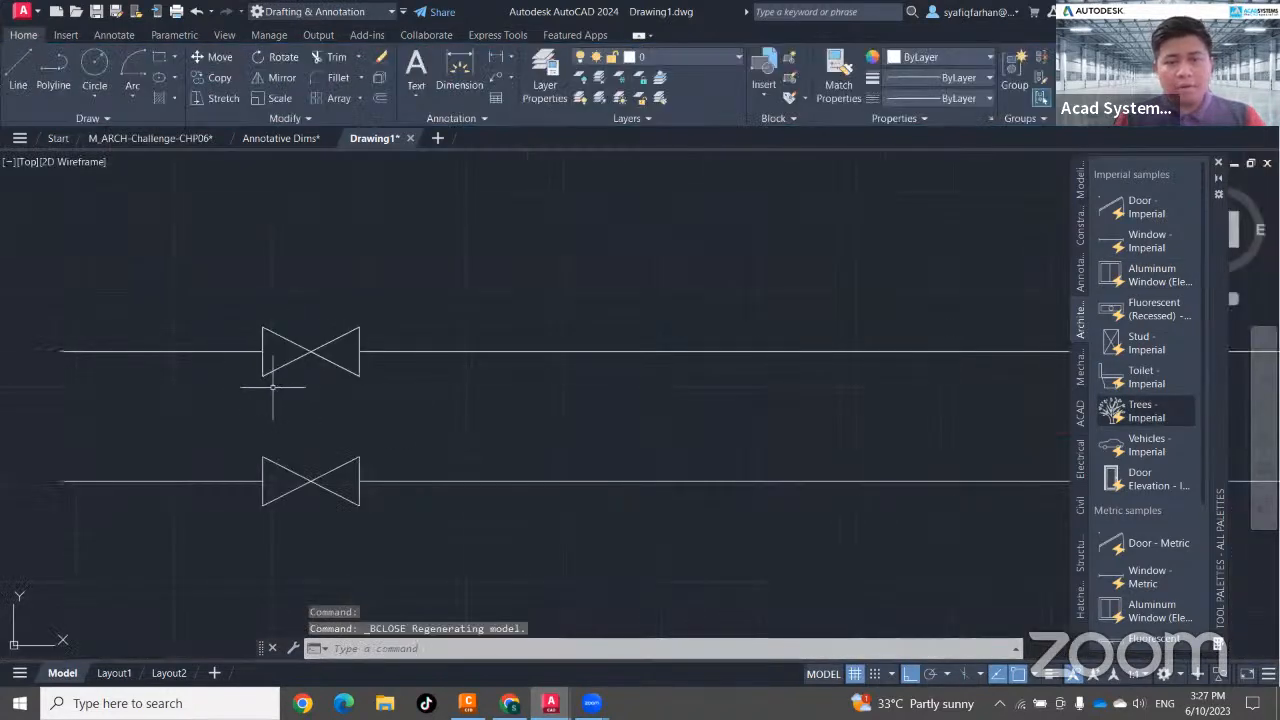
Move the upper Valve block by its centre farther right along its pipe line.
{"action": "left_click", "coordinate": [322, 382]}
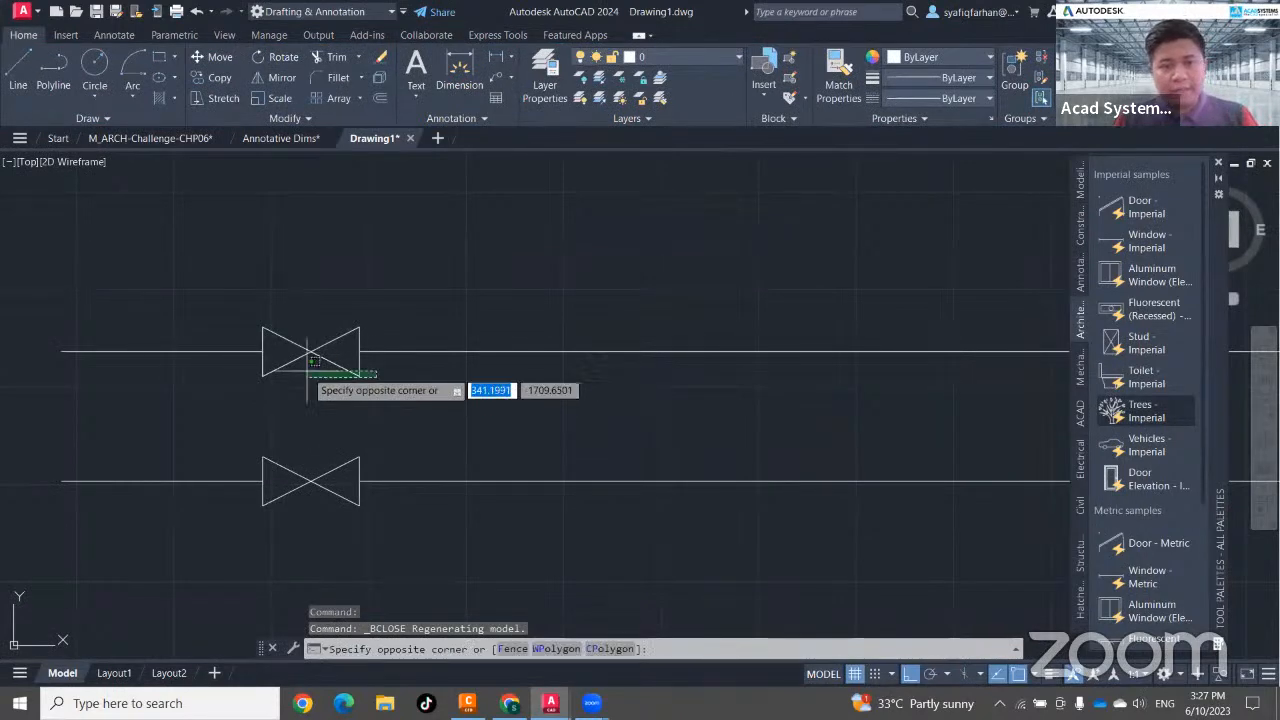
{"action": "type", "text": "m"}
{"action": "key", "text": "Return"}
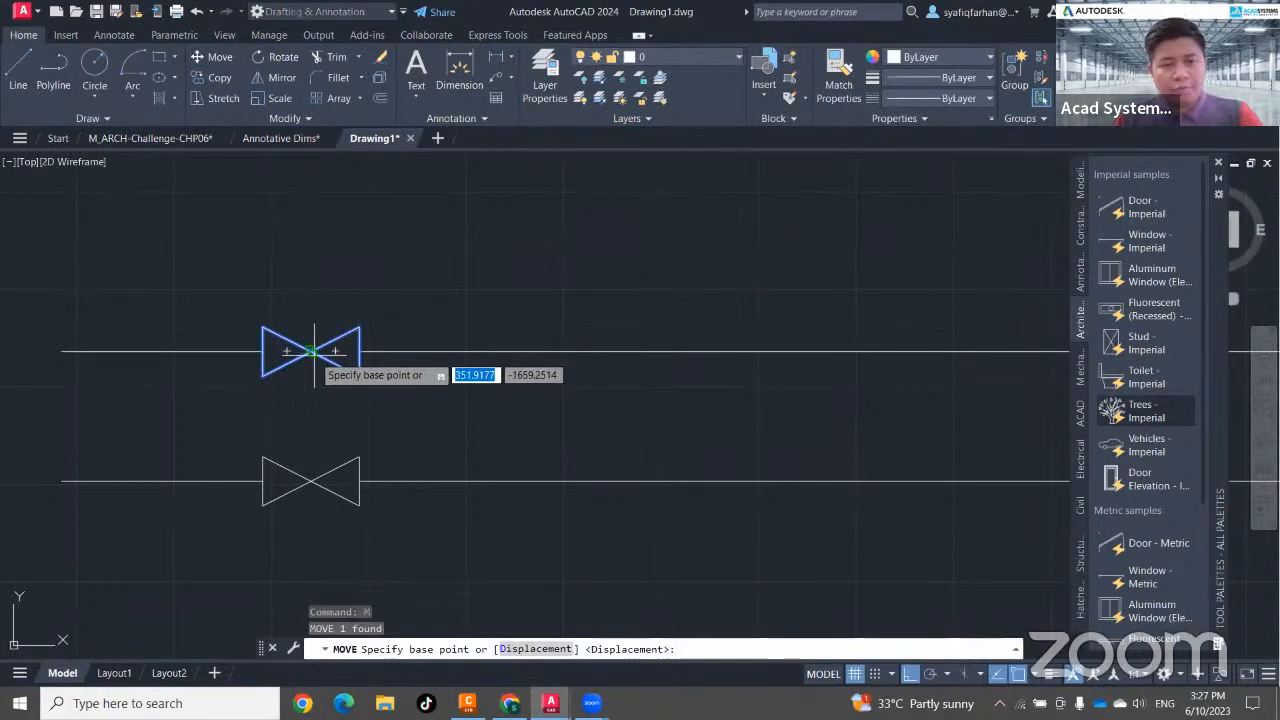
{"action": "left_click", "coordinate": [311, 351]}
{"action": "left_click", "coordinate": [573, 351]}
{"action": "key", "text": "Escape"}
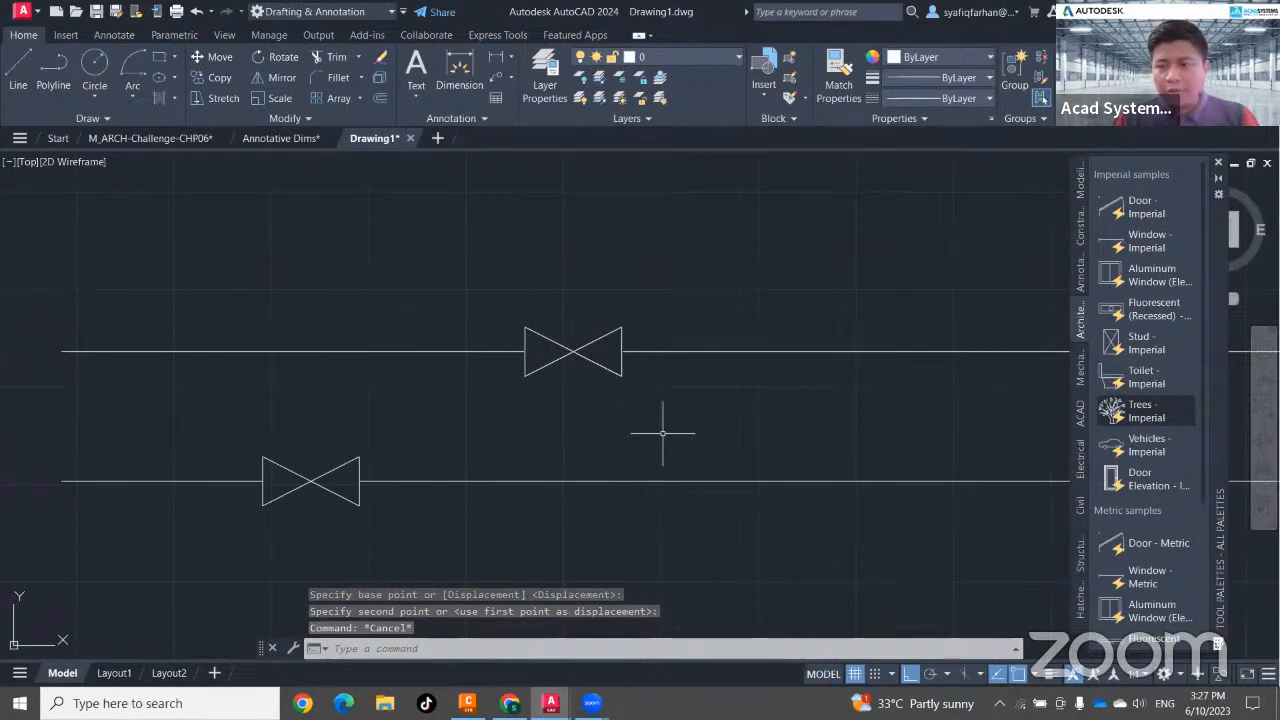
Copy the Valve block from its centre to a second position farther right on the same upper pipe line.
{"action": "left_click_drag", "start_coordinate": [669, 389], "coordinate": [534, 371]}
{"action": "middle_click_drag", "start_coordinate": [634, 457], "coordinate": [503, 490]}
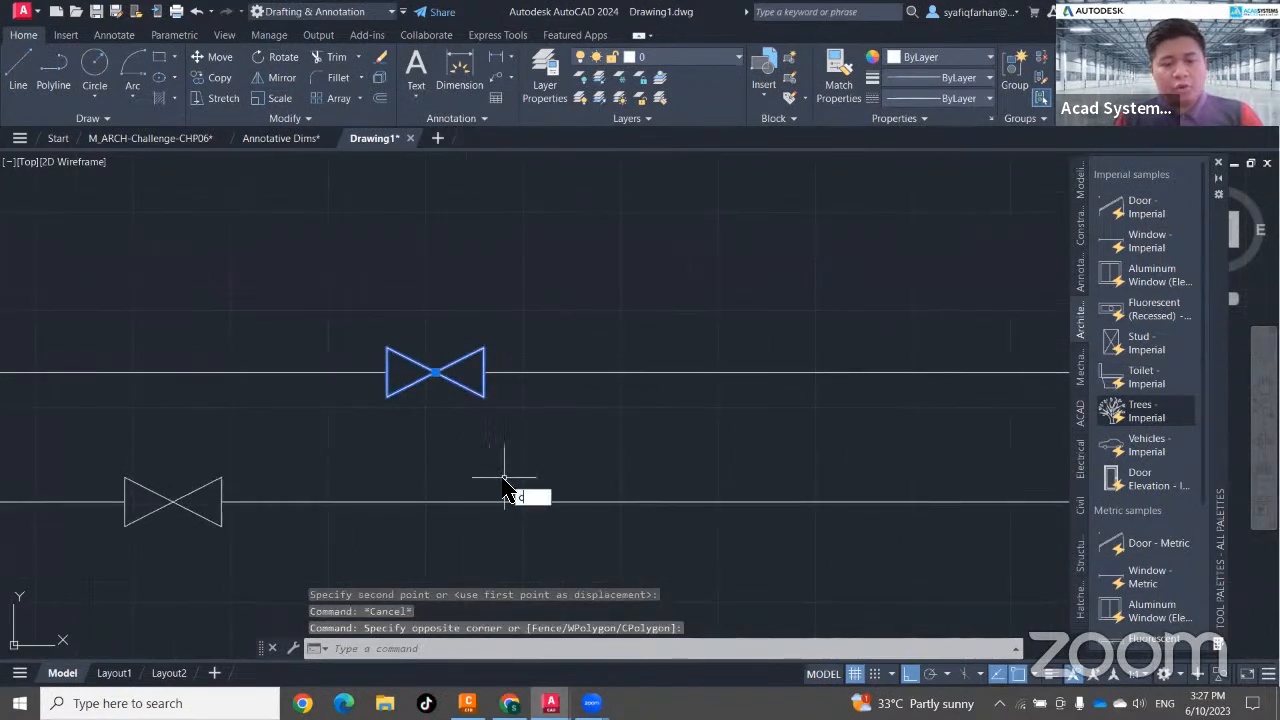
{"action": "key", "text": "Return"}
{"action": "left_click", "coordinate": [435, 372]}
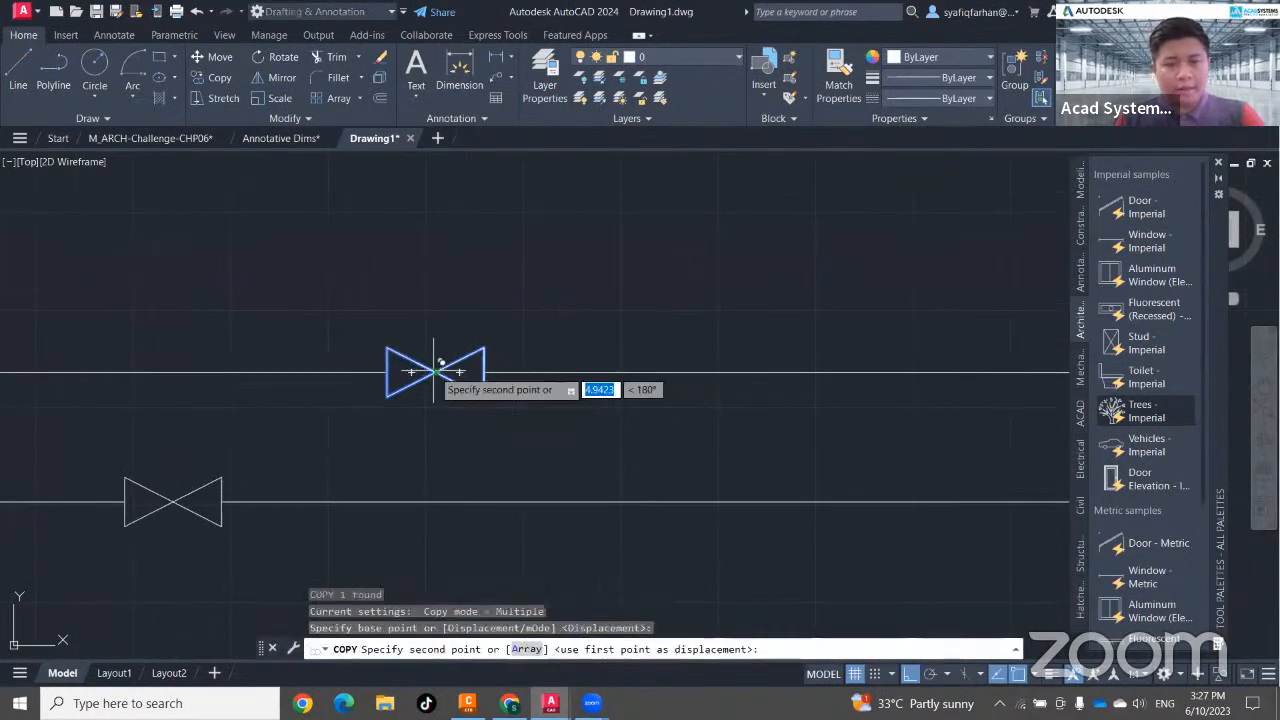
{"action": "left_click", "coordinate": [872, 372]}
{"action": "key", "text": "Escape"}
{"action": "middle_click_drag", "start_coordinate": [903, 451], "coordinate": [862, 462]}
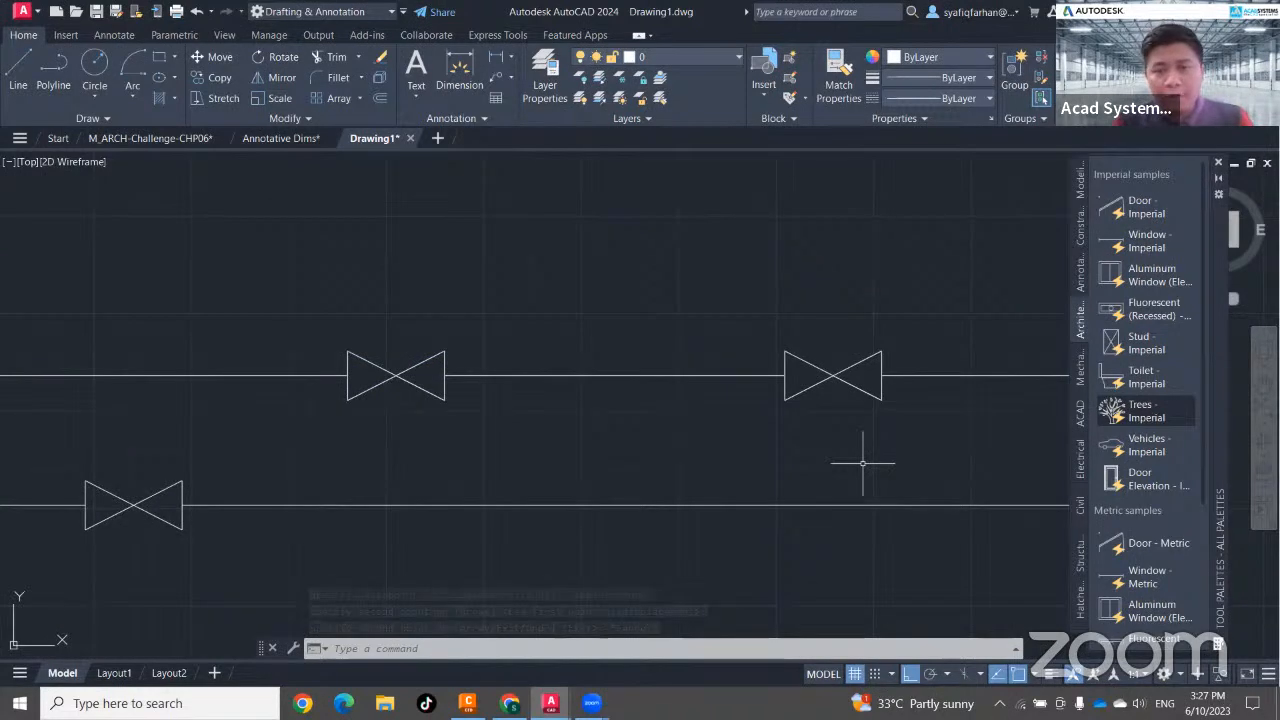
Create a new tool palette named FOL ACAD.
{"action": "scroll", "coordinate": [700, 434], "scroll_direction": "down", "scroll_amount": 5}
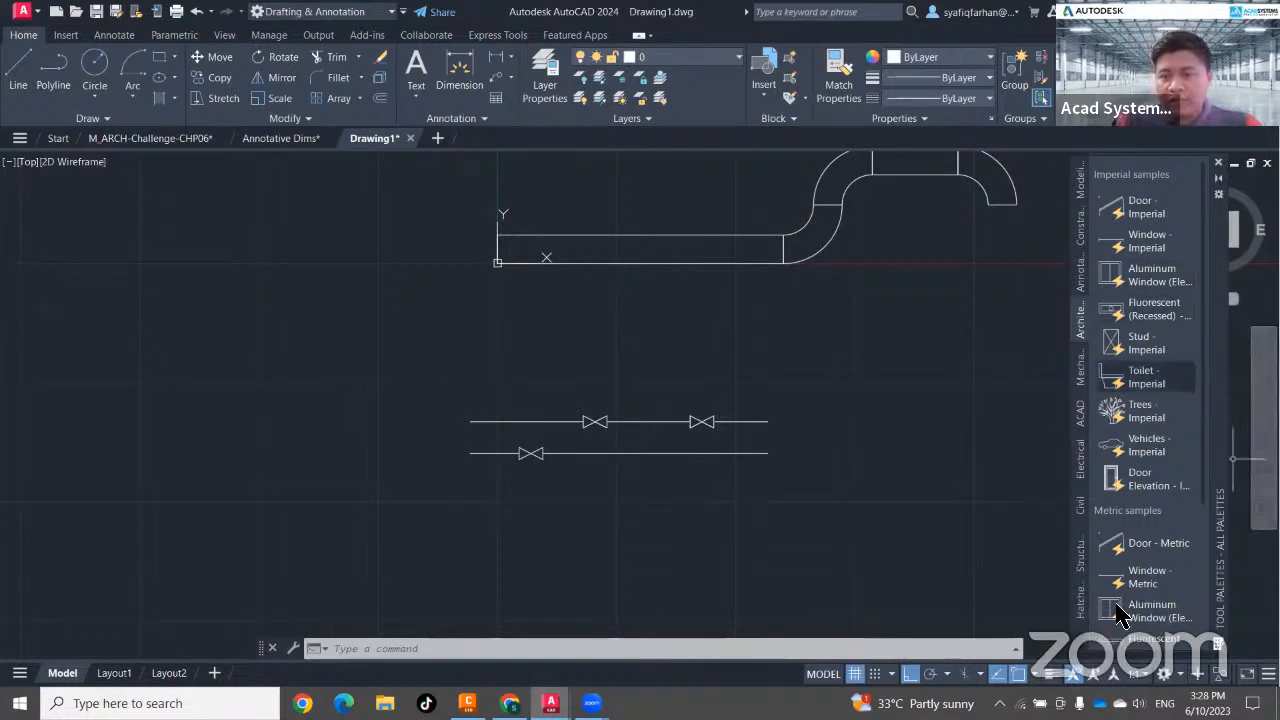
{"action": "left_click", "coordinate": [1088, 632]}
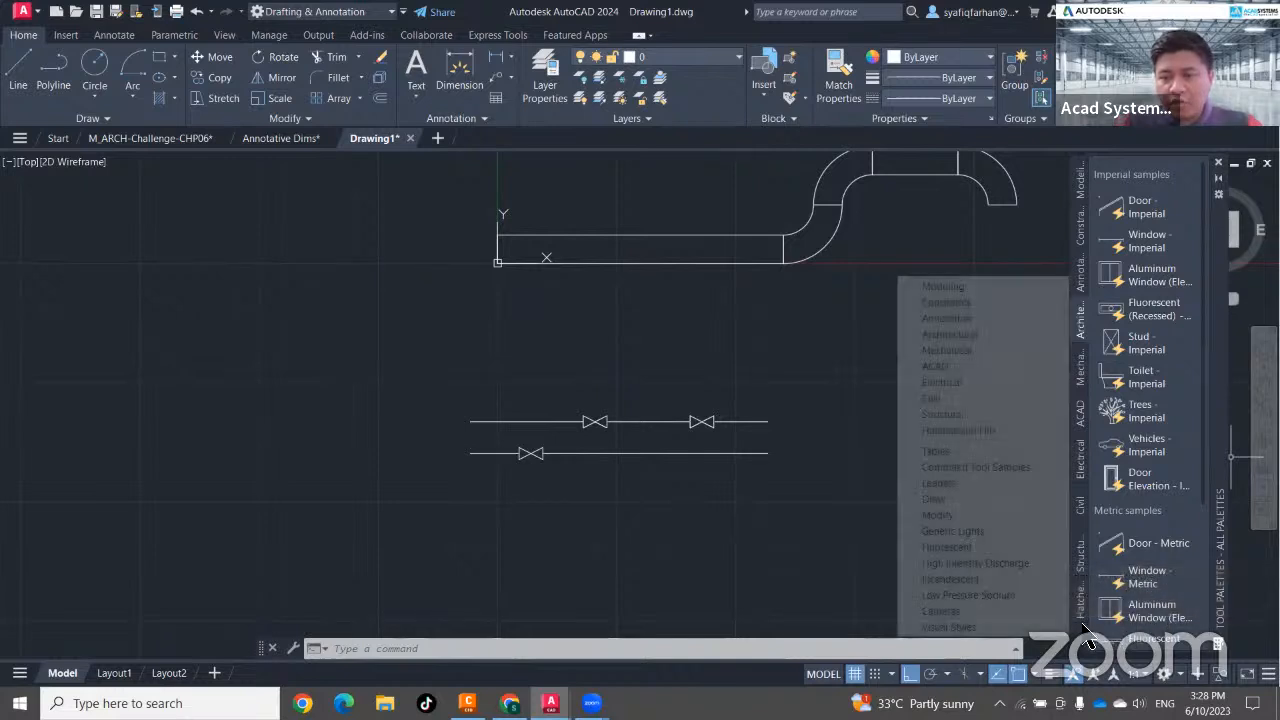
{"action": "right_click", "coordinate": [1113, 546]}
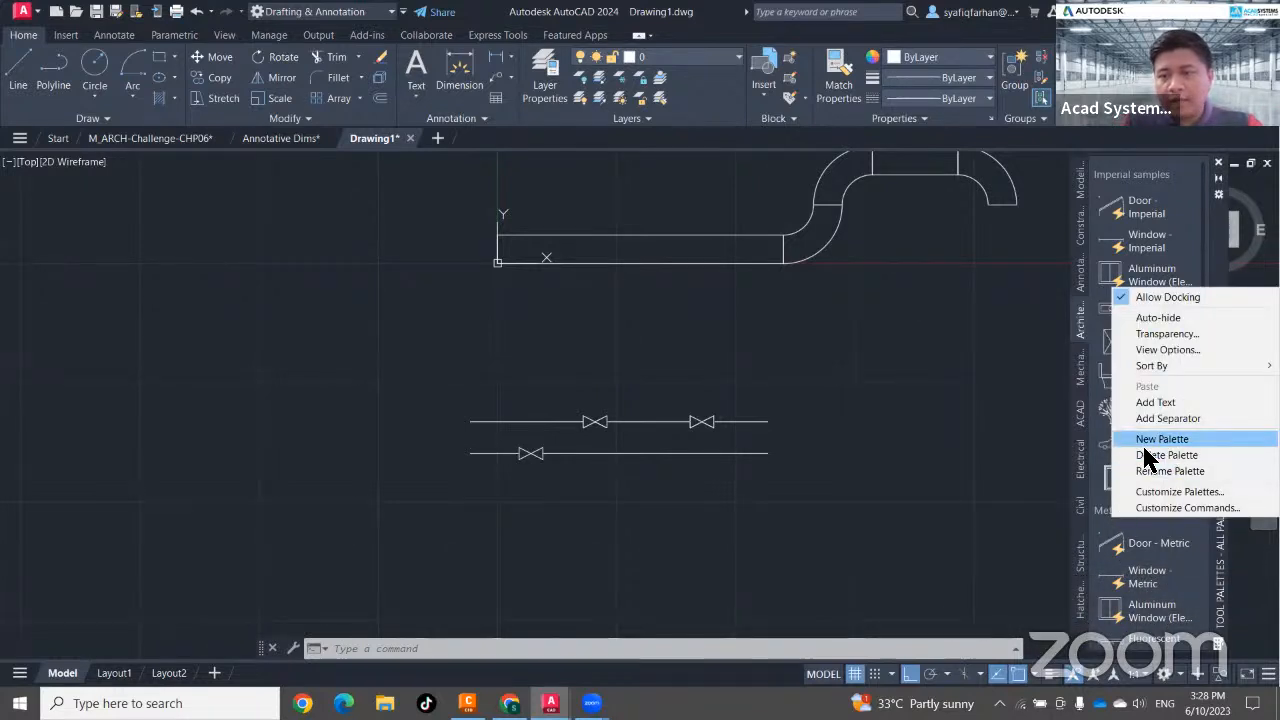
{"action": "left_click", "coordinate": [1144, 448]}
{"action": "type", "text": "FOL"}
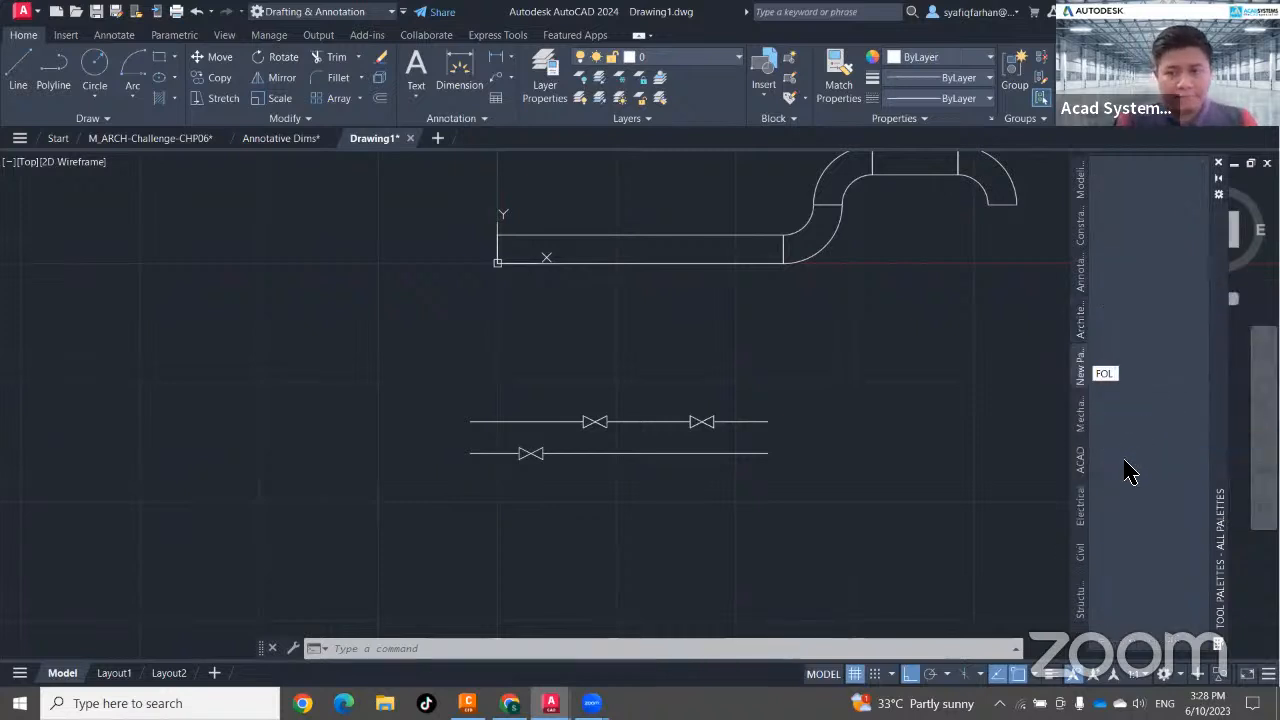
{"action": "type", "text": " ACAD"}
{"action": "key", "text": "Return"}
Save the drawing as Drawing1.dwg and add the elbow block at the duct run's end to the FOL ACAD palette.
{"action": "mouse_move", "coordinate": [886, 471]}
{"action": "middle_mouse_down"}
{"action": "mouse_move", "coordinate": [905, 455]}
{"action": "mouse_move", "coordinate": [783, 506]}
{"action": "middle_mouse_up"}
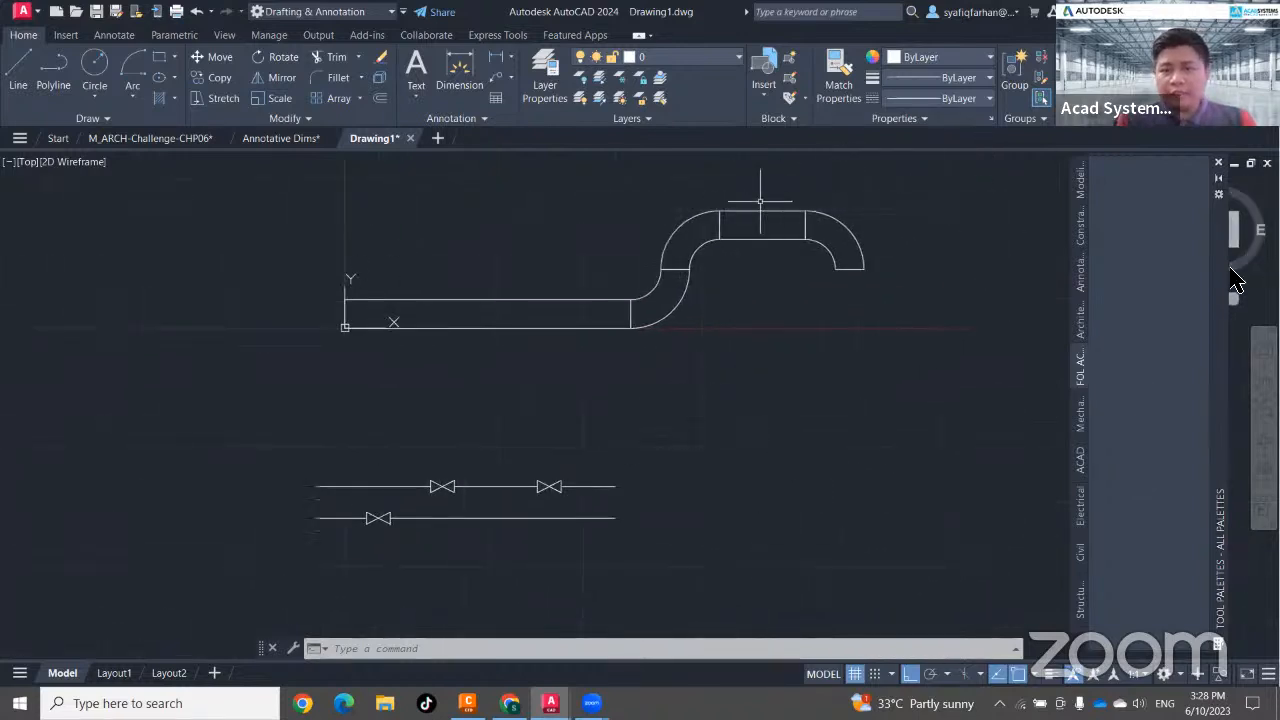
{"action": "left_click", "coordinate": [96, 11]}
{"action": "key", "text": "Return"}
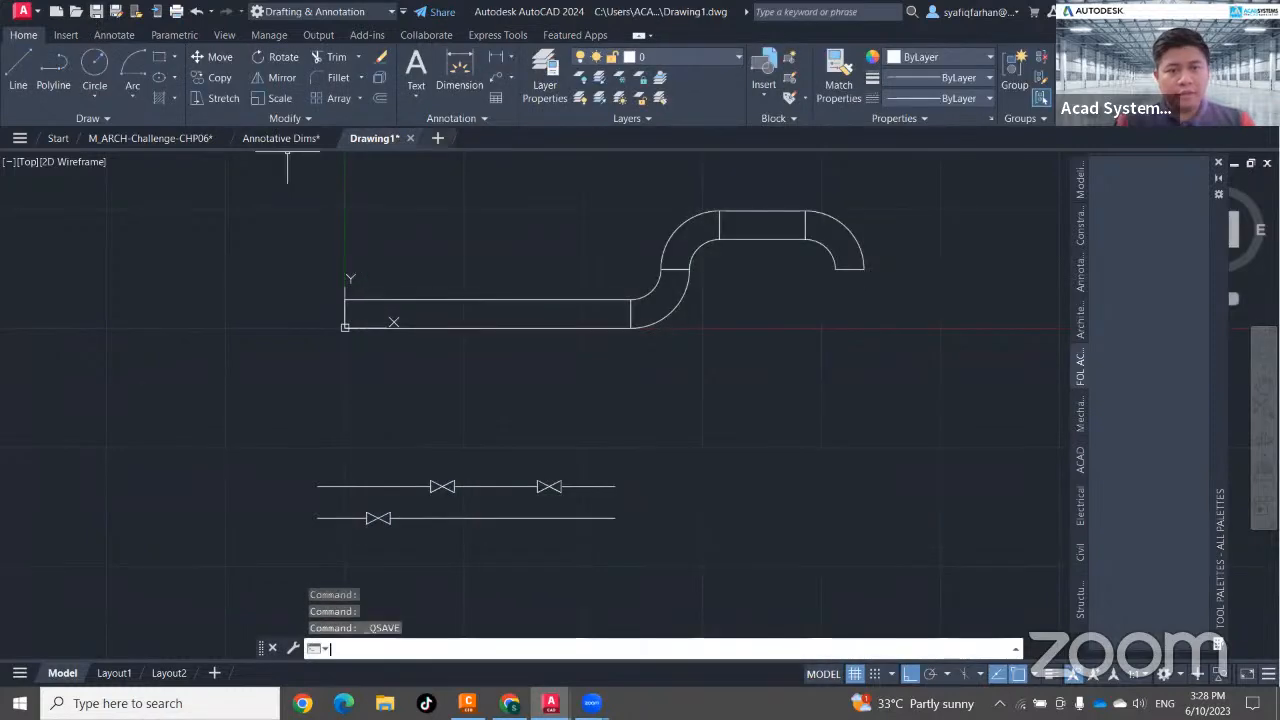
{"action": "left_click", "coordinate": [888, 246]}
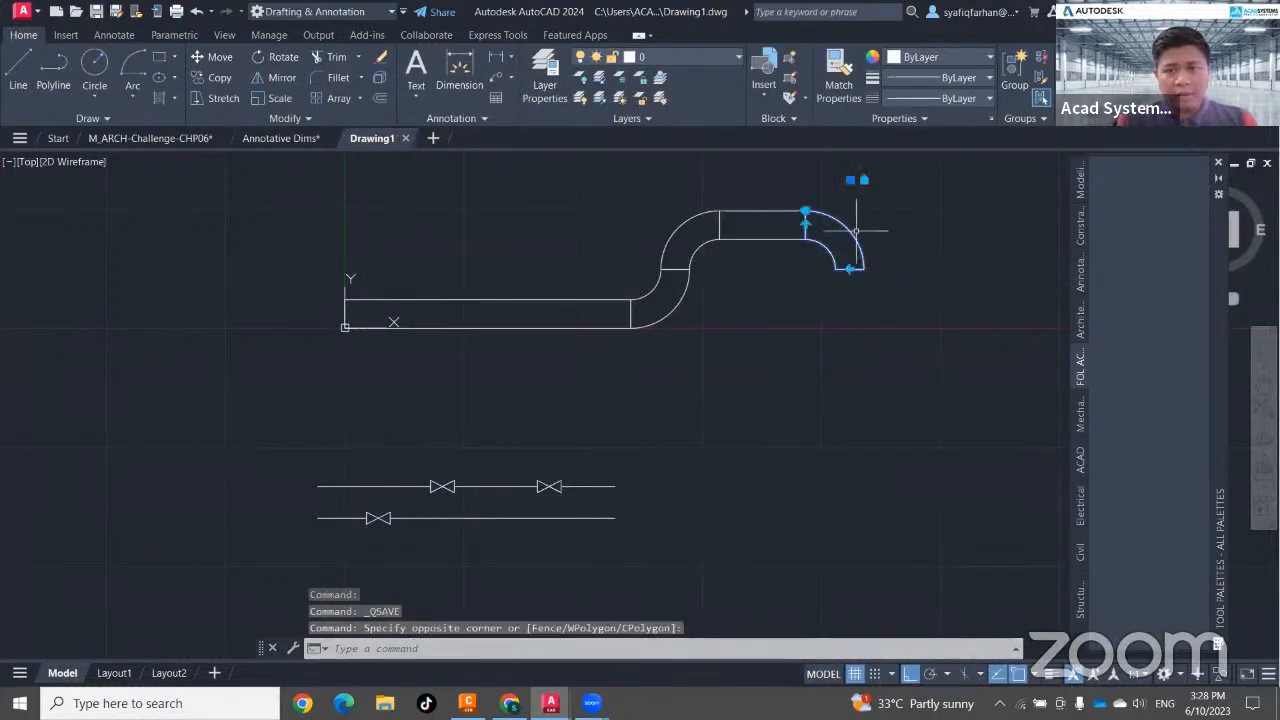
{"action": "left_click_drag", "start_coordinate": [854, 236], "coordinate": [1152, 210]}
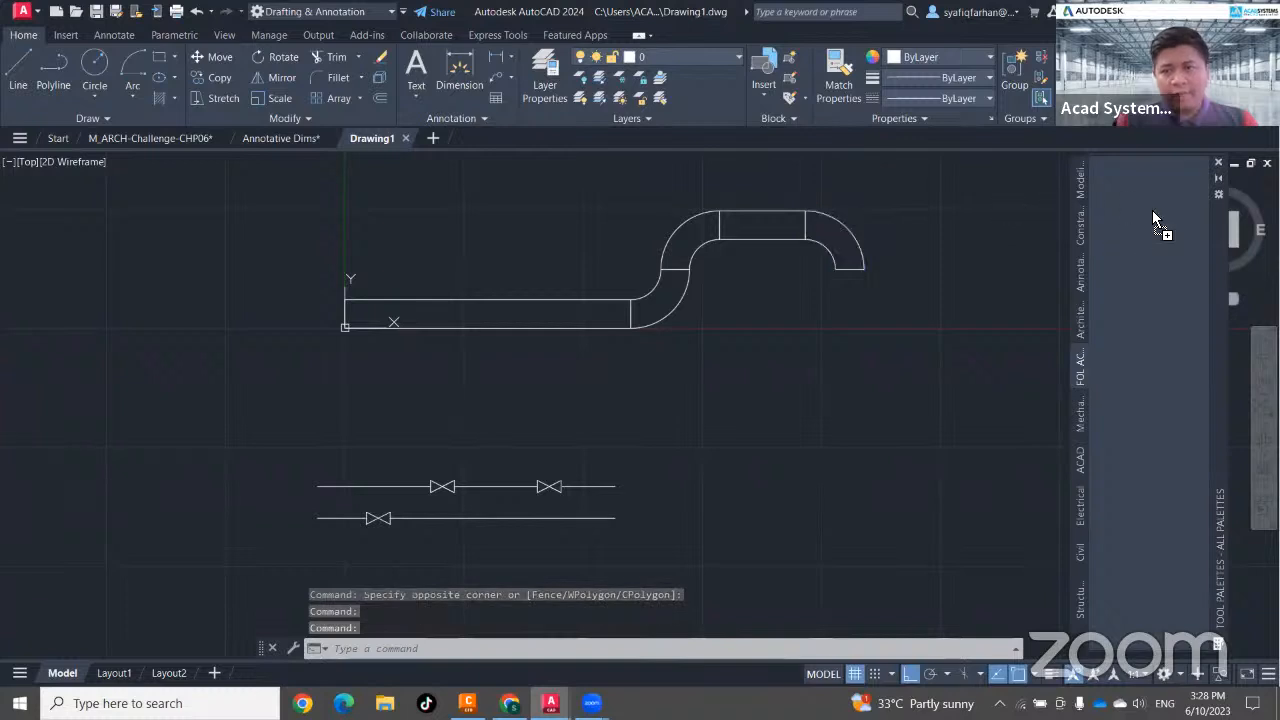
Add the upper straight duct block and the Valve block from the drawing to the FOL ACAD palette.
{"action": "left_click", "coordinate": [772, 238]}
{"action": "left_click_drag", "start_coordinate": [780, 240], "coordinate": [1128, 253]}
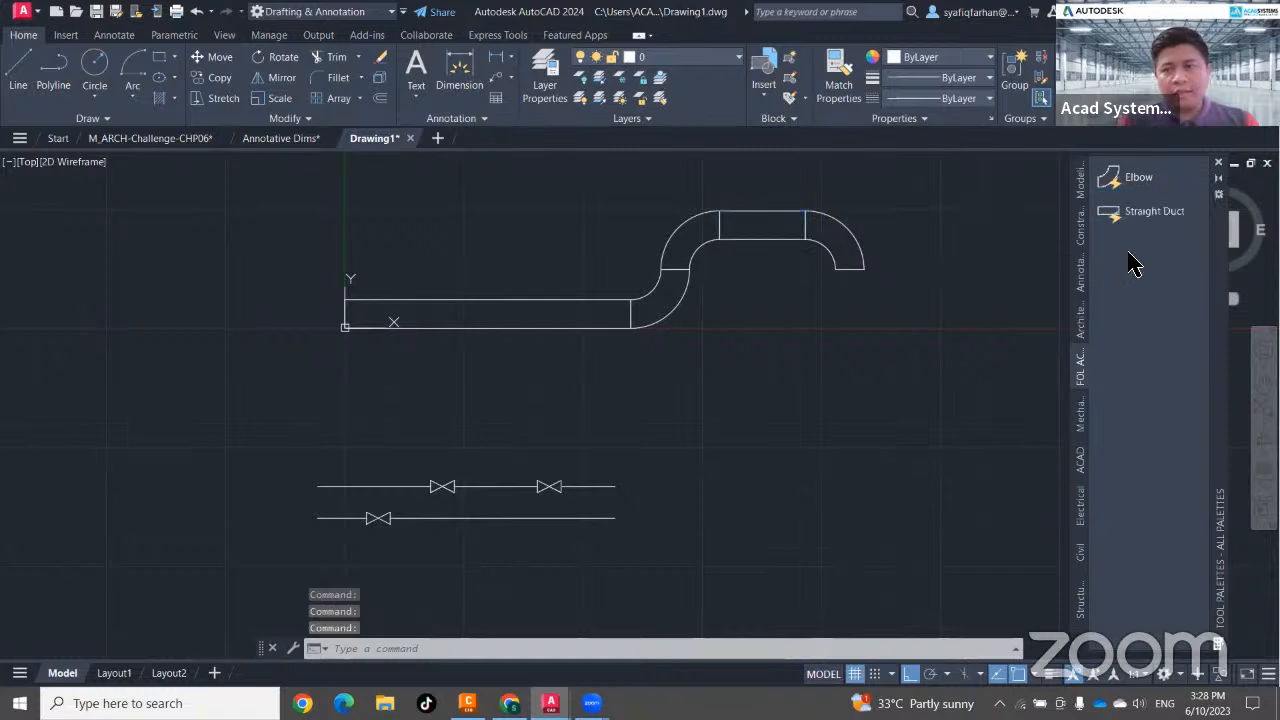
{"action": "left_click", "coordinate": [551, 486]}
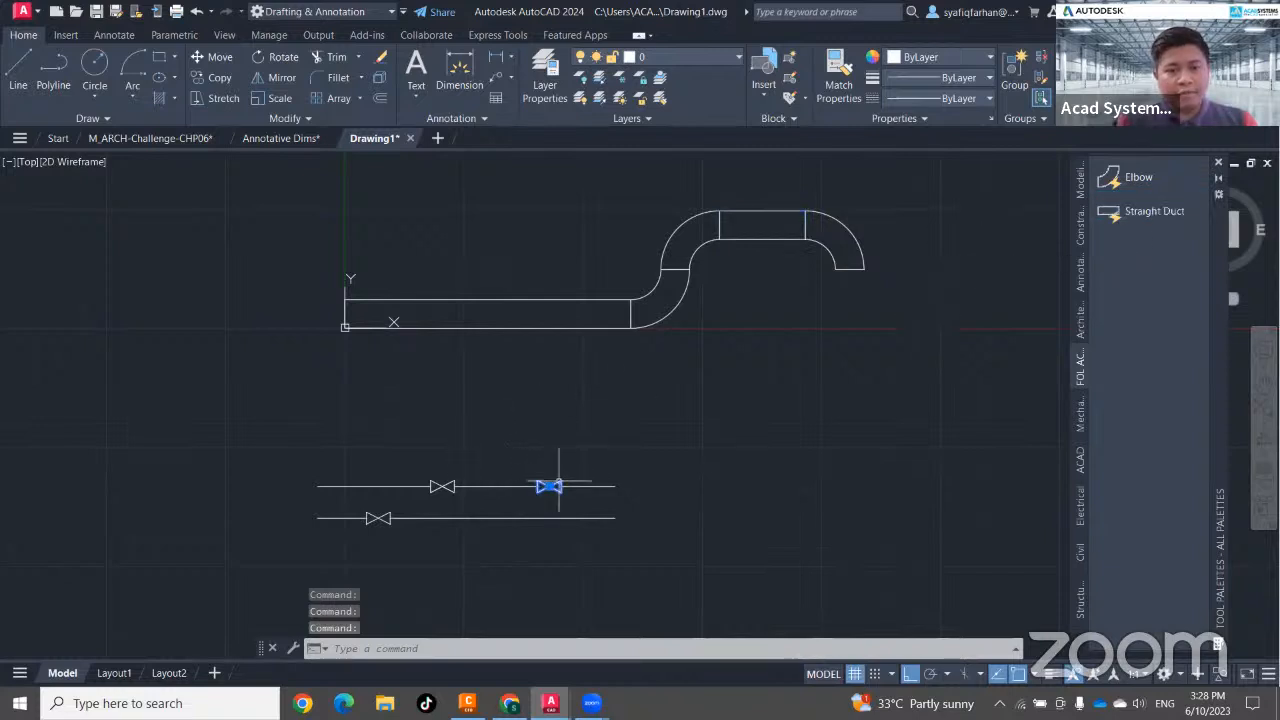
{"action": "left_click_drag", "start_coordinate": [558, 486], "coordinate": [1128, 320]}
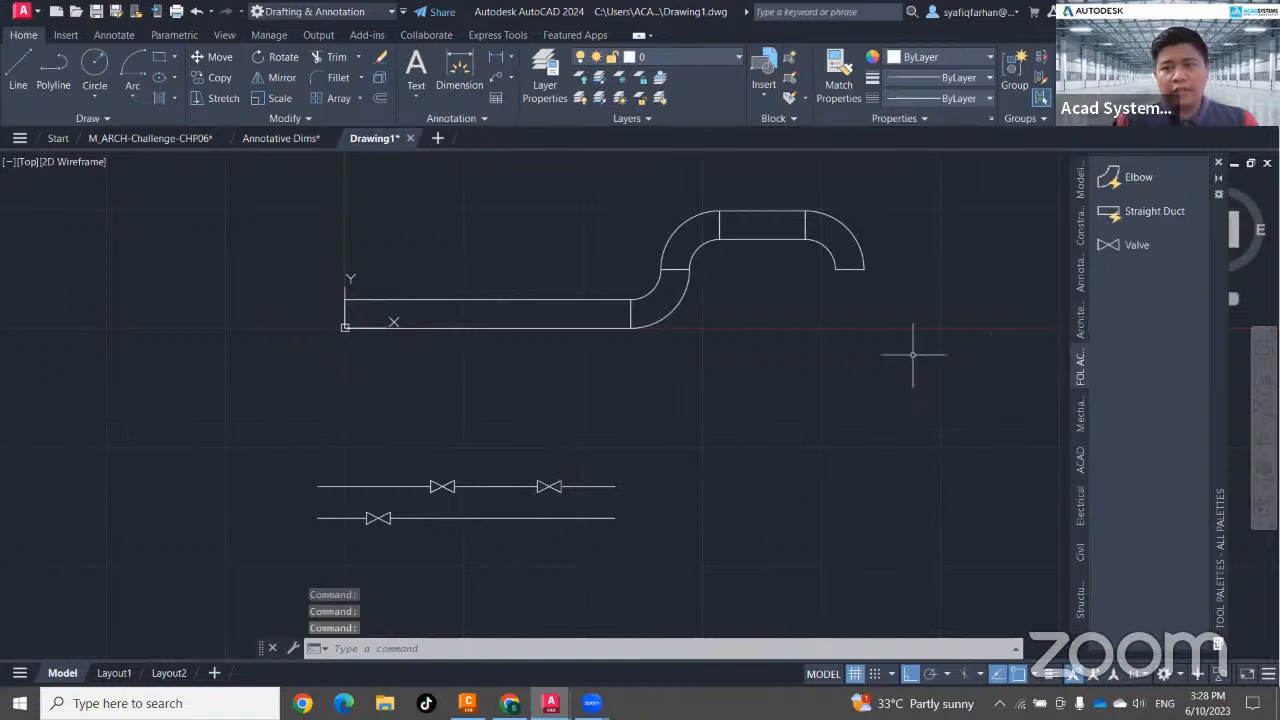
Switch to the M_ARCH-Challenge-CHP06 drawing, save it, and add its lowest loose dynamic door block to the FOL ACAD palette.
{"action": "left_click", "coordinate": [150, 140]}
{"action": "scroll", "coordinate": [520, 430], "scroll_direction": "up", "scroll_amount": 4}
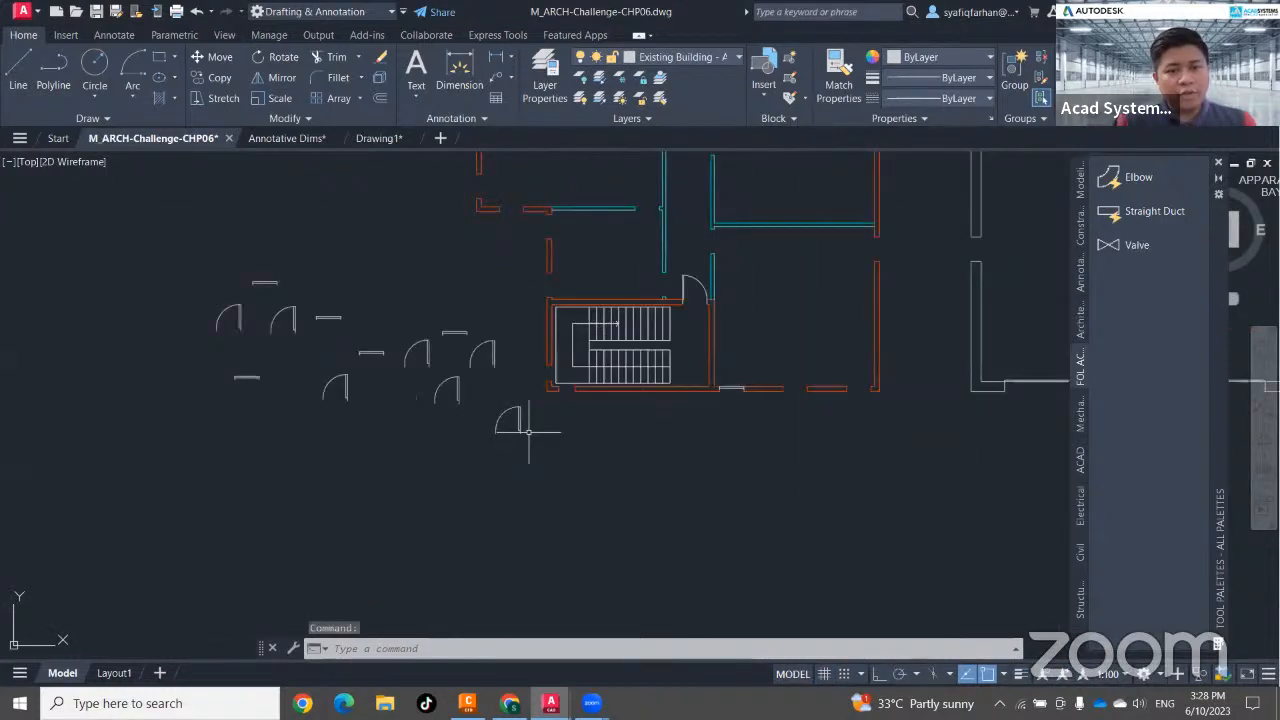
{"action": "left_click", "coordinate": [516, 422]}
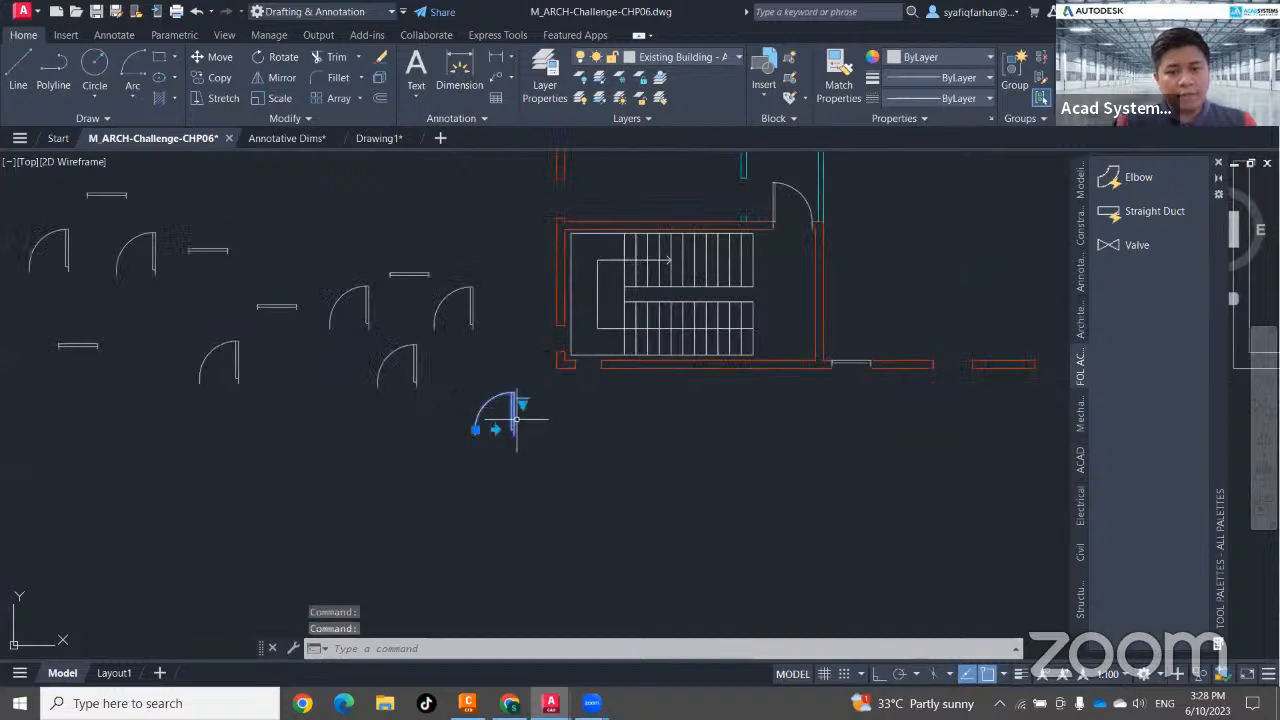
{"action": "key", "text": "Escape"}
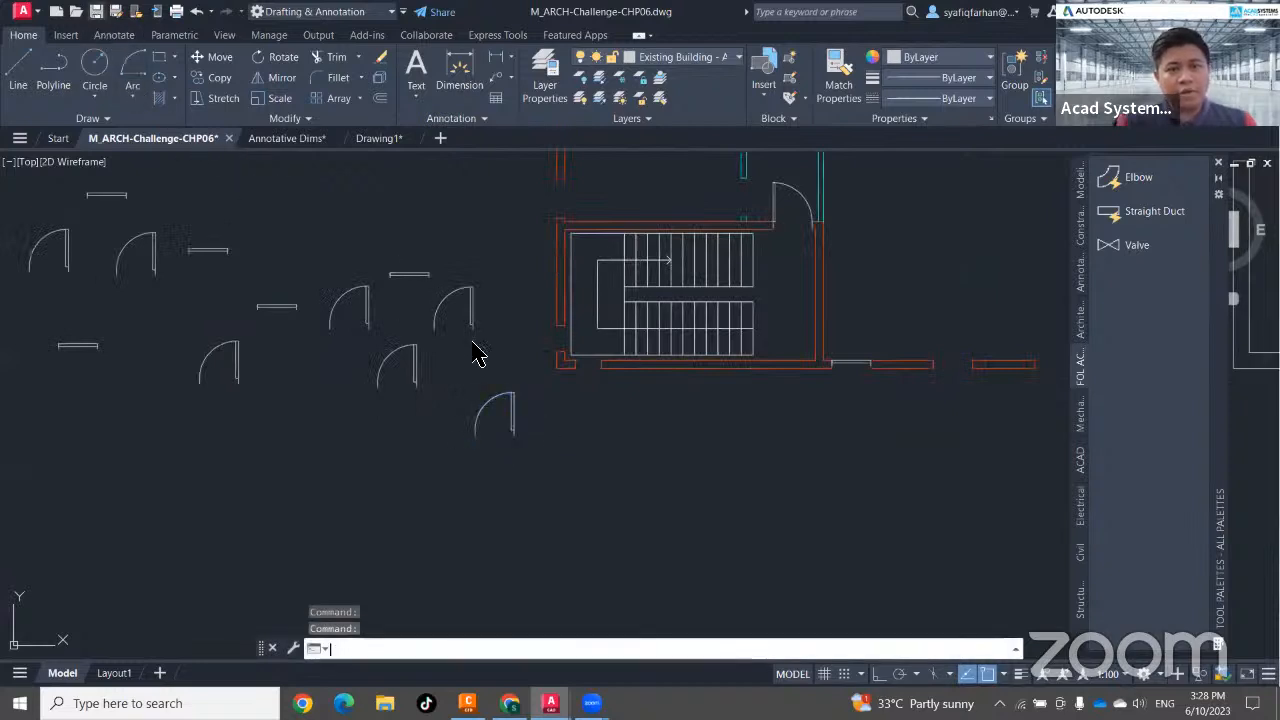
{"action": "left_click", "coordinate": [513, 424]}
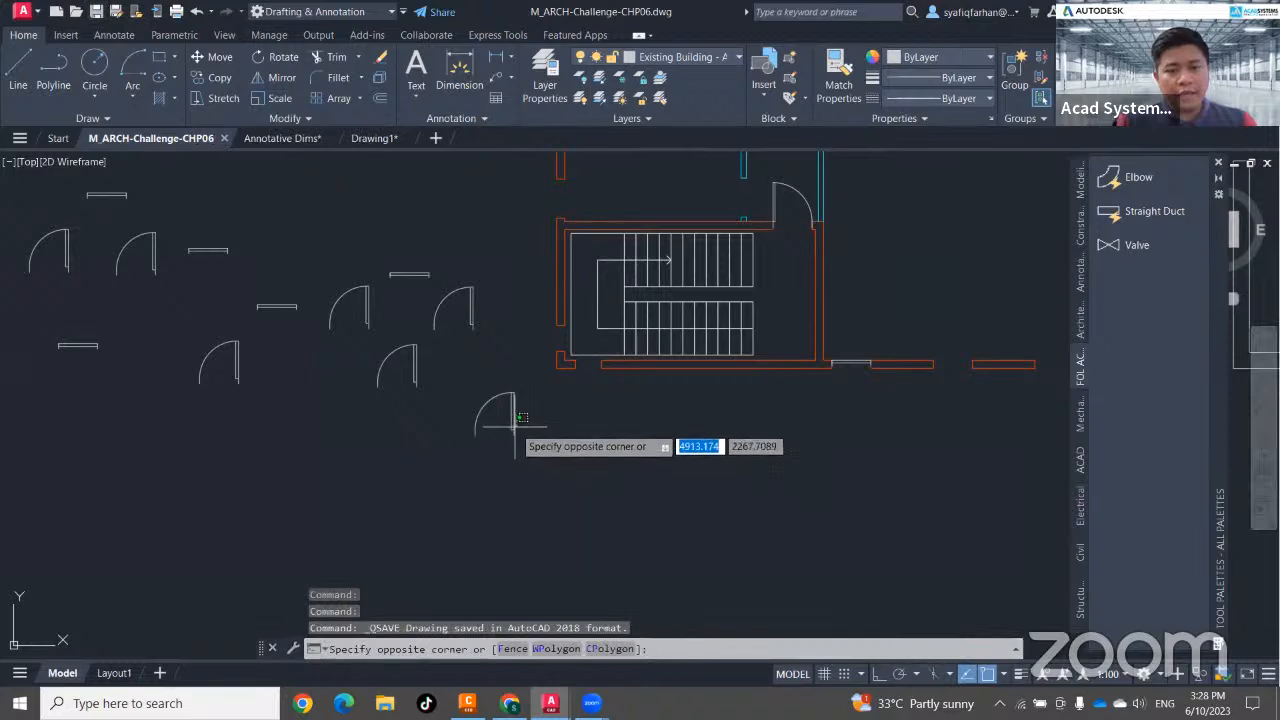
{"action": "left_click", "coordinate": [516, 429]}
{"action": "left_click_drag", "start_coordinate": [513, 424], "coordinate": [1123, 309]}
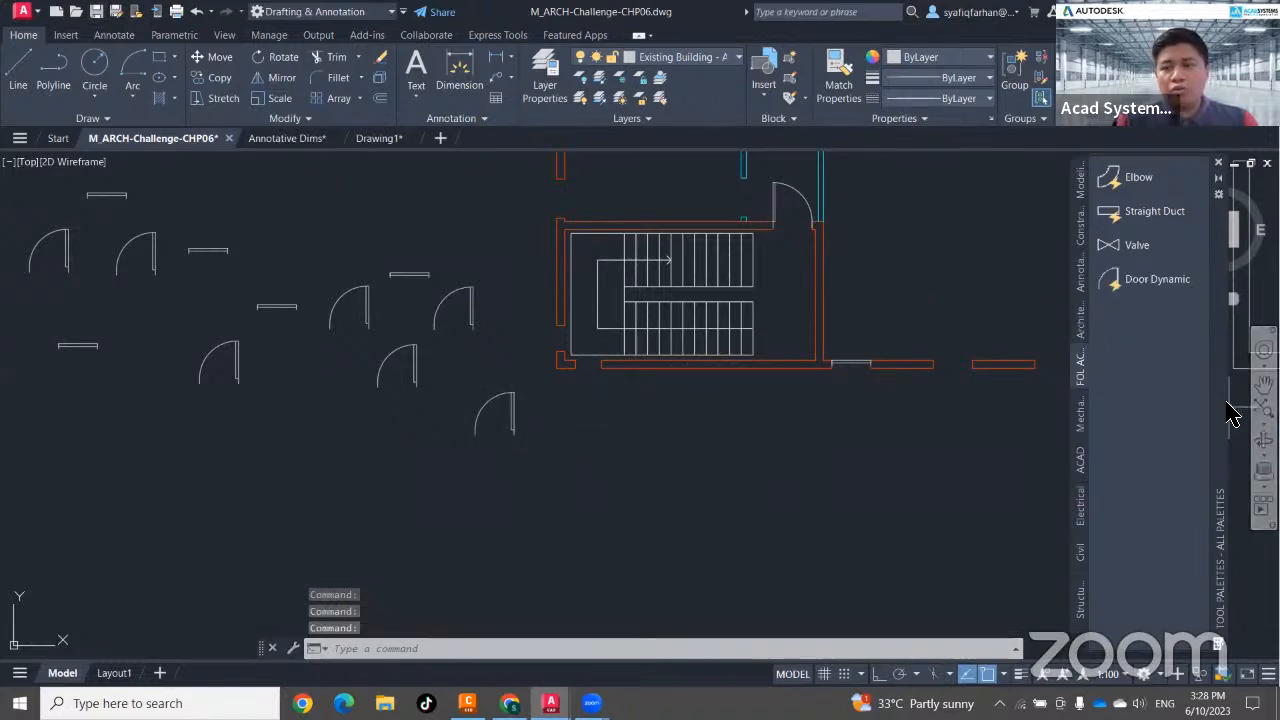
Add a text heading Duct to the FOL ACAD palette and place it above the Elbow block.
{"action": "mouse_move", "coordinate": [1223, 409]}
{"action": "left_mouse_down"}
{"action": "mouse_move", "coordinate": [809, 466]}
{"action": "mouse_move", "coordinate": [760, 455]}
{"action": "left_mouse_up"}
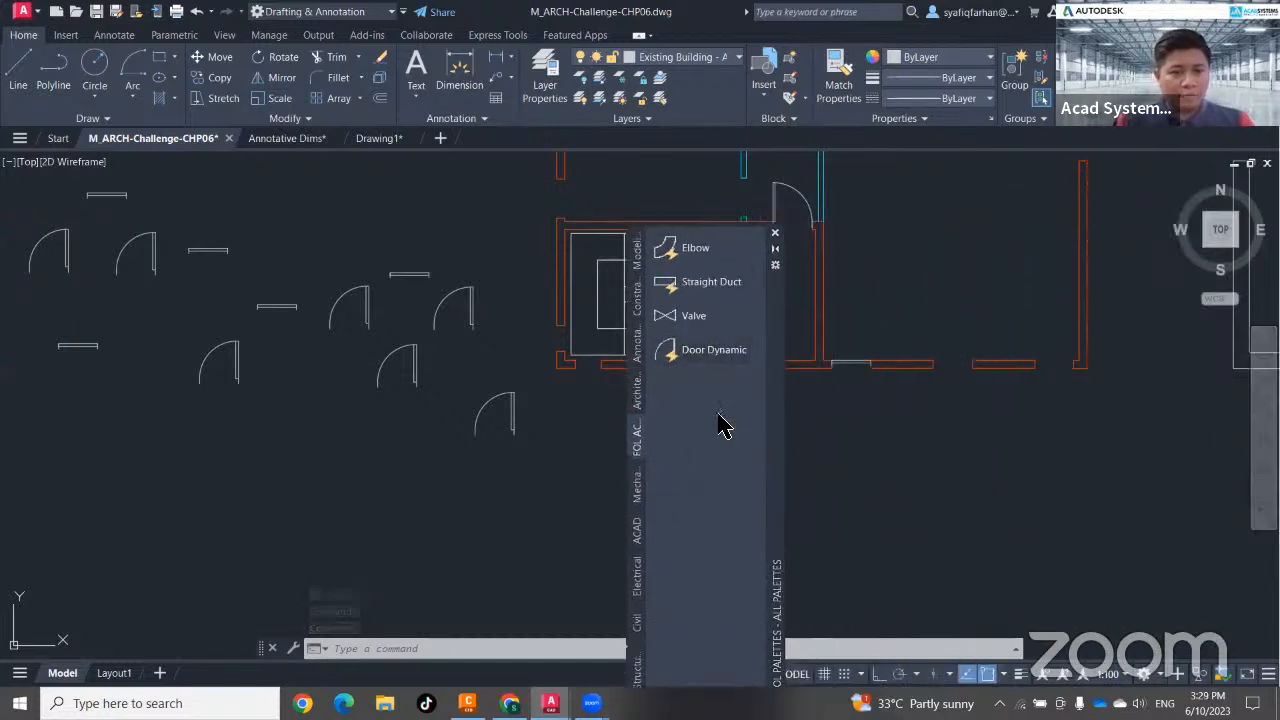
{"action": "right_click", "coordinate": [668, 410]}
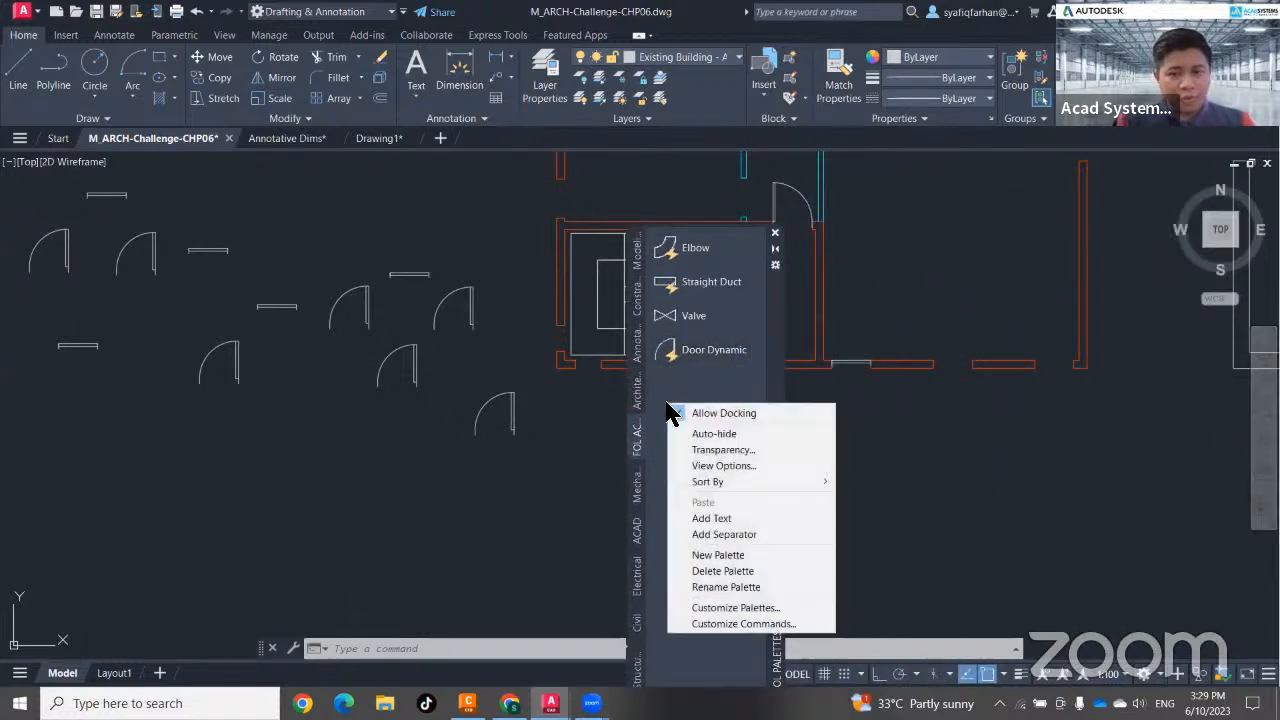
{"action": "left_click", "coordinate": [705, 518]}
{"action": "type", "text": "Duc"}
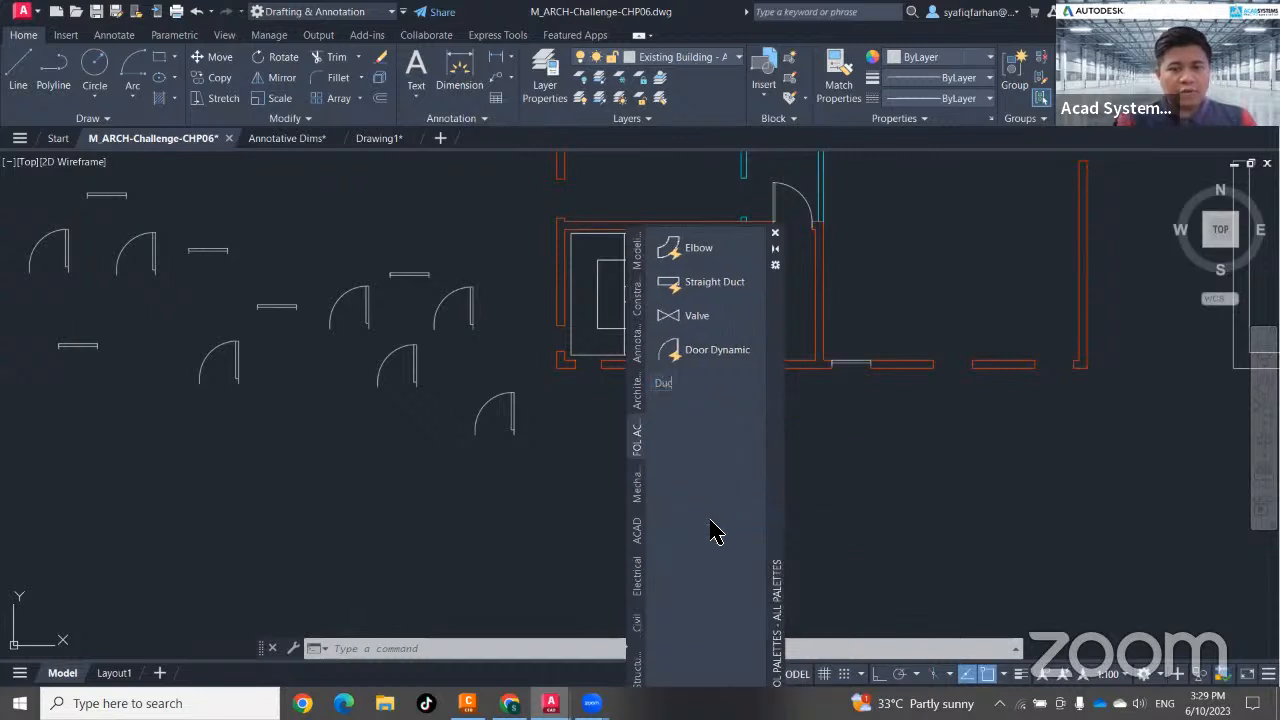
{"action": "left_click_drag", "start_coordinate": [673, 392], "coordinate": [672, 250]}
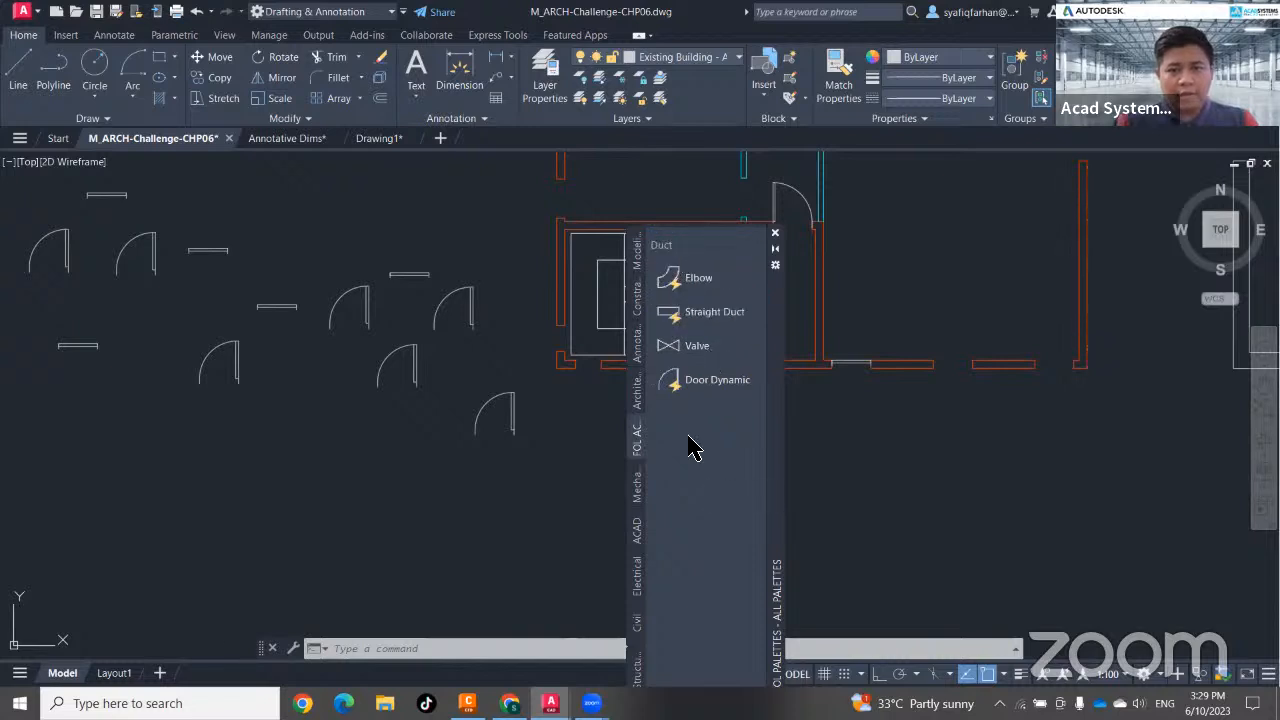
Add a text heading P&ID to the palette and place it between the Straight Duct and Valve blocks.
{"action": "right_click", "coordinate": [693, 448]}
{"action": "left_click", "coordinate": [720, 551]}
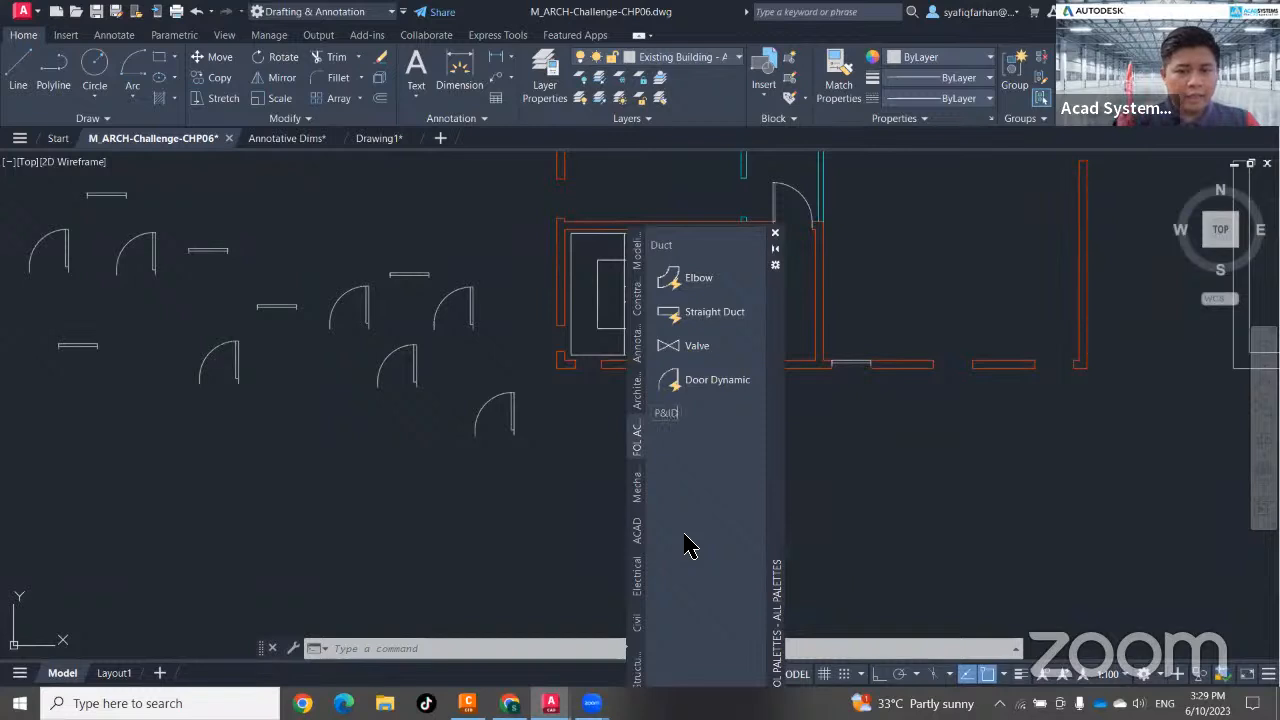
{"action": "type", "text": "P&ID"}
{"action": "key", "text": "Return"}
{"action": "left_click_drag", "start_coordinate": [666, 420], "coordinate": [671, 335]}
Add two separators to the palette, one above the P&ID heading and one between the Valve and Door Dynamic blocks.
{"action": "right_click", "coordinate": [705, 475]}
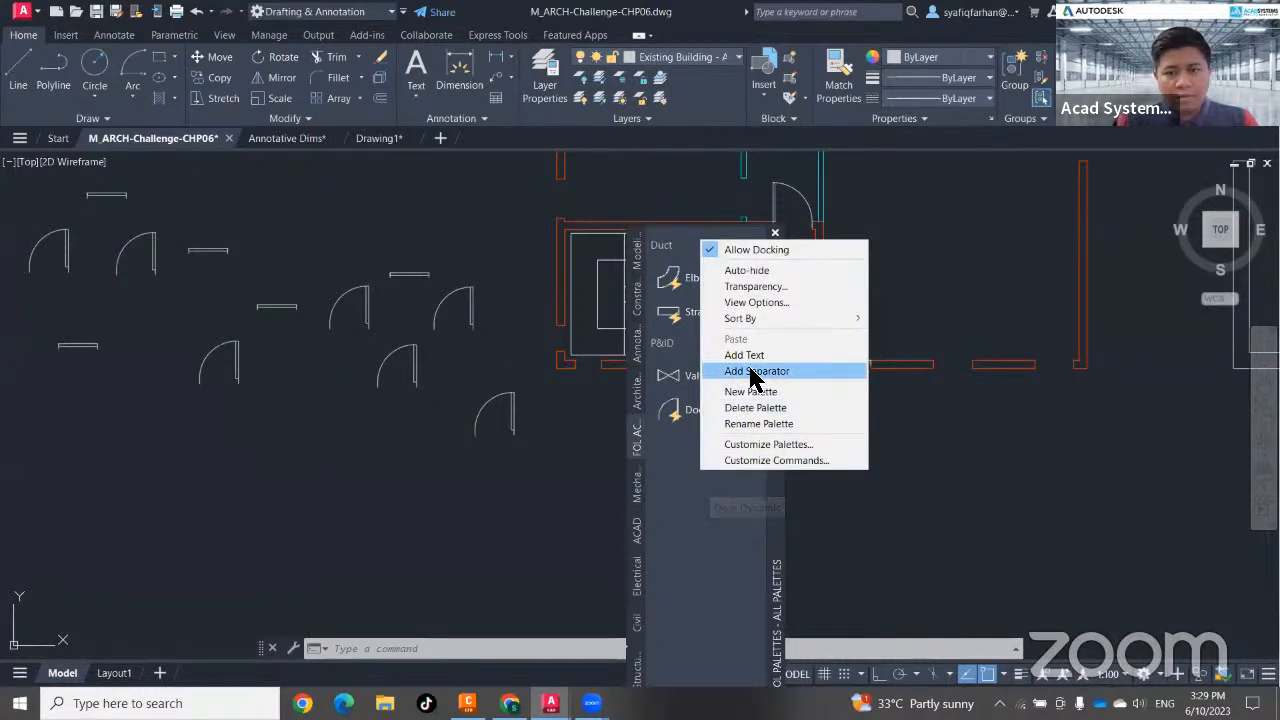
{"action": "left_click", "coordinate": [752, 372]}
{"action": "left_click_drag", "start_coordinate": [732, 433], "coordinate": [723, 345]}
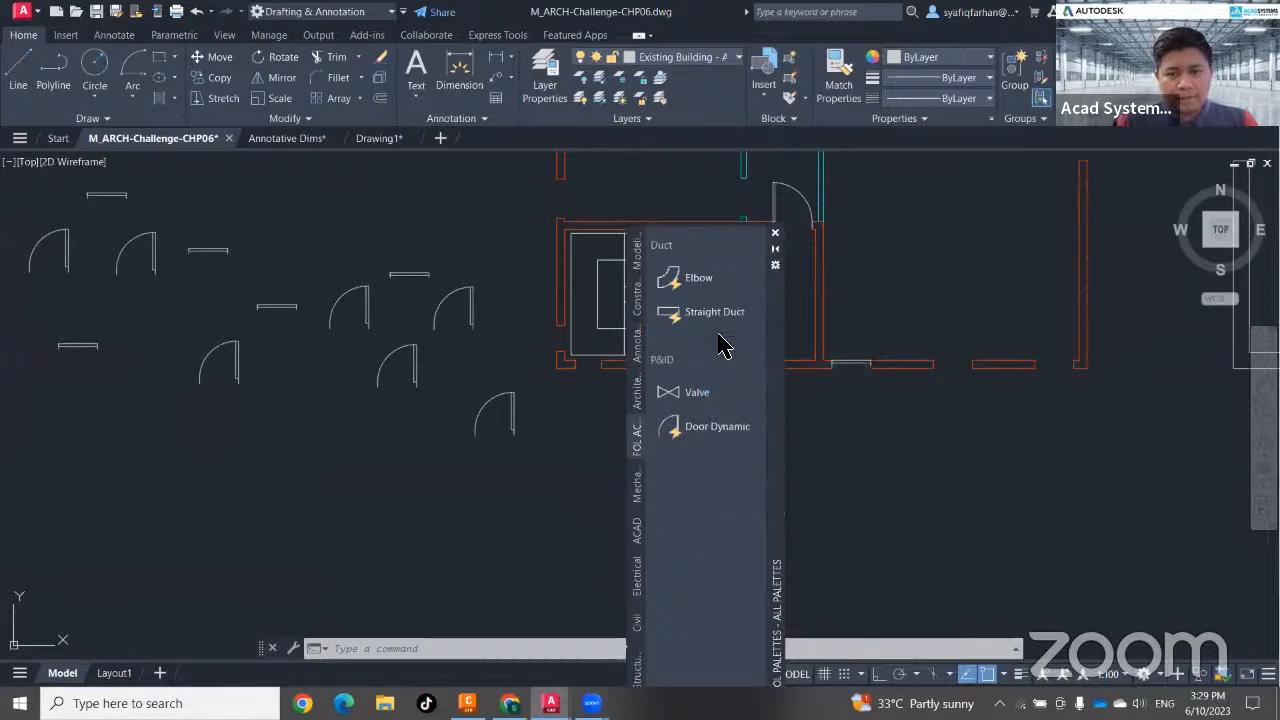
{"action": "right_click", "coordinate": [713, 507]}
{"action": "left_click", "coordinate": [752, 378]}
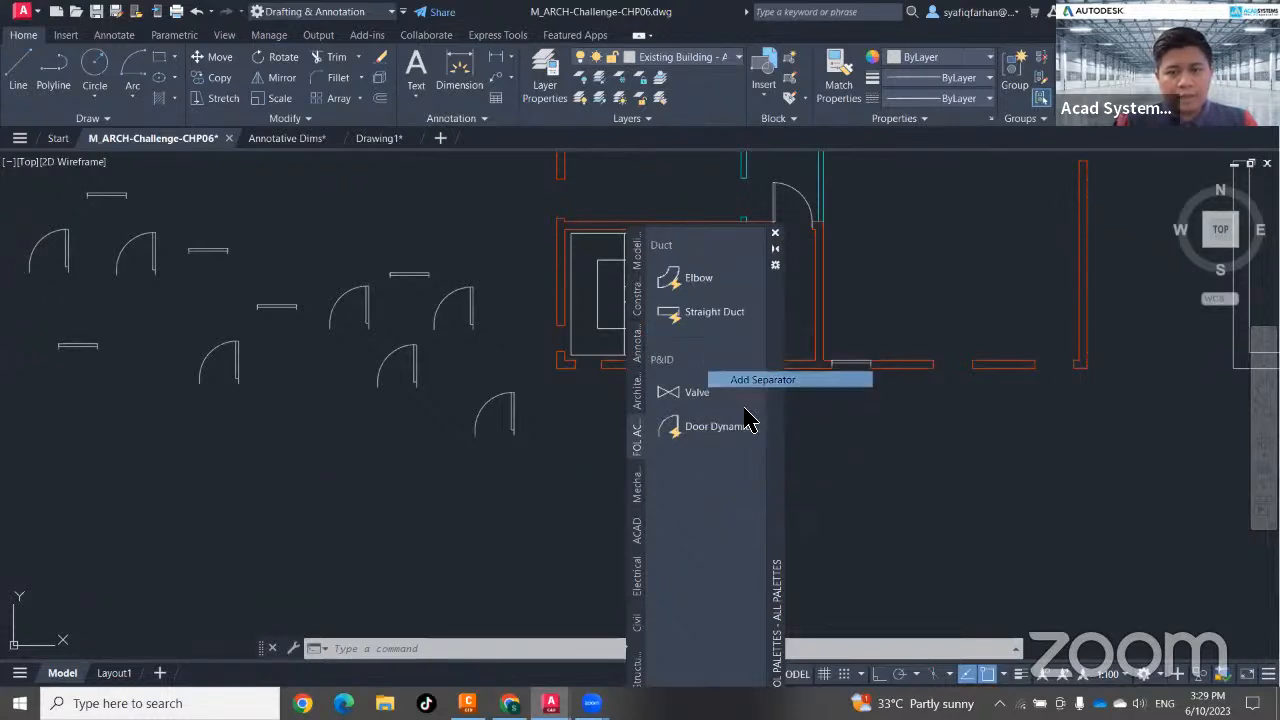
{"action": "left_click_drag", "start_coordinate": [720, 460], "coordinate": [726, 425]}
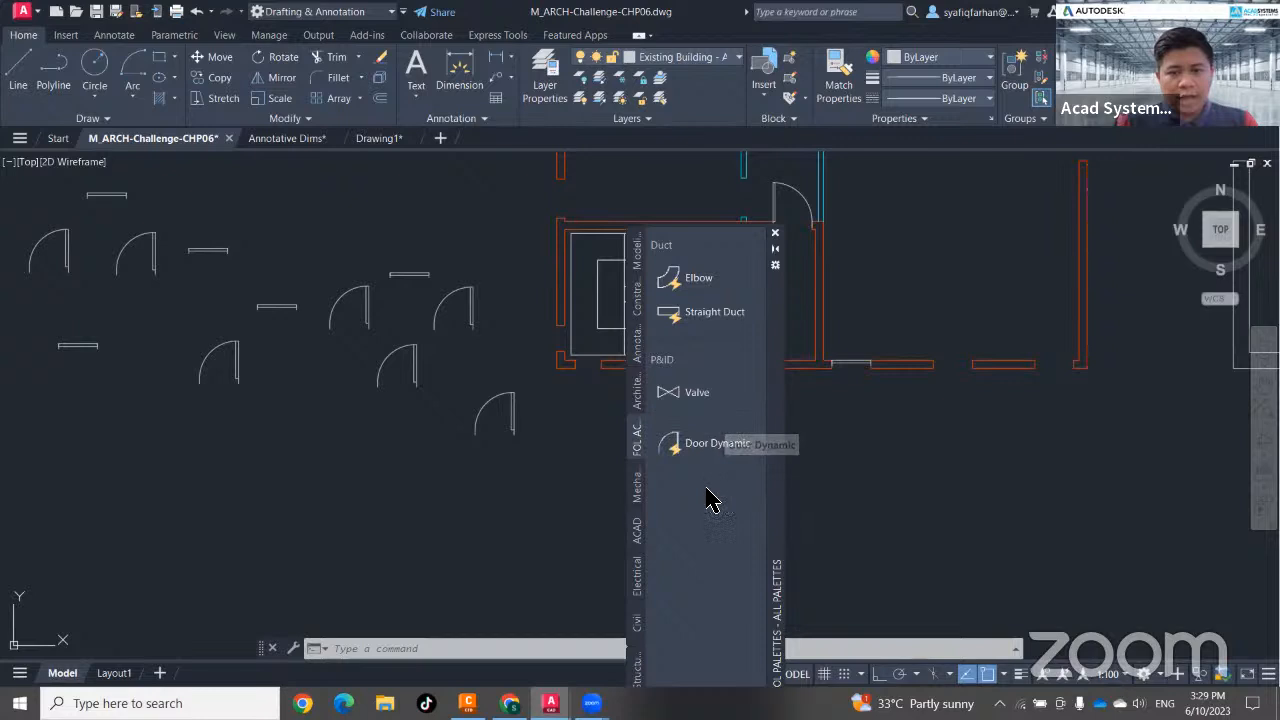
Add a text heading Archi above the Door Dynamic block, move the tool palettes off the floor plan and close them.
{"action": "right_click", "coordinate": [706, 500]}
{"action": "left_click", "coordinate": [752, 374]}
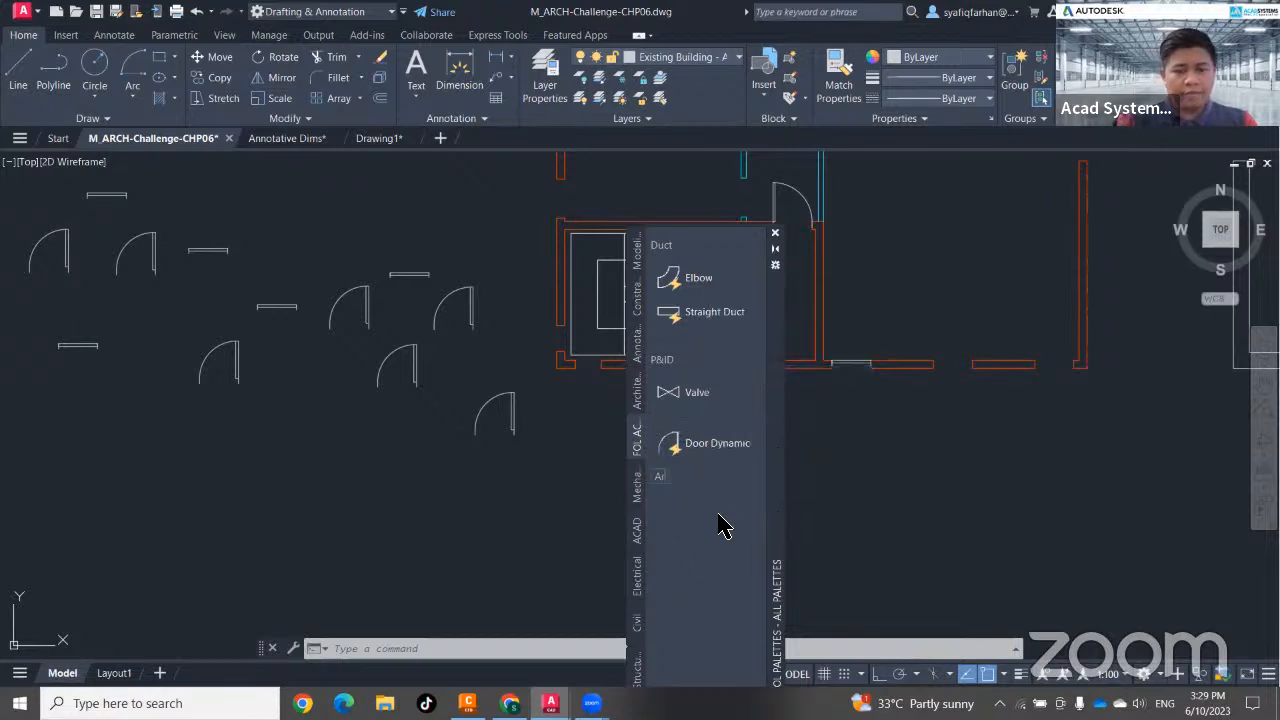
{"action": "left_click_drag", "start_coordinate": [670, 487], "coordinate": [670, 441]}
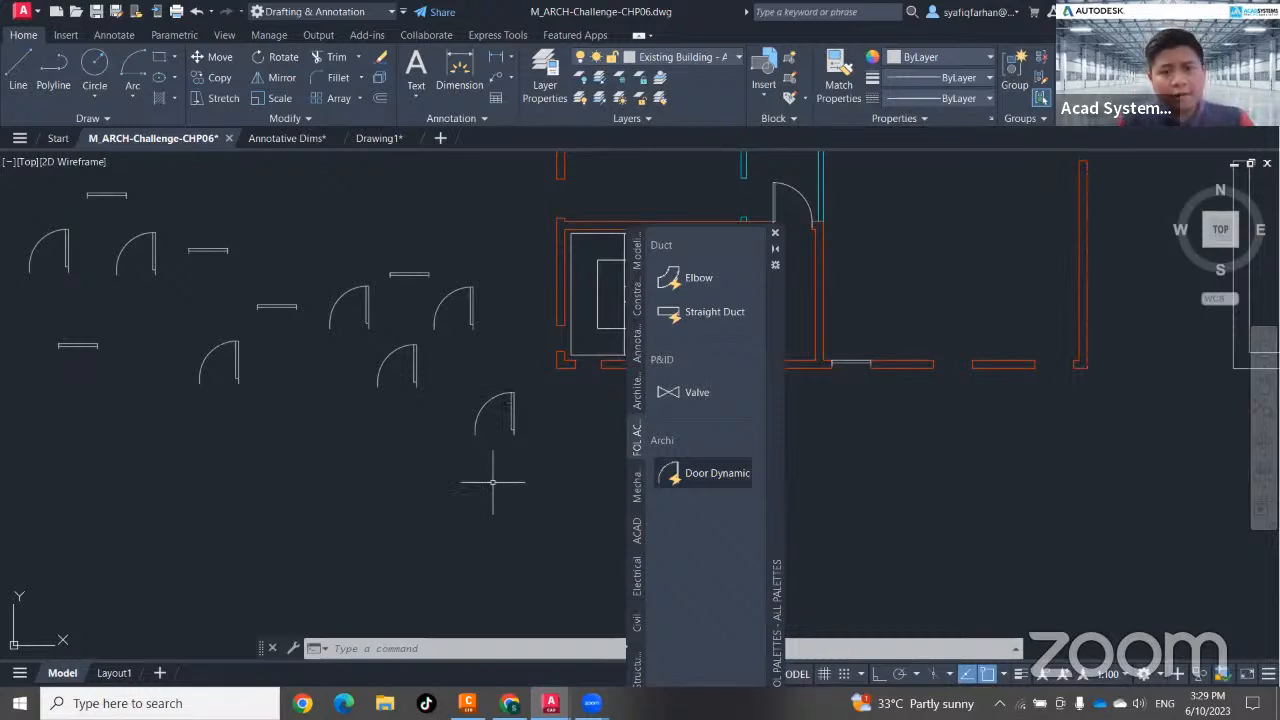
{"action": "mouse_move", "coordinate": [777, 386]}
{"action": "left_mouse_down"}
{"action": "mouse_move", "coordinate": [1192, 345]}
{"action": "mouse_move", "coordinate": [1203, 320]}
{"action": "left_mouse_up"}
{"action": "left_click", "coordinate": [1205, 184]}
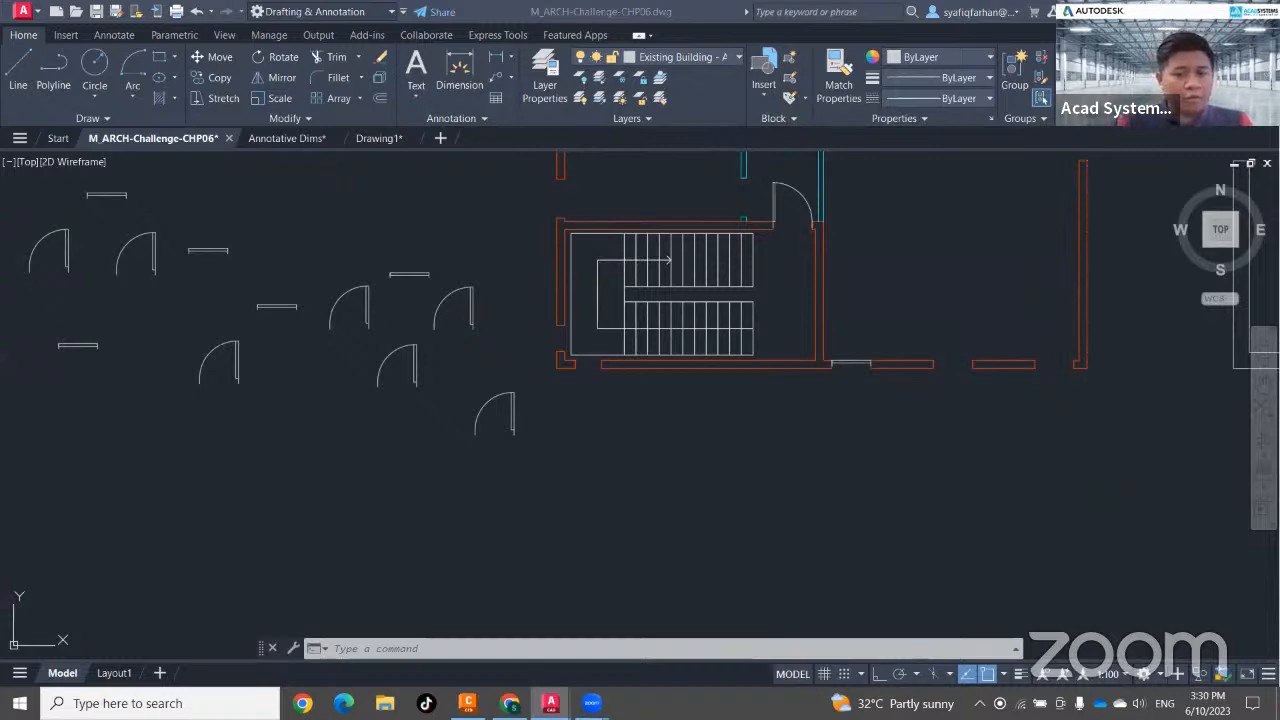
Switch to Chrome, open the Acad Systems home page and look through the latest free Autodesk online courses and lessons.
{"action": "left_click", "coordinate": [511, 703]}
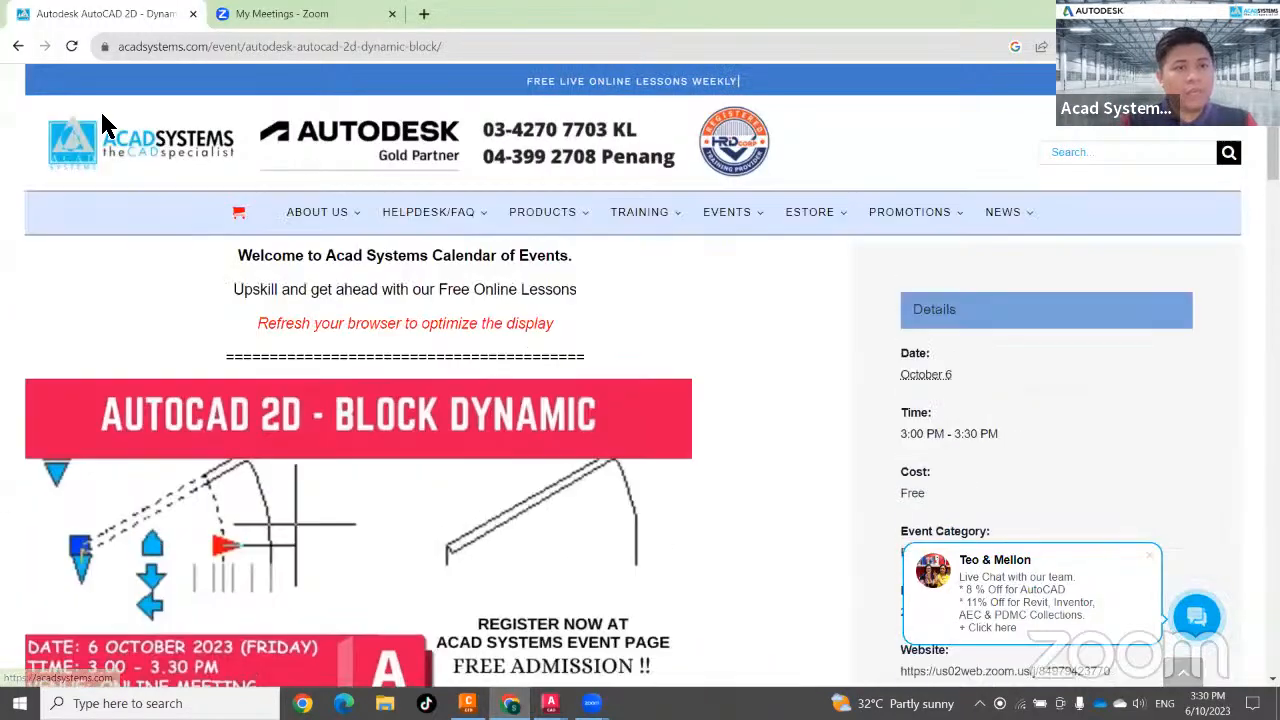
{"action": "left_click", "coordinate": [71, 46]}
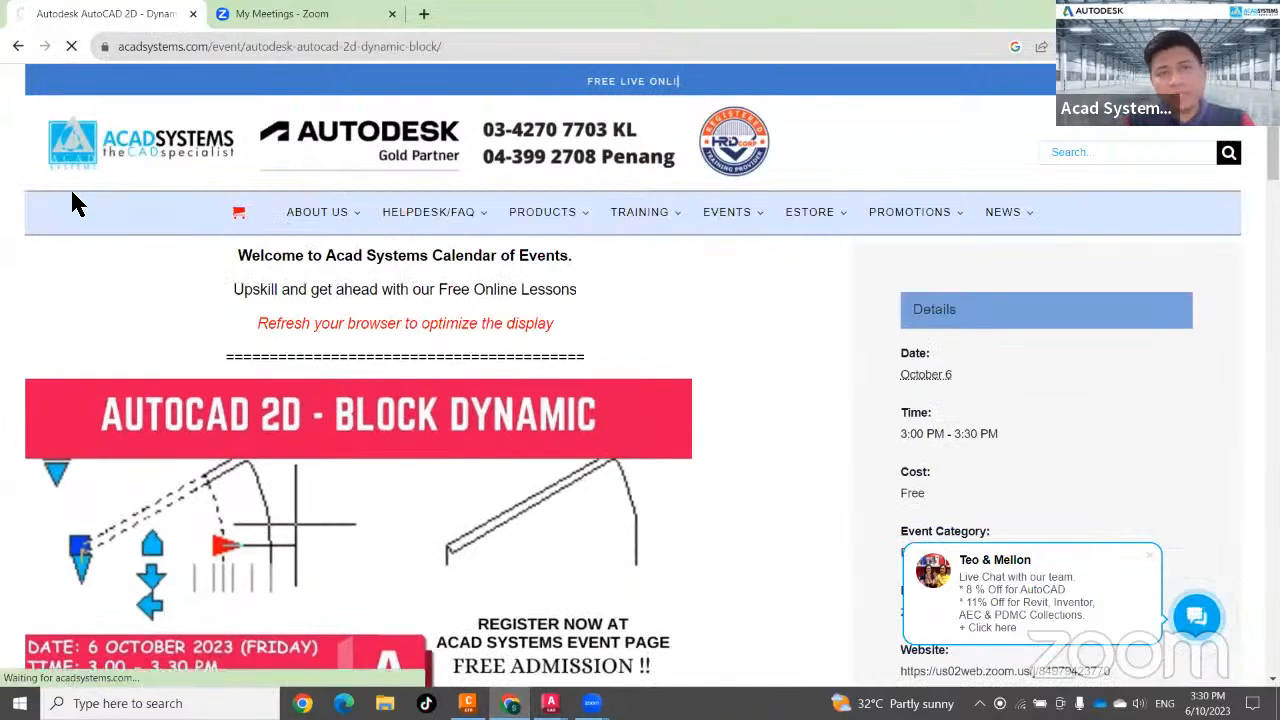
{"action": "scroll", "coordinate": [9, 302], "scroll_direction": "down", "scroll_amount": 6}
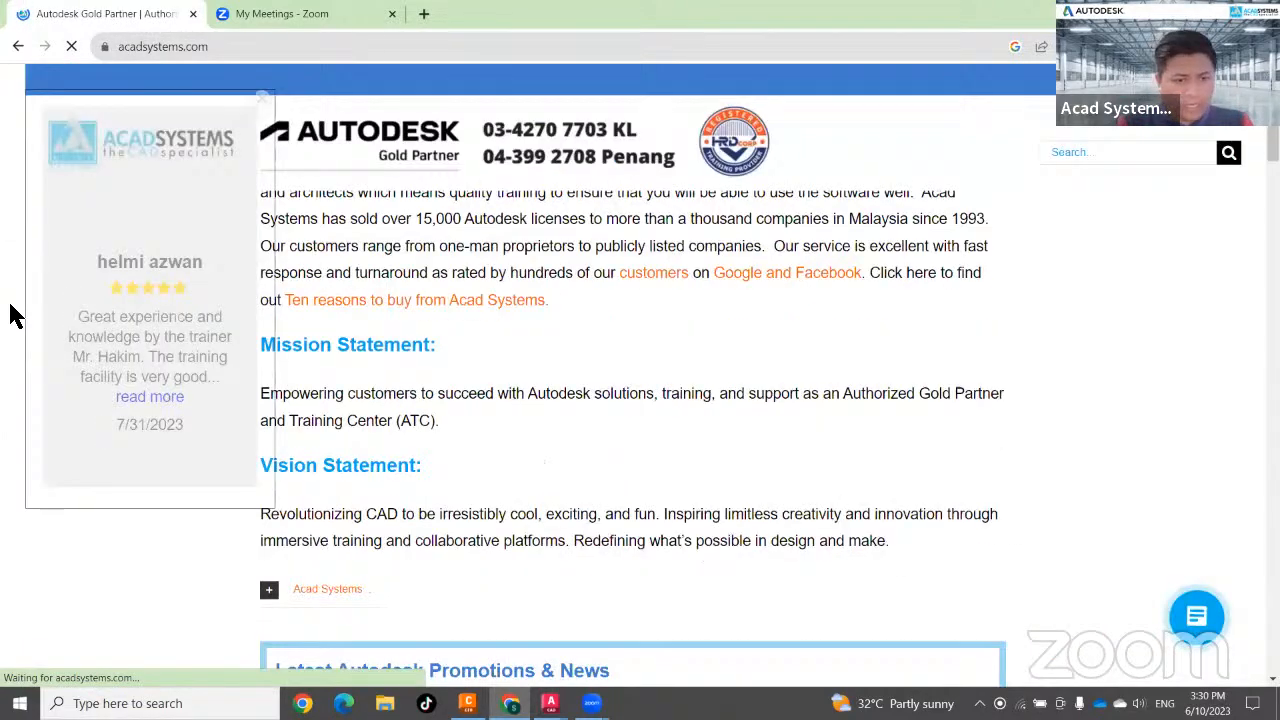
{"action": "scroll", "coordinate": [12, 315], "scroll_direction": "down", "scroll_amount": 10}
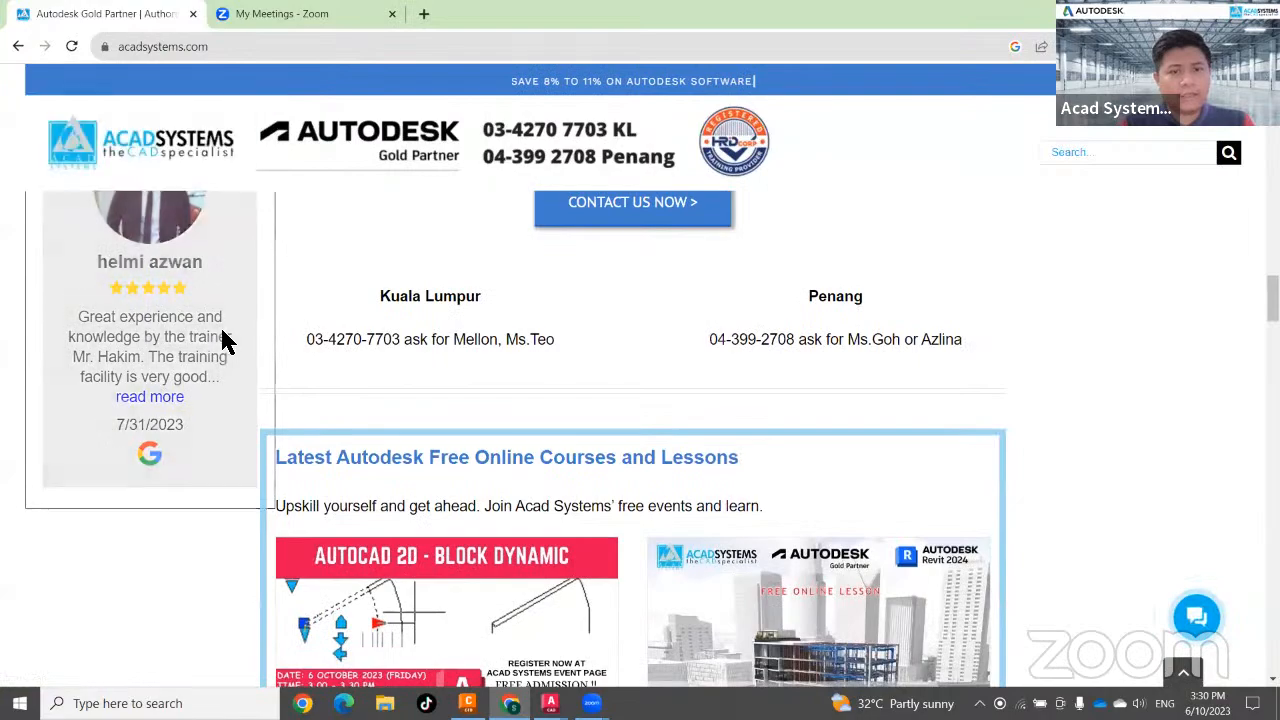
{"action": "scroll", "coordinate": [225, 340], "scroll_direction": "down", "scroll_amount": 4}
{"action": "scroll", "coordinate": [940, 420], "scroll_direction": "down", "scroll_amount": 1}
{"action": "scroll", "coordinate": [937, 423], "scroll_direction": "down", "scroll_amount": 1}
{"action": "scroll", "coordinate": [823, 414], "scroll_direction": "up", "scroll_amount": 1}
{"action": "scroll", "coordinate": [809, 409], "scroll_direction": "up", "scroll_amount": 2}
{"action": "scroll", "coordinate": [700, 400], "scroll_direction": "down", "scroll_amount": 8}
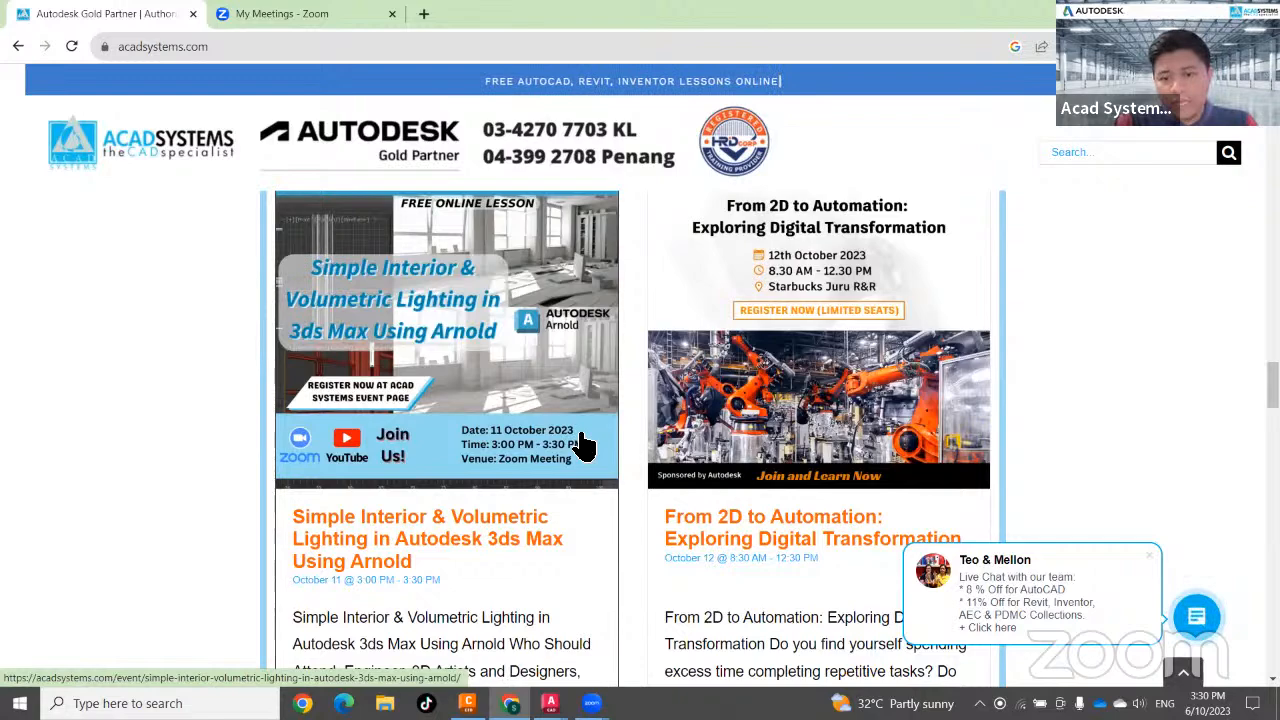
Open the event From 2D to Automation: Exploring Digital Transformation and review its schedule, venue and registration details.
{"action": "left_click", "coordinate": [798, 540]}
{"action": "scroll", "coordinate": [540, 545], "scroll_direction": "down", "scroll_amount": 10}
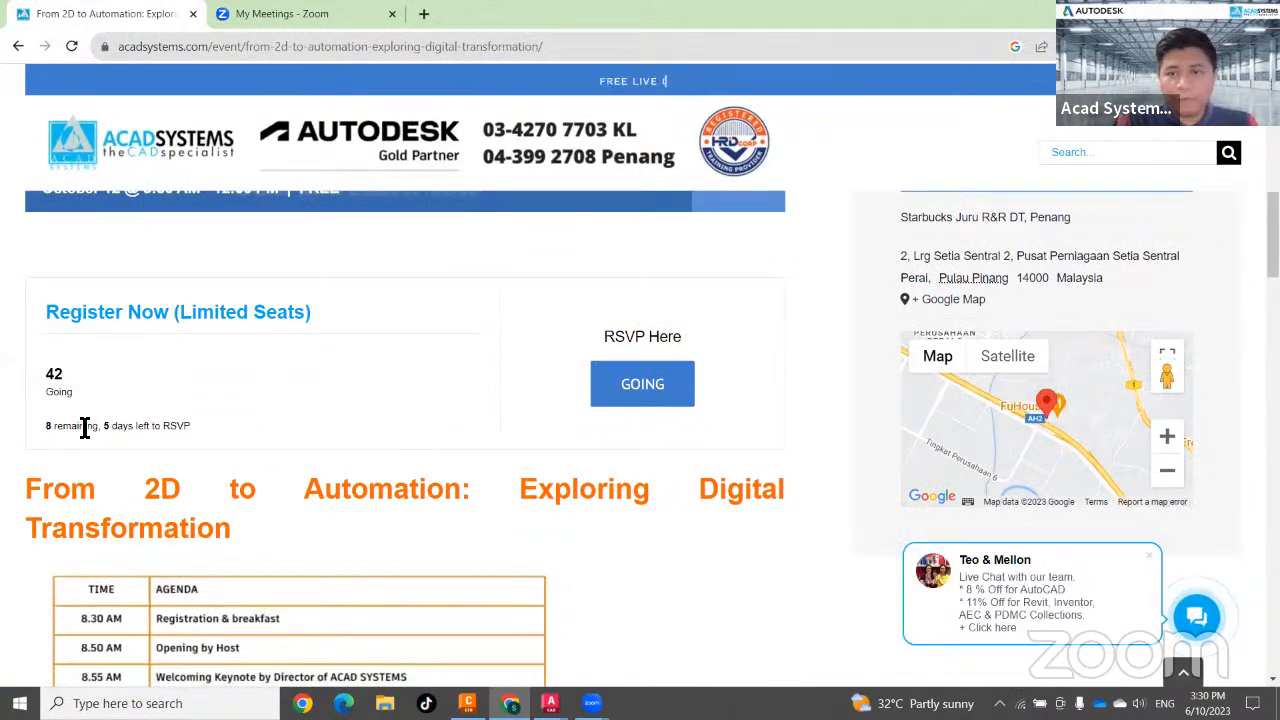
{"action": "scroll", "coordinate": [210, 455], "scroll_direction": "up", "scroll_amount": 3}
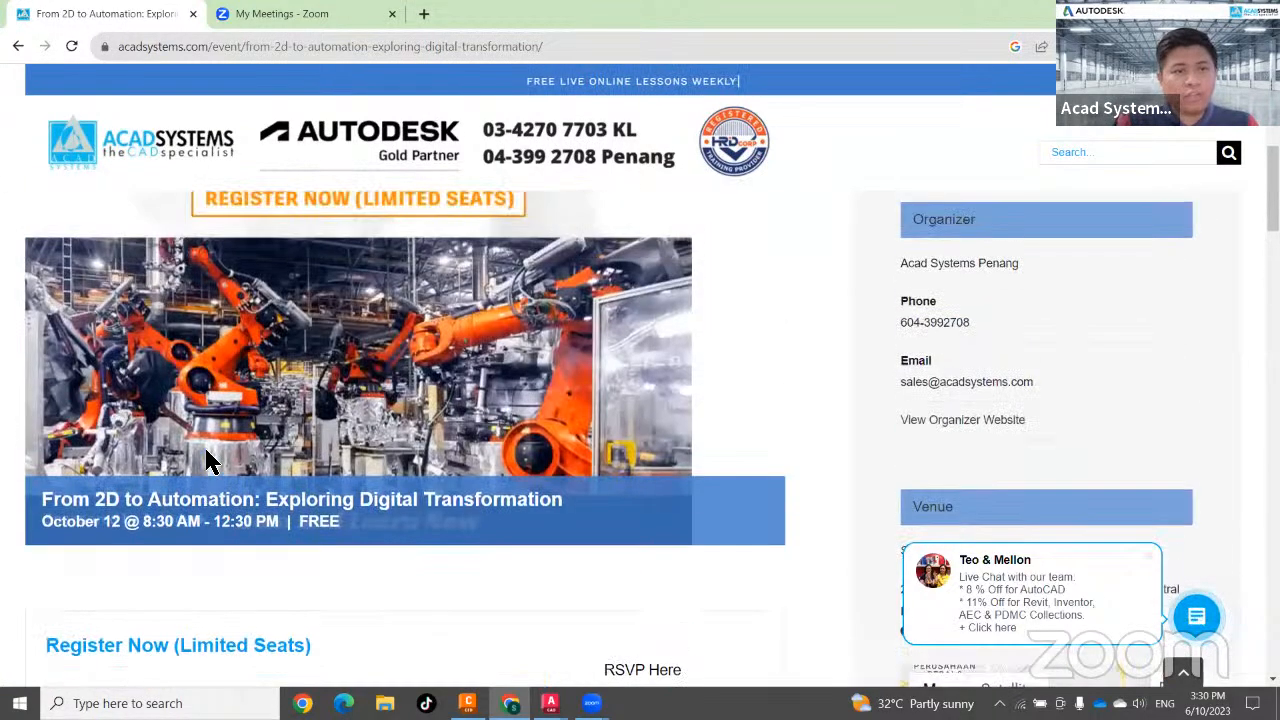
{"action": "scroll", "coordinate": [210, 460], "scroll_direction": "up", "scroll_amount": 5}
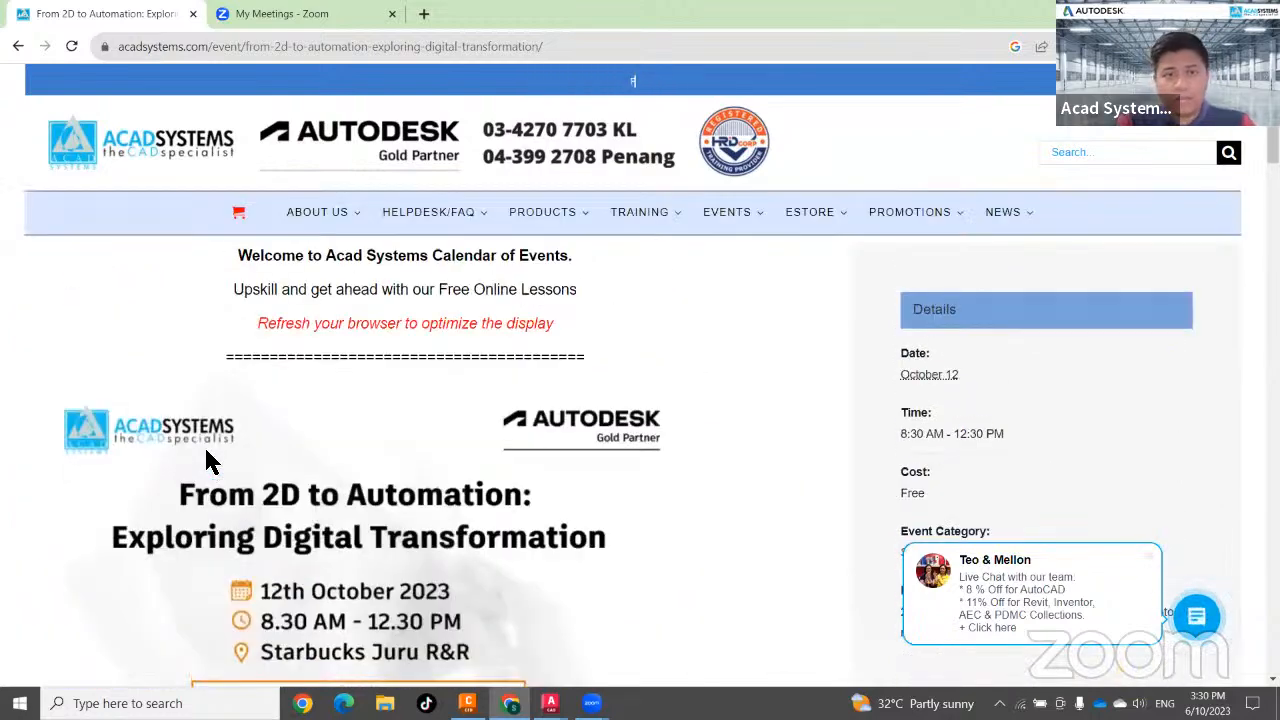
{"action": "scroll", "coordinate": [205, 455], "scroll_direction": "down", "scroll_amount": 3}
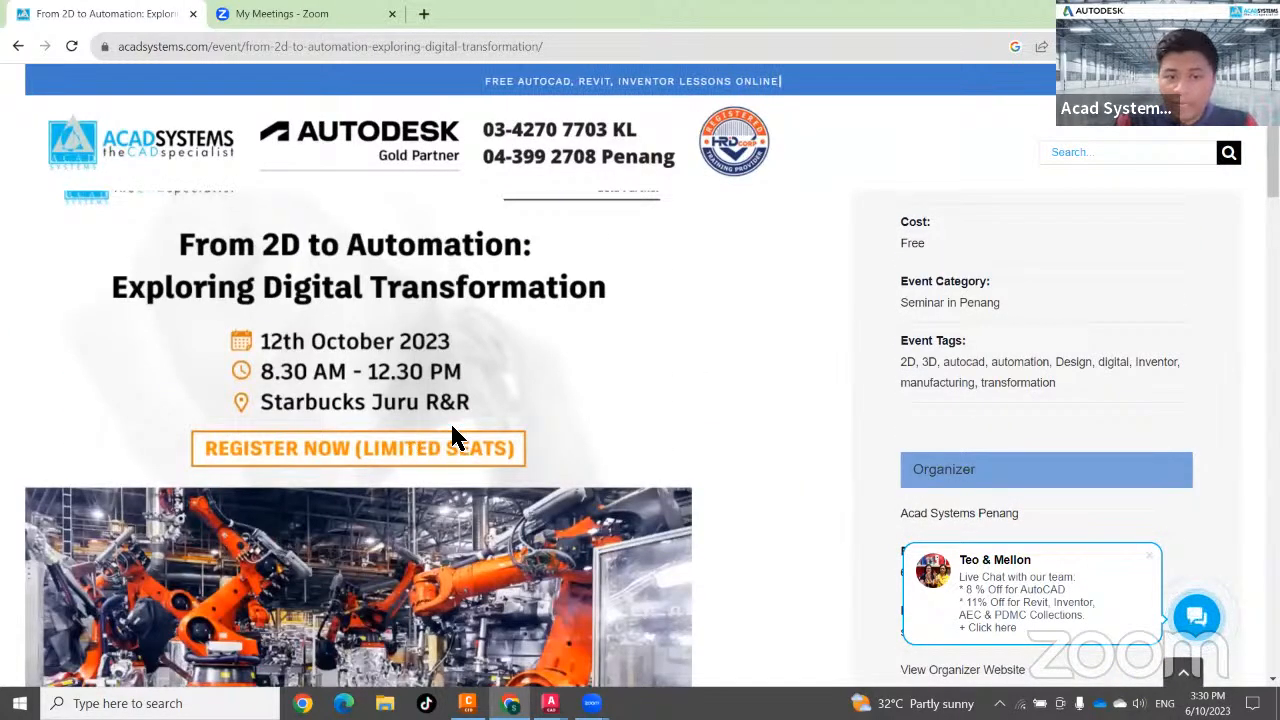